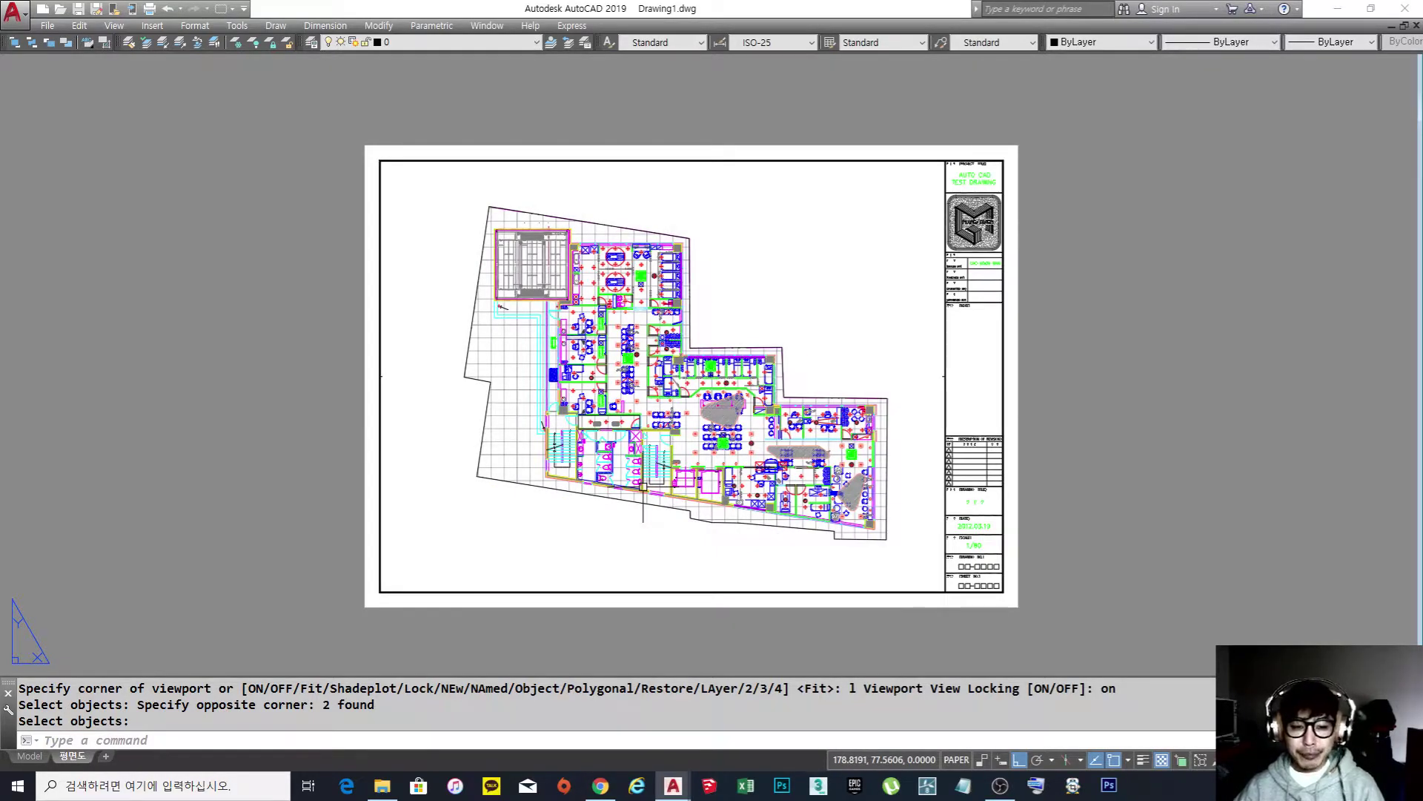
Erase the existing viewport showing the floor plan from the layout sheet.
text(e)
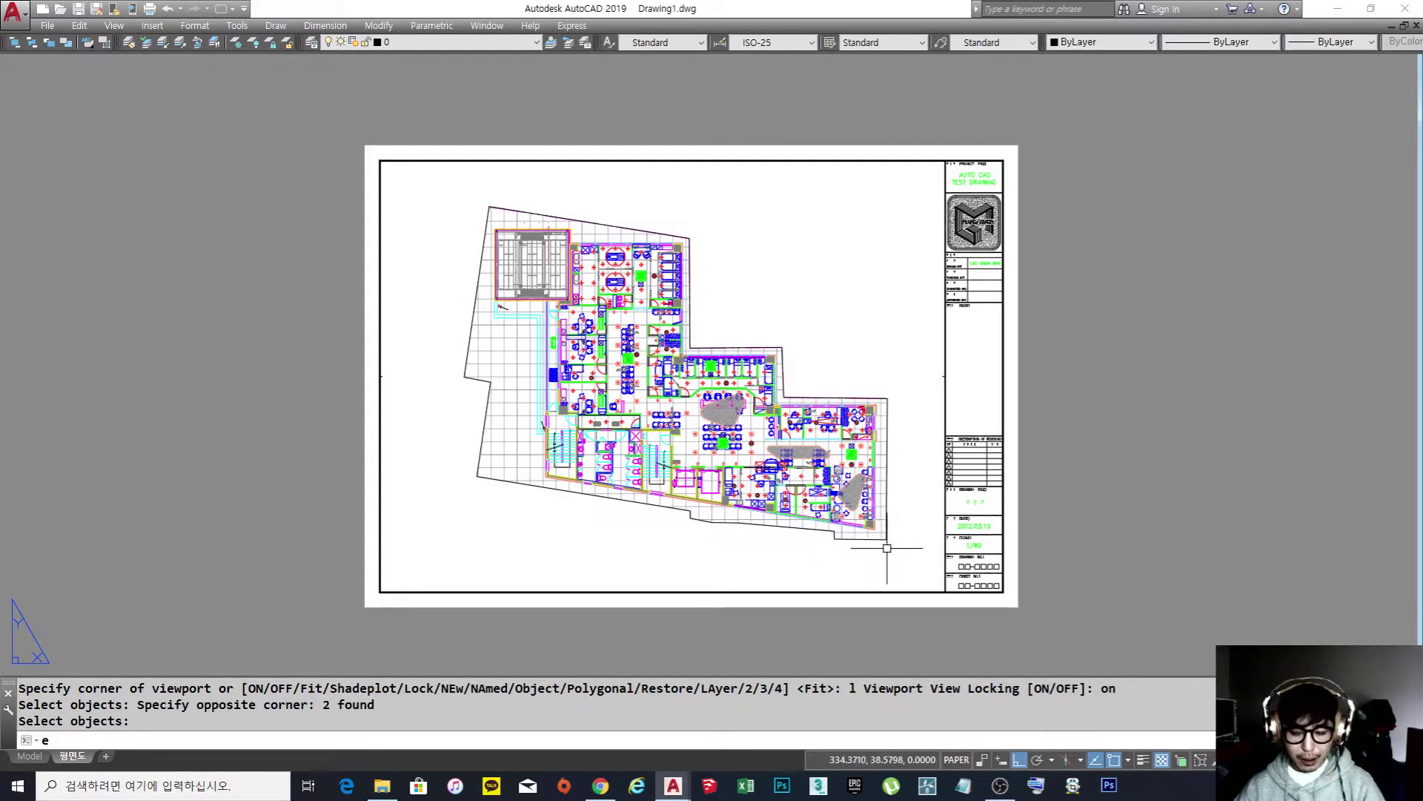
key(space)
click(888, 547)
click(835, 498)
key(space)
Create a rectangular viewport covering most of the empty area inside the sheet's title border.
text(mv)
key(space)
click(452, 552)
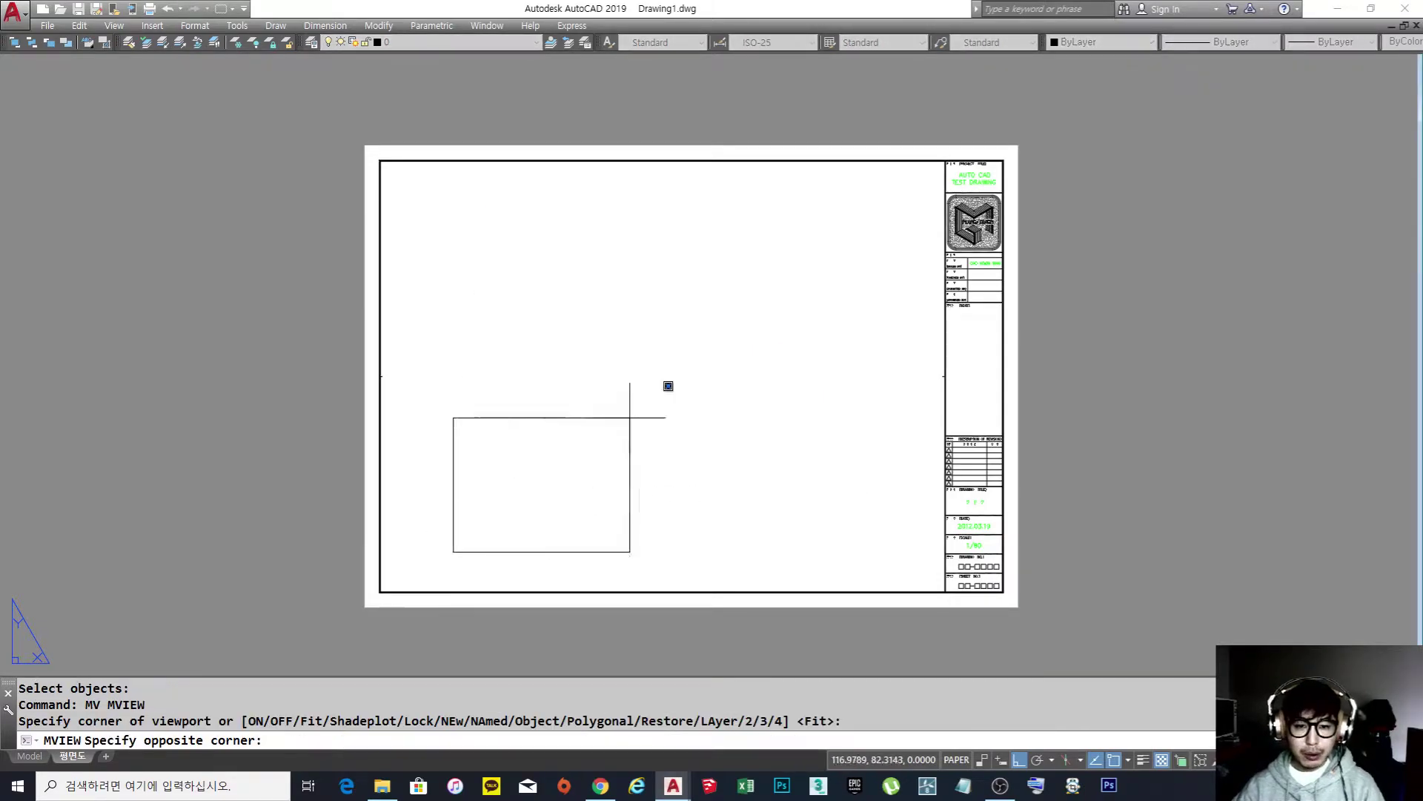
click(895, 202)
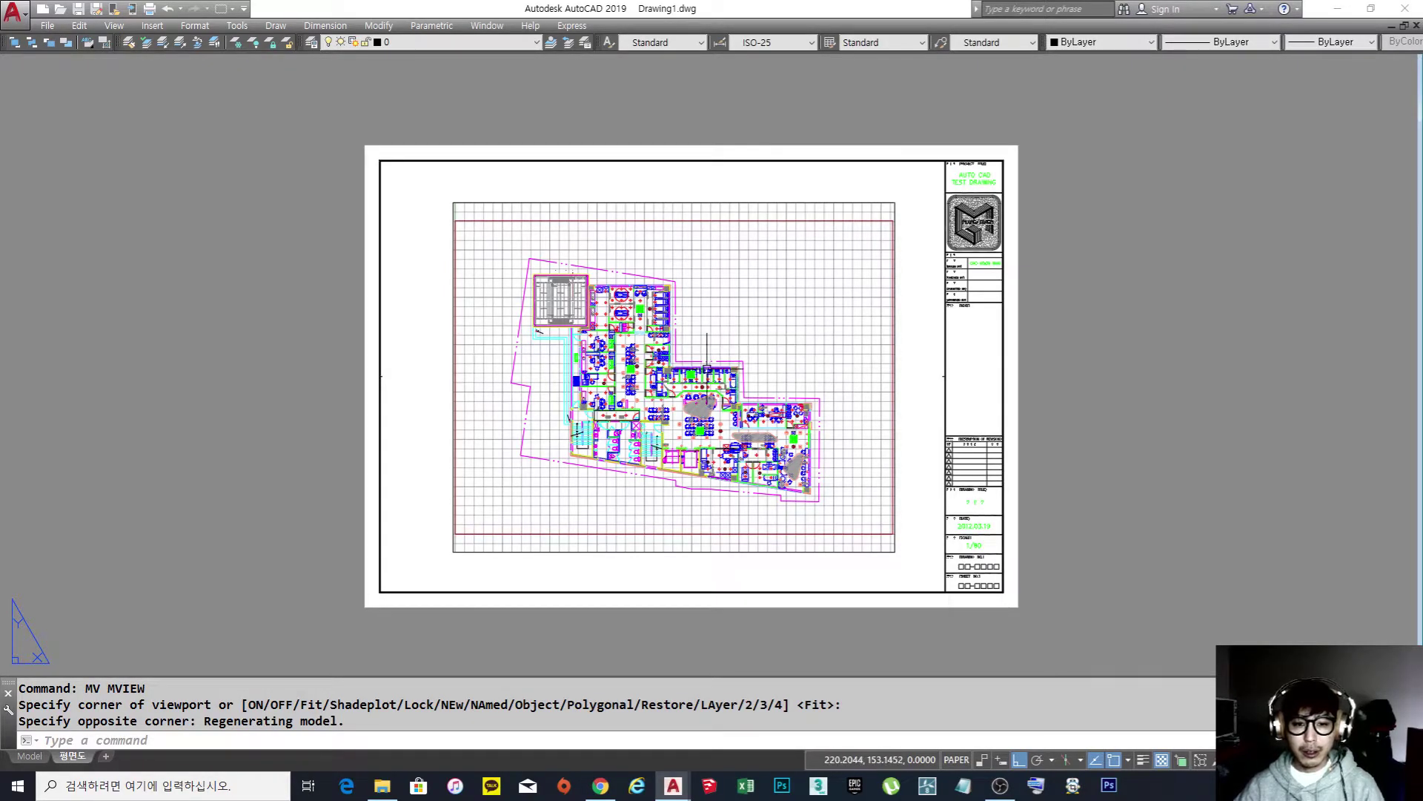
scroll(682, 338, up, 2)
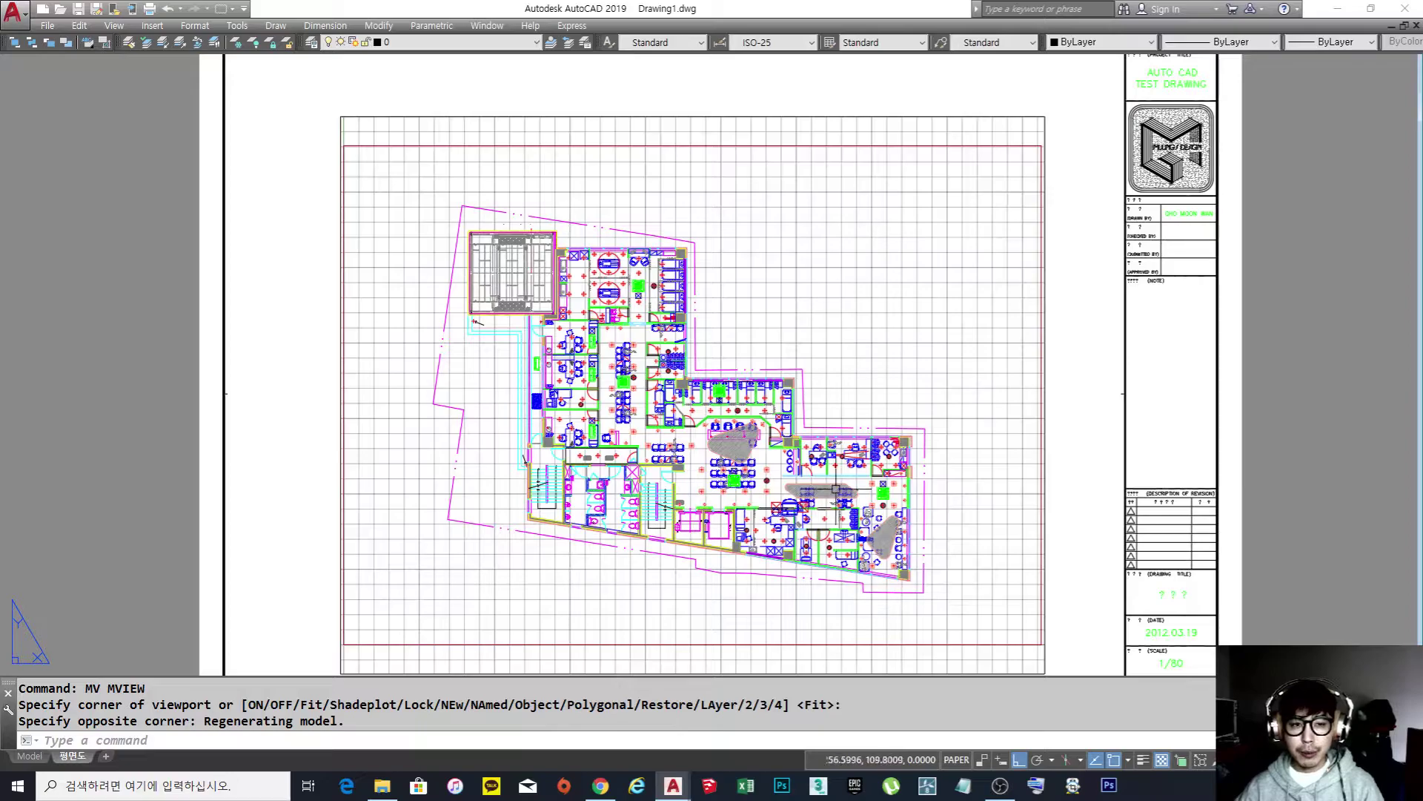
scroll(782, 413, down, 2)
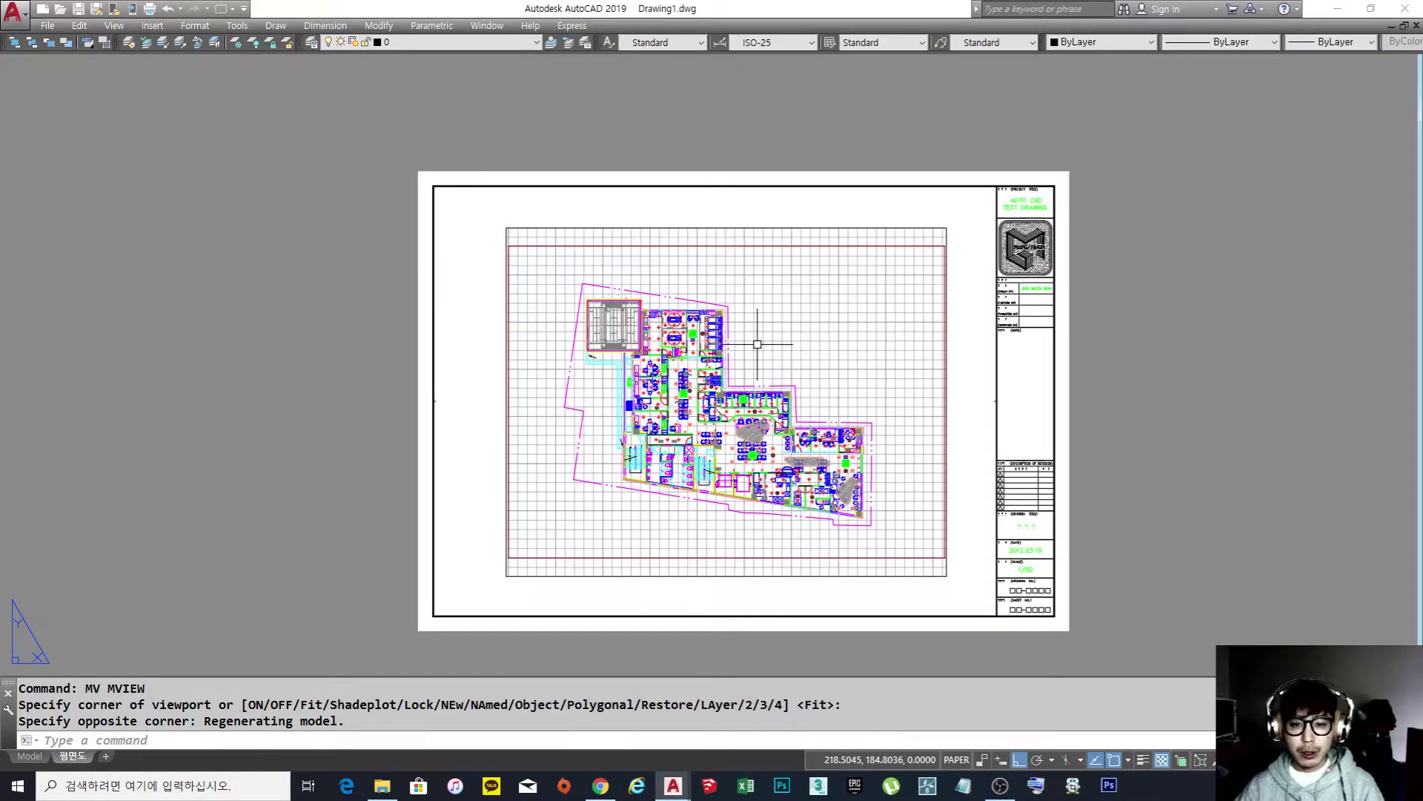
Try to offset the magenta site boundary by 1000 from inside the rectangular viewport.
double_click(730, 332)
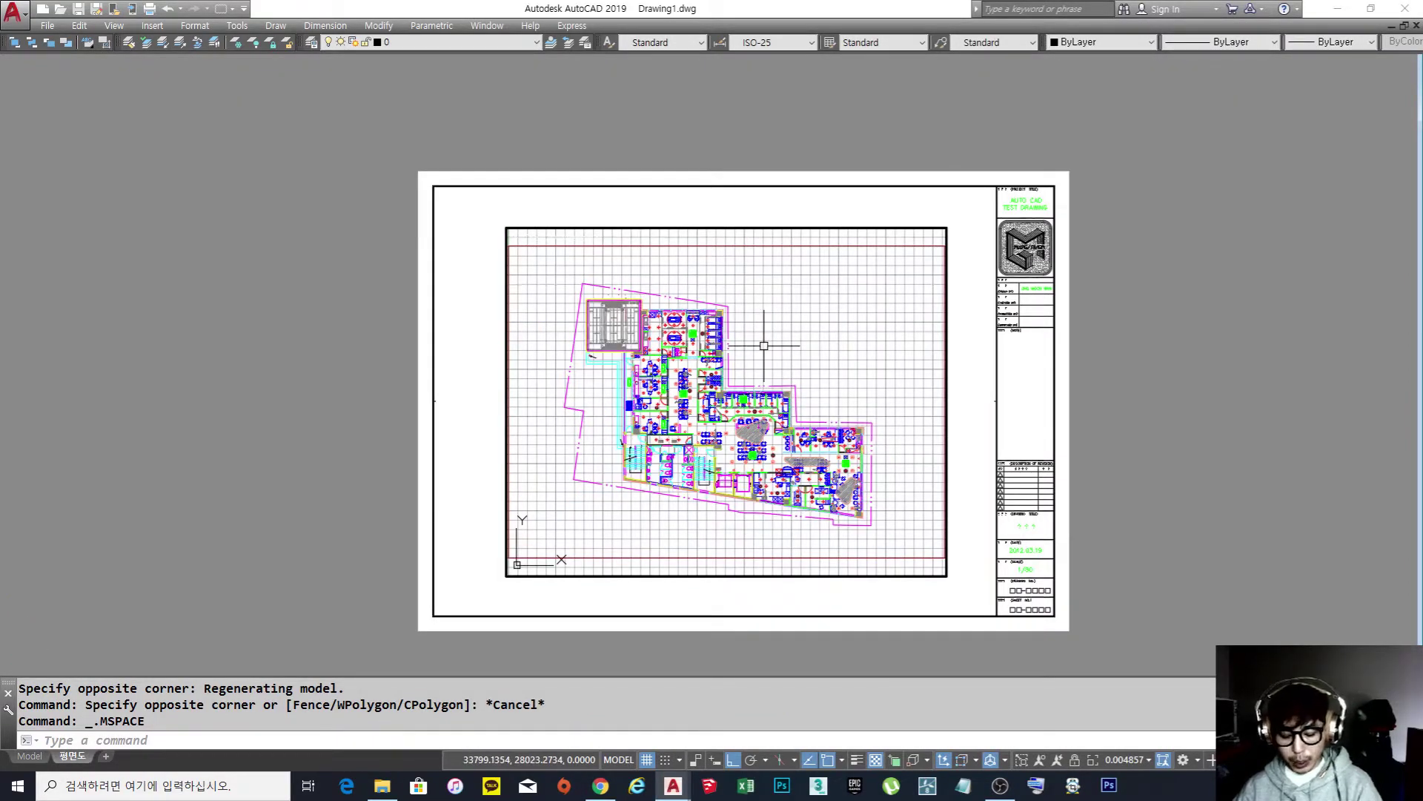
key(Return)
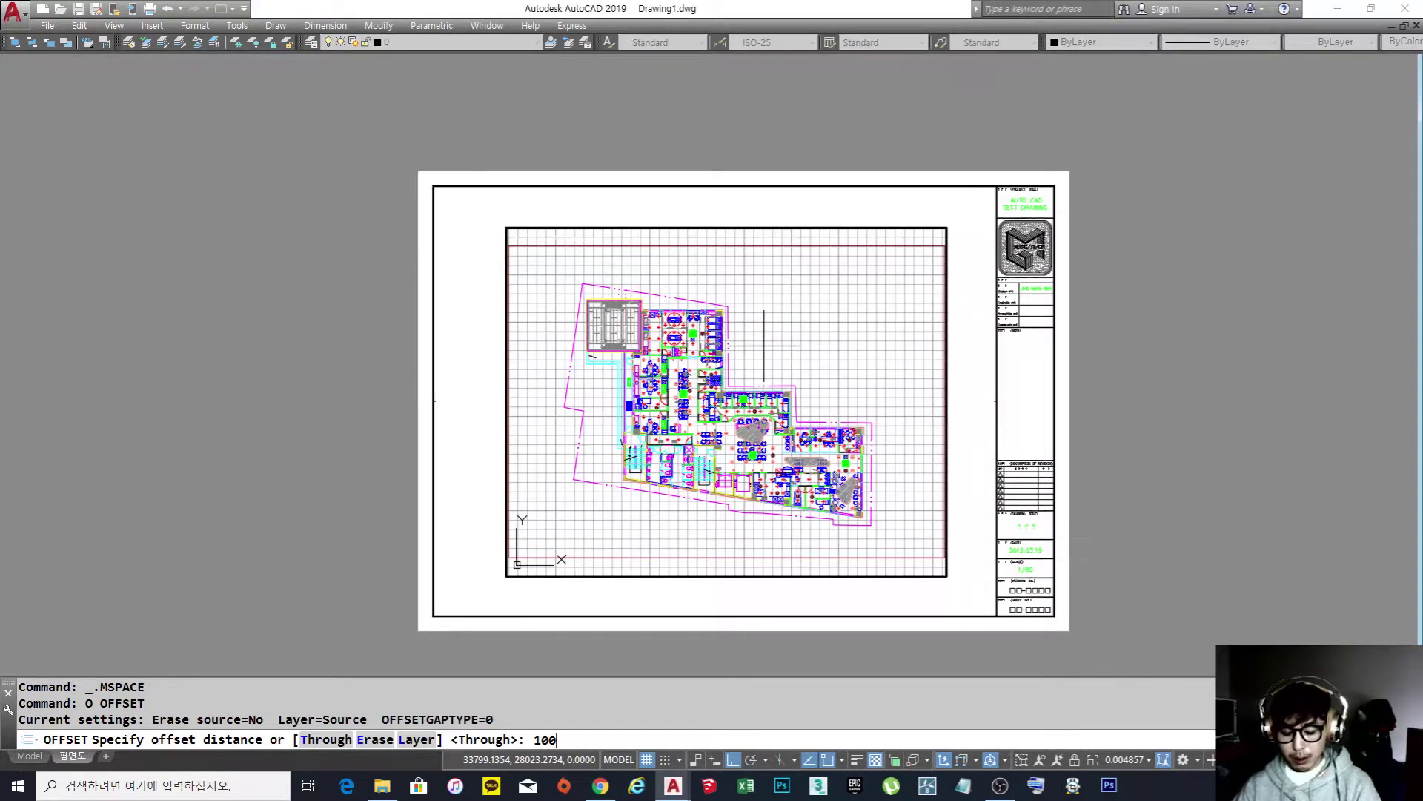
key(Return)
click(689, 300)
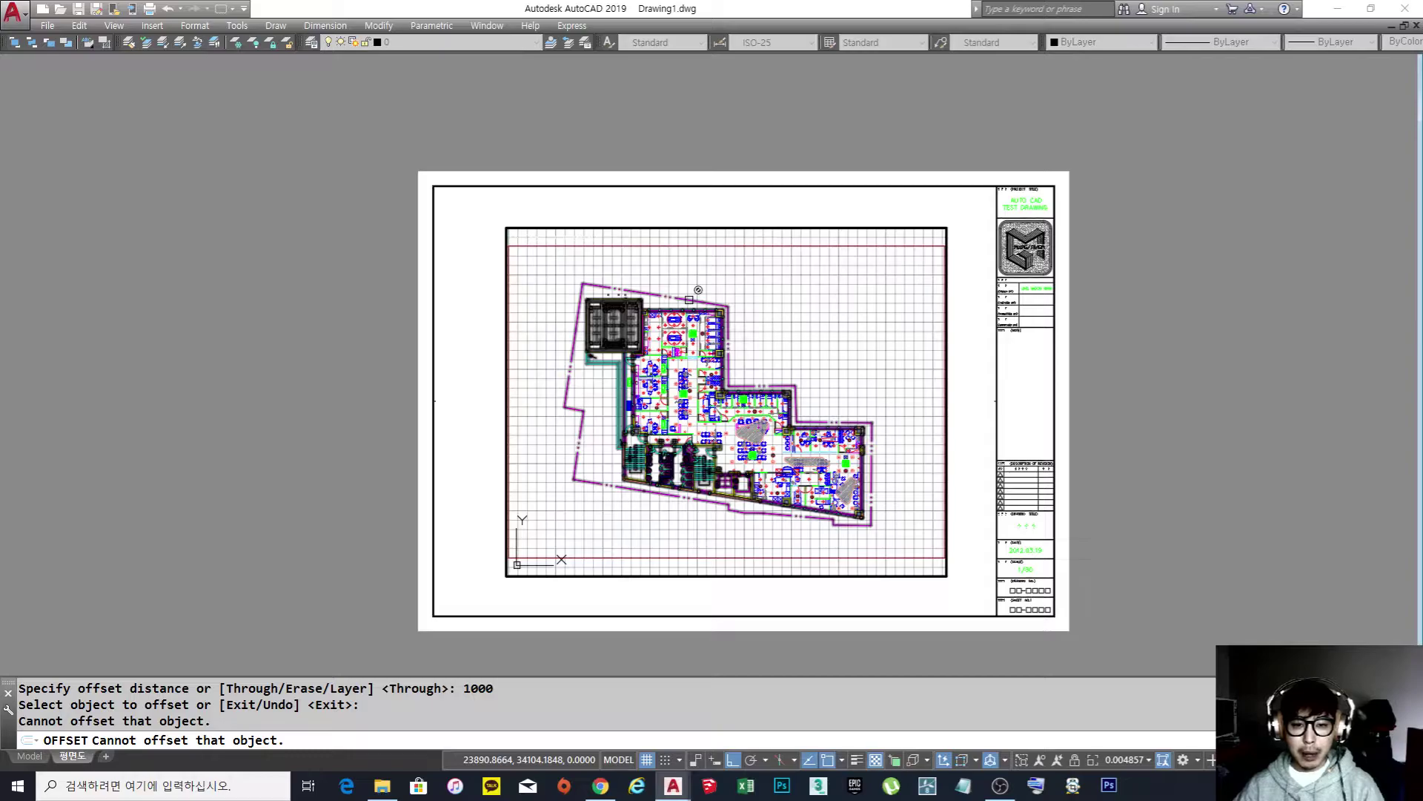
key(Escape)
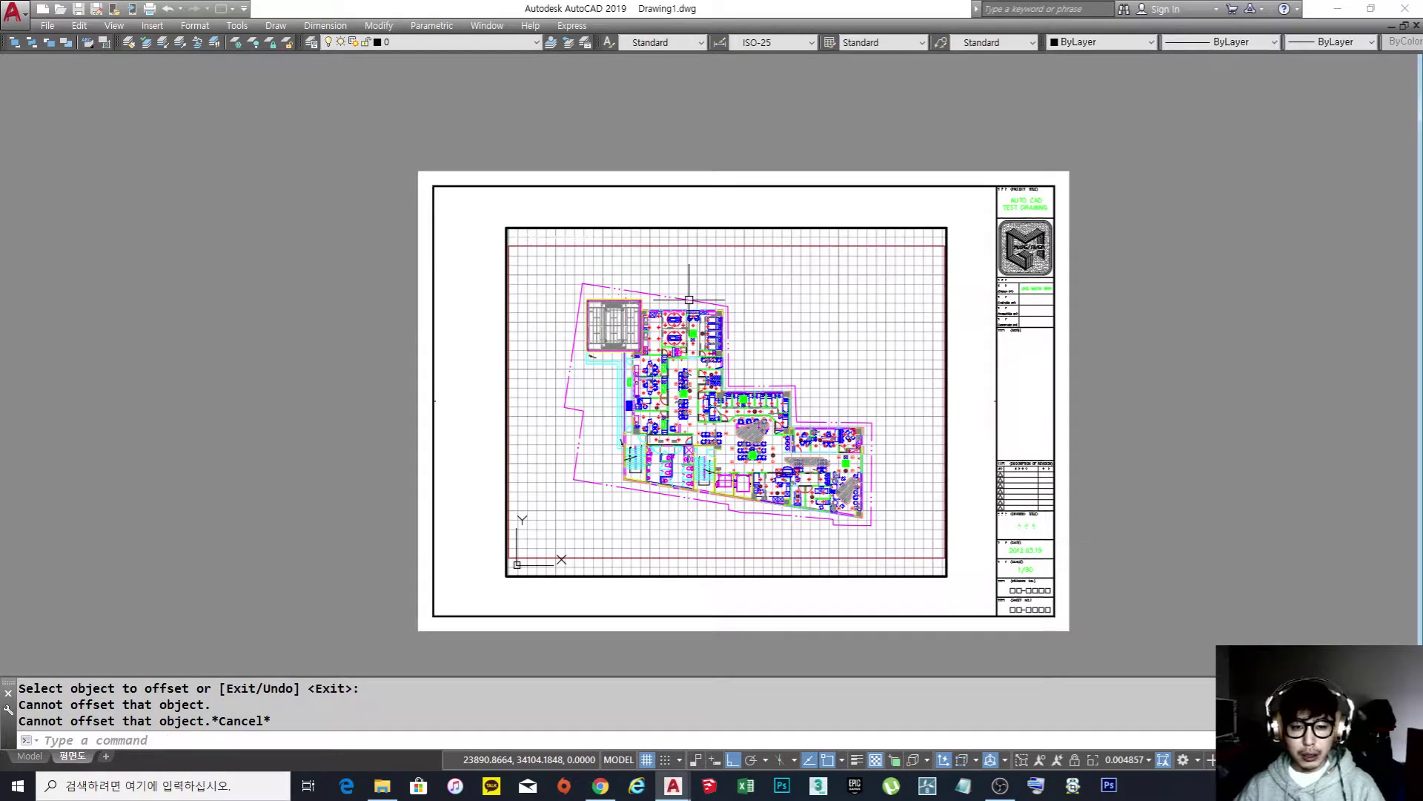
Switch to model space and open the 건축도 block containing the site boundary in the Block Editor.
click(30, 755)
middle_click(753, 302)
middle_click(754, 301)
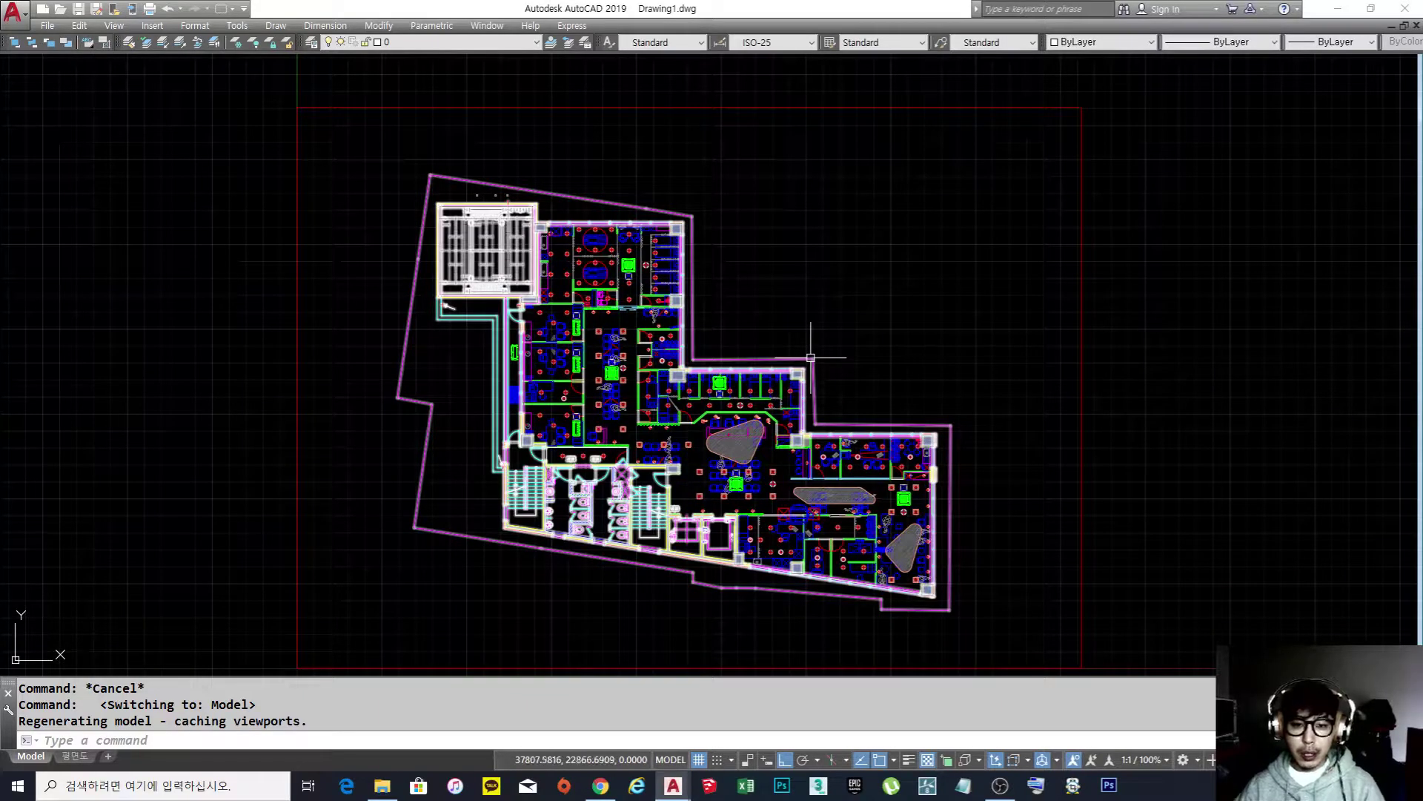
key(Escape)
key(Escape)
double_click(810, 359)
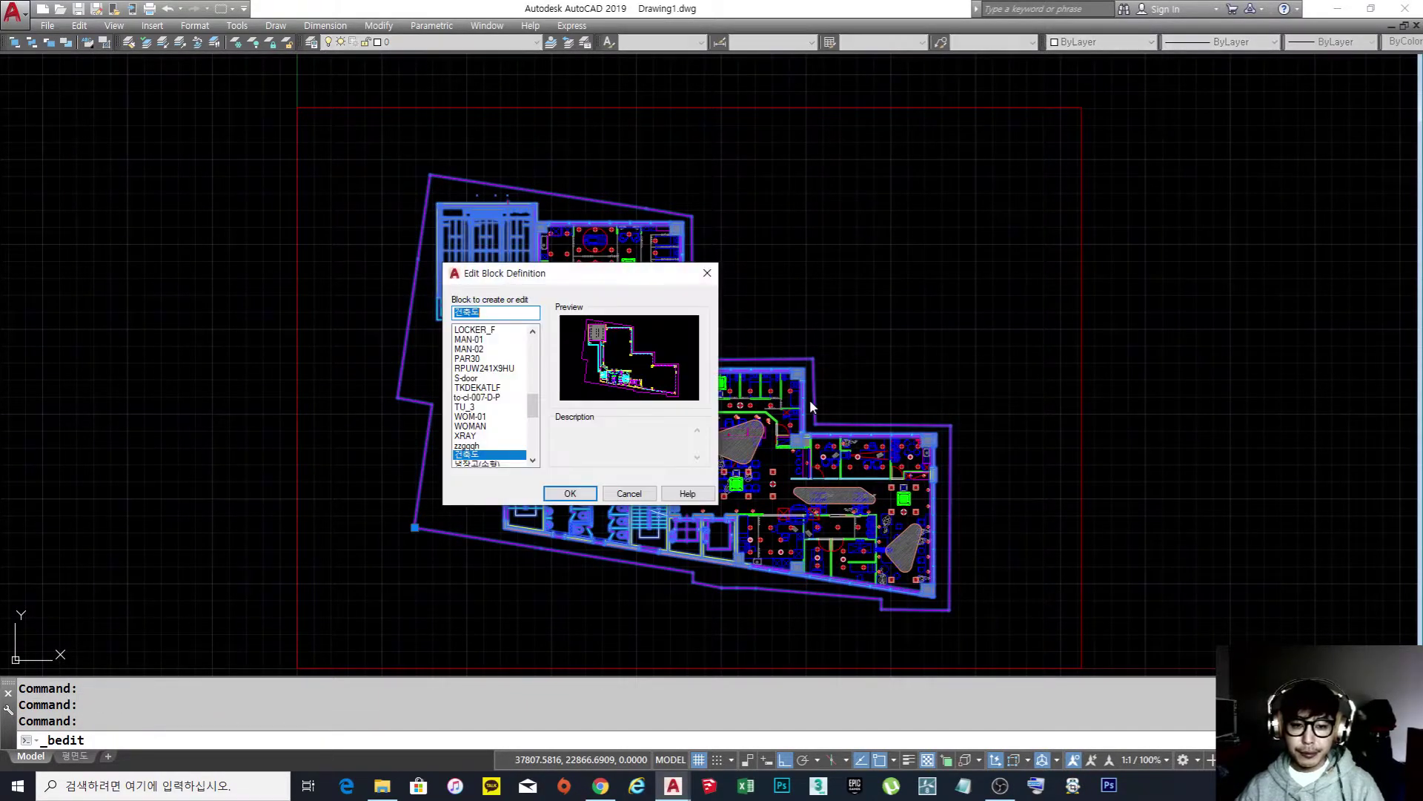
click(570, 494)
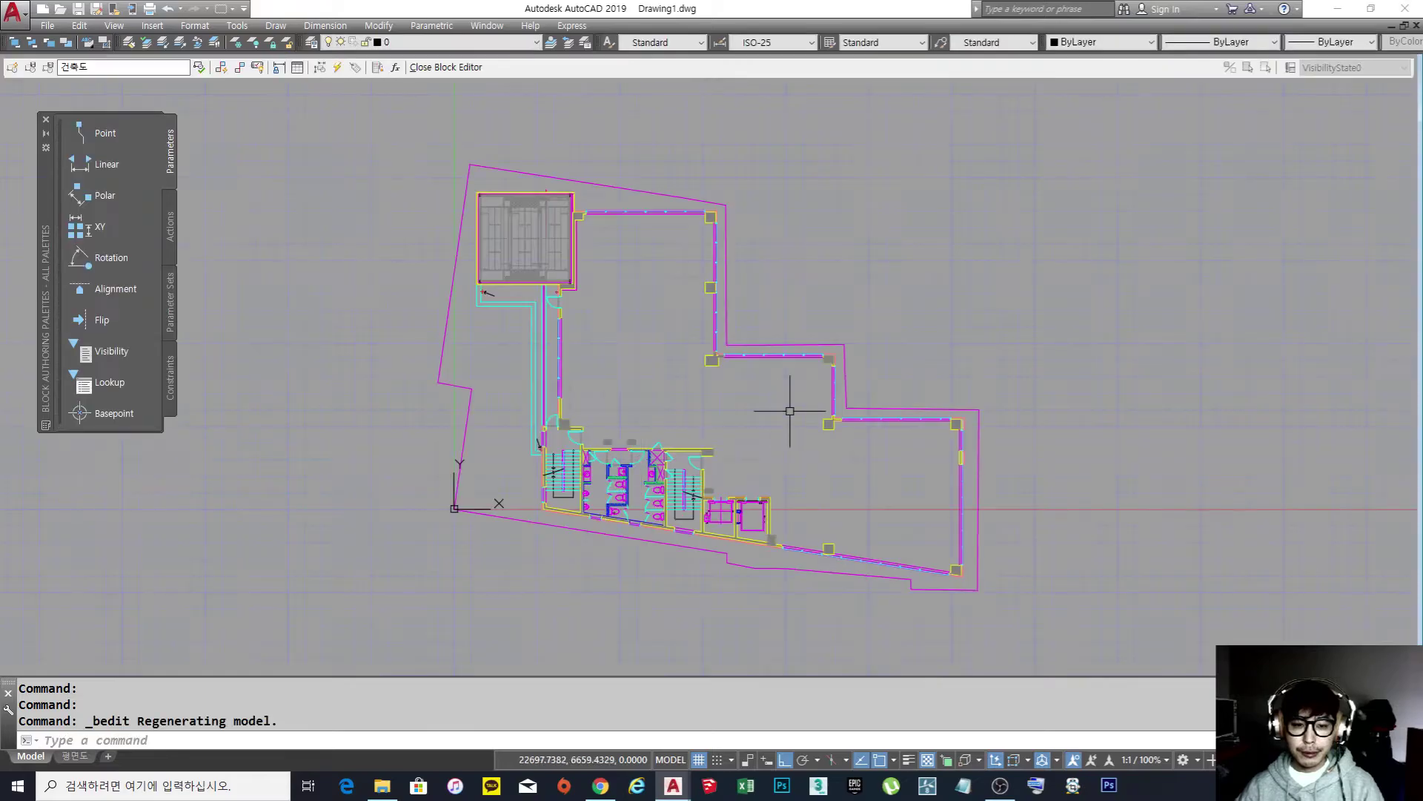
Offset the magenta site boundary outward by 1000.
text(o)
key(Return)
text(1)
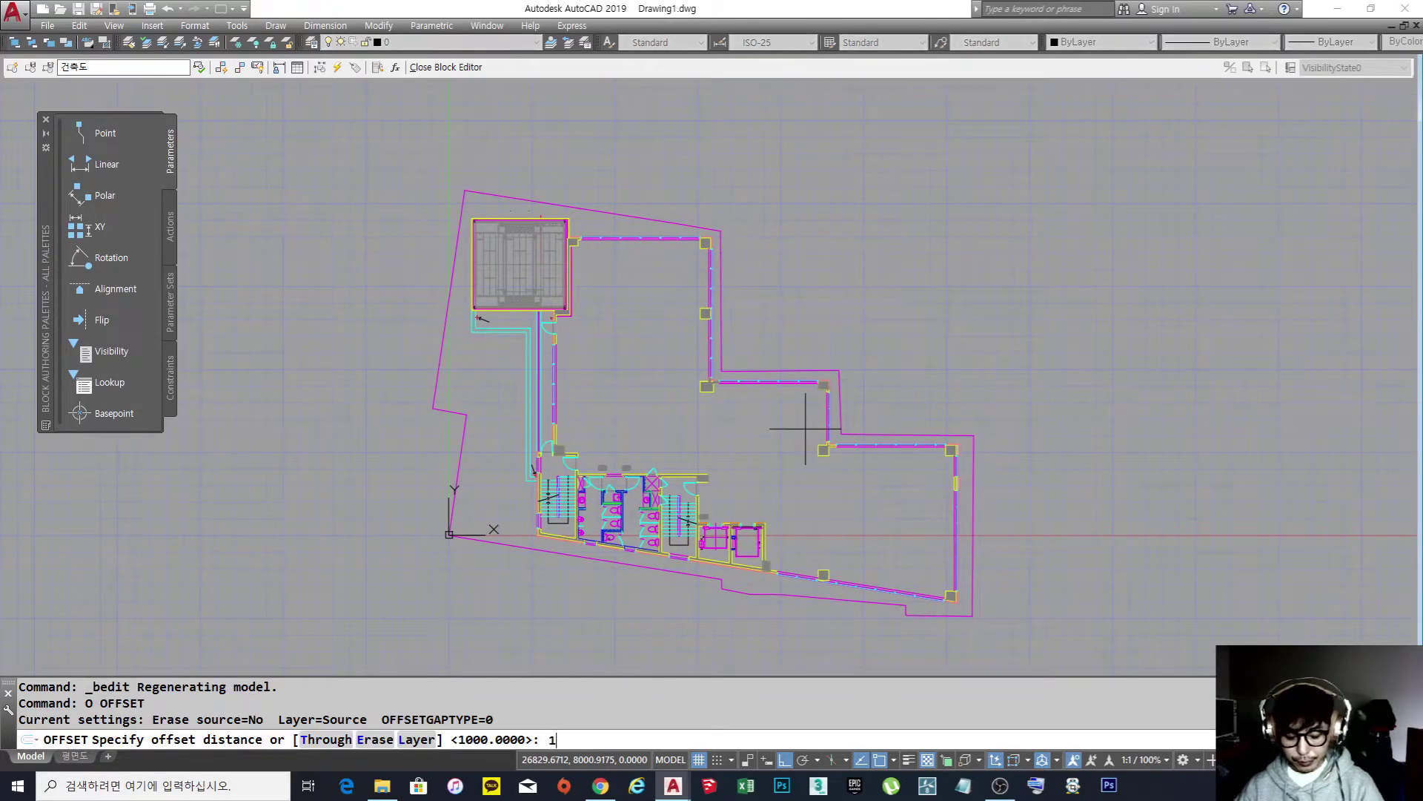
key(Return)
click(779, 371)
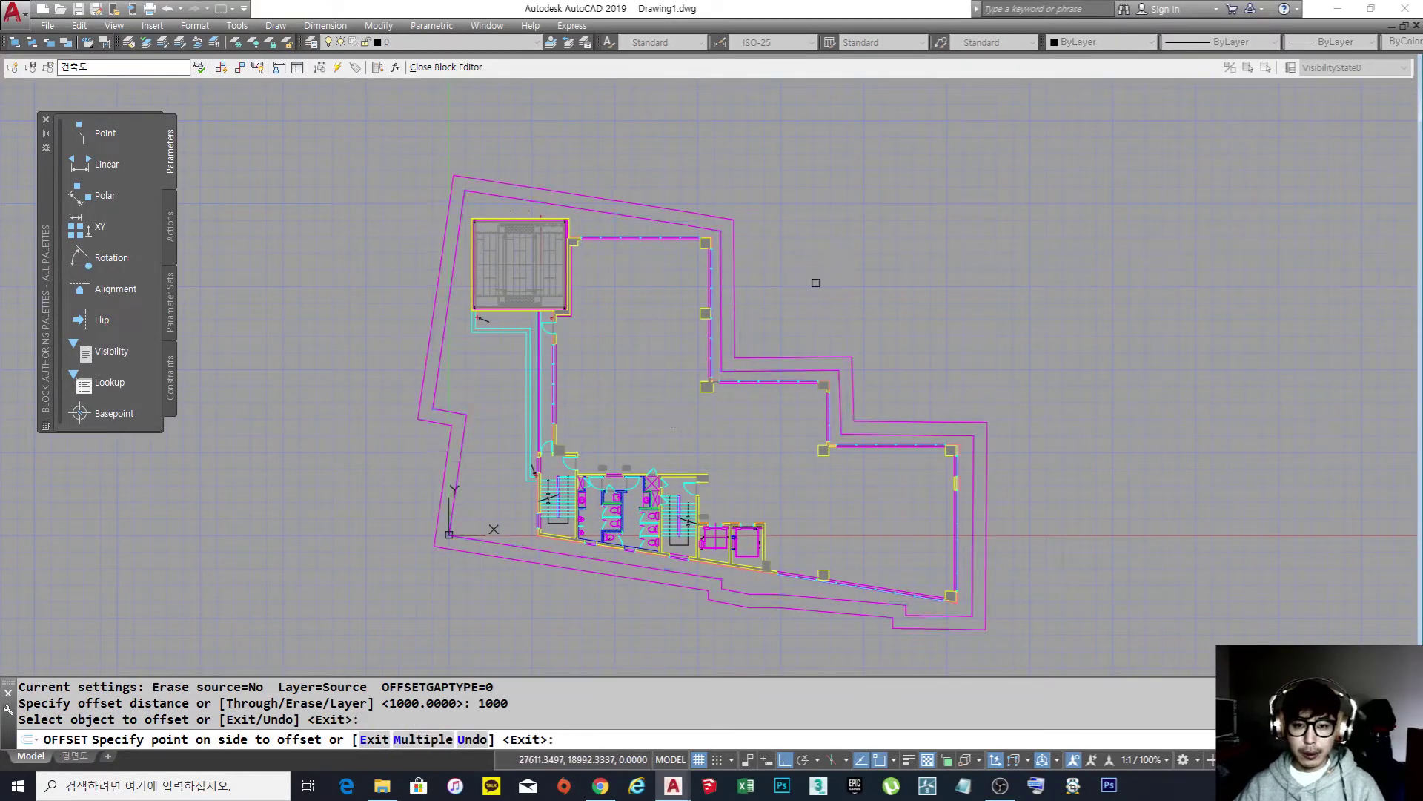
click(817, 322)
key(Escape)
click(725, 218)
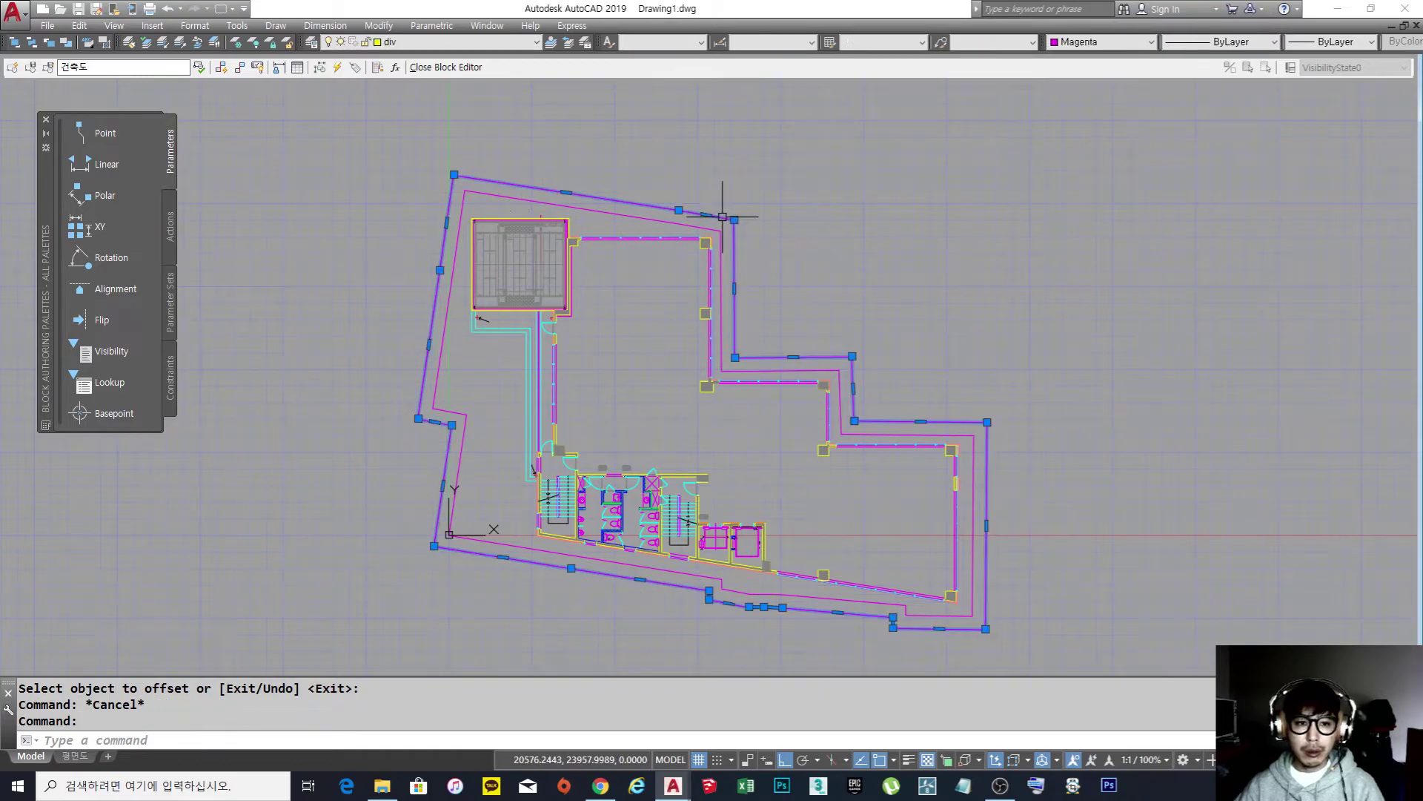
click(456, 42)
scroll(460, 103, up, 5)
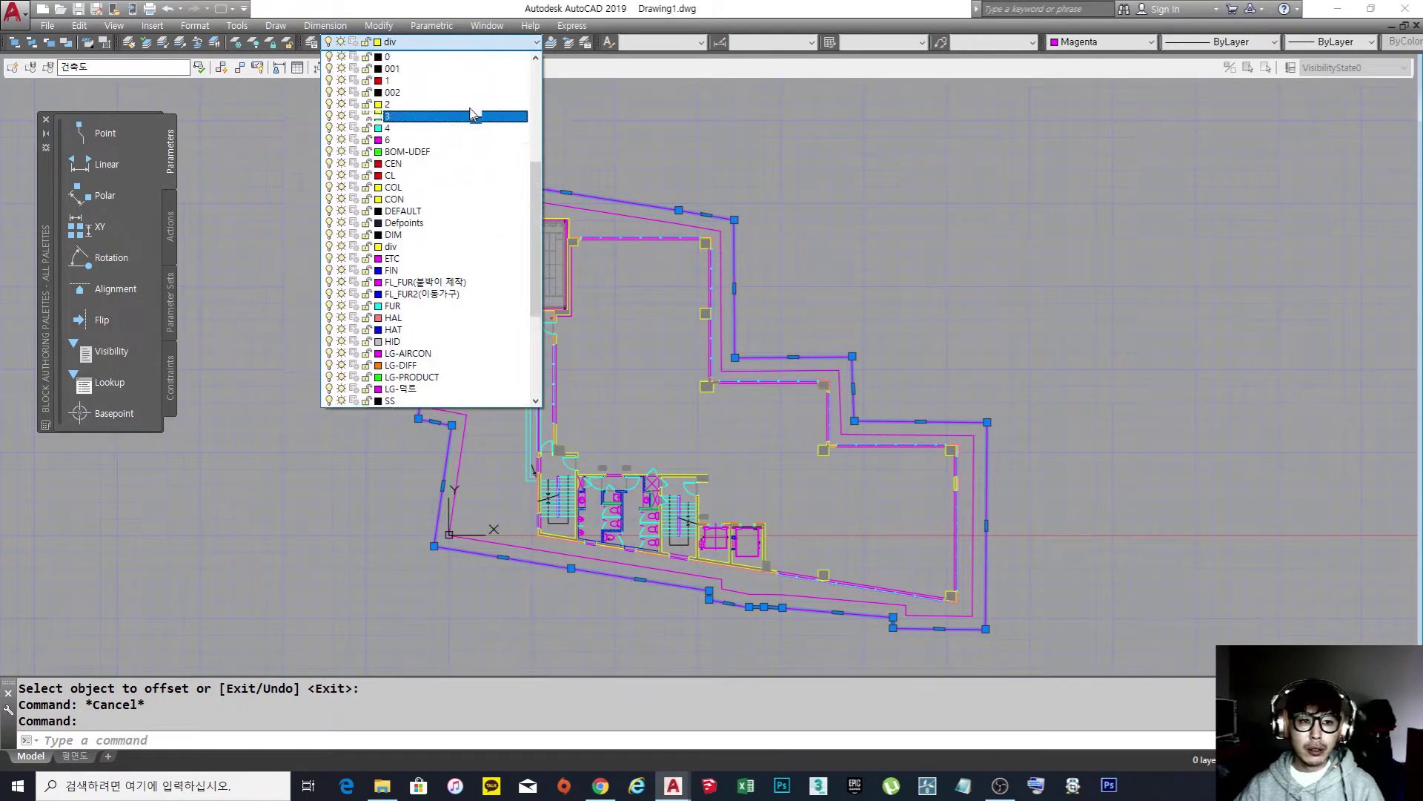
click(468, 59)
key(Escape)
key(Escape)
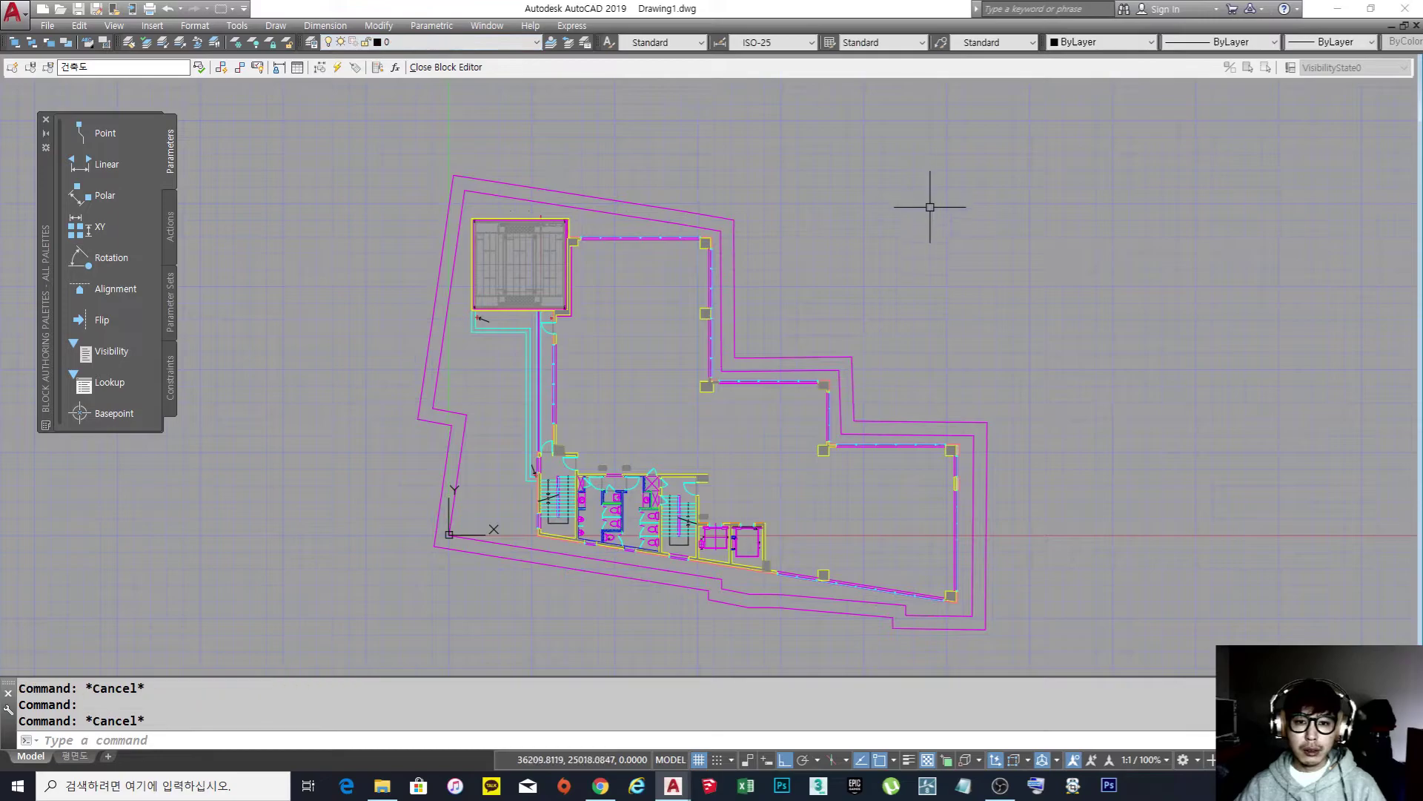
Set the outer offset boundary's color and linetype to ByBlock.
click(733, 219)
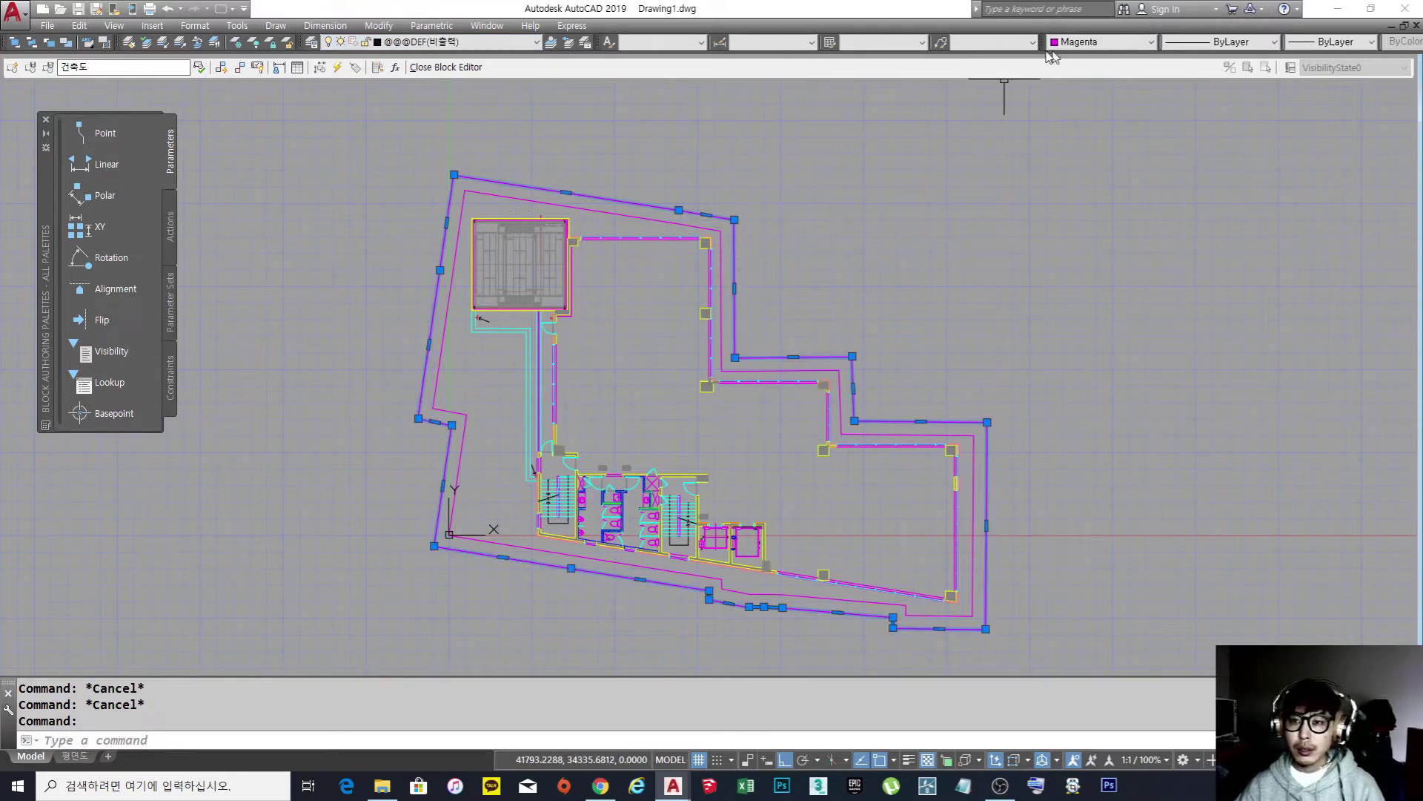
click(1126, 45)
click(1098, 68)
click(1223, 42)
click(1235, 68)
click(866, 209)
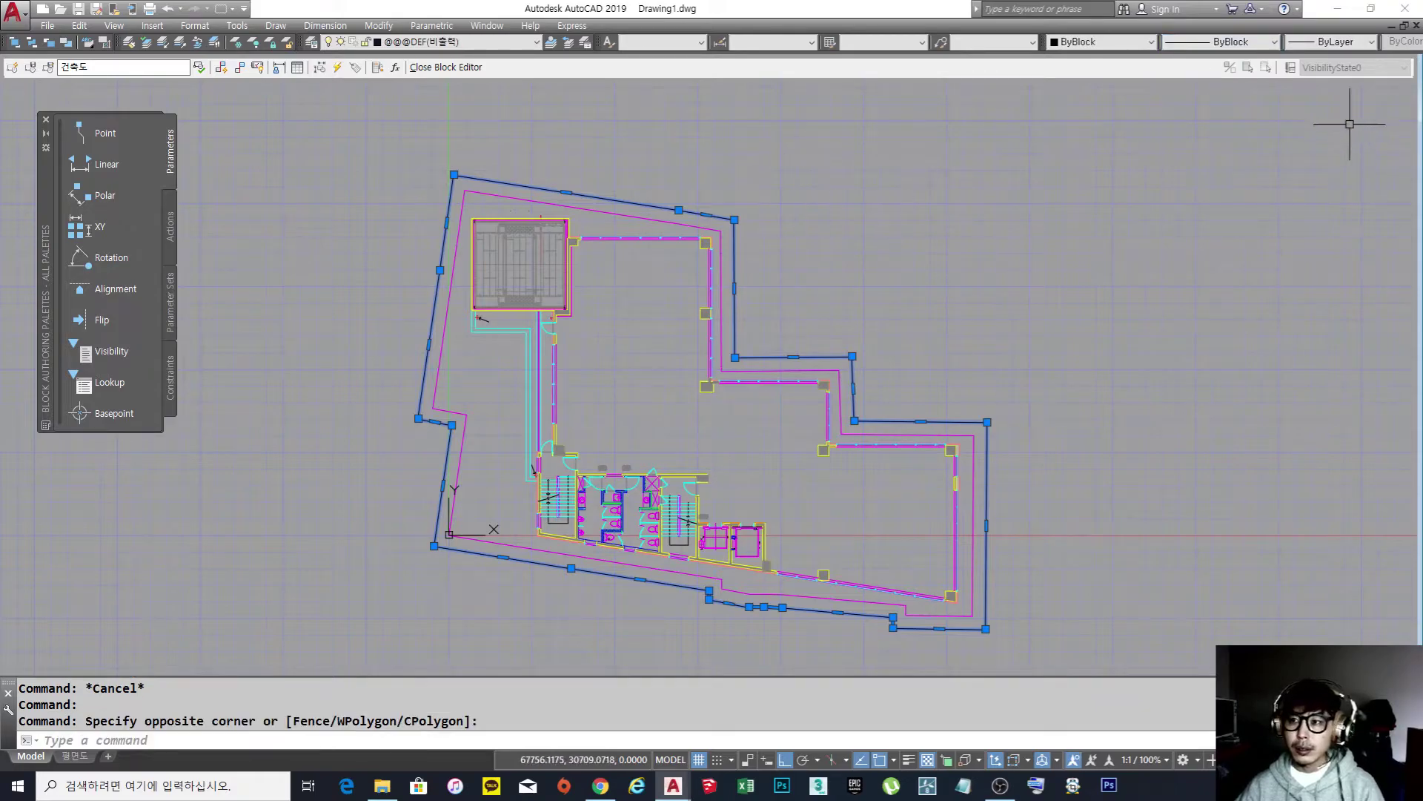
key(Escape)
key(Escape)
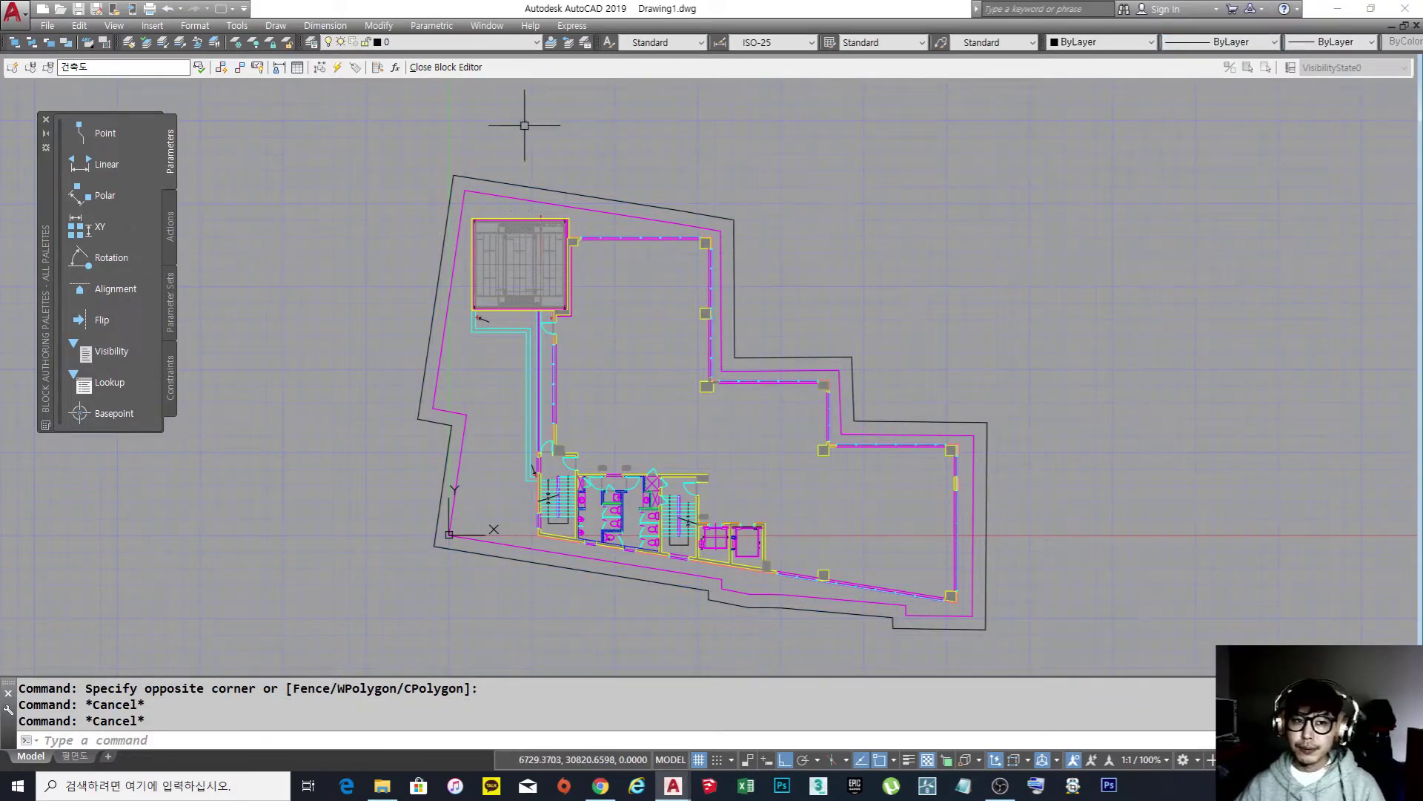
Close the Block Editor with the block changes saved and return to paper space in the 평면도 layout.
click(445, 67)
click(786, 361)
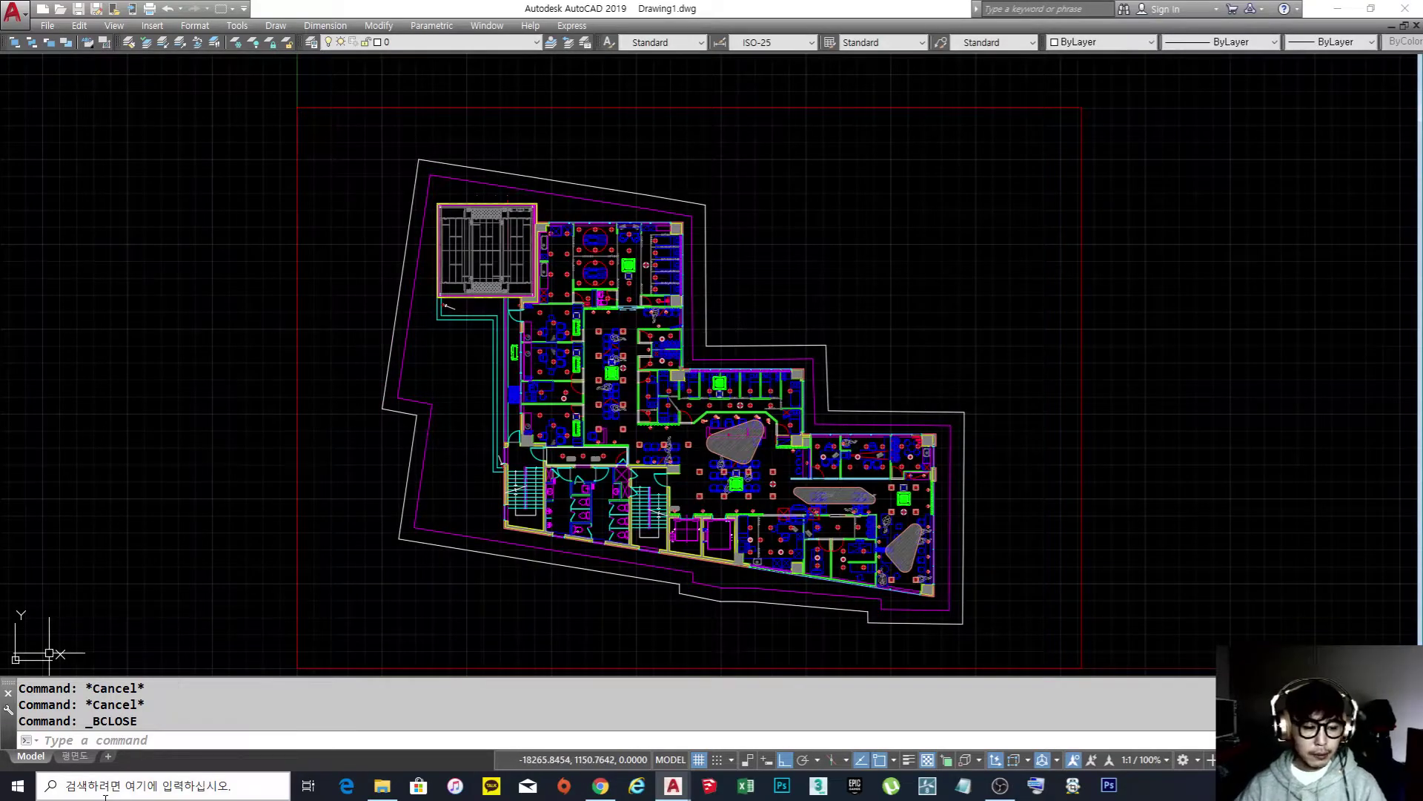
click(74, 755)
middle_drag(906, 444, 787, 472)
middle_drag(820, 455, 929, 424)
double_click(959, 452)
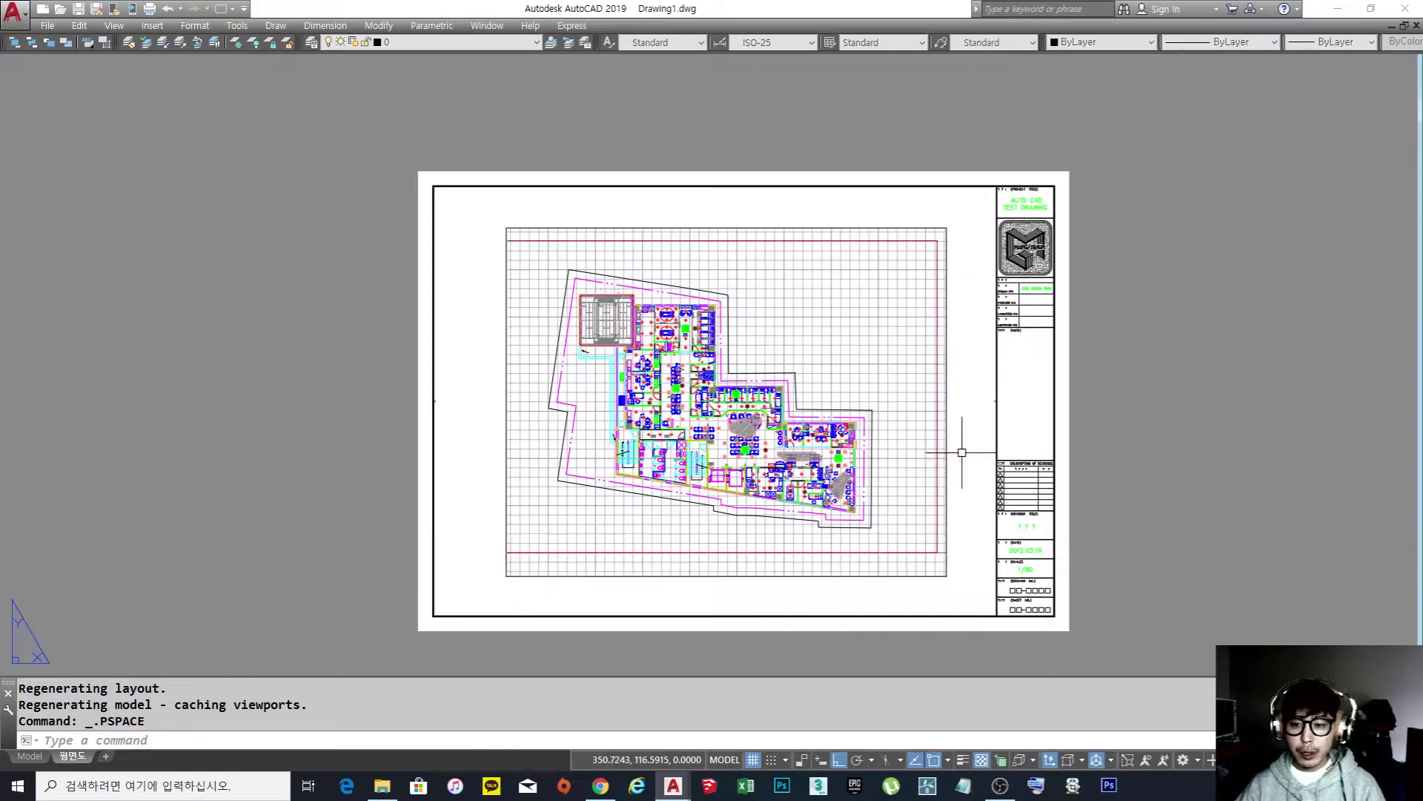
Create a closed polygonal viewport by tracing the corners of the outer offset boundary around the floor plan.
scroll(671, 540, up, 3)
scroll(692, 563, down, 2)
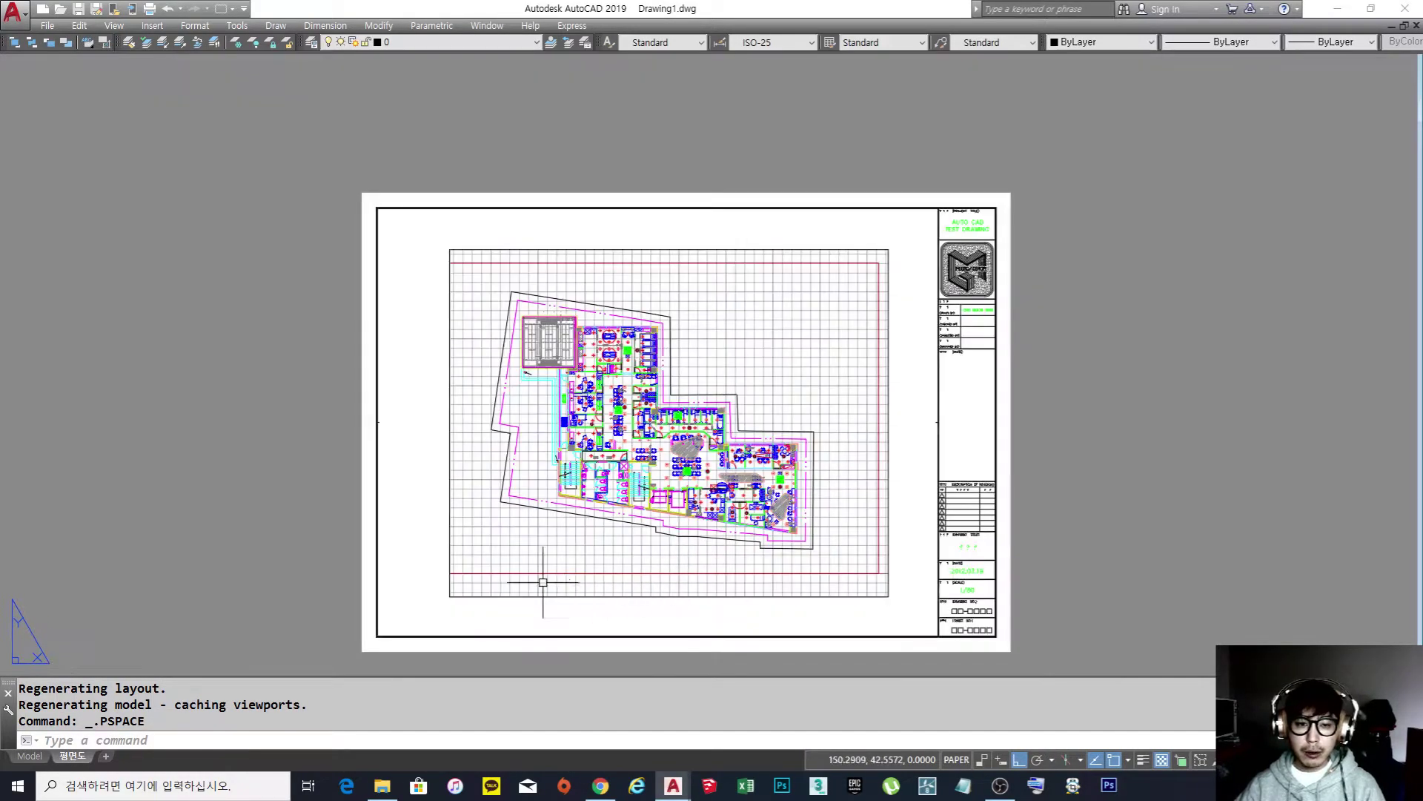
scroll(684, 546, up, 2)
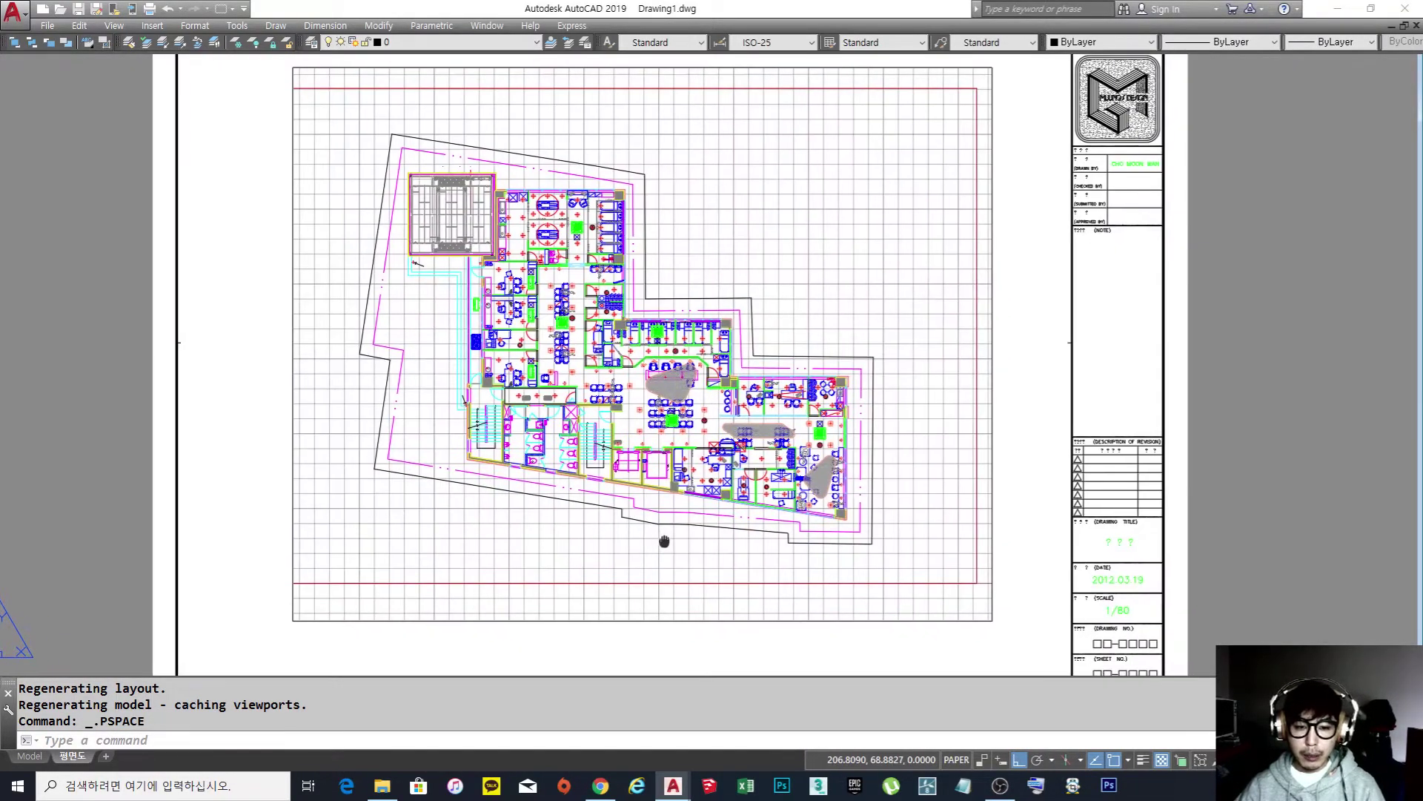
text(mv)
key(Return)
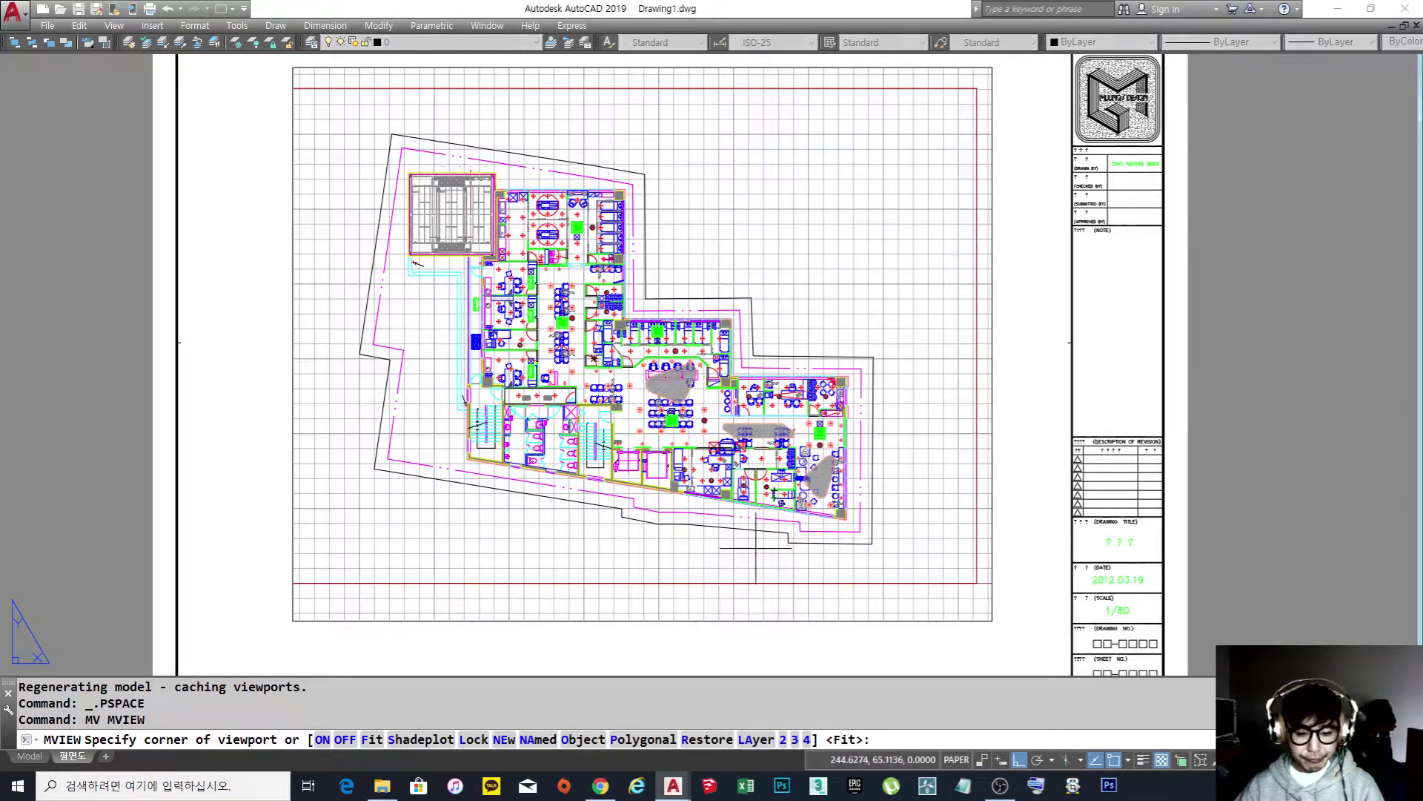
key(Return)
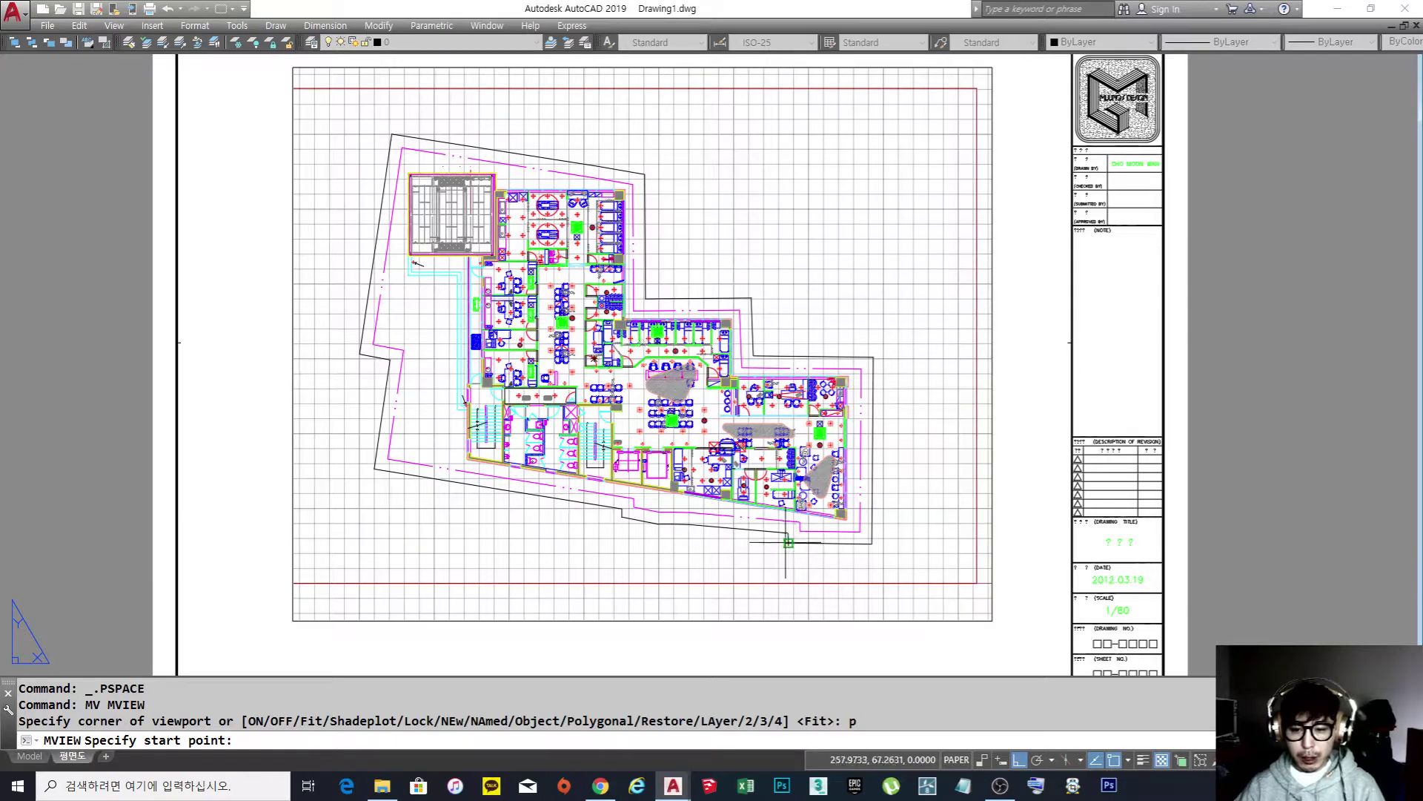
click(789, 543)
click(873, 544)
click(872, 358)
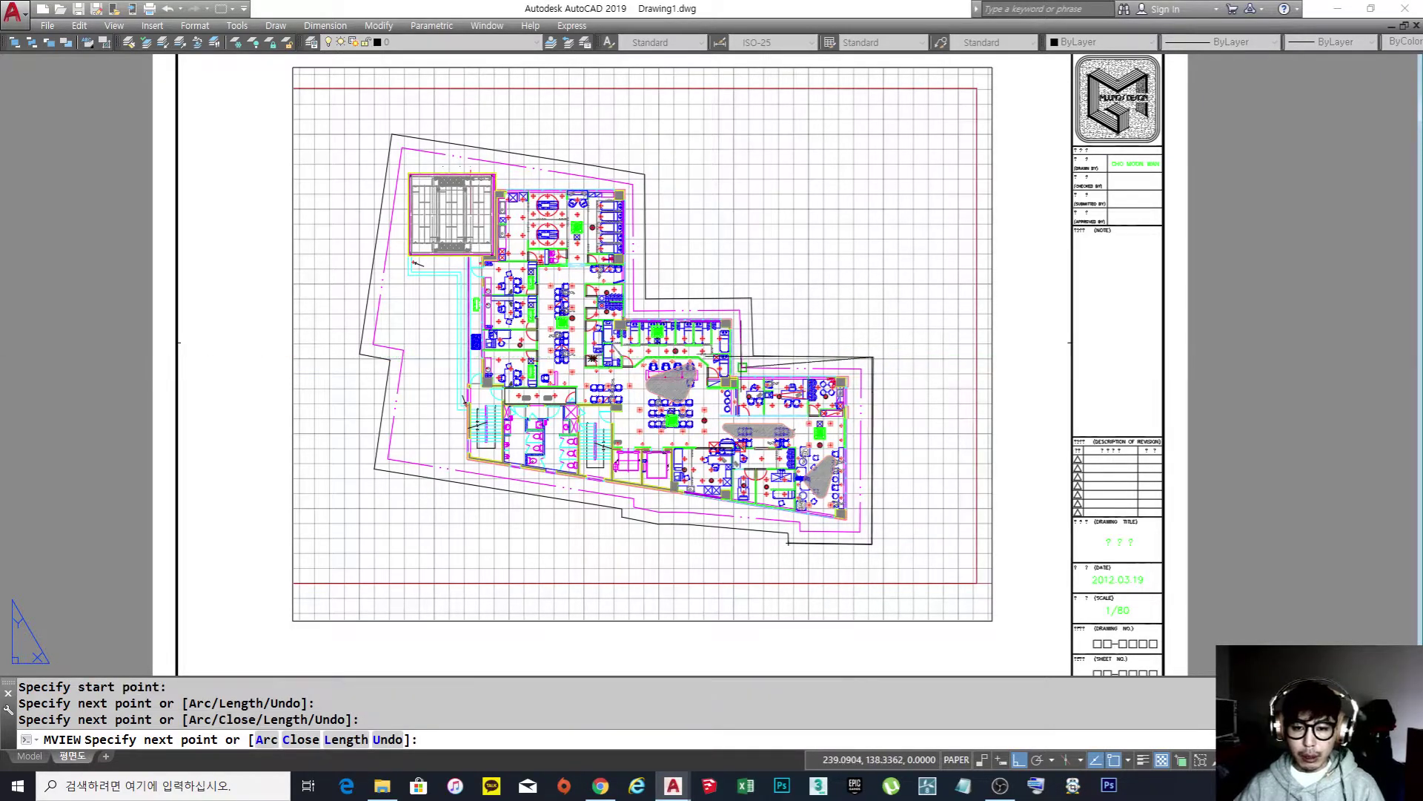
click(752, 357)
click(752, 299)
click(645, 299)
click(645, 174)
click(391, 134)
click(359, 355)
click(404, 348)
click(375, 469)
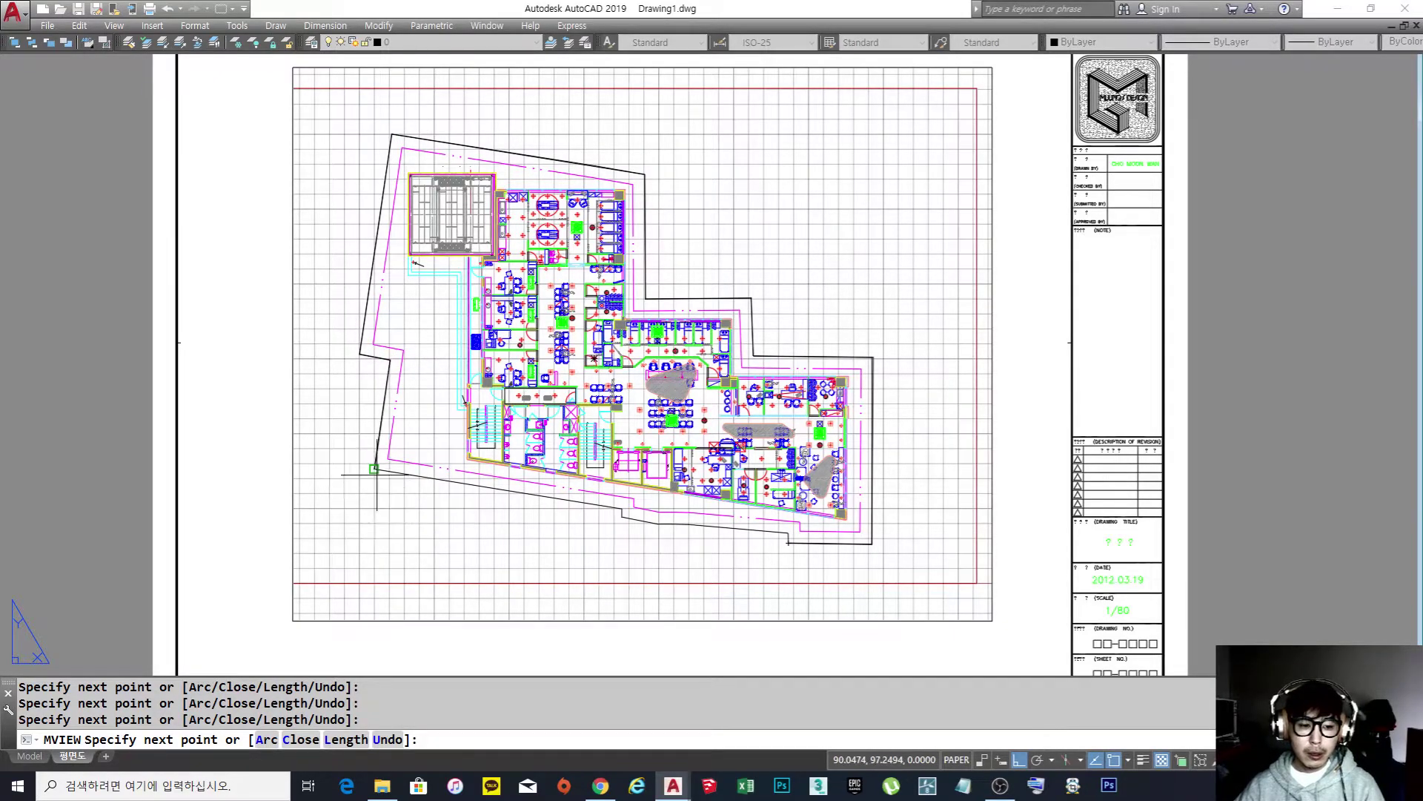
click(622, 517)
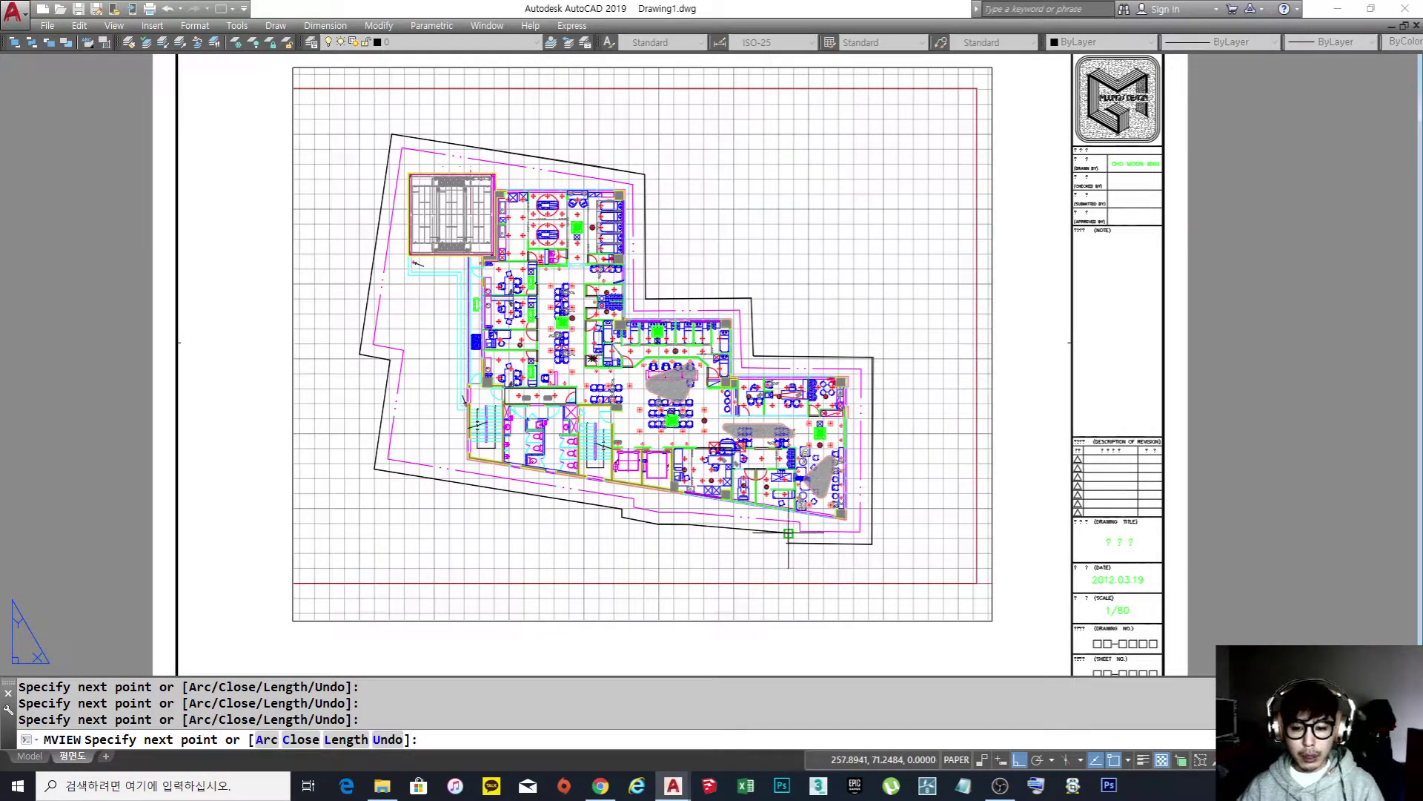
text(c)
key(Return)
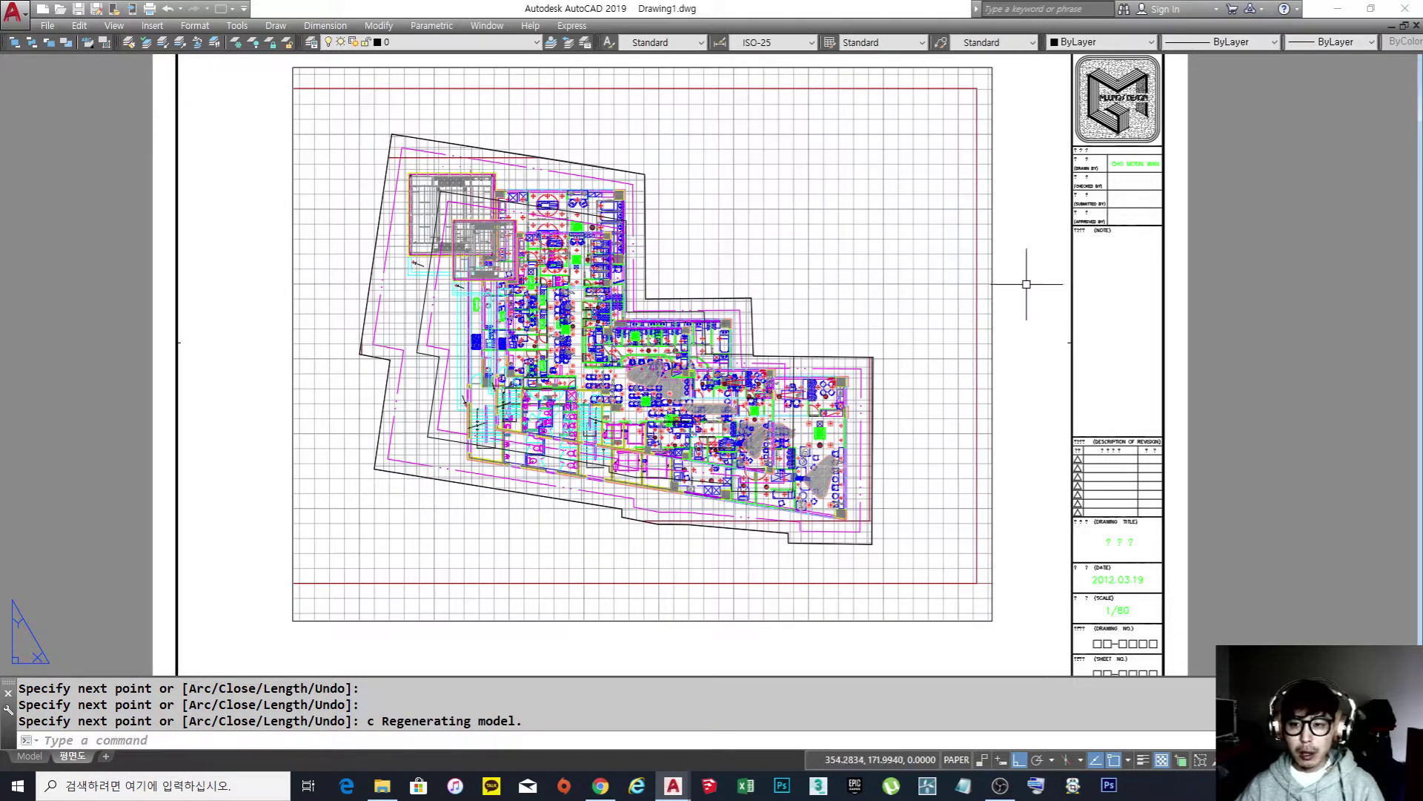
Erase the rectangular viewport surrounding the polygonal one.
text(e)
key(Return)
click(1023, 197)
click(899, 144)
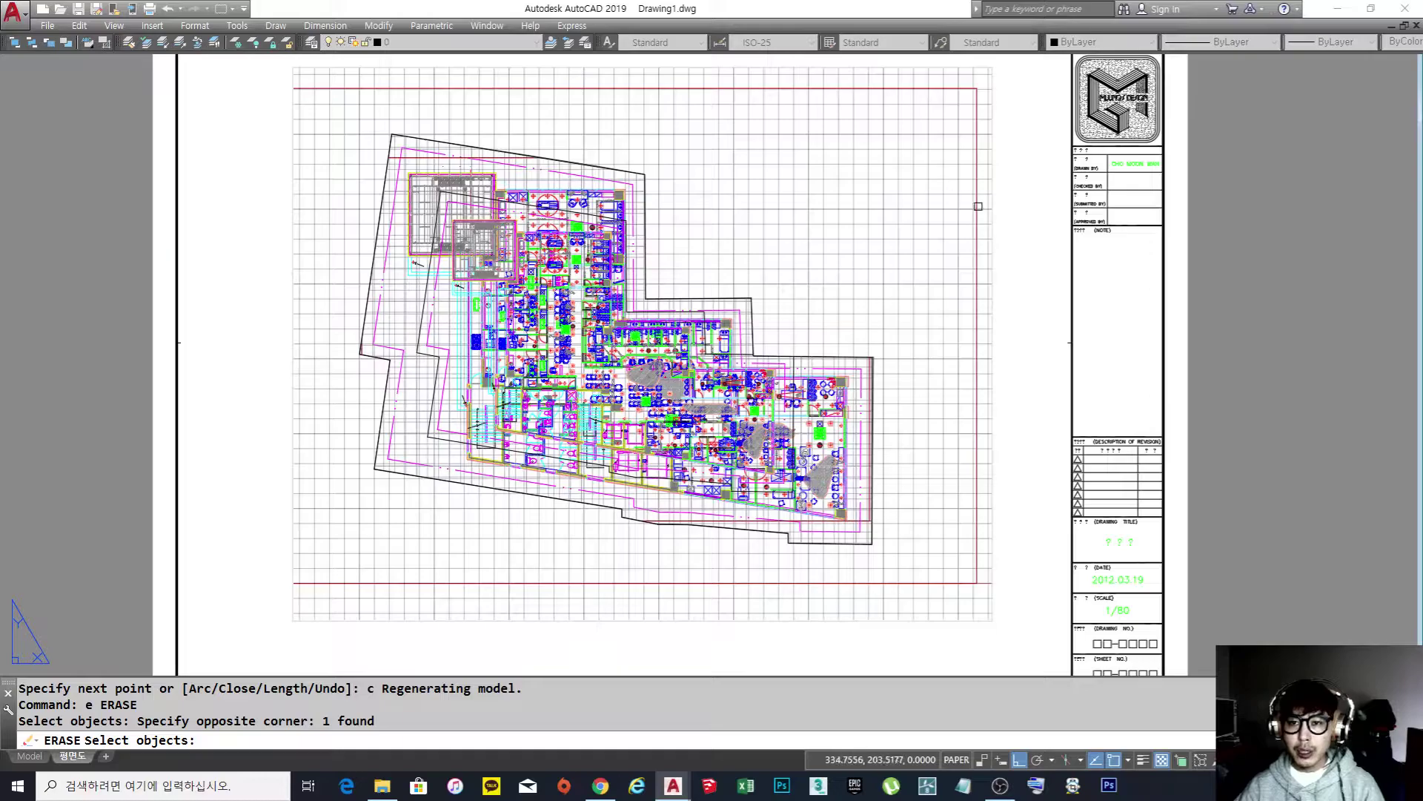
key(Return)
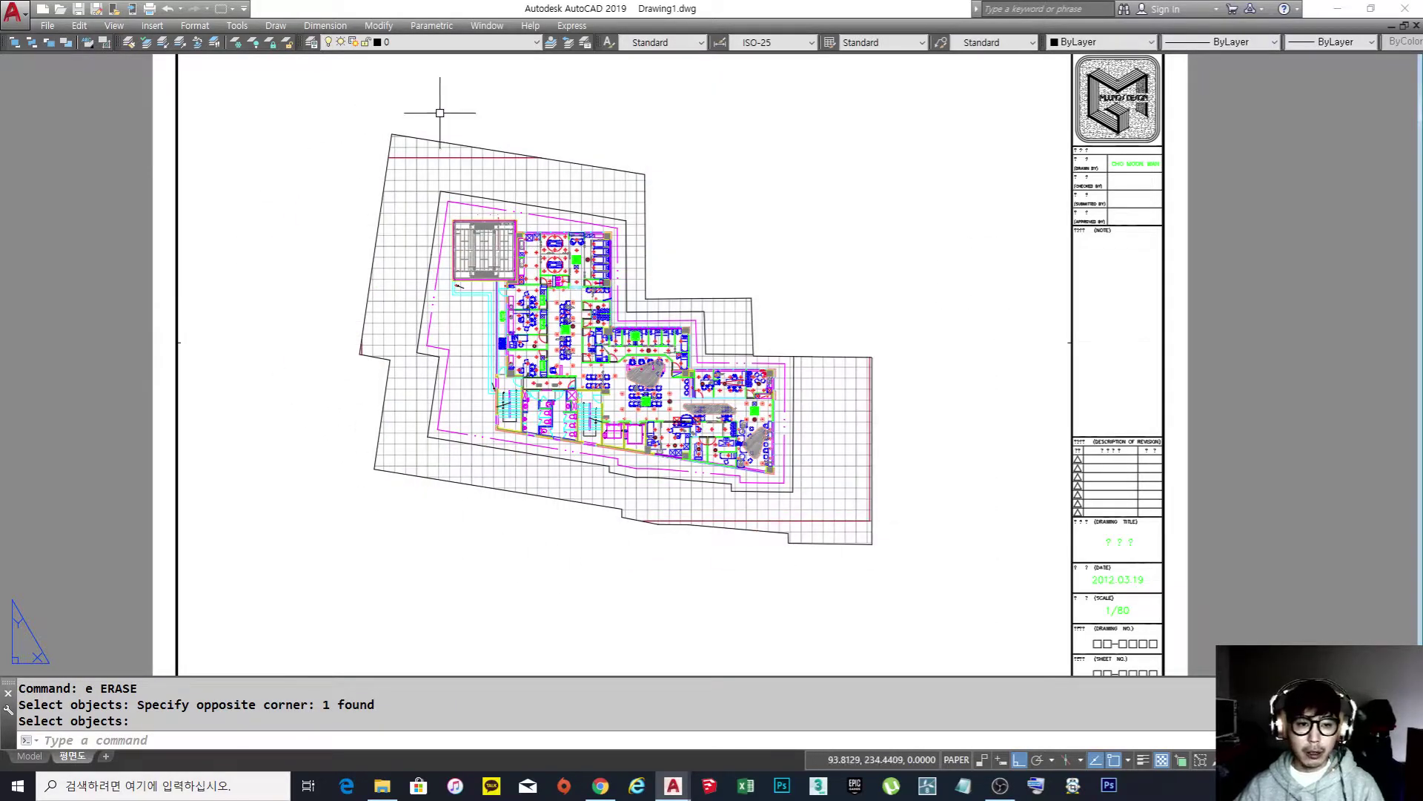
Activate the polygonal viewport, check how the plan zooms within its outline, and return to paper space.
middle_drag(801, 307, 854, 382)
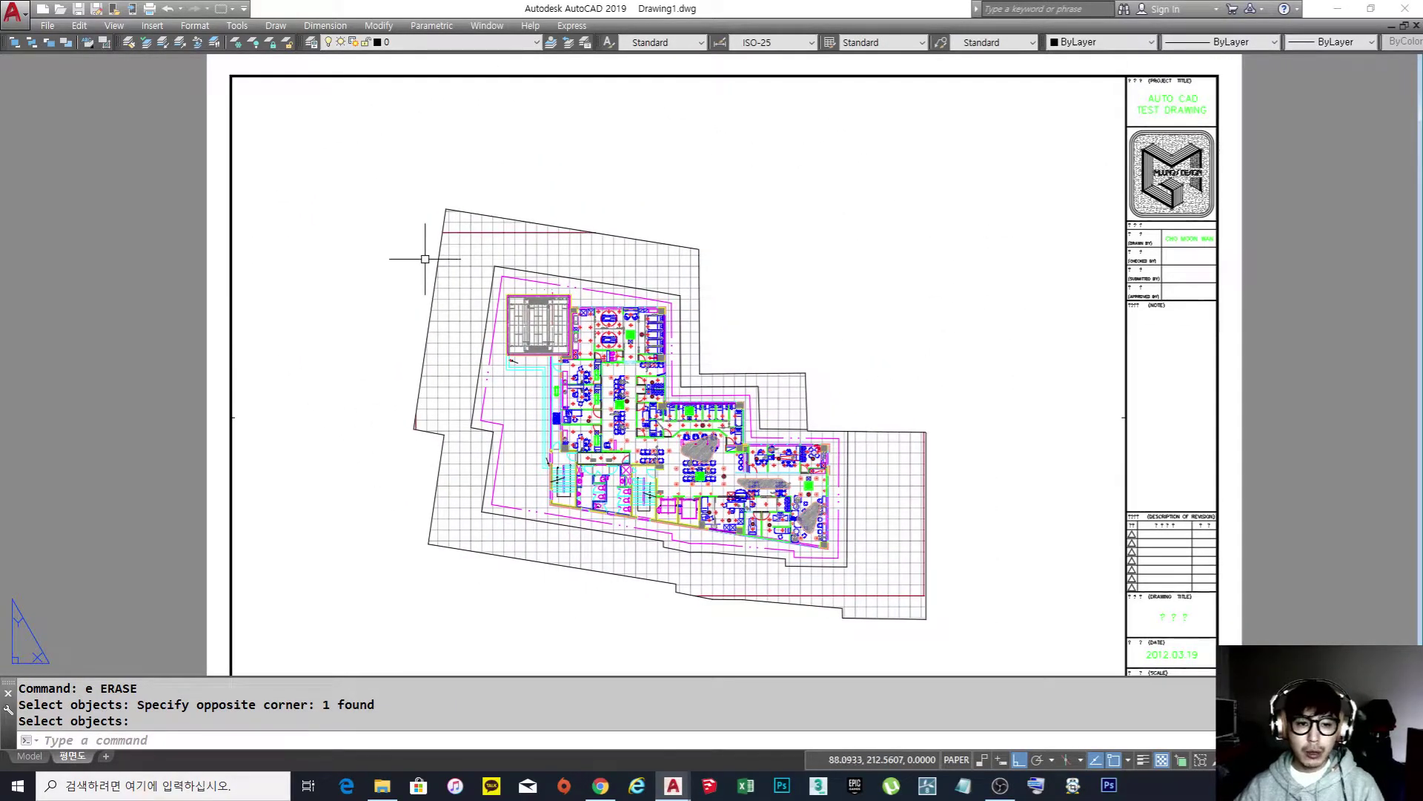
double_click(472, 311)
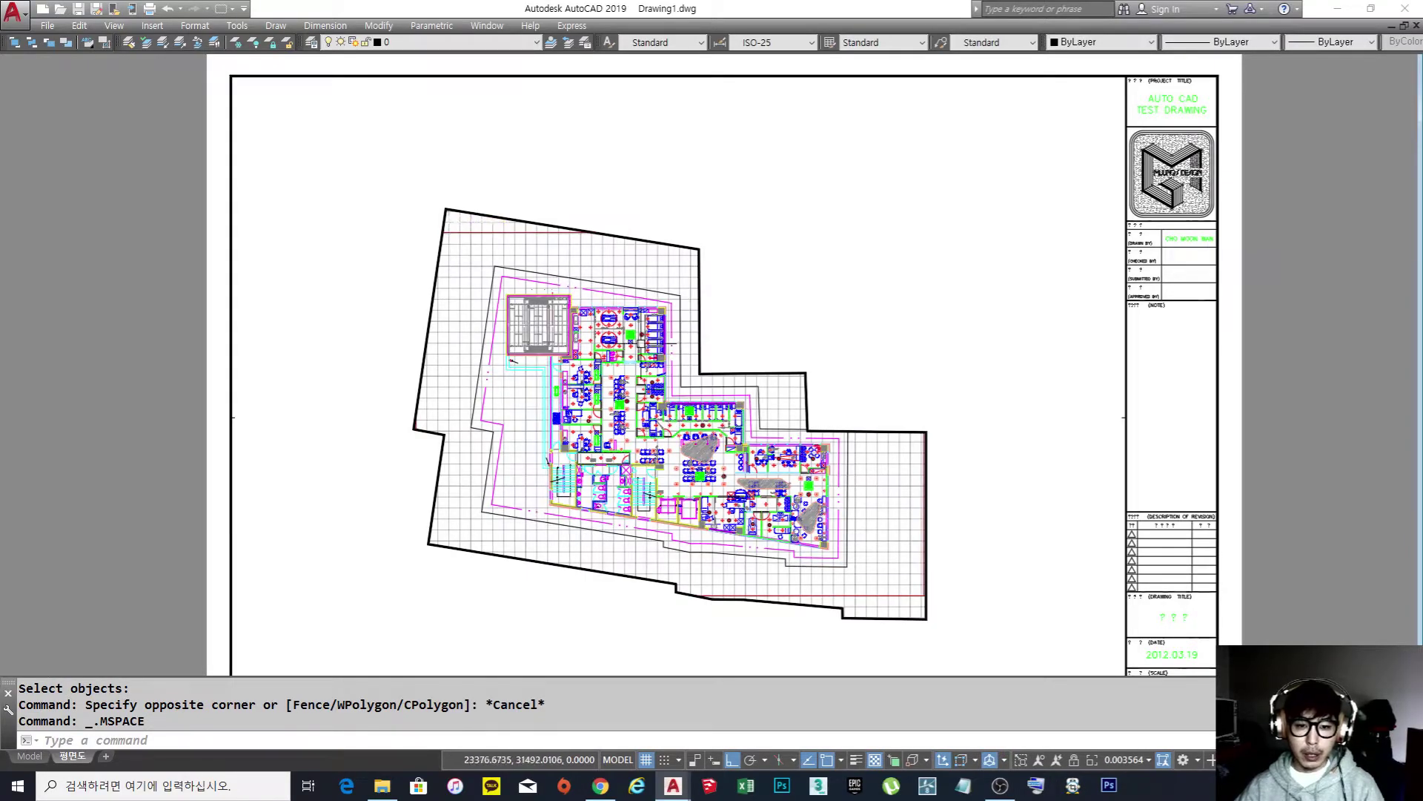
scroll(755, 297, down, 3)
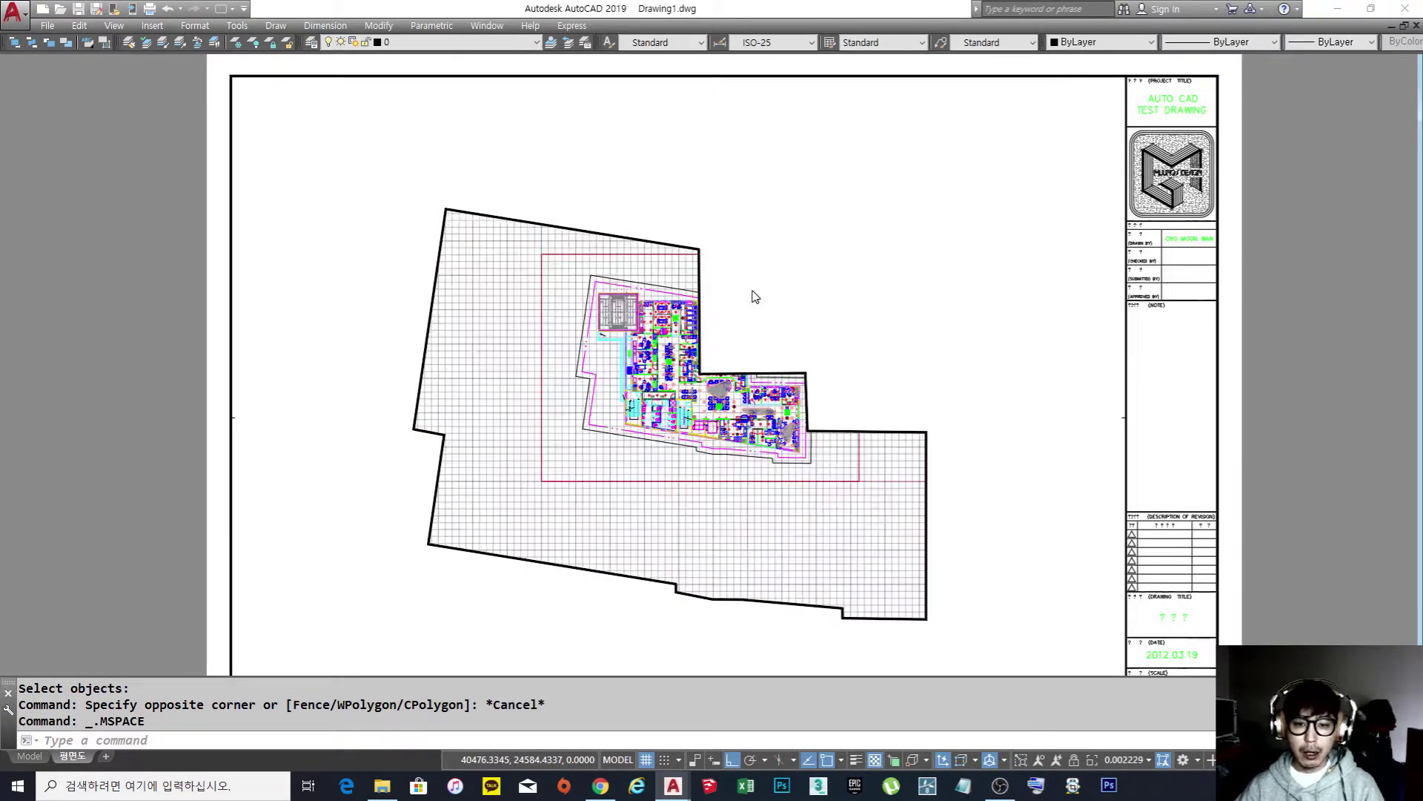
scroll(755, 296, up, 5)
scroll(755, 296, down, 2)
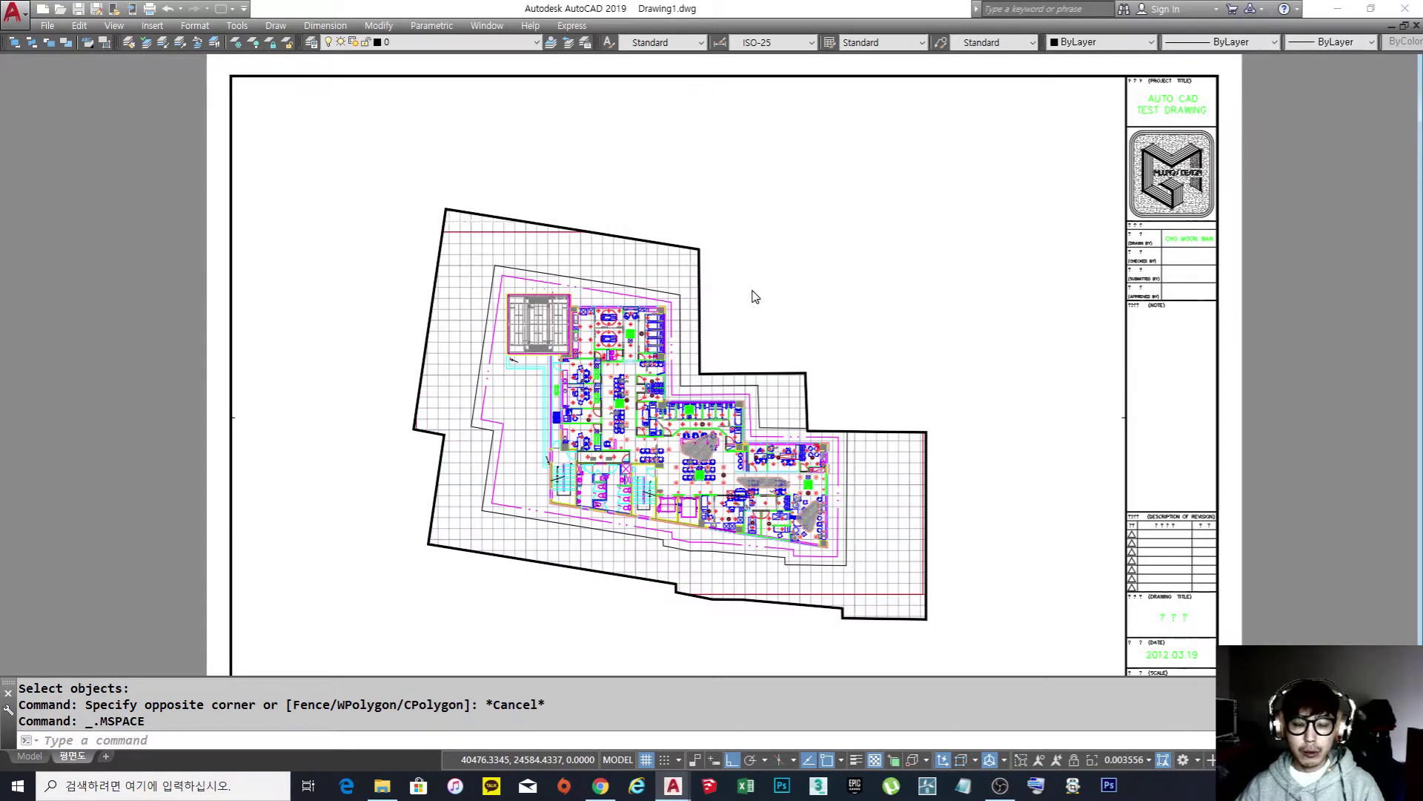
double_click(832, 315)
middle_drag(841, 372, 832, 308)
scroll(832, 307, down, 2)
scroll(832, 307, up, 2)
Erase the traced polygonal viewport from the 평면도 sheet.
text(e)
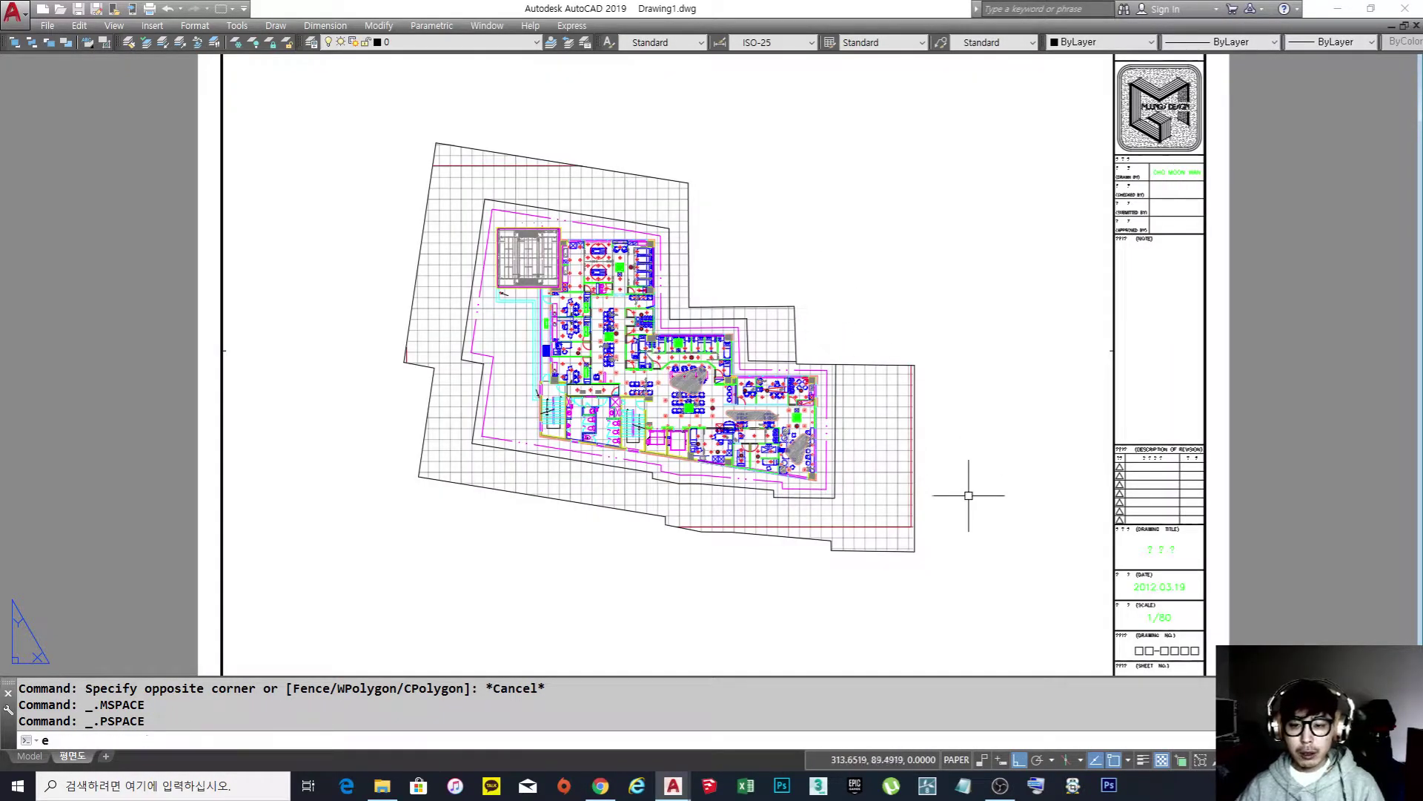
key(space)
click(965, 534)
click(836, 389)
key(space)
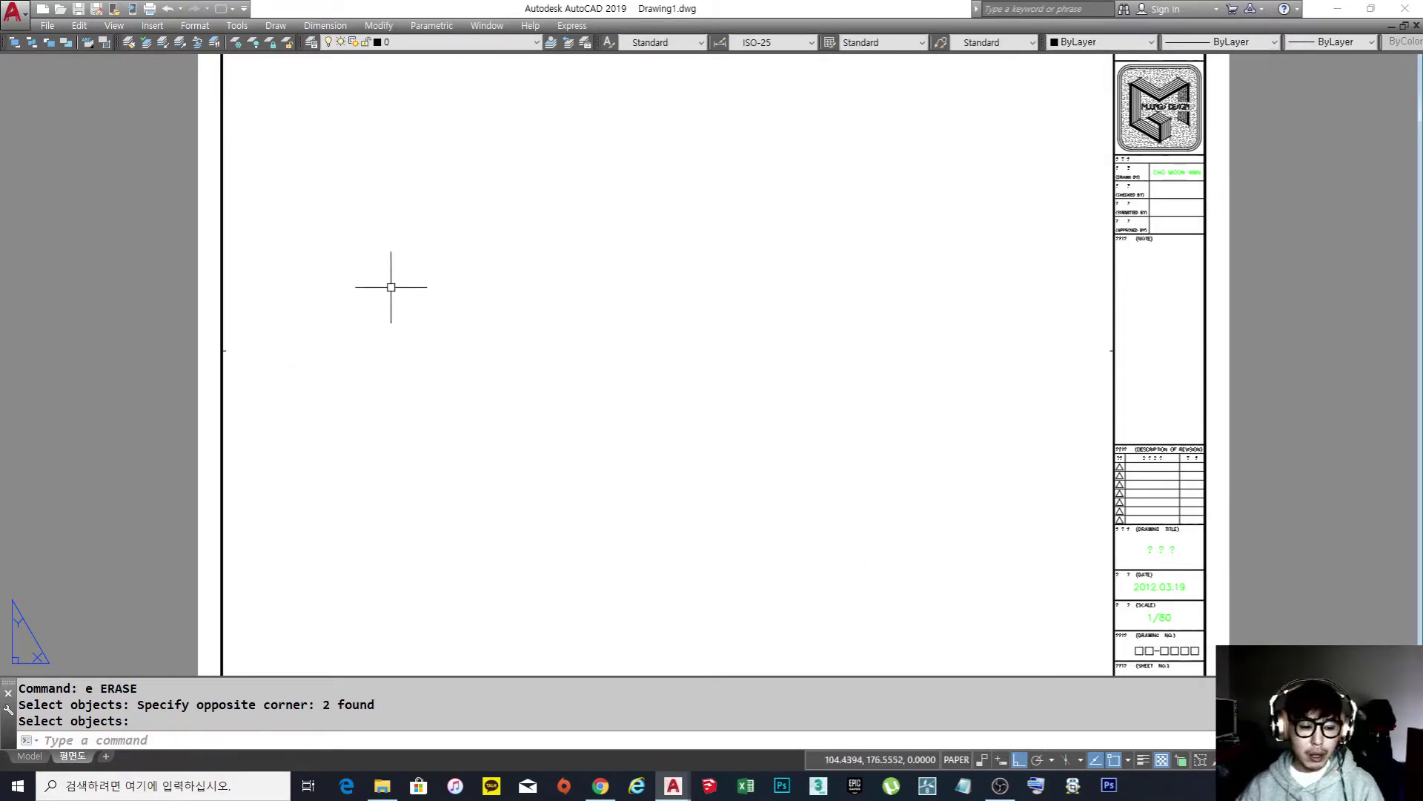
In model space, open the 건축도 block for editing and copy its outer offset boundary to the clipboard.
click(30, 756)
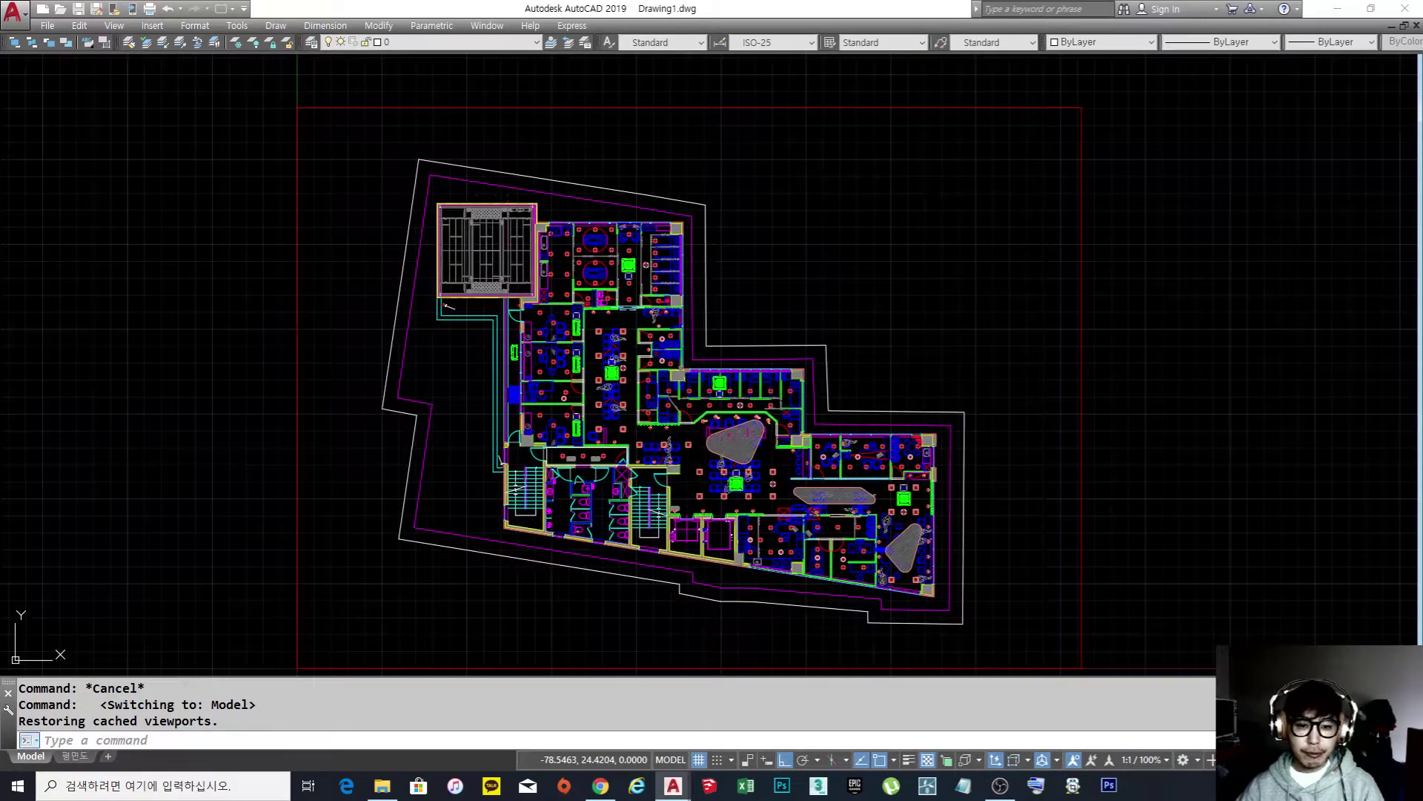
double_click(773, 345)
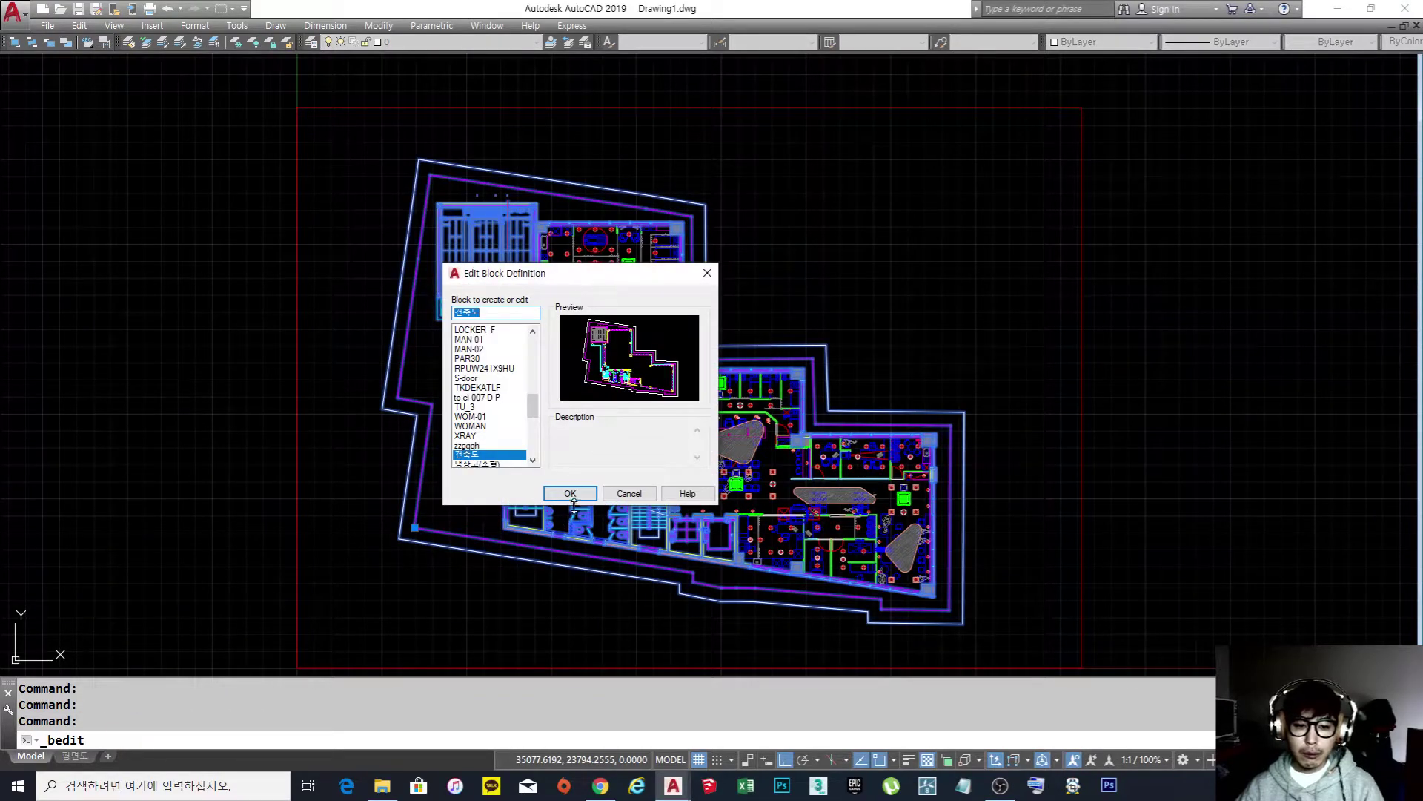
click(570, 494)
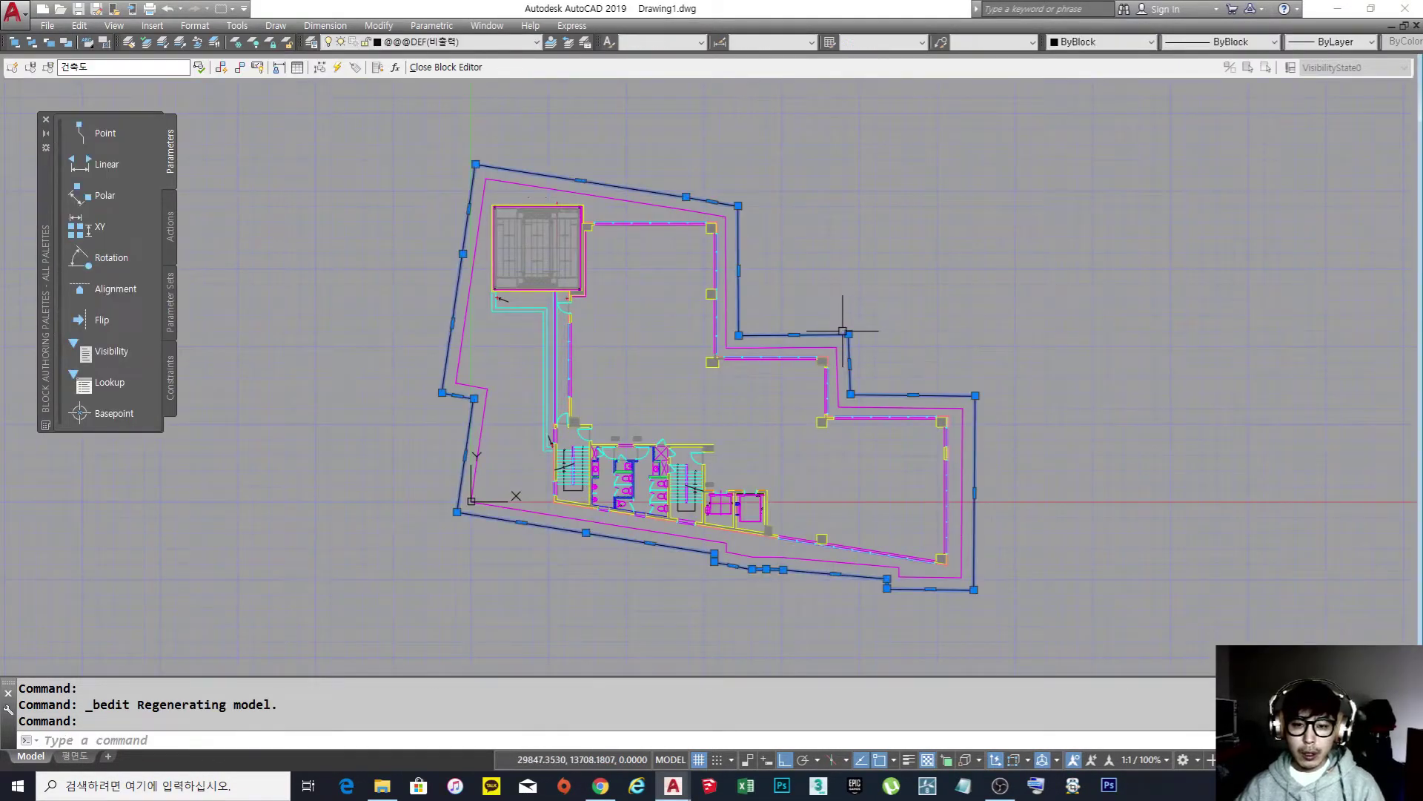
key(ctrl+c)
key(Escape)
key(Escape)
key(Escape)
Close the Block Editor and save the changes to 건축도.
click(446, 67)
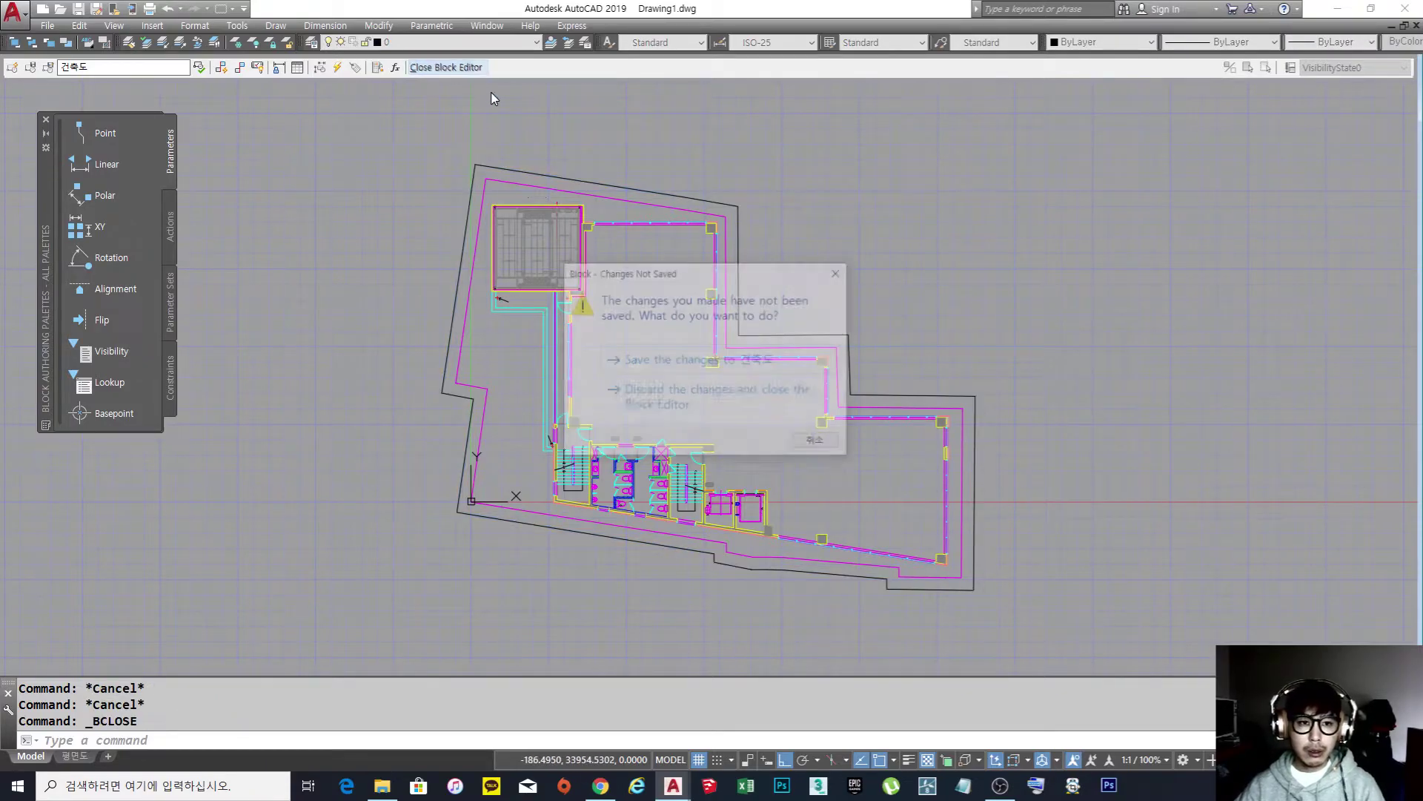
click(731, 359)
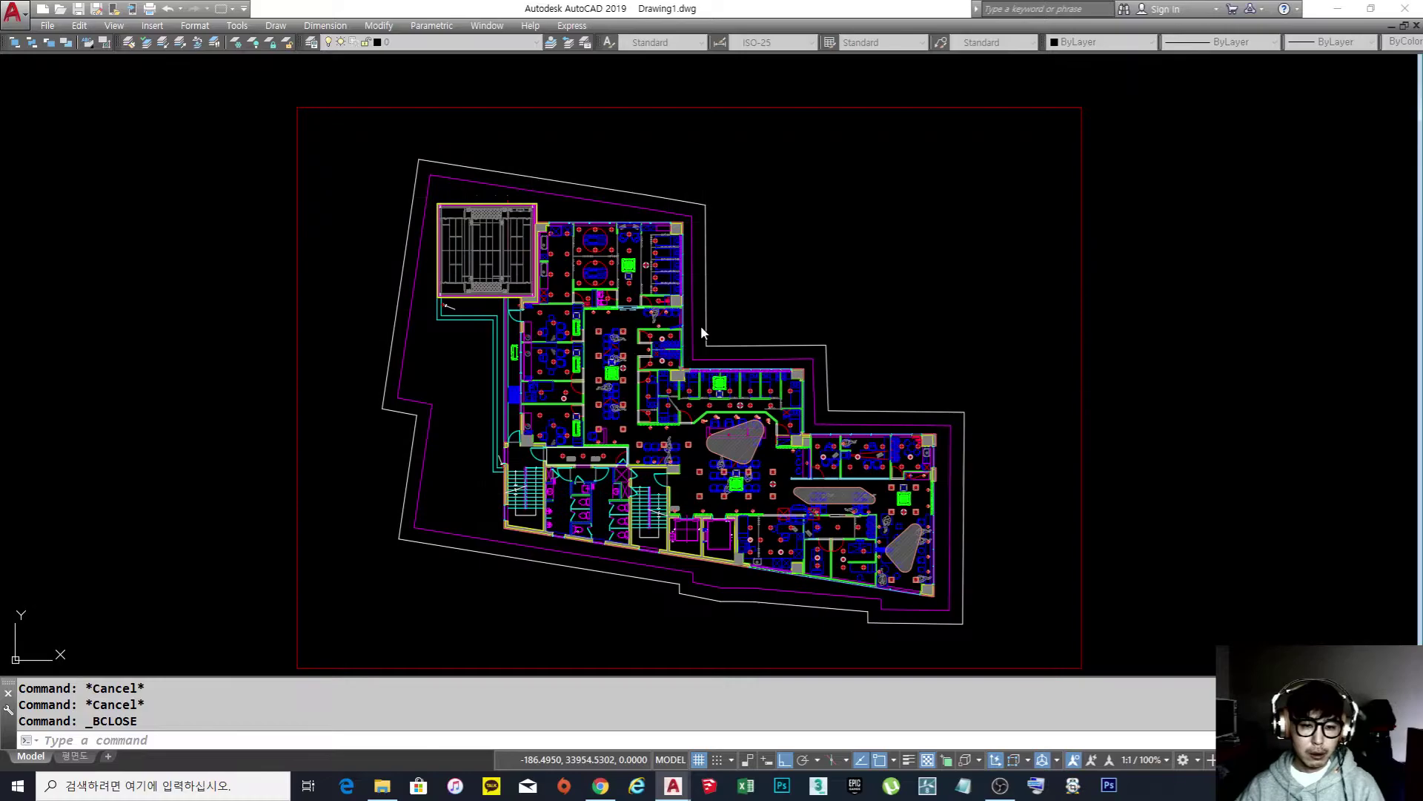
scroll(700, 326, down, 1)
Paste the copied boundary into the paper space of the 평면도 layout and show the full drawing extents.
click(74, 756)
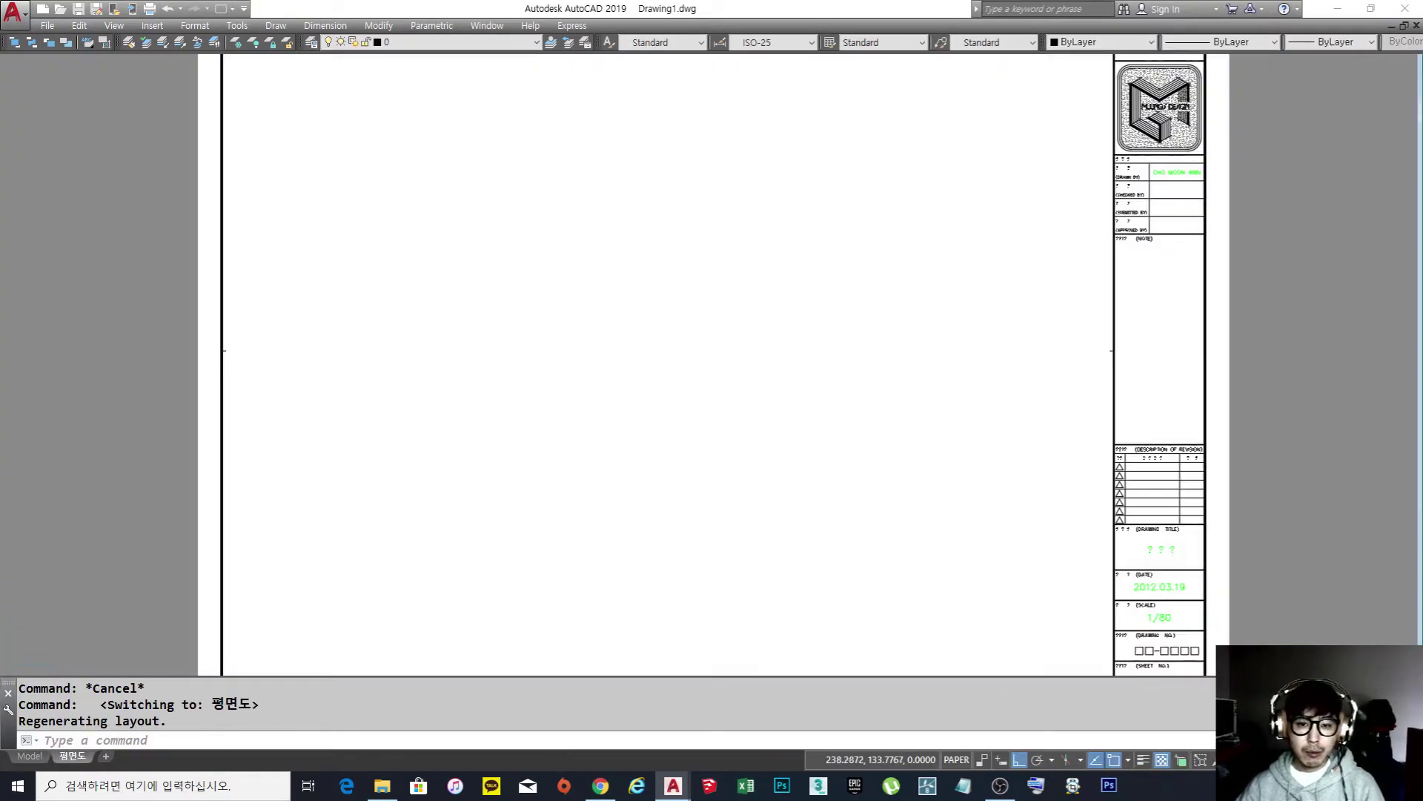
scroll(771, 400, down, 3)
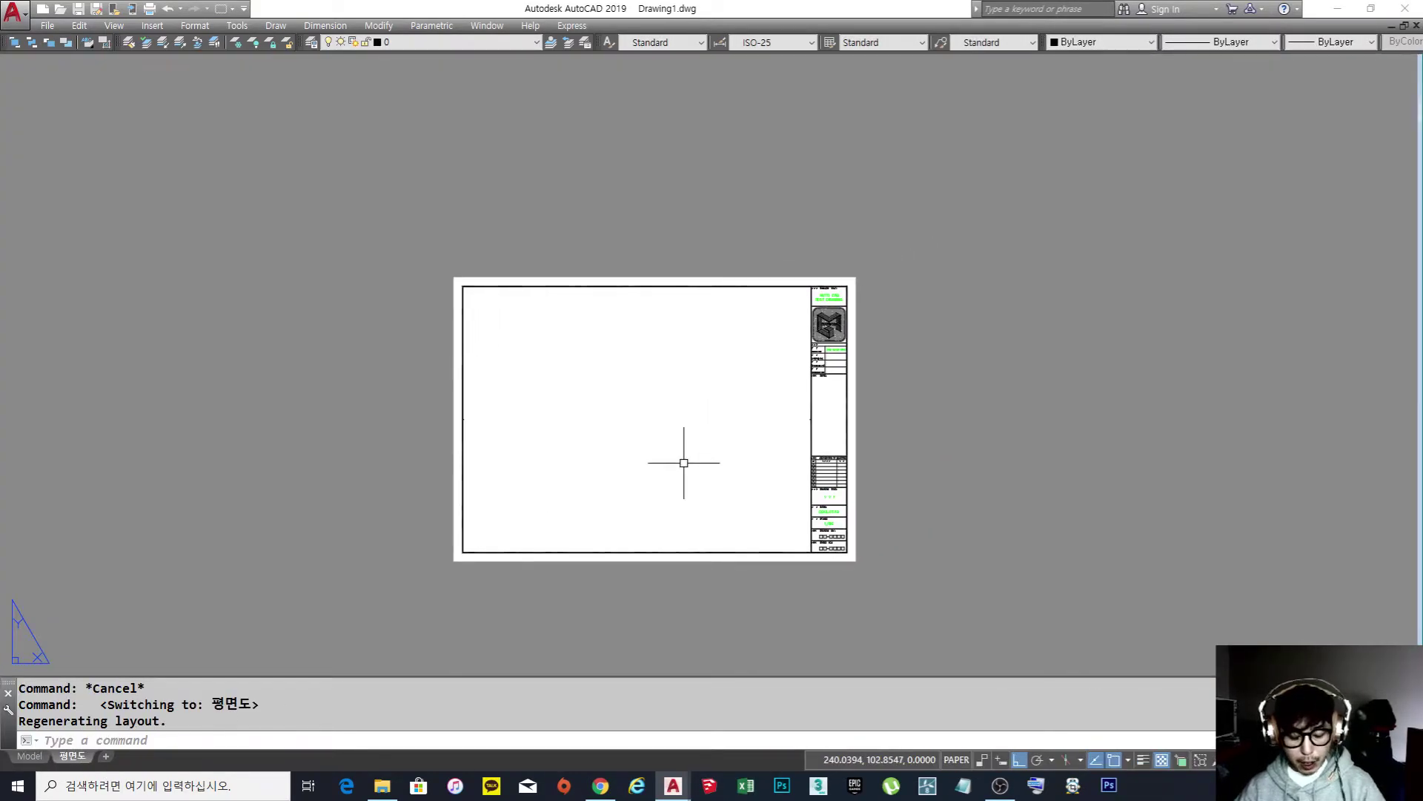
key(ctrl+v)
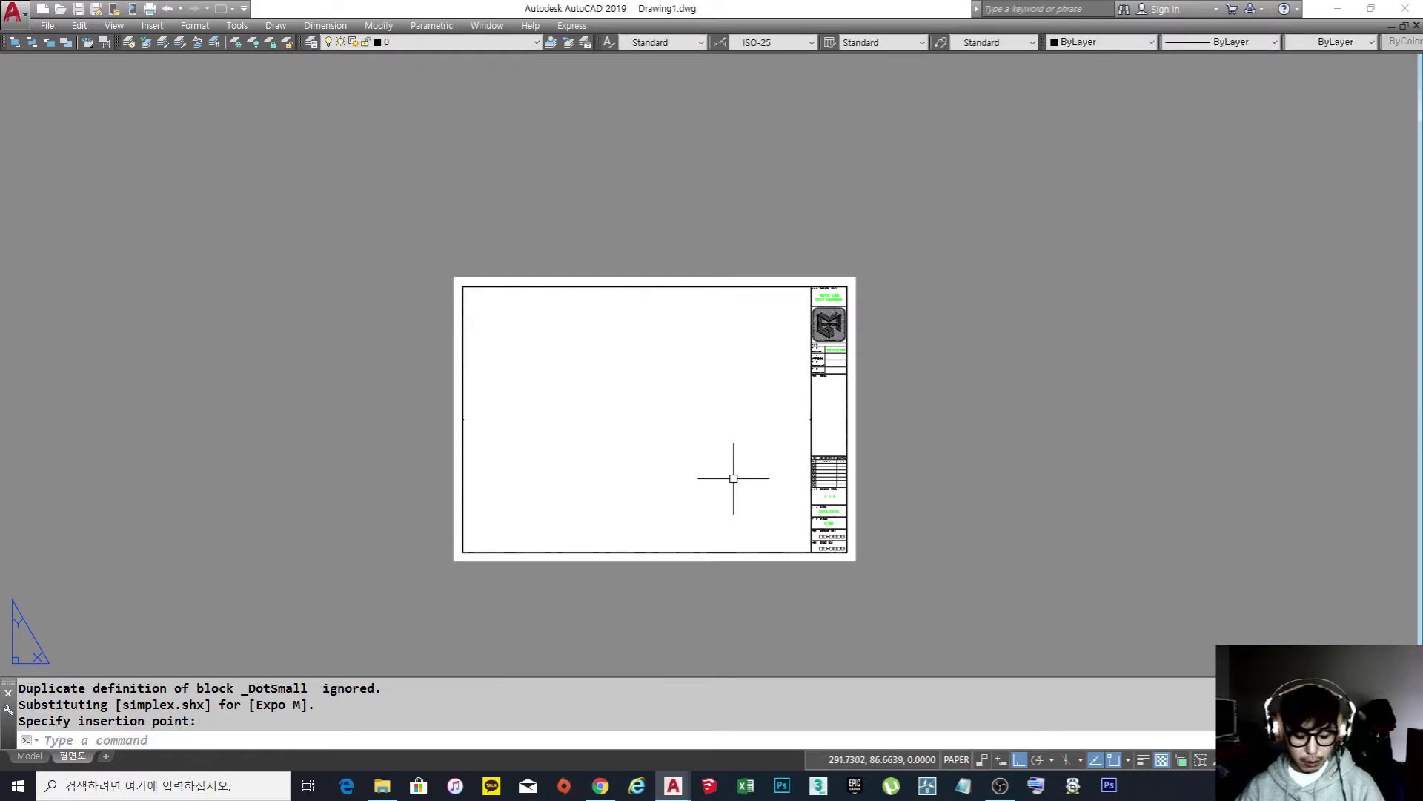
text(z)
key(Return)
text(a)
key(Return)
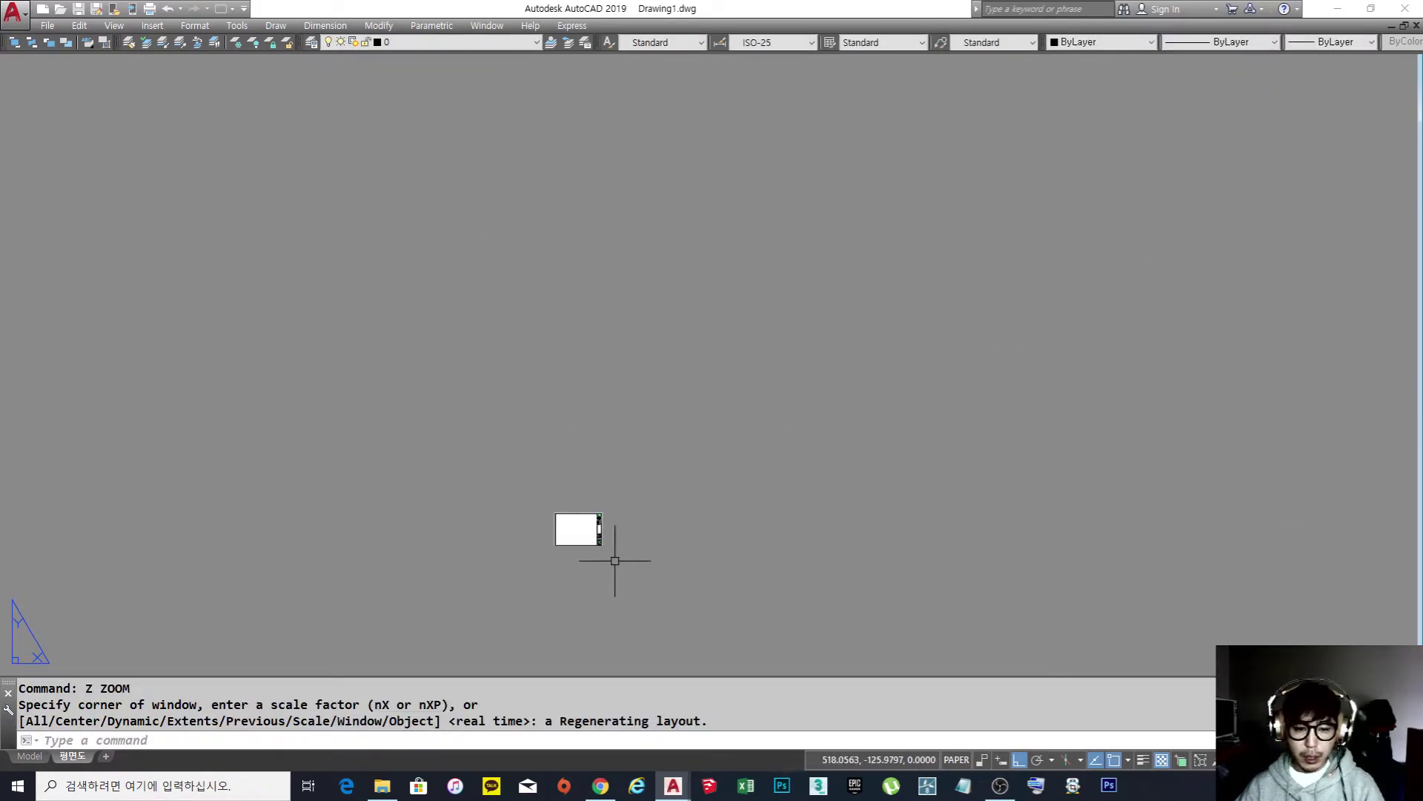
Scale the pasted boundary outline by a factor of 1/150.
scroll(588, 528, up, 6)
scroll(651, 483, down, 2)
click(873, 561)
click(841, 533)
key(Escape)
key(Escape)
key(Escape)
text(sc)
key(Return)
click(1128, 572)
click(785, 413)
key(Return)
click(751, 428)
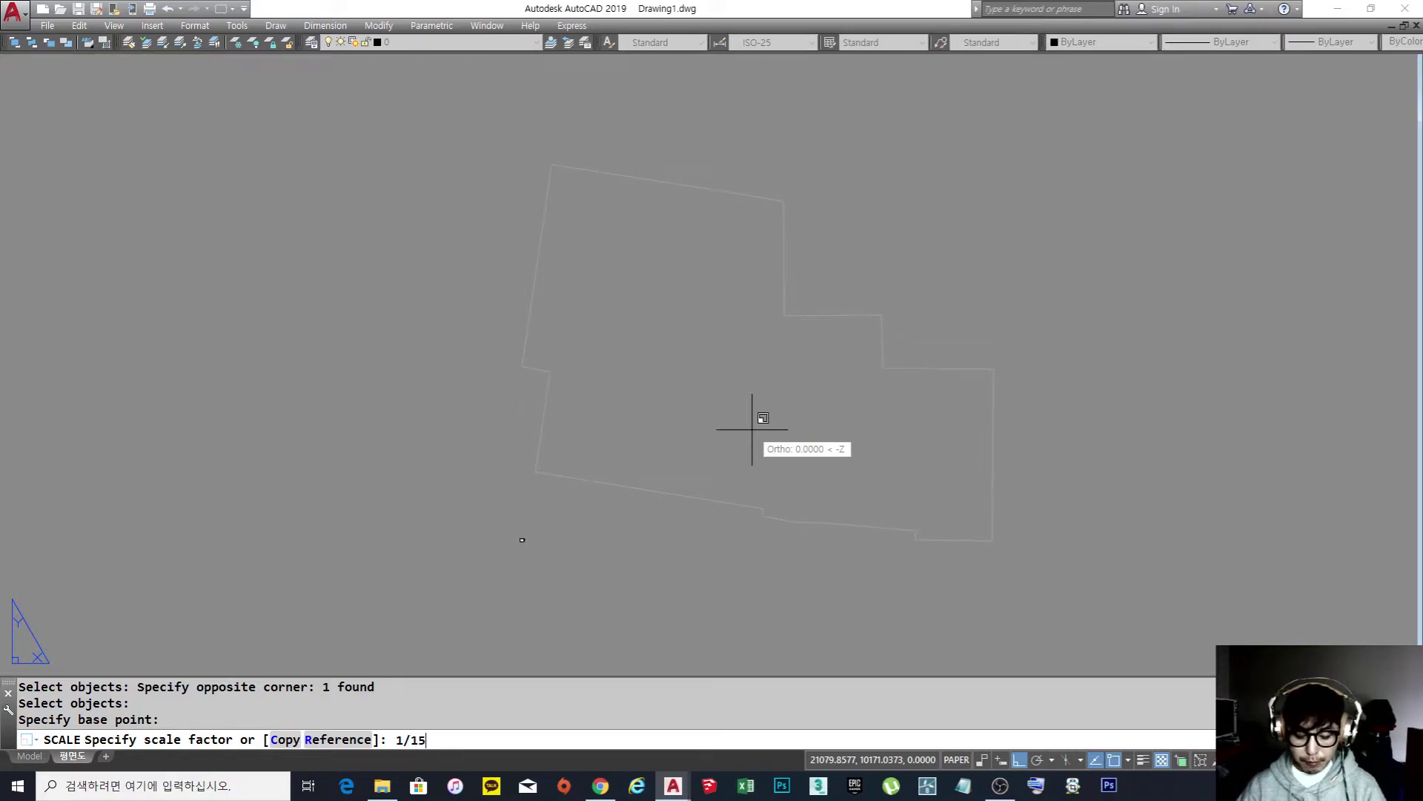
key(Return)
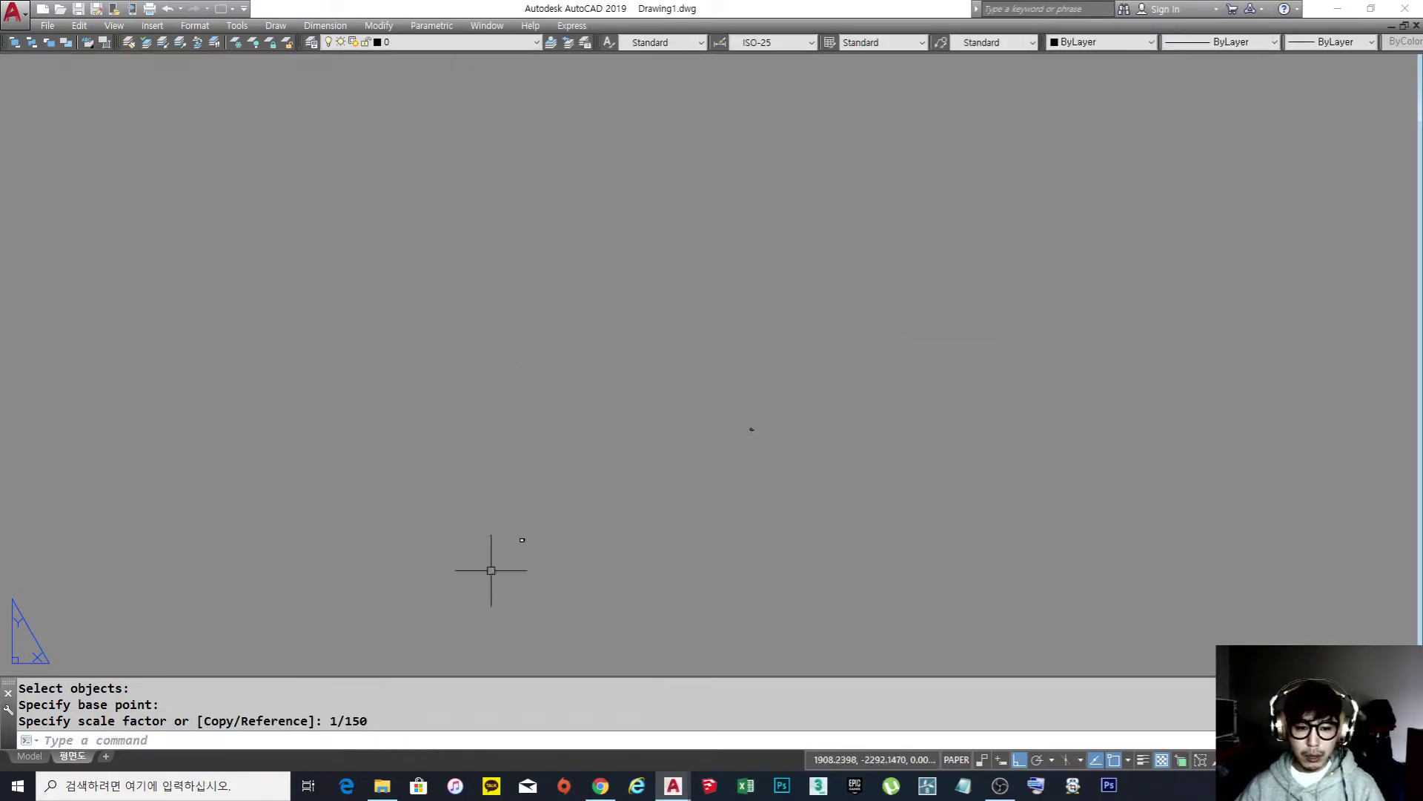
Move the scaled outline close to the layout sheet with Ortho turned off.
text(m)
key(Return)
click(815, 487)
click(667, 321)
key(Return)
click(920, 447)
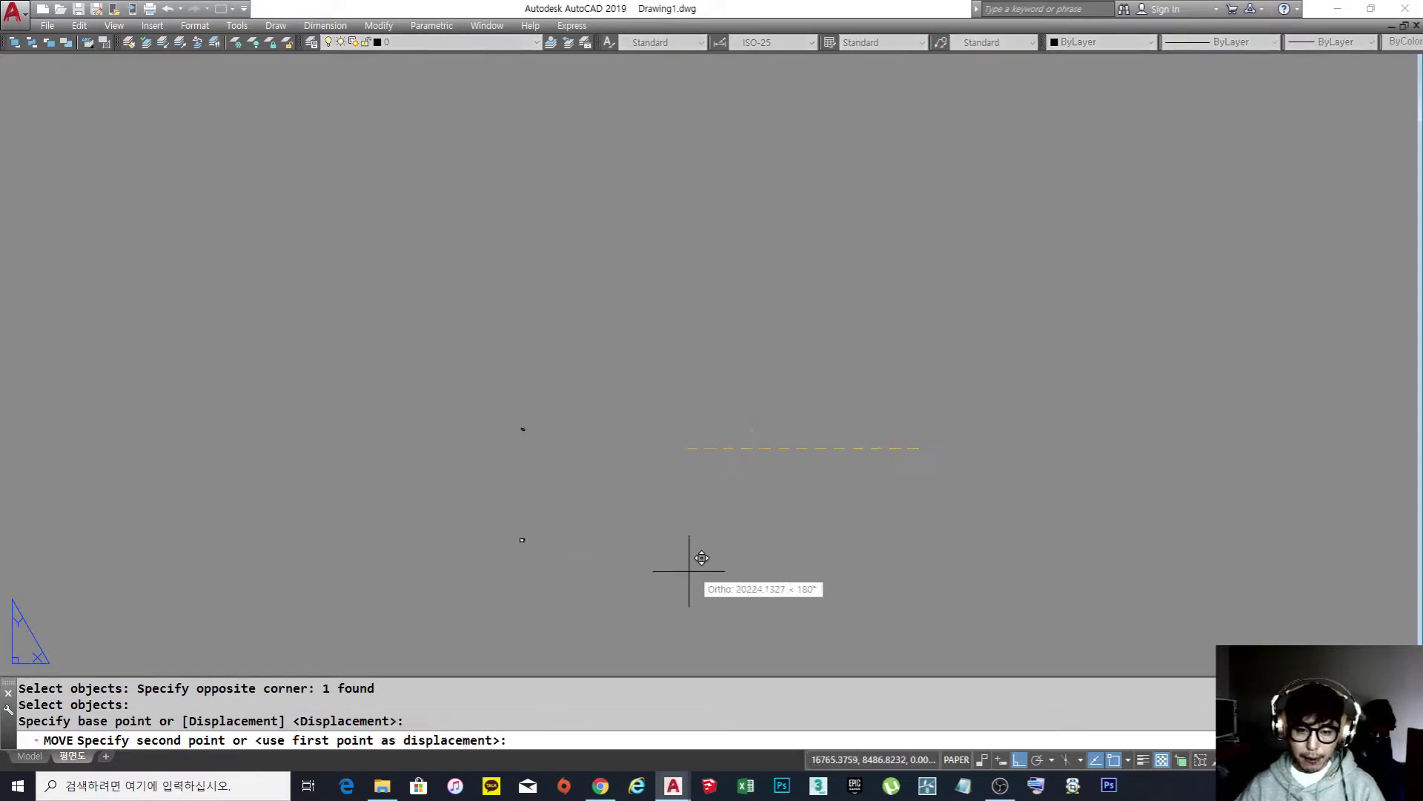
key(F8)
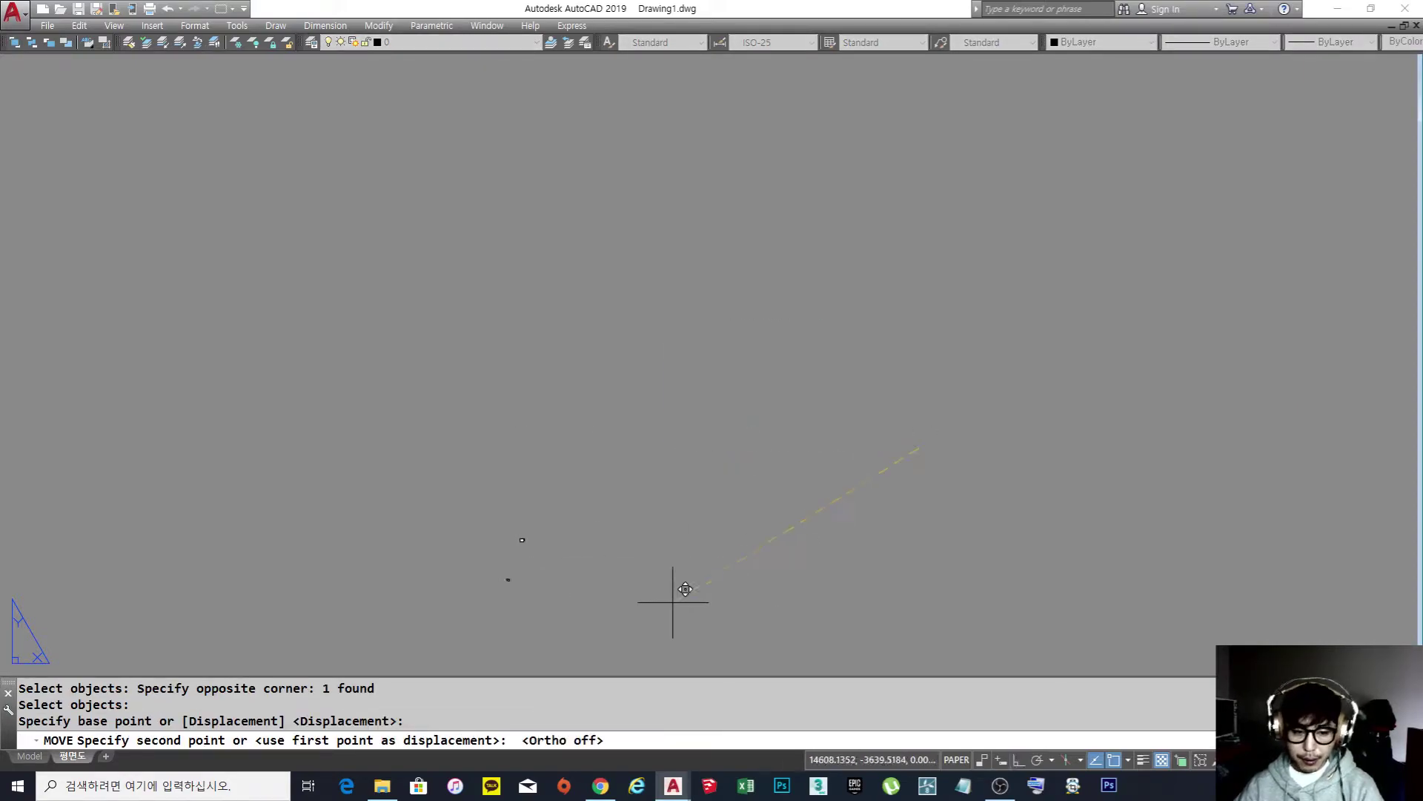
click(688, 560)
scroll(515, 541, up, 15)
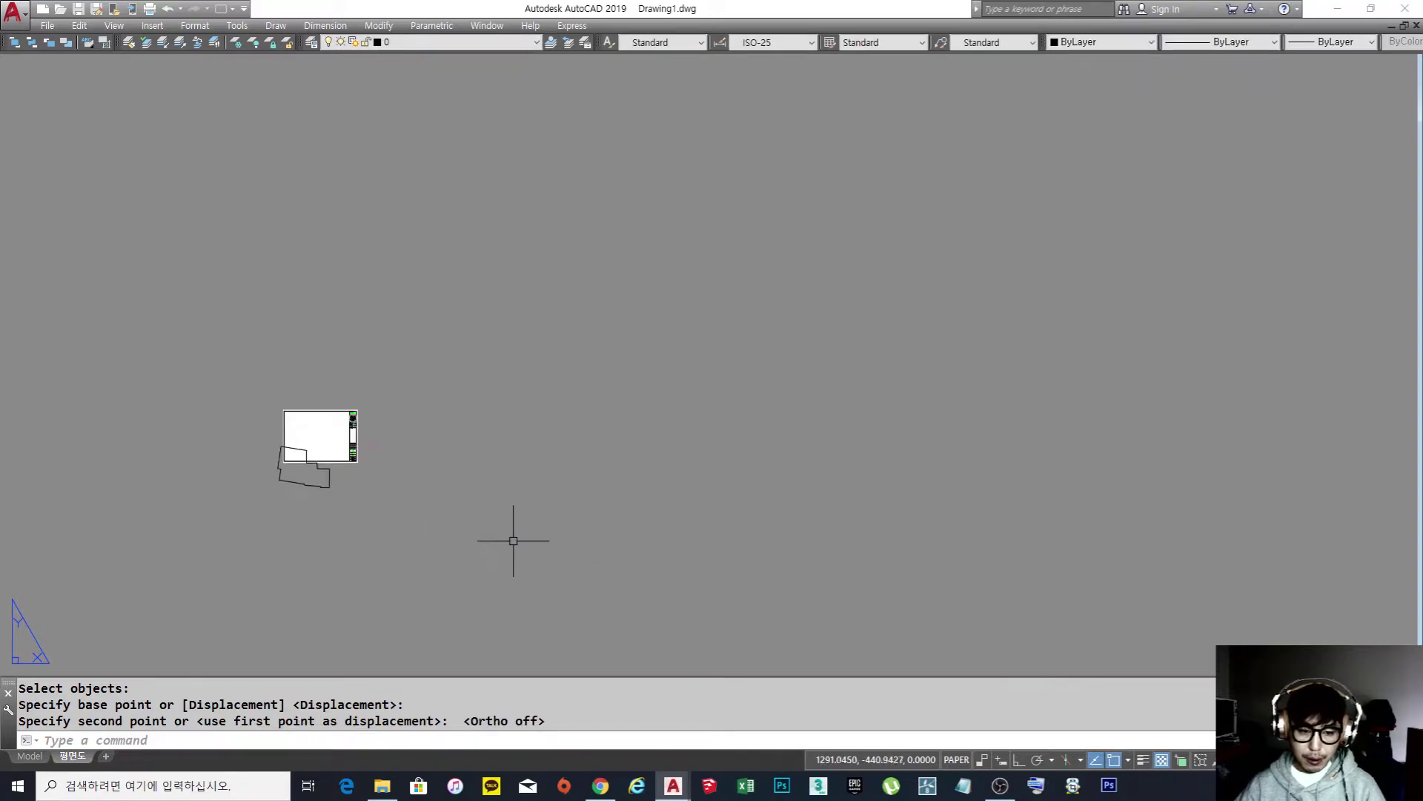
Move the outline onto the sheet so it fits inside the border, beside the title block.
middle_drag(341, 454, 723, 482)
text(m)
key(Return)
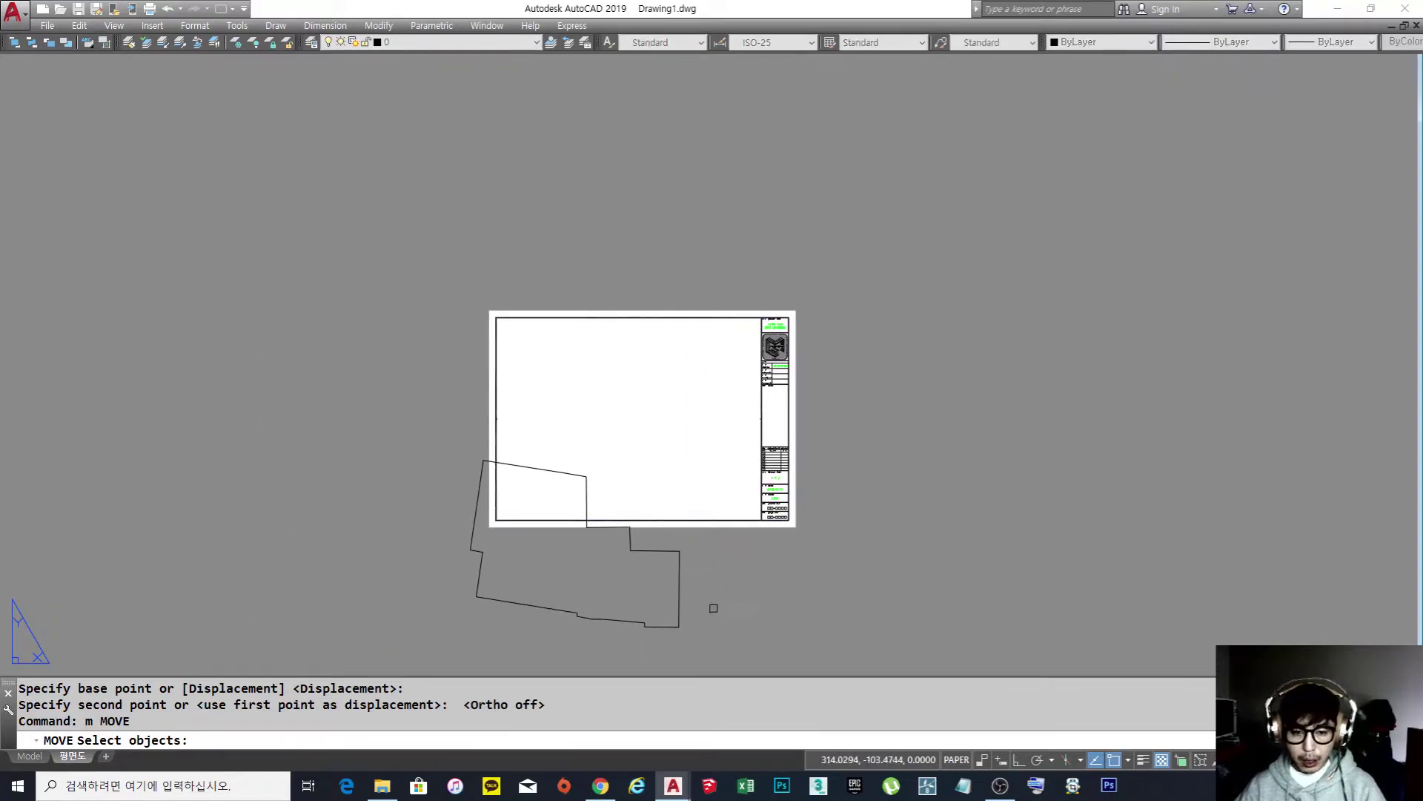
click(715, 600)
click(579, 578)
key(Return)
click(568, 576)
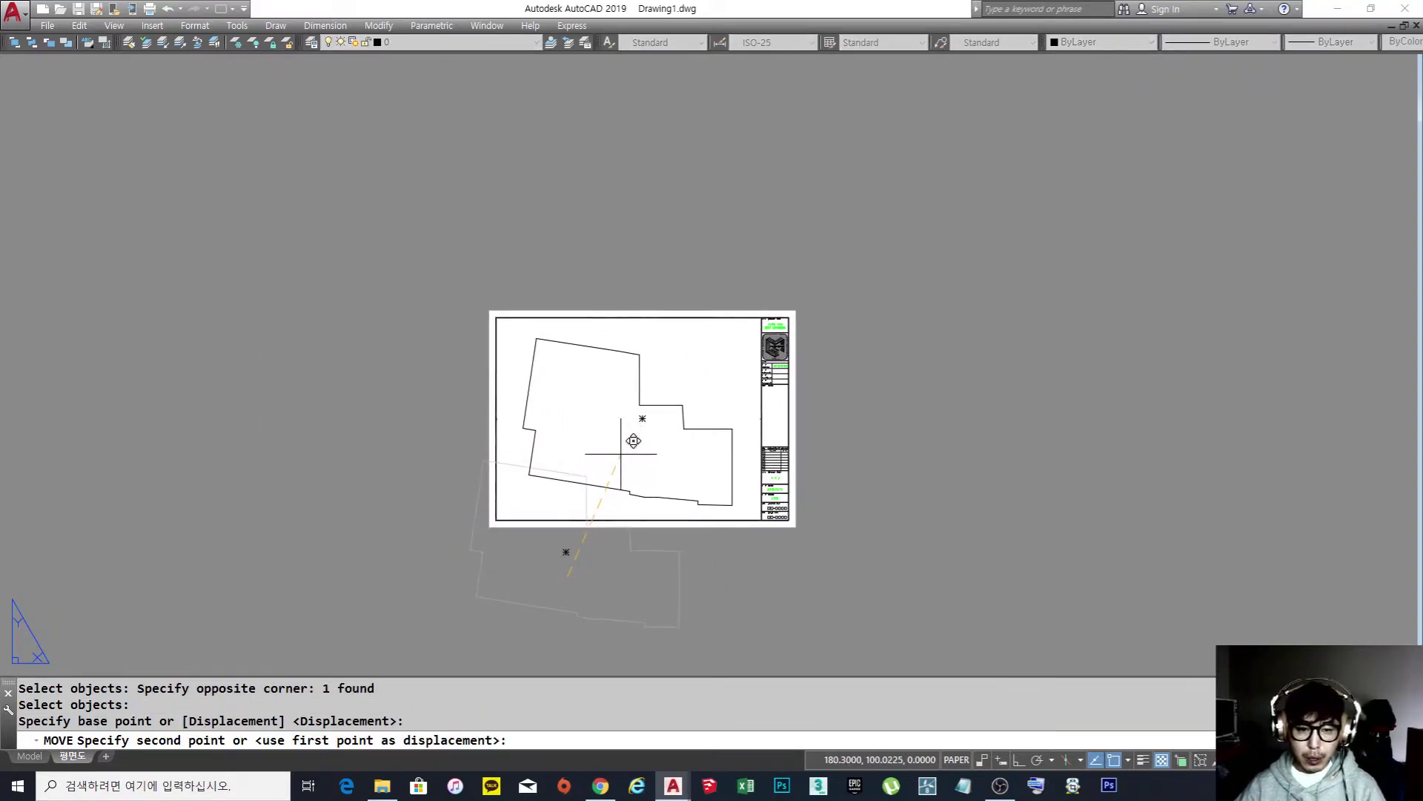
click(633, 444)
scroll(623, 415, up, 4)
scroll(617, 410, down, 2)
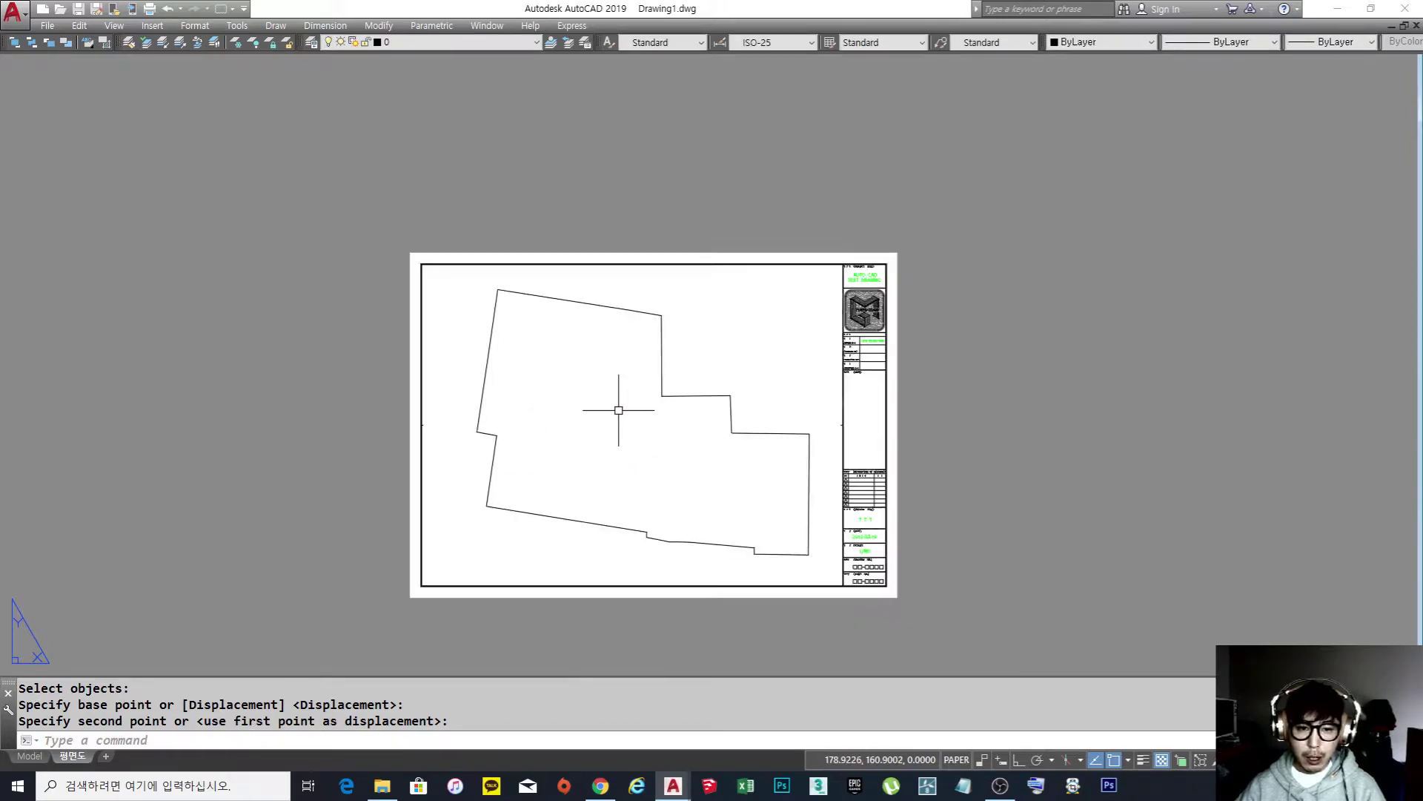
Convert the closed outline on the sheet into a layout viewport using the MVIEW Object option.
scroll(617, 415, up, 2)
middle_drag(571, 448, 713, 442)
scroll(682, 448, up, 1)
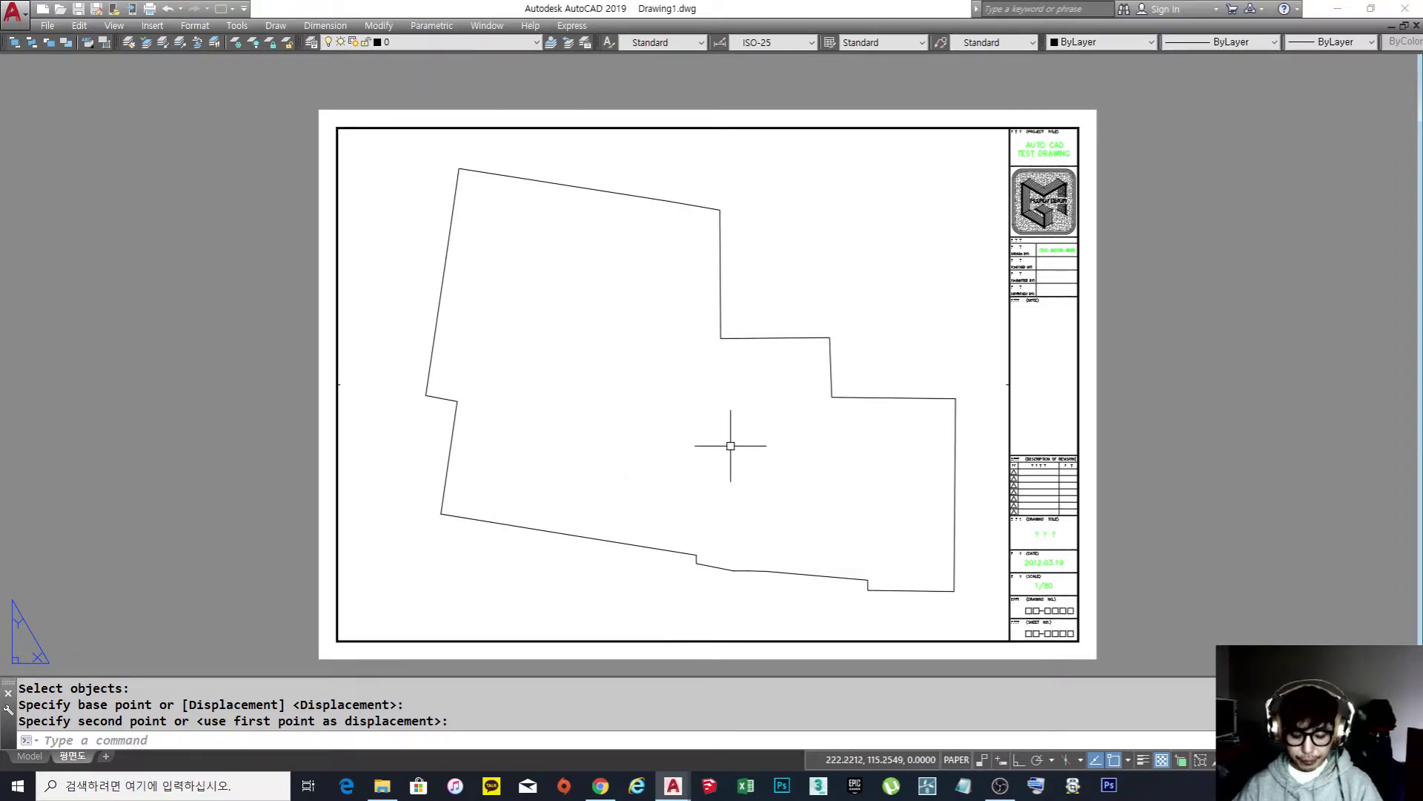
text(v)
key(Return)
text(o)
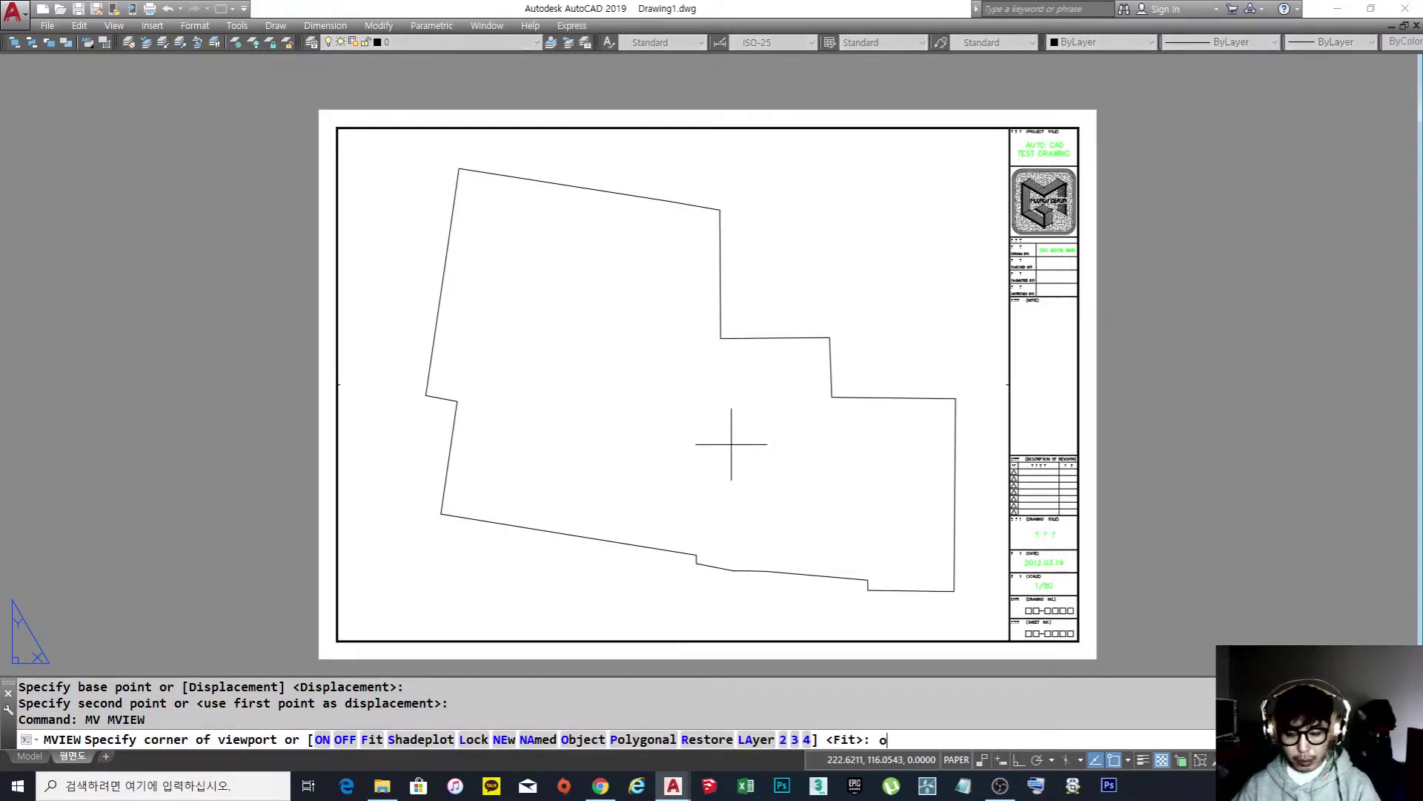
key(Return)
click(870, 396)
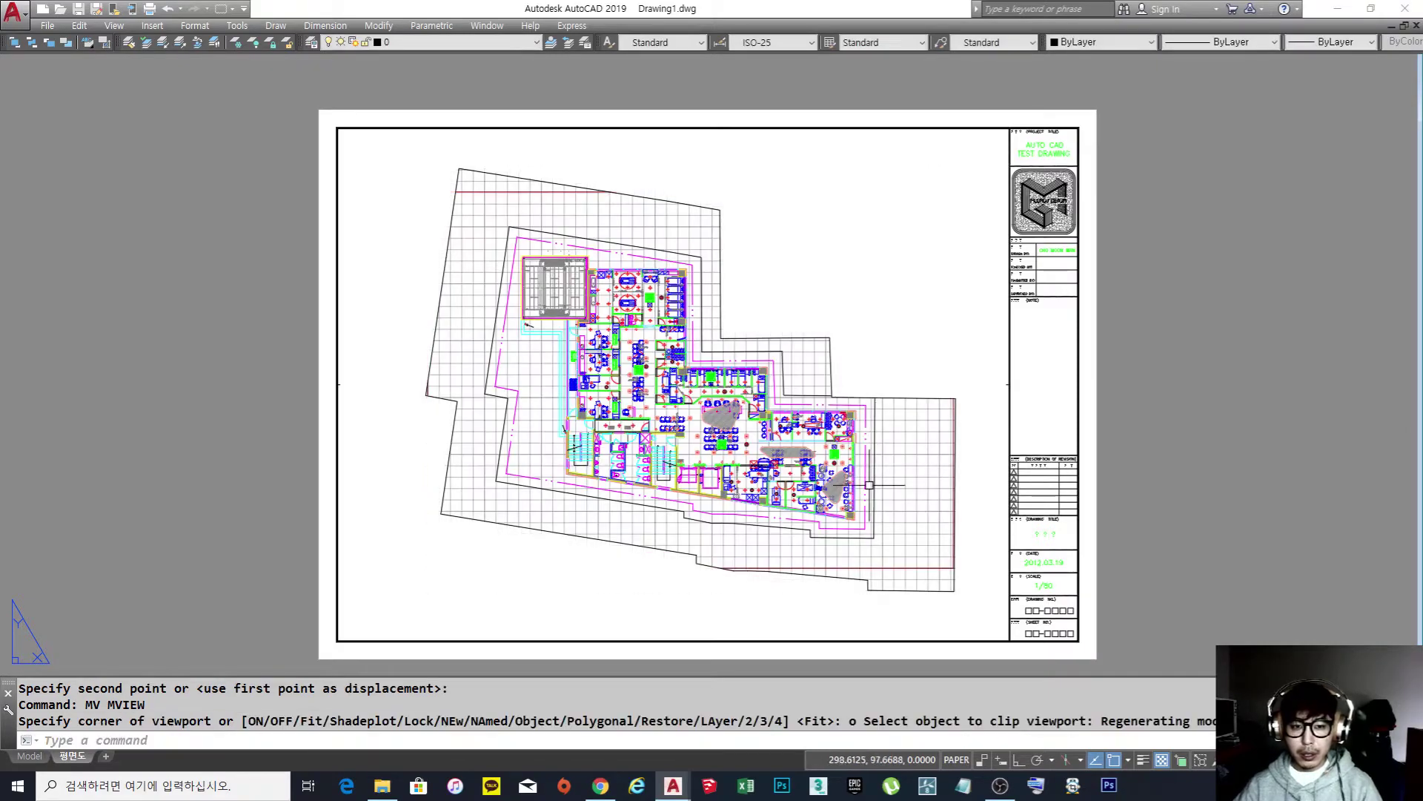
click(815, 276)
click(797, 277)
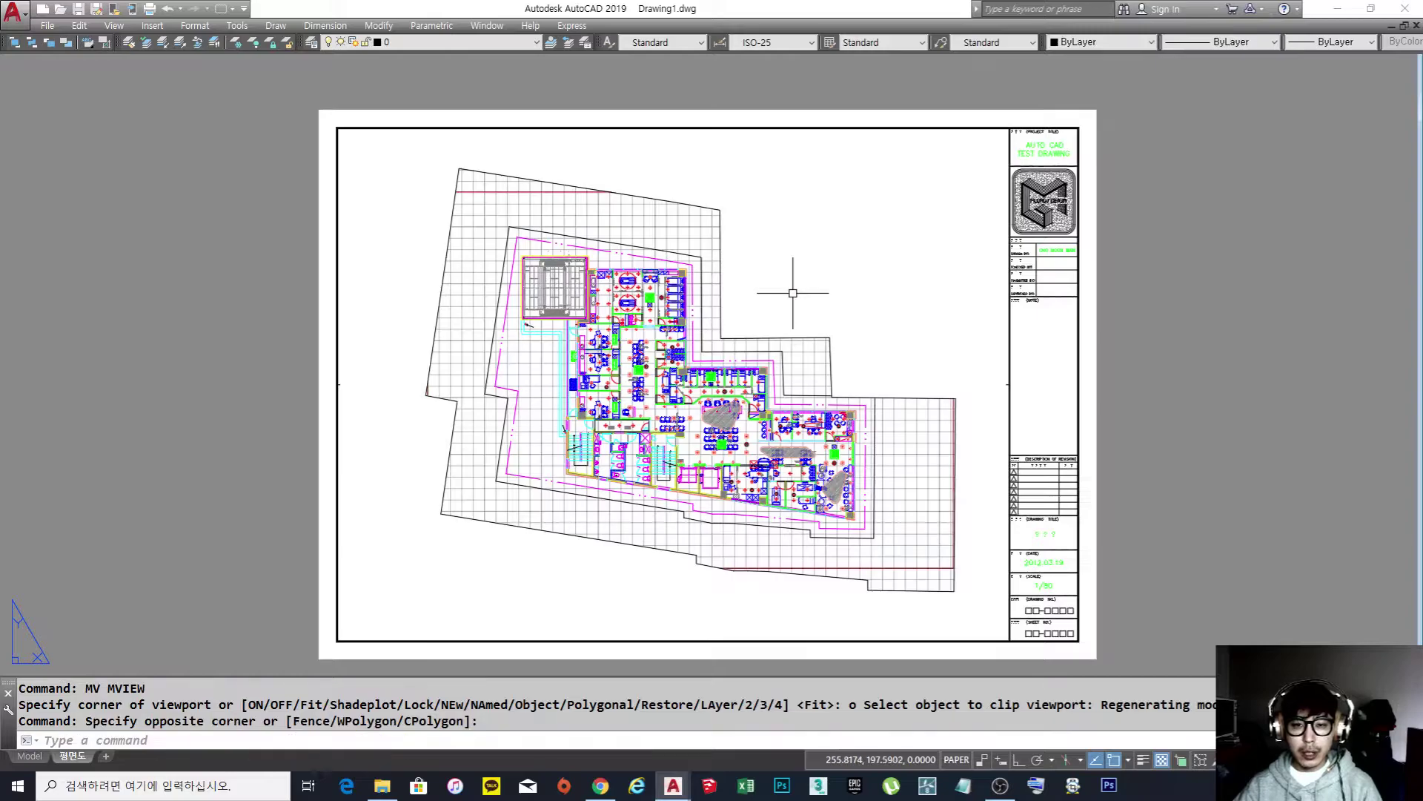
Activate the new viewport, zoom its model view to 1/150xp, and return to paper space.
double_click(687, 230)
click(690, 241)
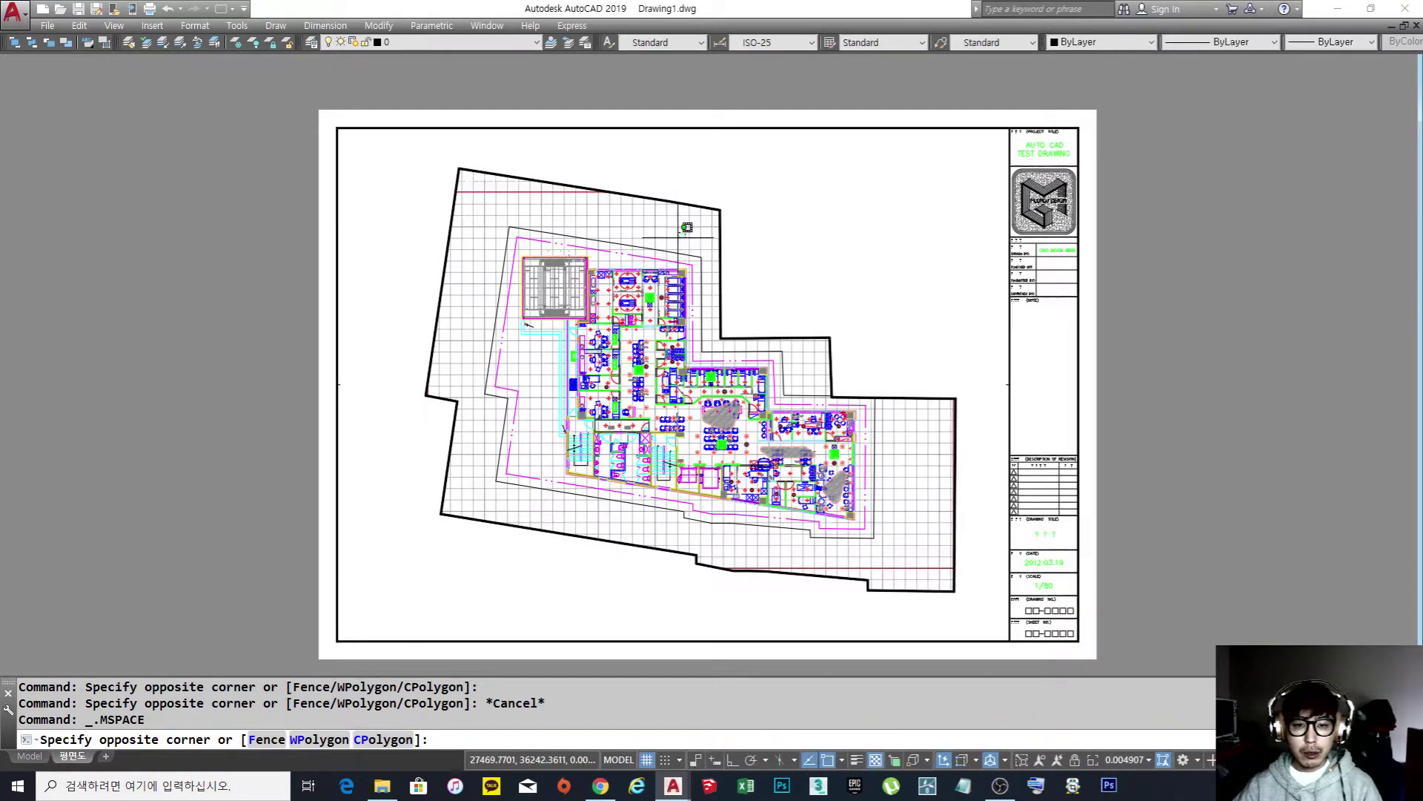
mouse_move(655, 316)
middle_down()
mouse_move(630, 313)
mouse_move(651, 322)
middle_up()
text(z)
key(Return)
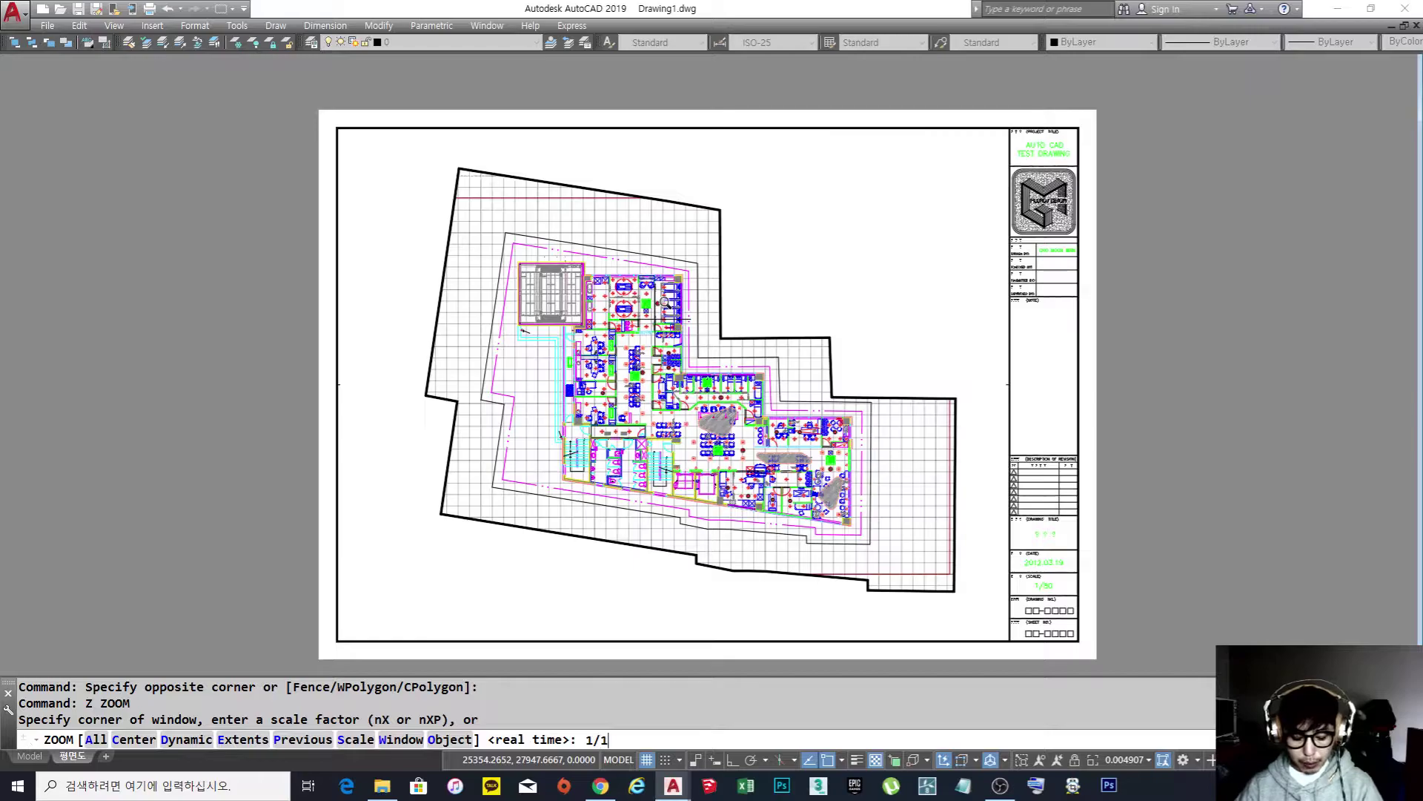
key(Return)
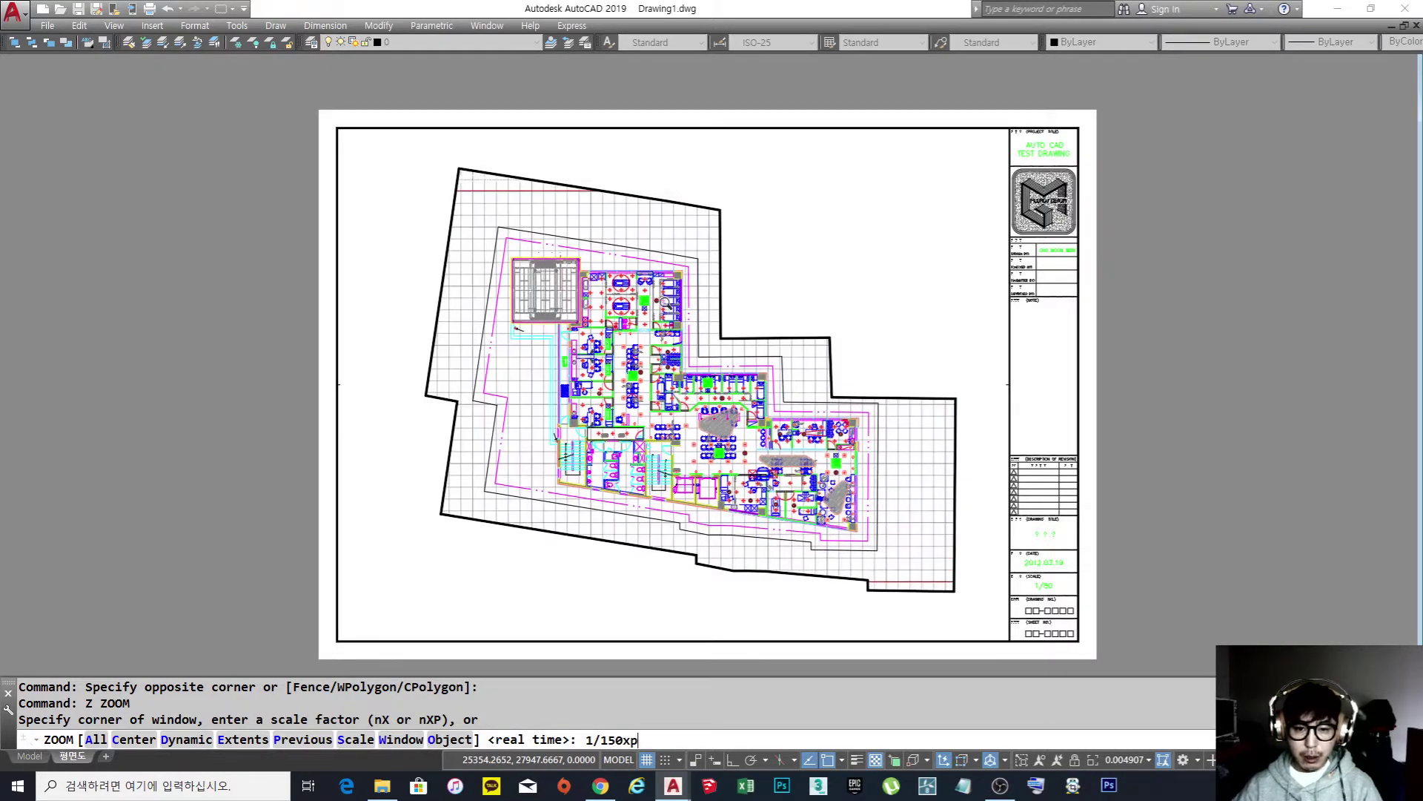
double_click(830, 238)
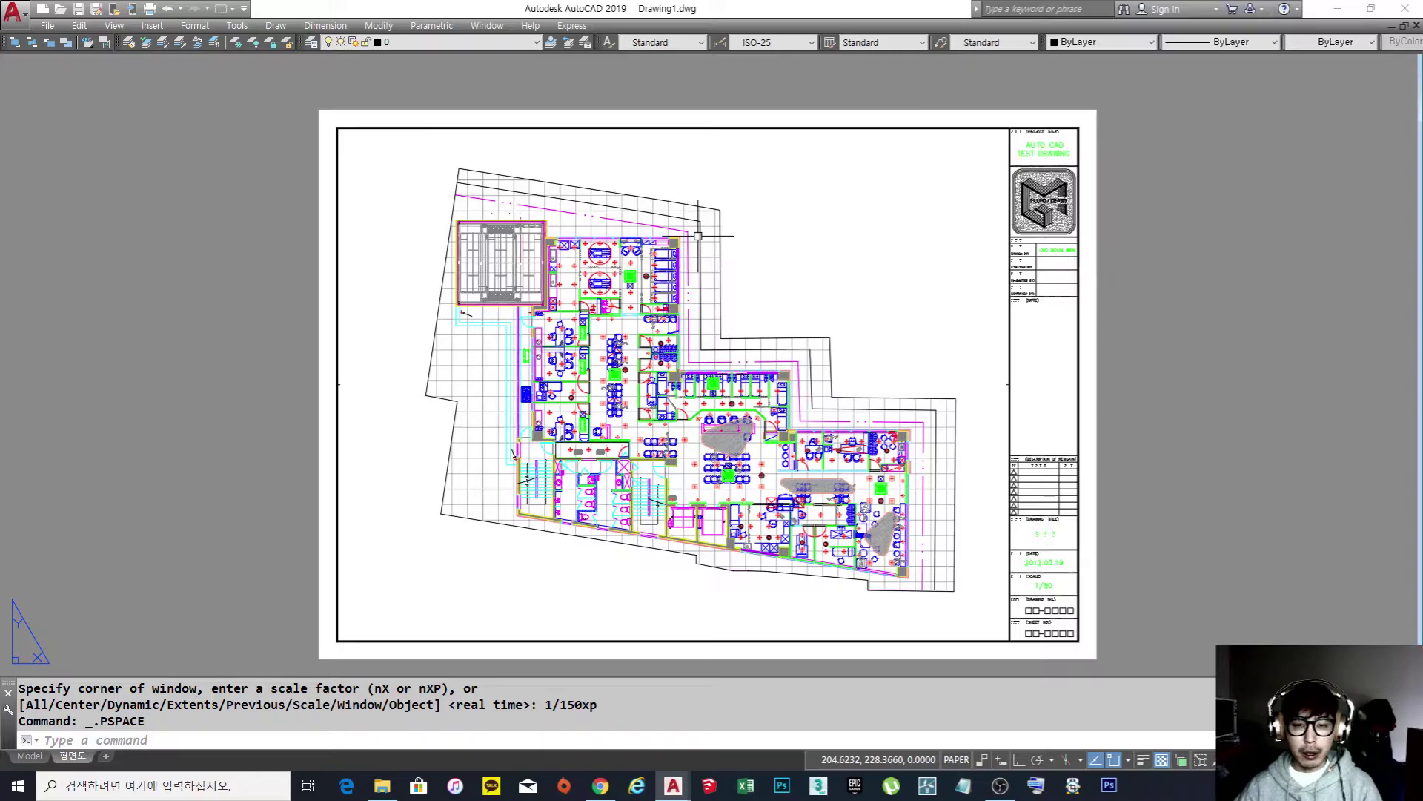
Undo a trial zoom inside the viewport, pan the plan so its outer boundary lines up with the viewport outline, and return to paper space.
double_click(456, 364)
scroll(460, 367, up, 2)
middle_drag(521, 340, 486, 397)
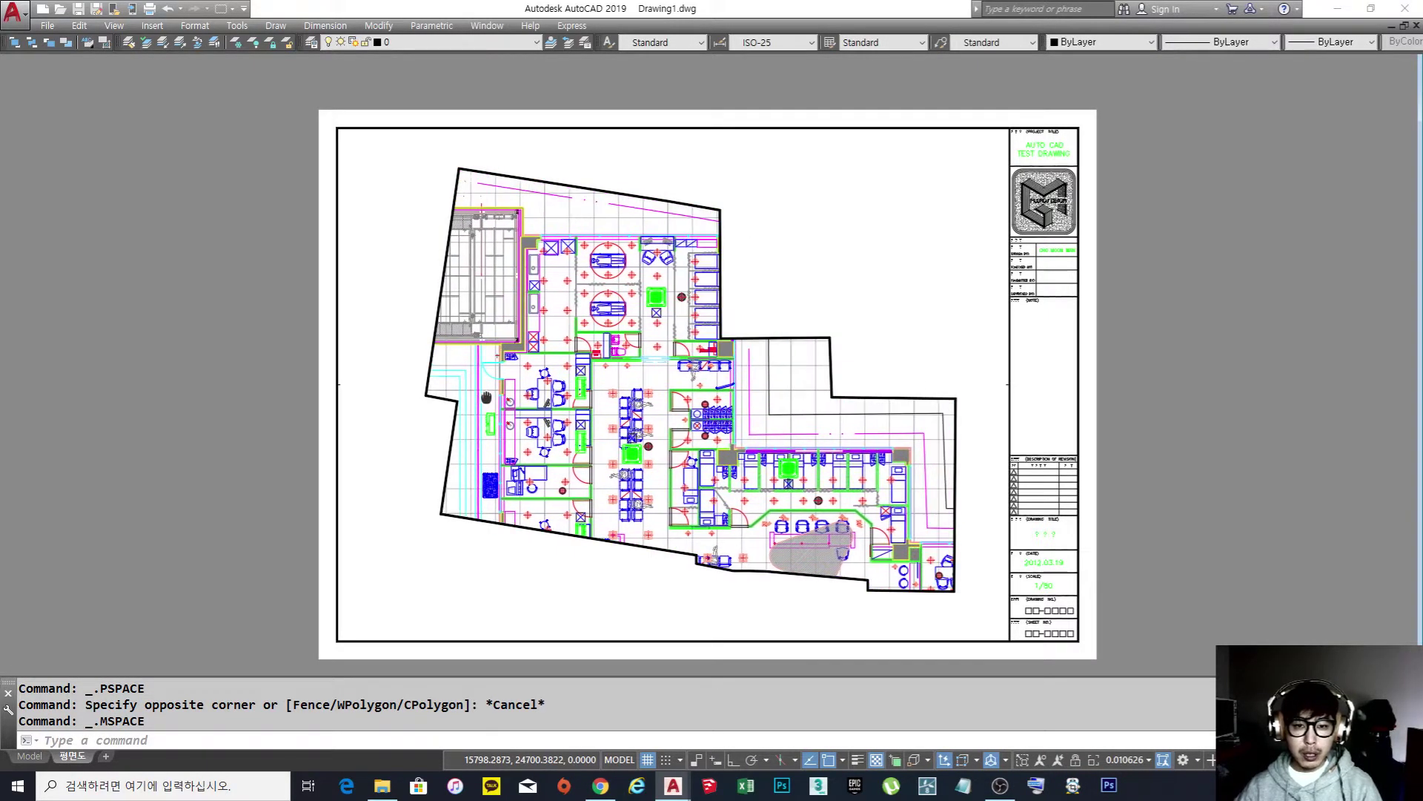
key(ctrl+z)
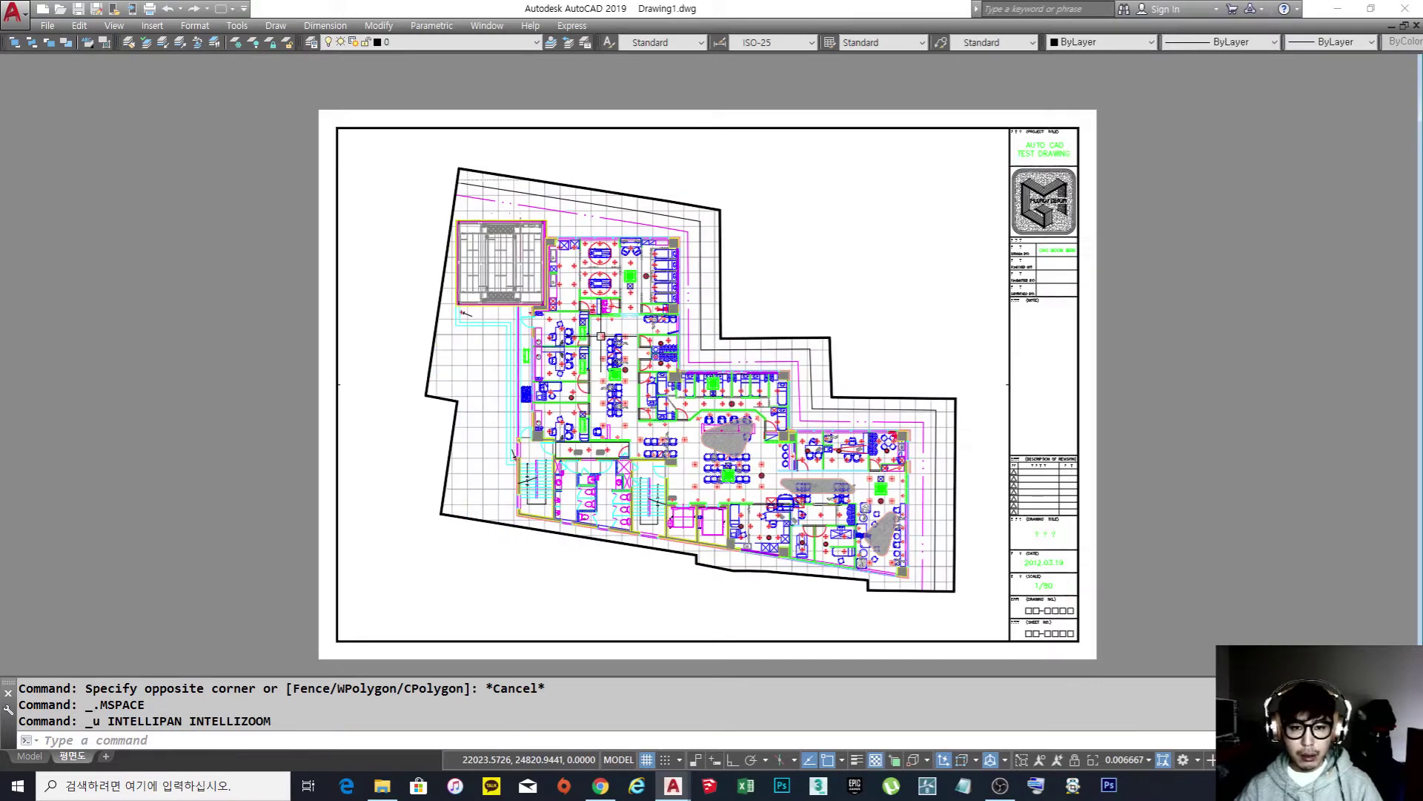
middle_drag(591, 315, 607, 306)
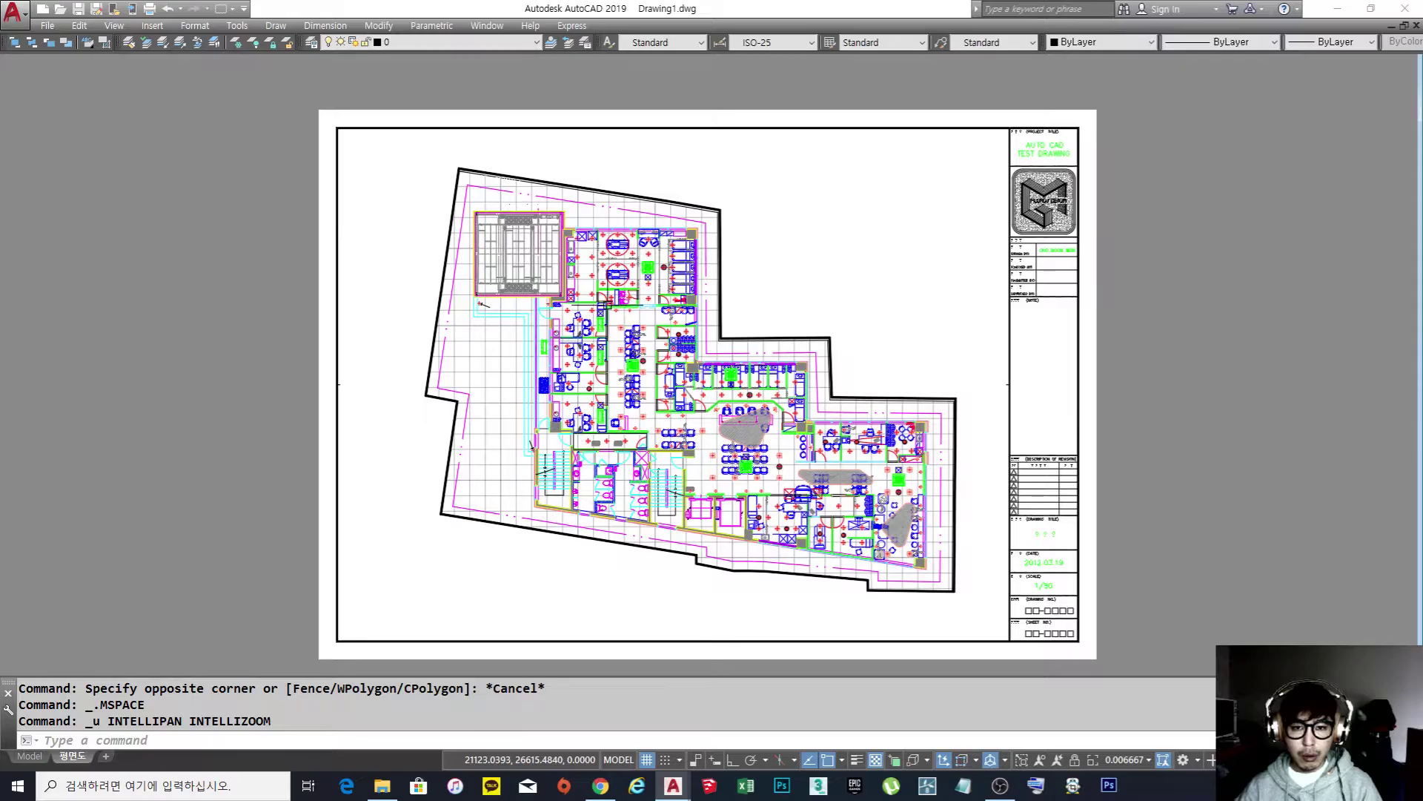
double_click(766, 276)
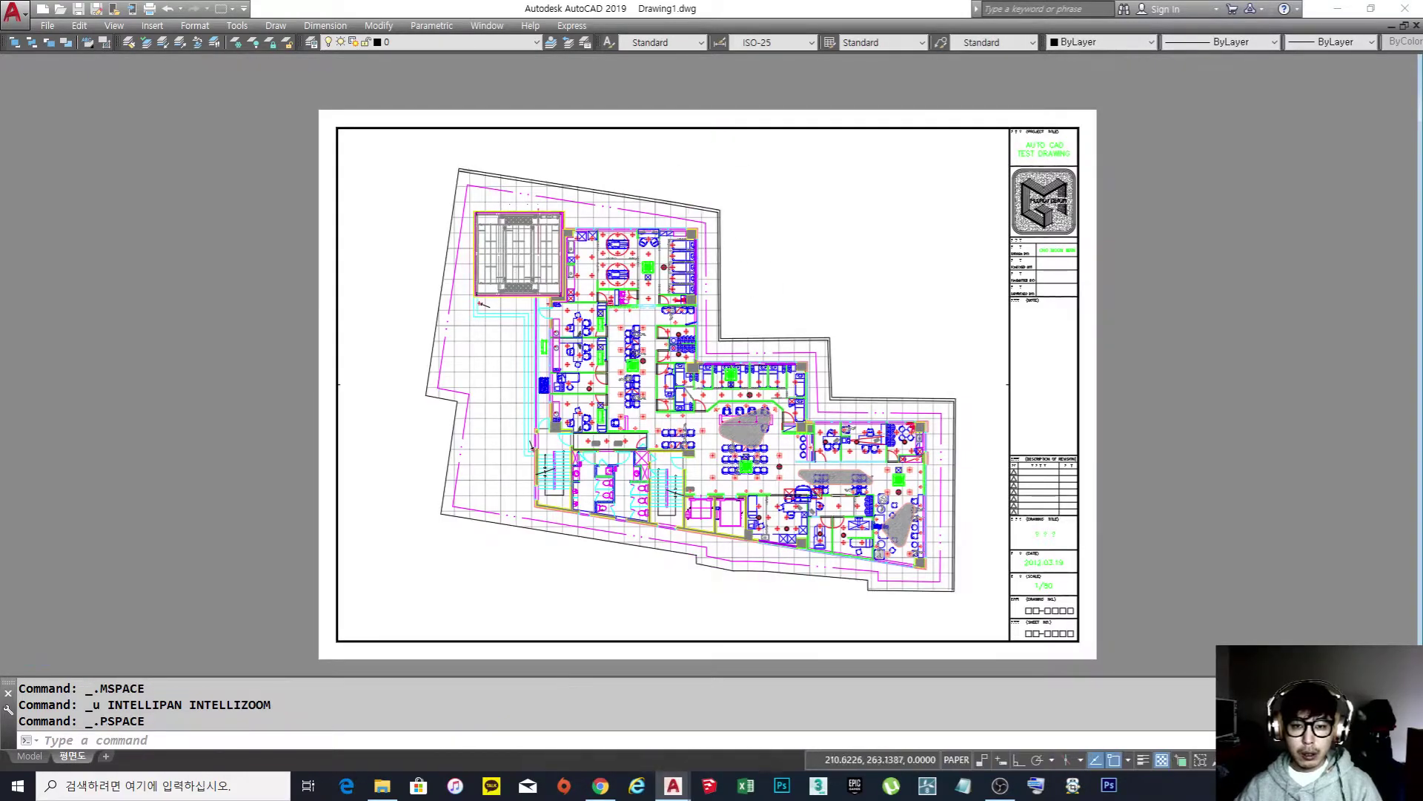
Select the viewport outline and stretch the corner at the east end of its sloping top edge onto the plan's boundary corner.
scroll(741, 237, up, 6)
click(780, 348)
click(759, 338)
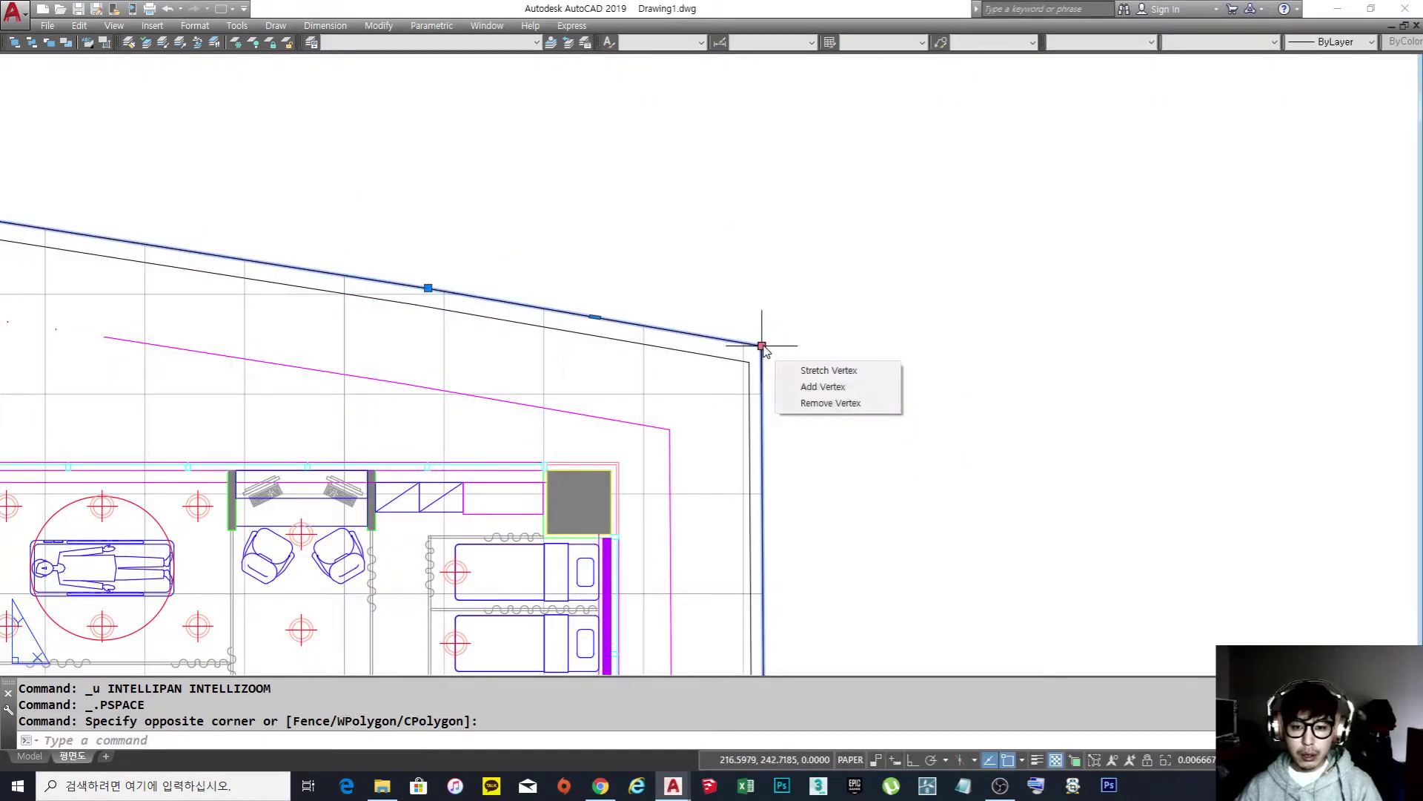
click(762, 345)
Stretch the viewport's upper-left corner and the intermediate vertex of its sloping top edge onto the plan's boundary line.
scroll(1001, 247, down, 5)
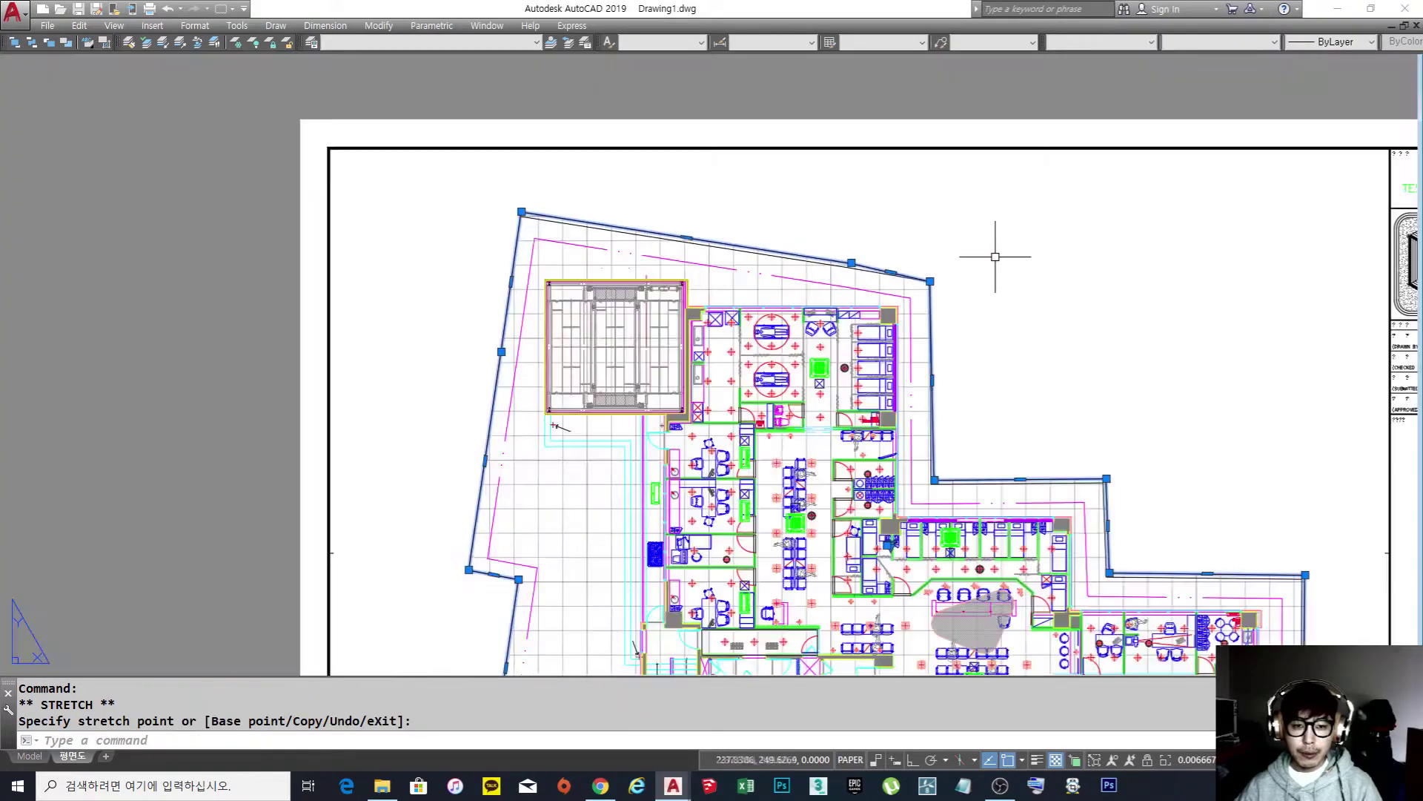
scroll(714, 220, up, 2)
click(928, 281)
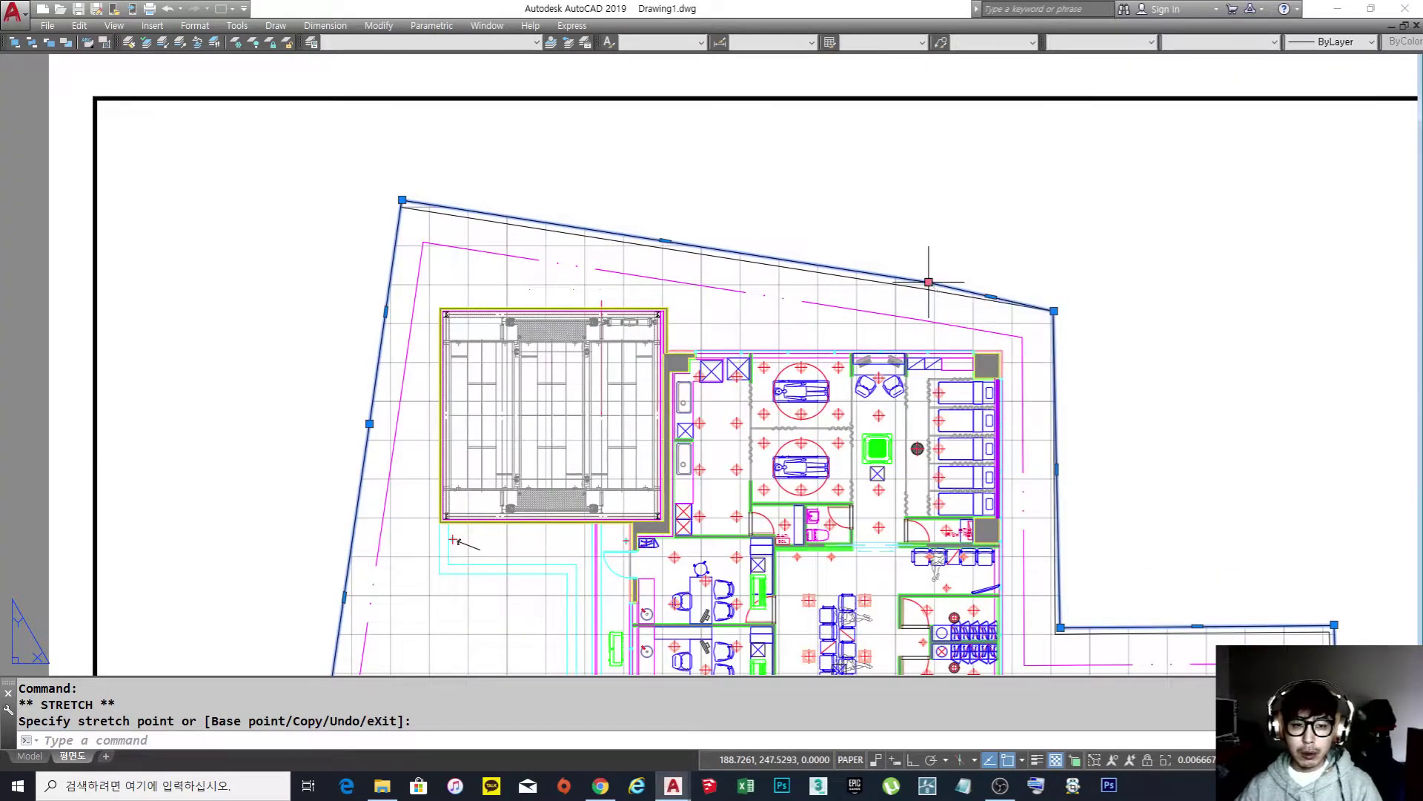
click(402, 200)
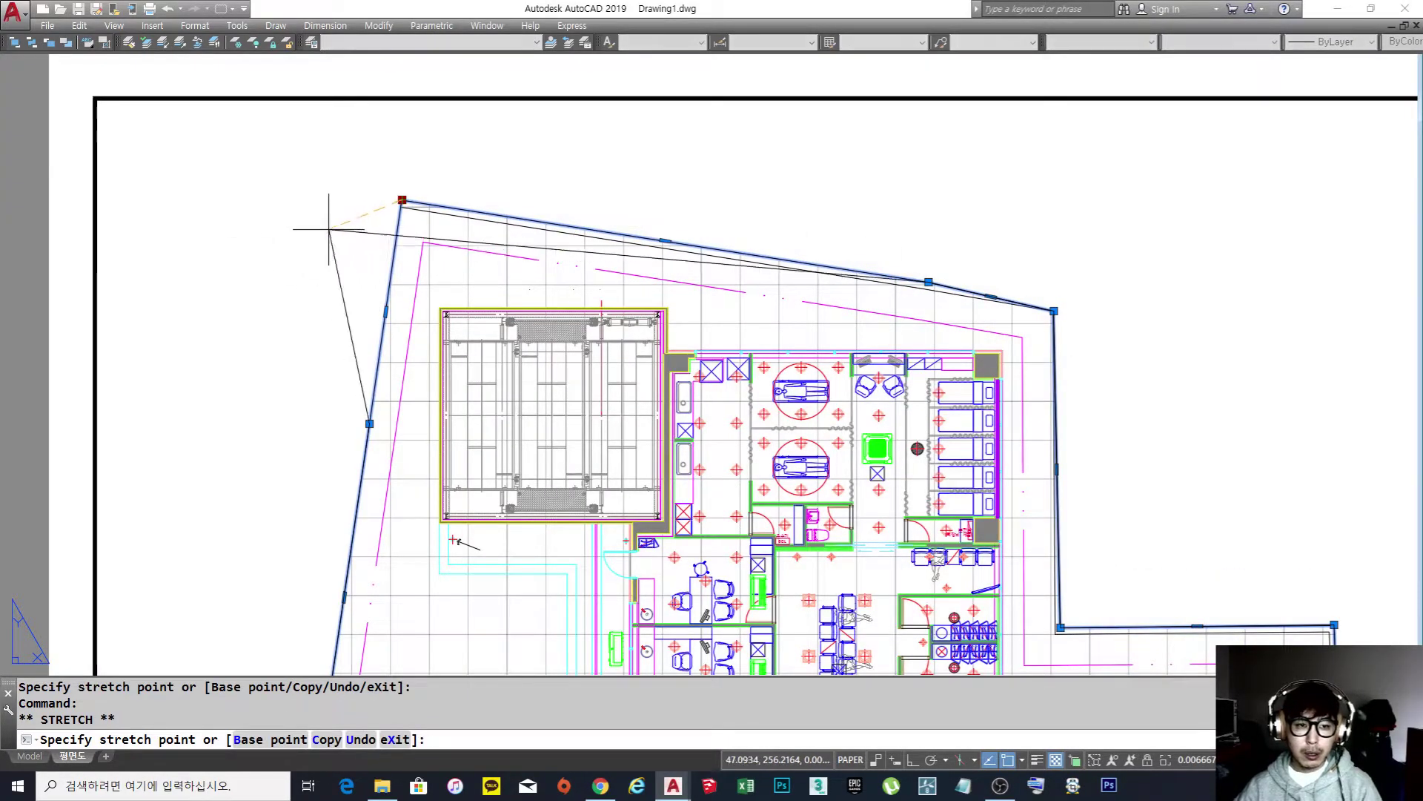
click(397, 206)
click(929, 282)
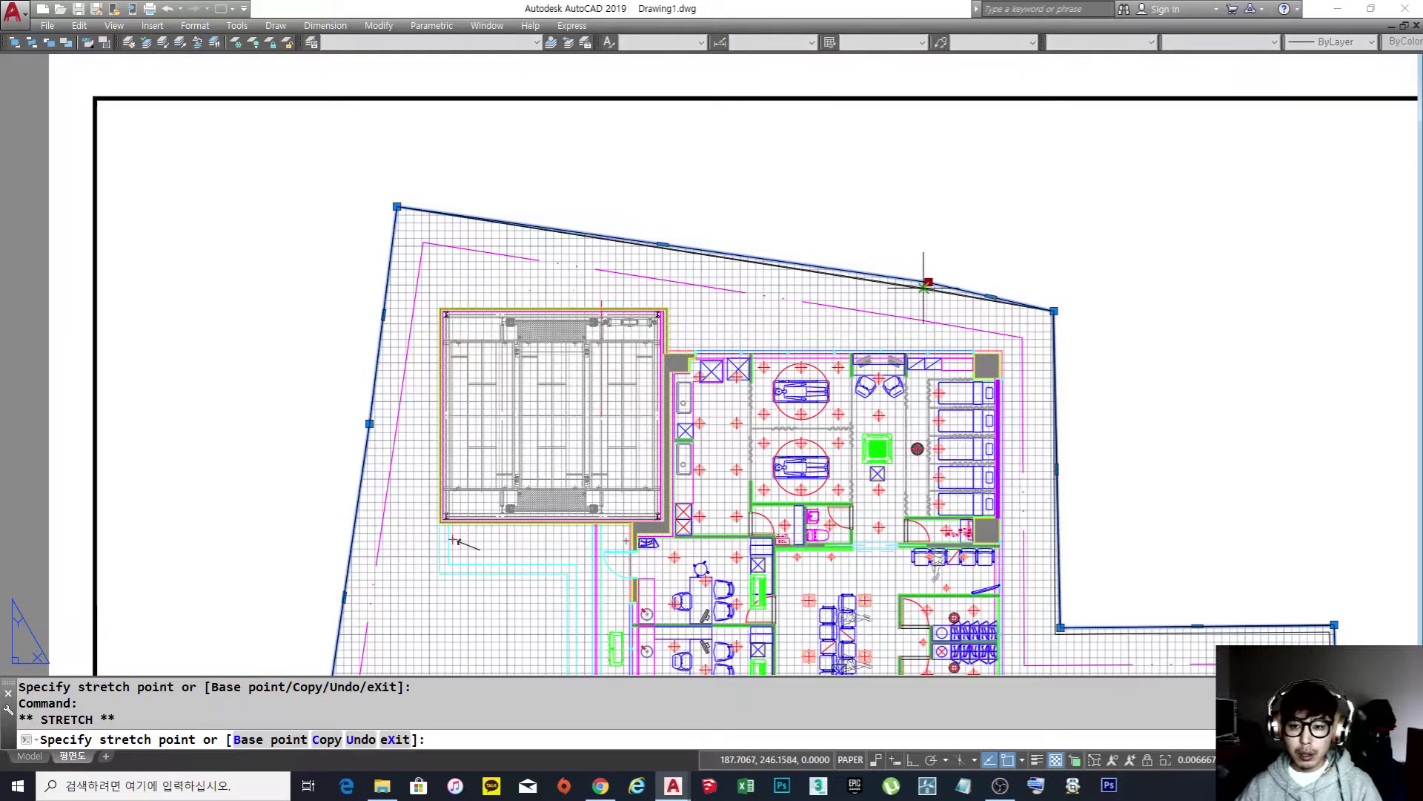
click(925, 289)
Stretch the inner and outer corners of the viewport's first step on the upper-right side onto the matching plan boundary corners.
scroll(827, 182, down, 4)
scroll(966, 361, up, 4)
scroll(901, 379, up, 4)
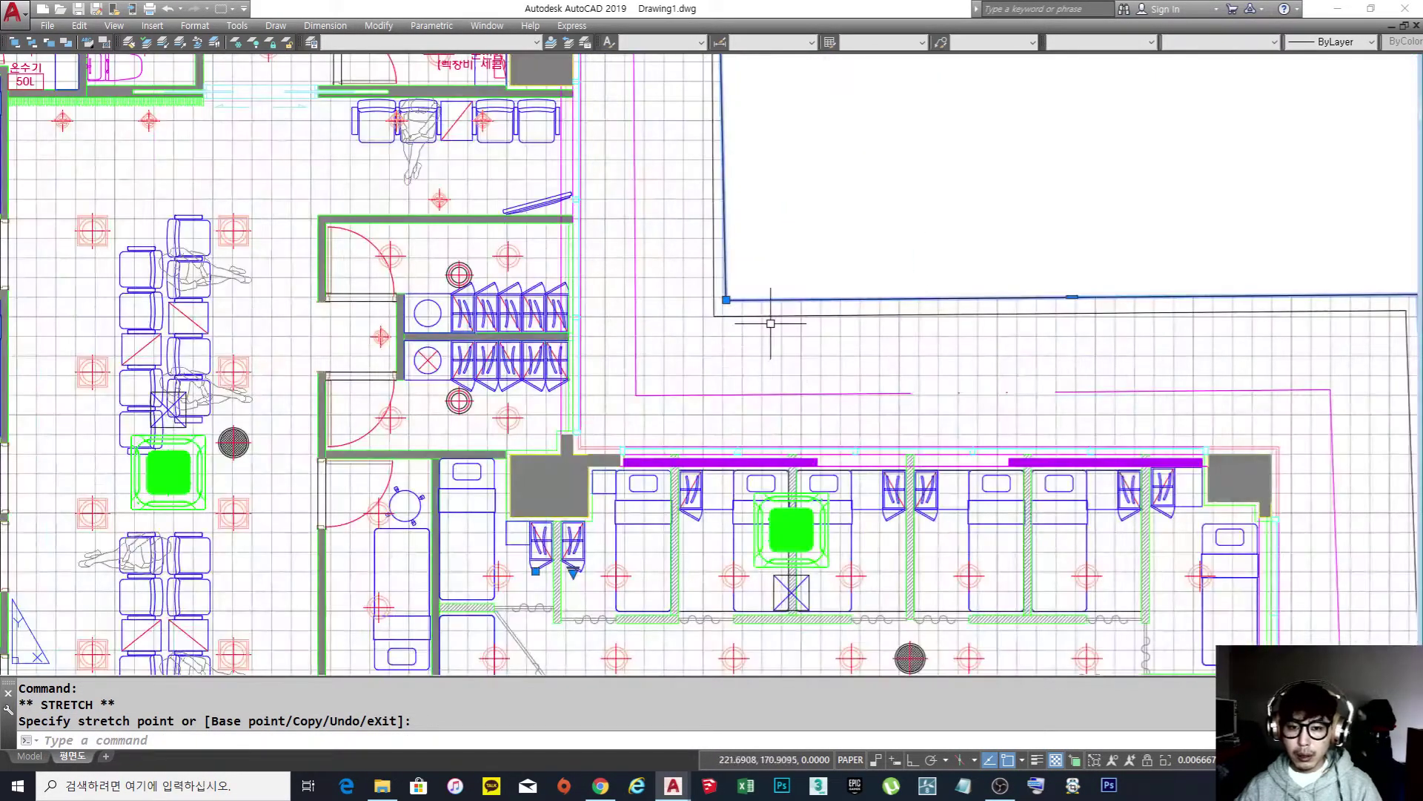
click(726, 300)
click(714, 317)
scroll(702, 303, down, 4)
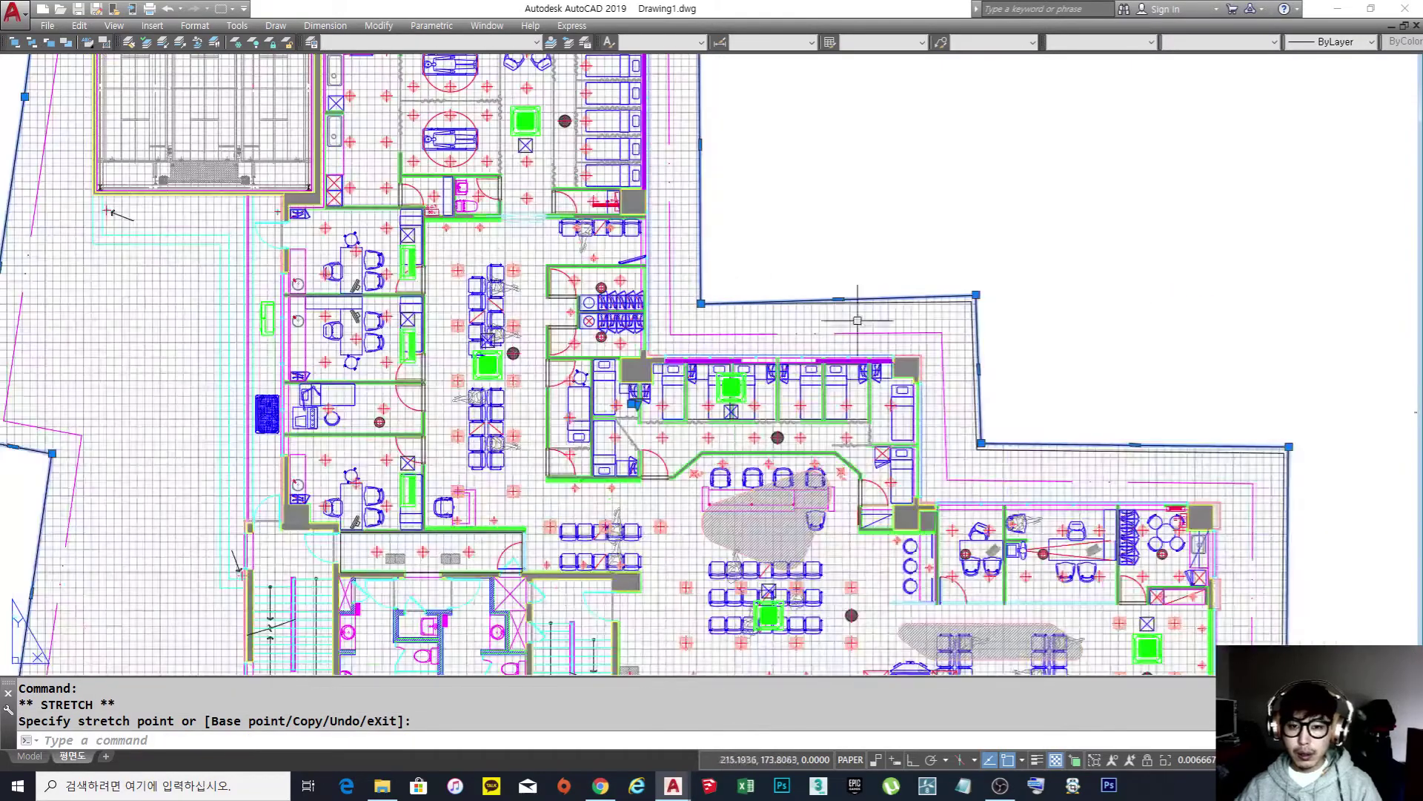
scroll(1018, 331, up, 4)
click(911, 235)
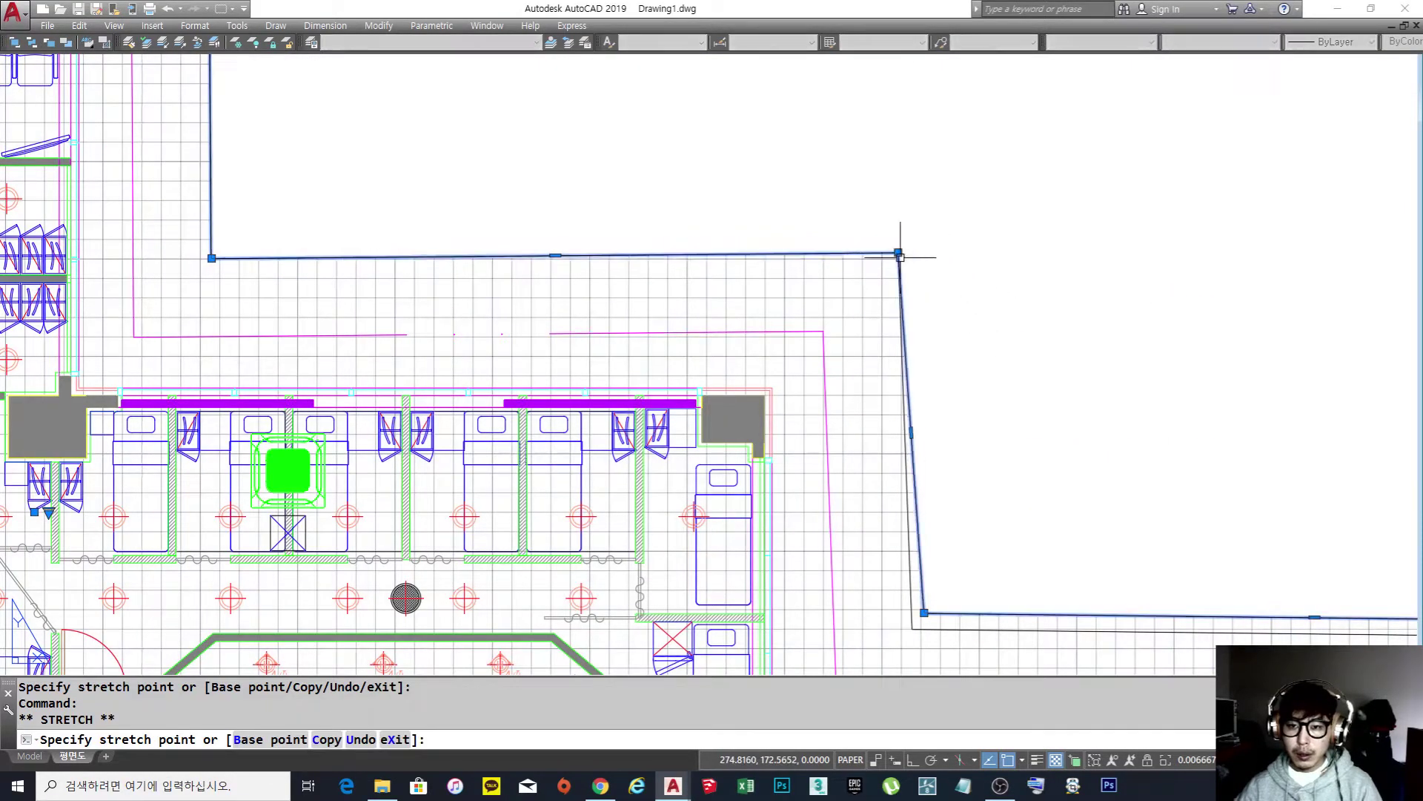
click(899, 253)
Stretch the viewport's second inner corner and the upper-right corner of the right wing onto the plan's boundary corners.
scroll(899, 253, down, 4)
scroll(699, 245, up, 4)
click(763, 262)
scroll(763, 261, down, 4)
scroll(1047, 256, up, 4)
click(1029, 251)
click(1022, 260)
Reselect the viewport outline and stretch its lower-right corner onto the plan's boundary corner.
scroll(1021, 261, down, 4)
middle_drag(999, 439, 833, 425)
scroll(834, 421, up, 2)
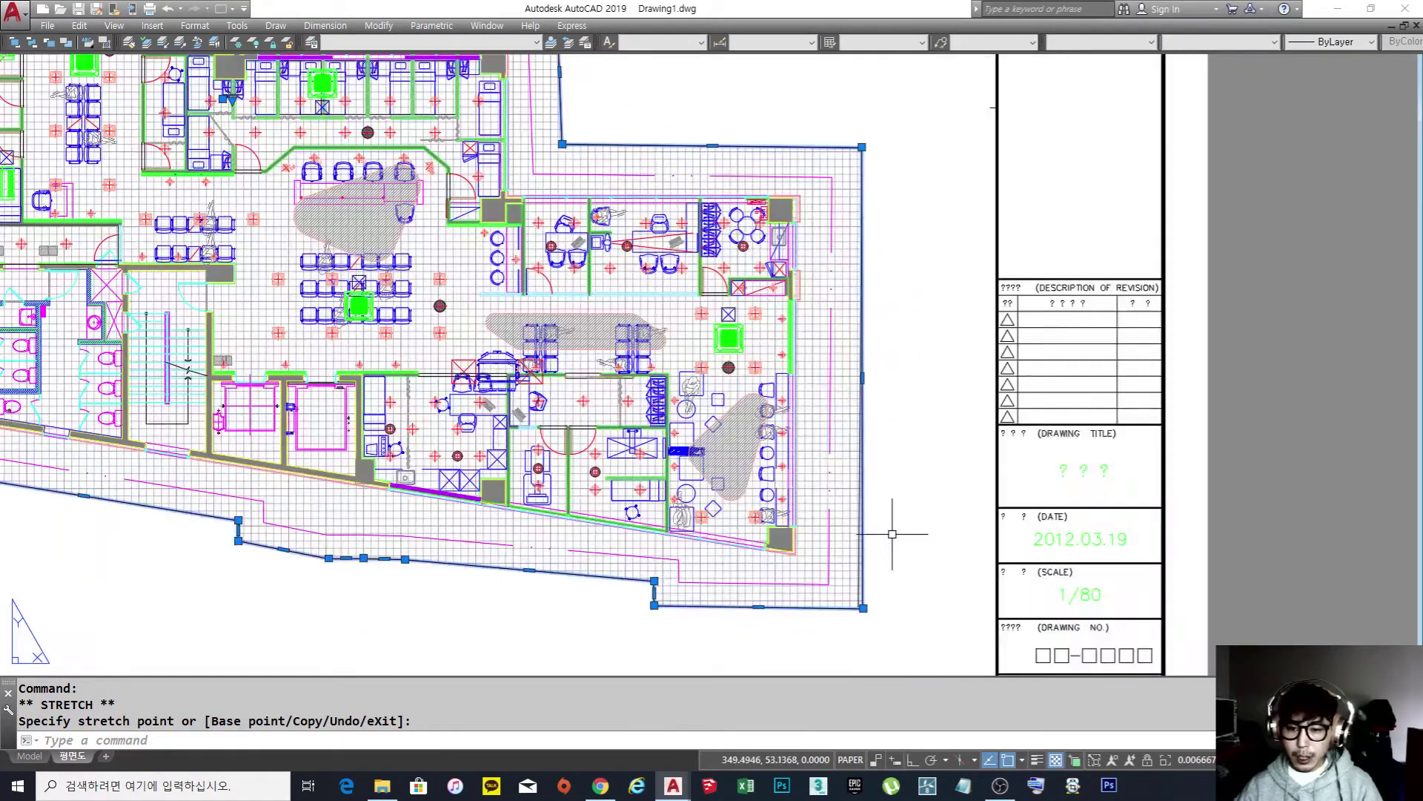
key(Escape)
key(Escape)
key(Escape)
scroll(914, 645, up, 3)
click(828, 550)
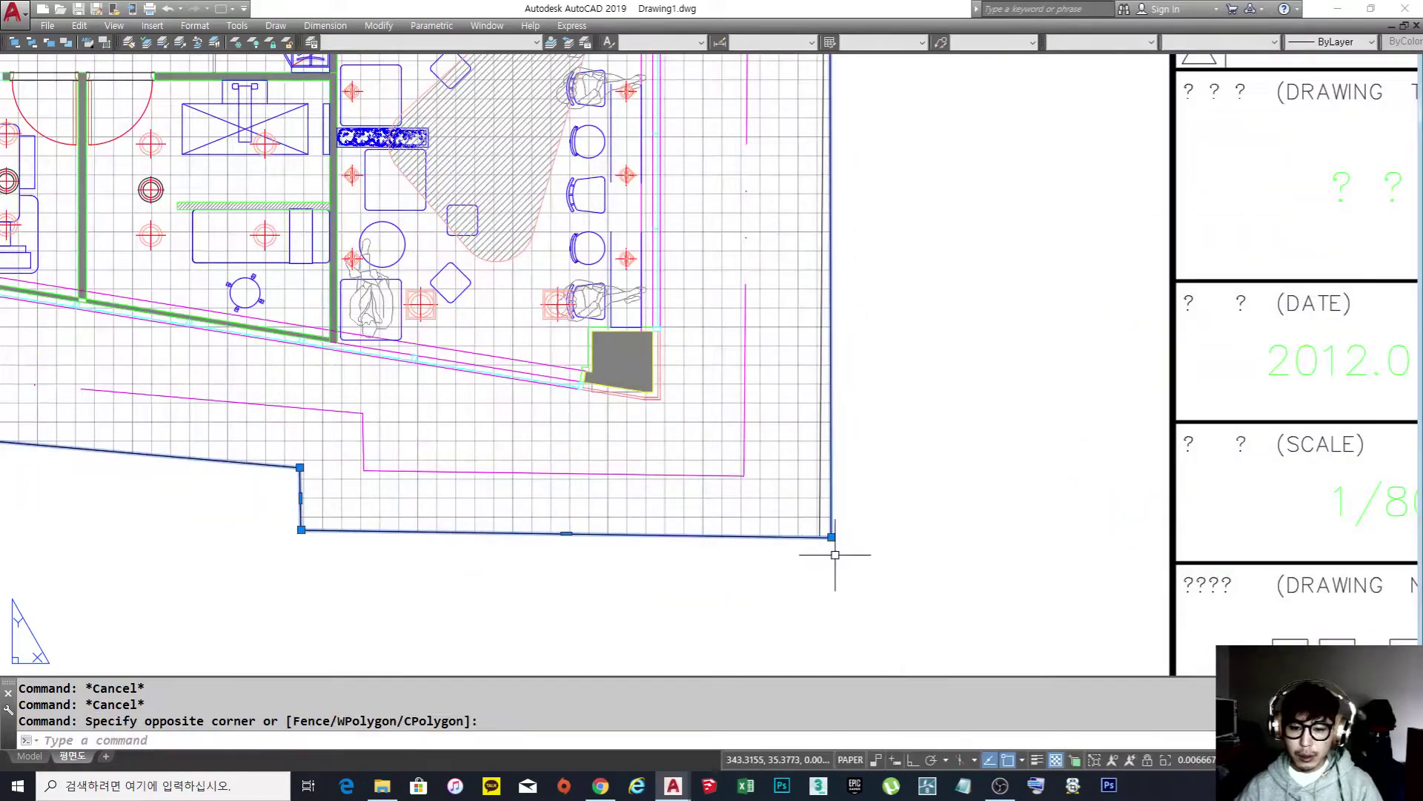
click(831, 538)
click(831, 537)
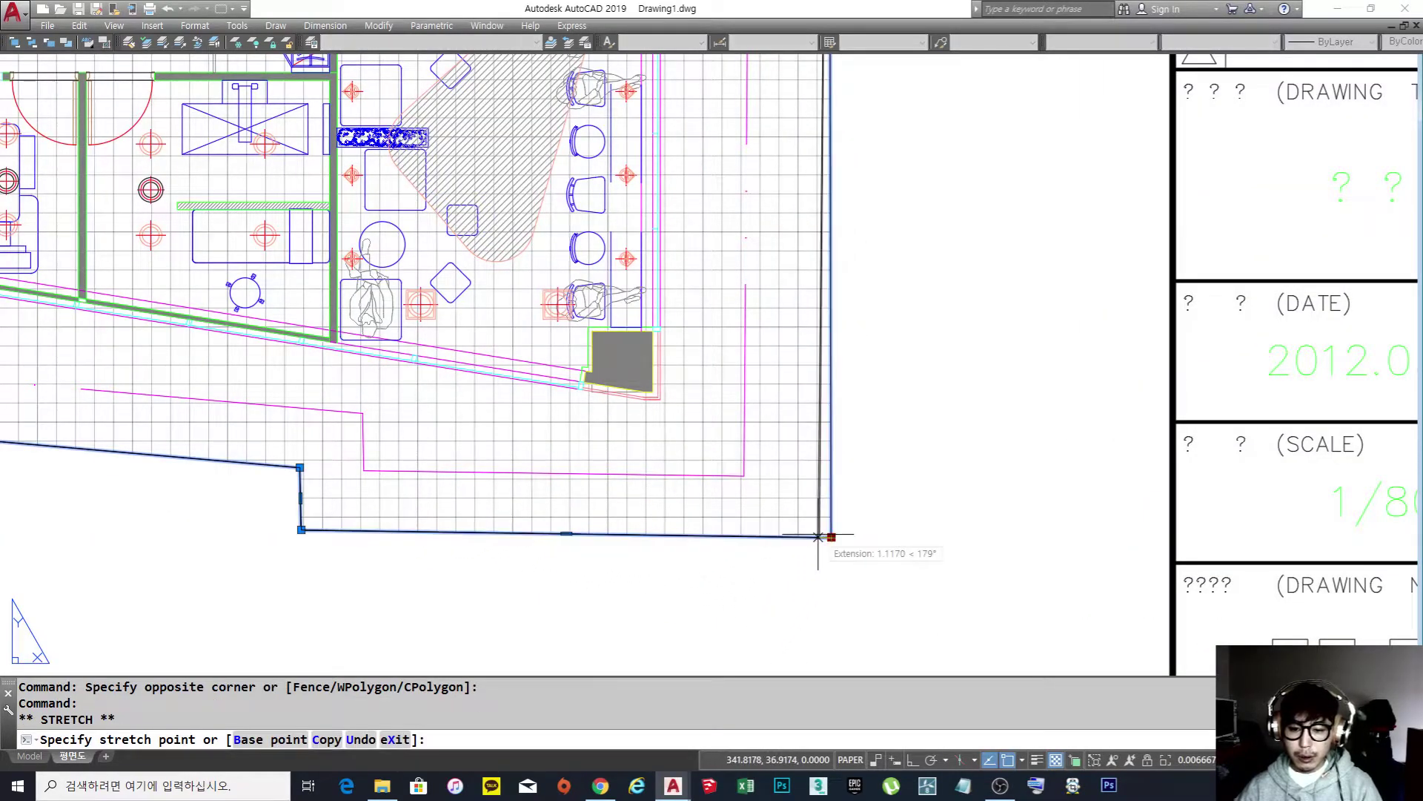
click(863, 629)
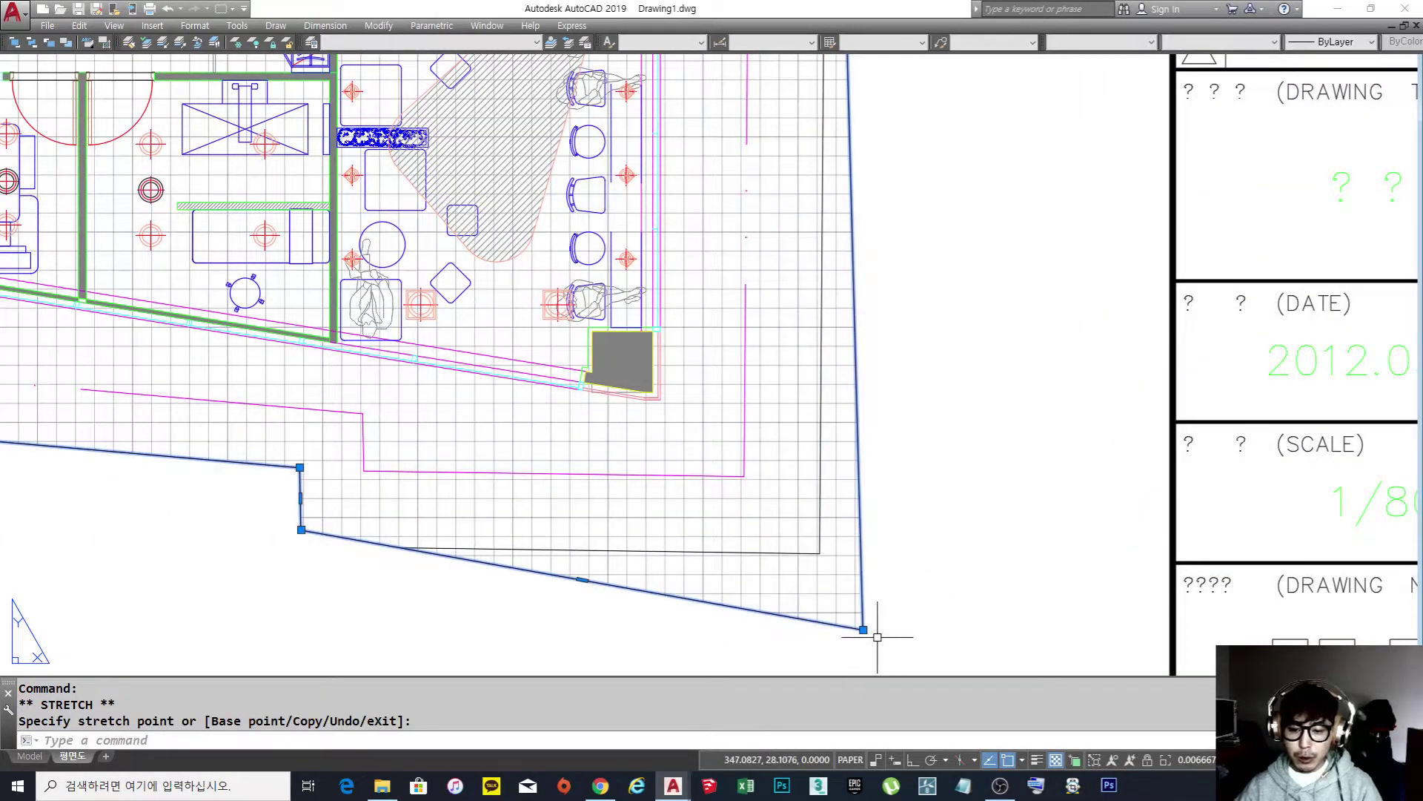
click(863, 629)
click(827, 549)
Stretch both vertices of the small notch near the viewport's lower-right end onto the plan's boundary corners.
middle_drag(306, 558, 641, 563)
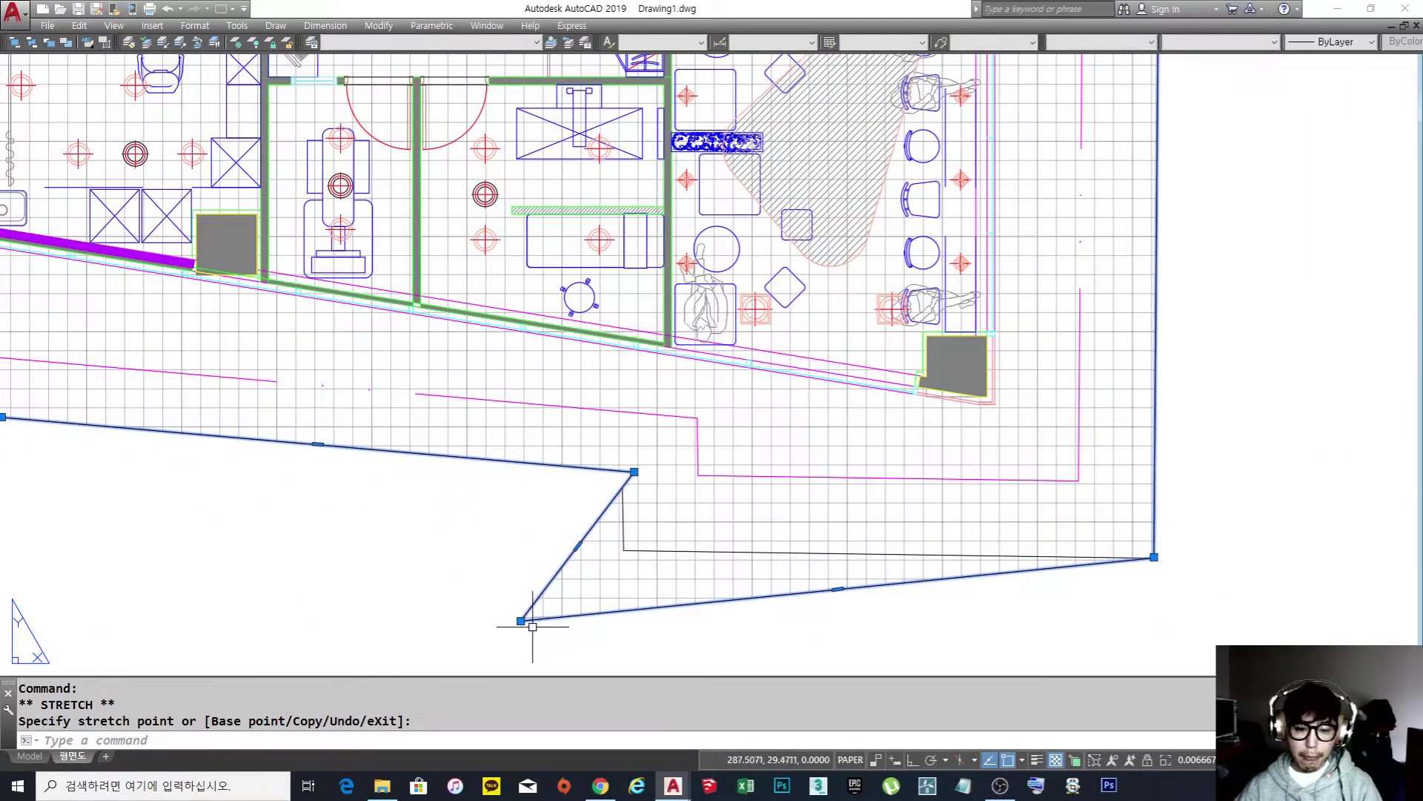
click(613, 622)
click(613, 623)
click(623, 549)
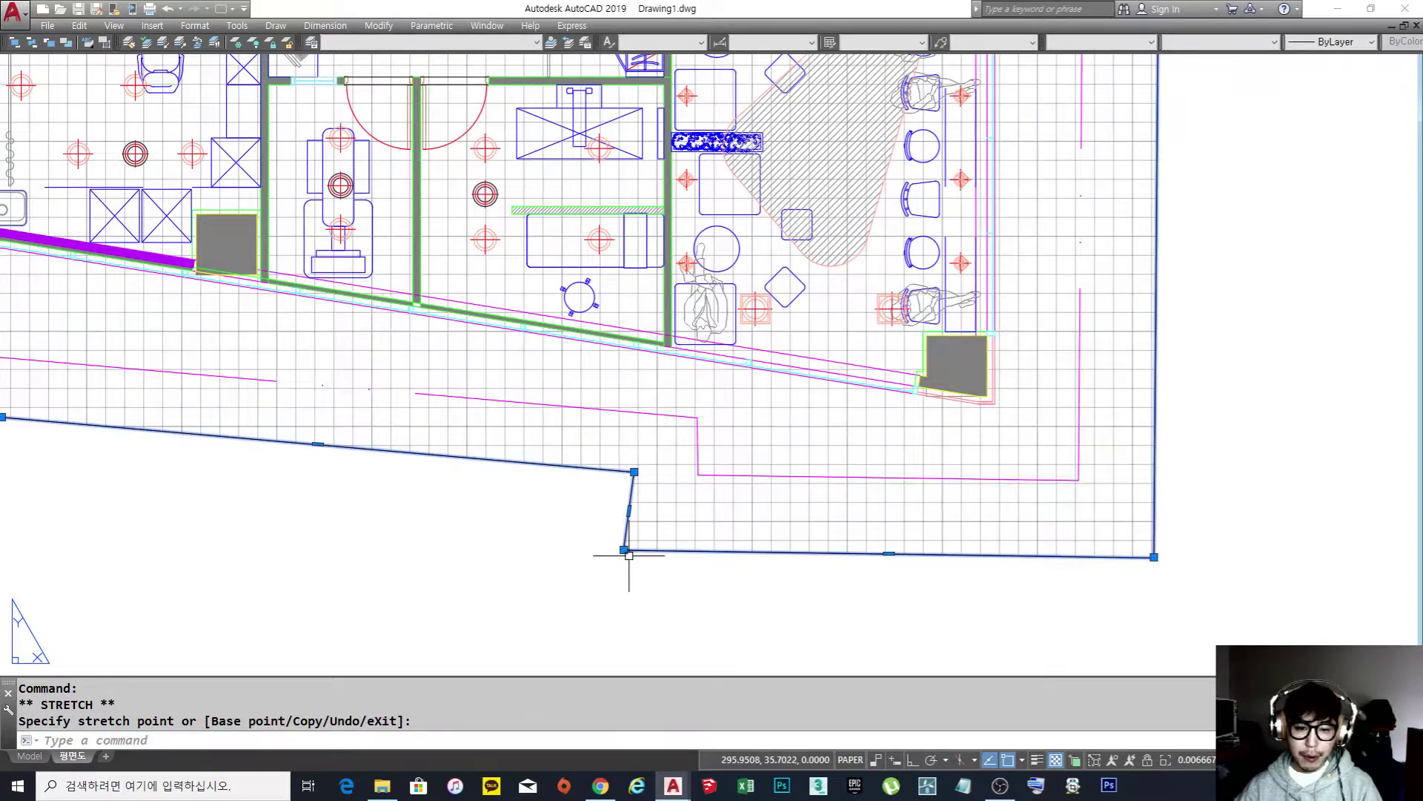
click(634, 471)
click(459, 538)
click(622, 487)
Stretch the three closely spaced vertices along the viewport's bottom edge onto the matching bends of the plan's boundary.
scroll(623, 493, down, 4)
middle_drag(461, 489, 755, 523)
scroll(696, 512, up, 2)
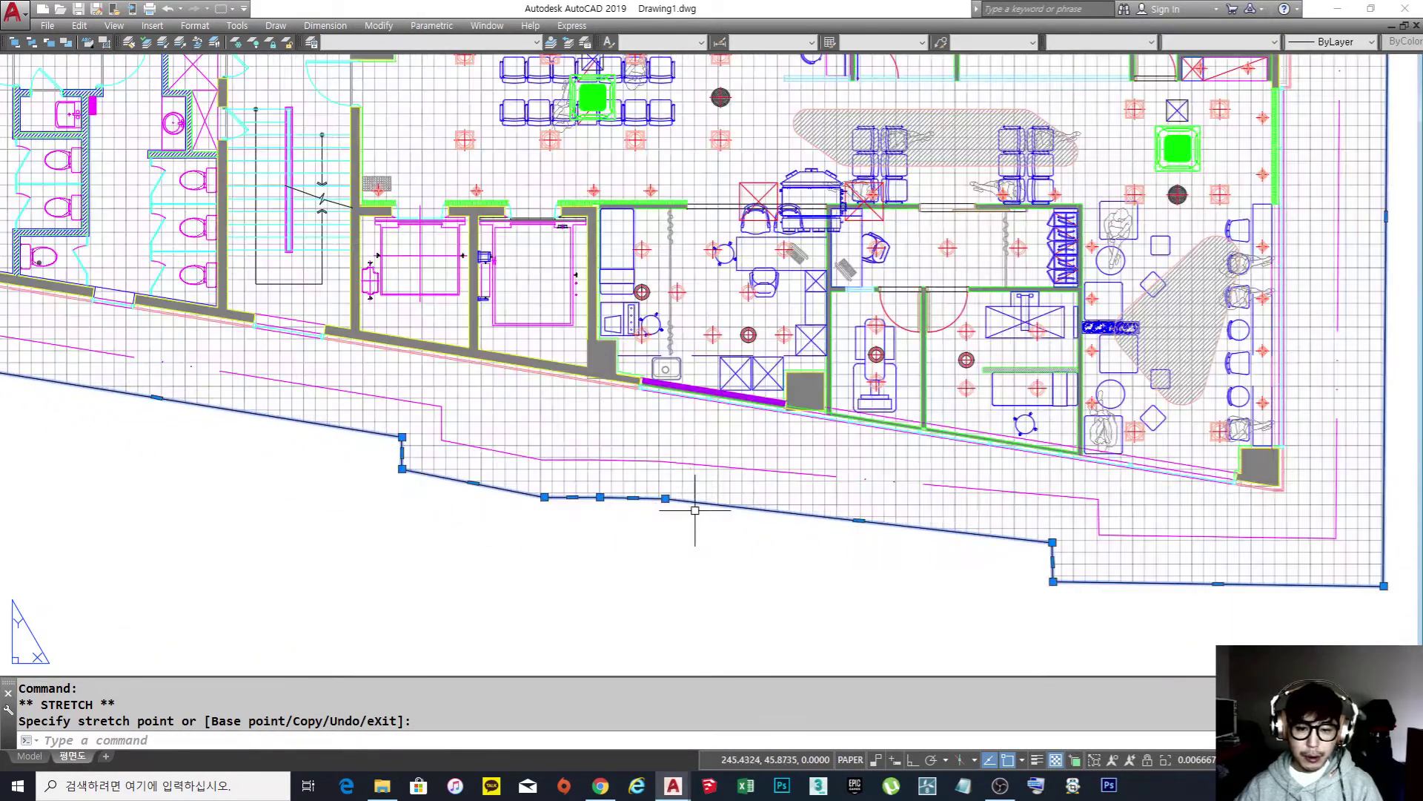
click(665, 498)
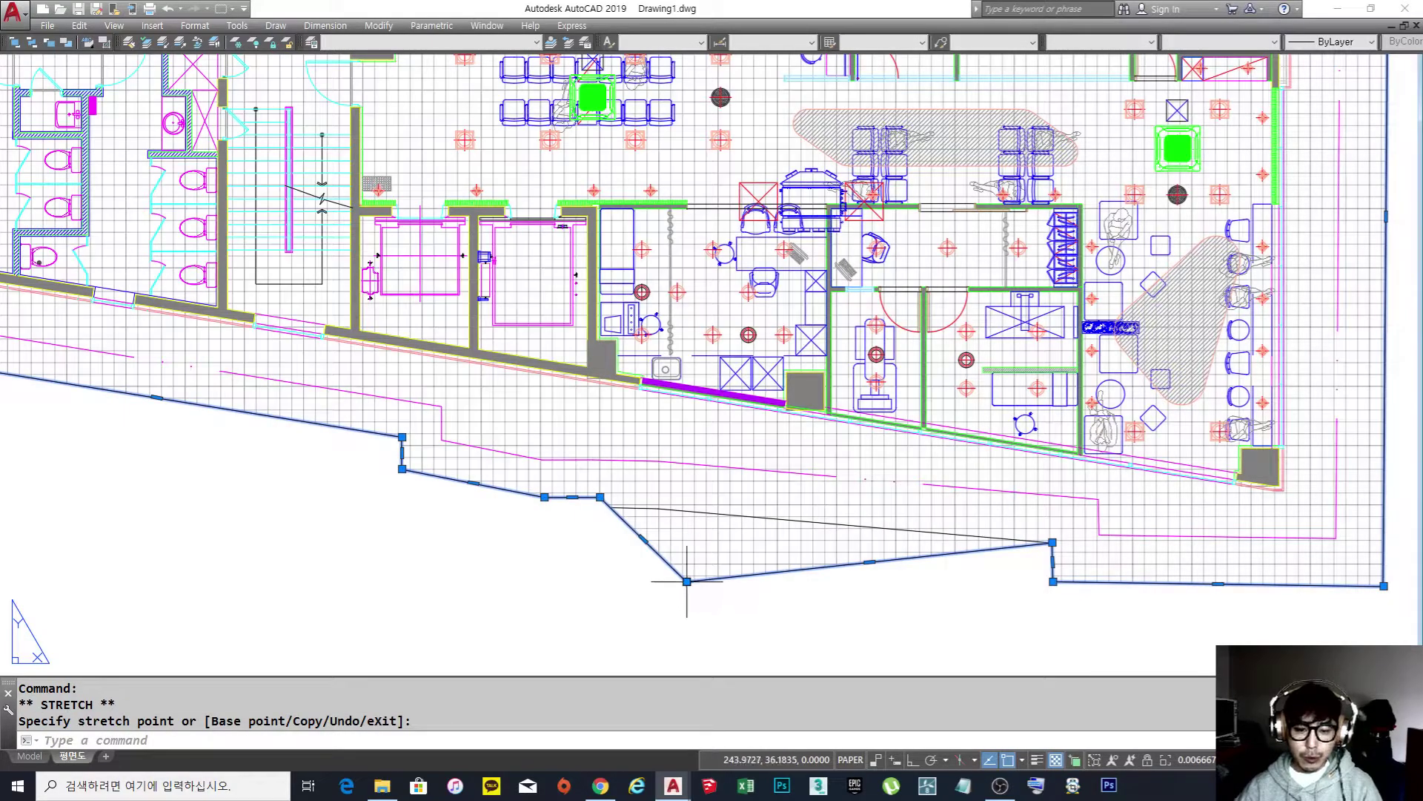
key(Escape)
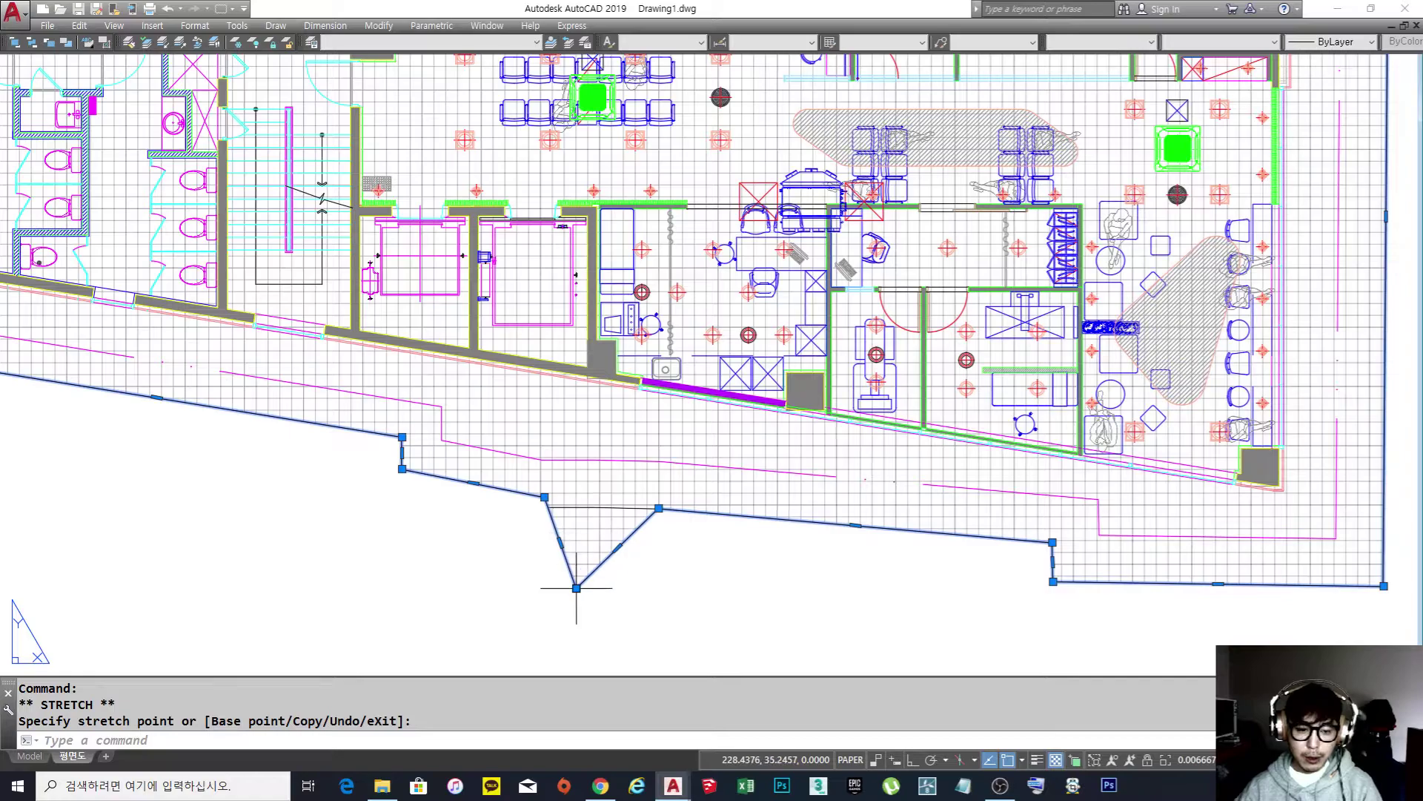
click(576, 588)
click(593, 507)
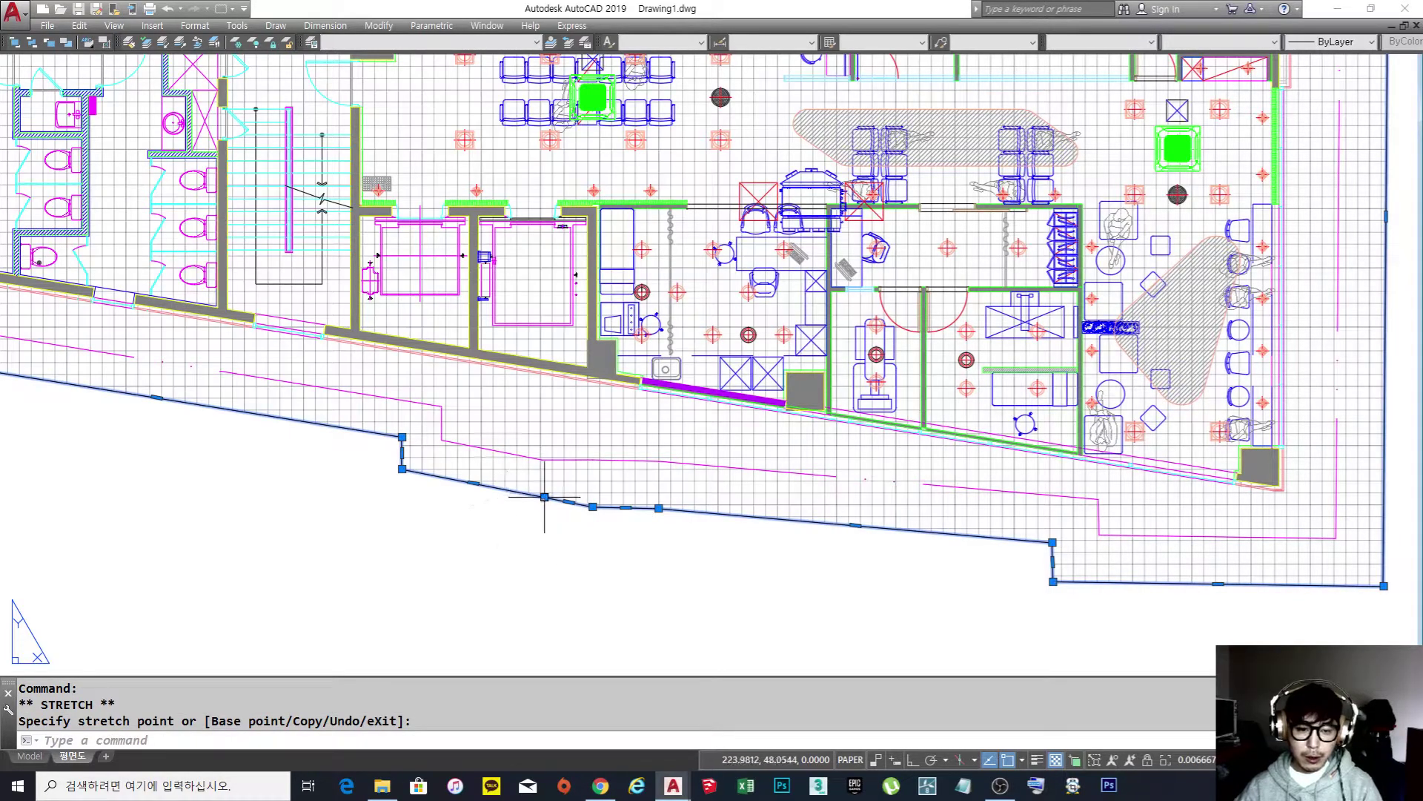
click(544, 497)
click(497, 587)
click(498, 587)
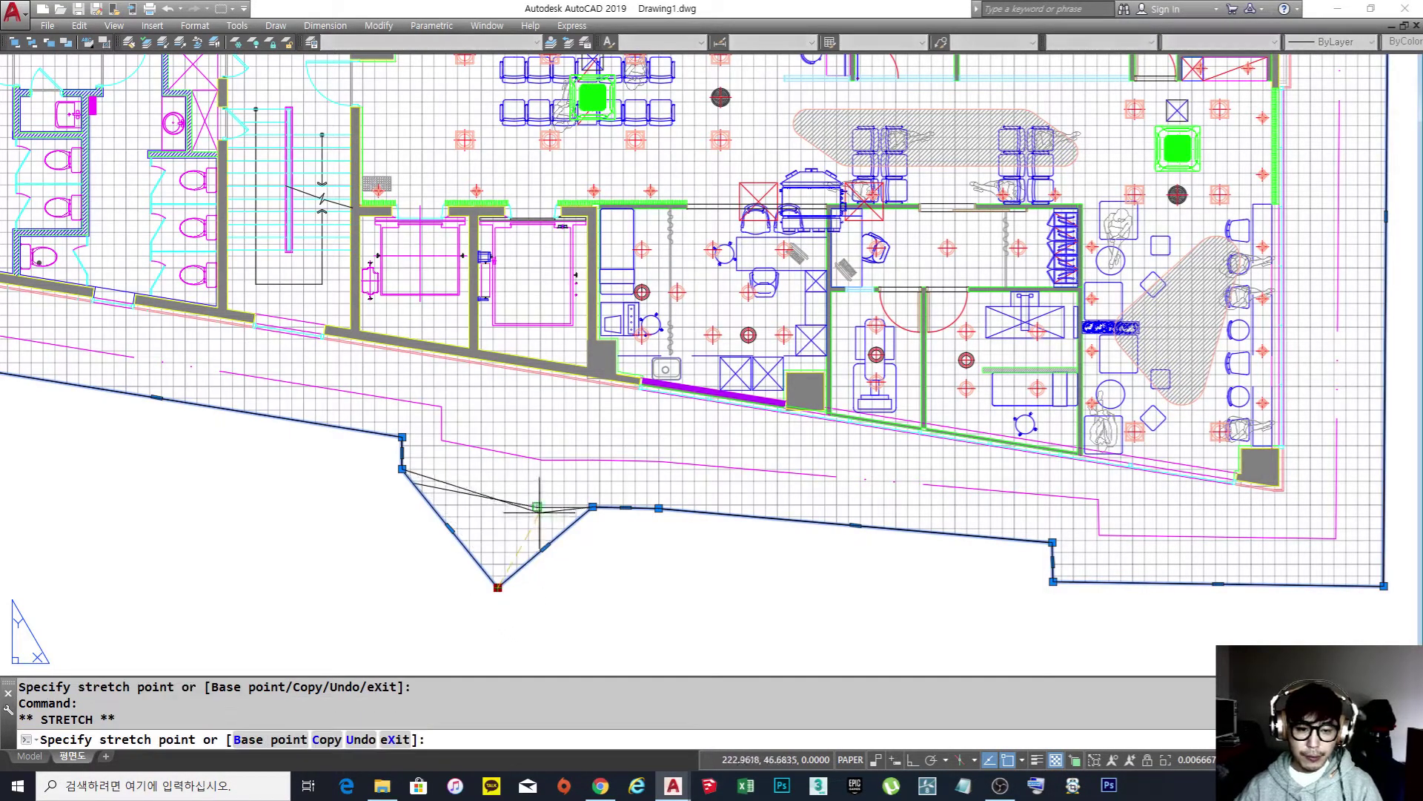
click(538, 507)
Stretch the two vertices of the short vertical jog in the viewport's bottom edge onto the plan's boundary corners.
click(402, 468)
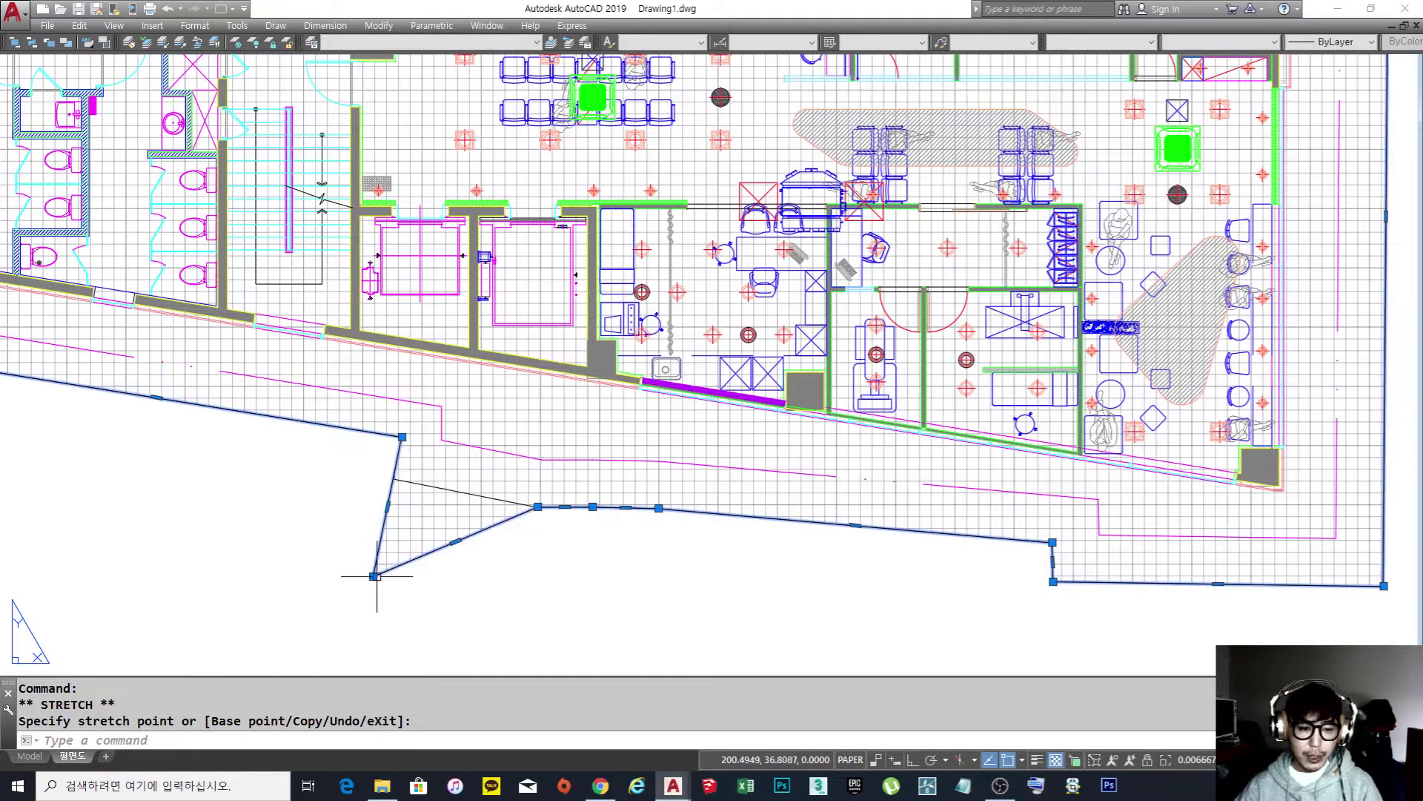
click(316, 438)
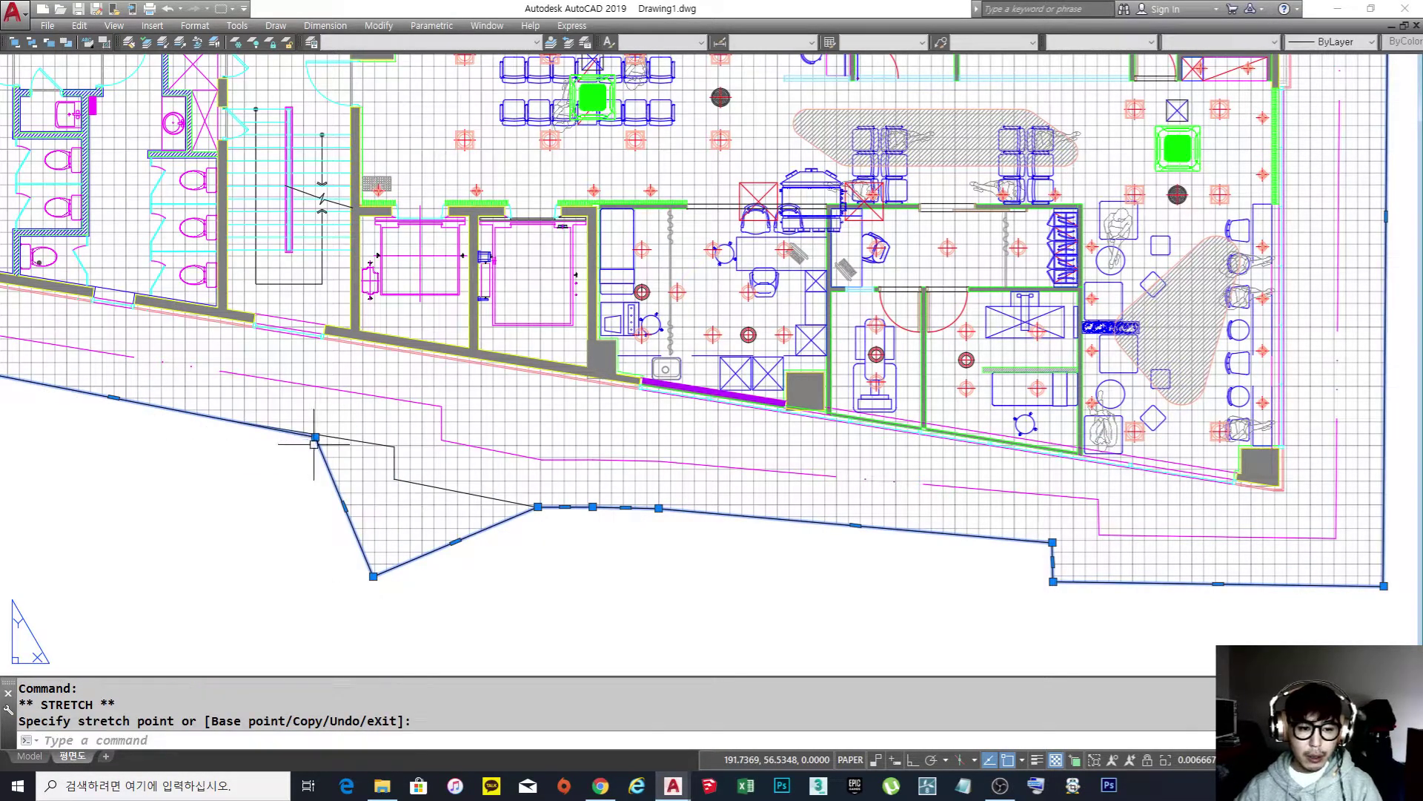
click(373, 576)
click(394, 479)
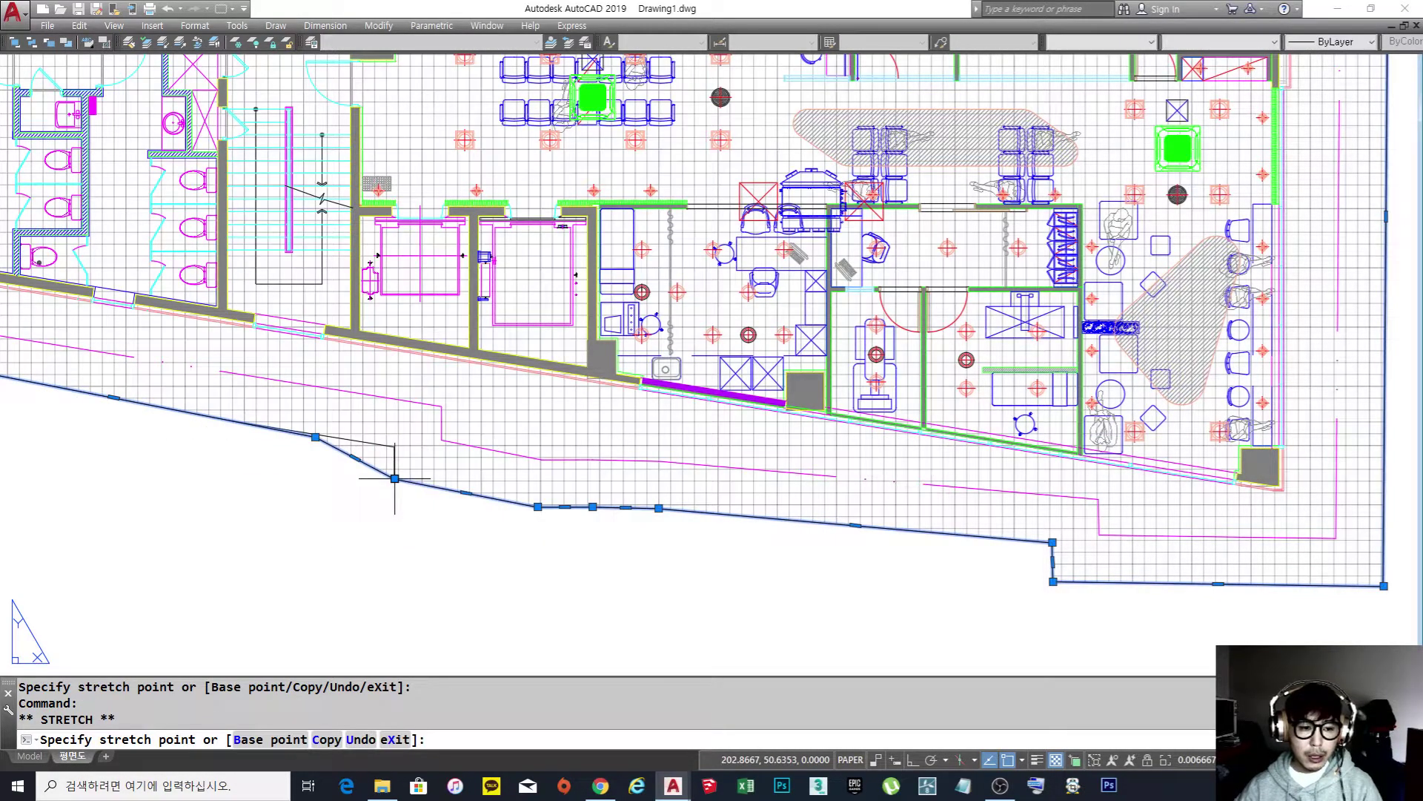
click(316, 438)
click(395, 446)
Stretch the viewport's lower-left corner and the intermediate vertex beside it onto the plan's boundary line.
scroll(485, 439, down, 4)
middle_drag(498, 443, 811, 515)
scroll(374, 458, up, 2)
click(386, 442)
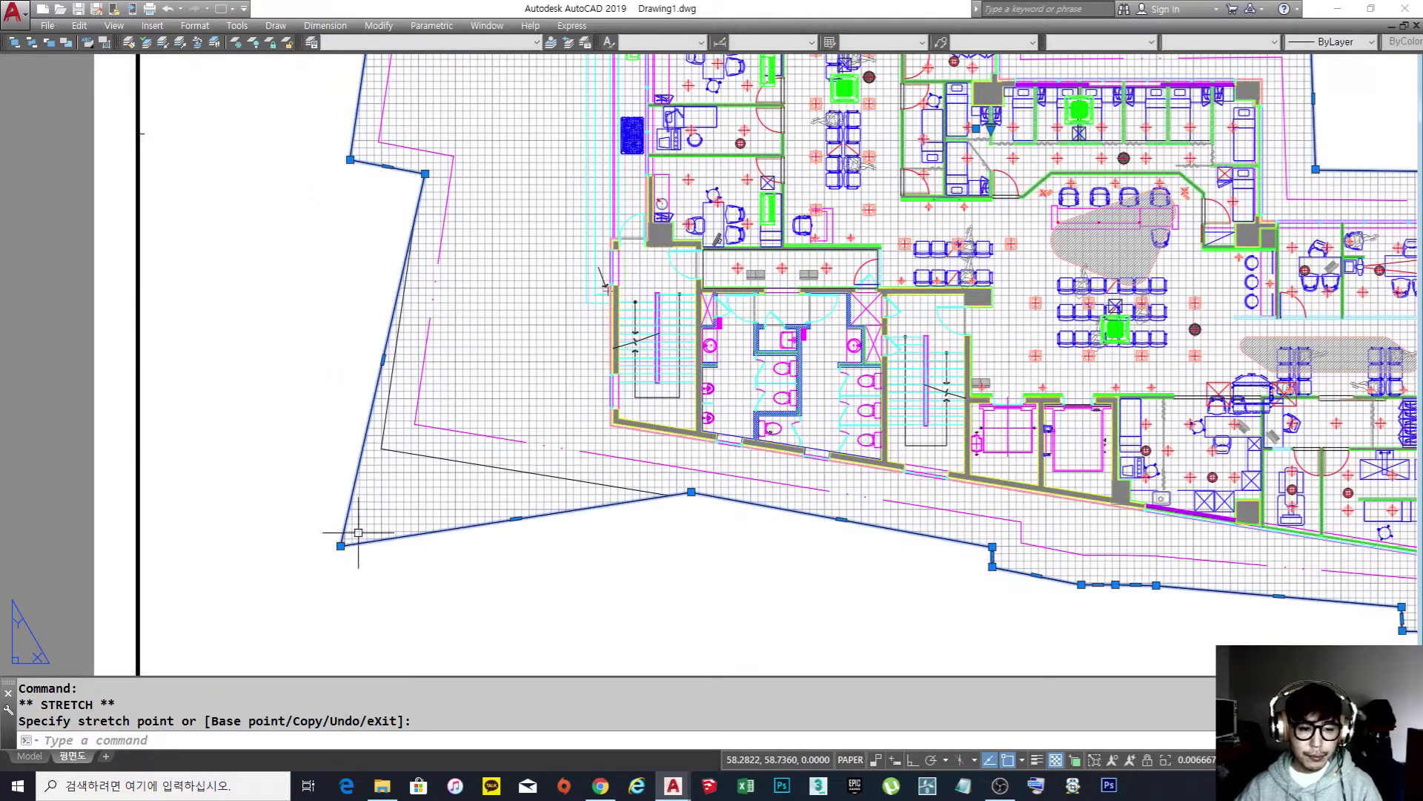
key(Escape)
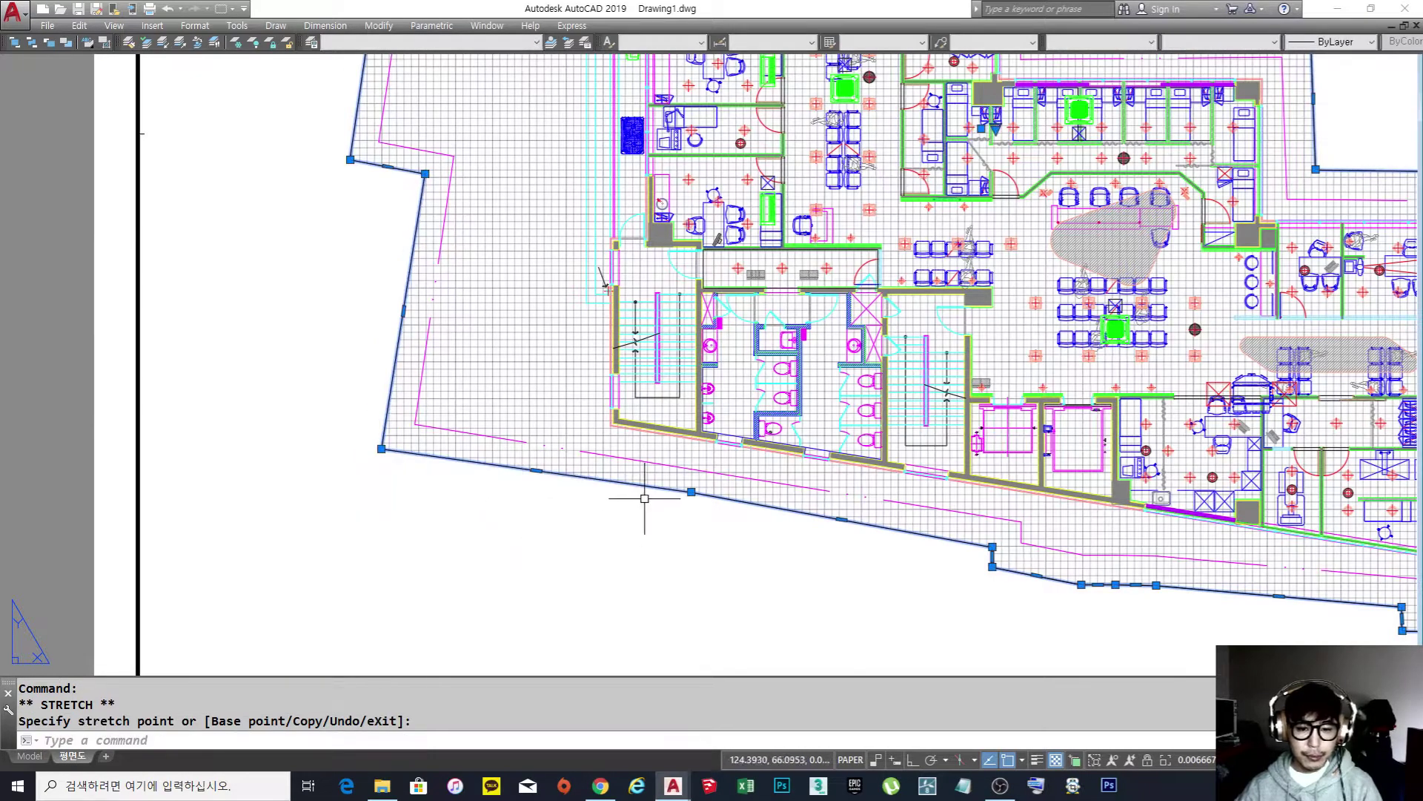
click(692, 492)
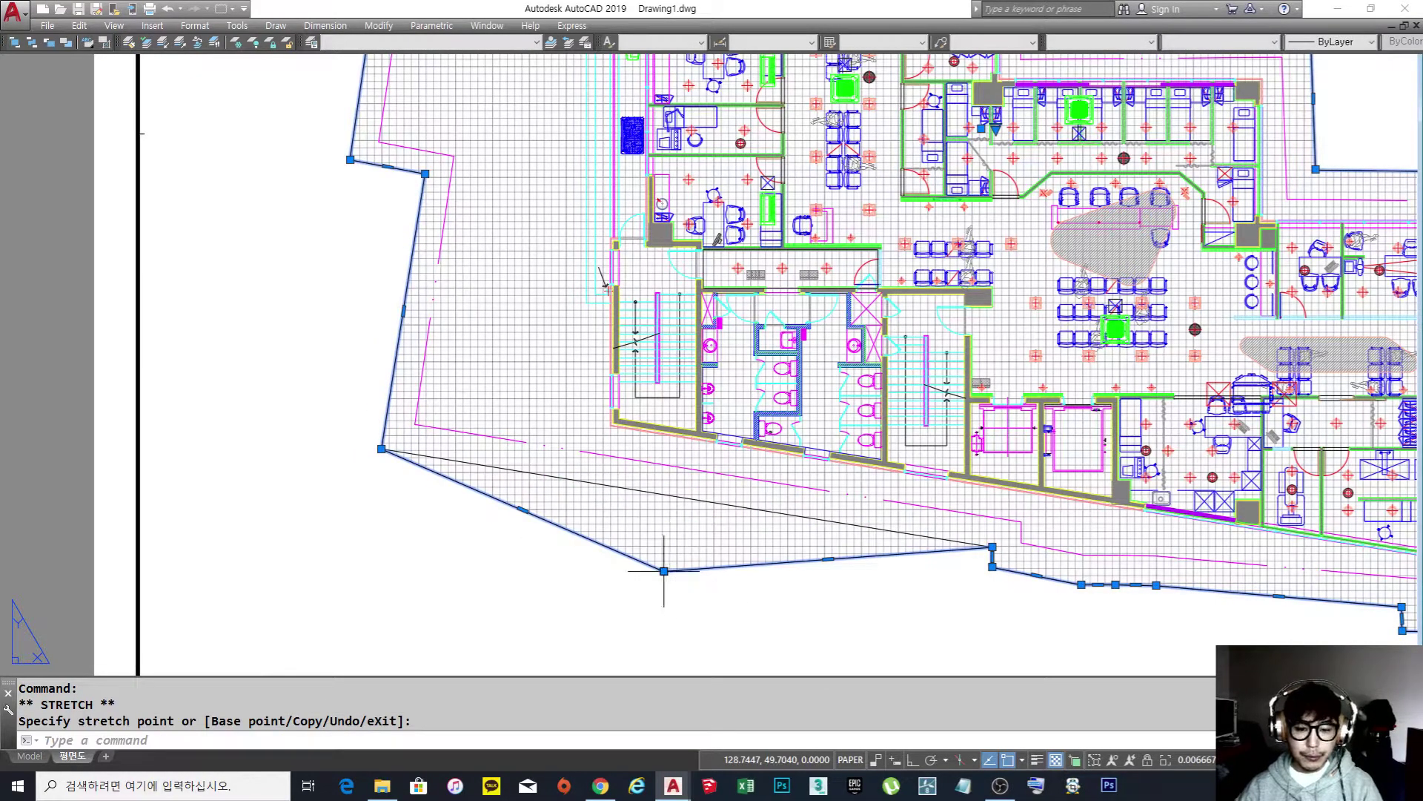
key(Escape)
Stretch the inner and outer corners of the notch on the viewport's left side onto the plan's boundary corners.
middle_drag(375, 191, 482, 403)
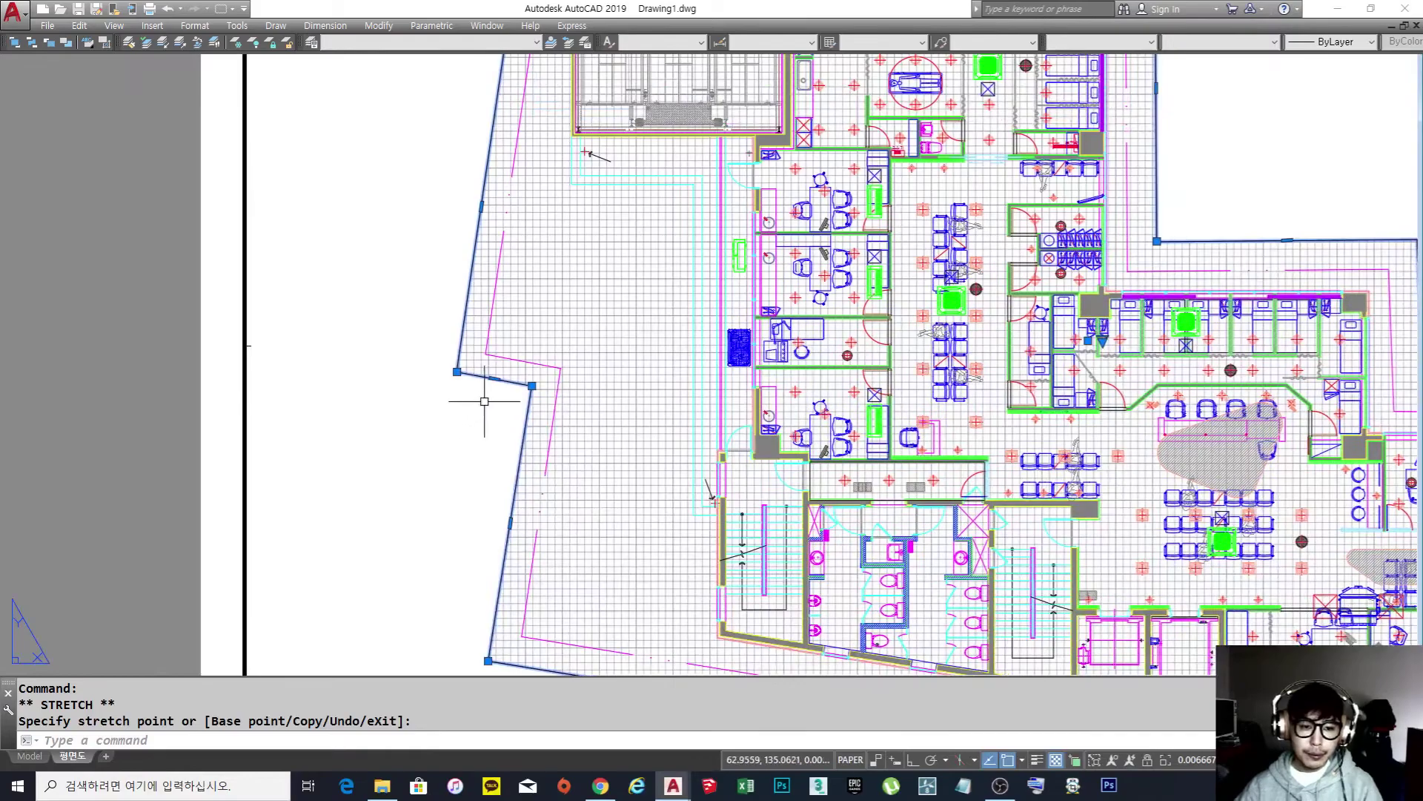
click(529, 388)
click(527, 390)
click(527, 391)
click(457, 371)
click(426, 407)
click(427, 407)
click(426, 407)
Stretch the intermediate vertex on the viewport's upper-left edge onto the plan's boundary line and clear the selection.
scroll(448, 596, down, 5)
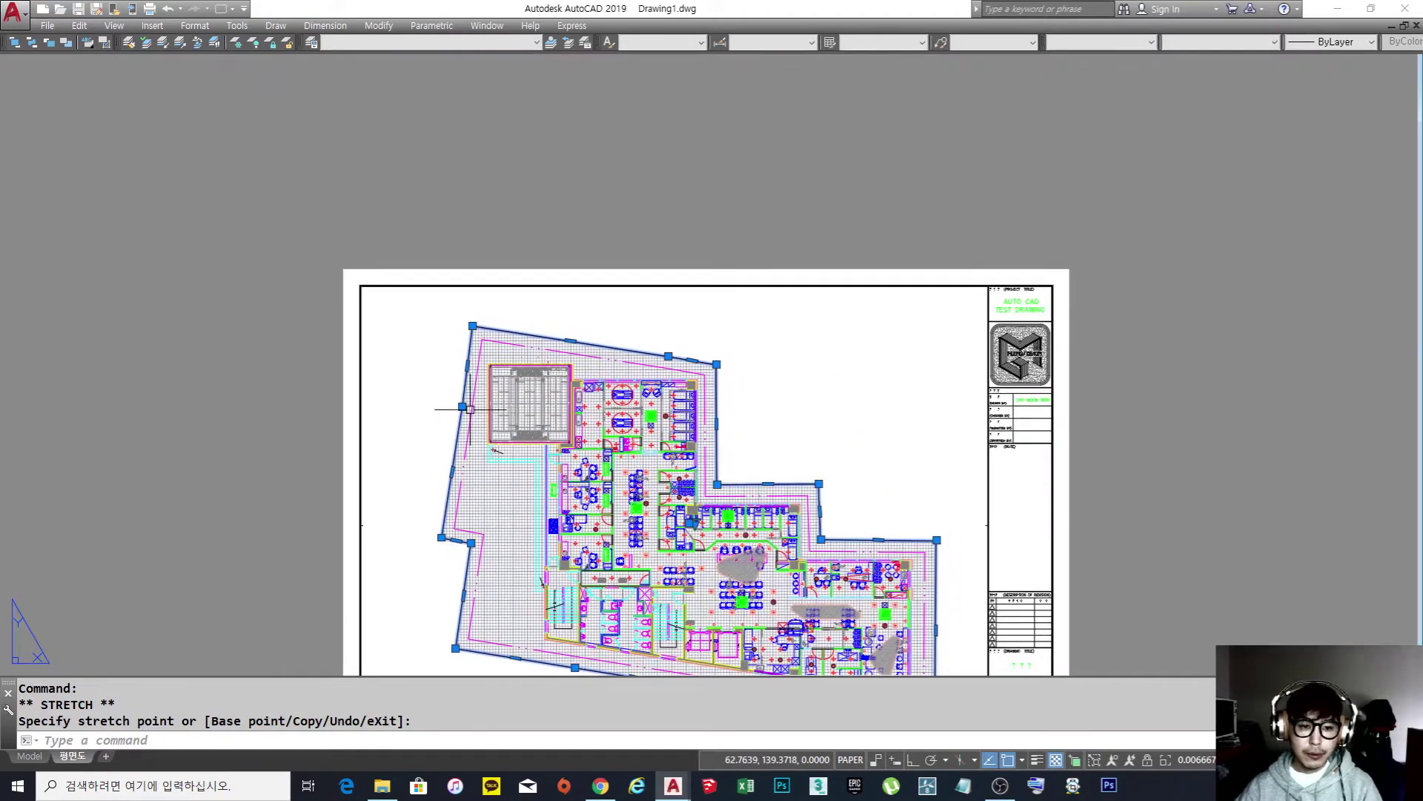
scroll(467, 430, up, 3)
click(452, 454)
click(330, 411)
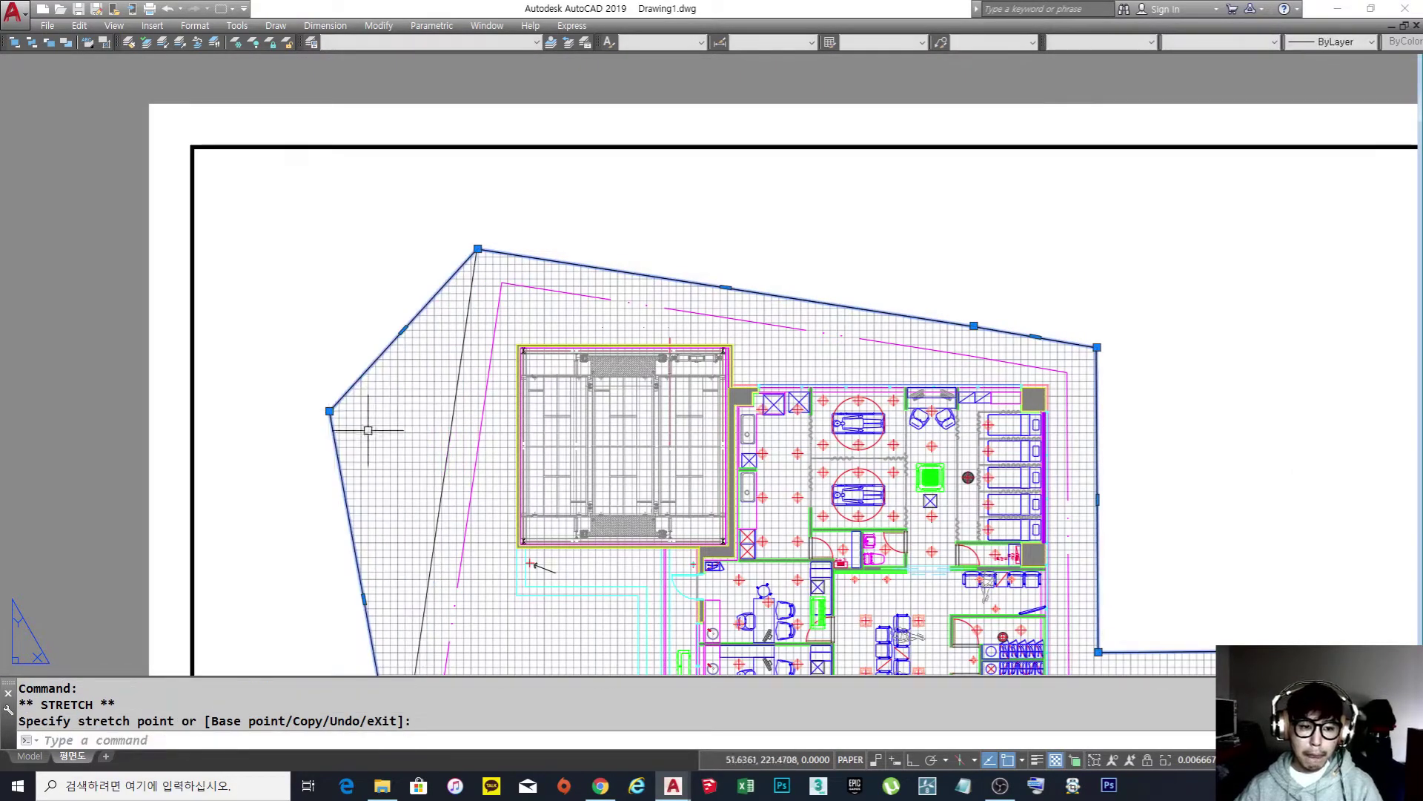
click(329, 410)
click(446, 450)
scroll(604, 351, down, 6)
scroll(667, 426, up, 4)
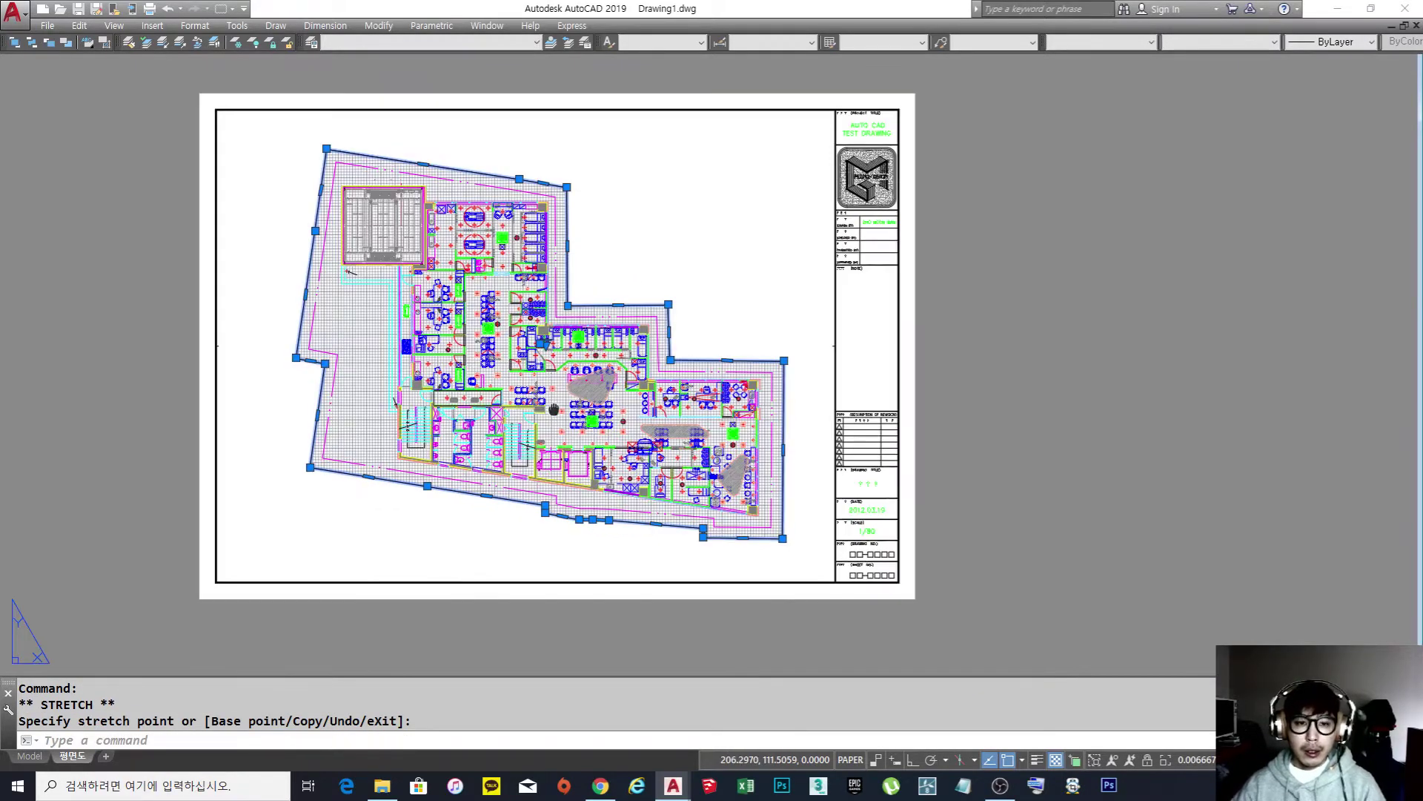
key(Escape)
key(Escape)
key(Escape)
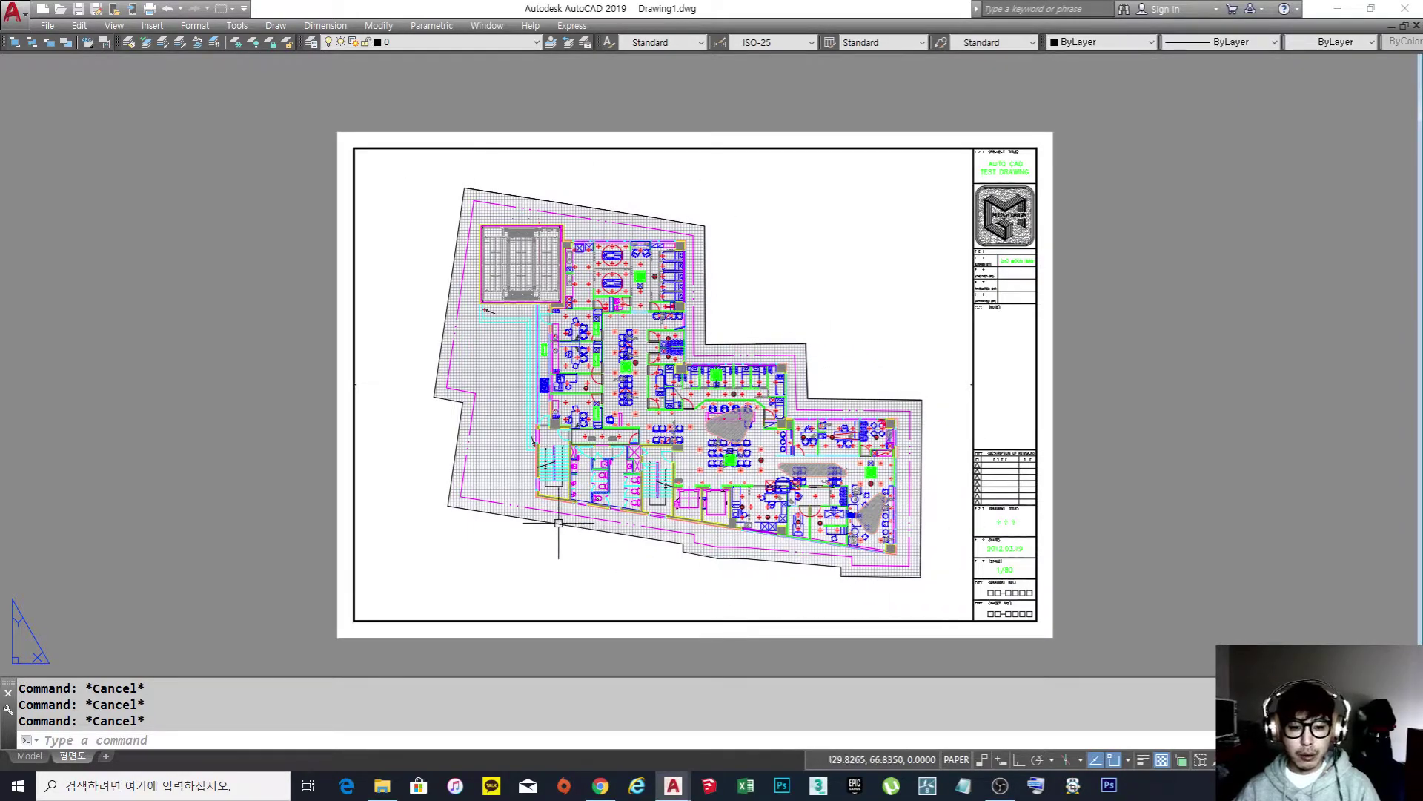
Lock the floor plan viewport's view using the MVIEW Lock option set to ON.
scroll(815, 315, up, 3)
scroll(741, 308, down, 3)
middle_drag(786, 367, 798, 364)
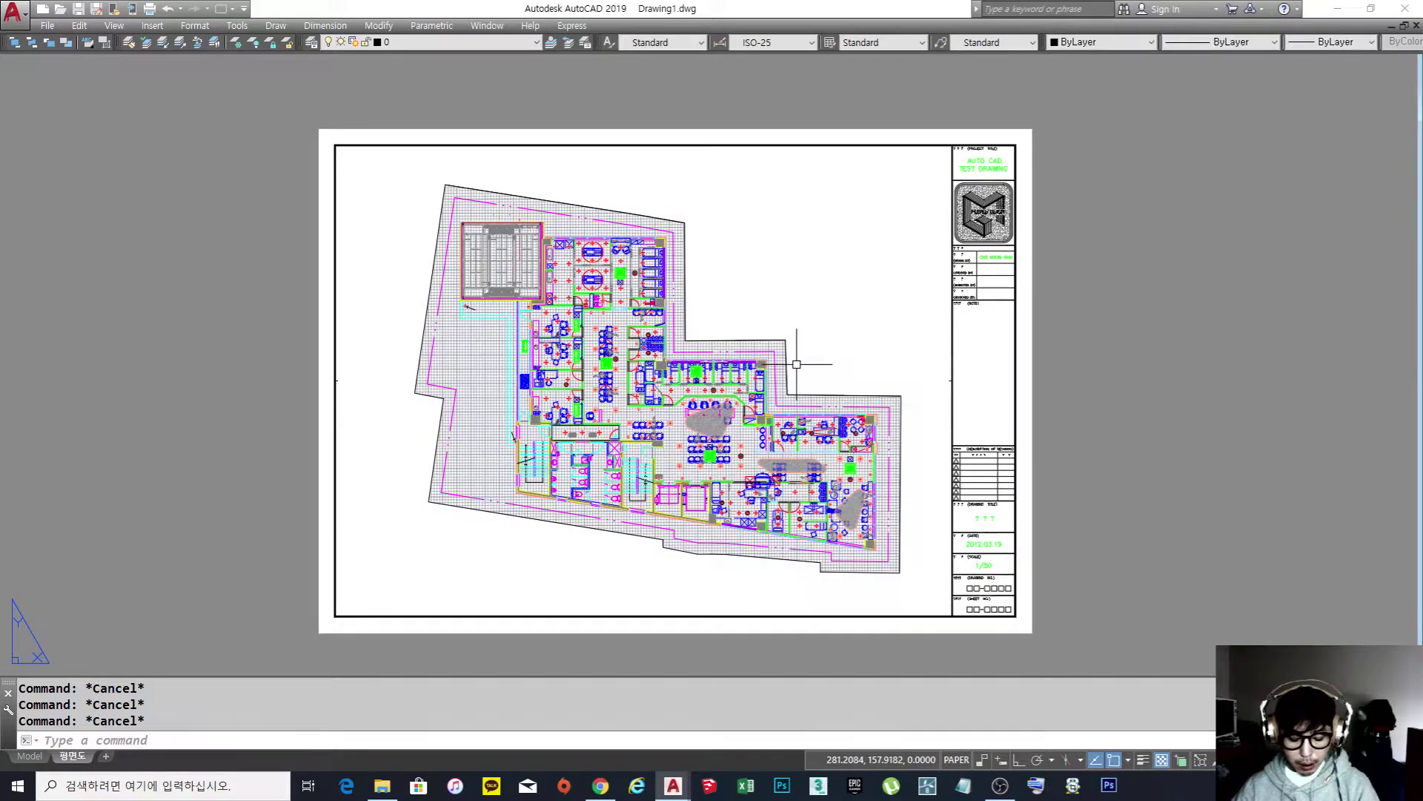
key(Return)
text(l)
key(Return)
text(o)
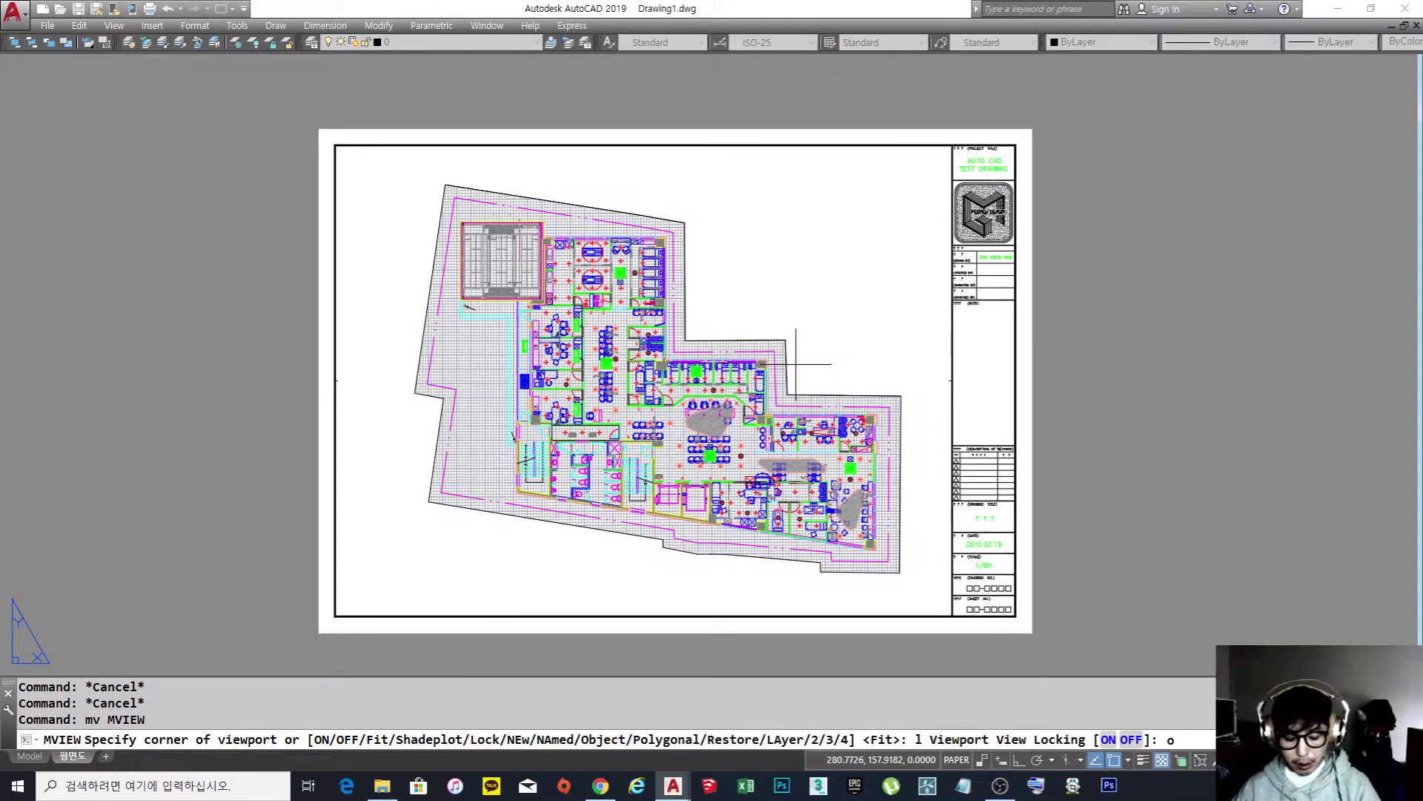
text(n)
key(Return)
click(835, 372)
click(713, 408)
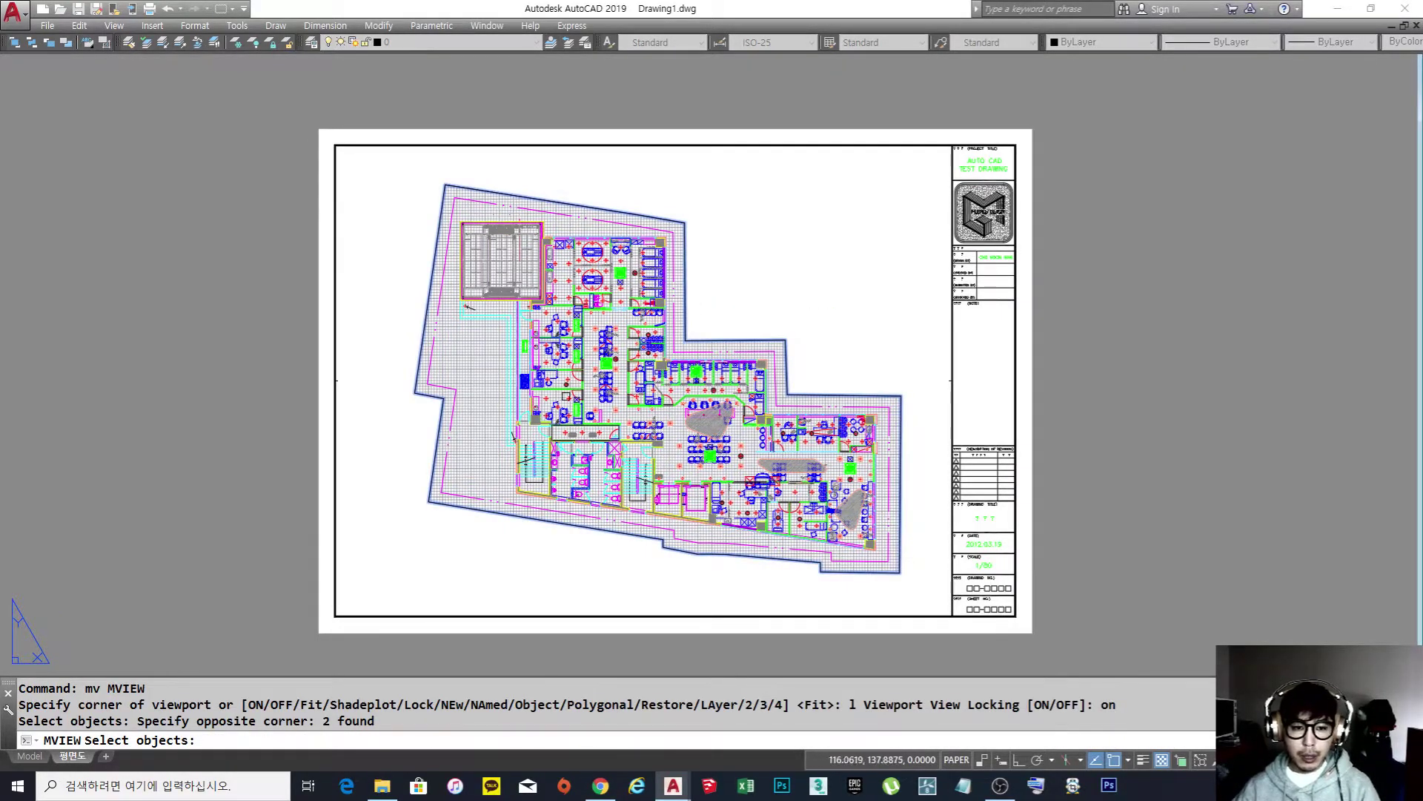
key(Return)
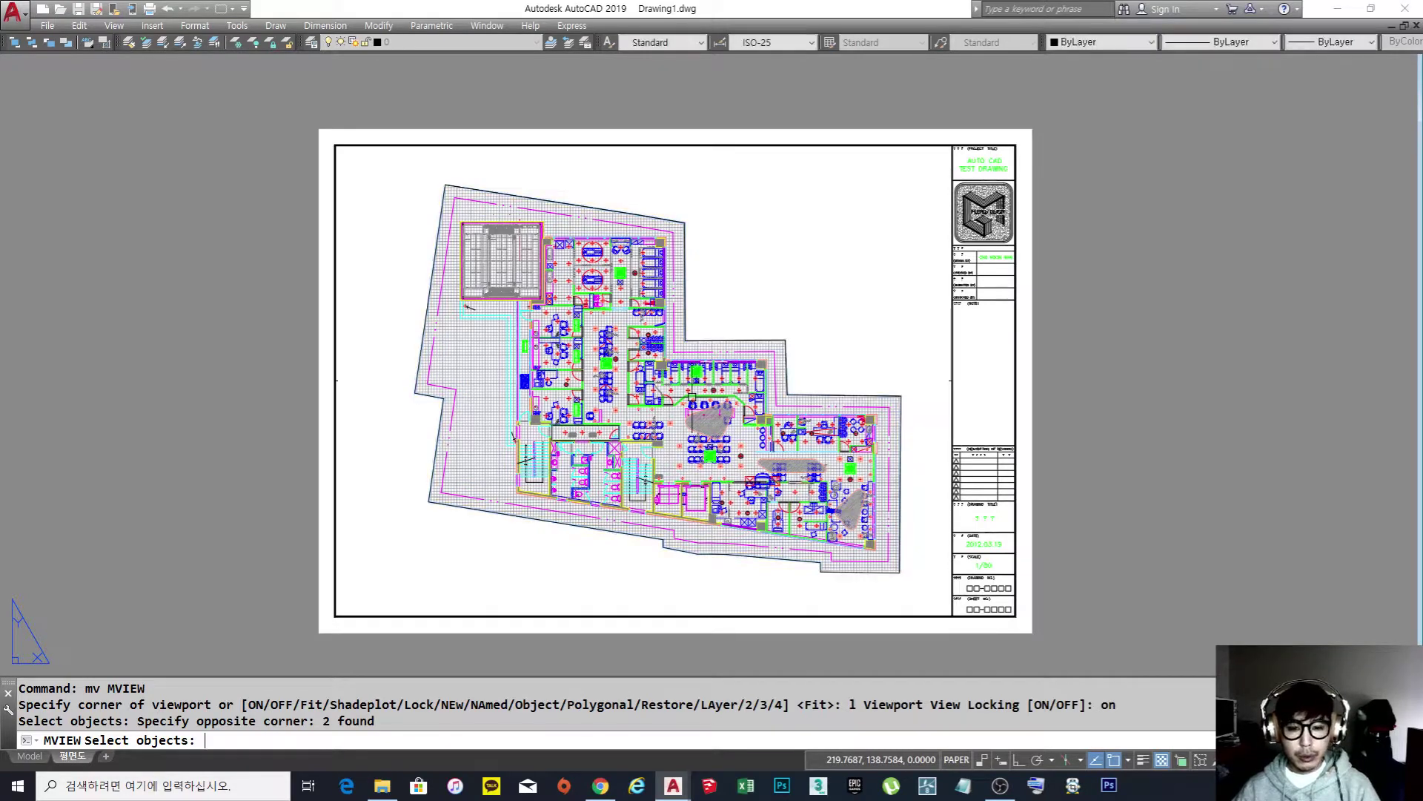
Activate the floor plan viewport and zoom out and in to test its view lock.
double_click(683, 394)
scroll(682, 394, down, 7)
scroll(686, 392, up, 7)
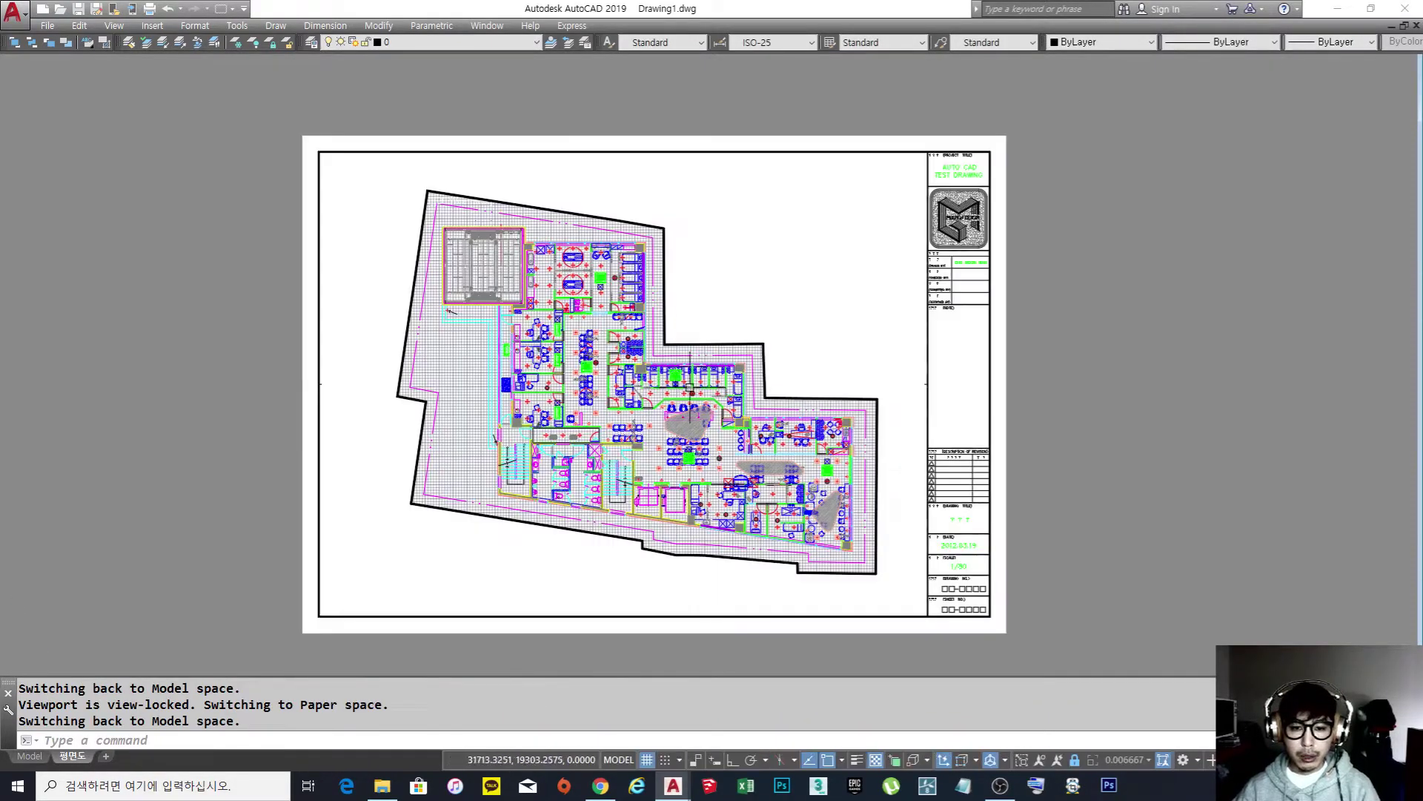
Leave the floor plan viewport for paper space and open the Layer Properties Manager, moving it off the drawing's lower area.
double_click(780, 295)
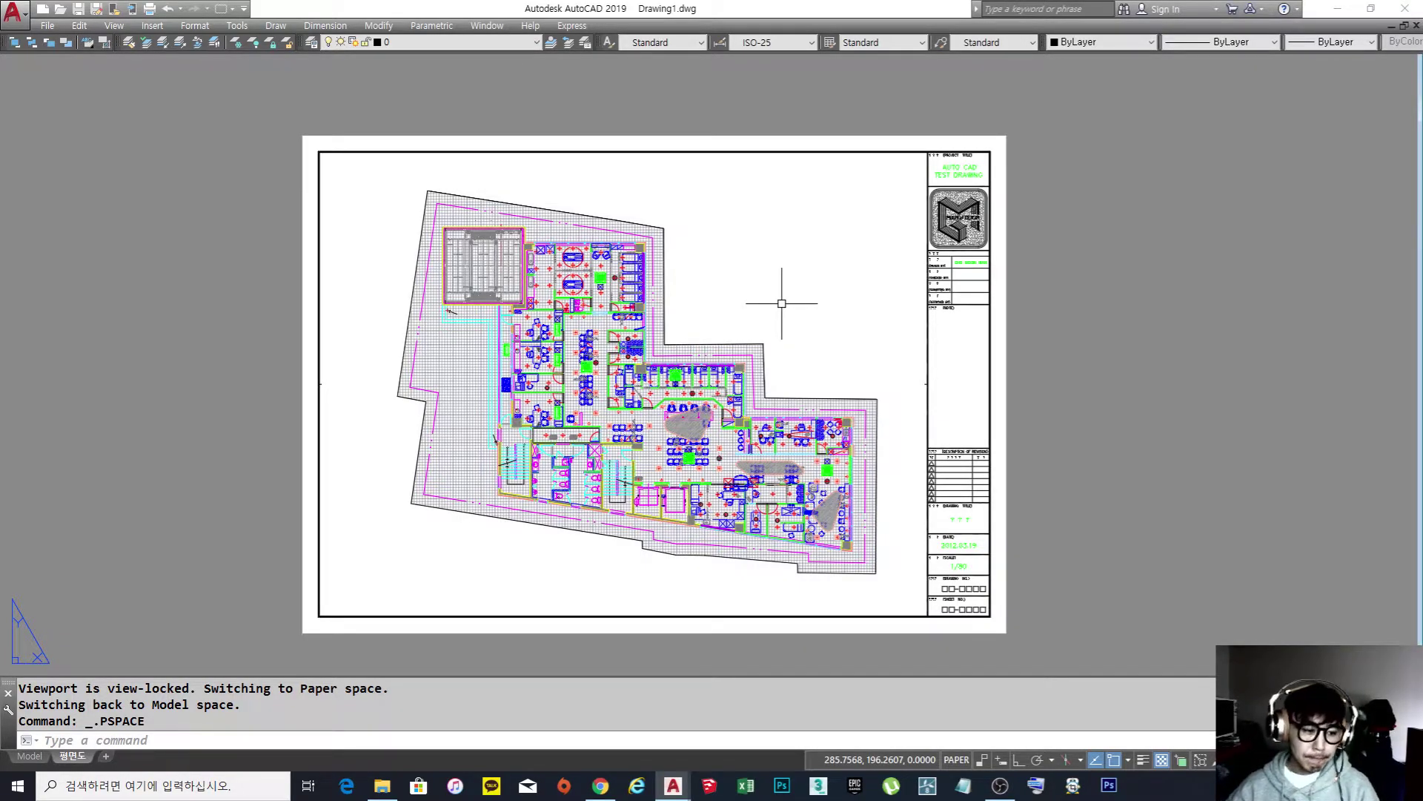
middle_drag(699, 352, 769, 329)
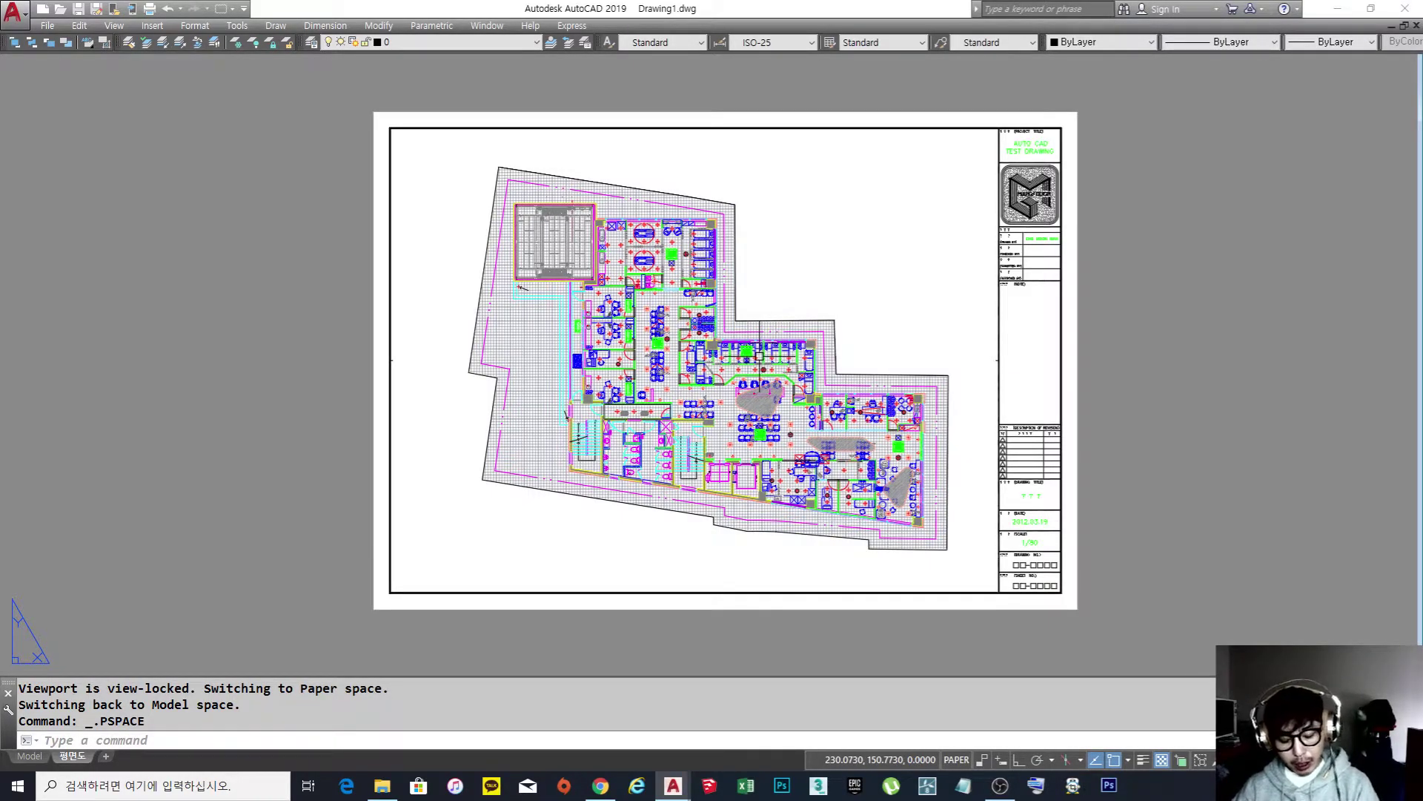
text(a)
key(Return)
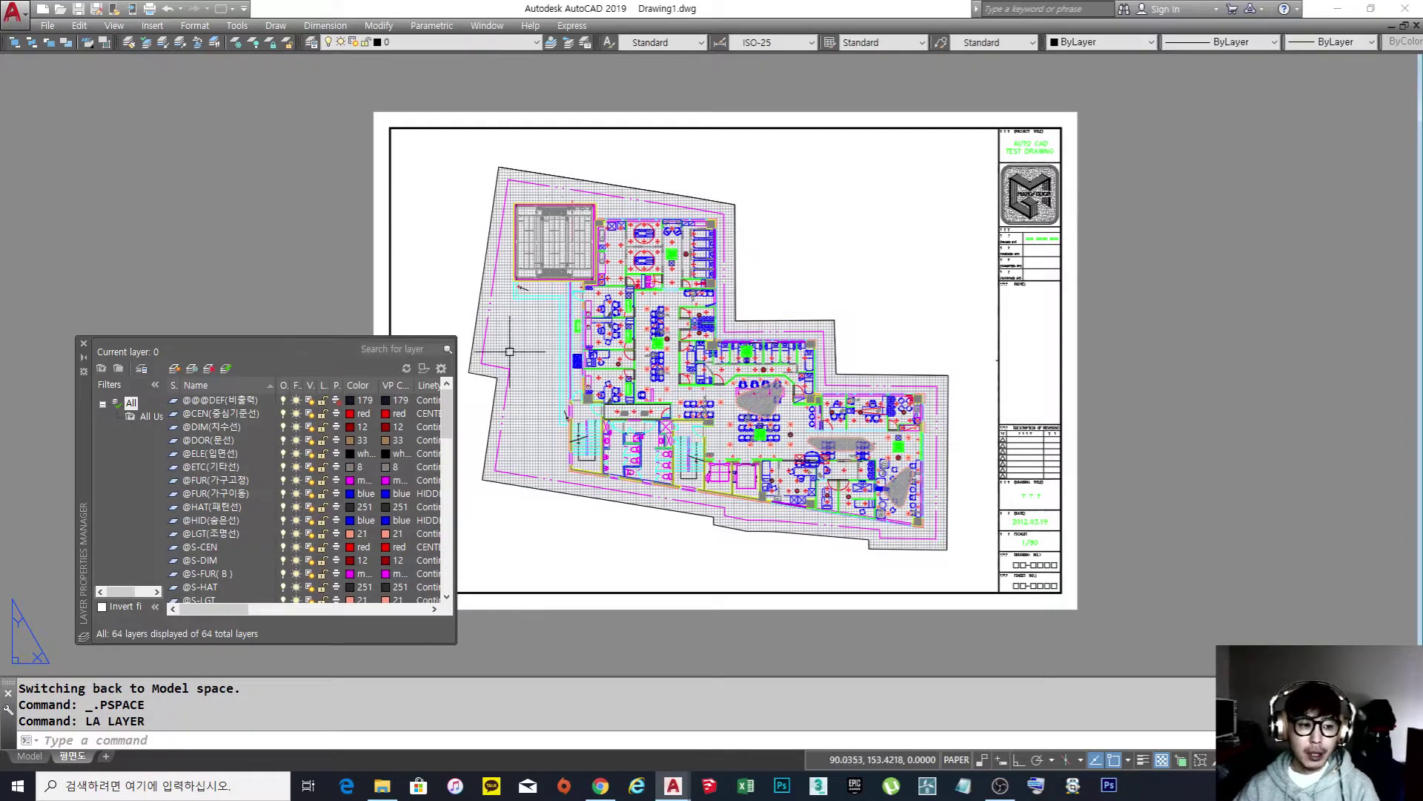
drag(85, 429, 118, 279)
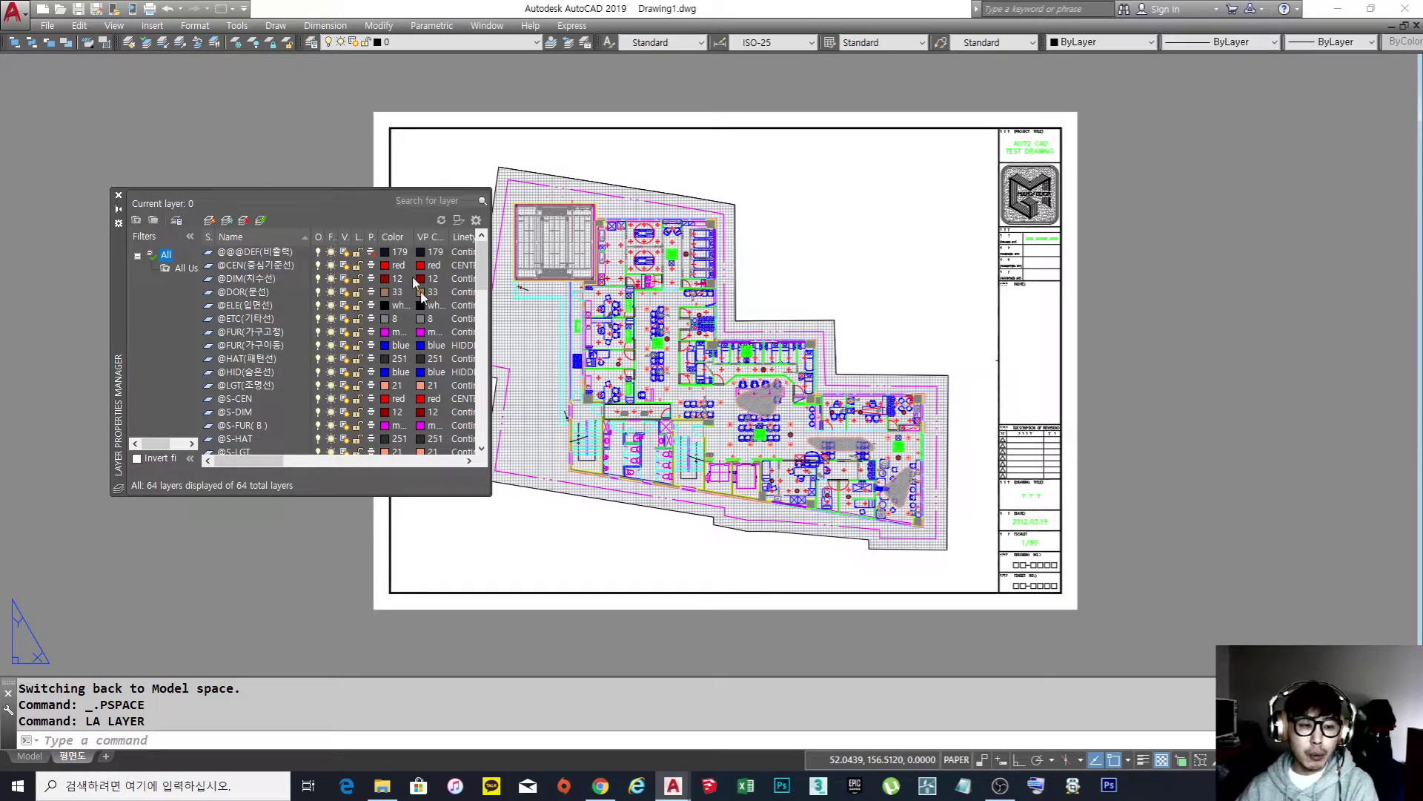
Switch to model space and widen, shorten and reposition the Layer Properties Manager so that it sits above the floor plan.
click(30, 755)
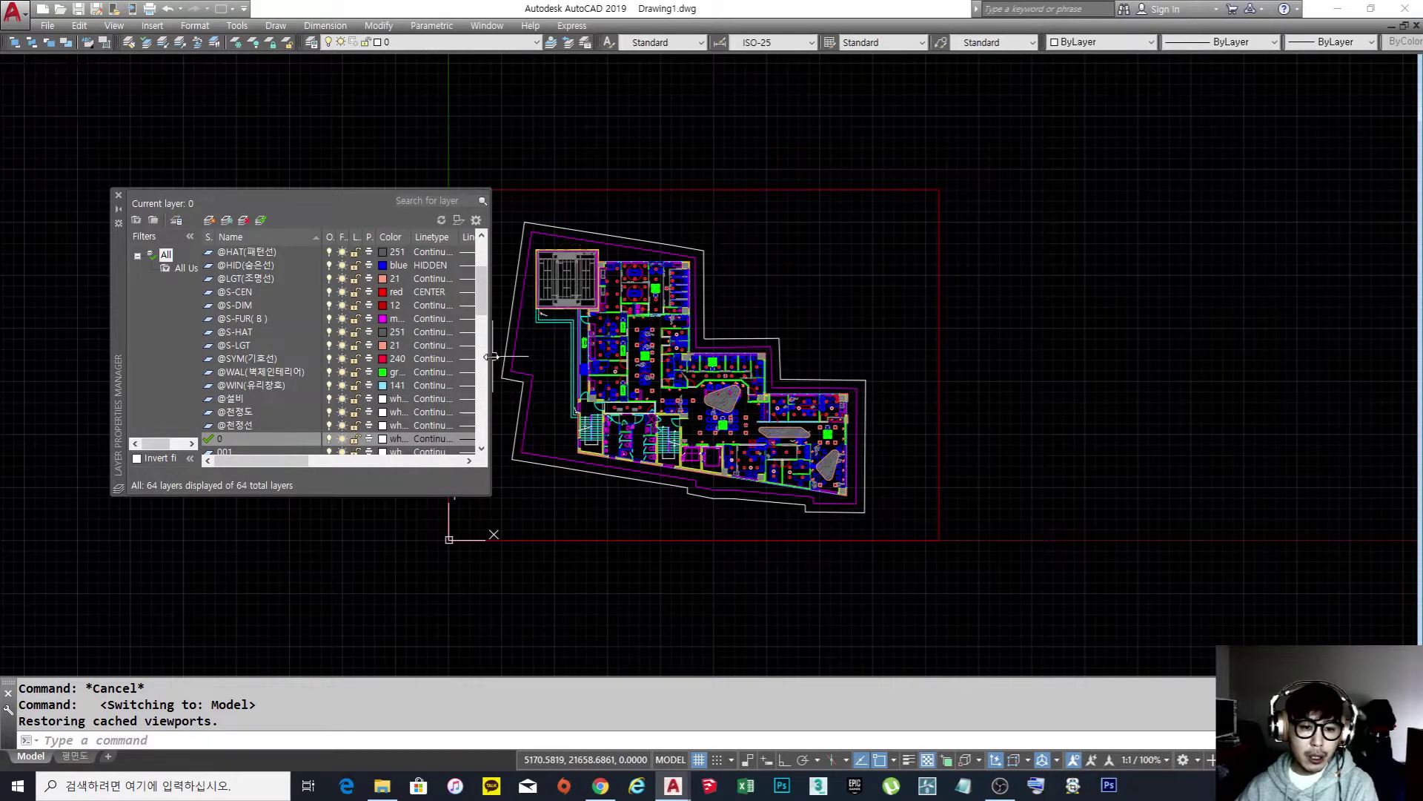
mouse_move(490, 357)
mouse_down()
mouse_move(1159, 356)
mouse_move(747, 327)
mouse_move(793, 326)
mouse_up()
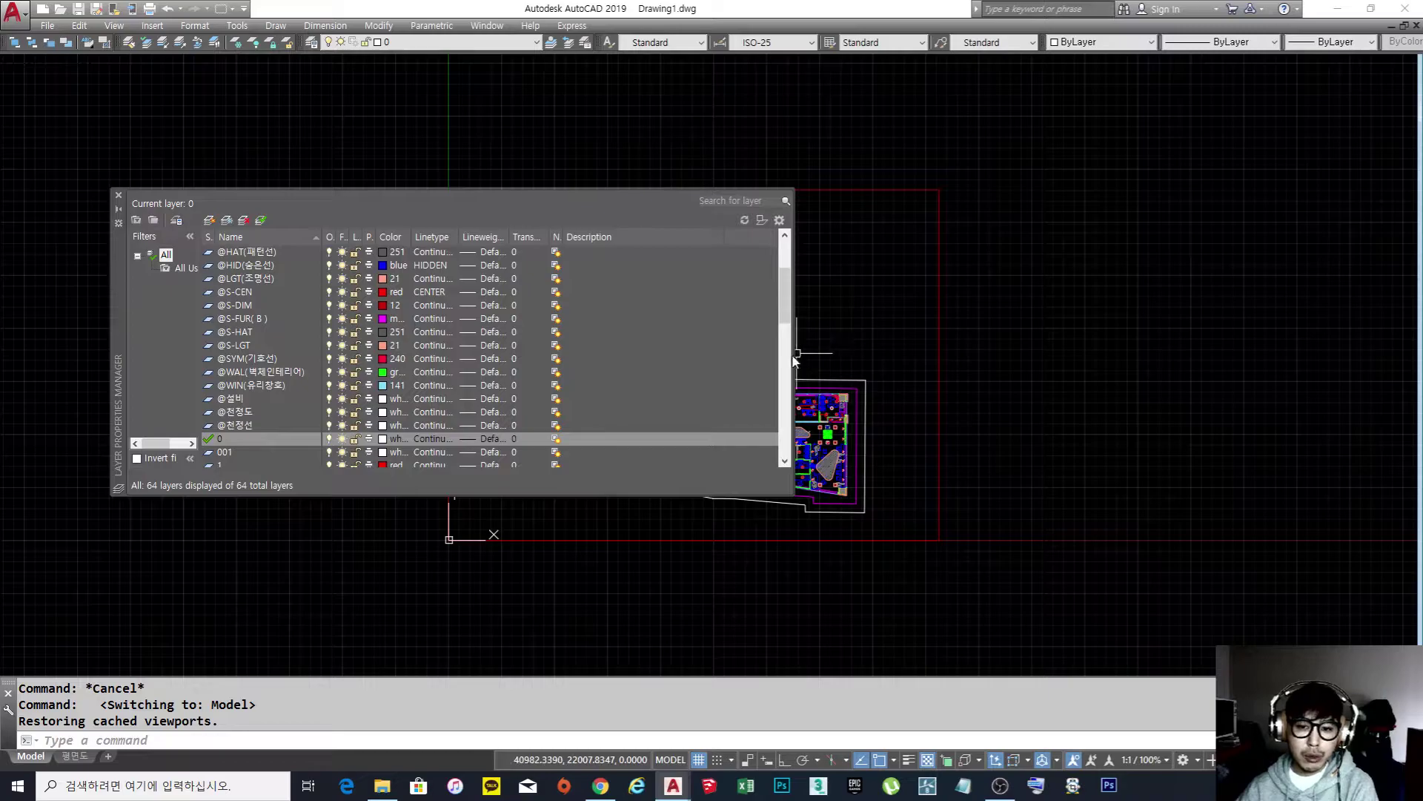
mouse_move(794, 353)
mouse_down()
mouse_move(1184, 354)
mouse_move(1172, 361)
mouse_up()
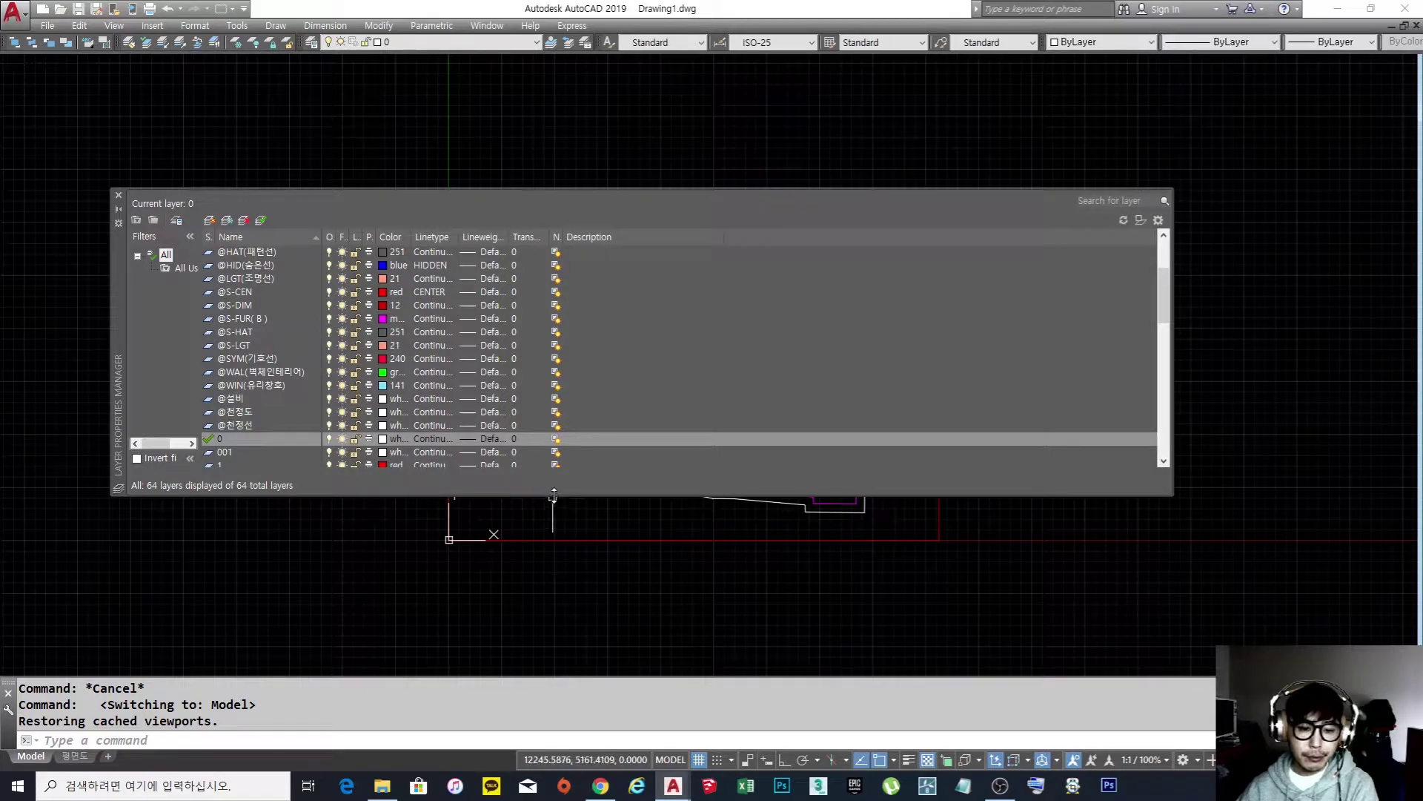
drag(553, 495, 565, 398)
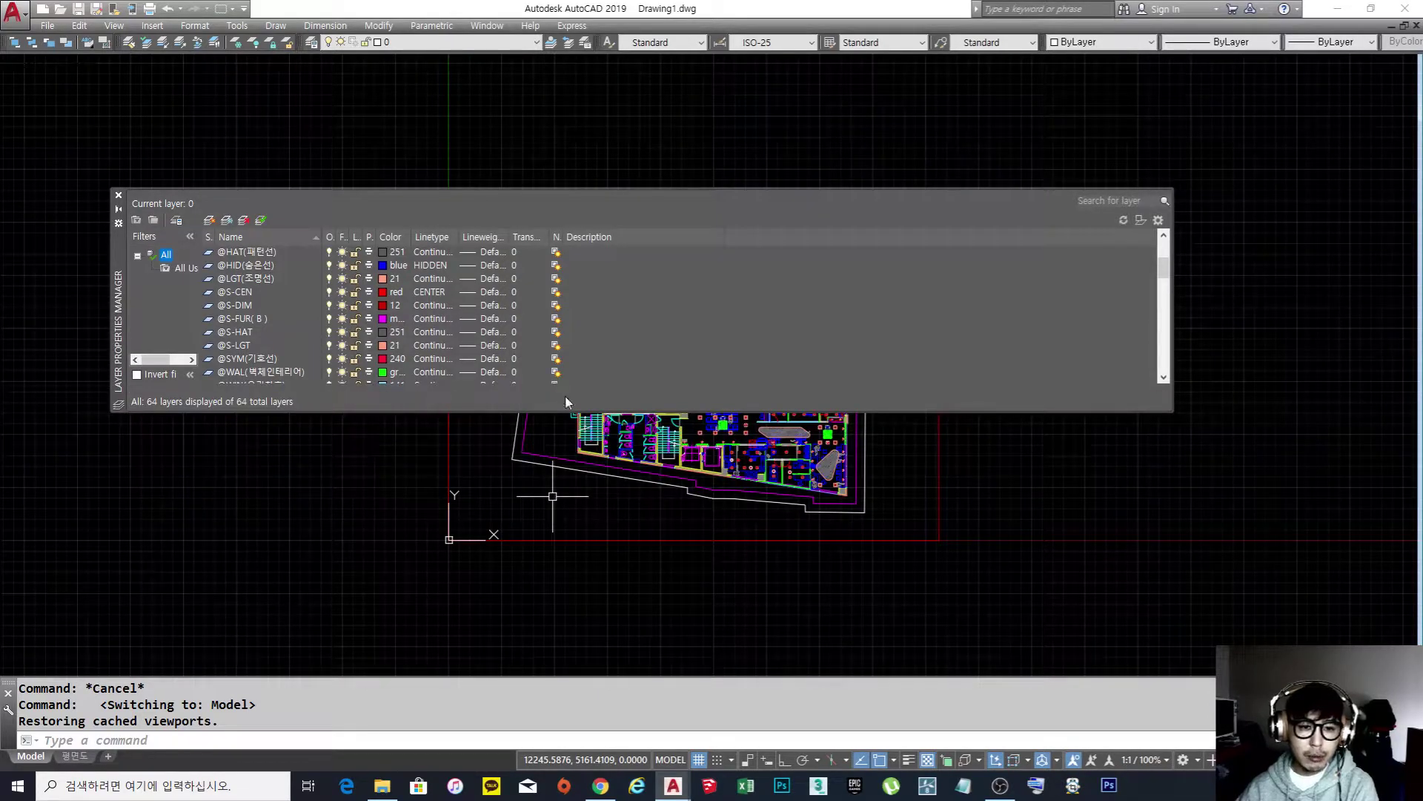
drag(116, 248, 215, 131)
middle_drag(696, 427, 656, 526)
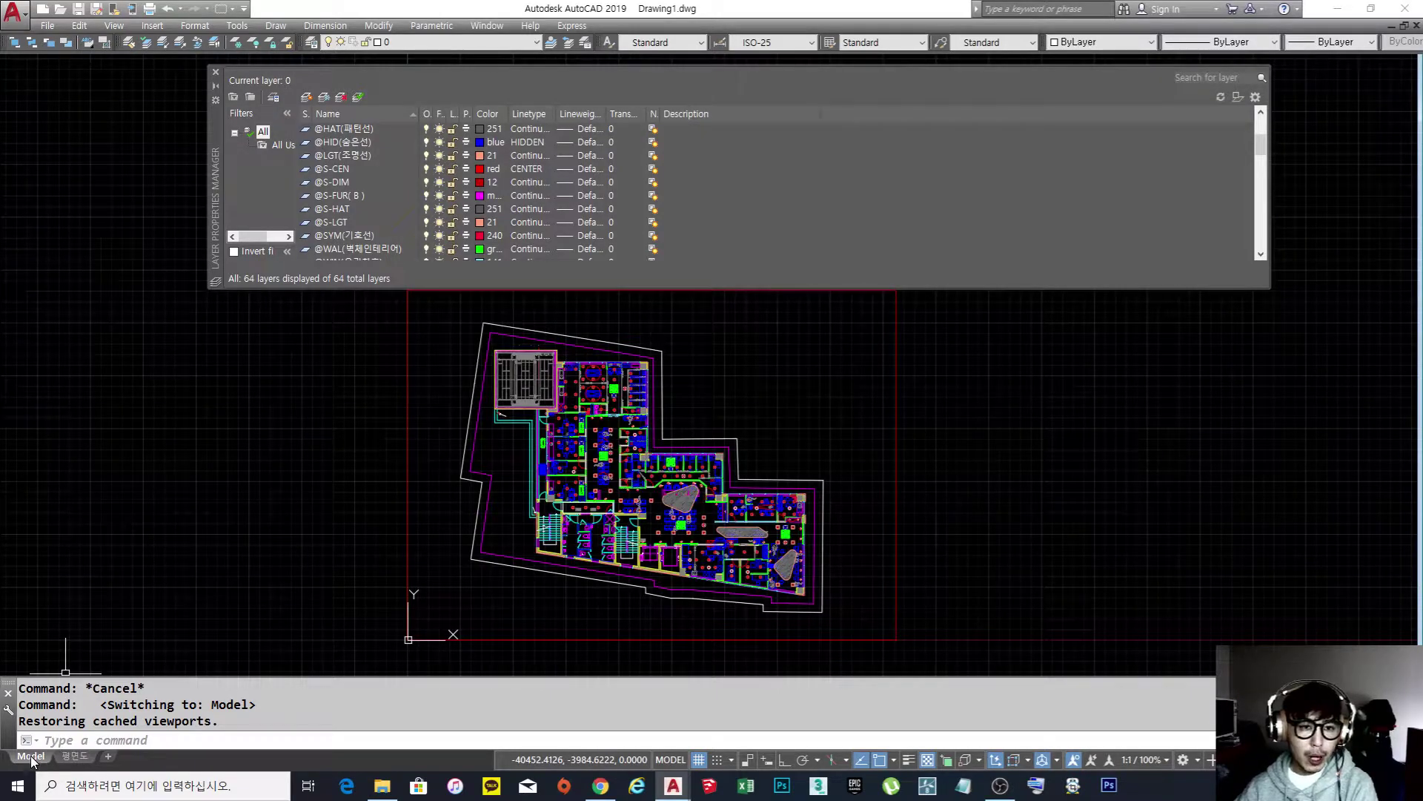
Alternate between model space and the 평면도 sheet to compare which layer property columns each one offers.
click(74, 755)
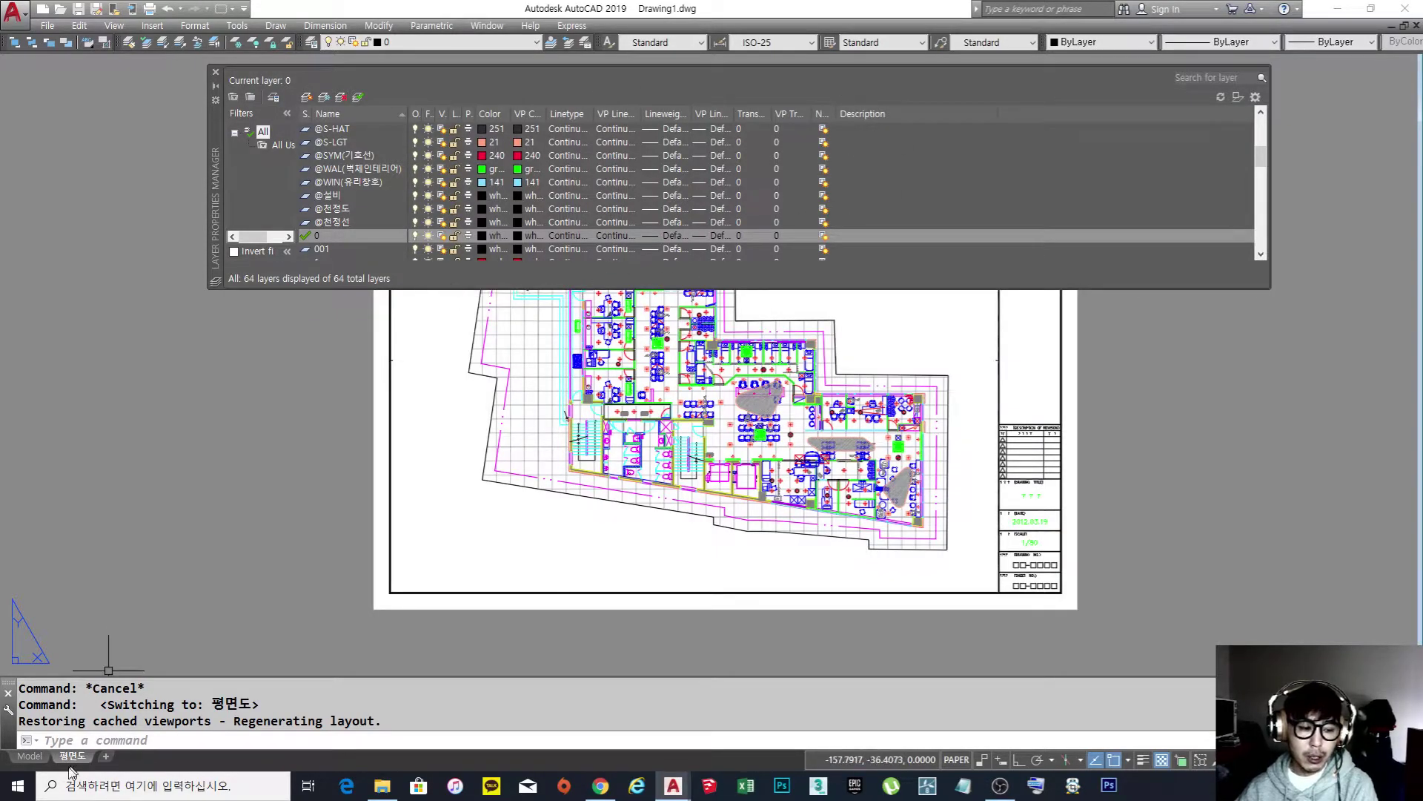
click(28, 756)
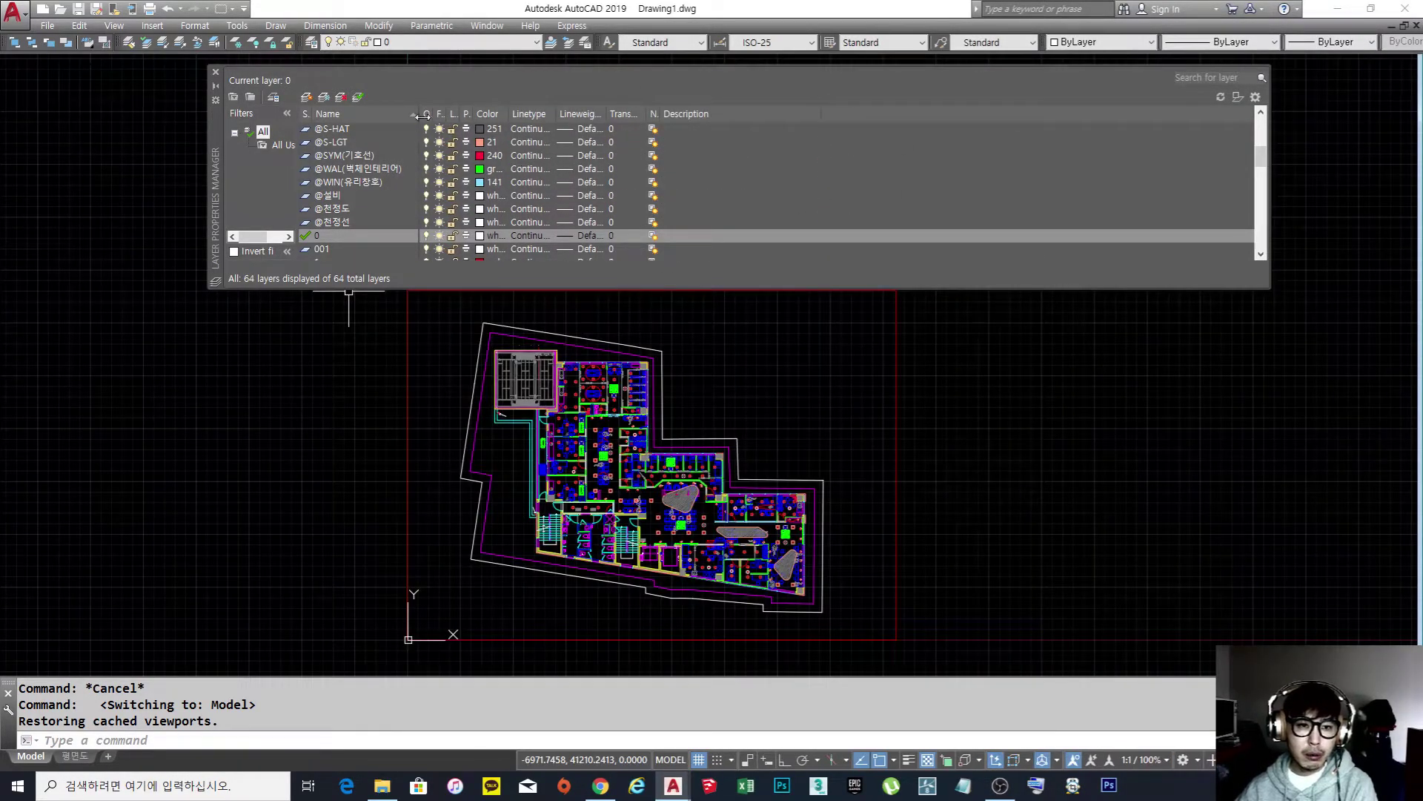
click(71, 756)
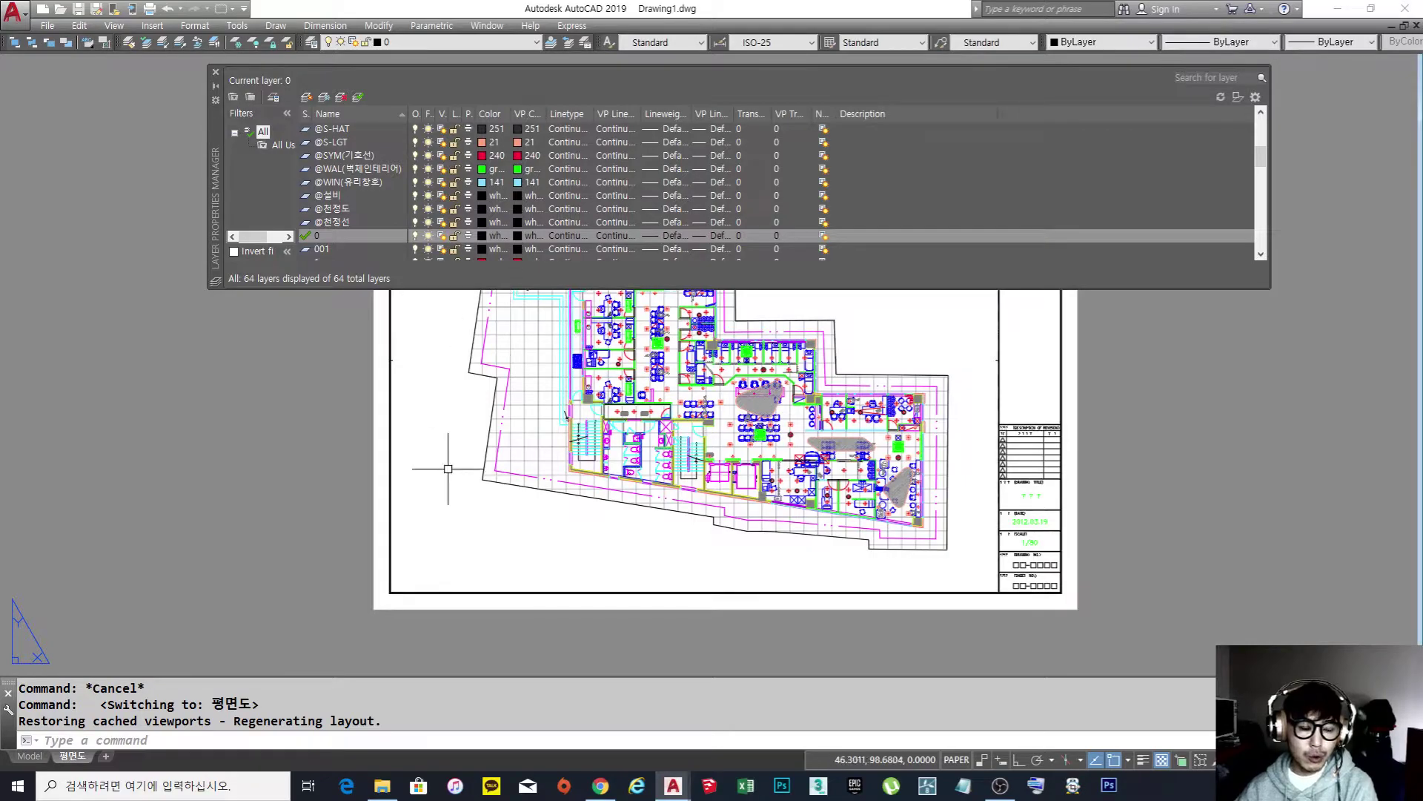
click(29, 757)
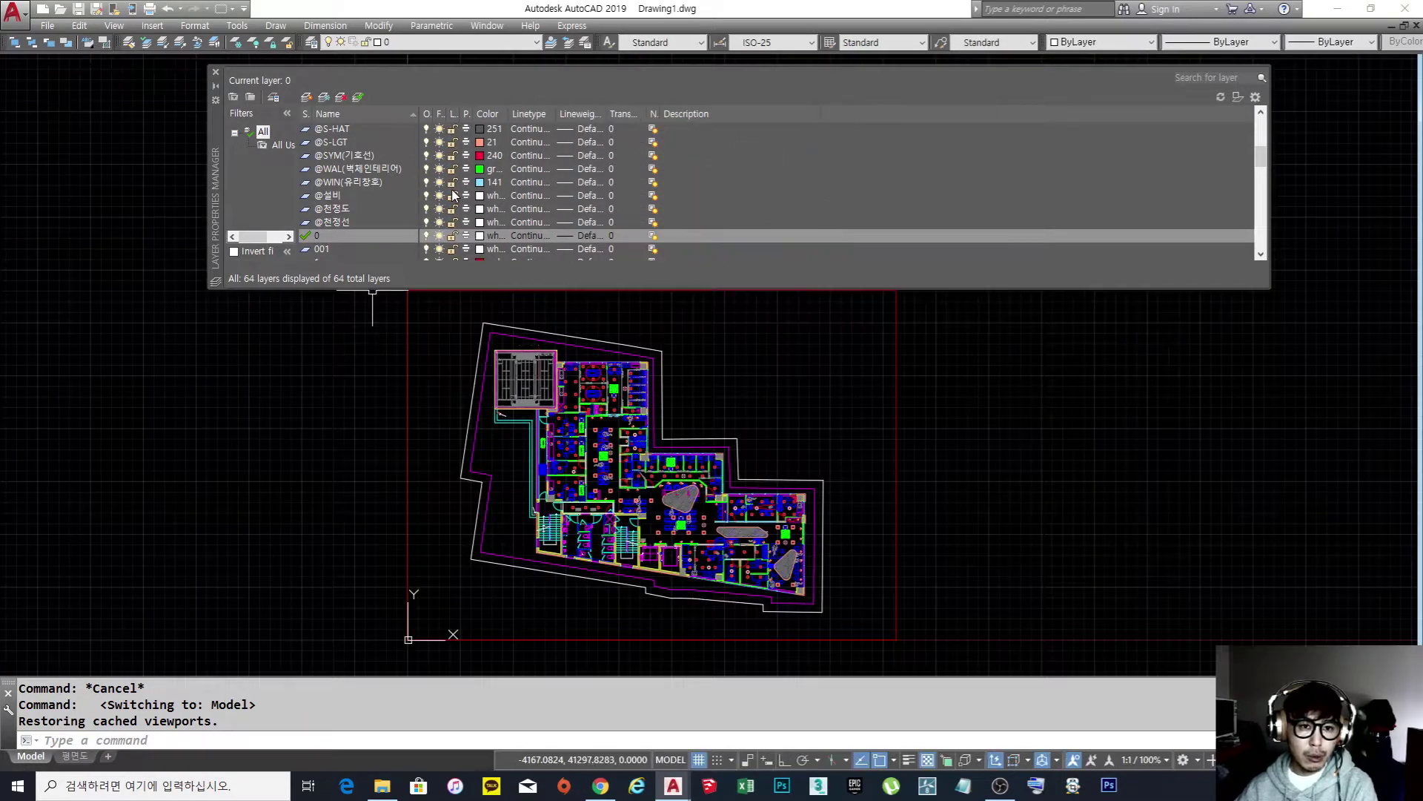
click(74, 756)
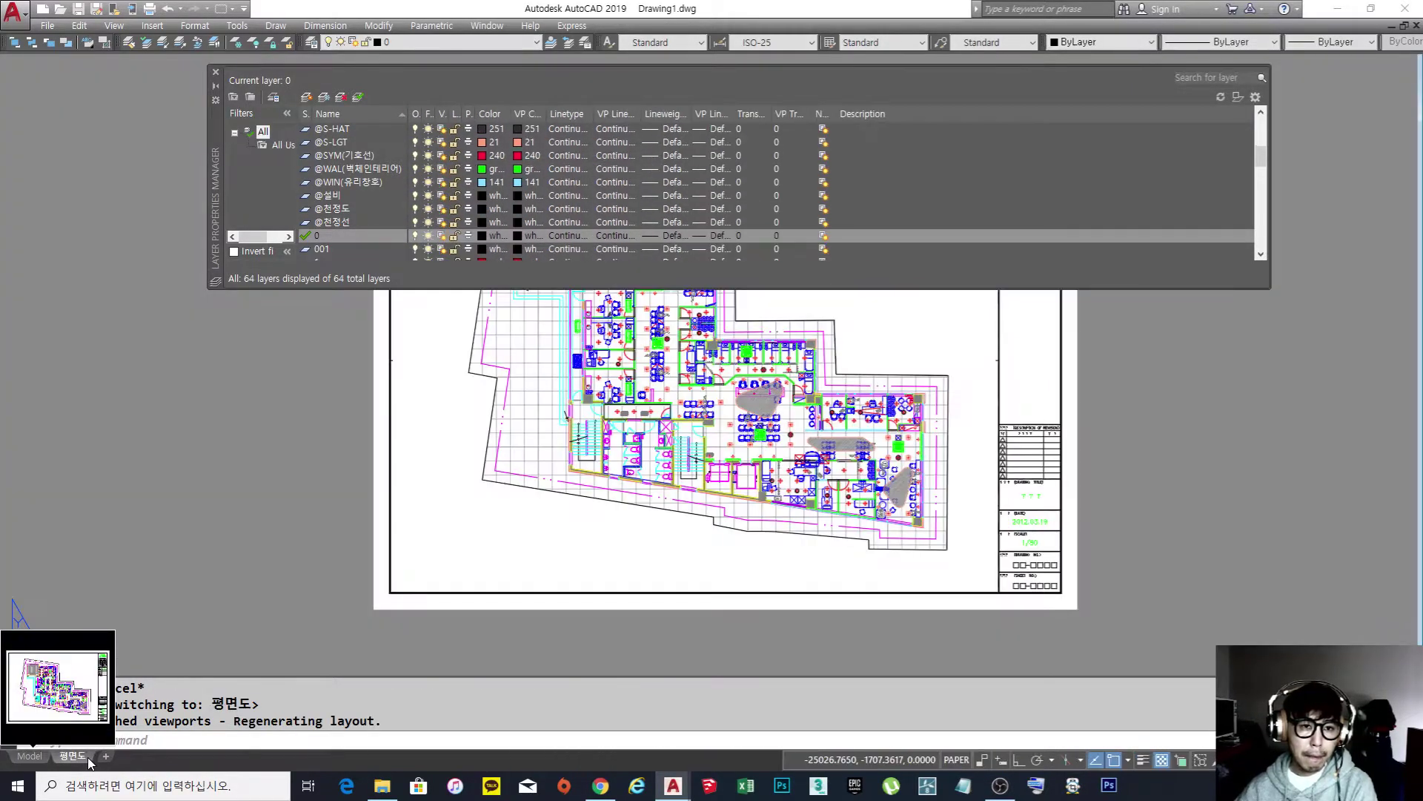
key(ctrl+Page_Up)
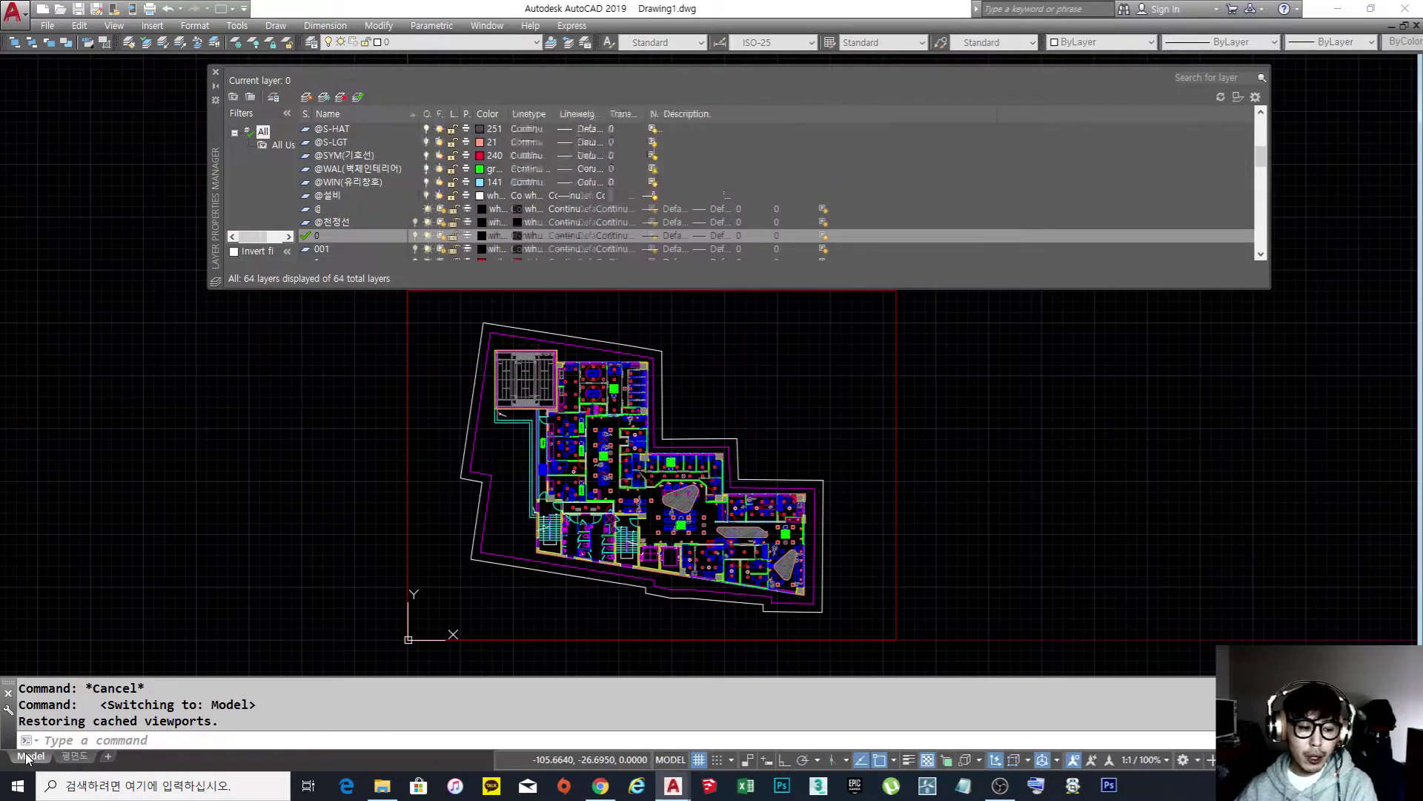
click(75, 758)
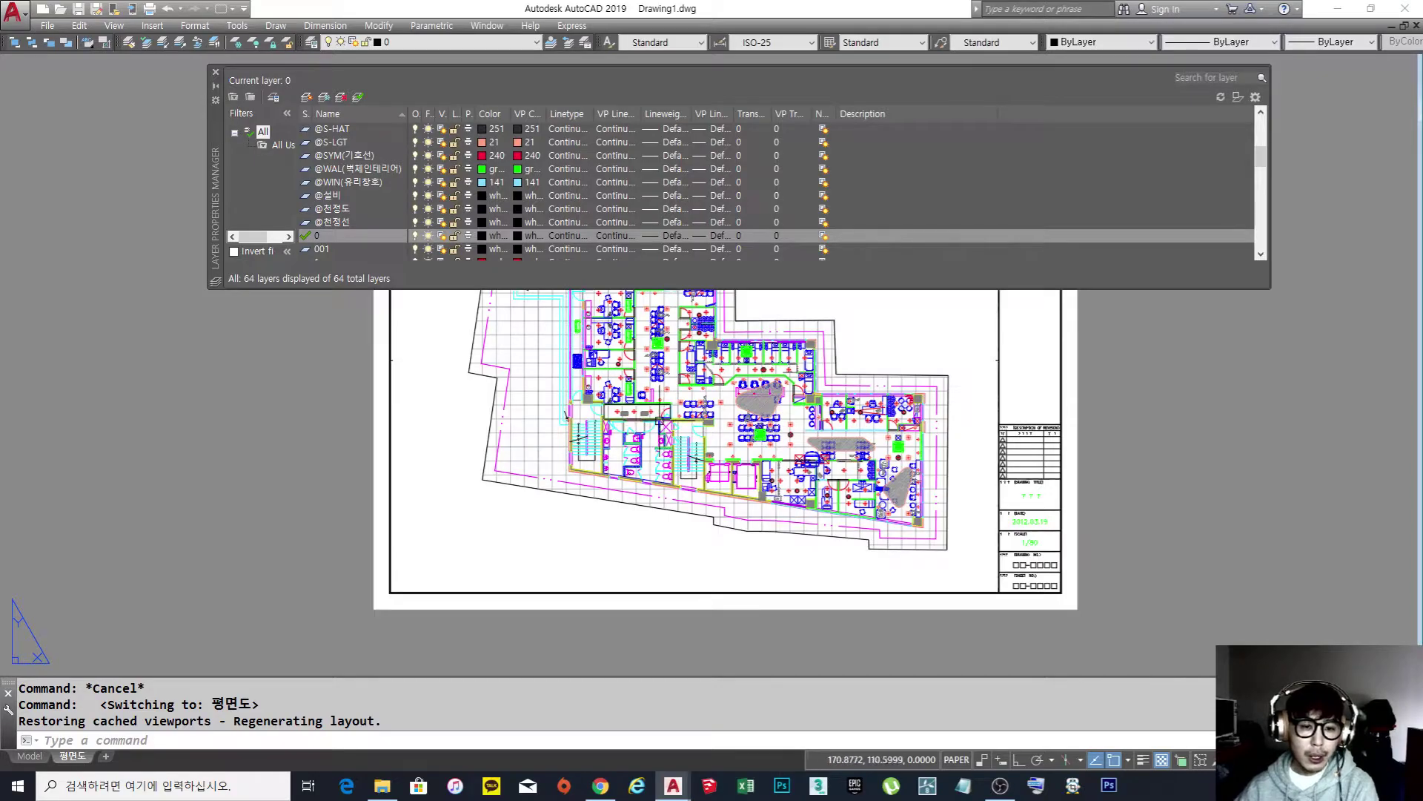
middle_drag(657, 376, 648, 430)
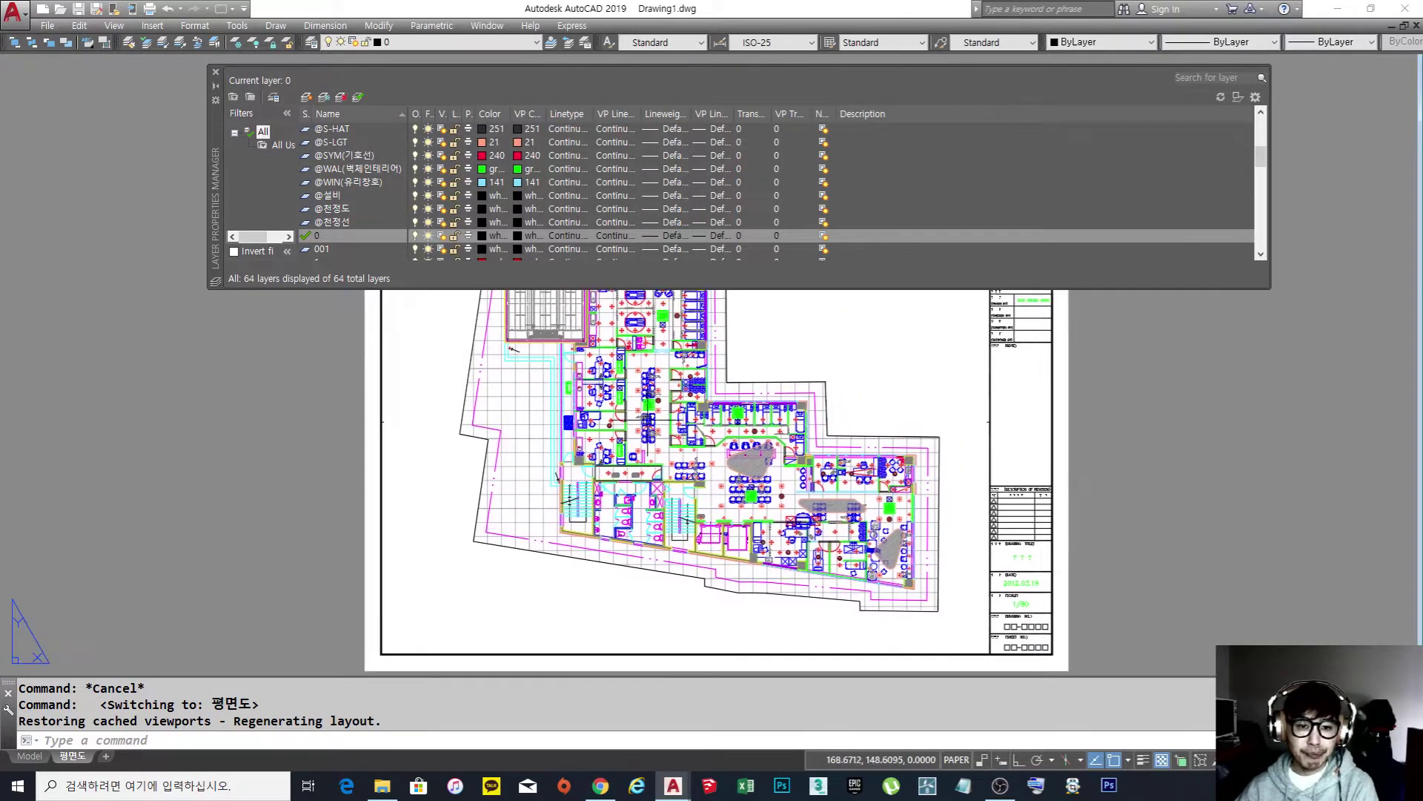
scroll(644, 415, down, 3)
middle_drag(668, 383, 651, 424)
scroll(652, 424, up, 4)
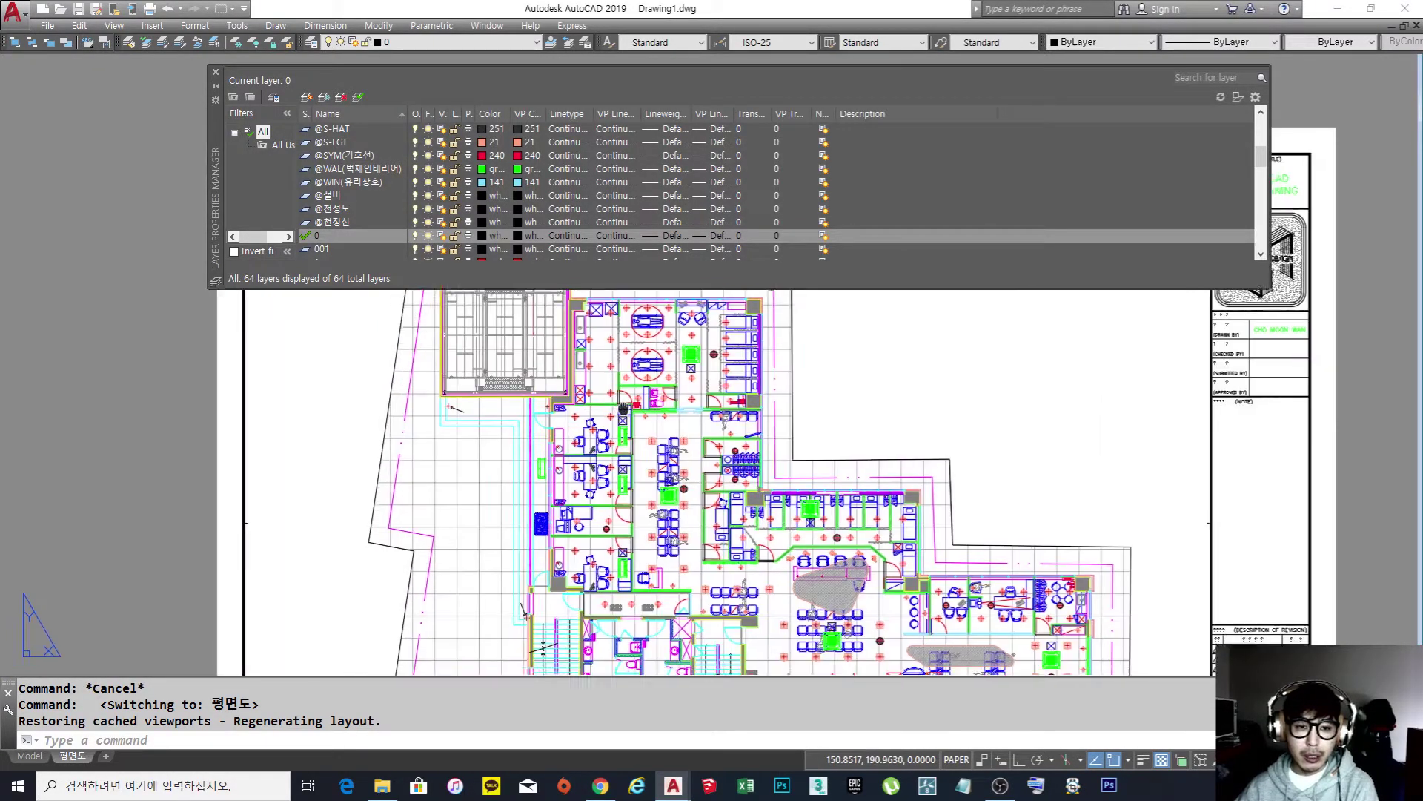
scroll(650, 396, down, 3)
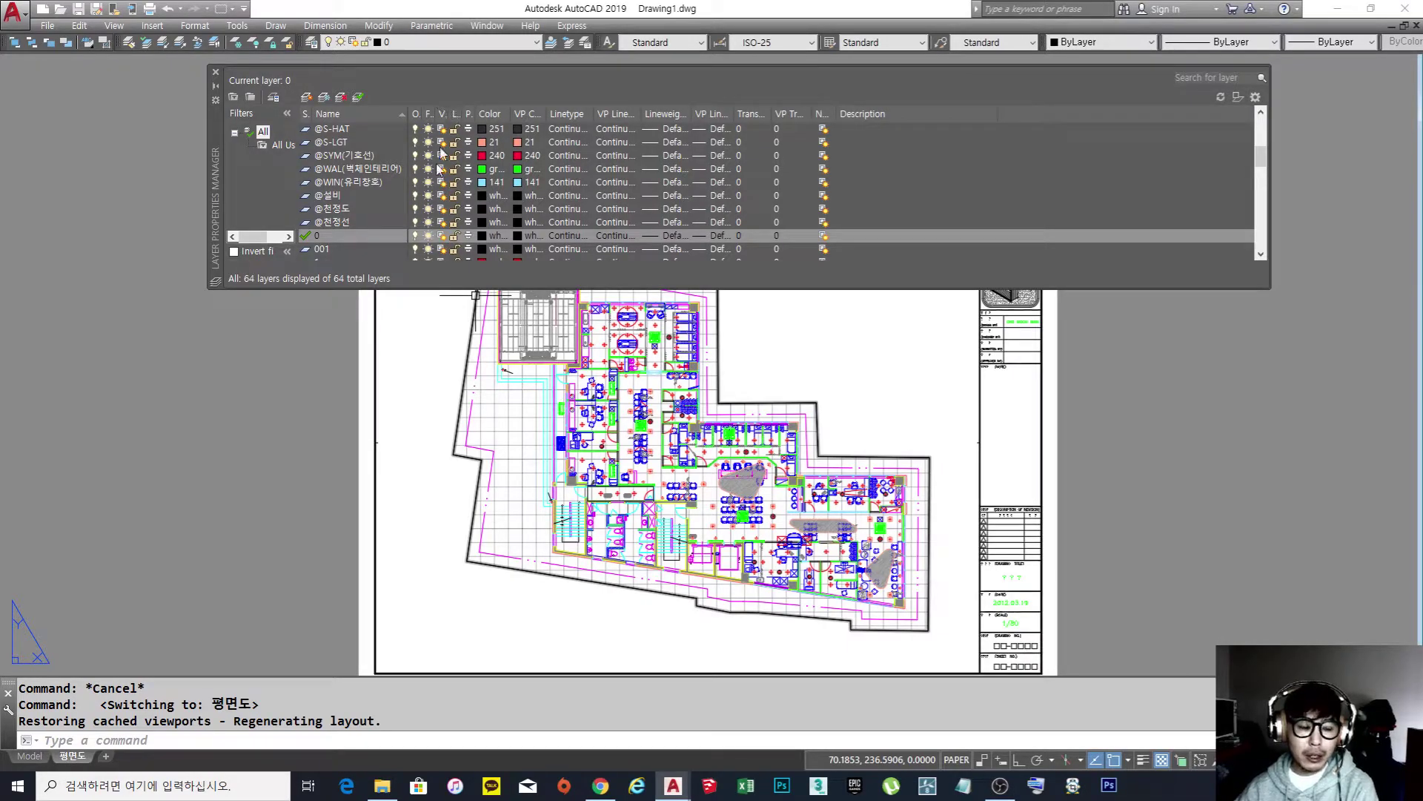
Compare model space once more, return to the 평면도 sheet and widen the VP Freeze column to show its full heading.
click(30, 756)
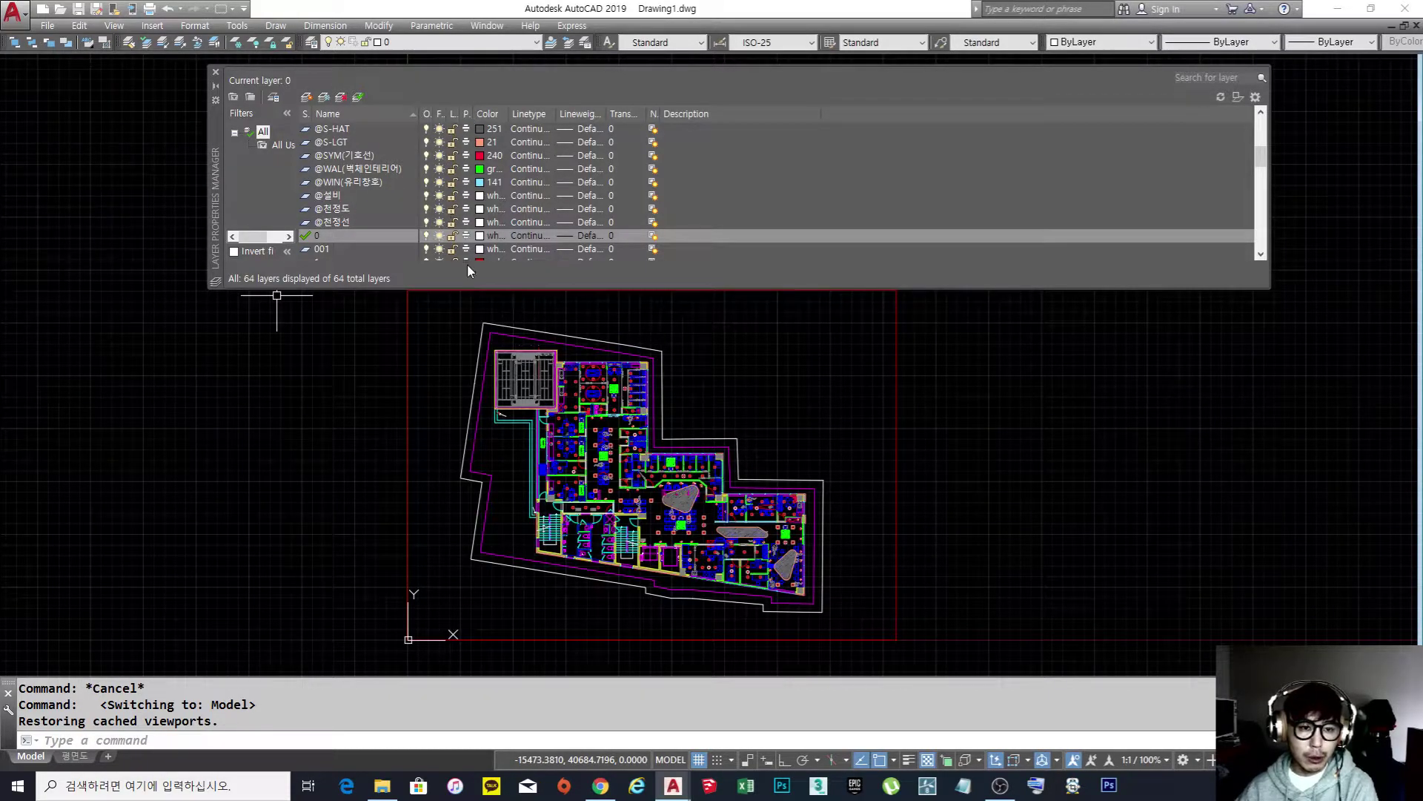
click(86, 689)
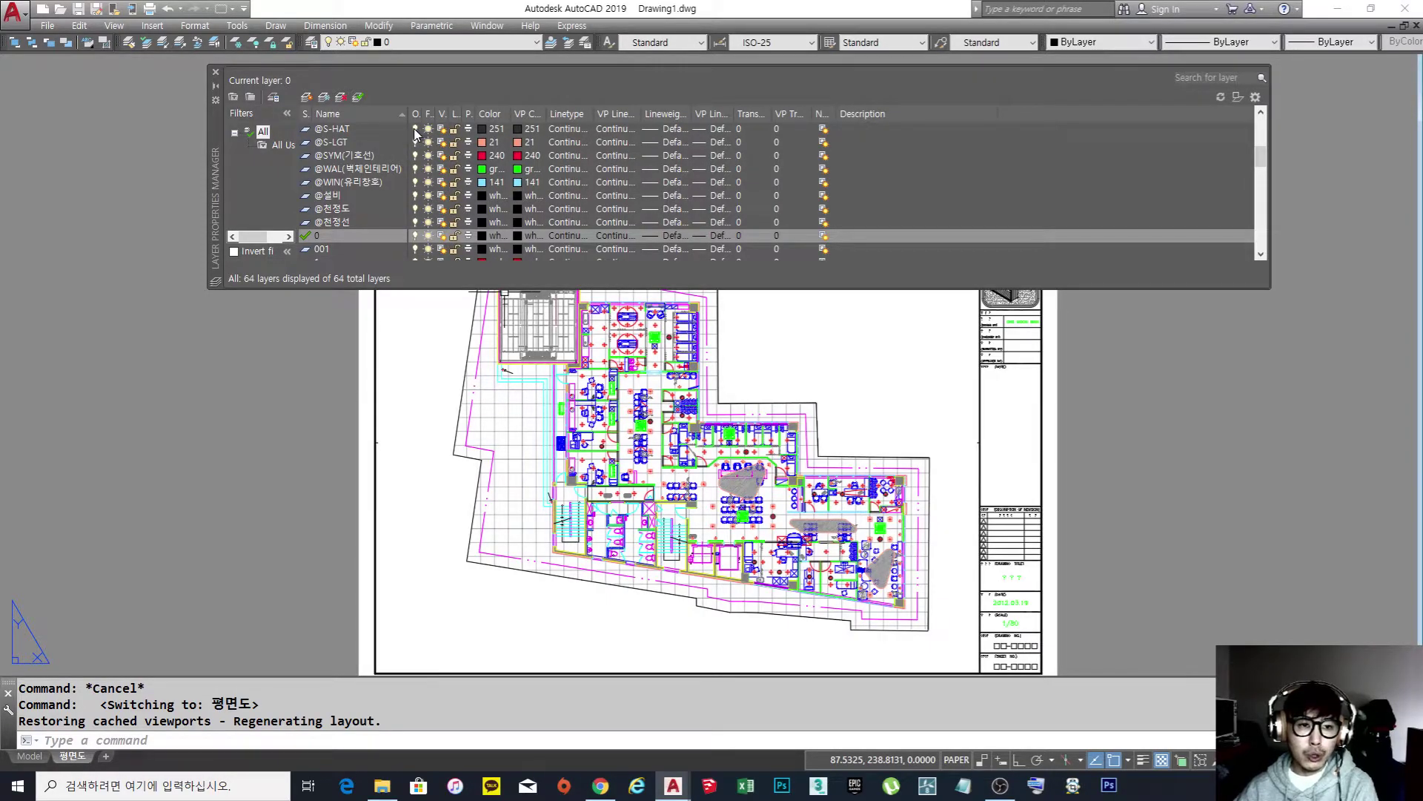
double_click(450, 113)
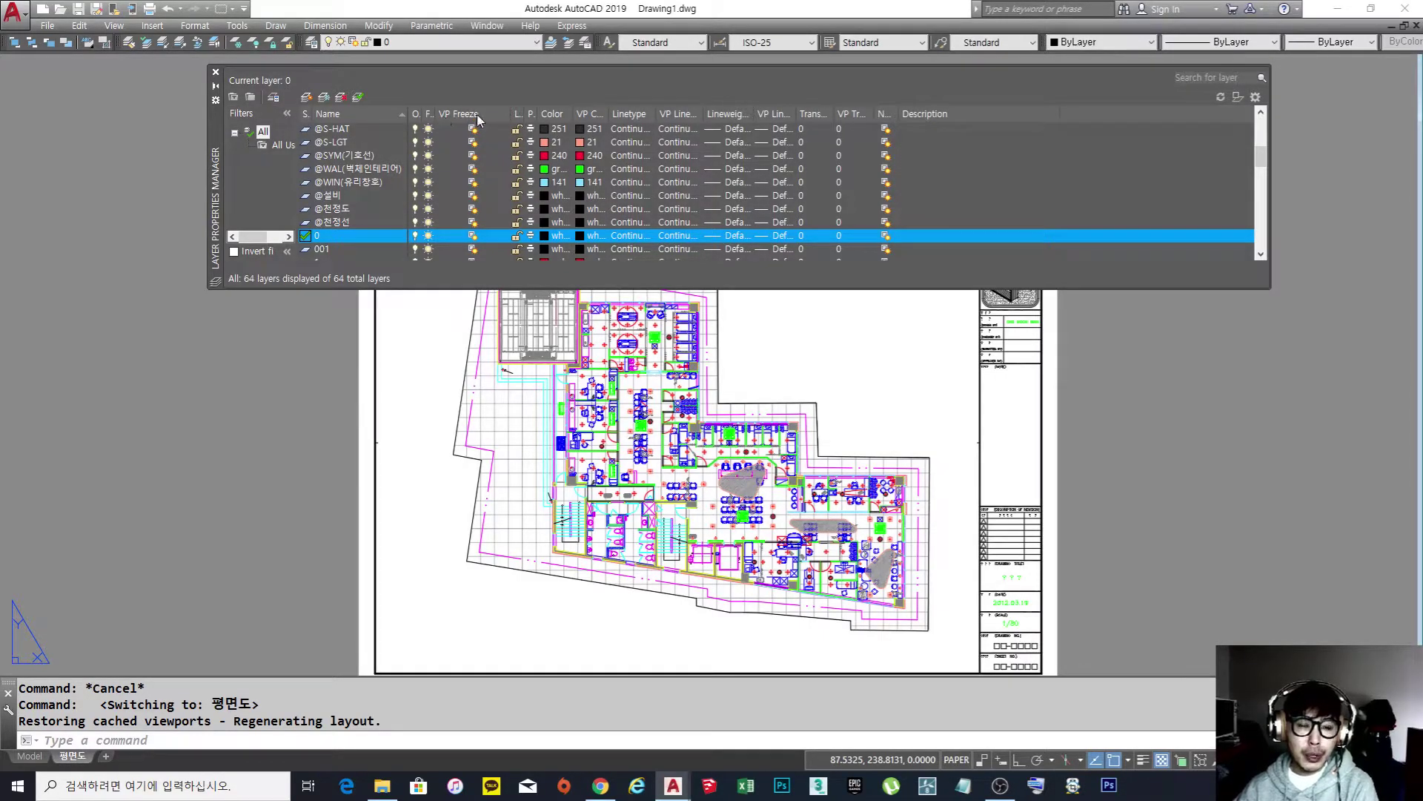
scroll(823, 379, up, 1)
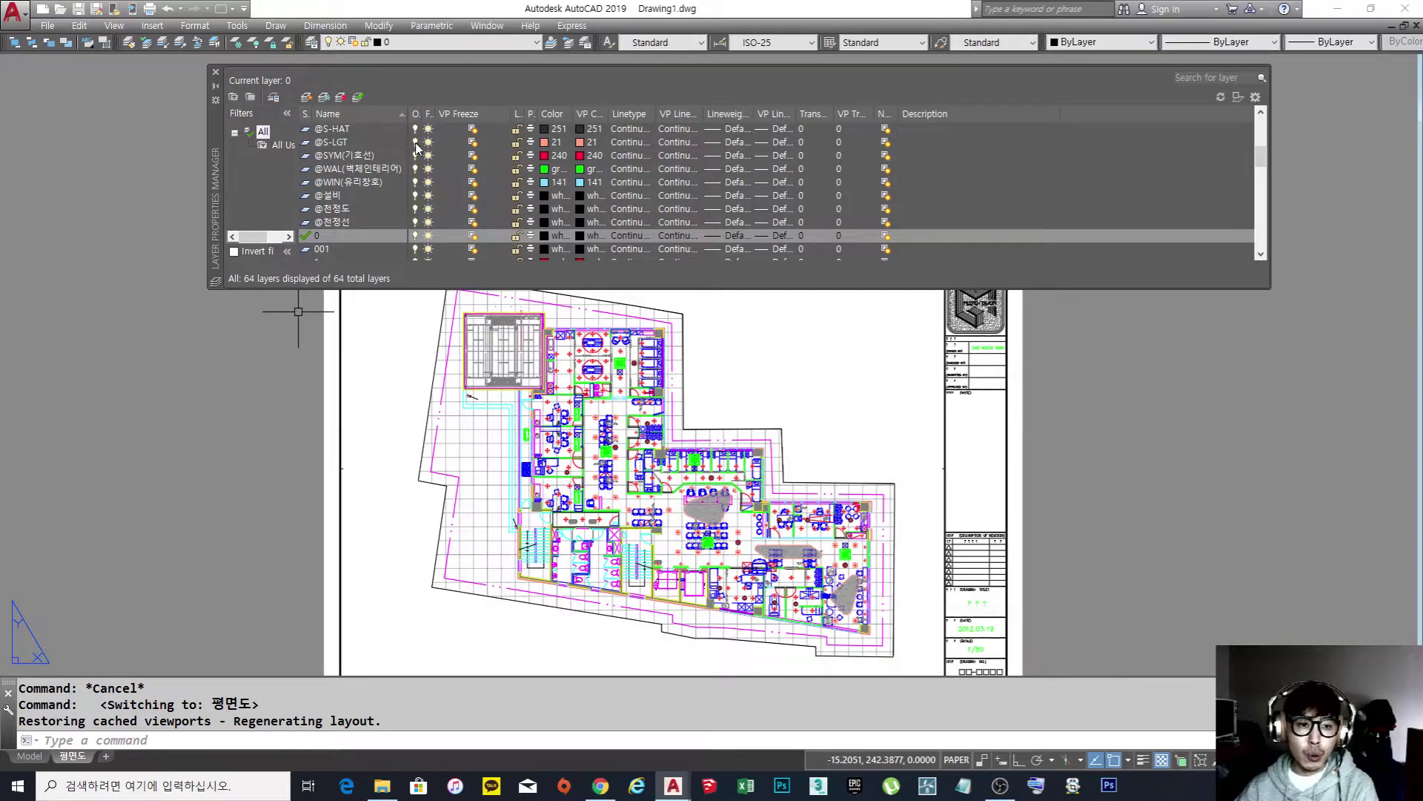
scroll(420, 207, up, 5)
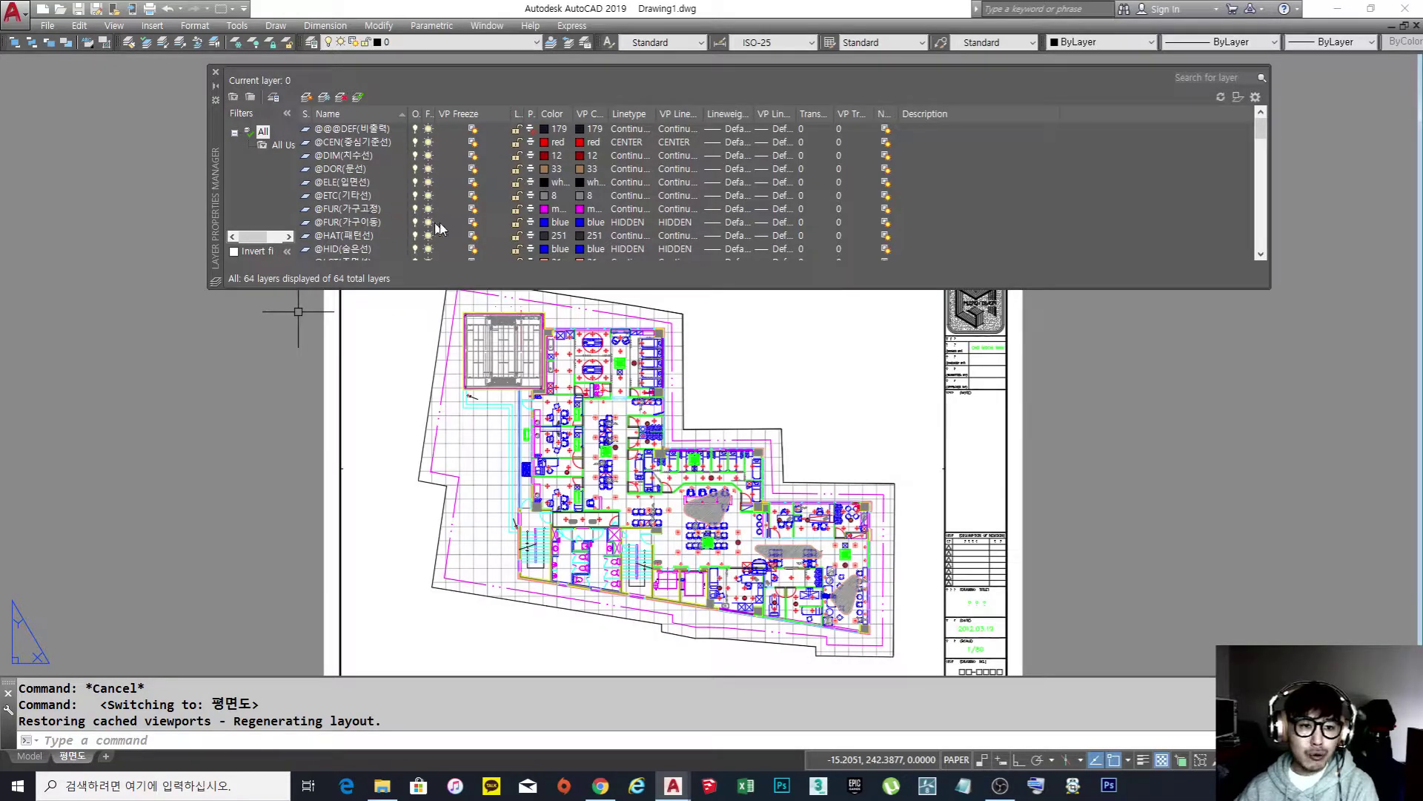
scroll(562, 414, up, 6)
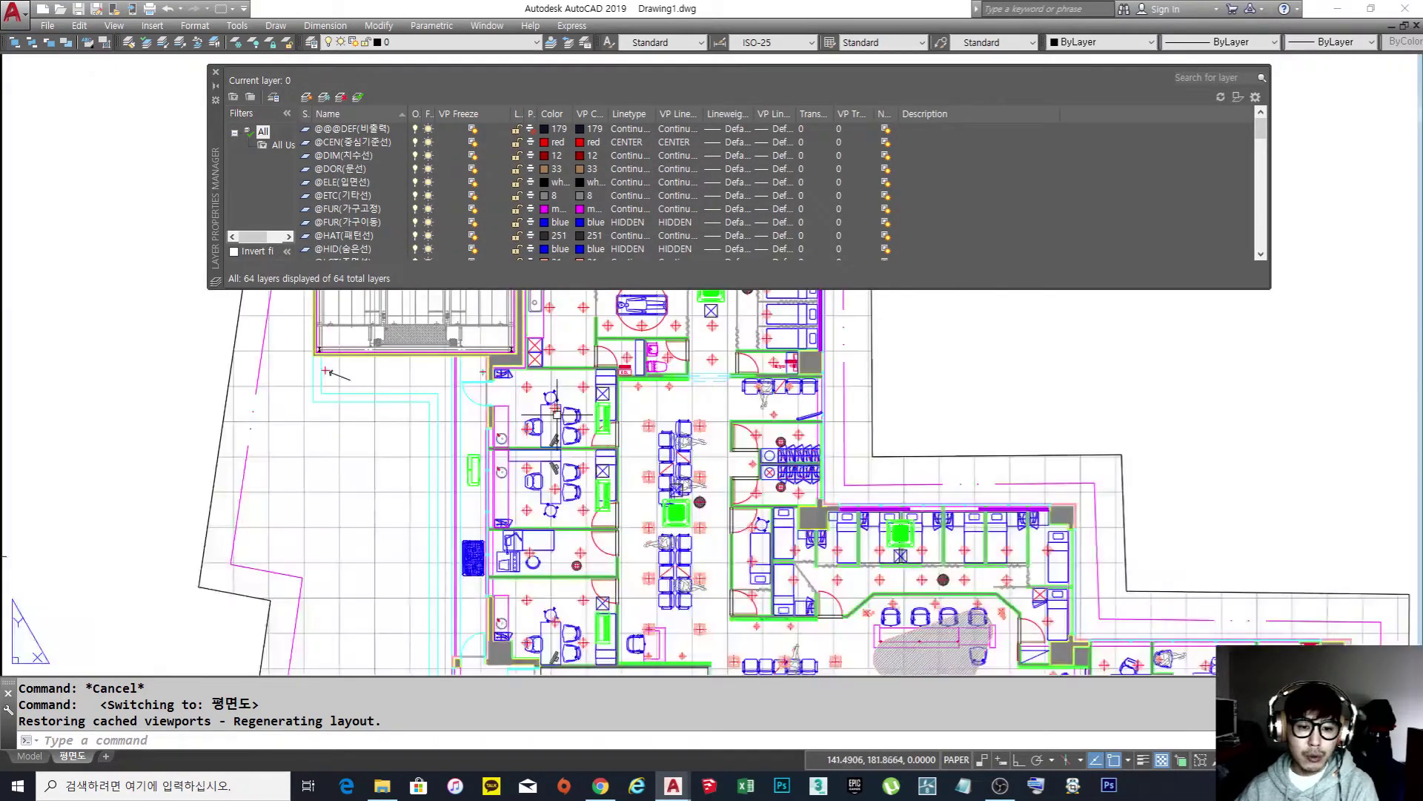
scroll(557, 417, up, 2)
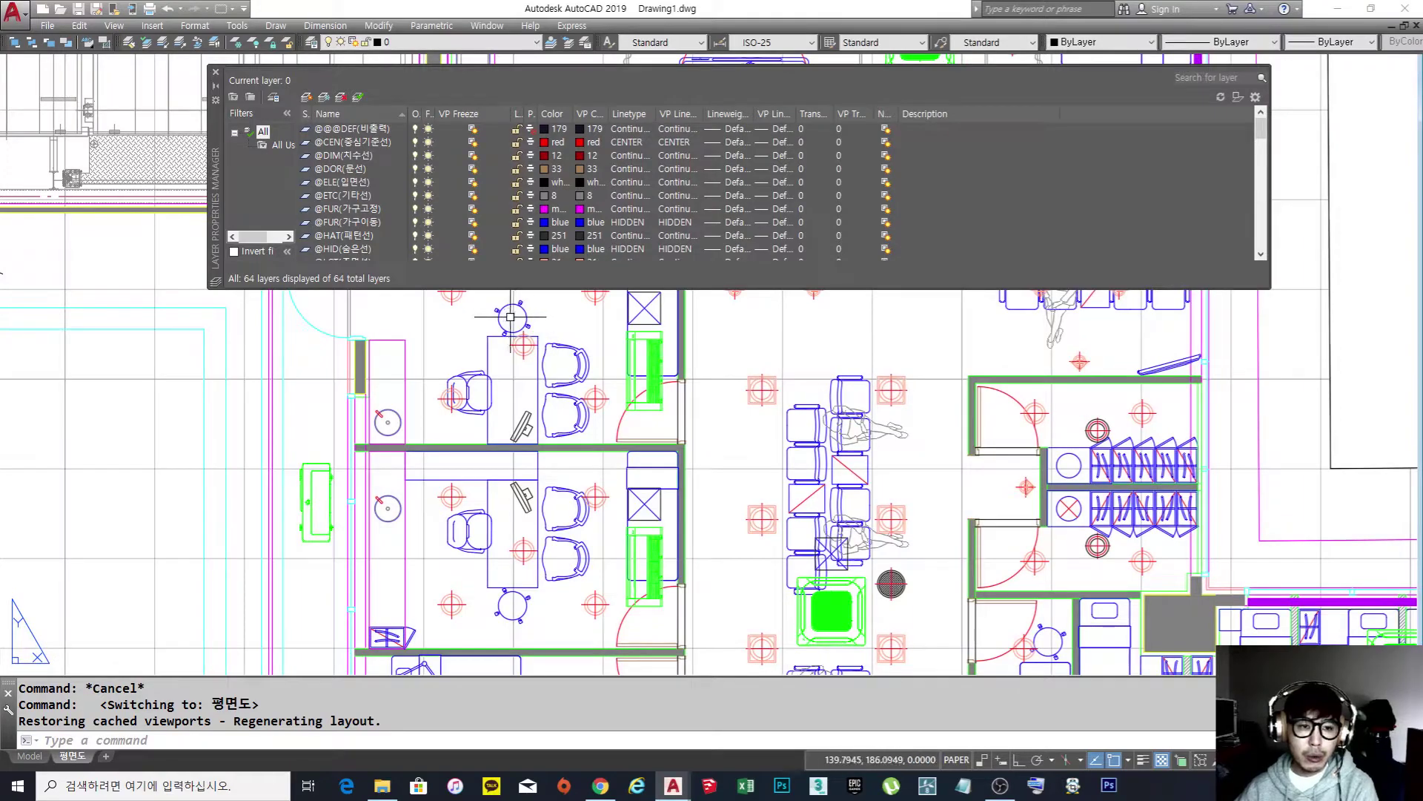
click(429, 222)
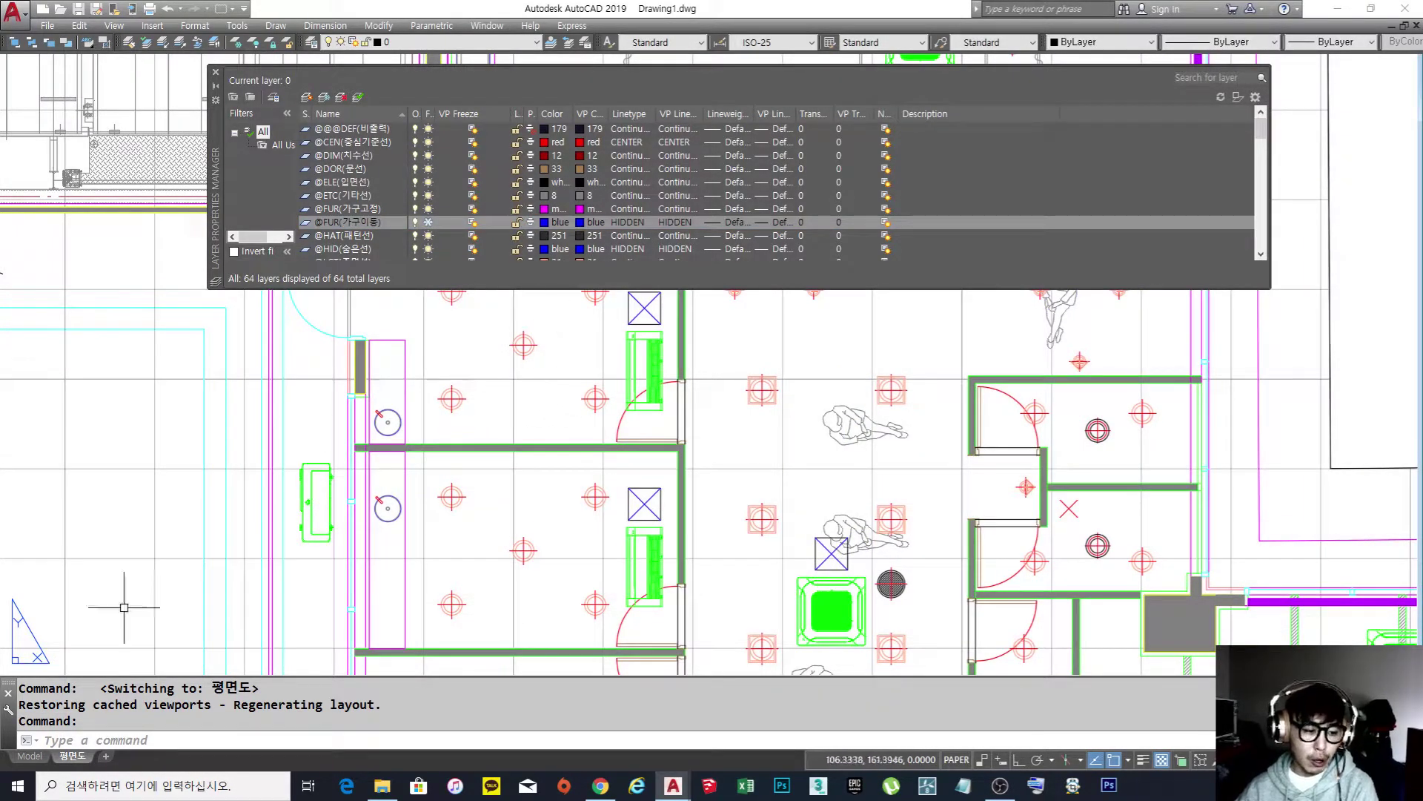
Check in model space how the global layer freeze affects the movable furniture, and return to the 평면도 sheet.
click(29, 755)
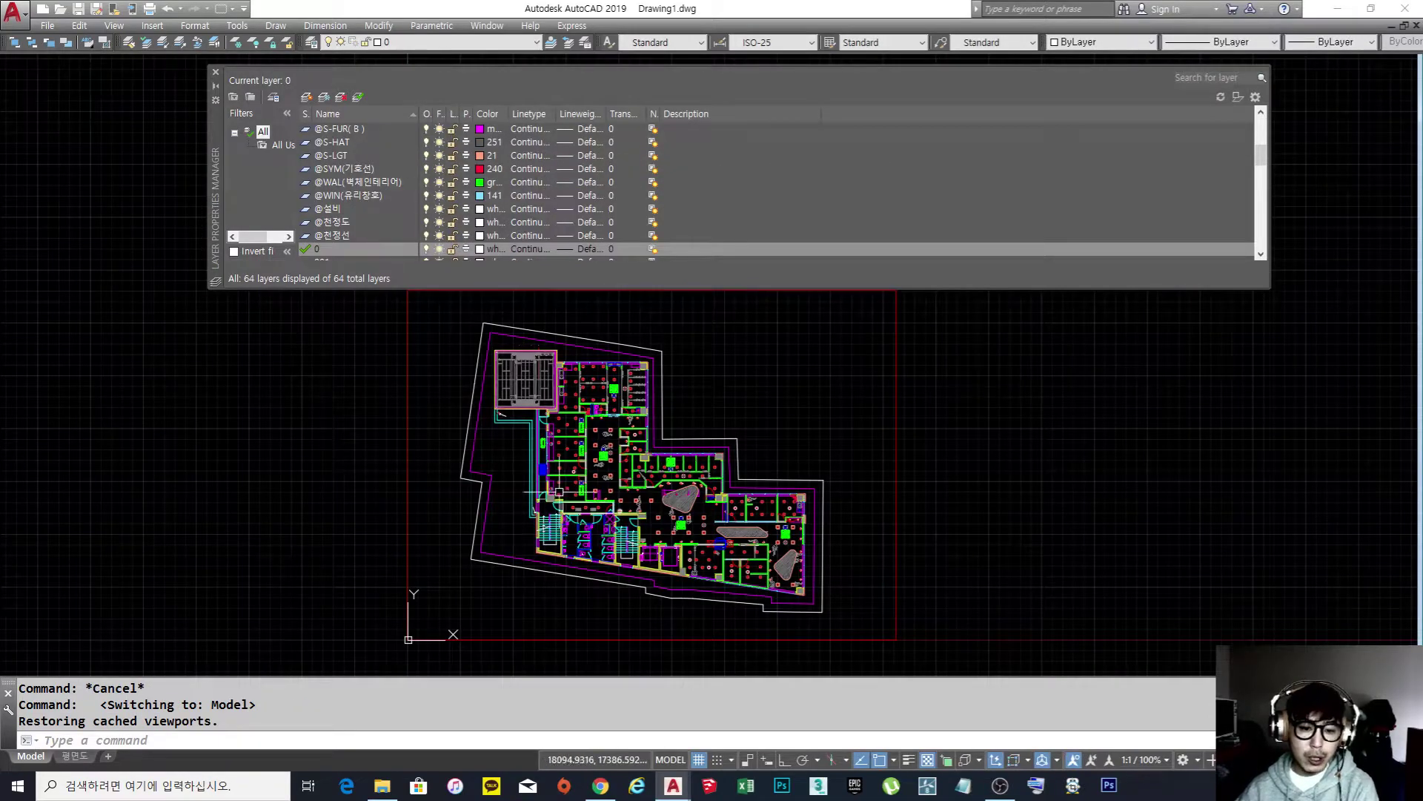
scroll(559, 491, up, 6)
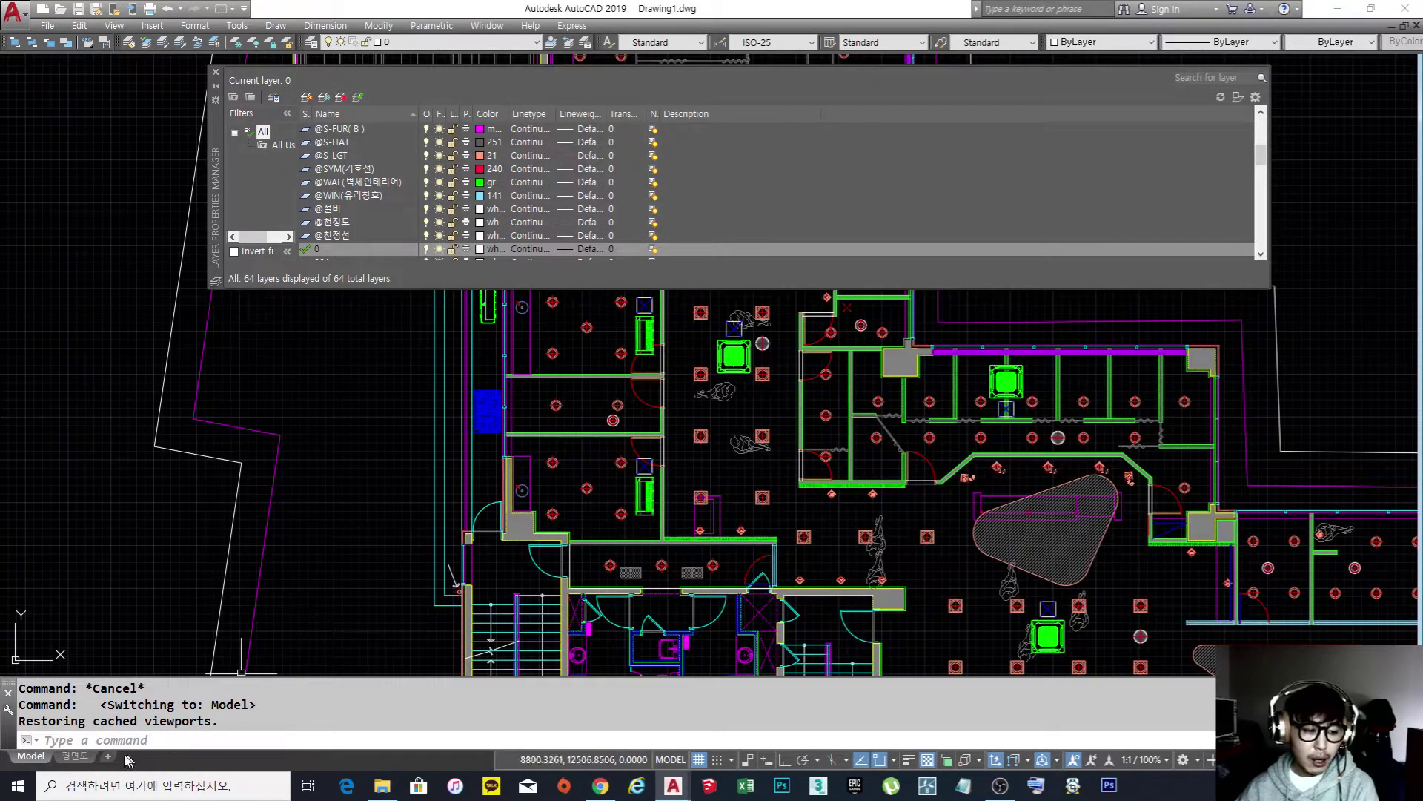
click(74, 756)
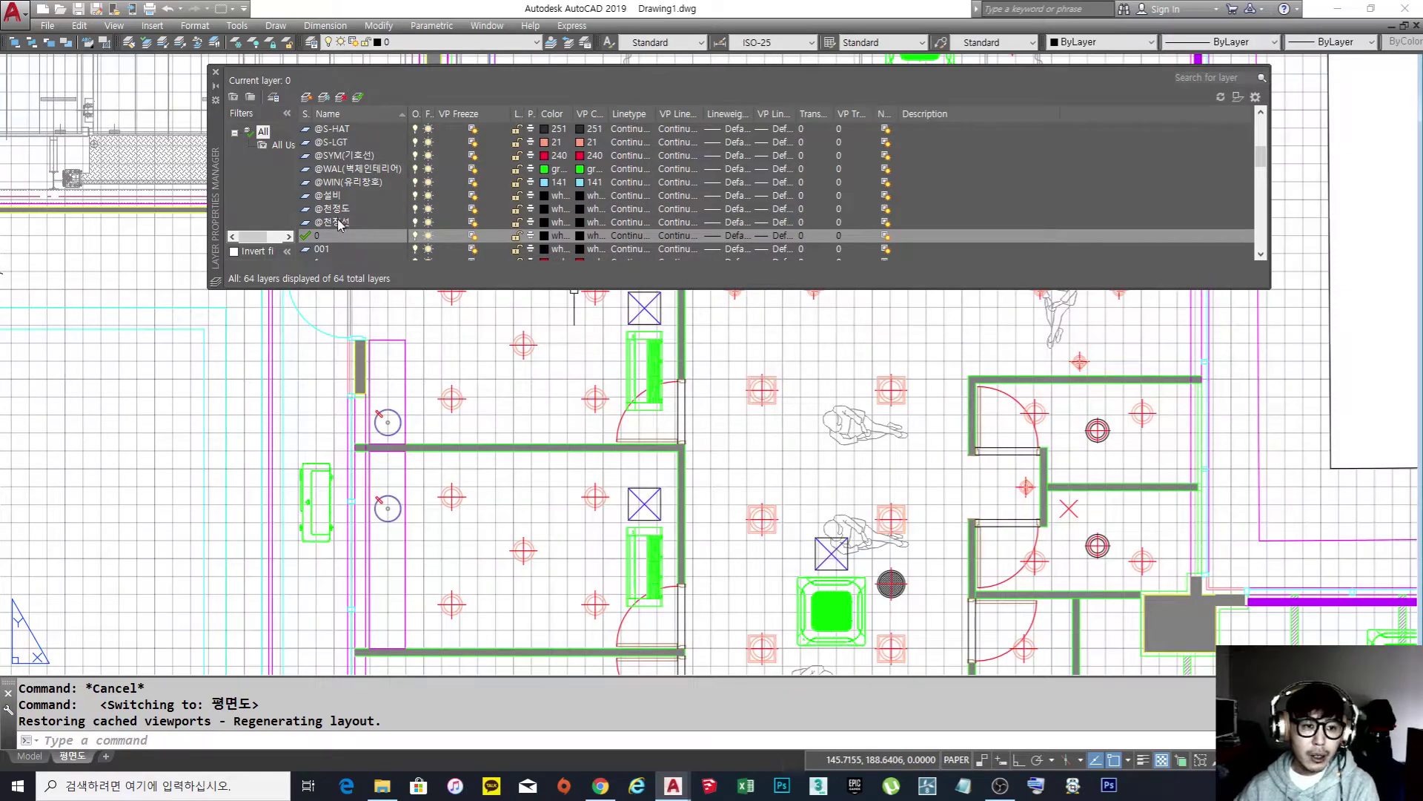
scroll(337, 215, up, 5)
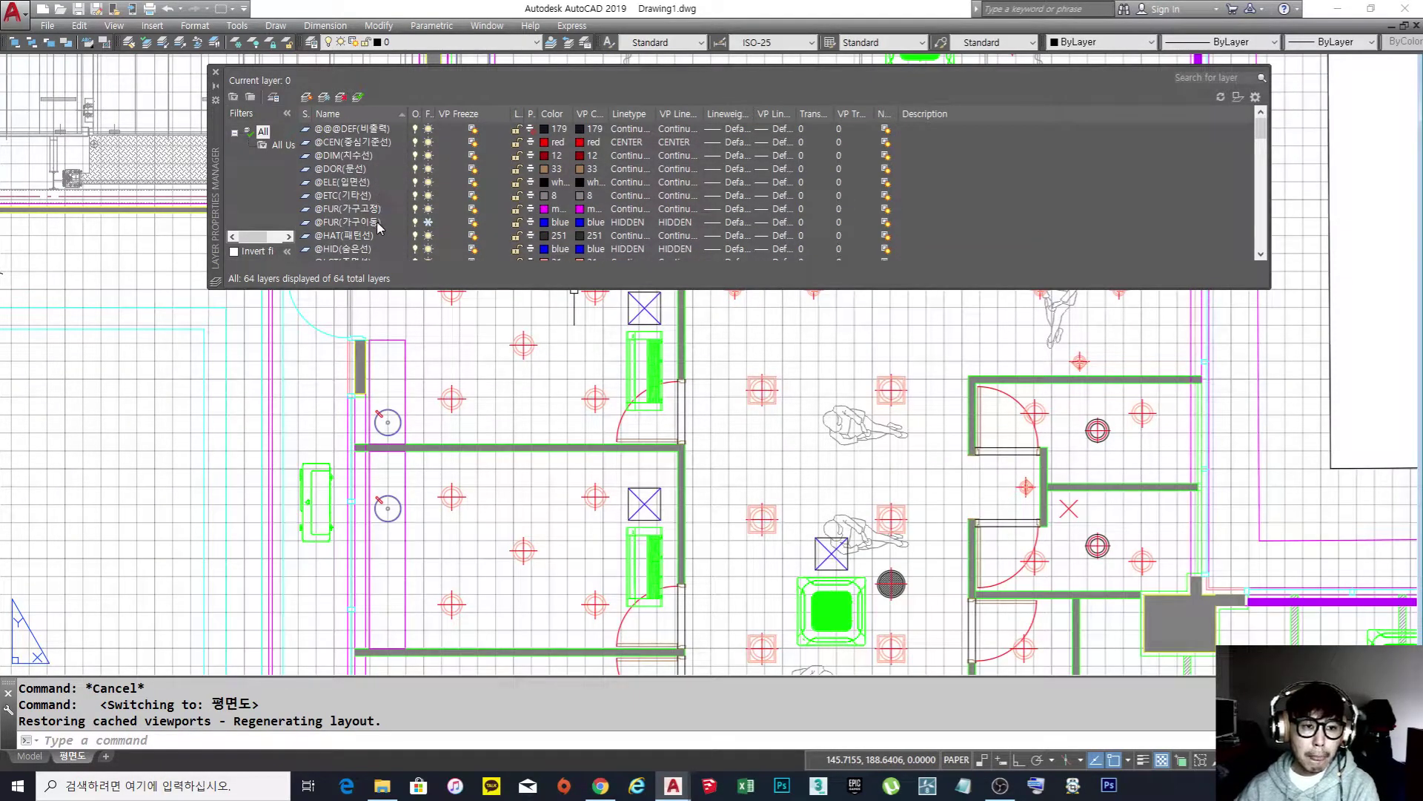
click(382, 224)
click(428, 222)
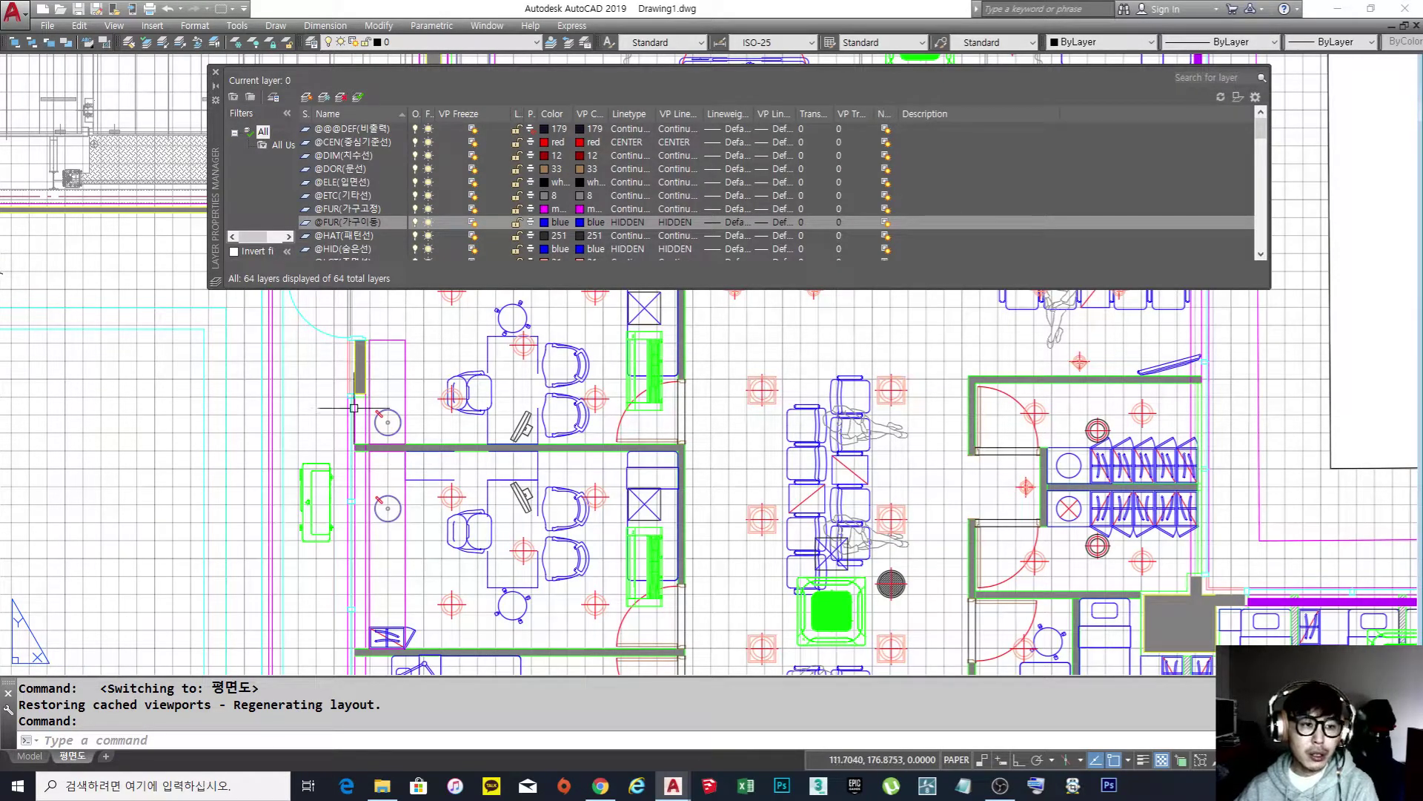
scroll(182, 417, down, 6)
click(177, 444)
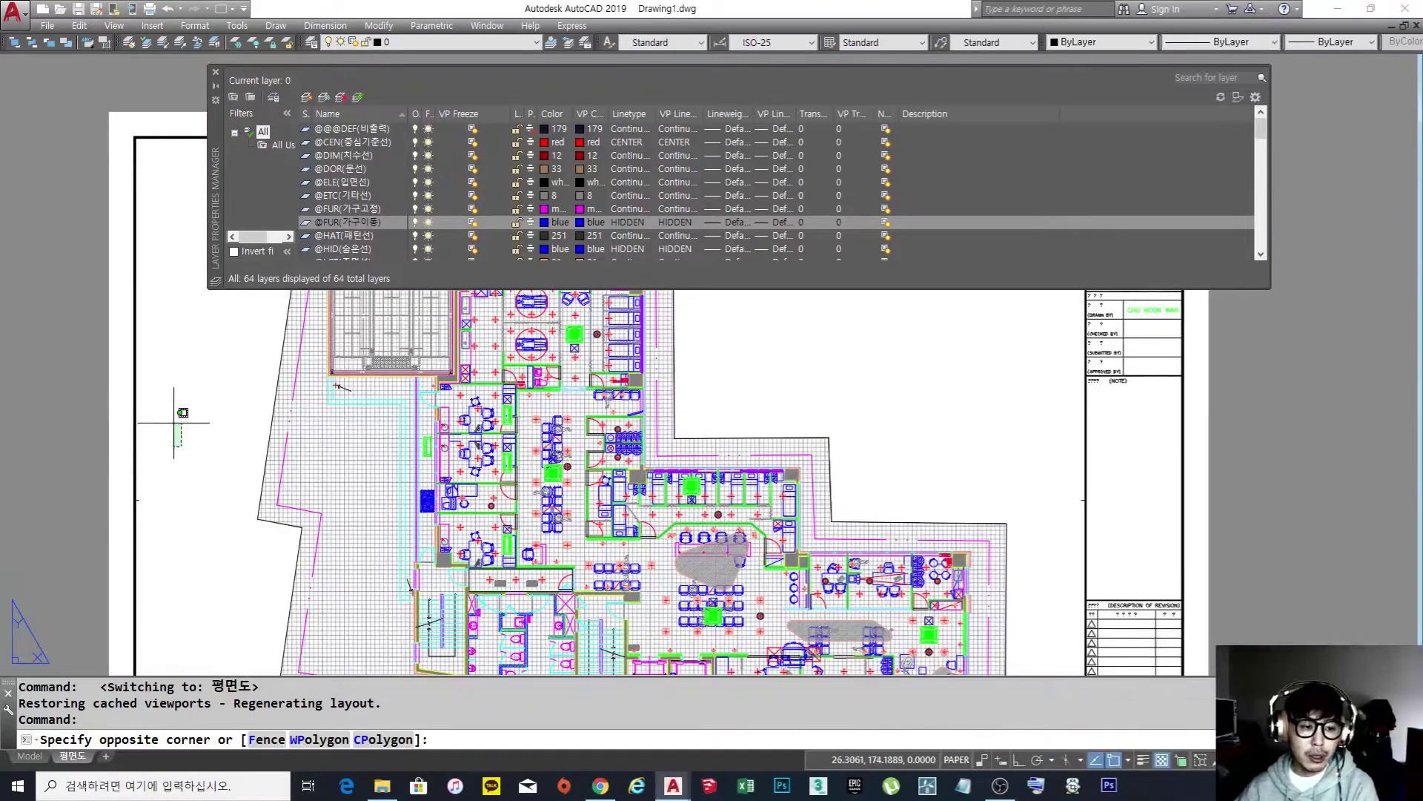
scroll(443, 365, up, 5)
scroll(482, 653, up, 5)
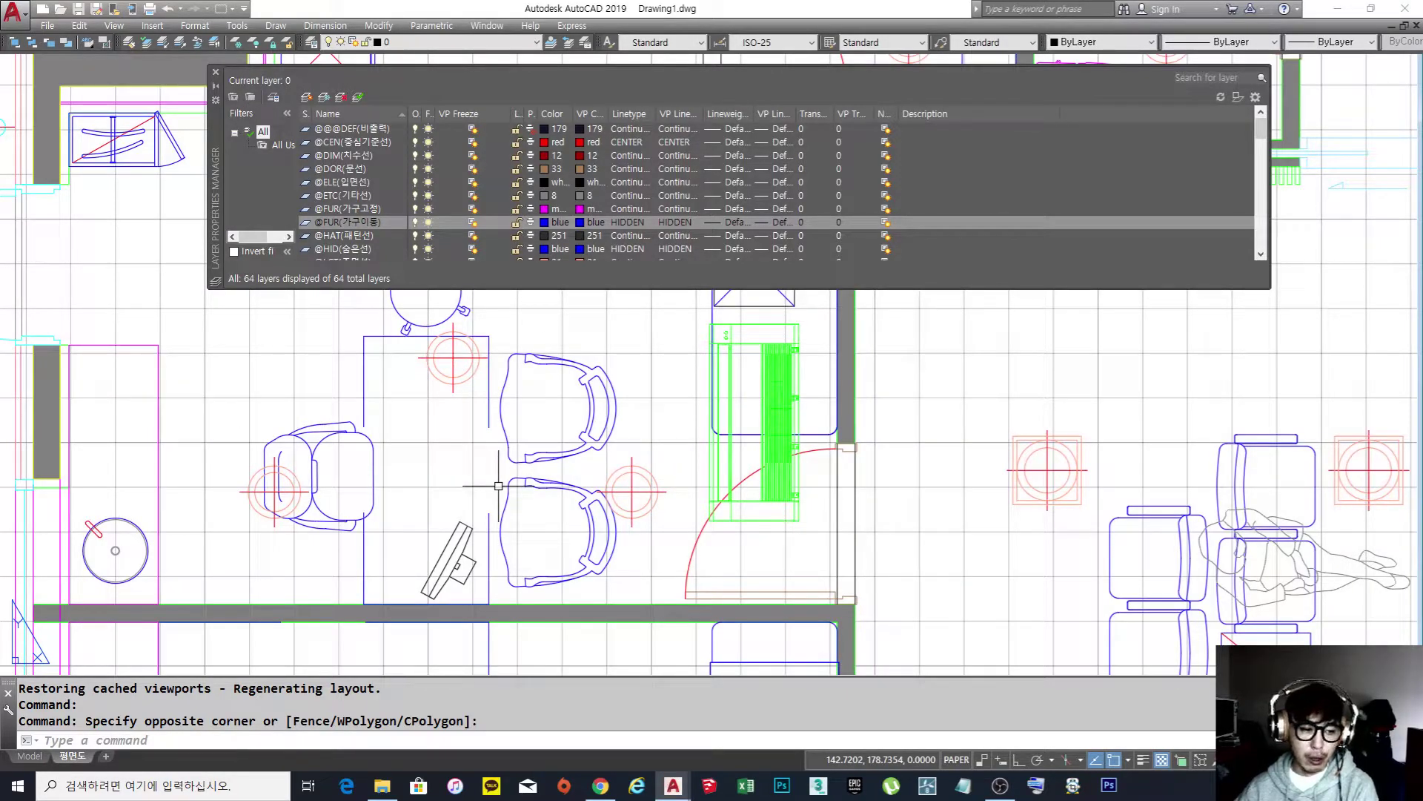
scroll(464, 326, down, 5)
scroll(468, 327, up, 3)
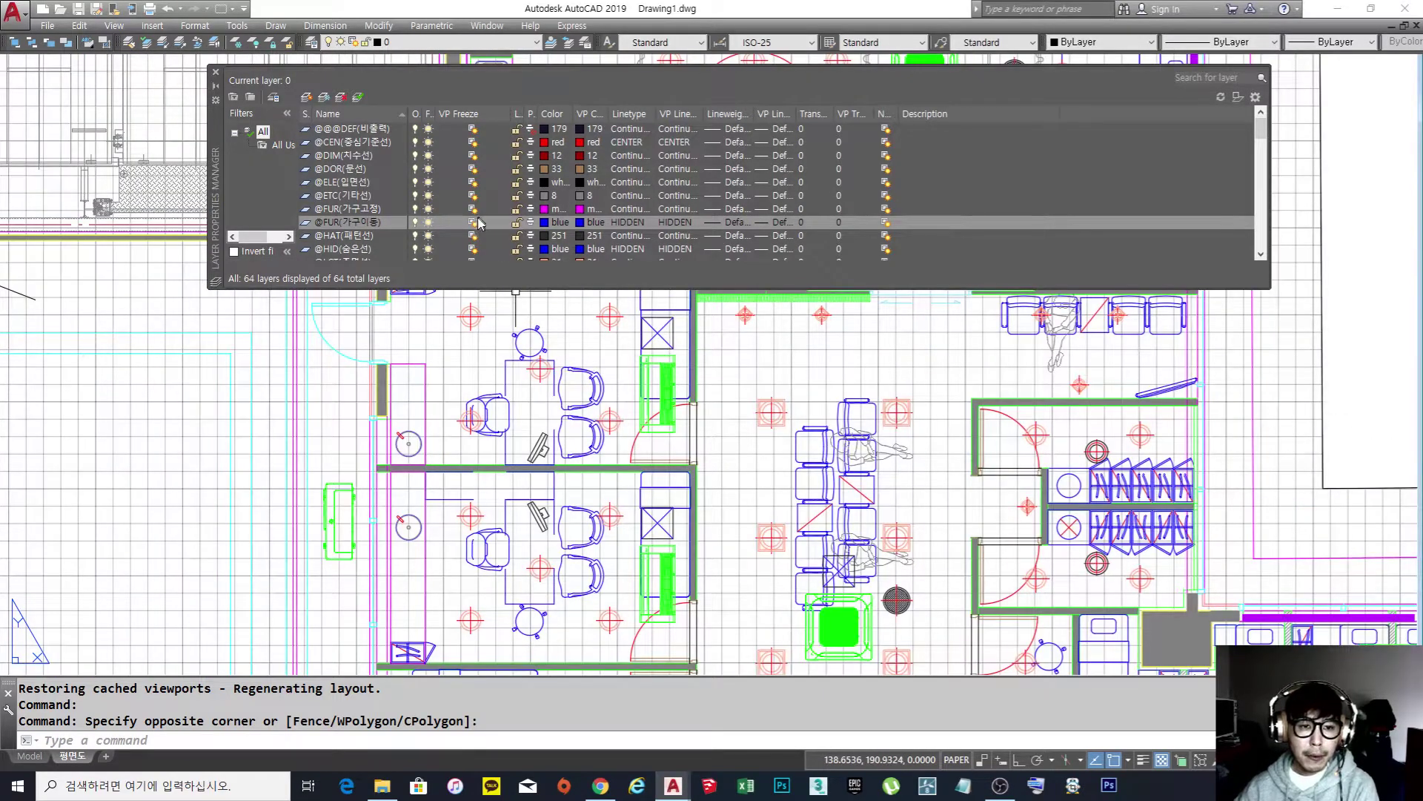
click(475, 225)
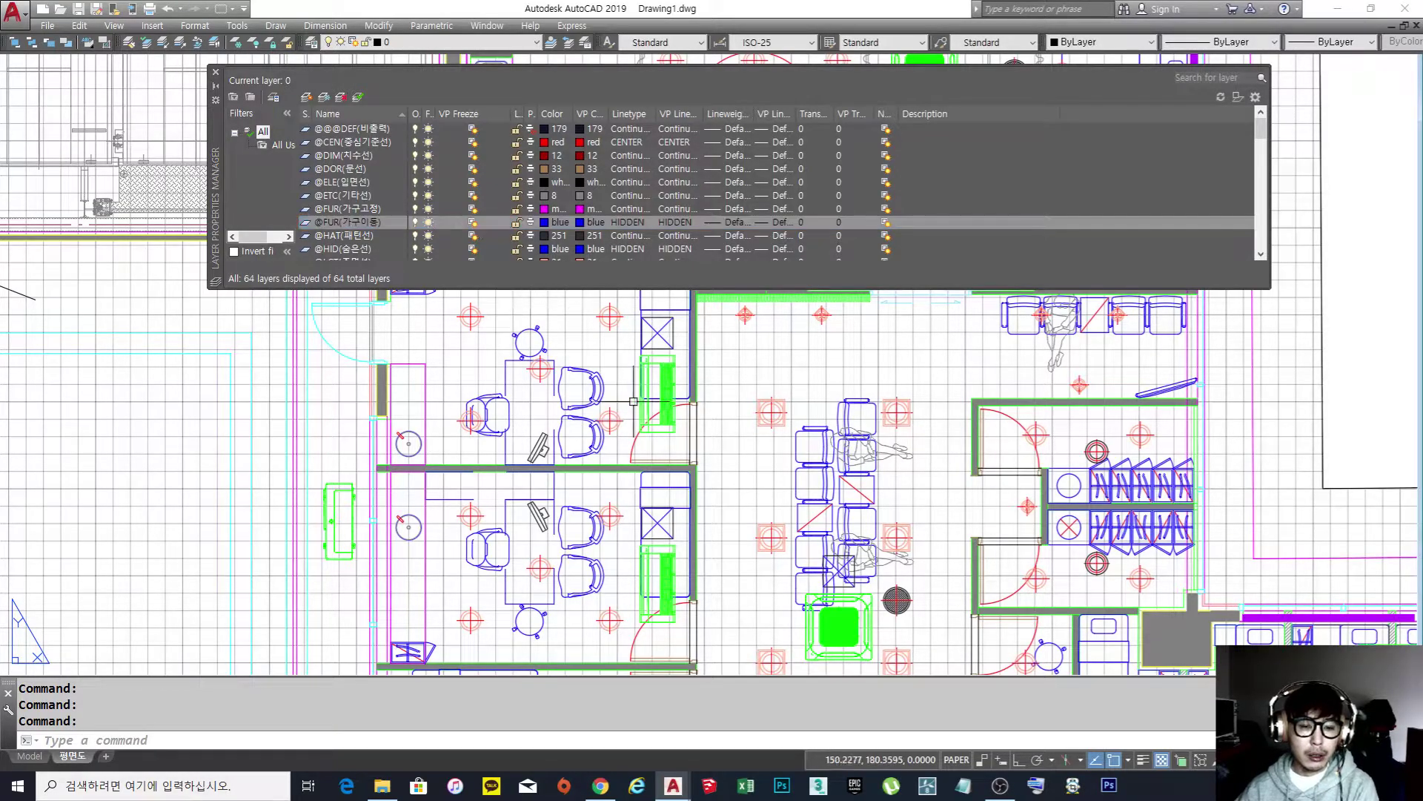
scroll(635, 412, down, 7)
middle_drag(671, 407, 640, 425)
scroll(639, 425, up, 1)
scroll(663, 421, up, 2)
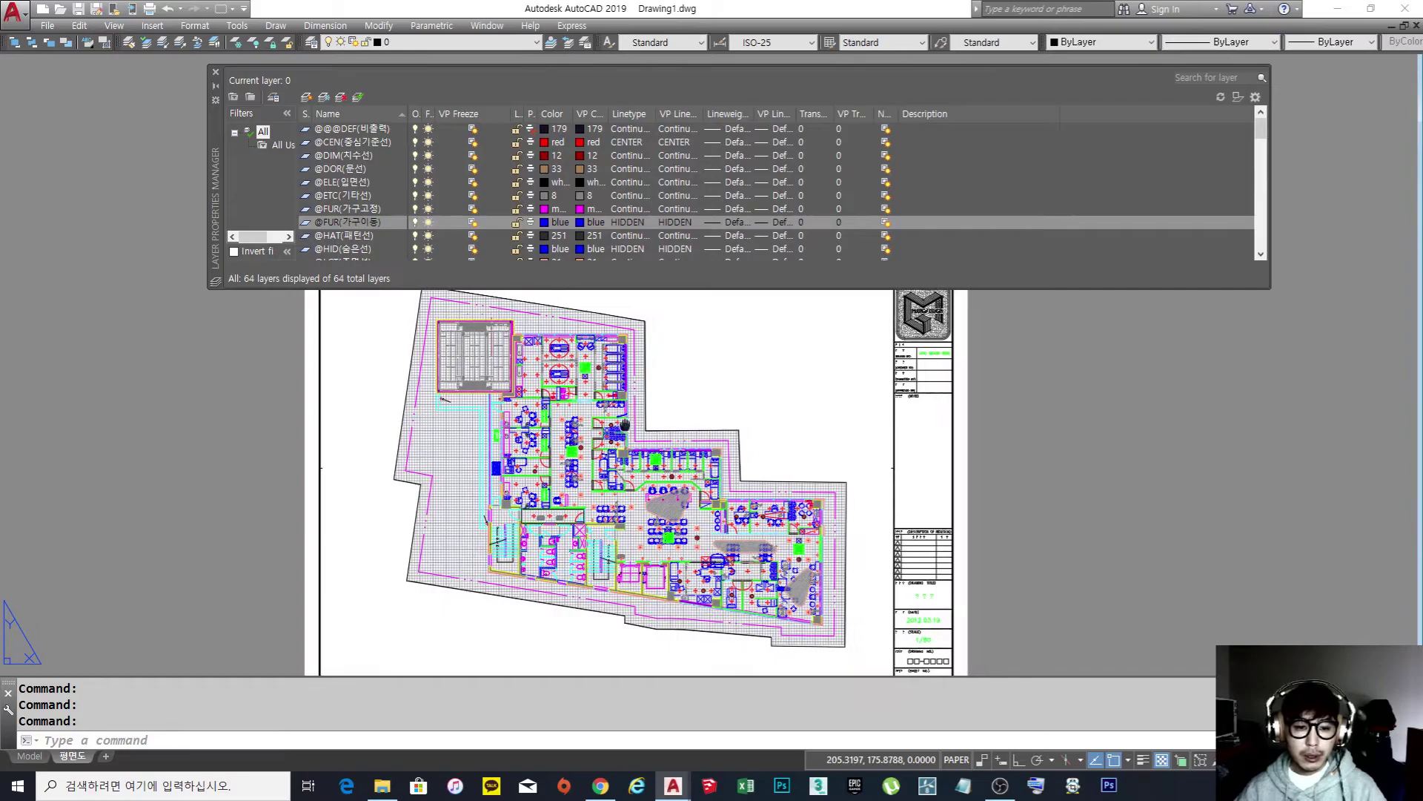
Draw two paper-space circles, one with a radius of about 32 in the sheet's blank area and a larger one outside the sheet.
text(c)
key(Return)
click(807, 361)
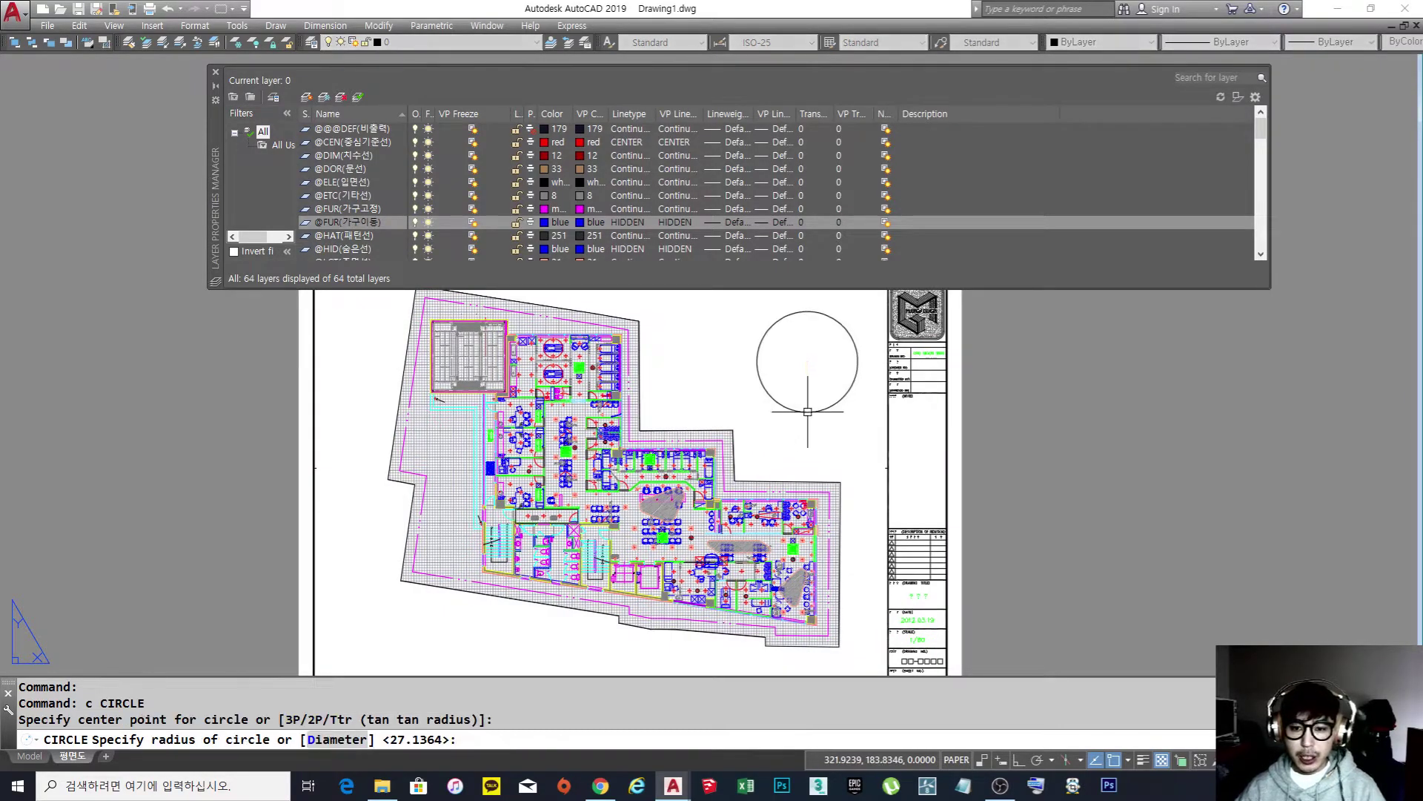
key(space)
click(1062, 396)
click(1063, 481)
click(1141, 531)
click(1032, 420)
click(845, 435)
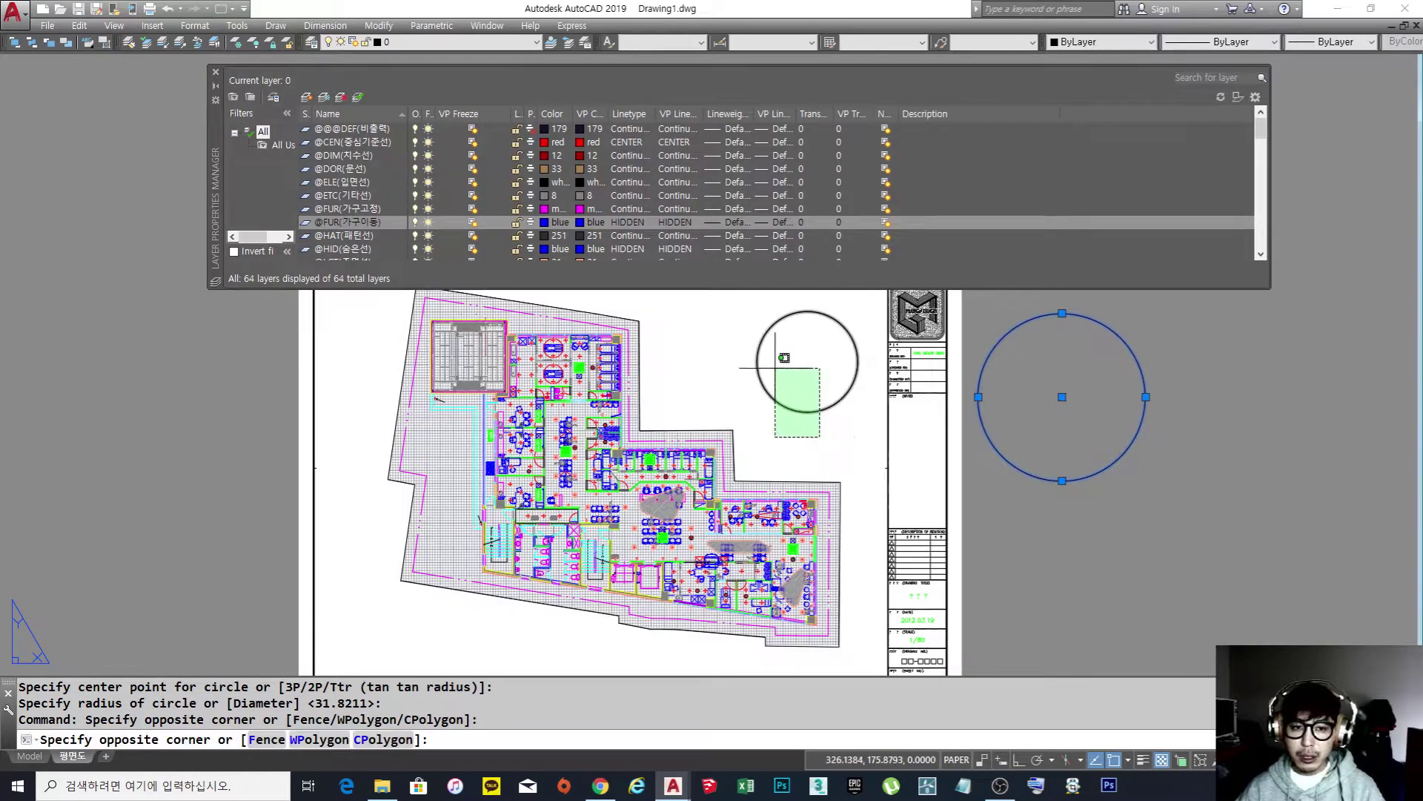
click(784, 371)
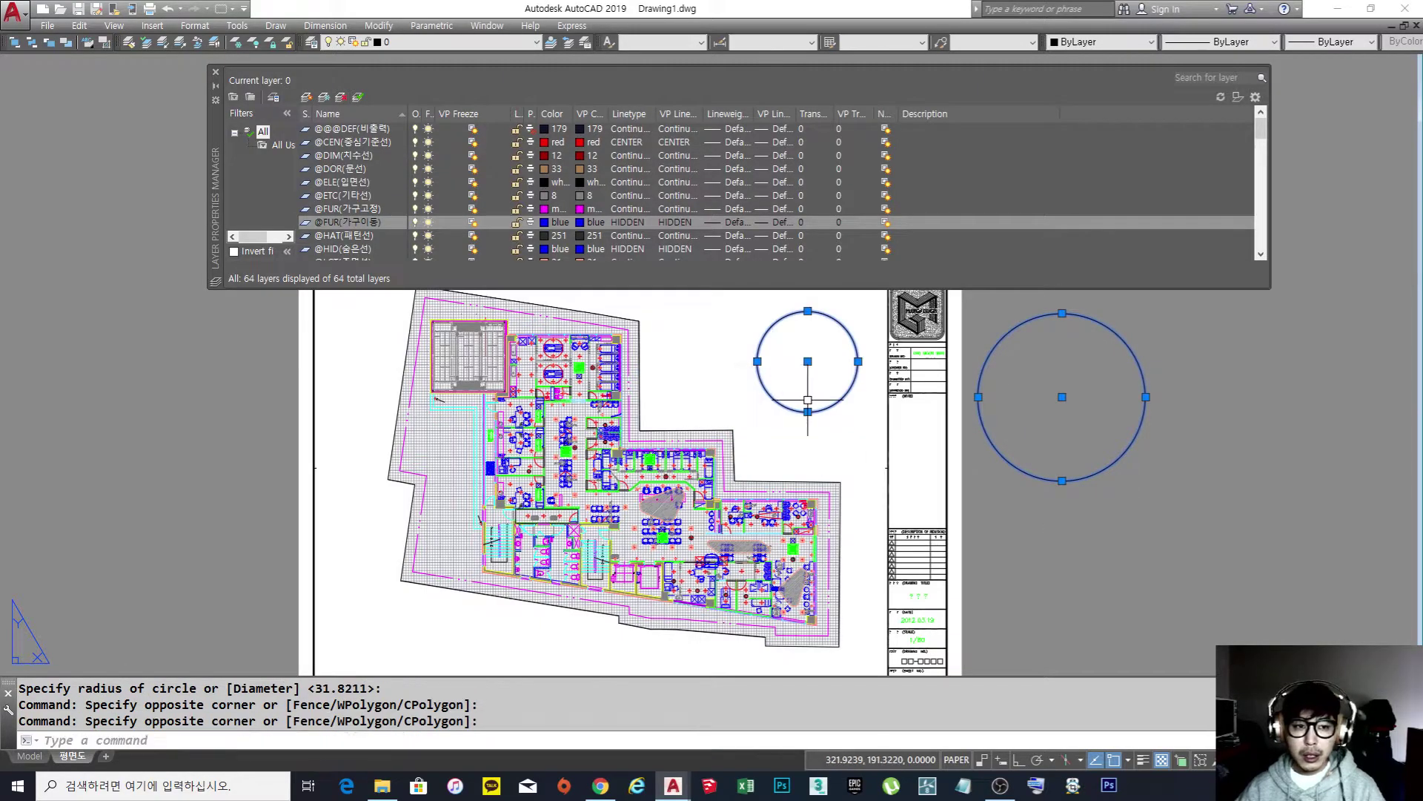
click(393, 41)
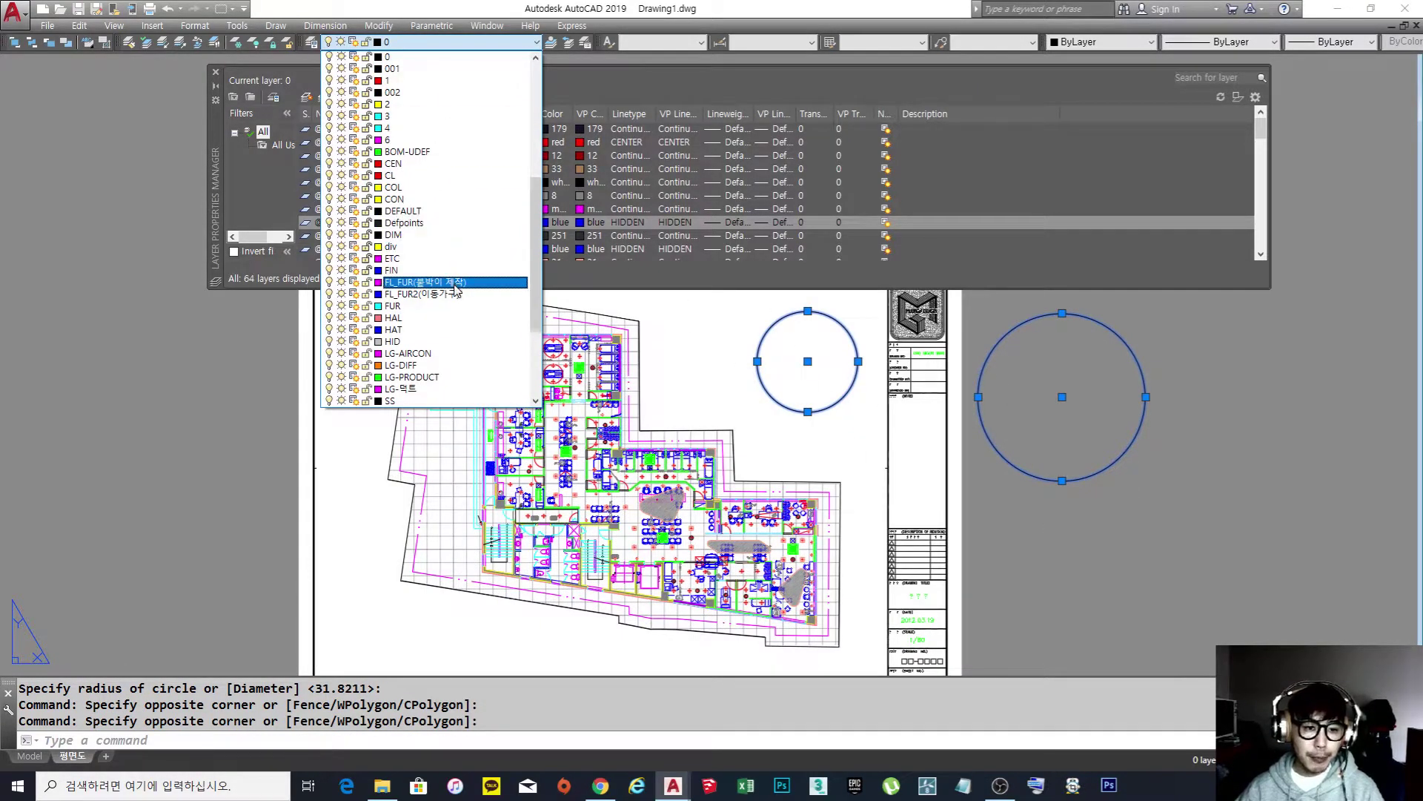
scroll(448, 214, up, 7)
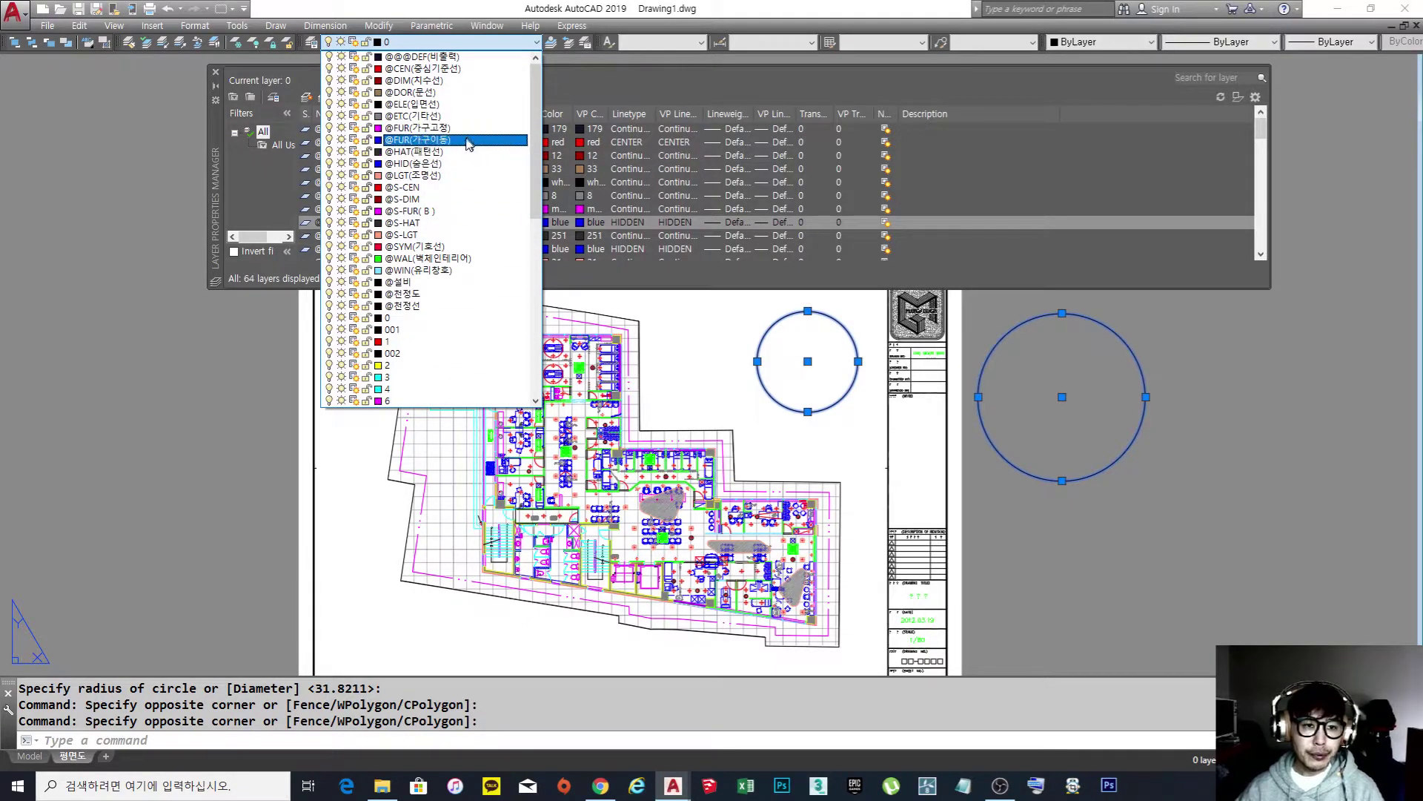
click(472, 147)
key(Escape)
key(Escape)
key(Escape)
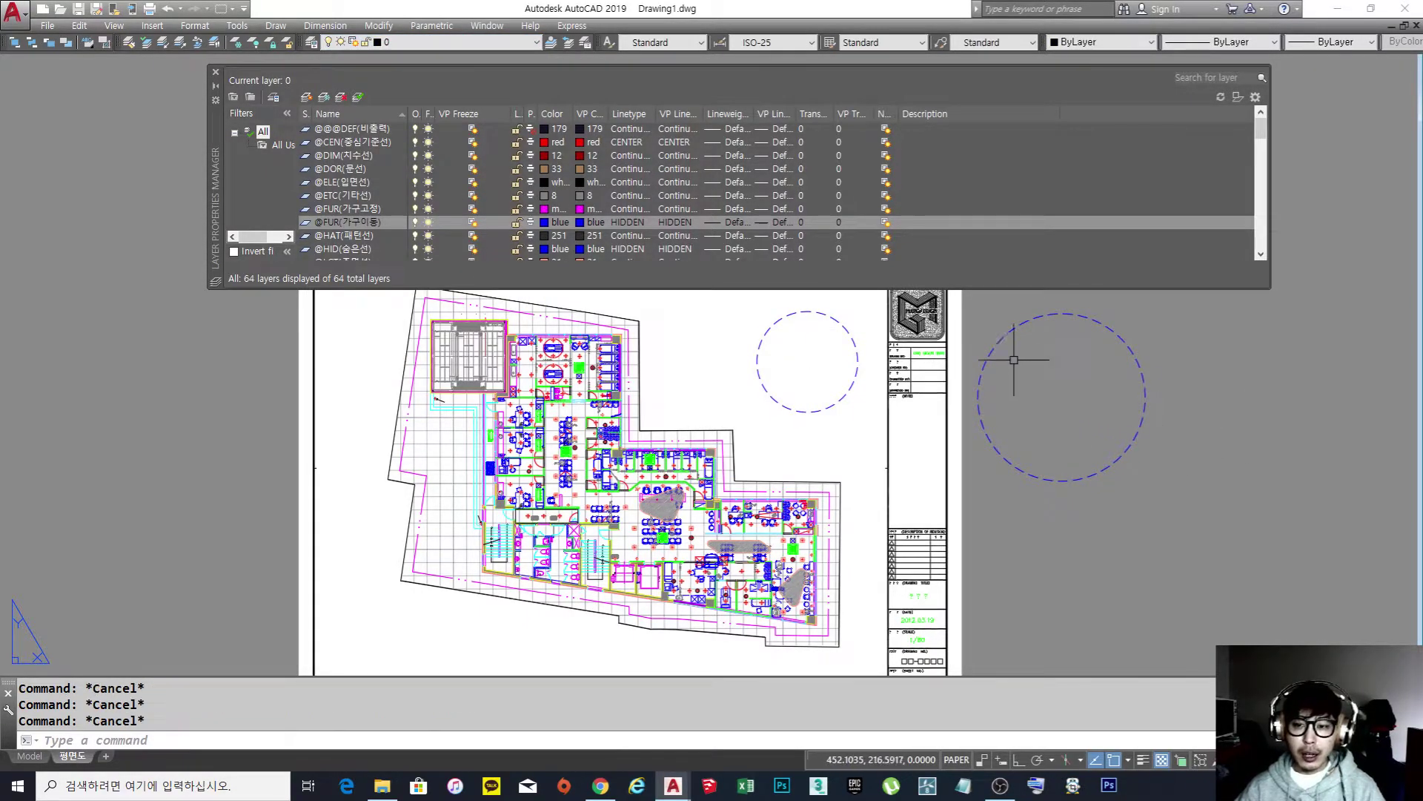
click(1024, 346)
click(1003, 320)
key(Escape)
click(819, 426)
click(793, 373)
key(Escape)
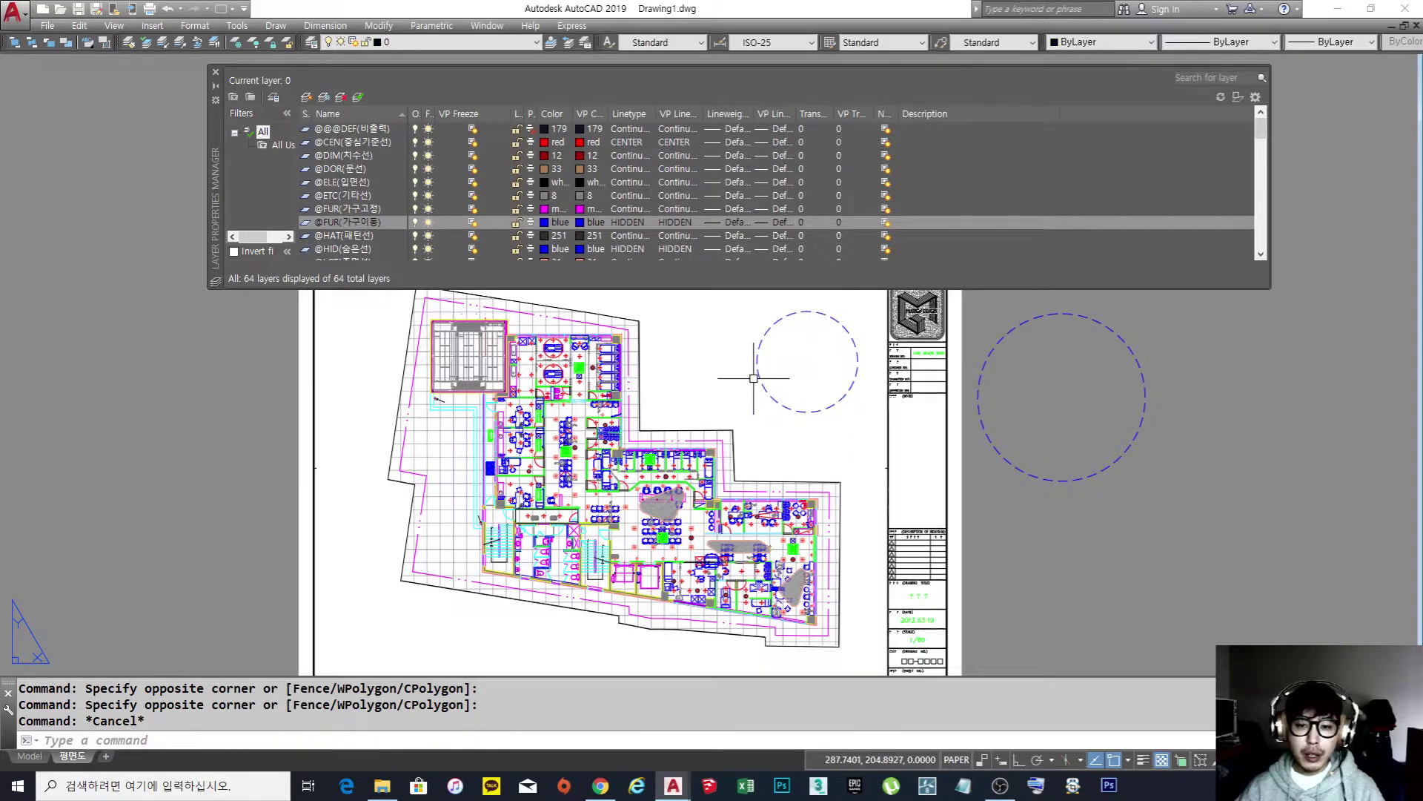
click(472, 221)
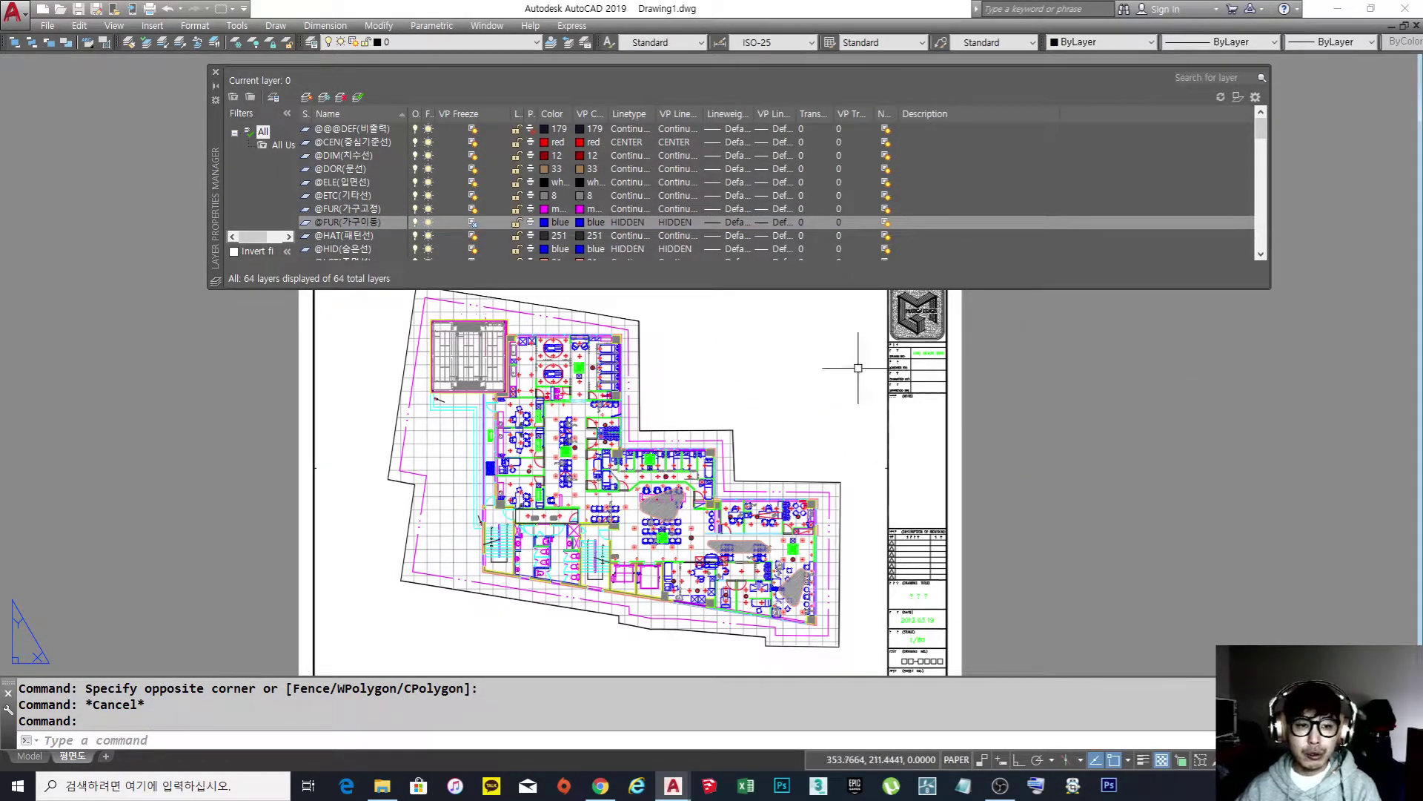
click(472, 223)
click(472, 223)
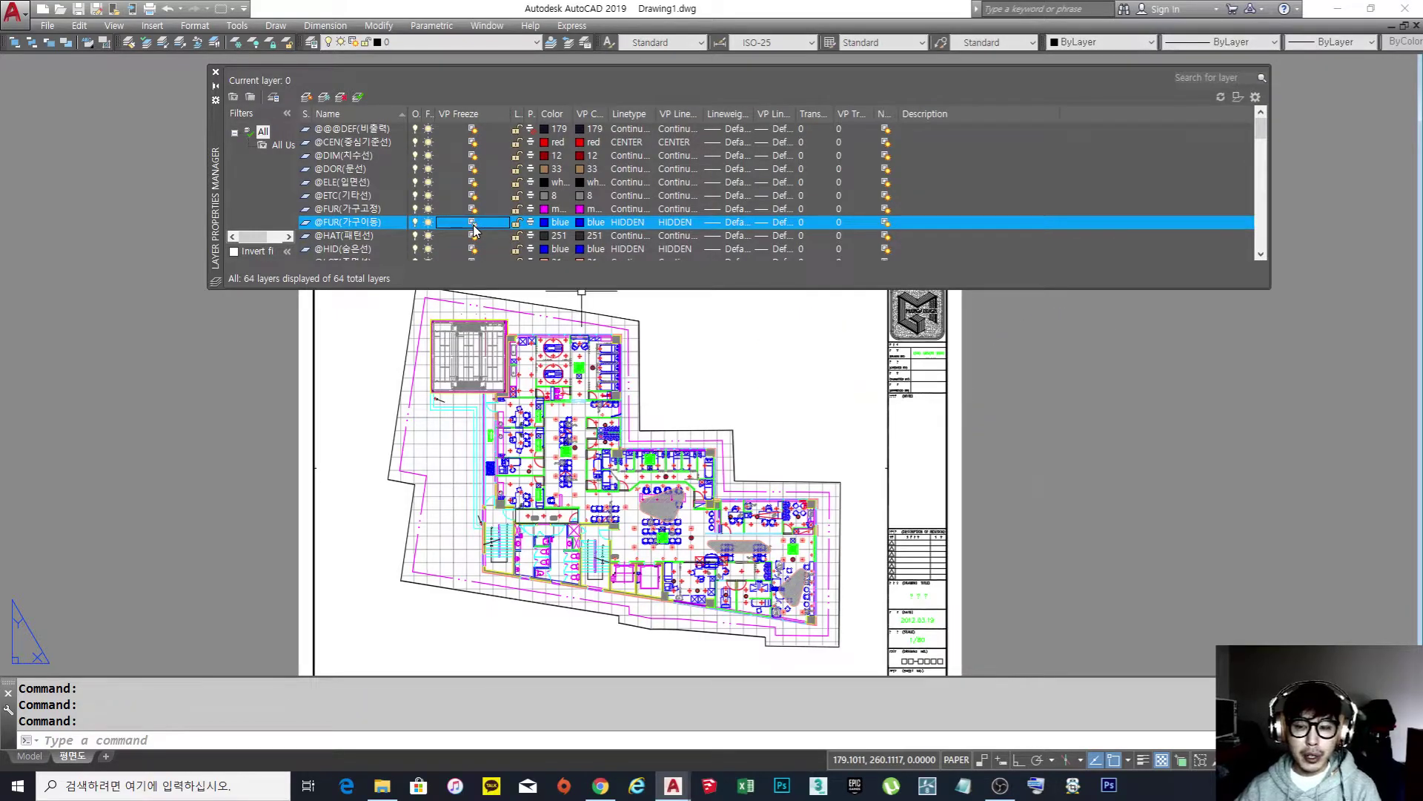
click(472, 222)
click(472, 222)
click(473, 222)
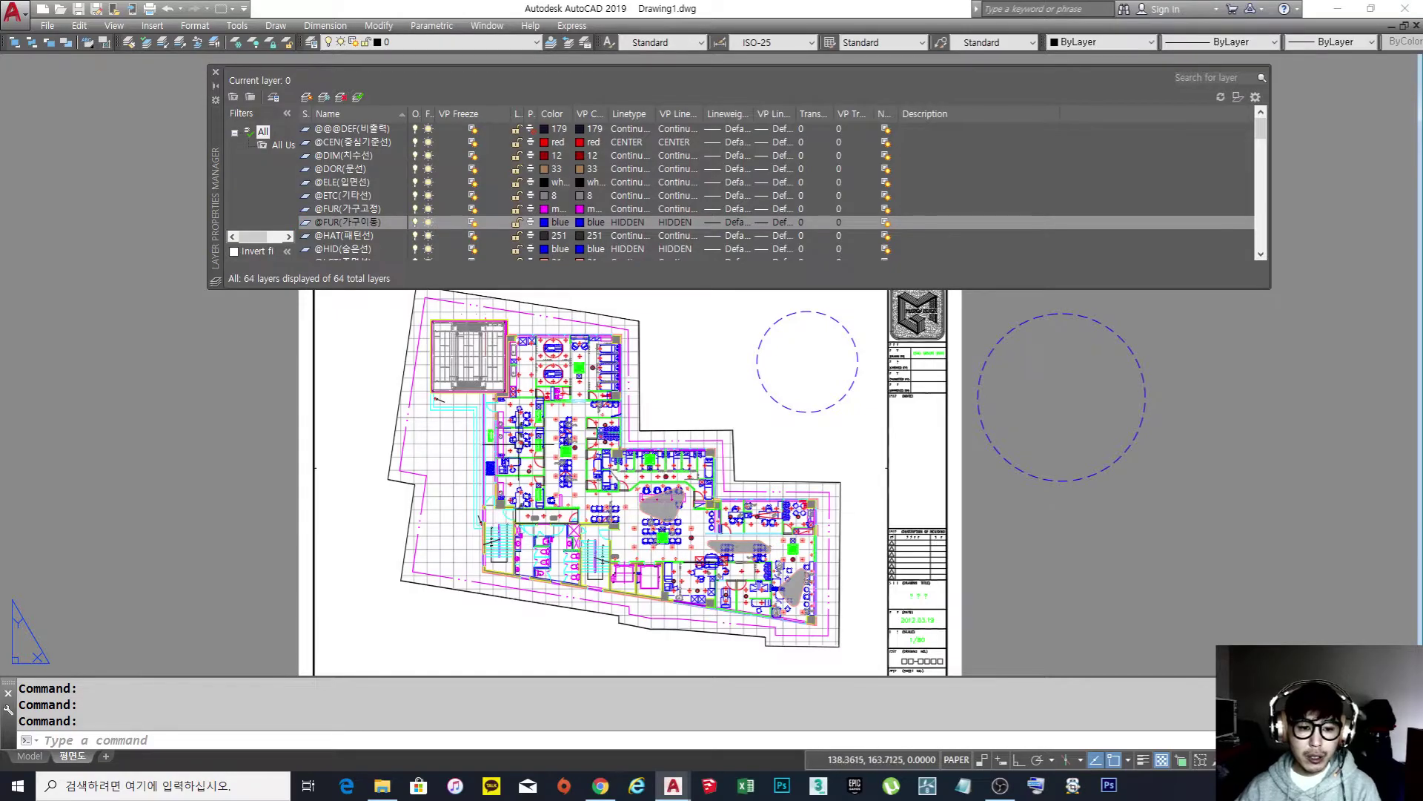
scroll(506, 438, up, 5)
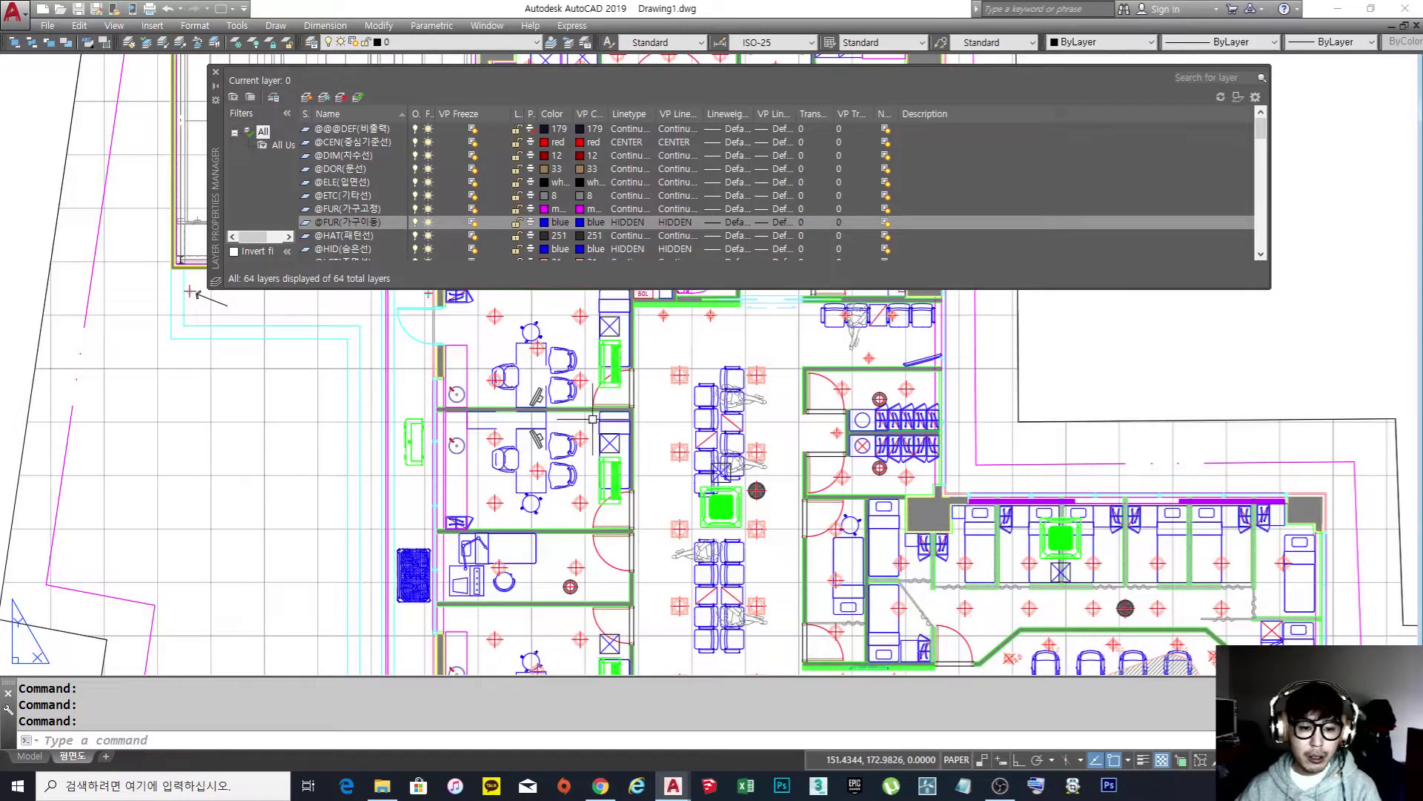
scroll(508, 346, down, 8)
scroll(567, 406, up, 2)
double_click(490, 393)
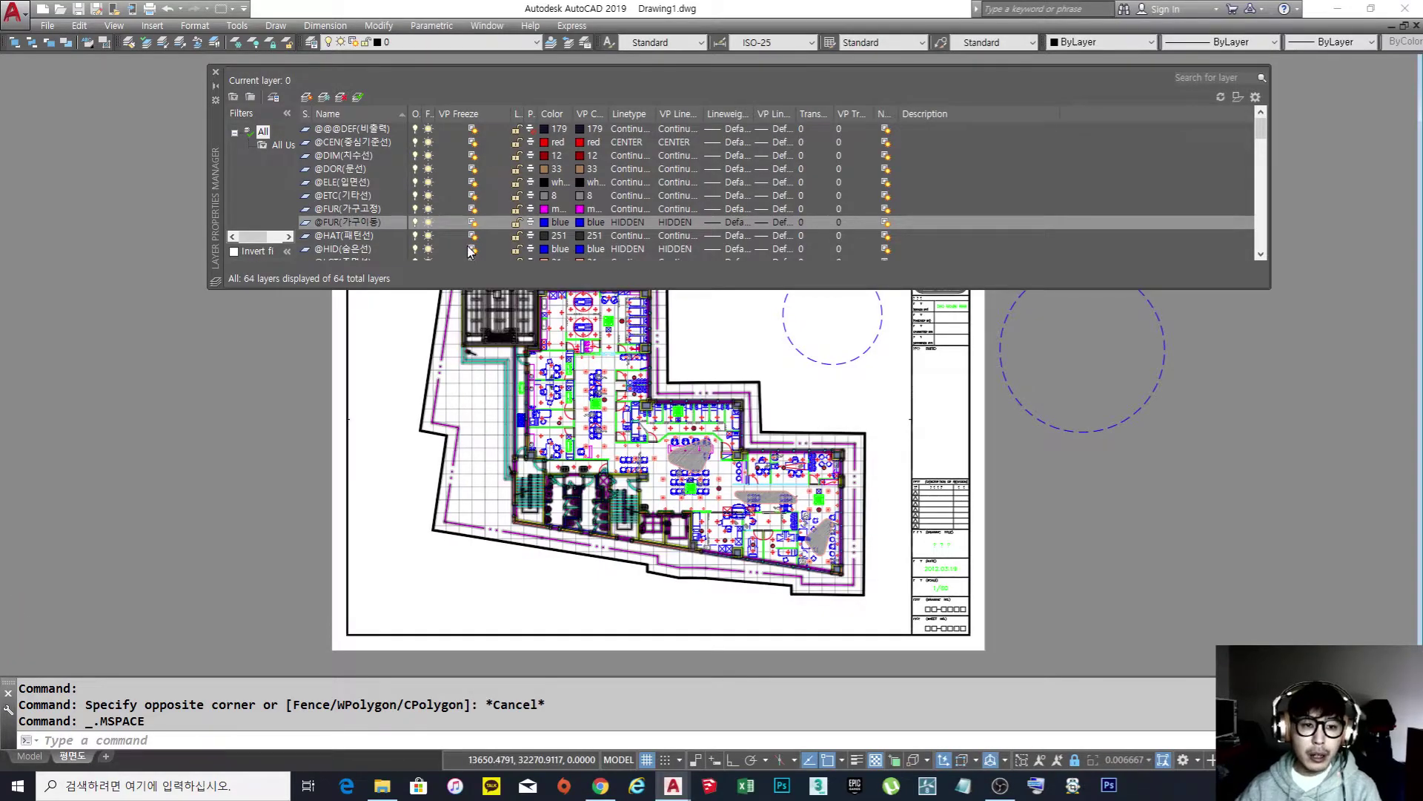
click(473, 222)
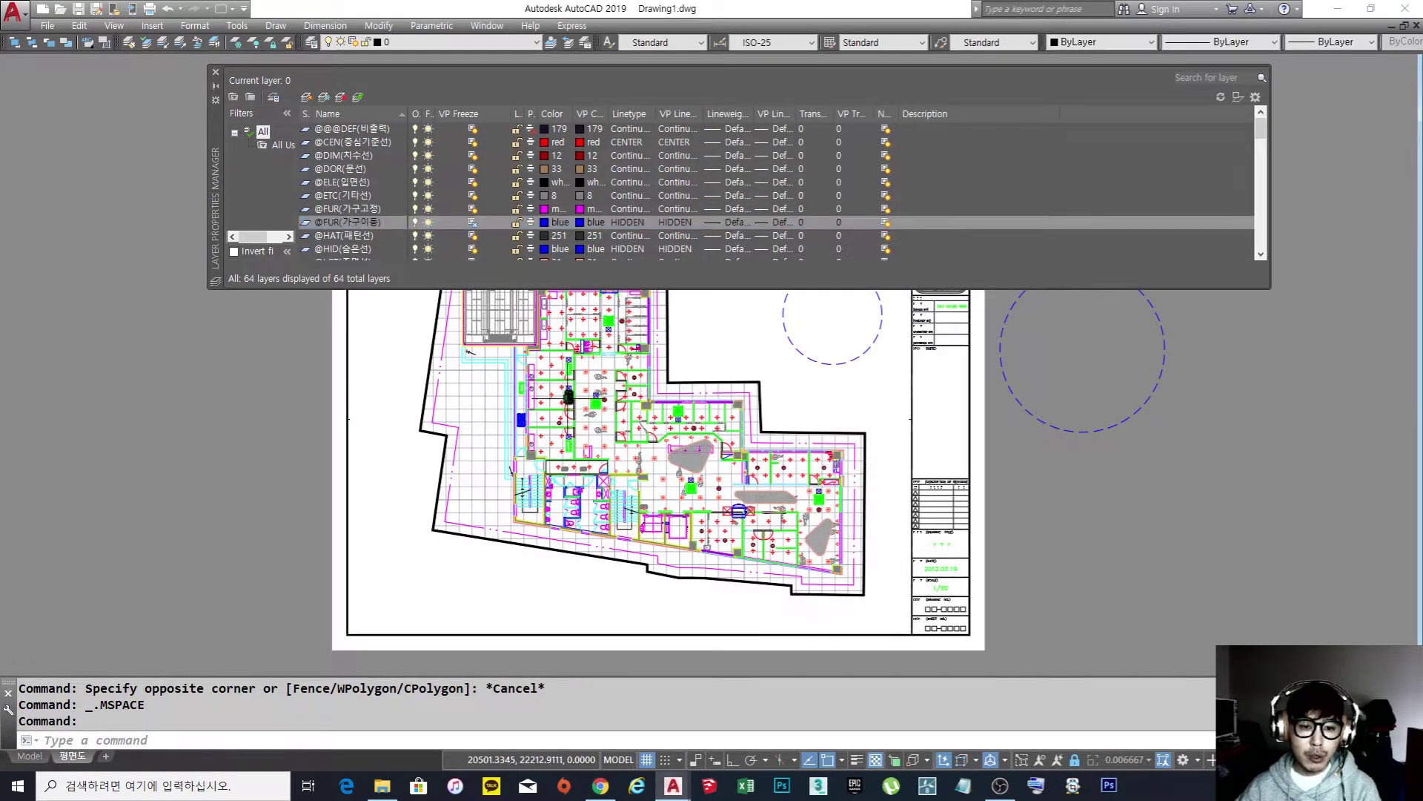
scroll(197, 169, up, 6)
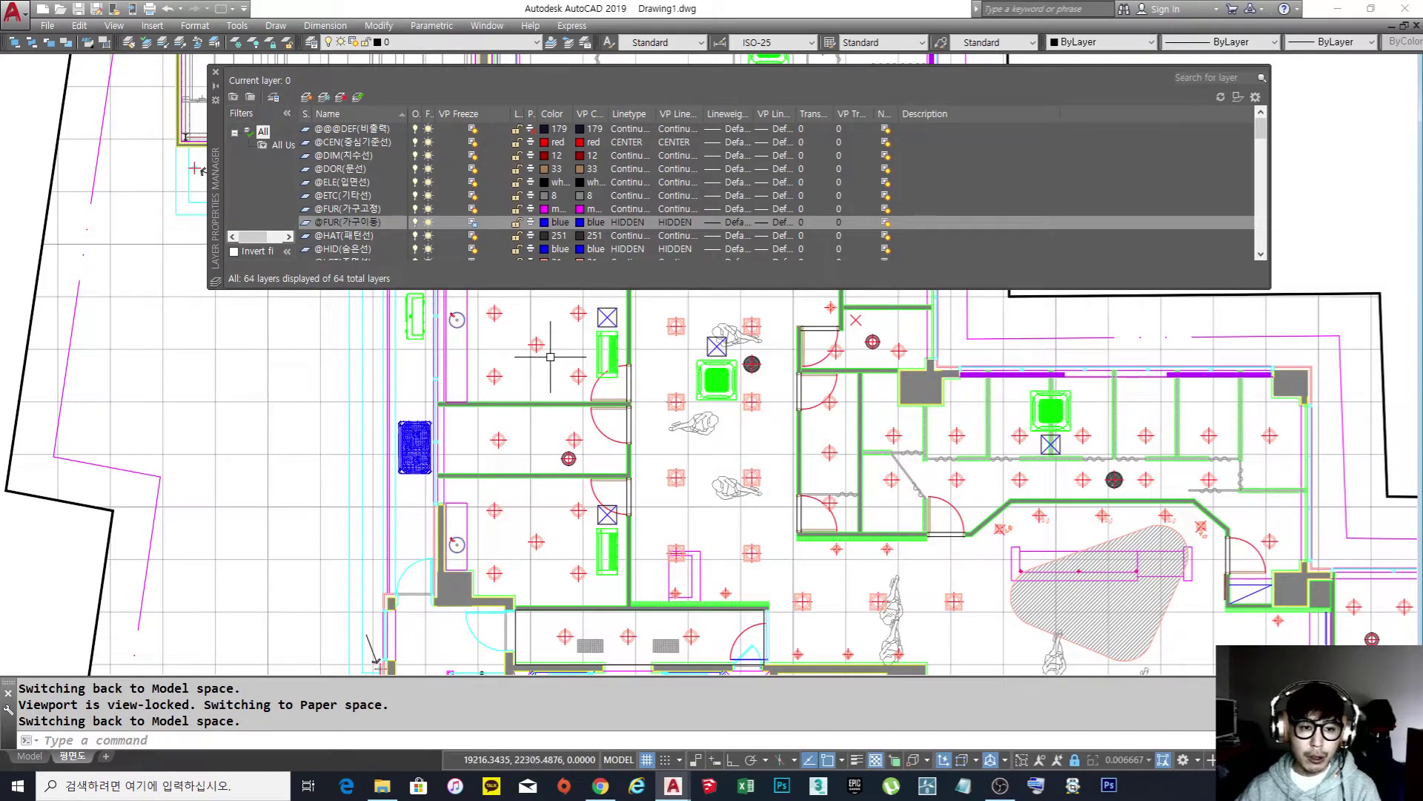
scroll(550, 357, down, 5)
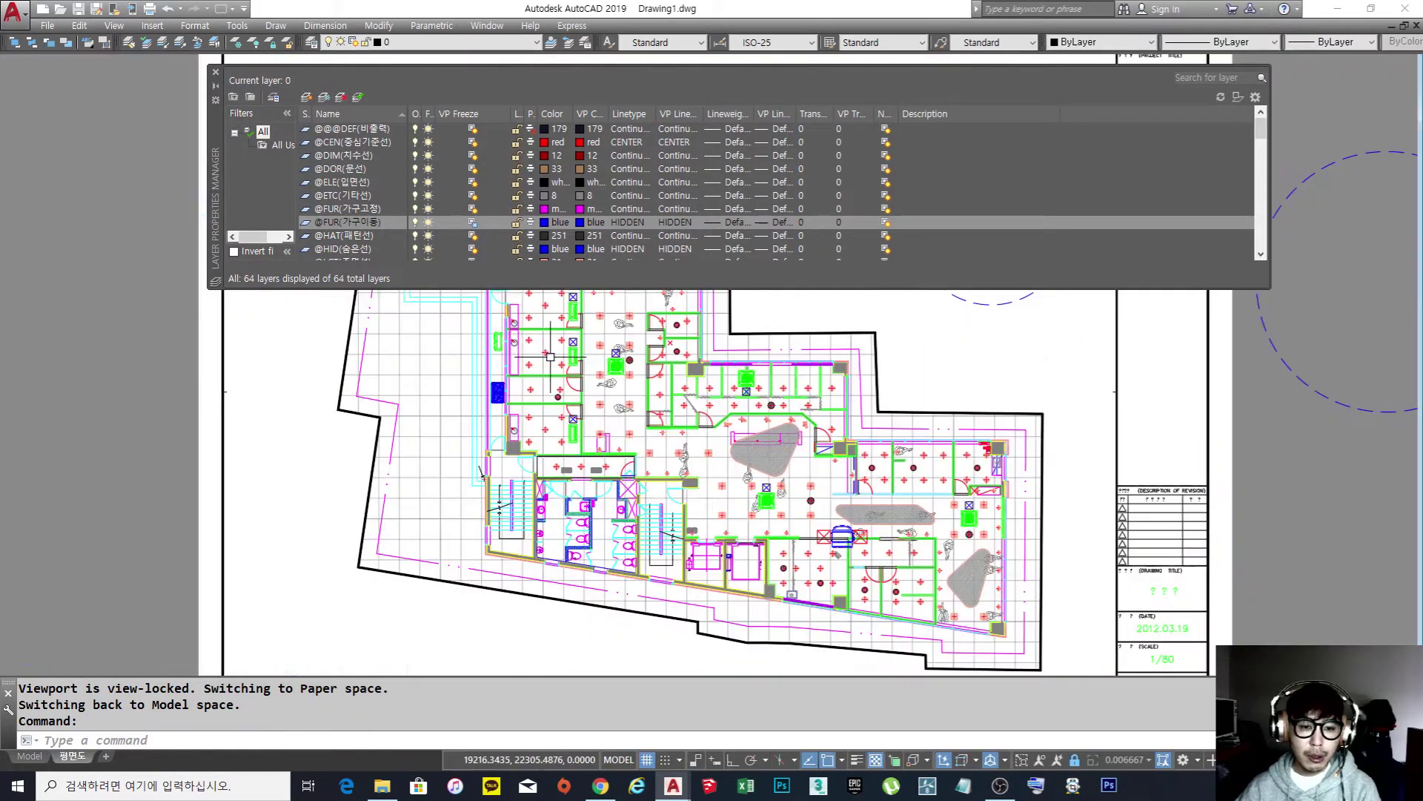
Compare the movable furniture in model space with the floor plan viewport on the 평면도 sheet.
click(30, 756)
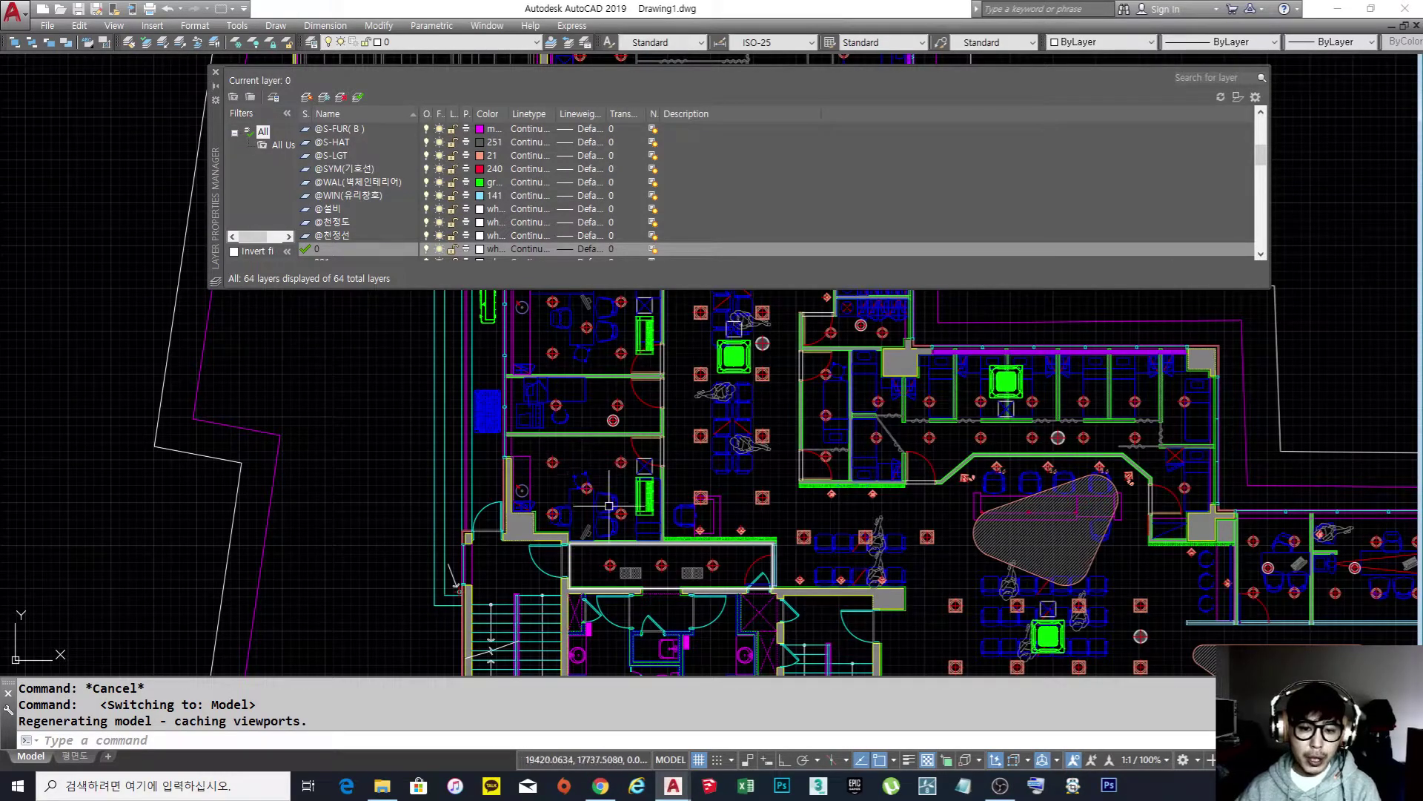
click(73, 757)
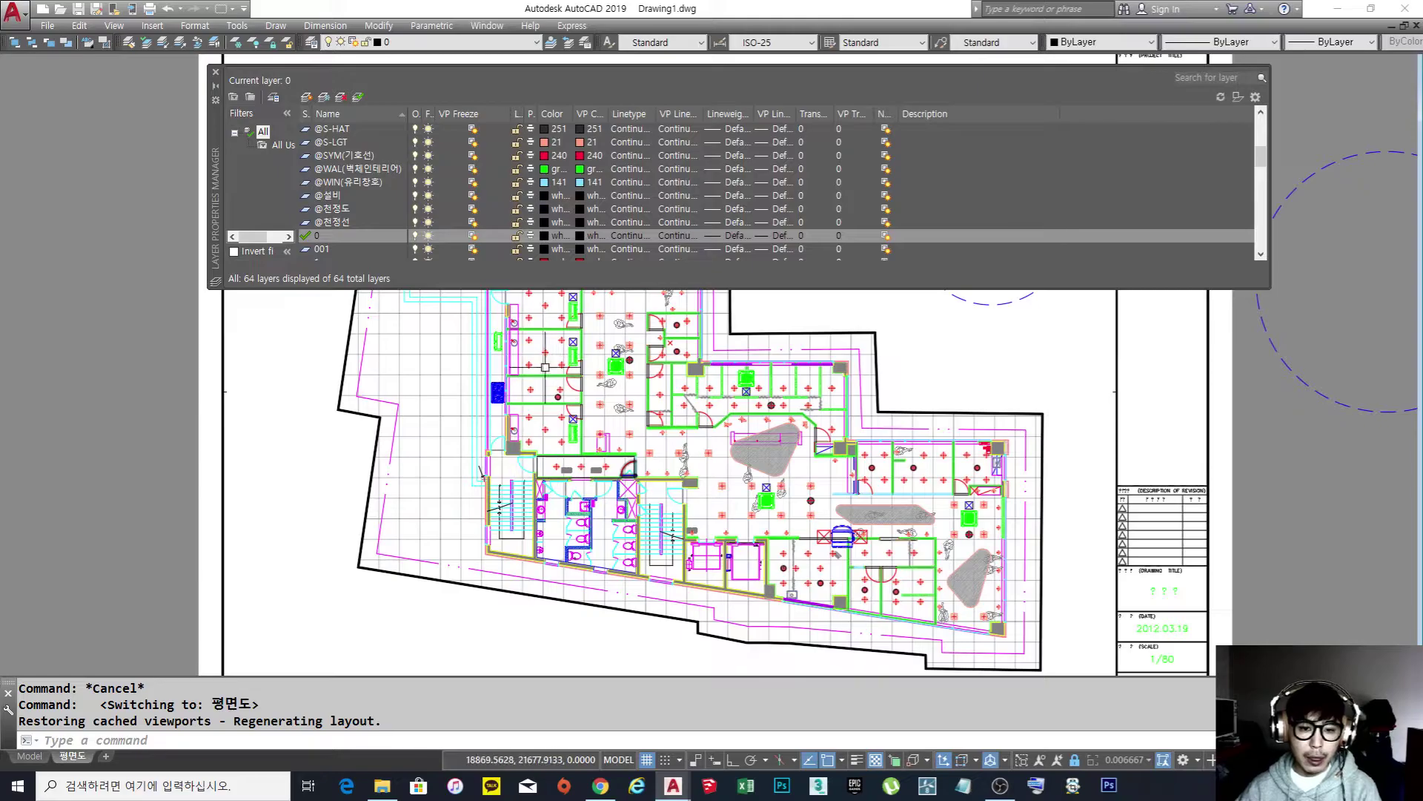
scroll(613, 398, up, 5)
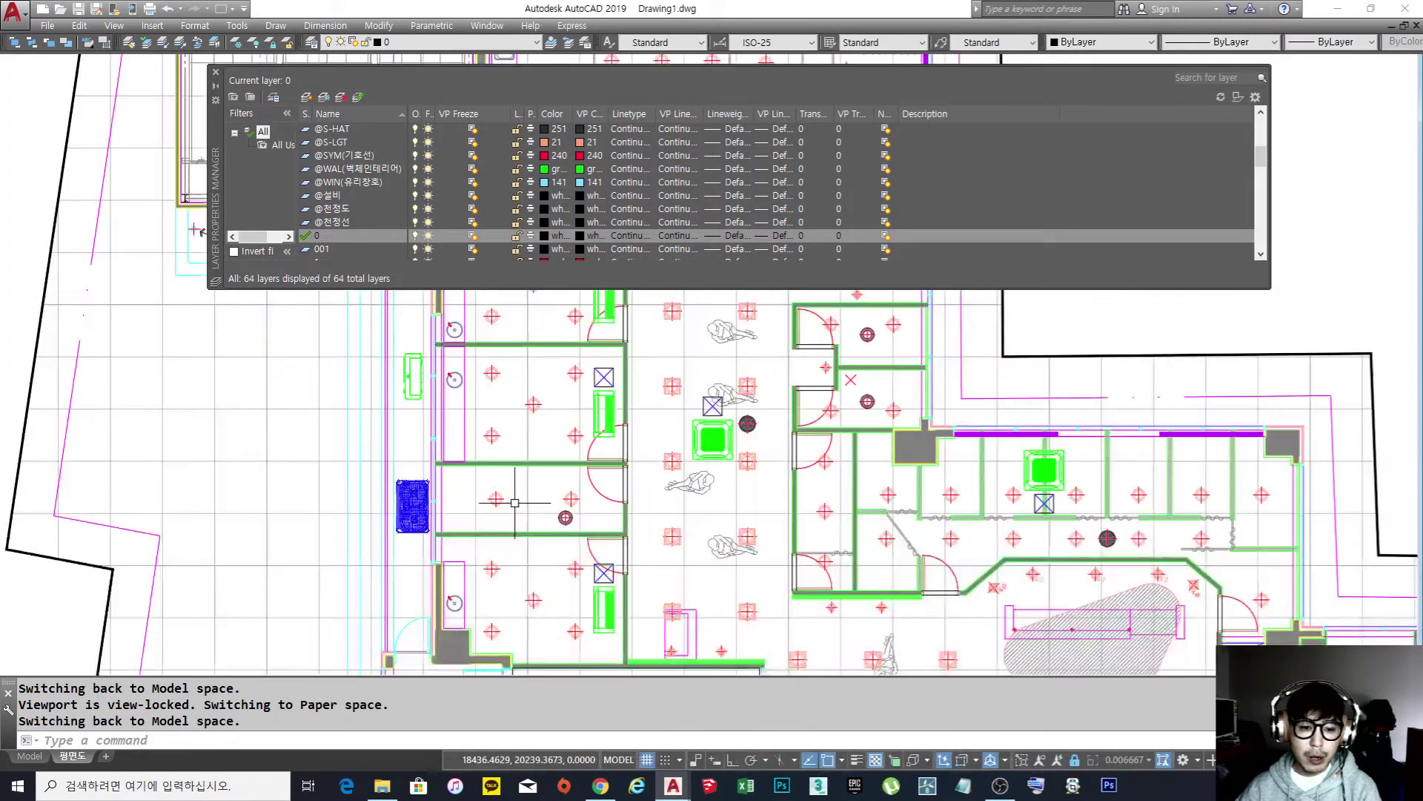
scroll(528, 483, down, 4)
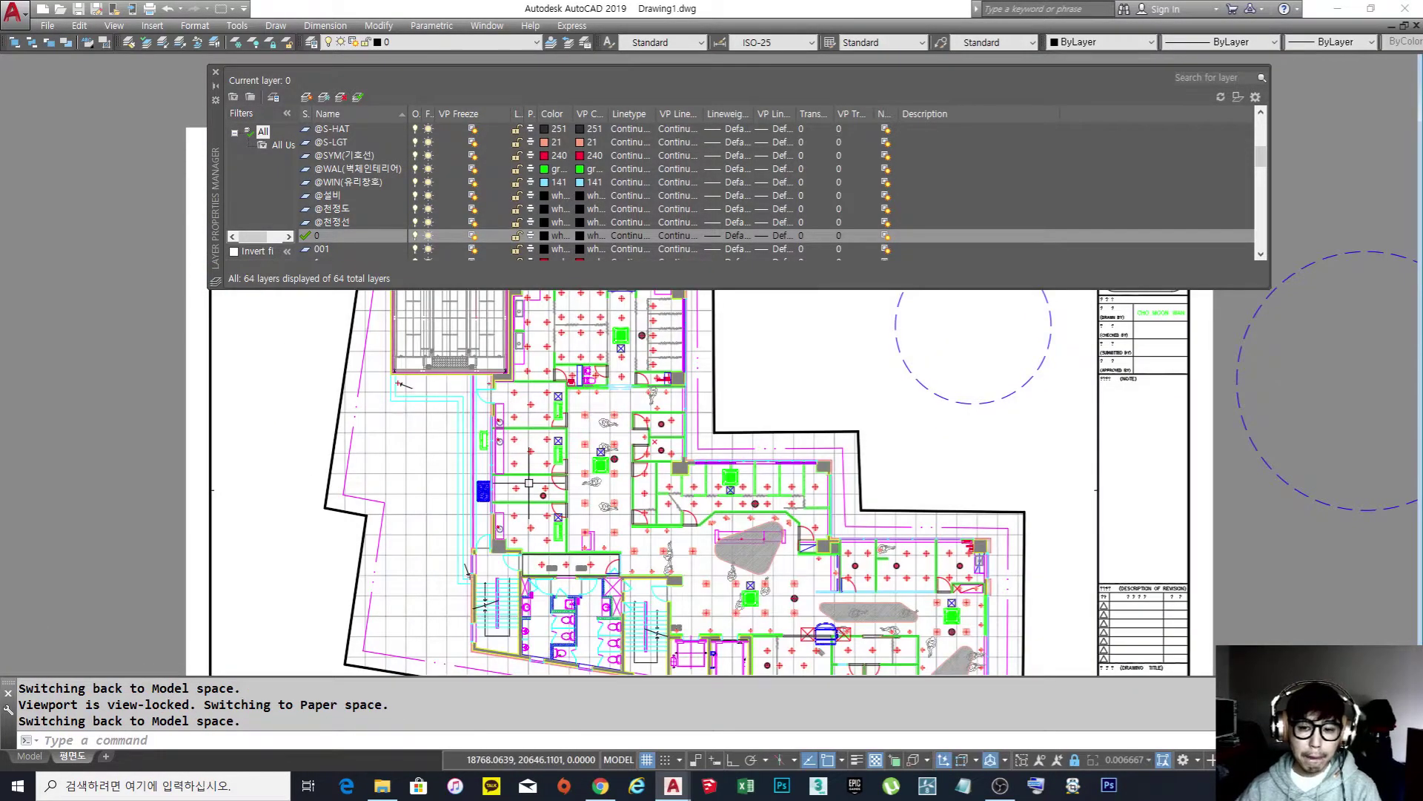
double_click(826, 349)
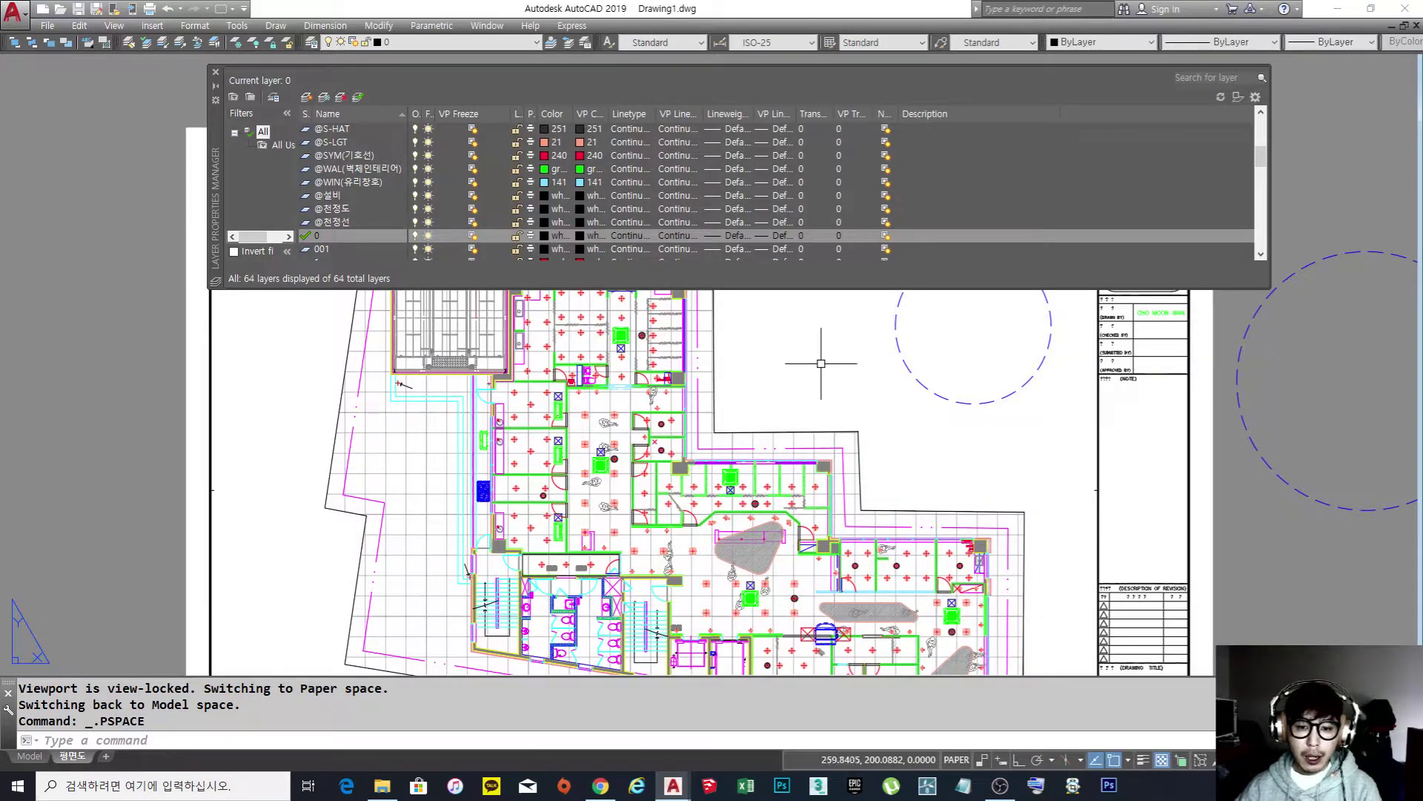
double_click(567, 443)
scroll(568, 443, down, 3)
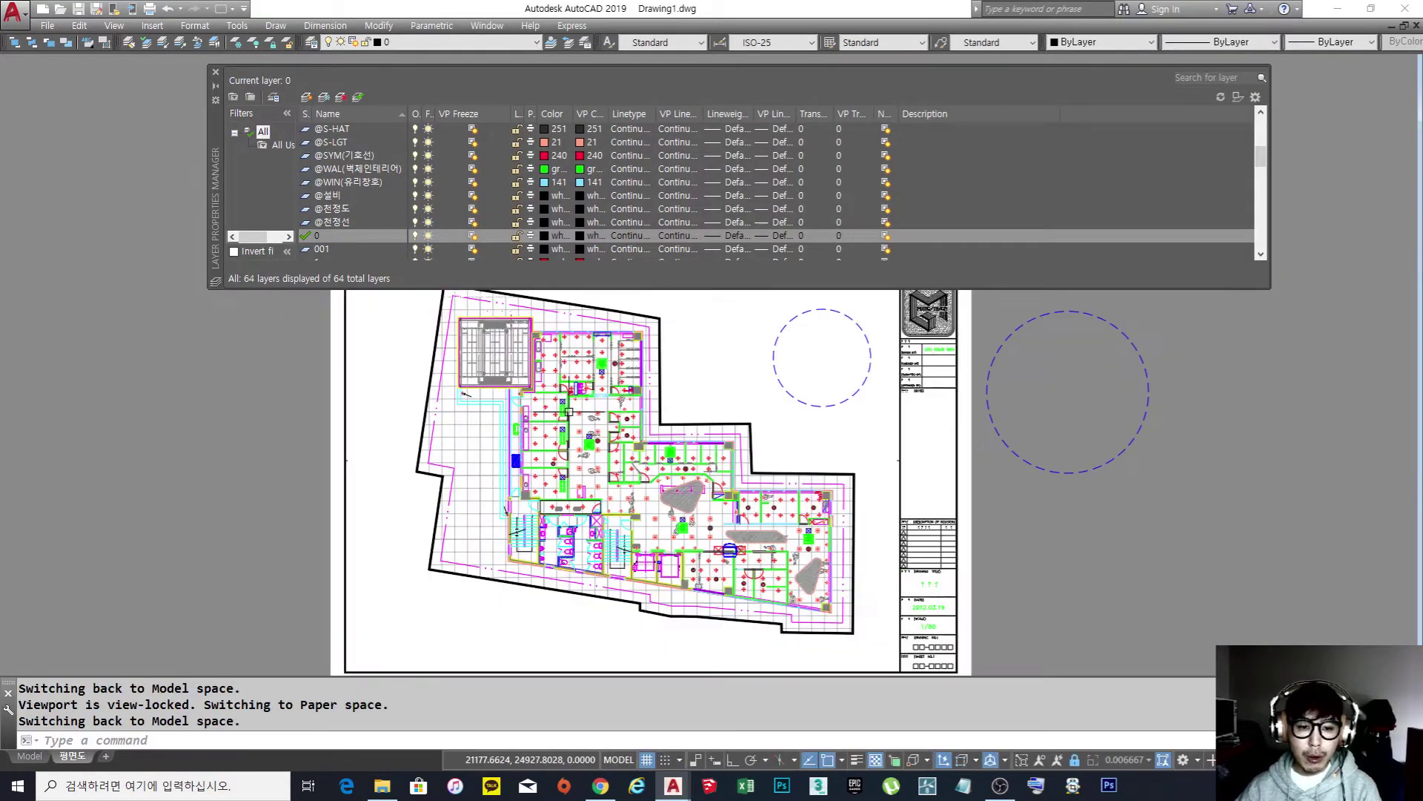
Return to paper space and erase both circles, the one on the sheet and the one outside it.
double_click(802, 439)
text(e)
key(Return)
click(810, 359)
click(1207, 534)
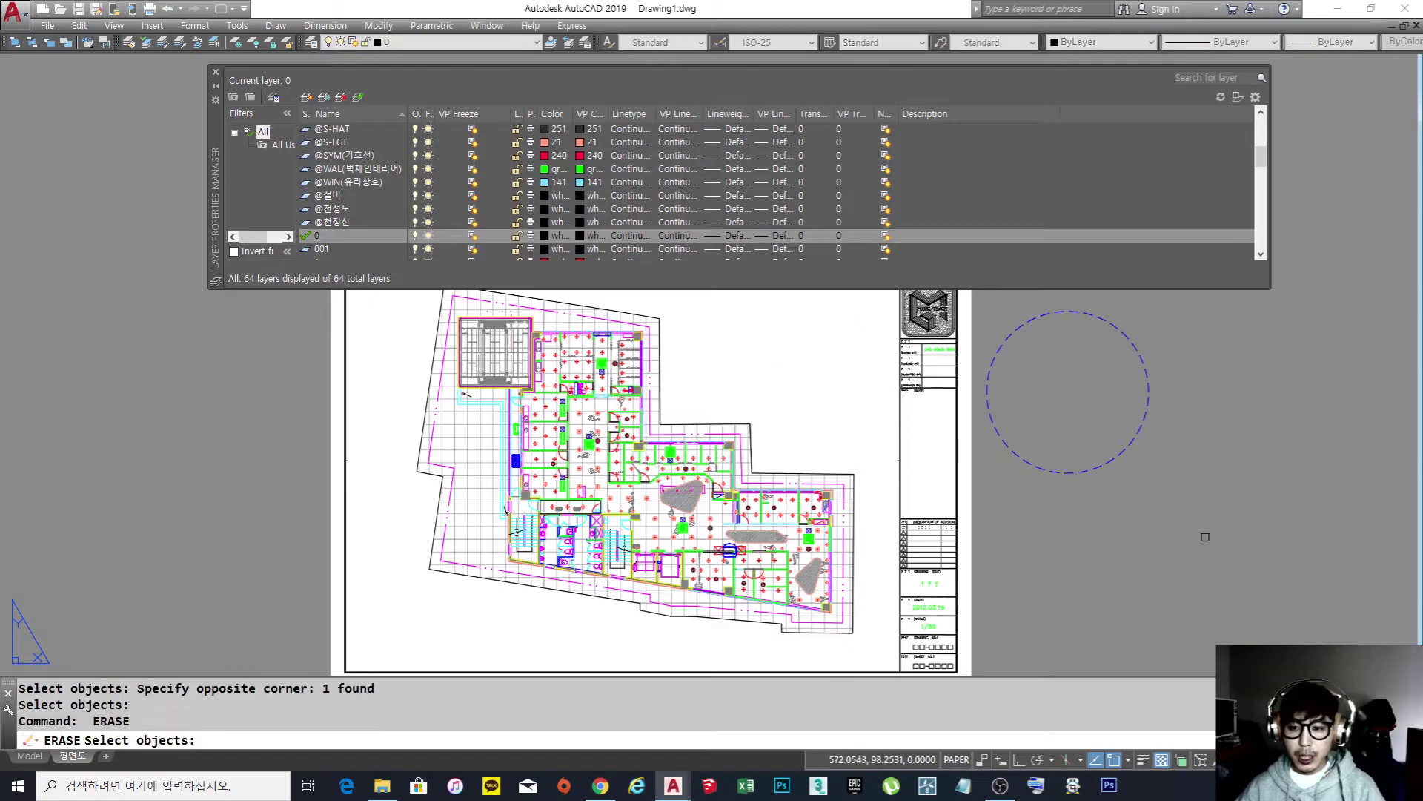
middle_drag(923, 398, 888, 463)
key(Return)
Create a small rectangular viewport with MVIEW in the sheet's blank upper area, frame an office desk and chairs in it, and return to paper space.
text(mv)
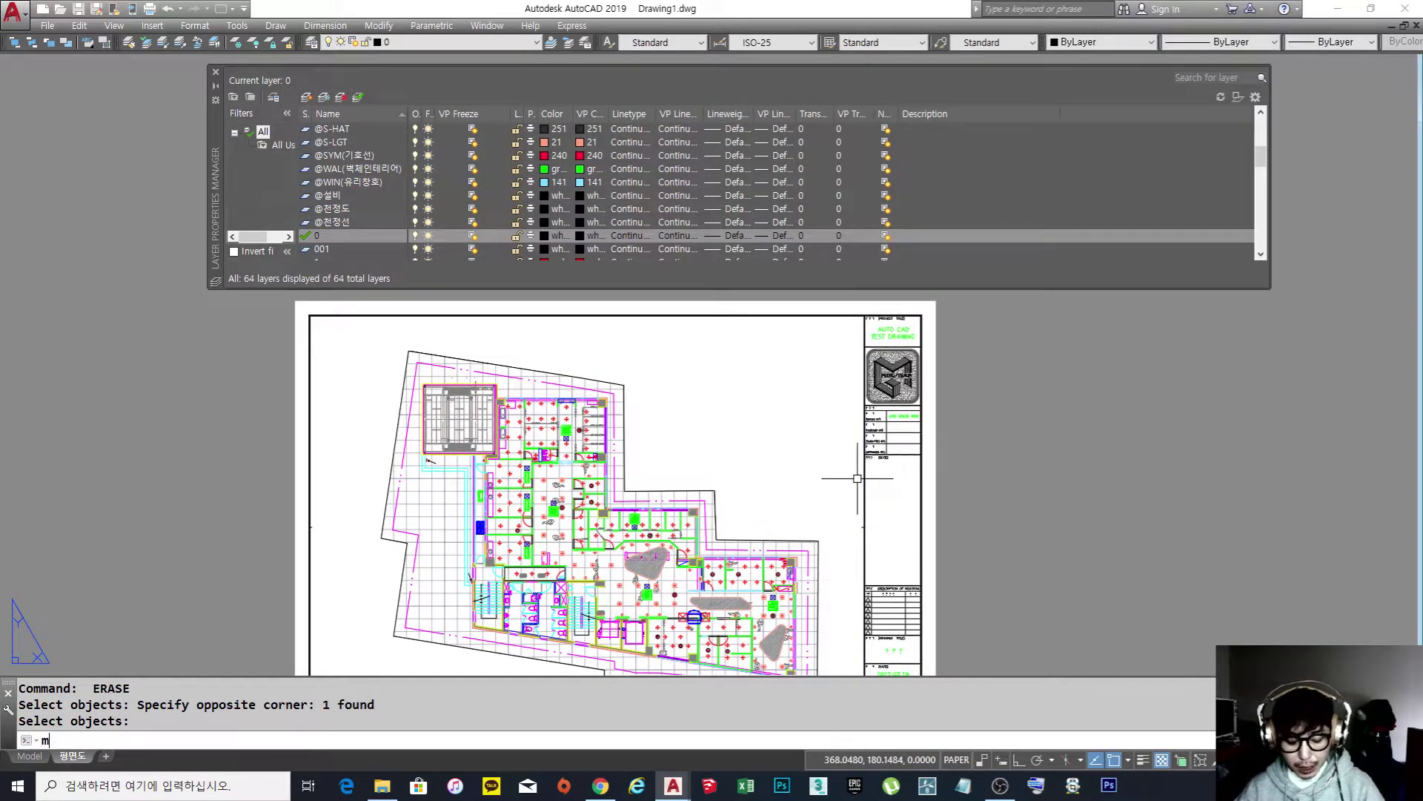
key(Return)
click(686, 457)
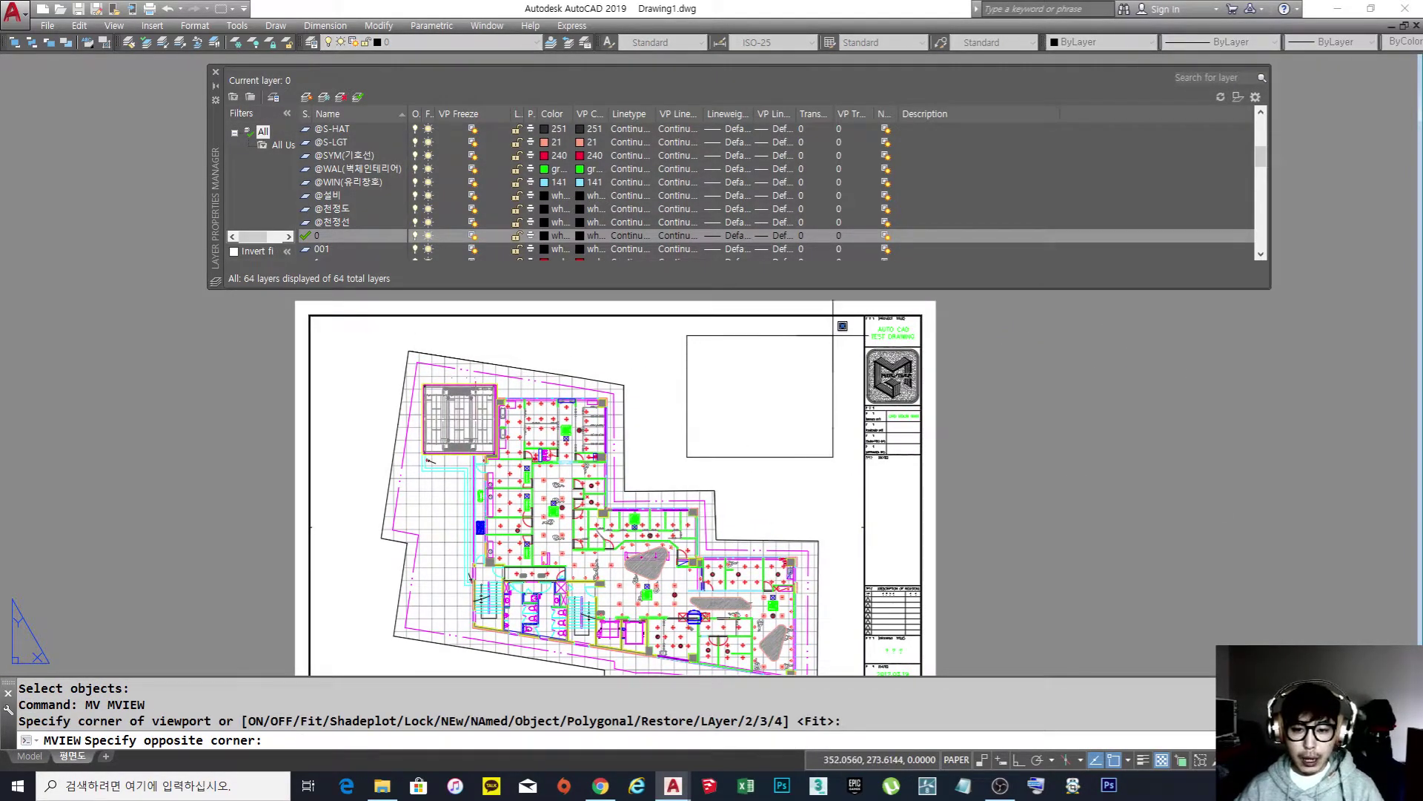
click(833, 336)
double_click(760, 397)
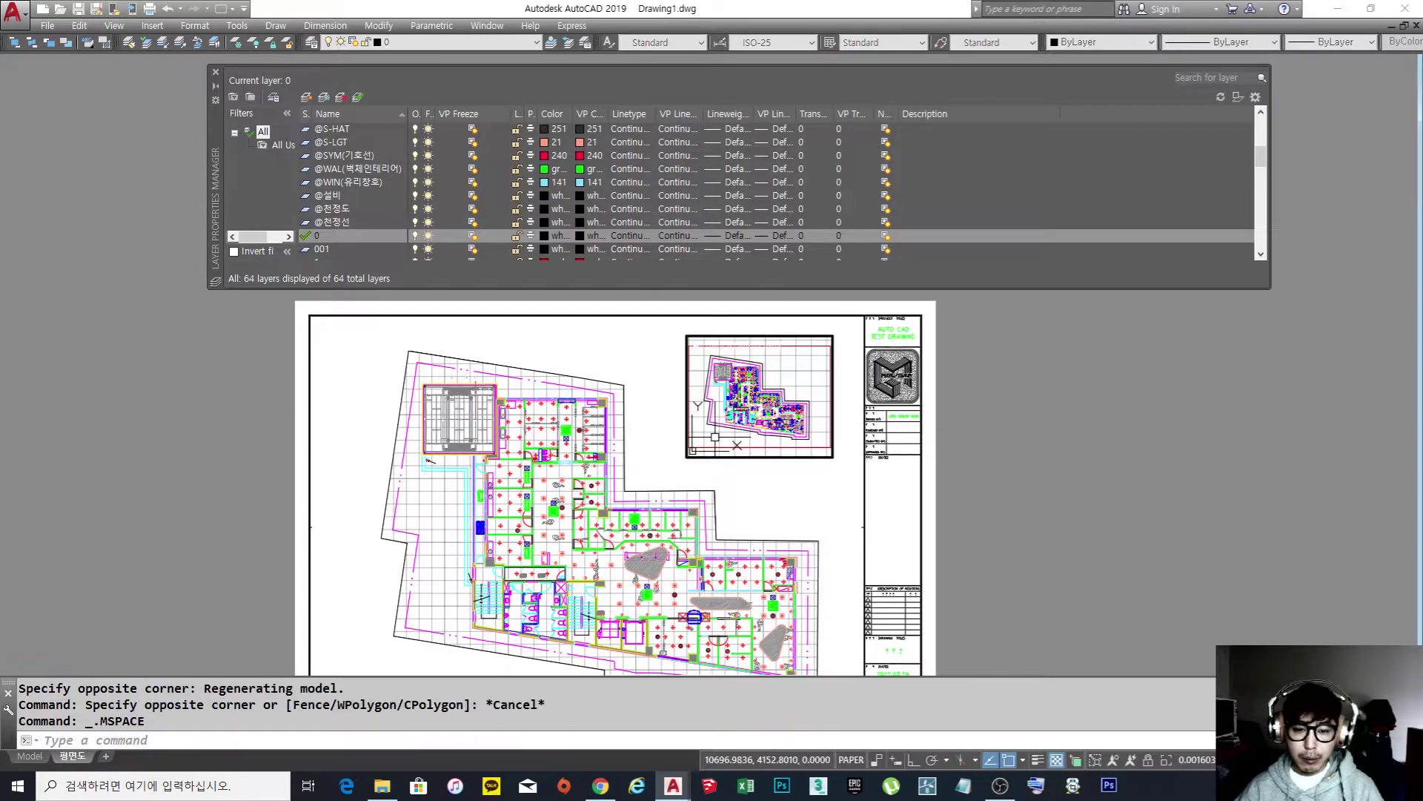
scroll(759, 397, up, 3)
scroll(722, 434, up, 5)
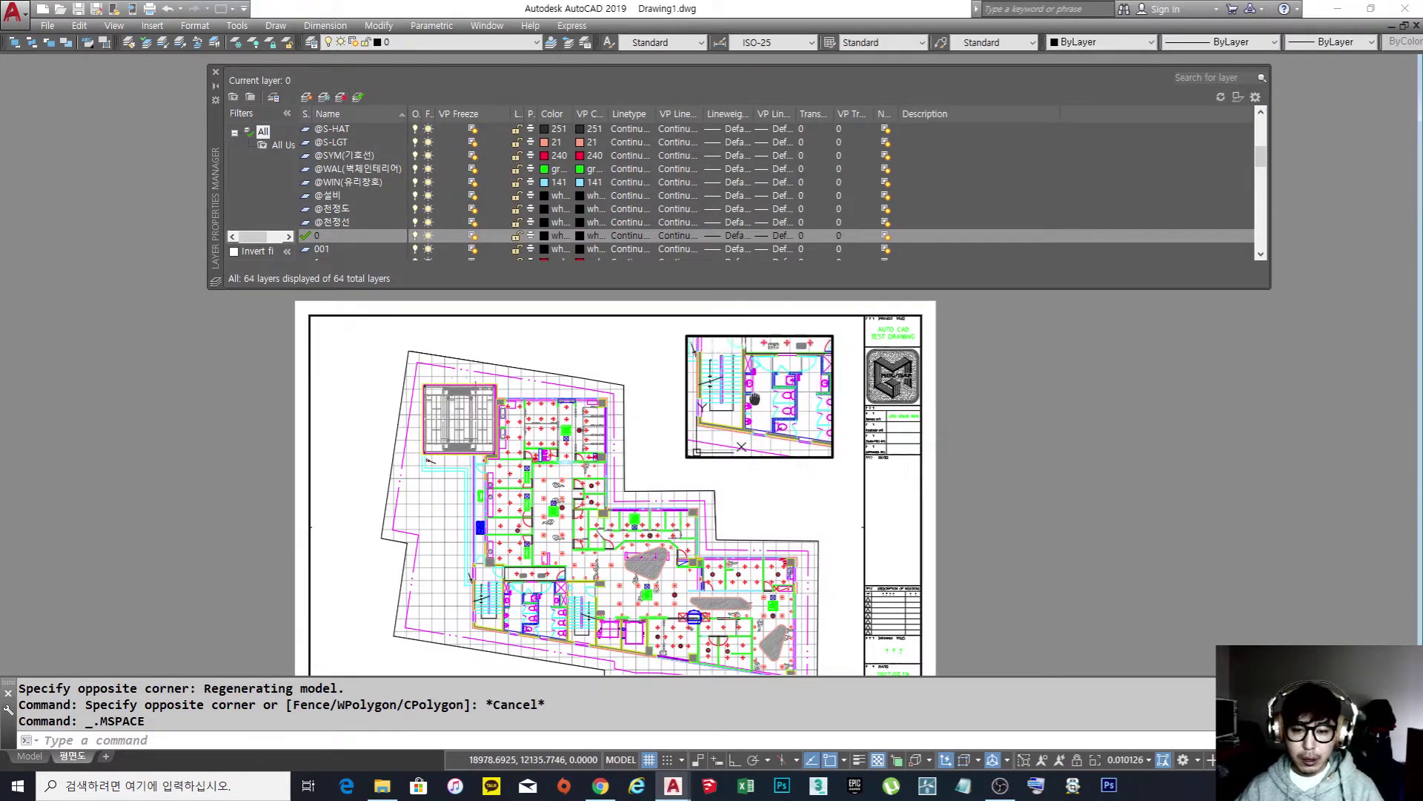
scroll(738, 445, up, 8)
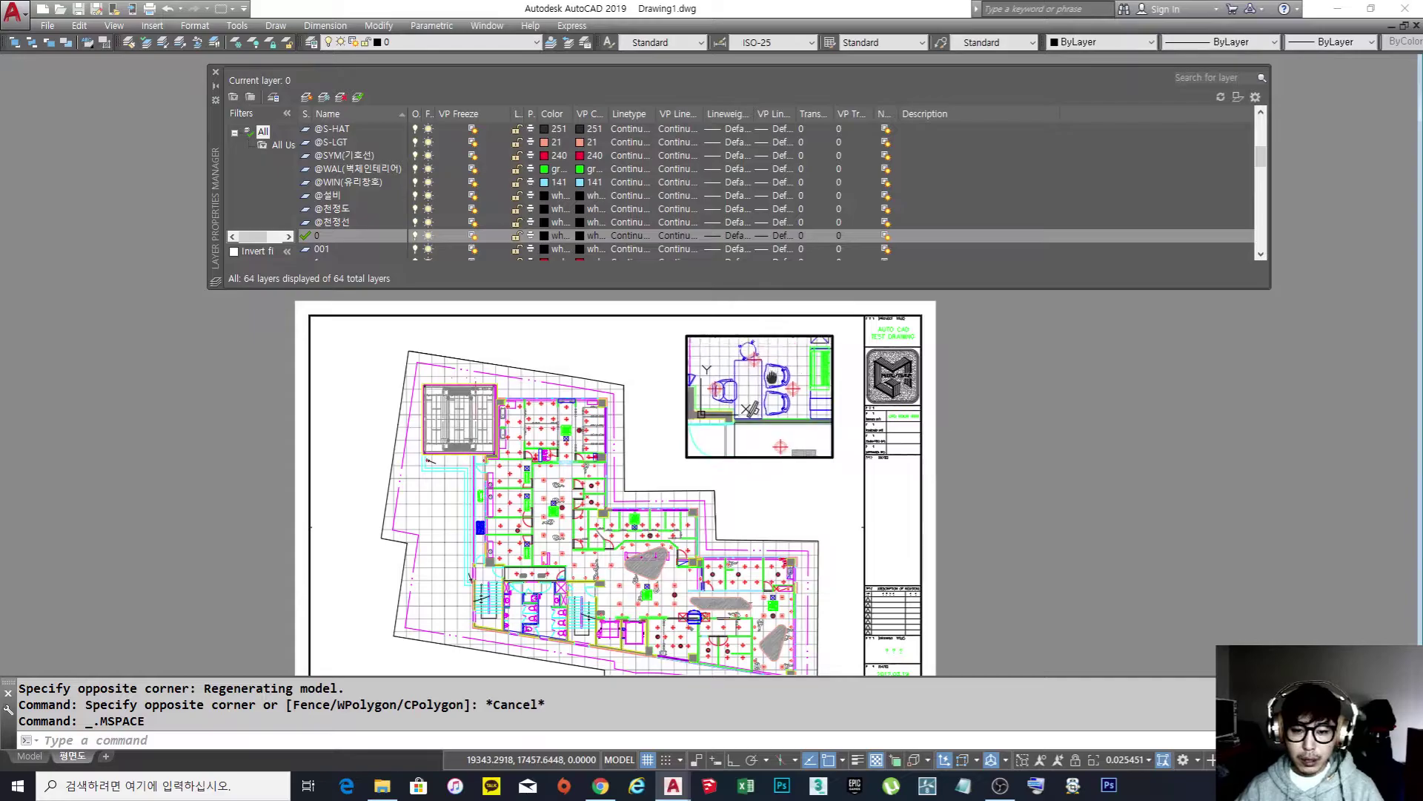
double_click(681, 468)
Activate the floor plan viewport and the small detail viewport in turn to compare their furniture, ending in paper space.
scroll(680, 468, up, 2)
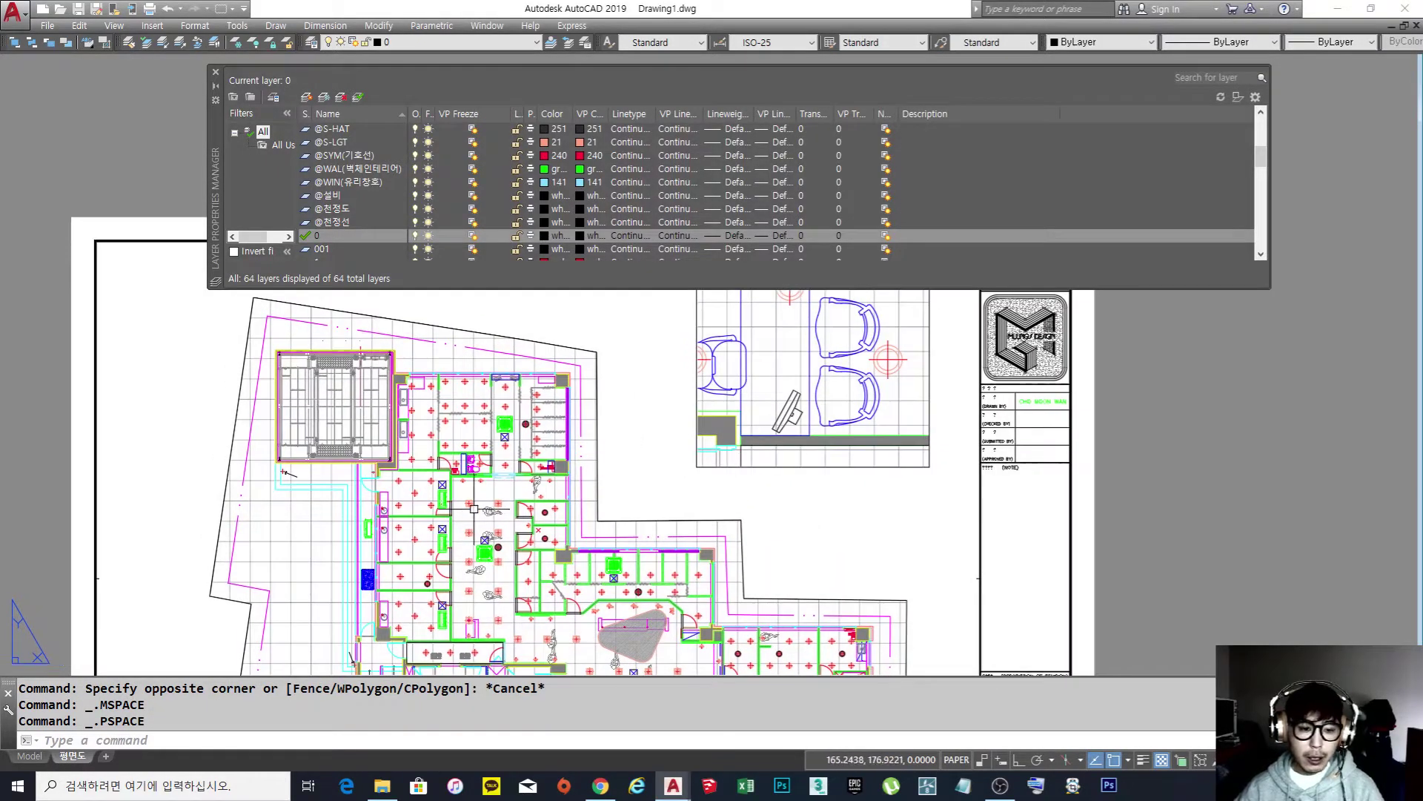
double_click(466, 501)
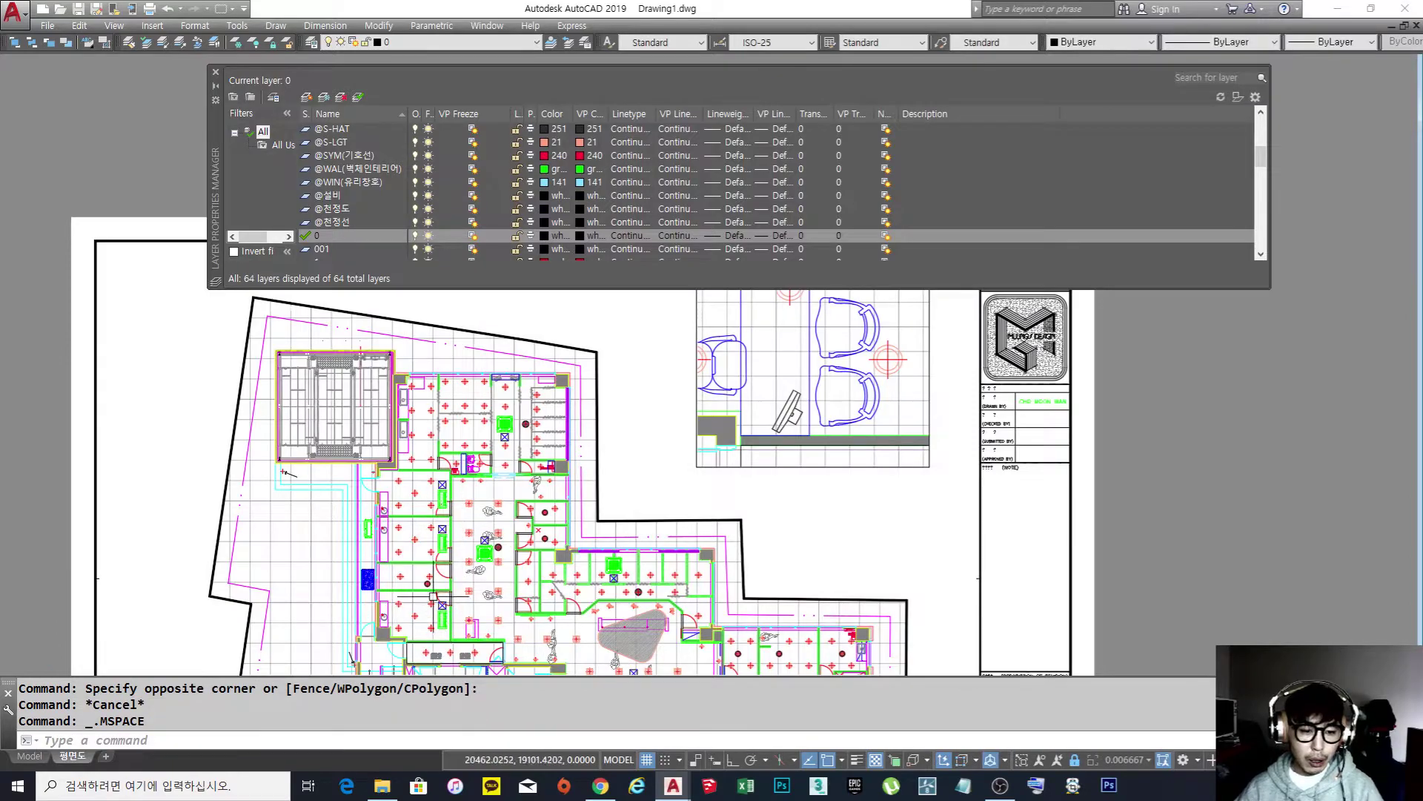
click(793, 364)
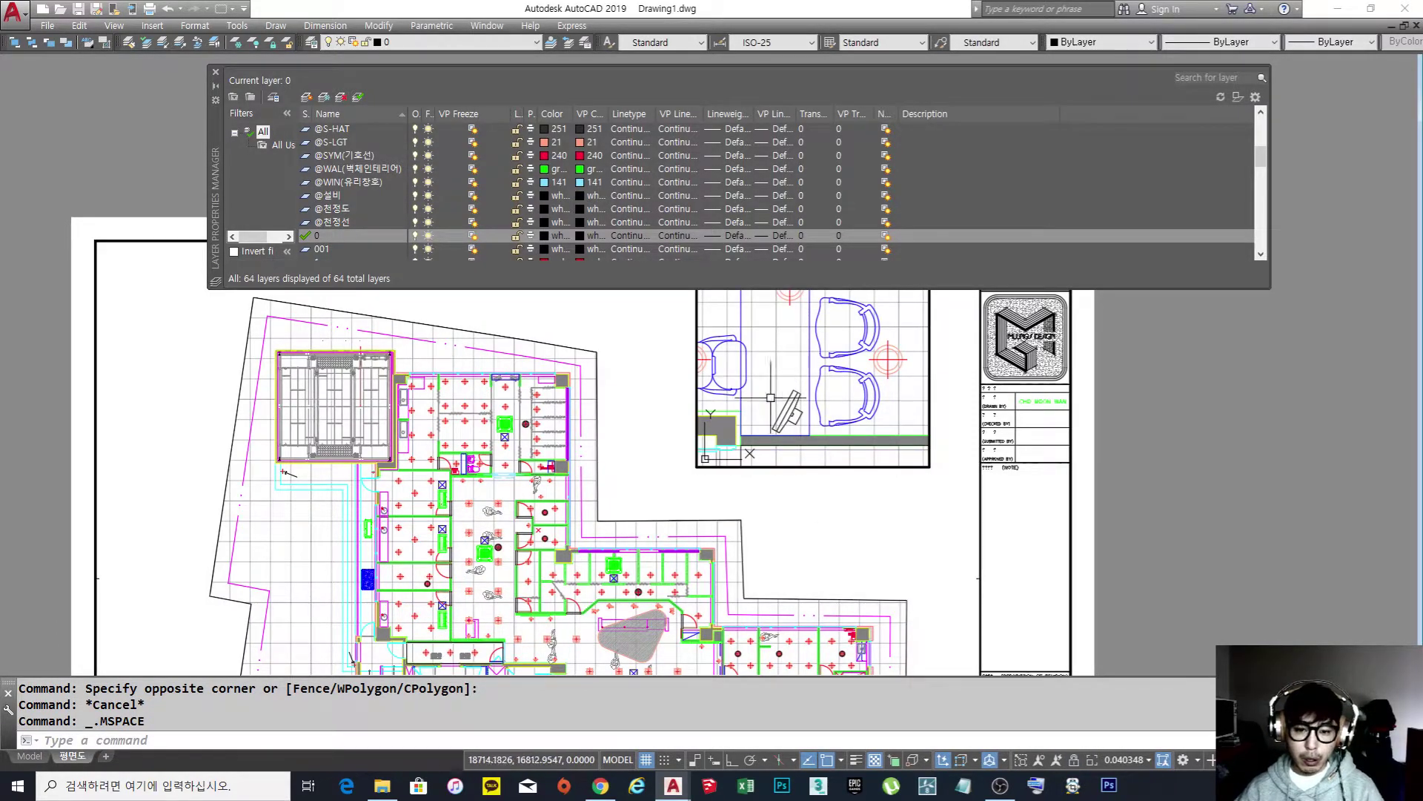
double_click(831, 550)
key(Escape)
key(Escape)
key(Escape)
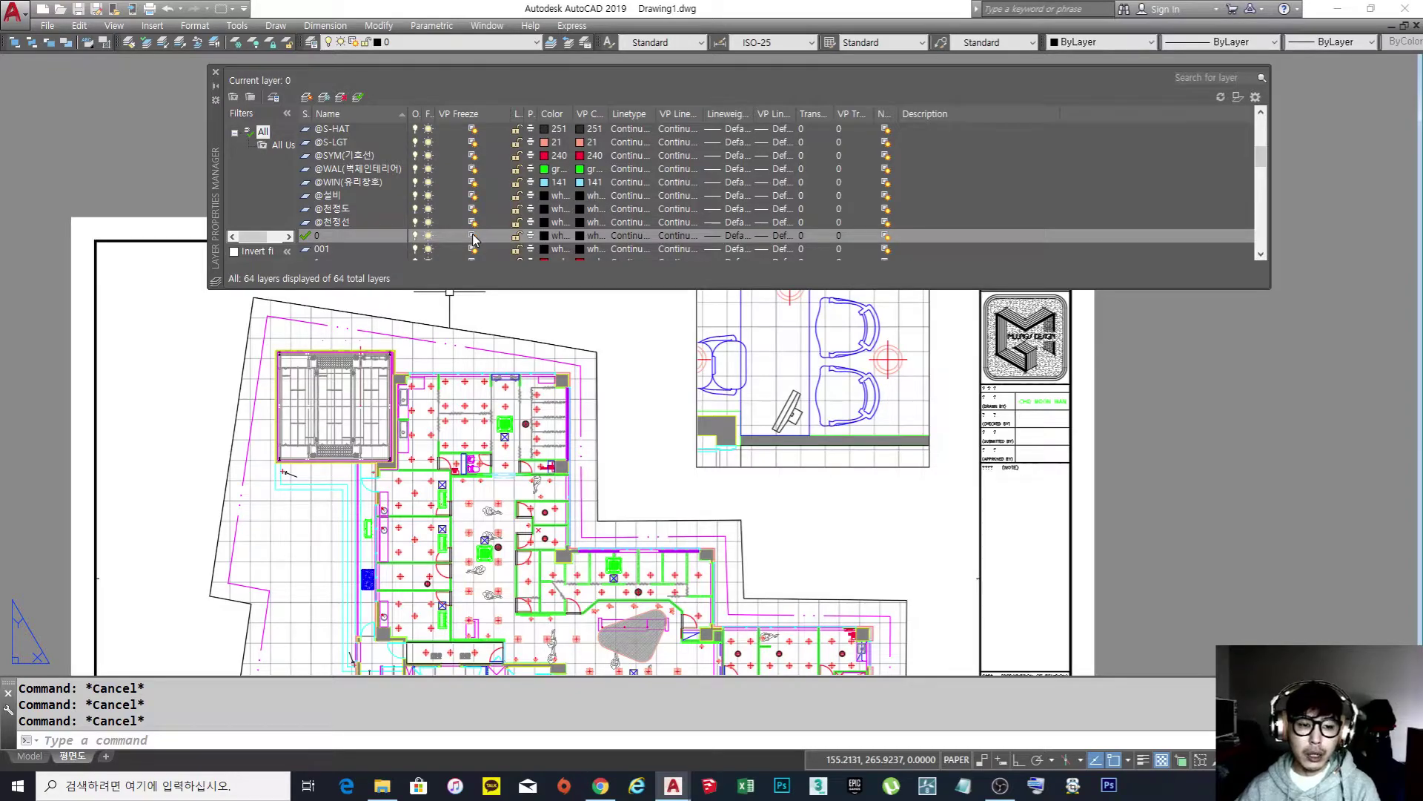
double_click(778, 367)
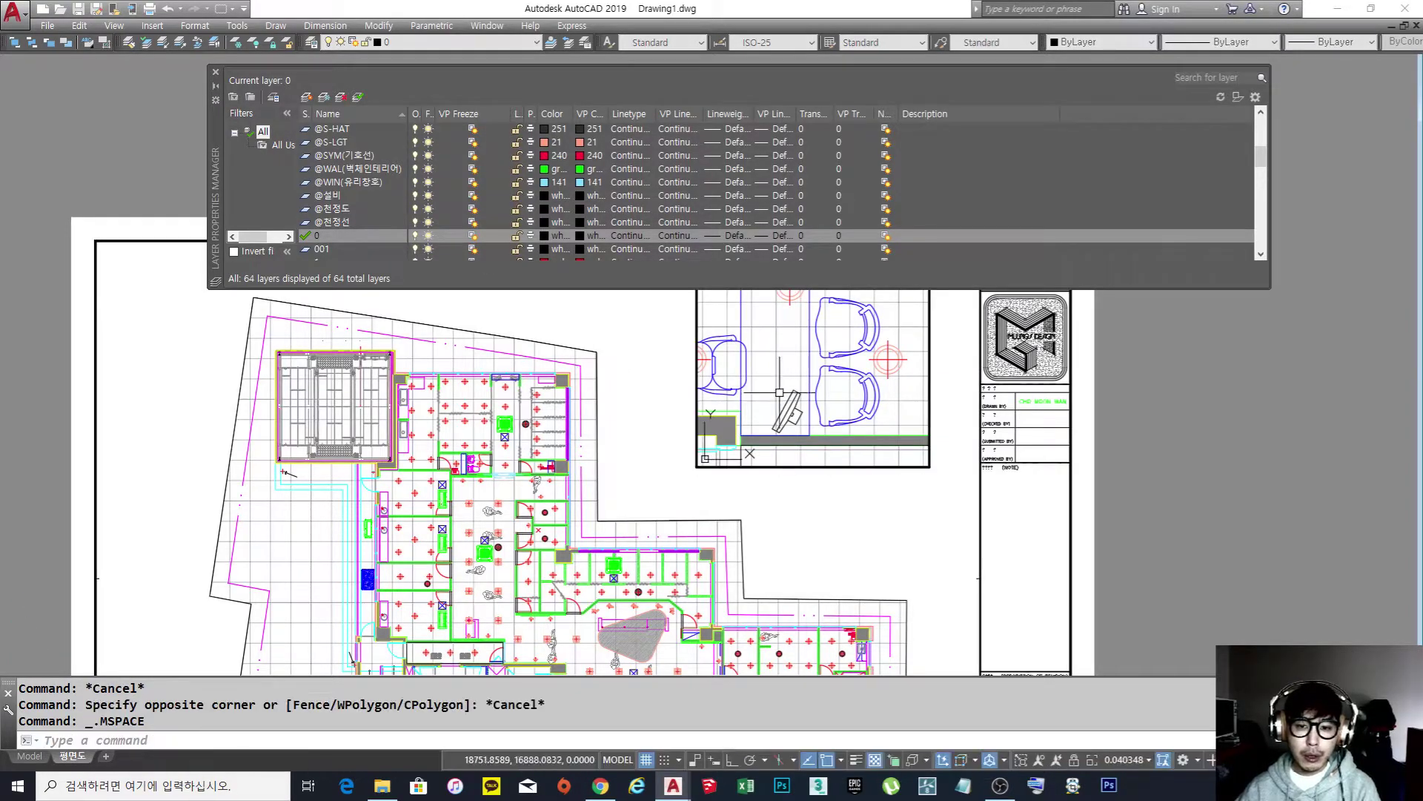
middle_drag(796, 355, 819, 381)
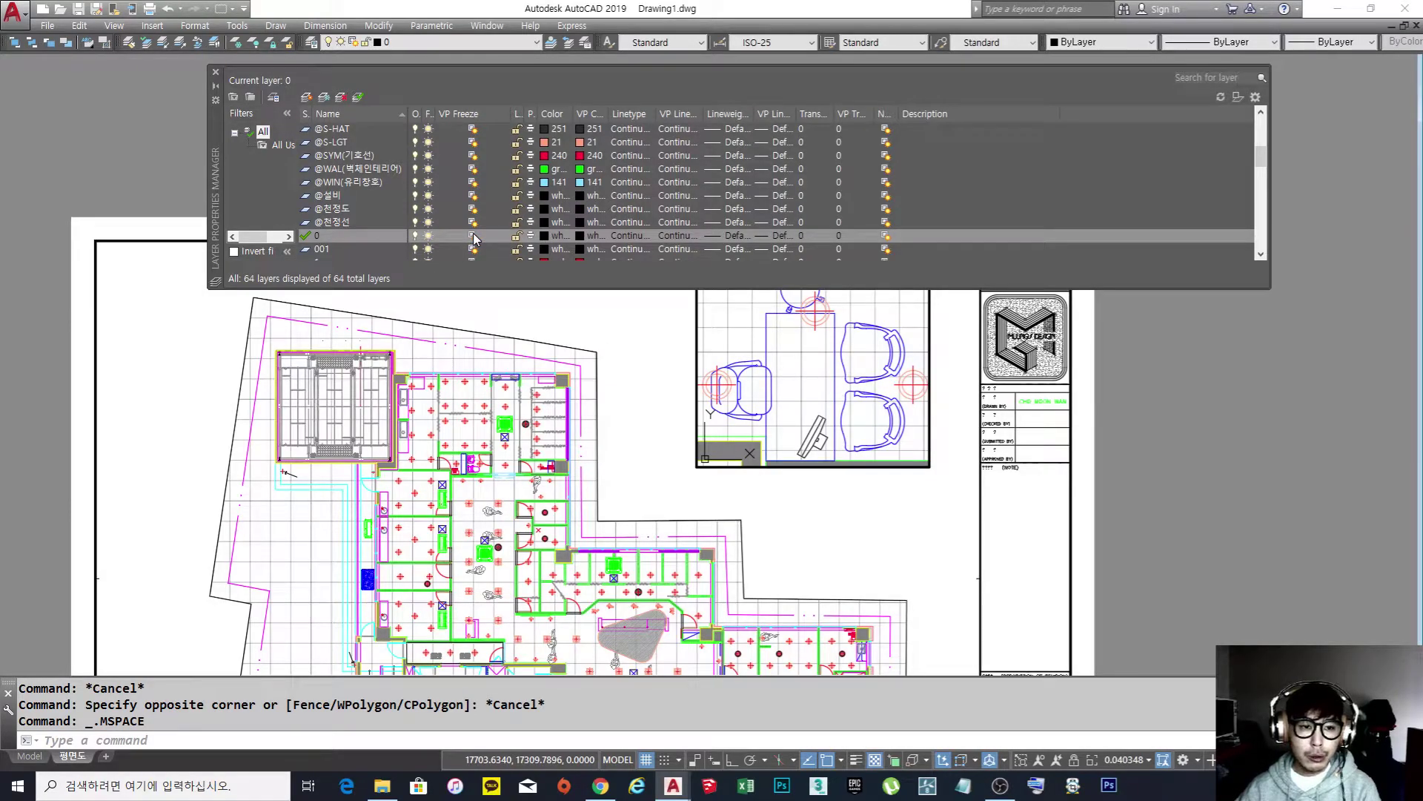
scroll(384, 194, up, 10)
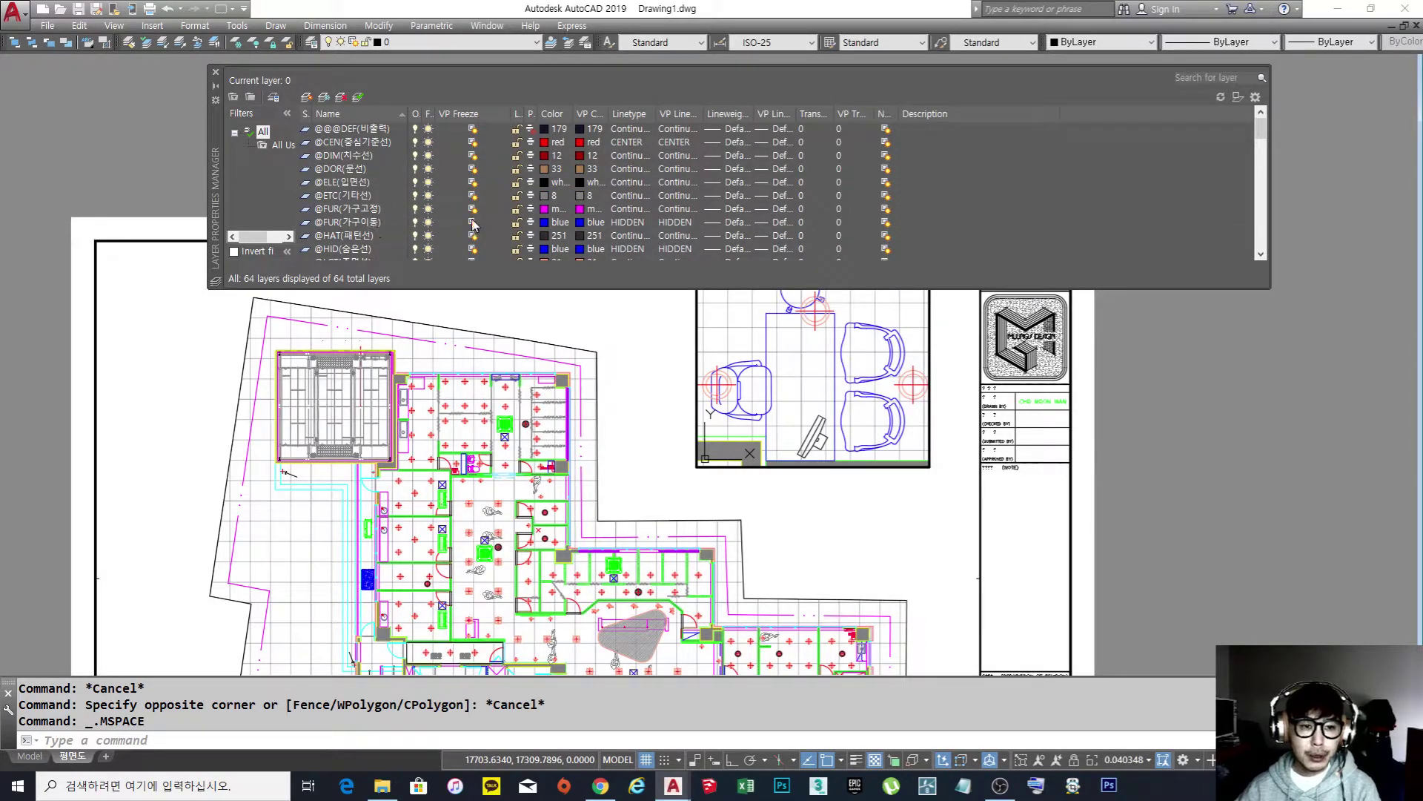
click(472, 223)
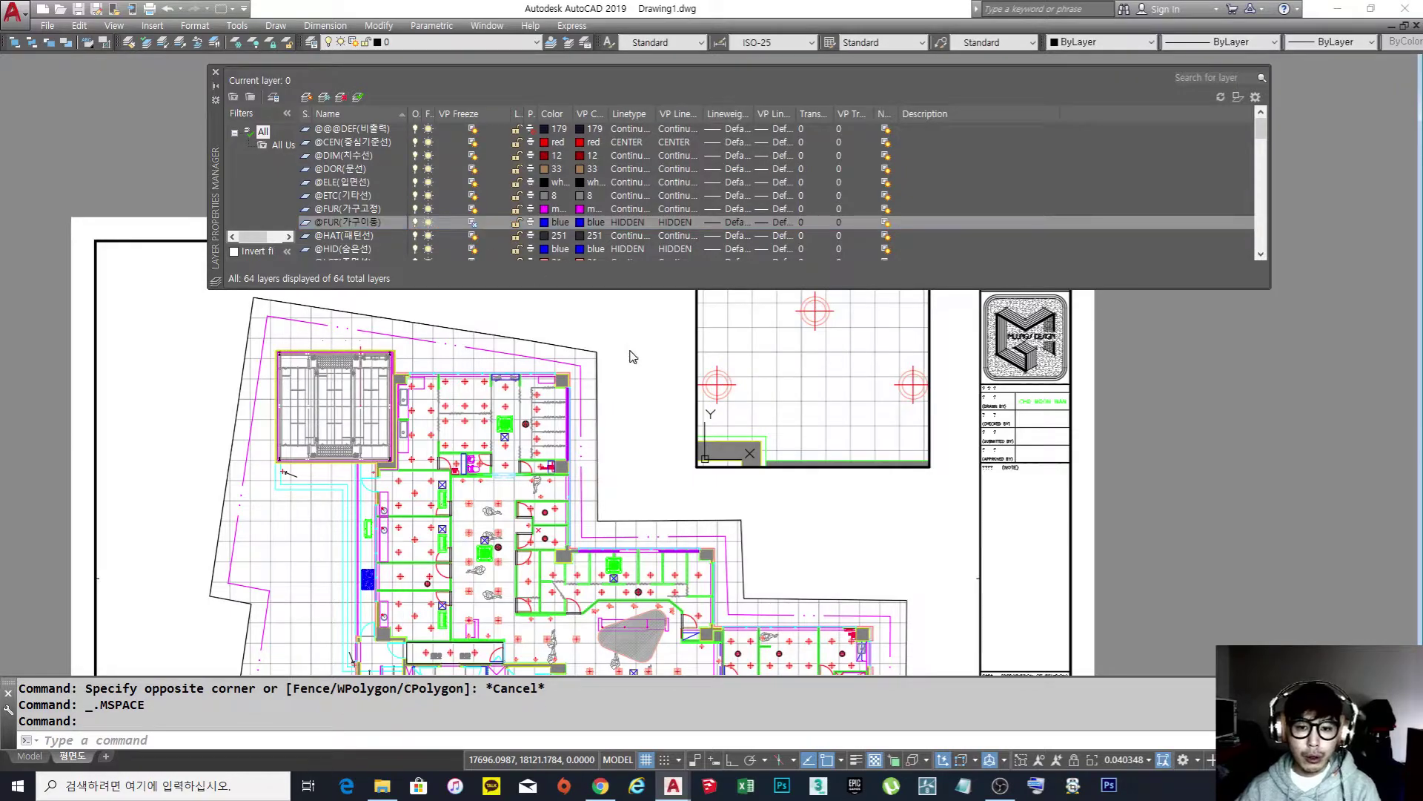
double_click(648, 403)
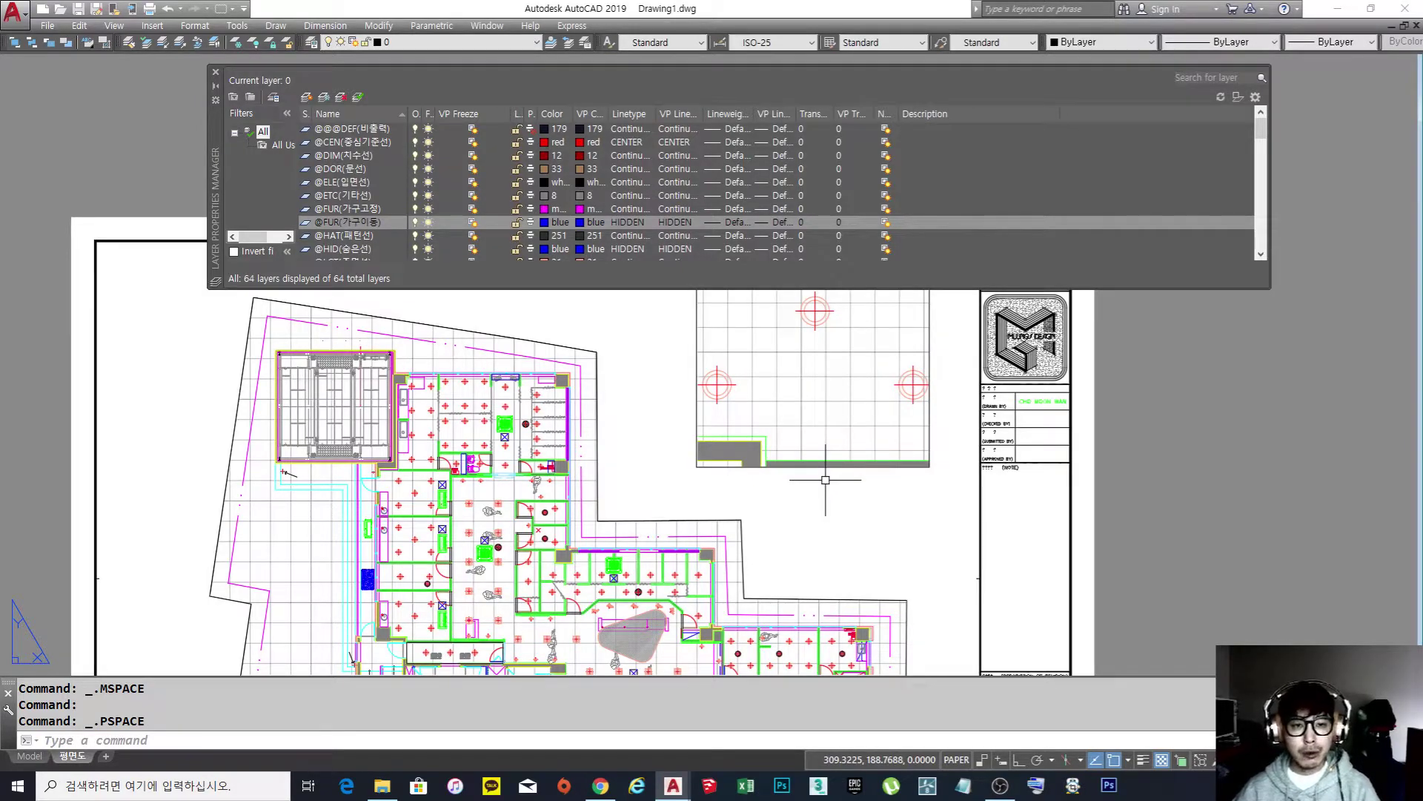
Erase the small detail viewport from the sheet.
text(e)
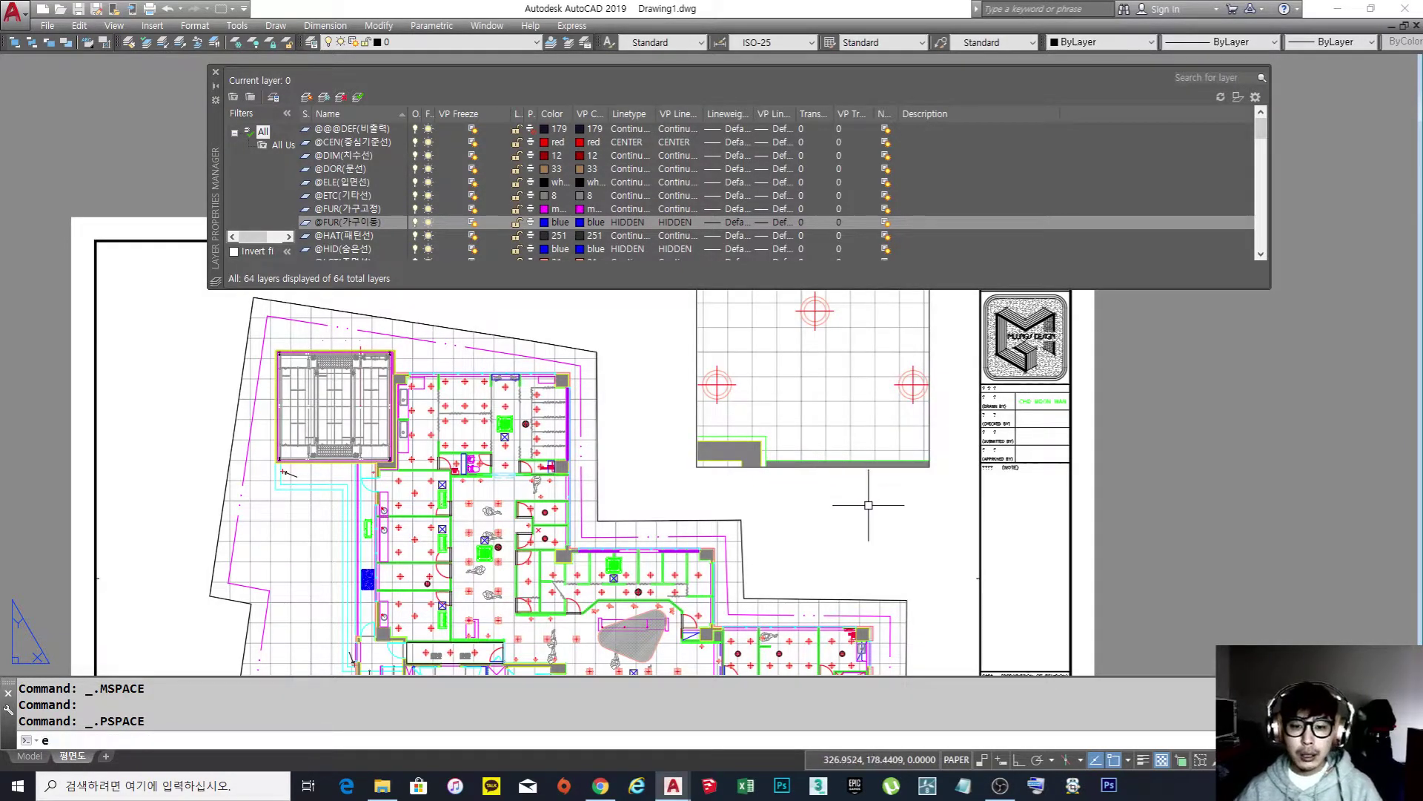
key(Return)
click(867, 502)
click(784, 397)
scroll(784, 398, down, 4)
middle_drag(784, 398, 832, 394)
scroll(711, 428, up, 4)
scroll(690, 421, down, 3)
middle_drag(690, 421, 559, 417)
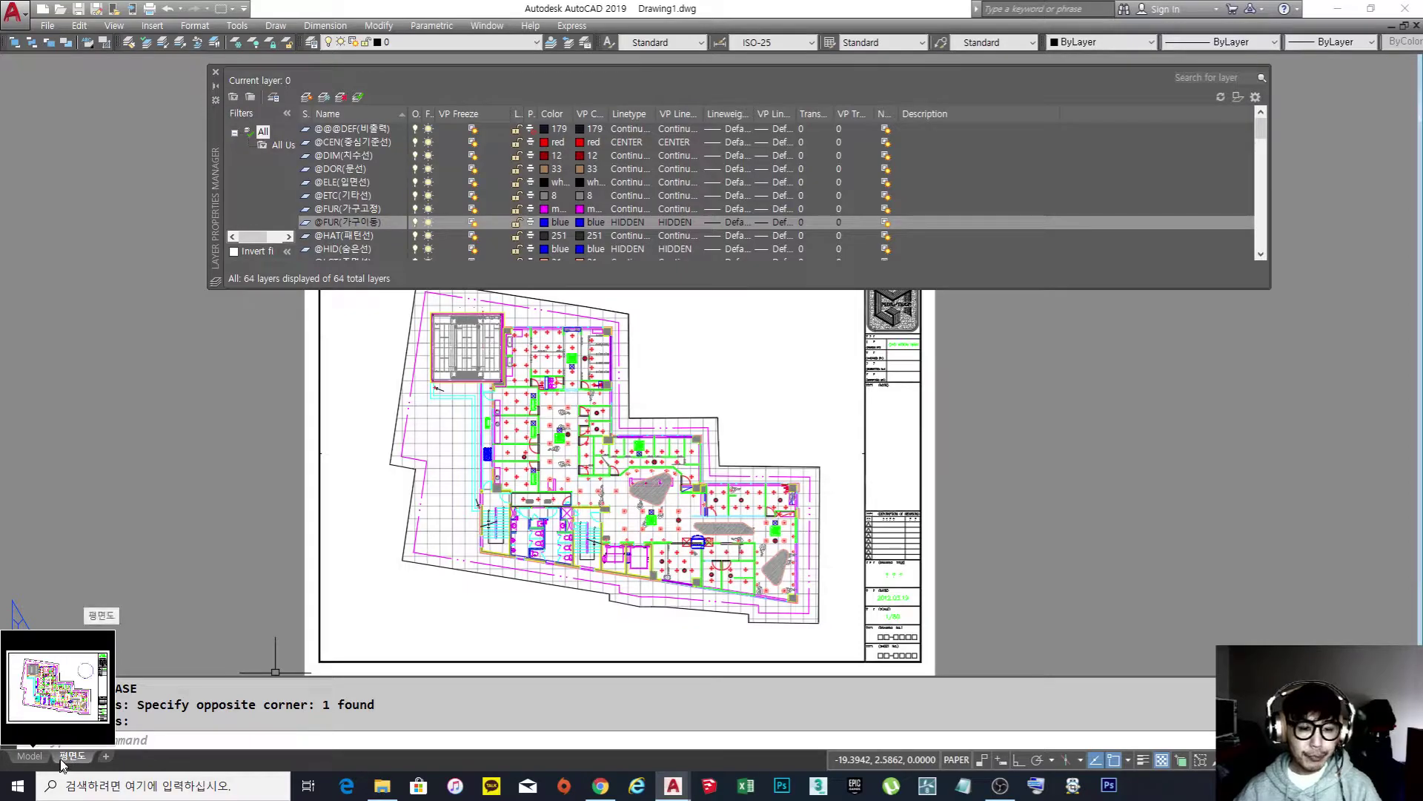
scroll(513, 413, up, 5)
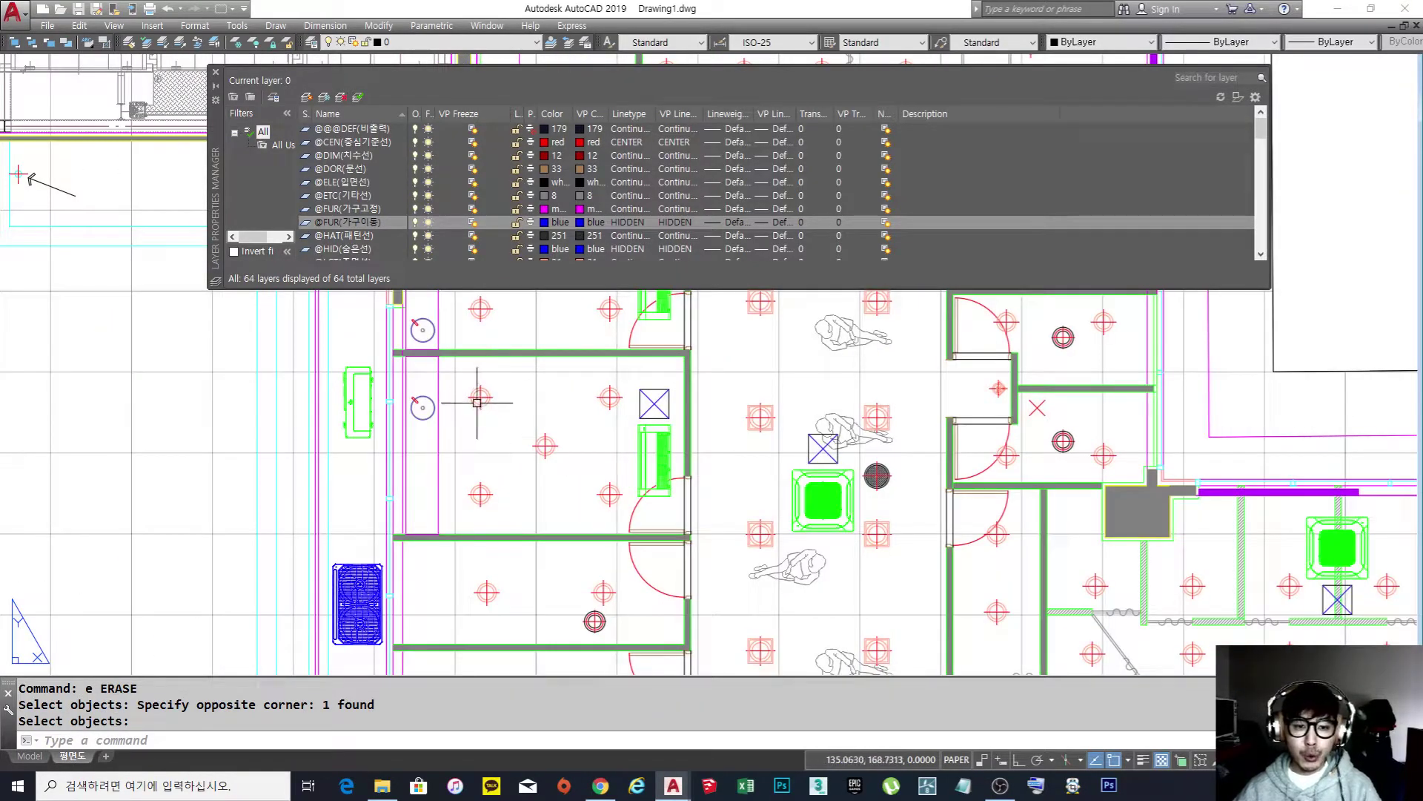
click(550, 407)
key(Escape)
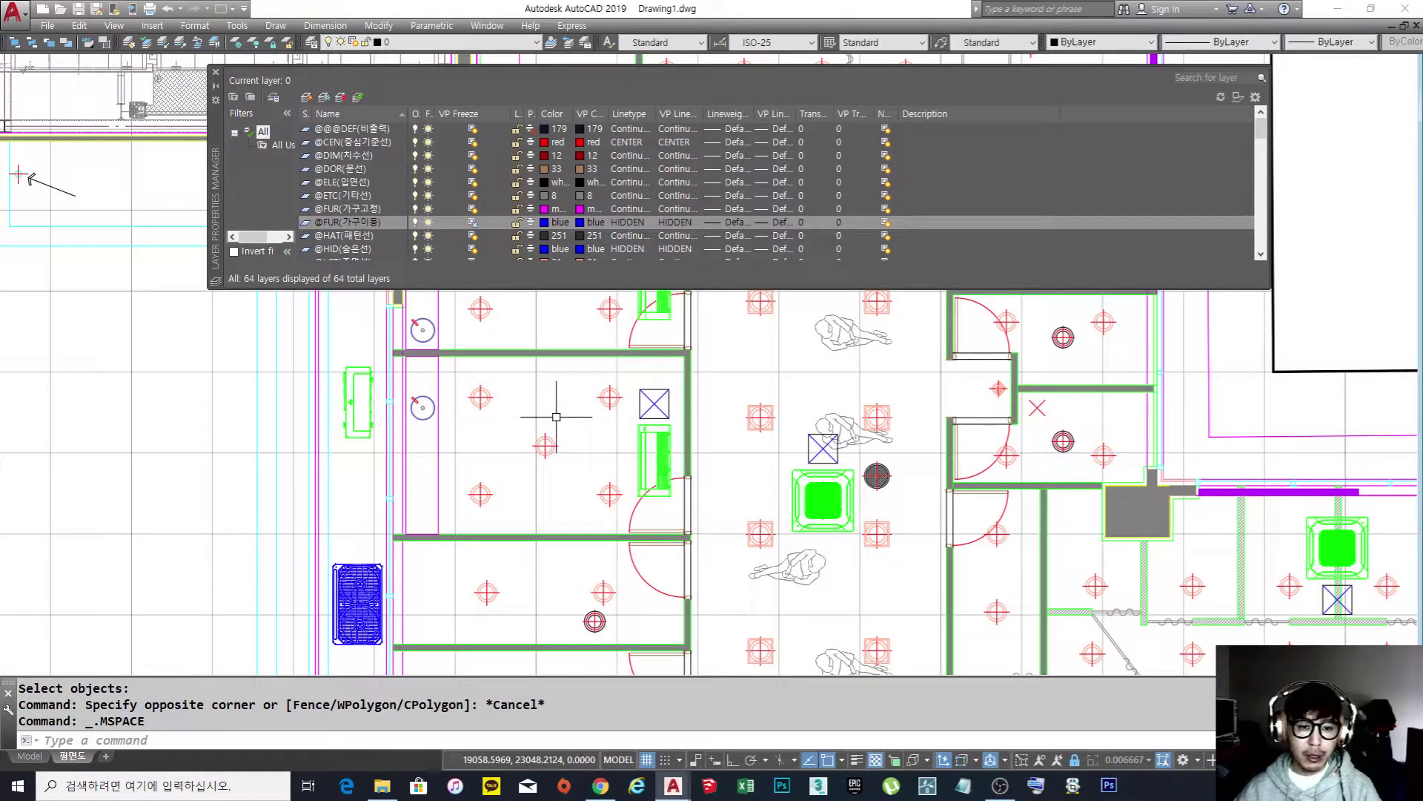
scroll(549, 407, down, 10)
scroll(548, 387, up, 8)
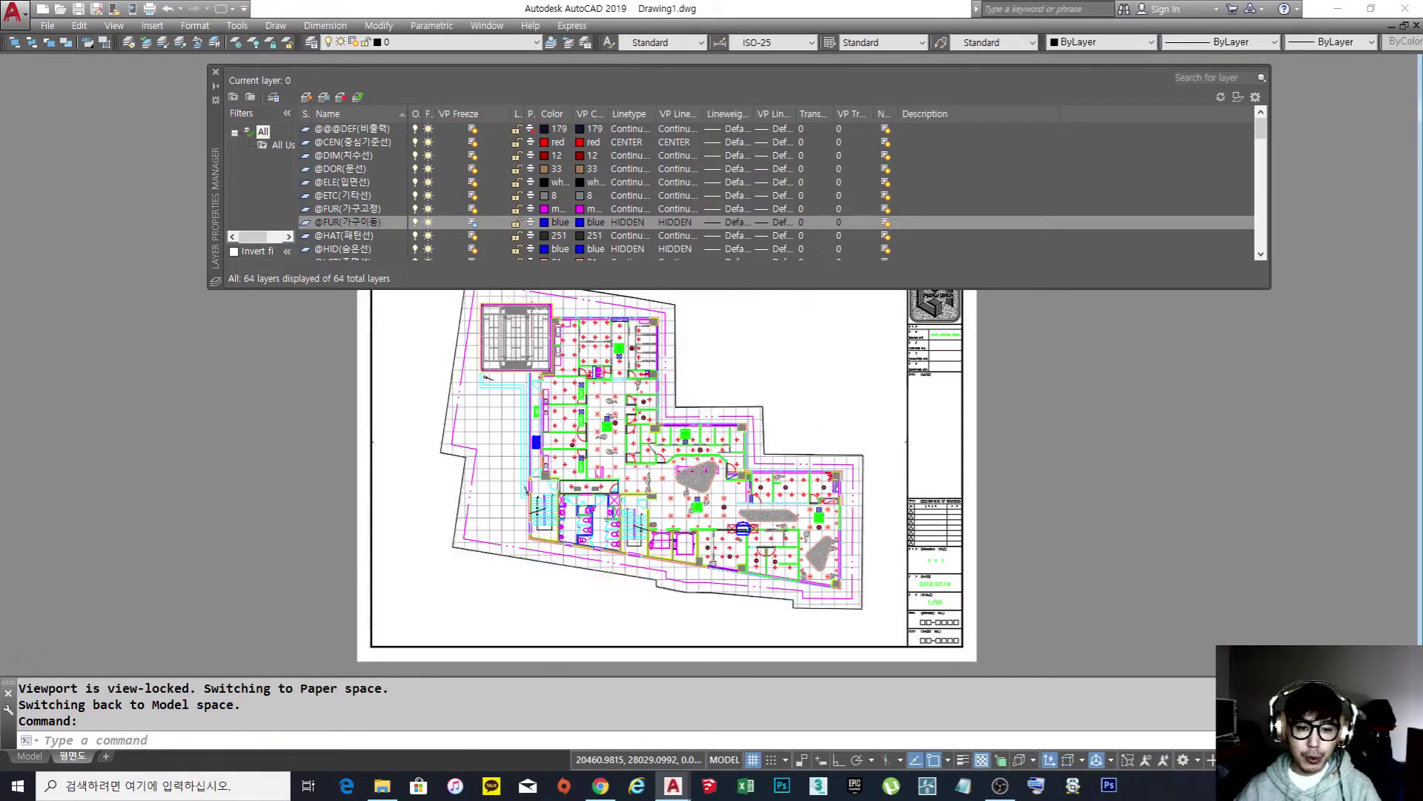
scroll(508, 385, up, 2)
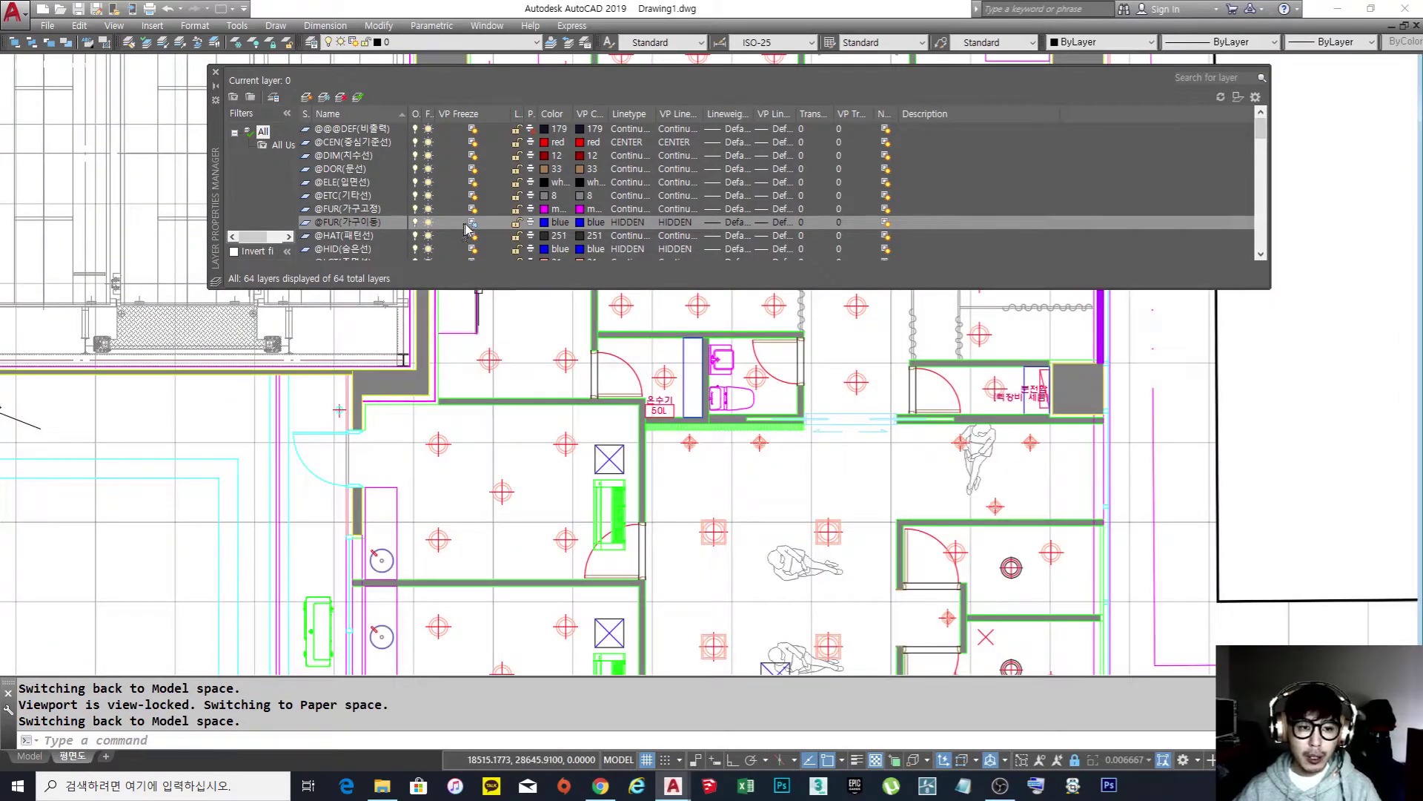
click(472, 222)
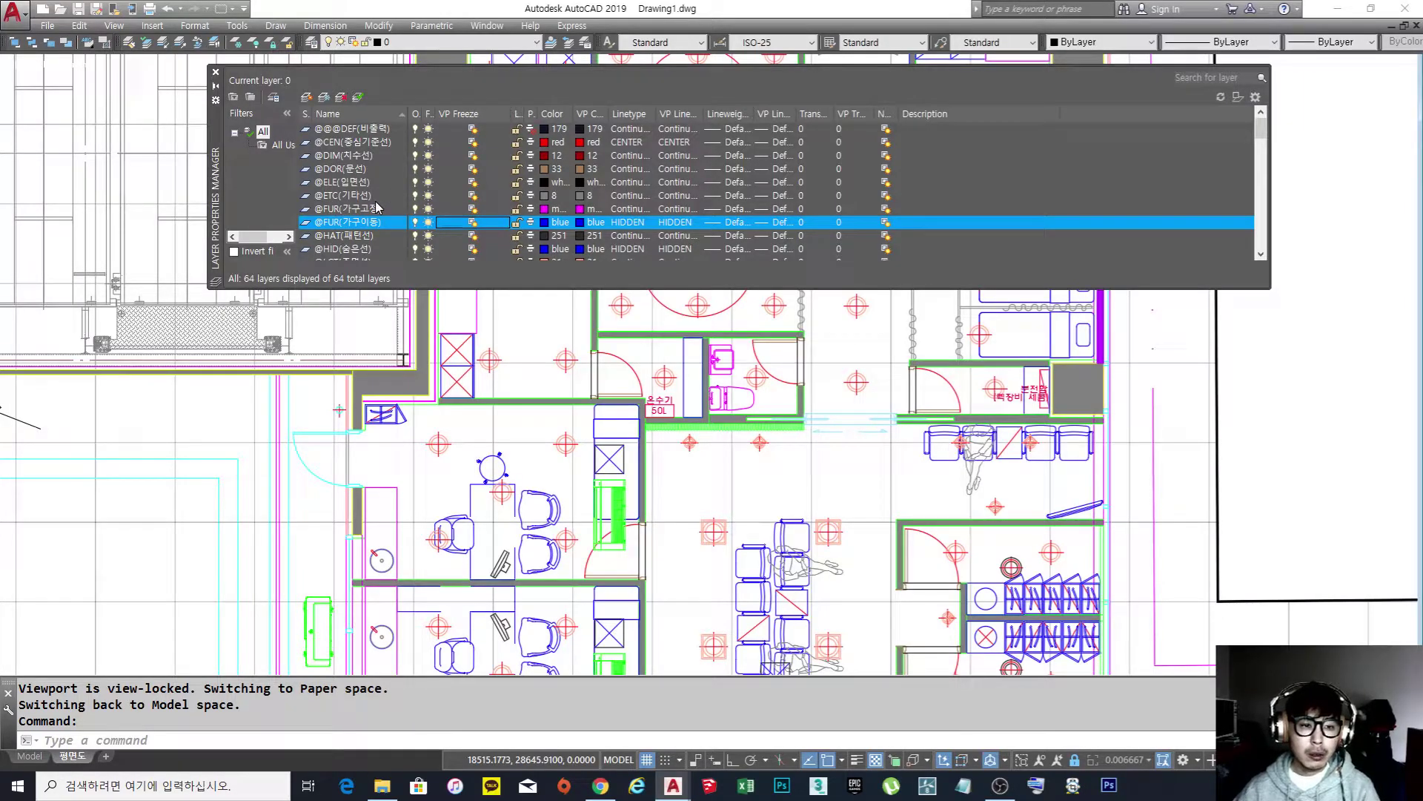
click(559, 359)
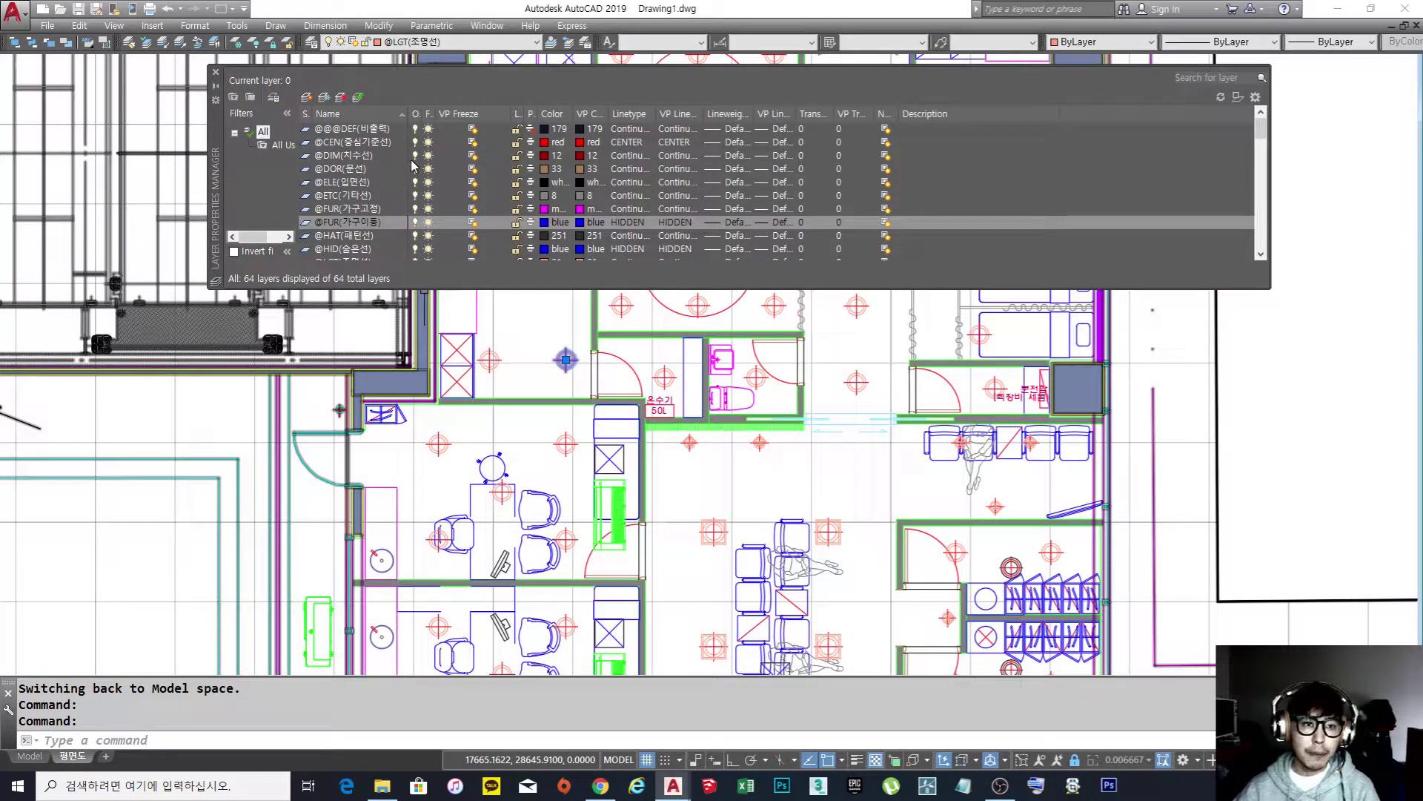
scroll(389, 175, down, 5)
scroll(386, 176, up, 1)
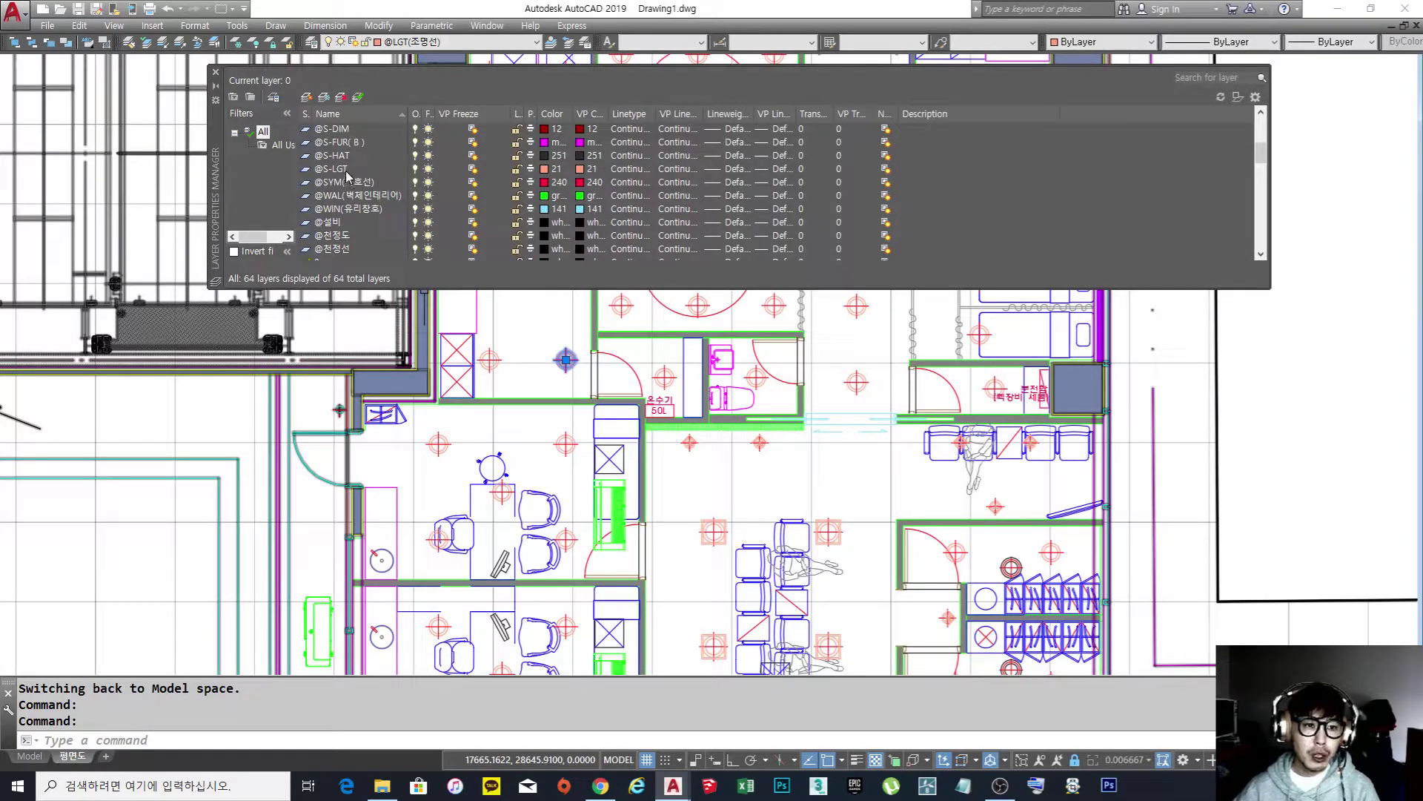
scroll(360, 204, up, 1)
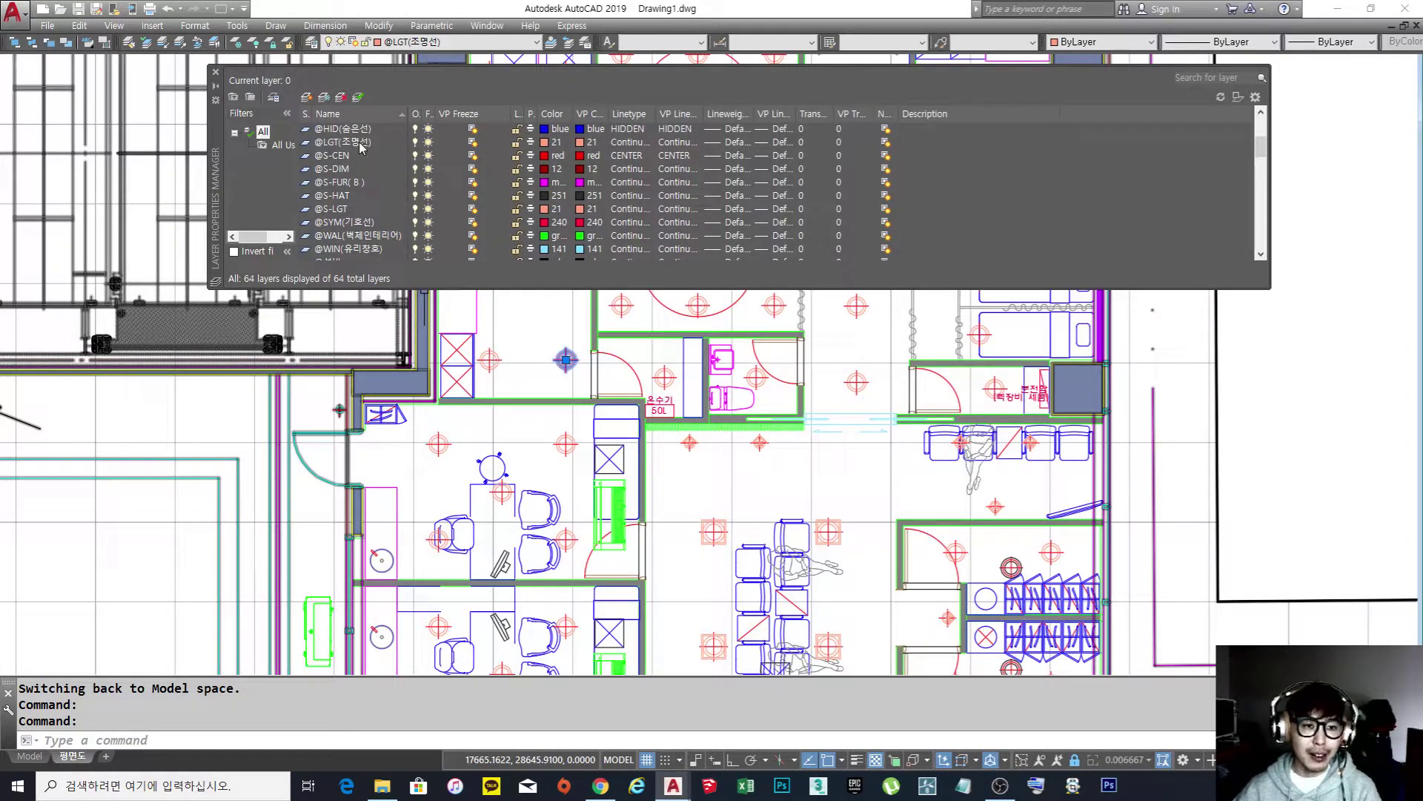
click(472, 142)
click(541, 361)
scroll(541, 361, down, 5)
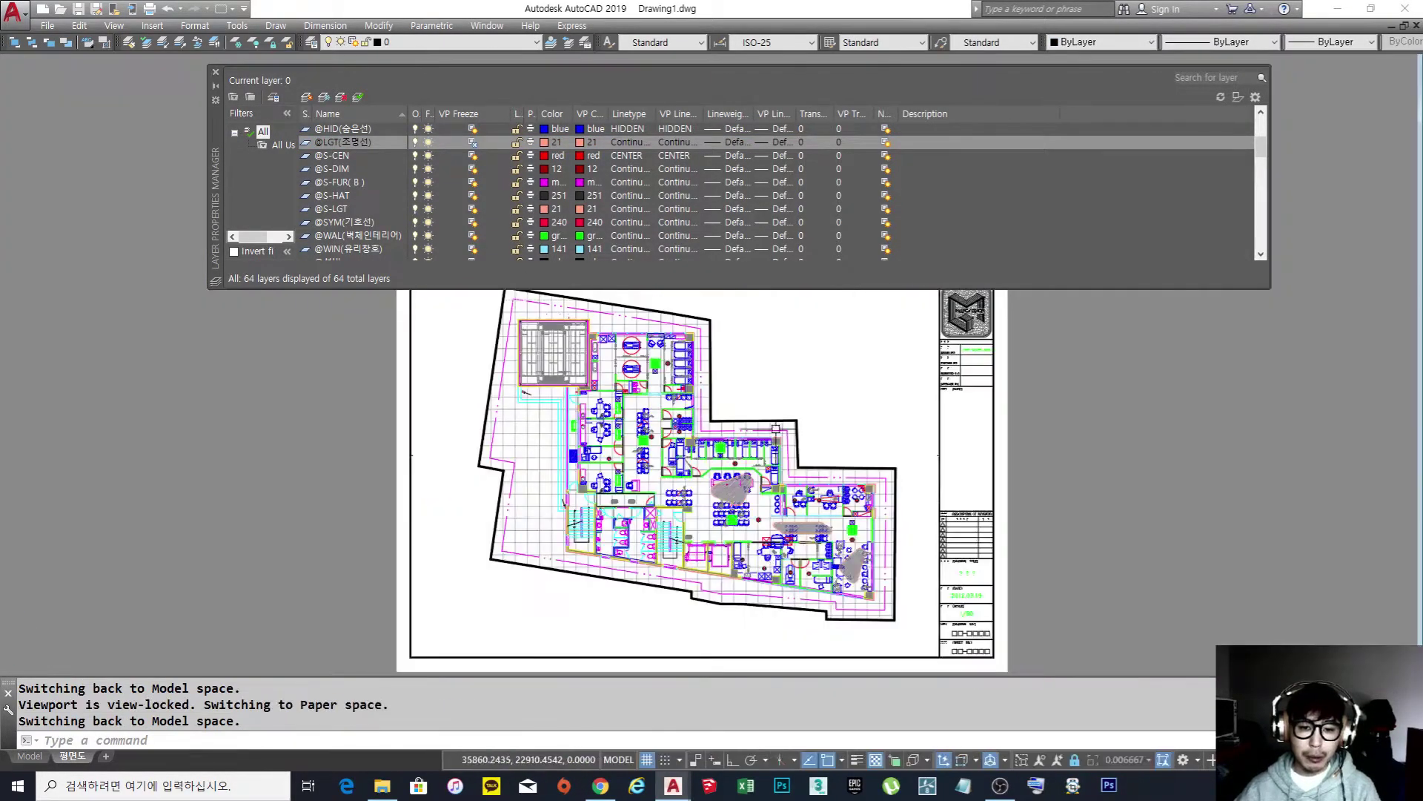
scroll(594, 459, up, 4)
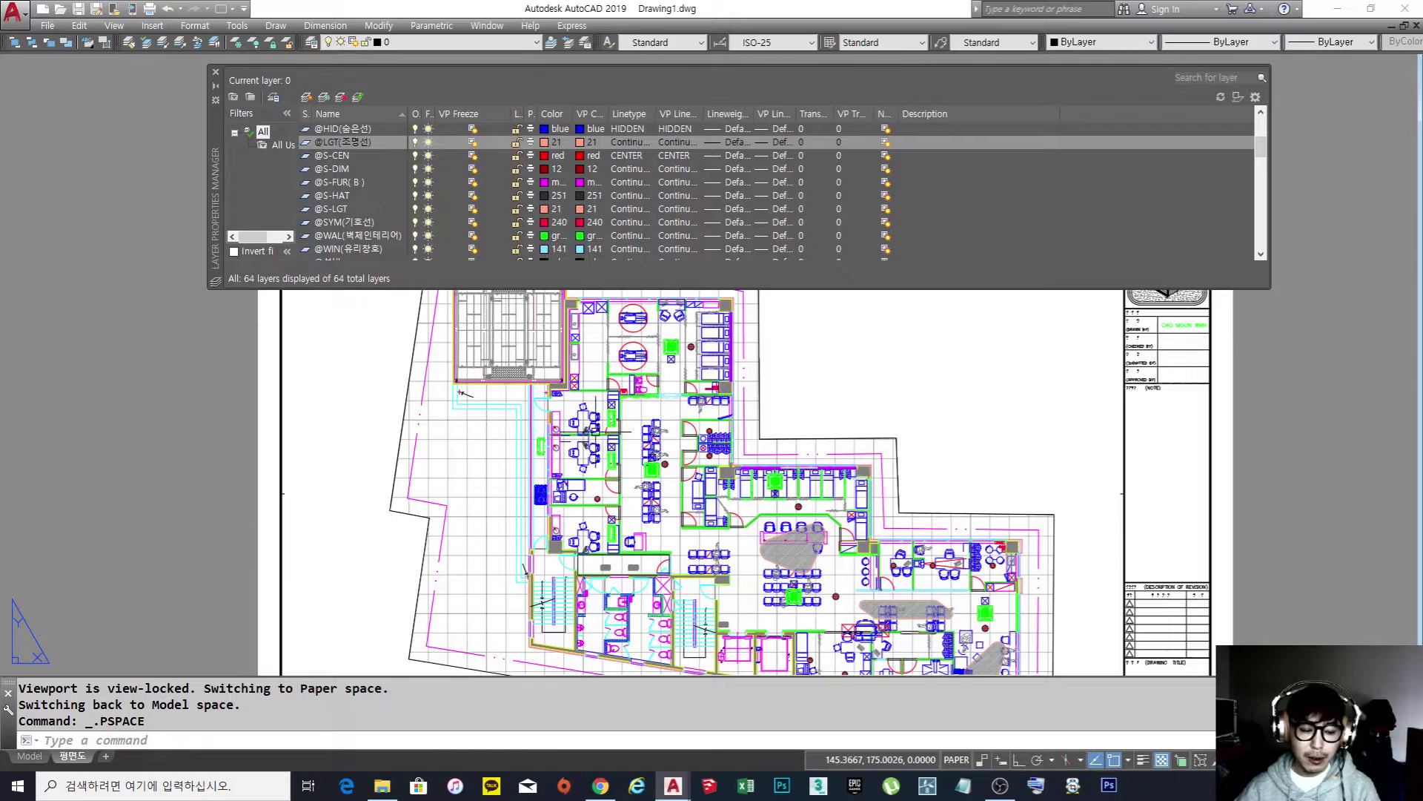
scroll(582, 463, up, 3)
middle_drag(702, 443, 571, 463)
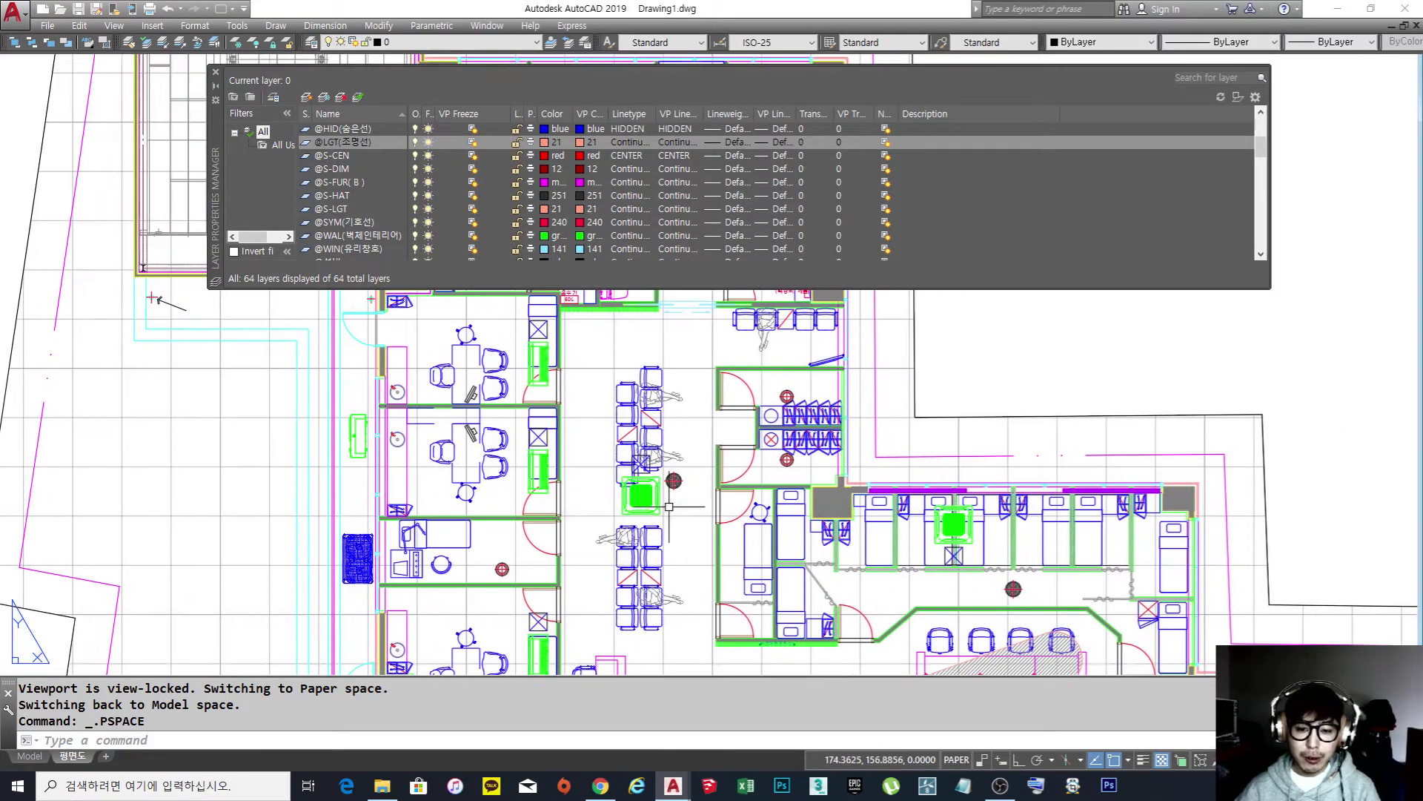
scroll(1007, 594, up, 4)
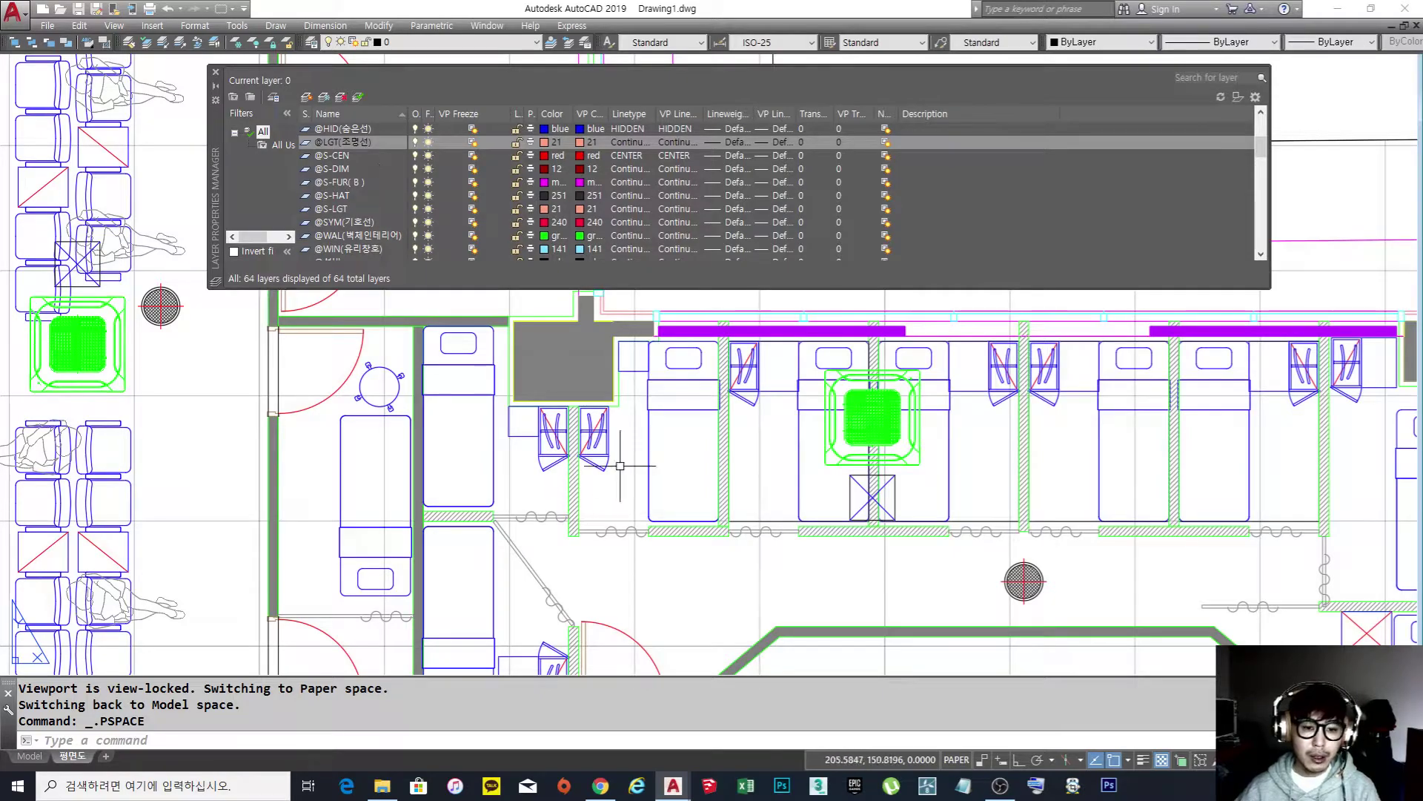
double_click(922, 579)
click(939, 590)
click(1074, 601)
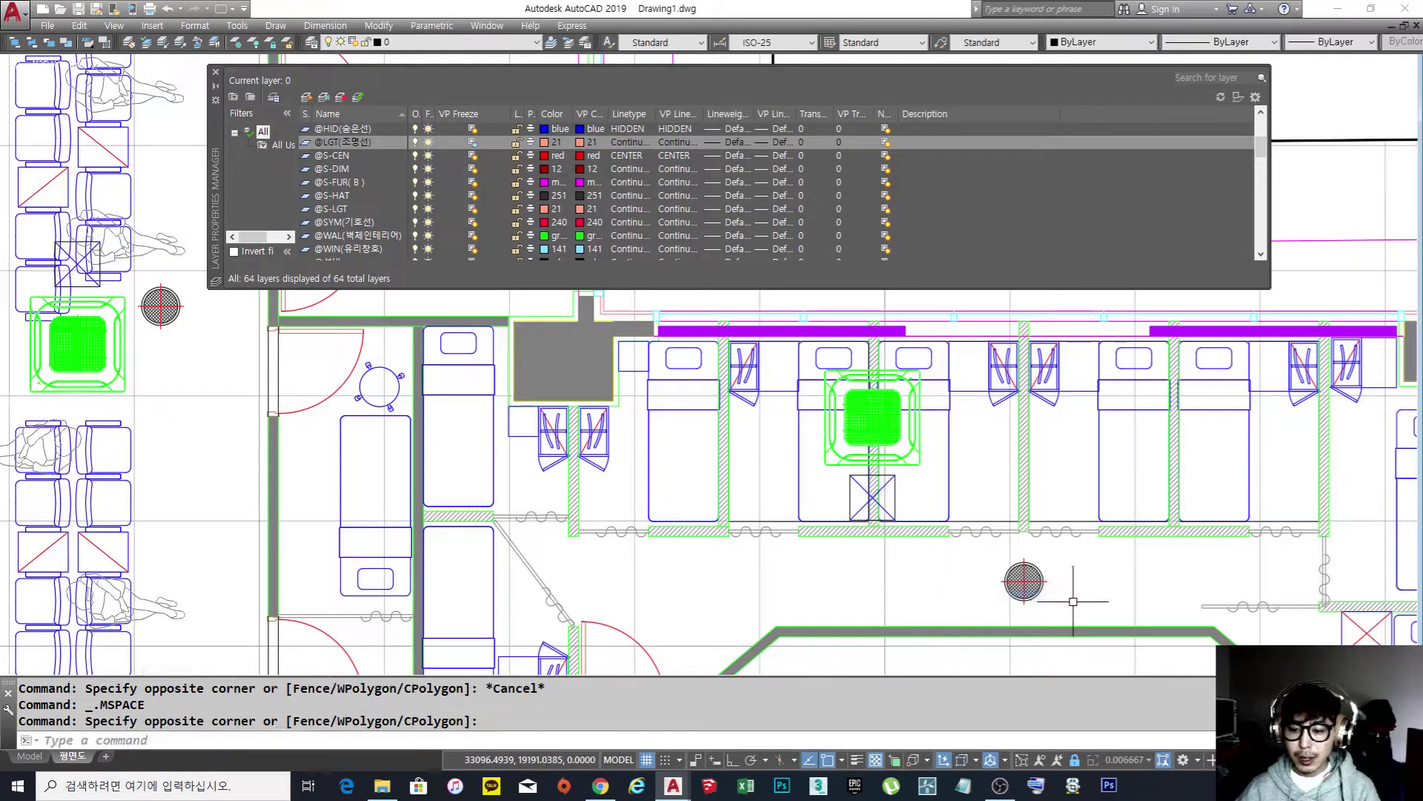
click(1074, 601)
click(1037, 591)
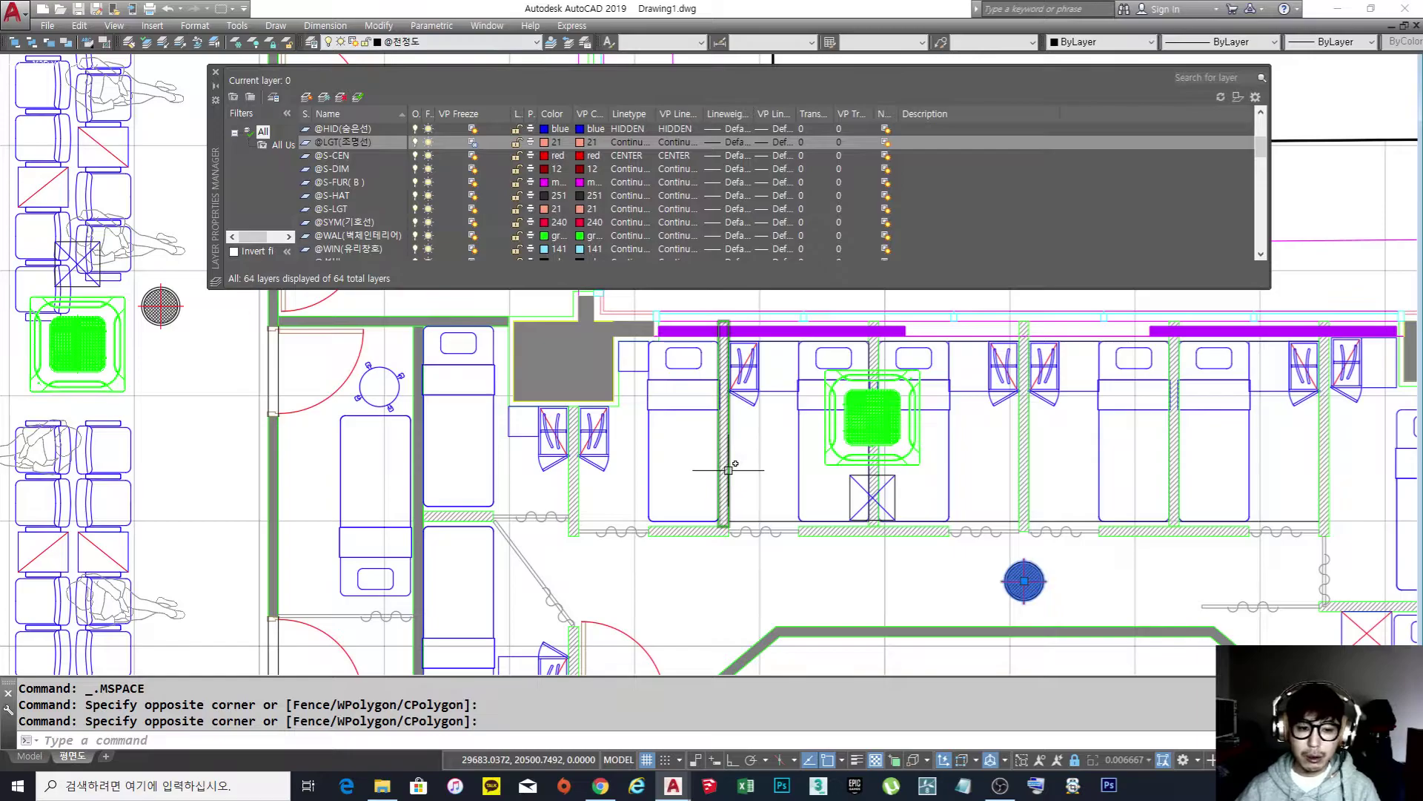
scroll(354, 183, up, 3)
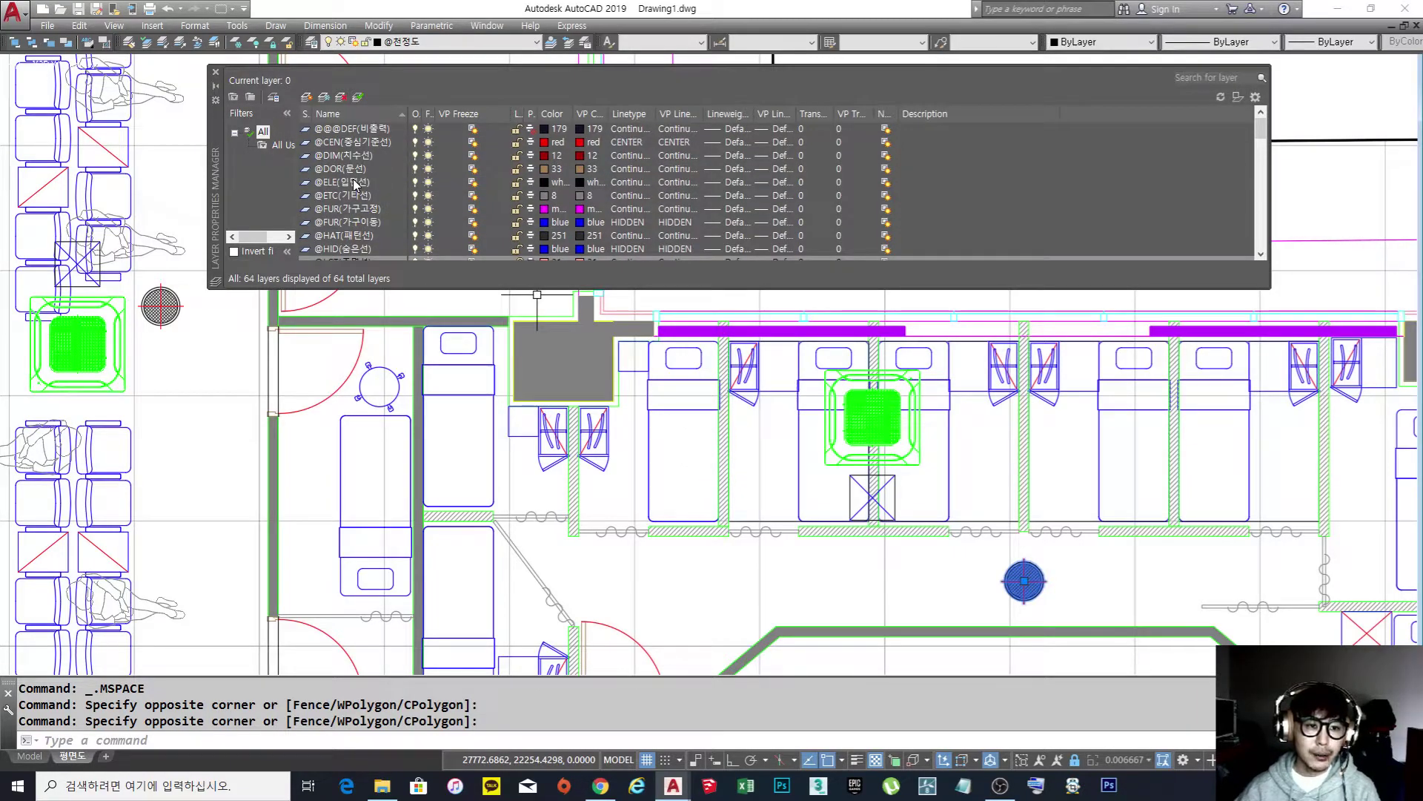
scroll(354, 183, down, 2)
scroll(354, 183, down, 2)
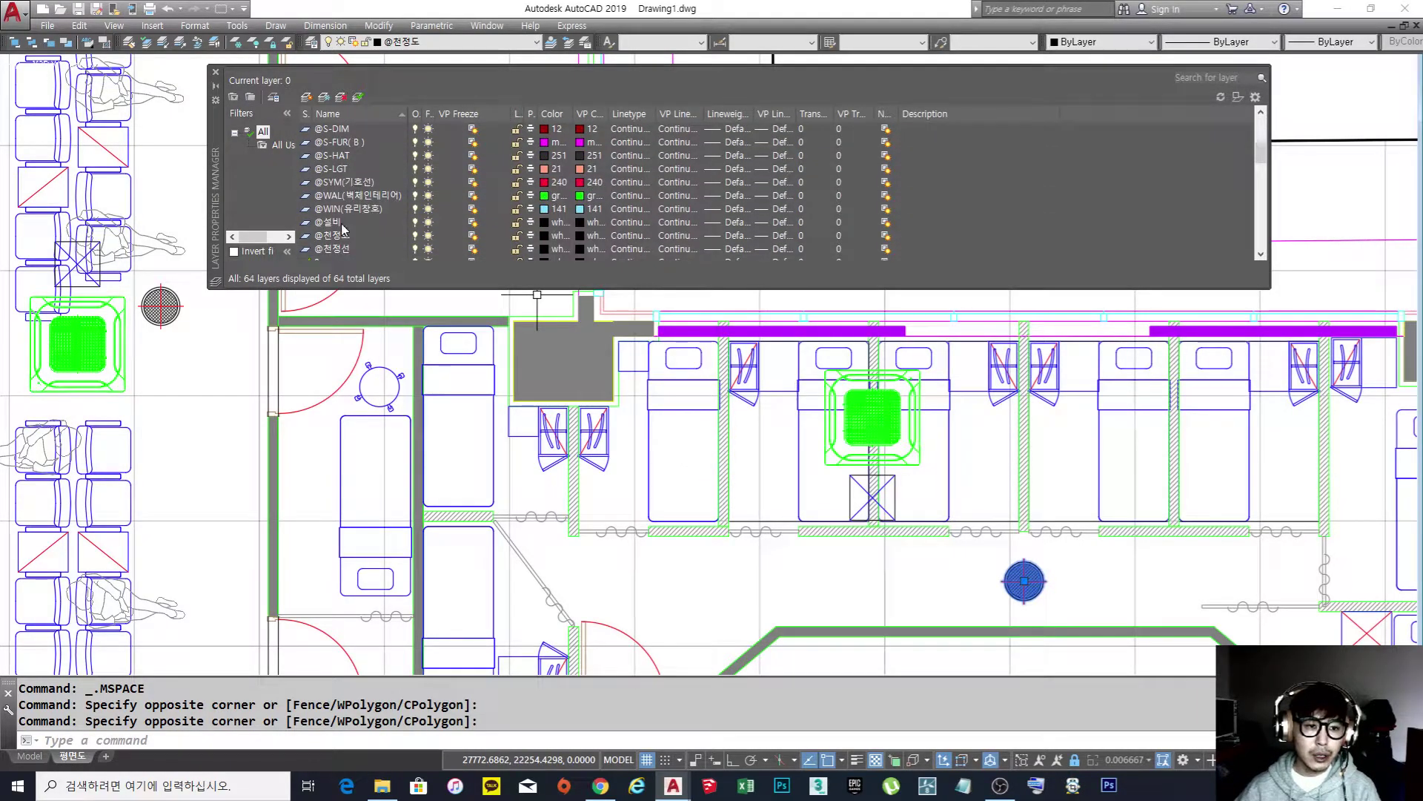
click(472, 235)
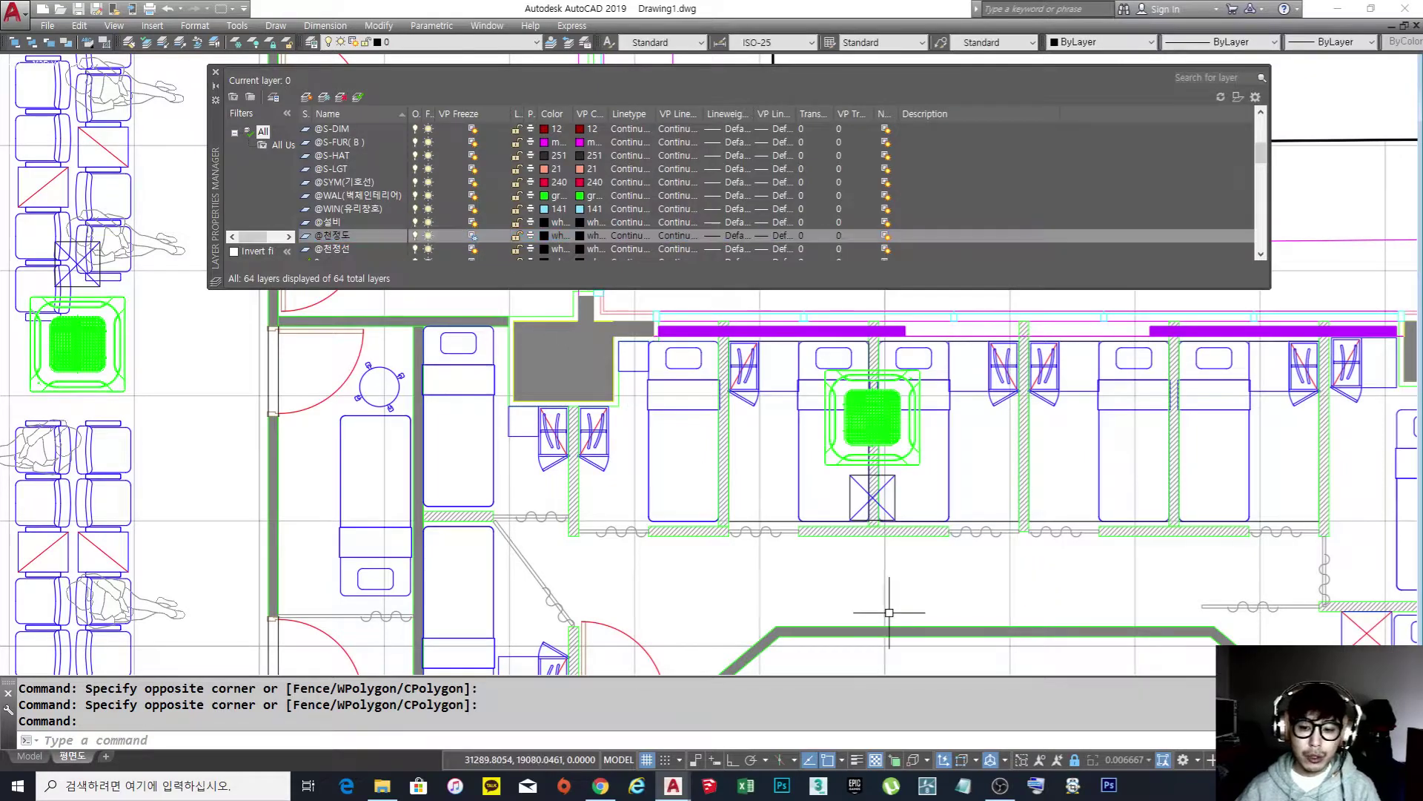
scroll(893, 598, down, 5)
scroll(866, 519, up, 8)
click(862, 471)
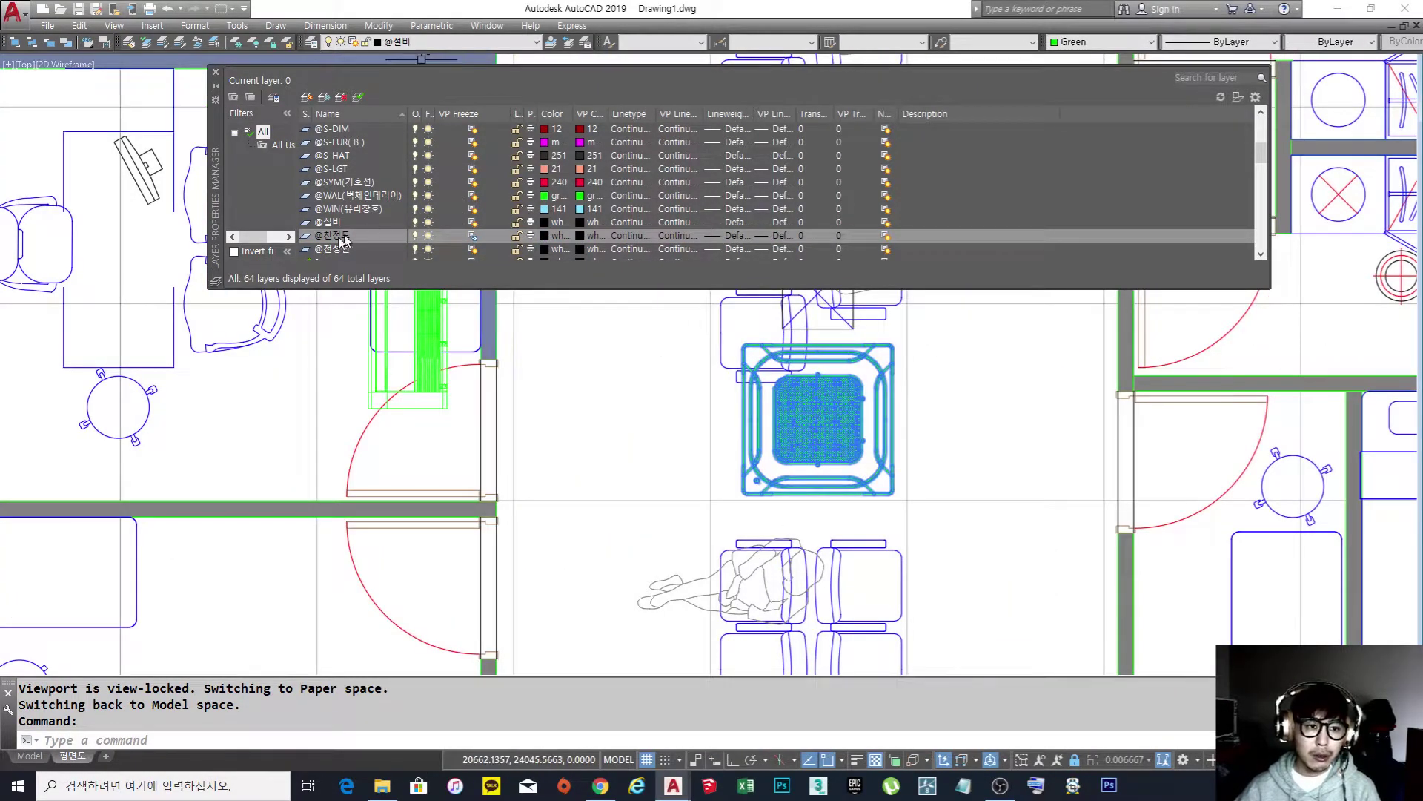
click(472, 223)
click(597, 383)
click(706, 400)
scroll(661, 407, down, 3)
scroll(712, 427, down, 5)
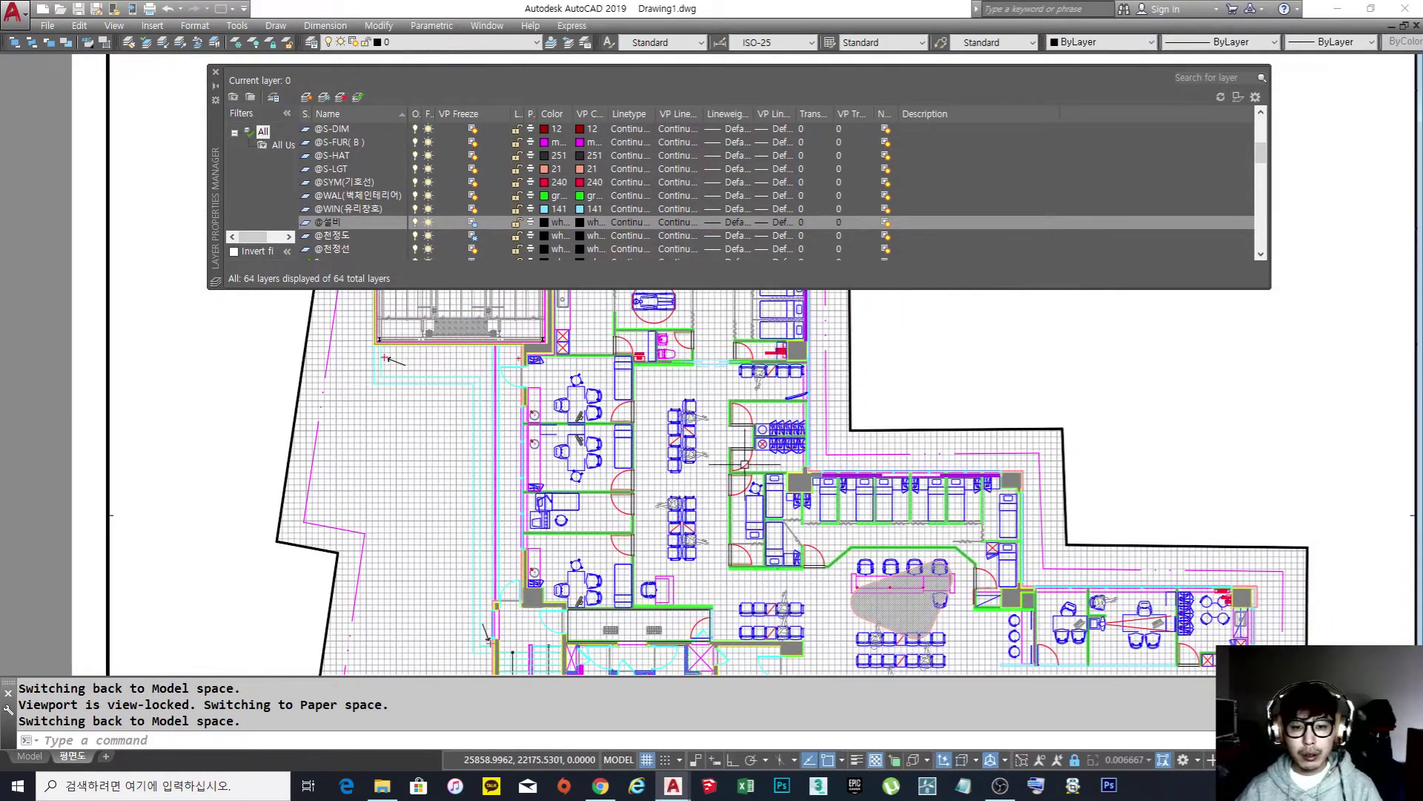
key(Escape)
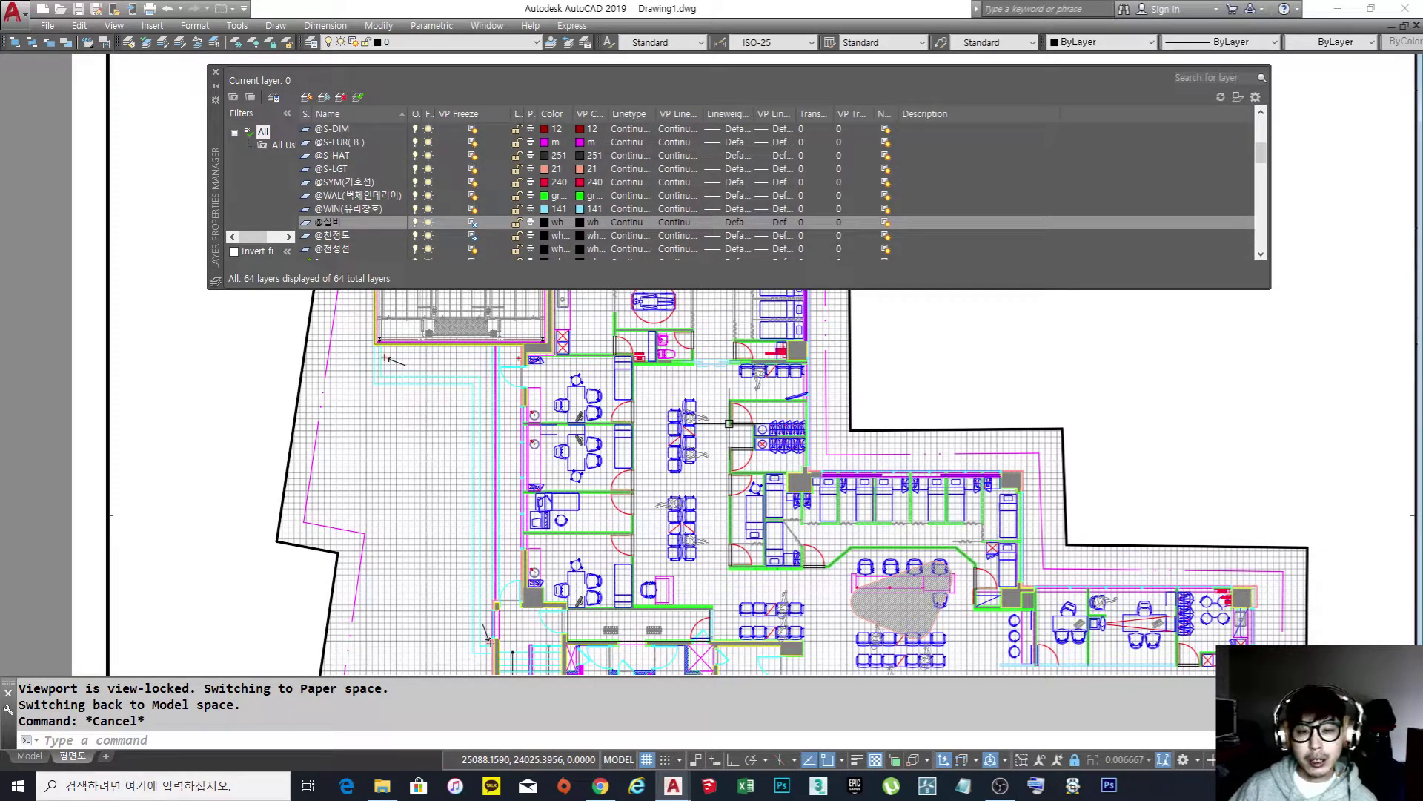
double_click(932, 380)
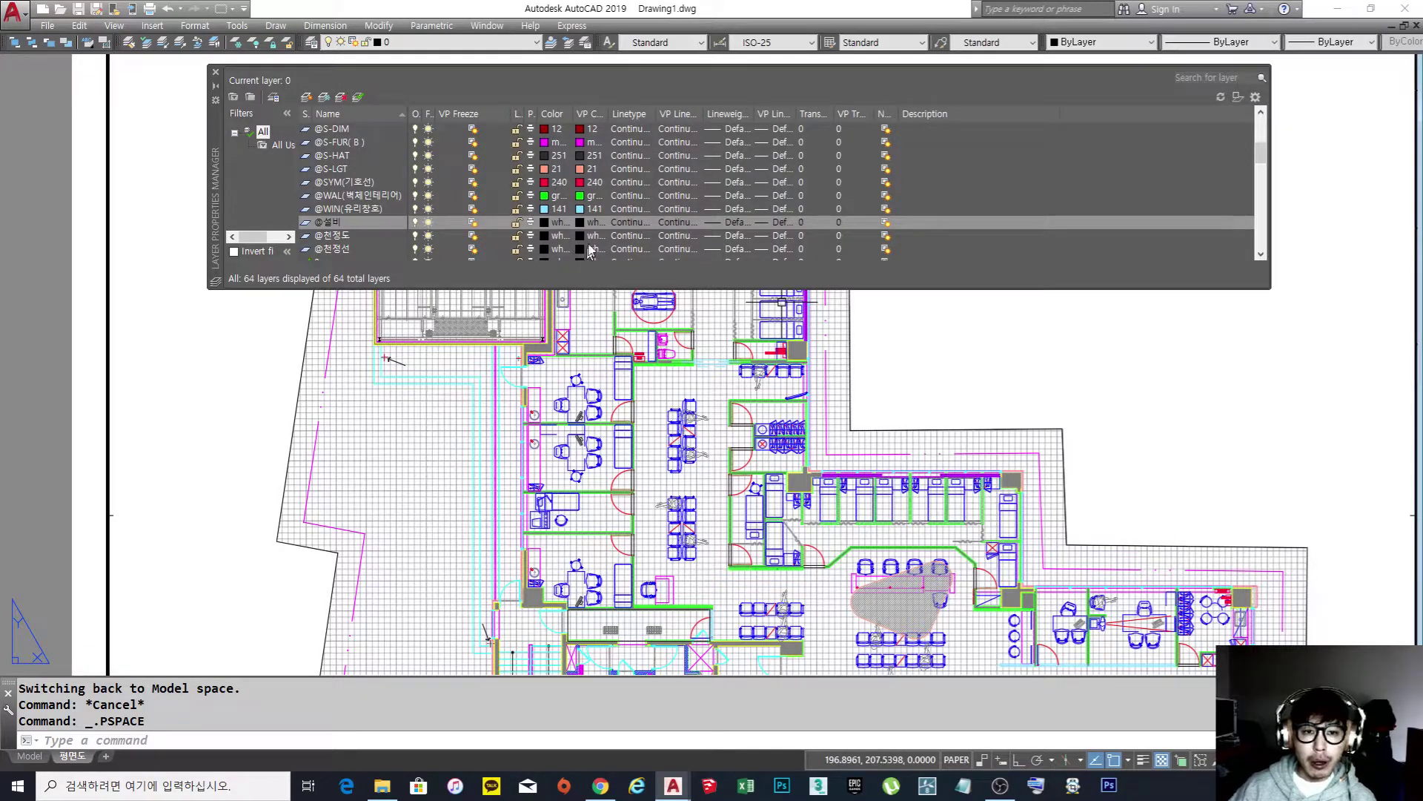
Compare the layer property columns offered on the 평면도 sheet with those in model space, ending back on the sheet.
scroll(362, 207, up, 10)
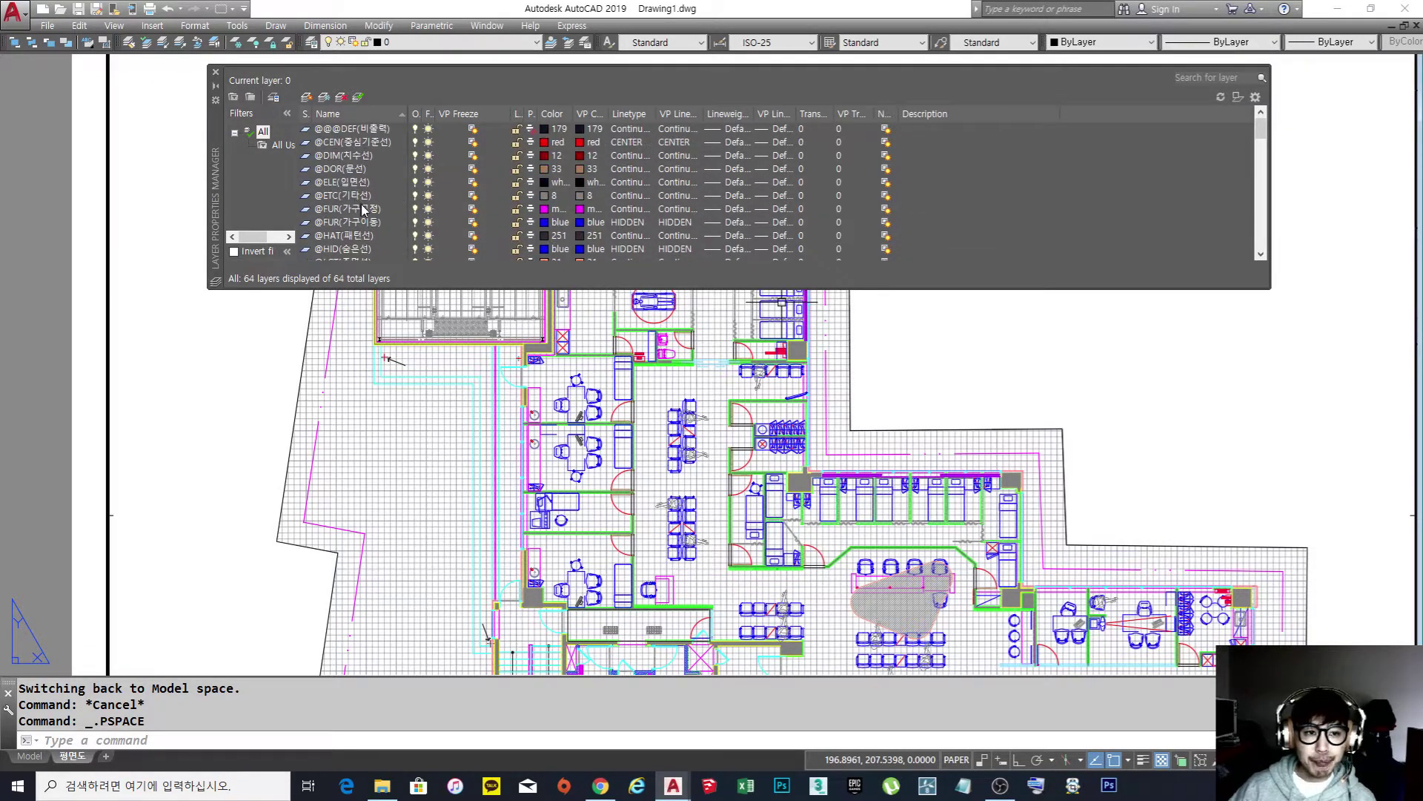
click(371, 223)
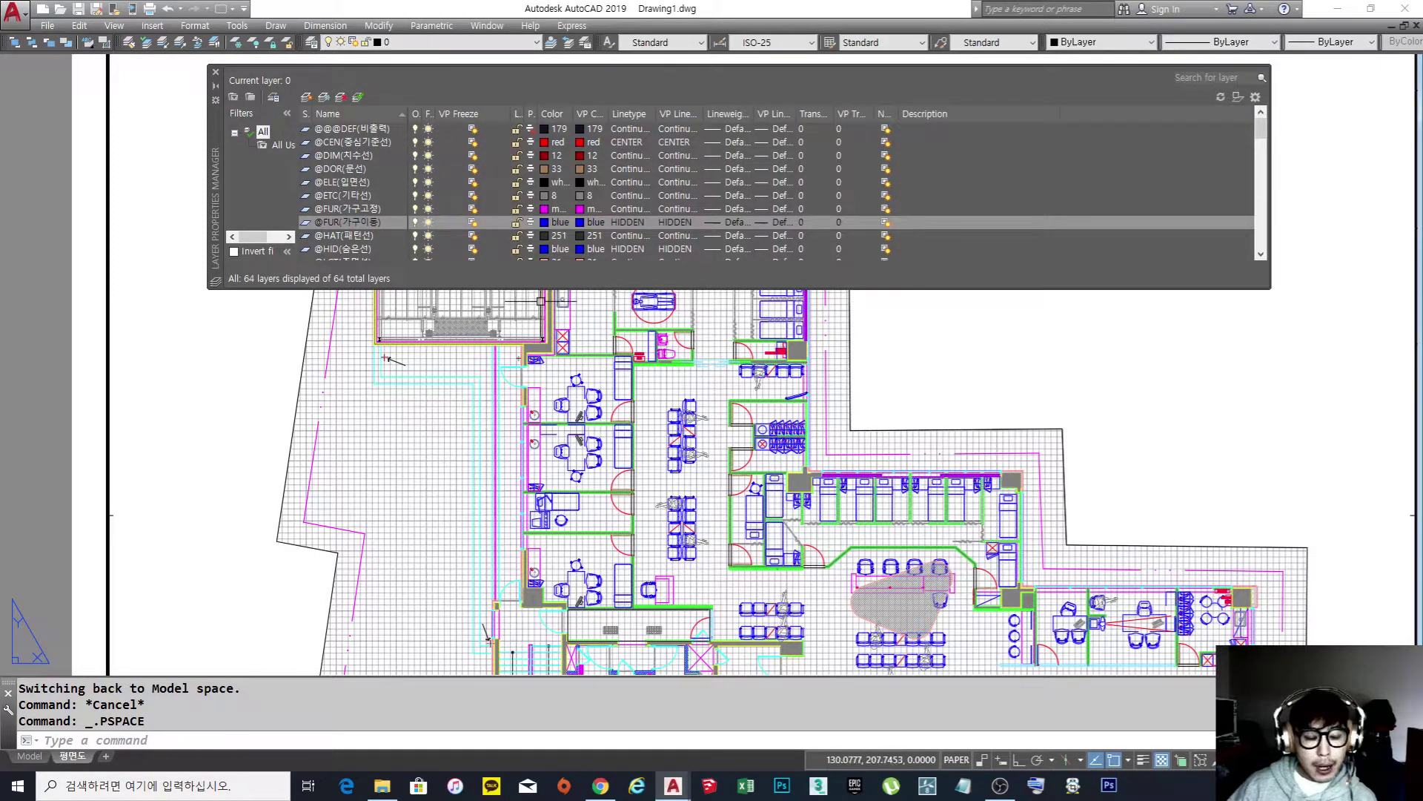
click(31, 756)
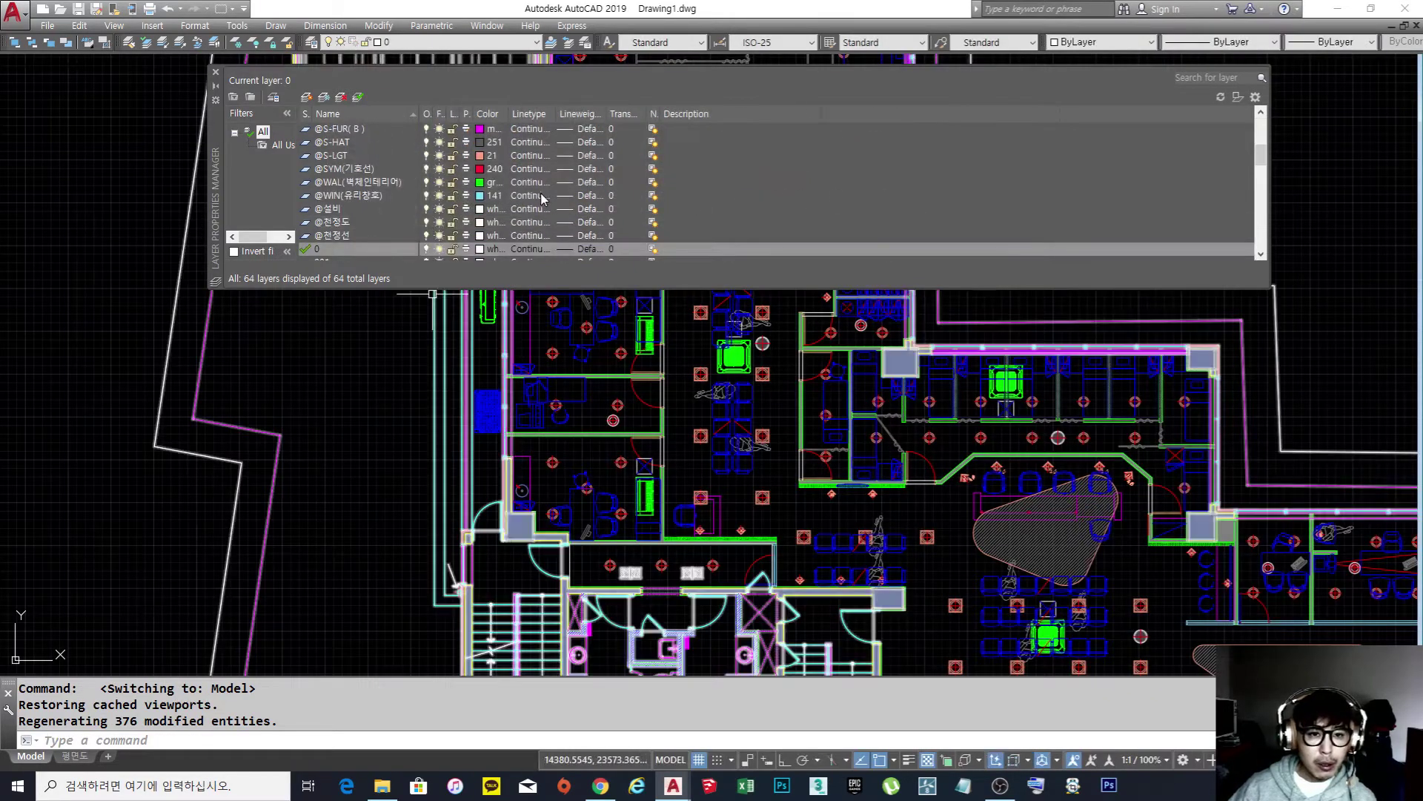
click(74, 757)
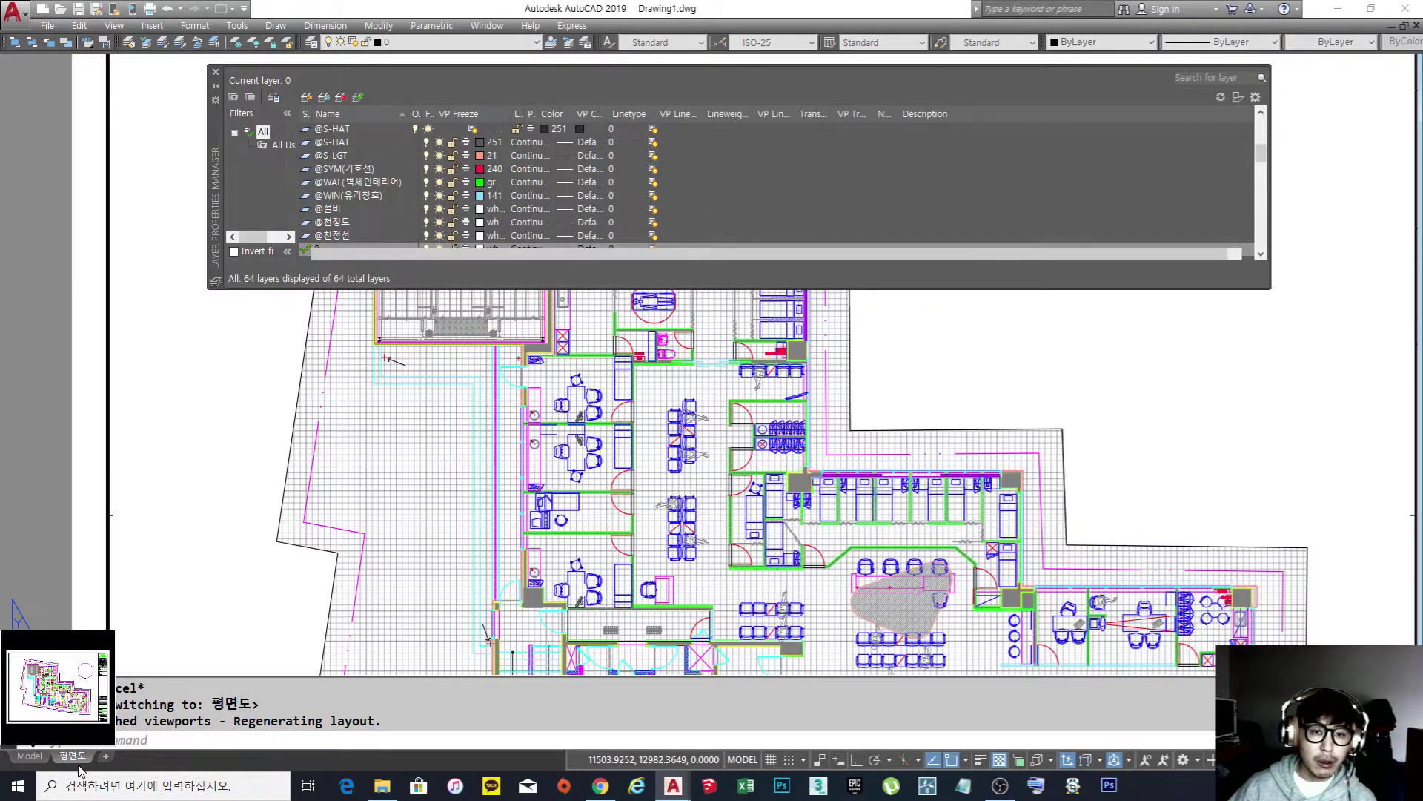
drag(609, 113, 664, 109)
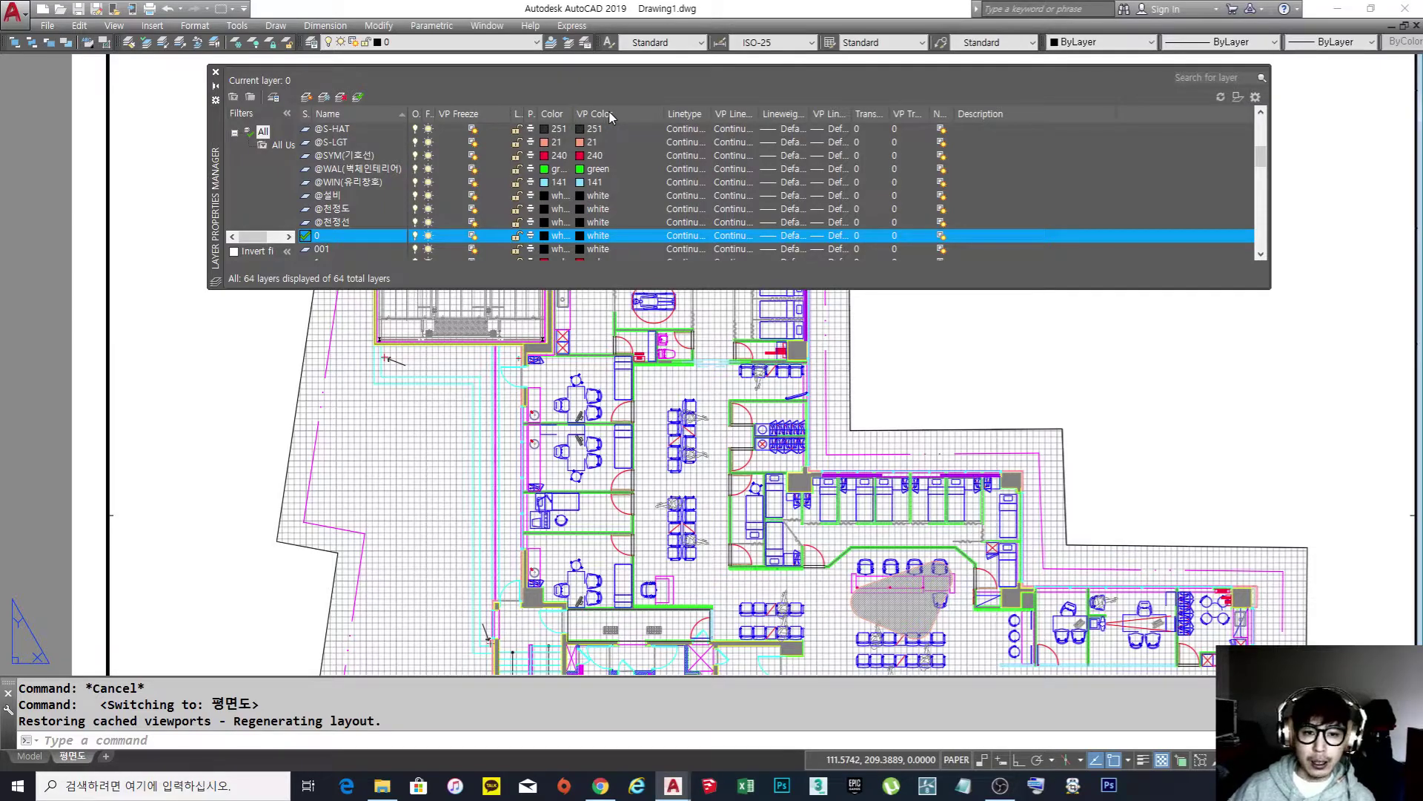
scroll(369, 213, up, 5)
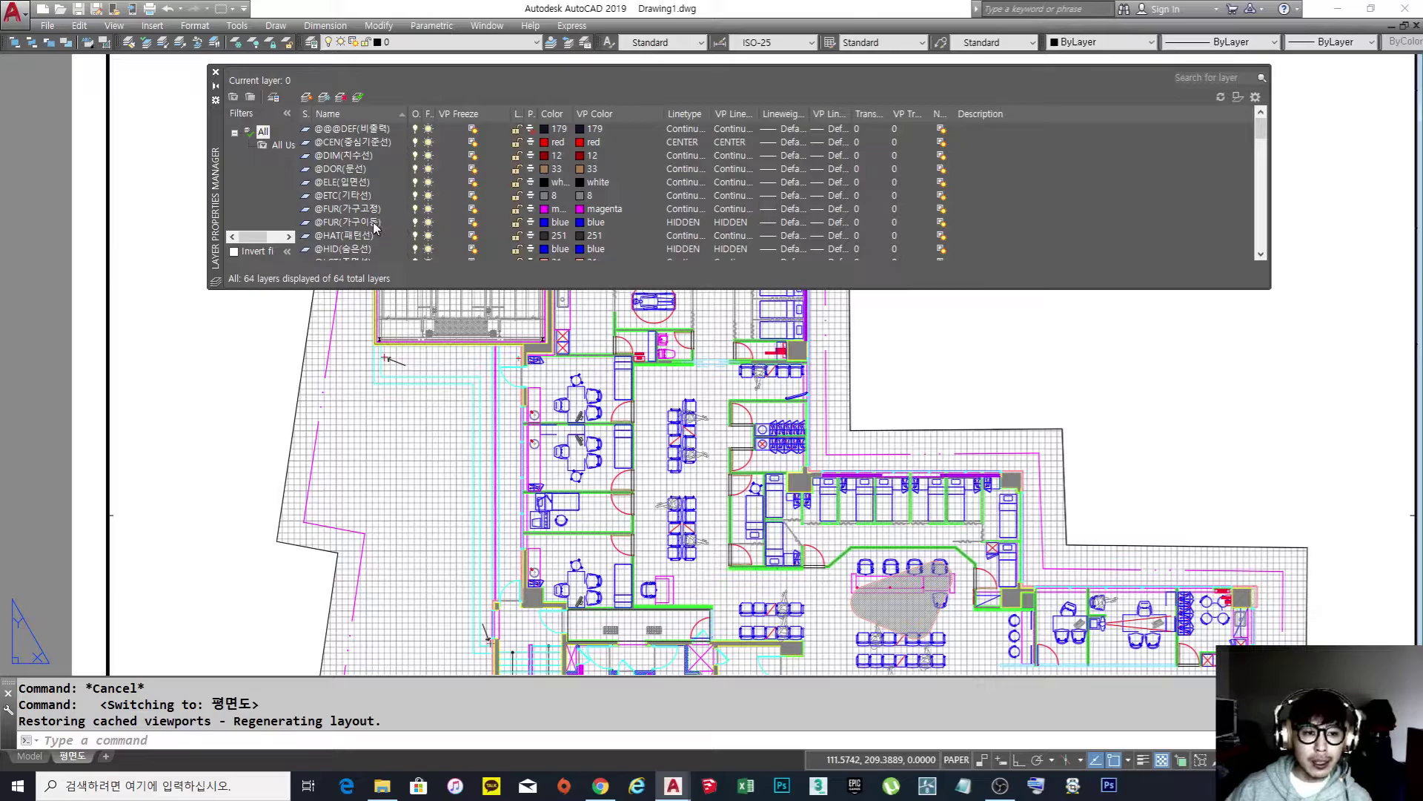
click(381, 223)
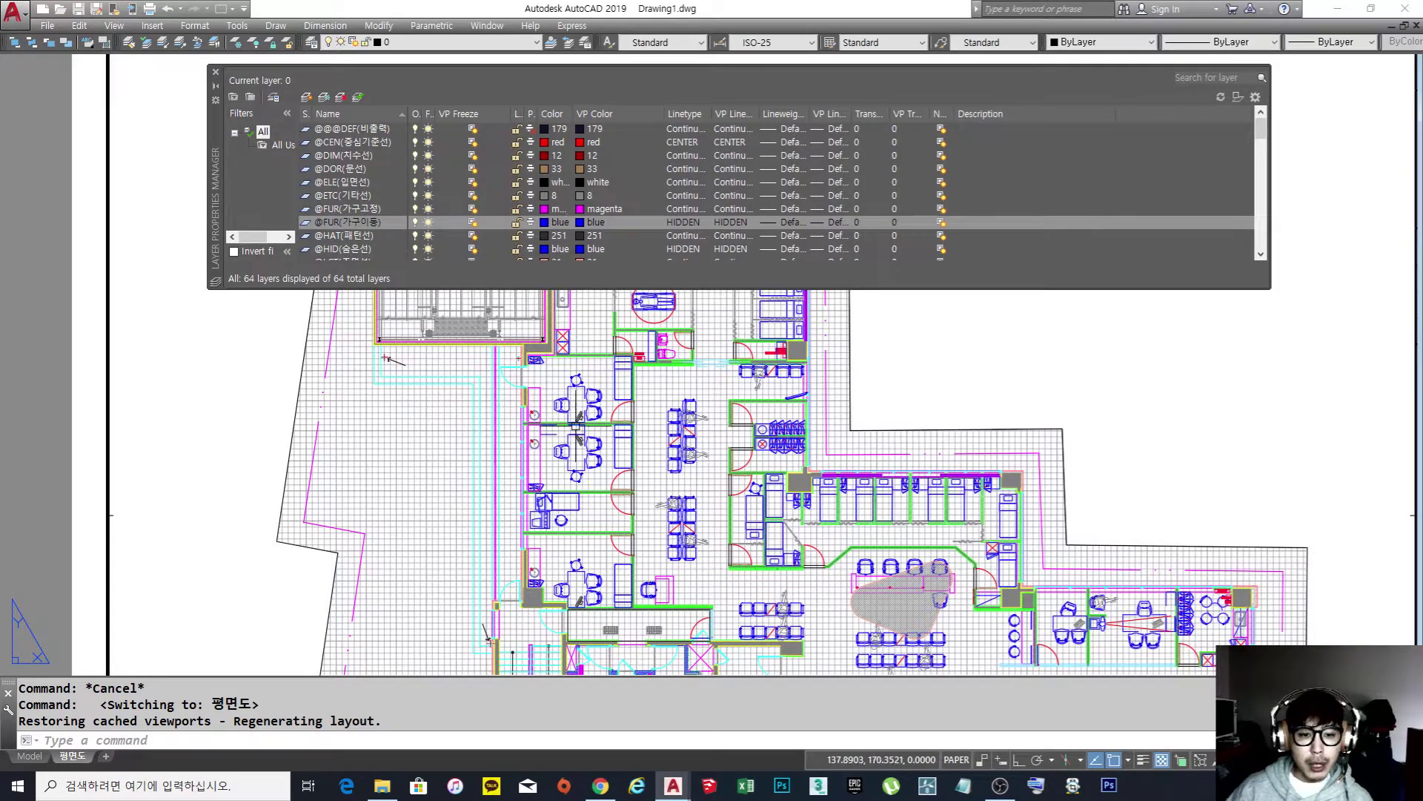
scroll(598, 399, up, 6)
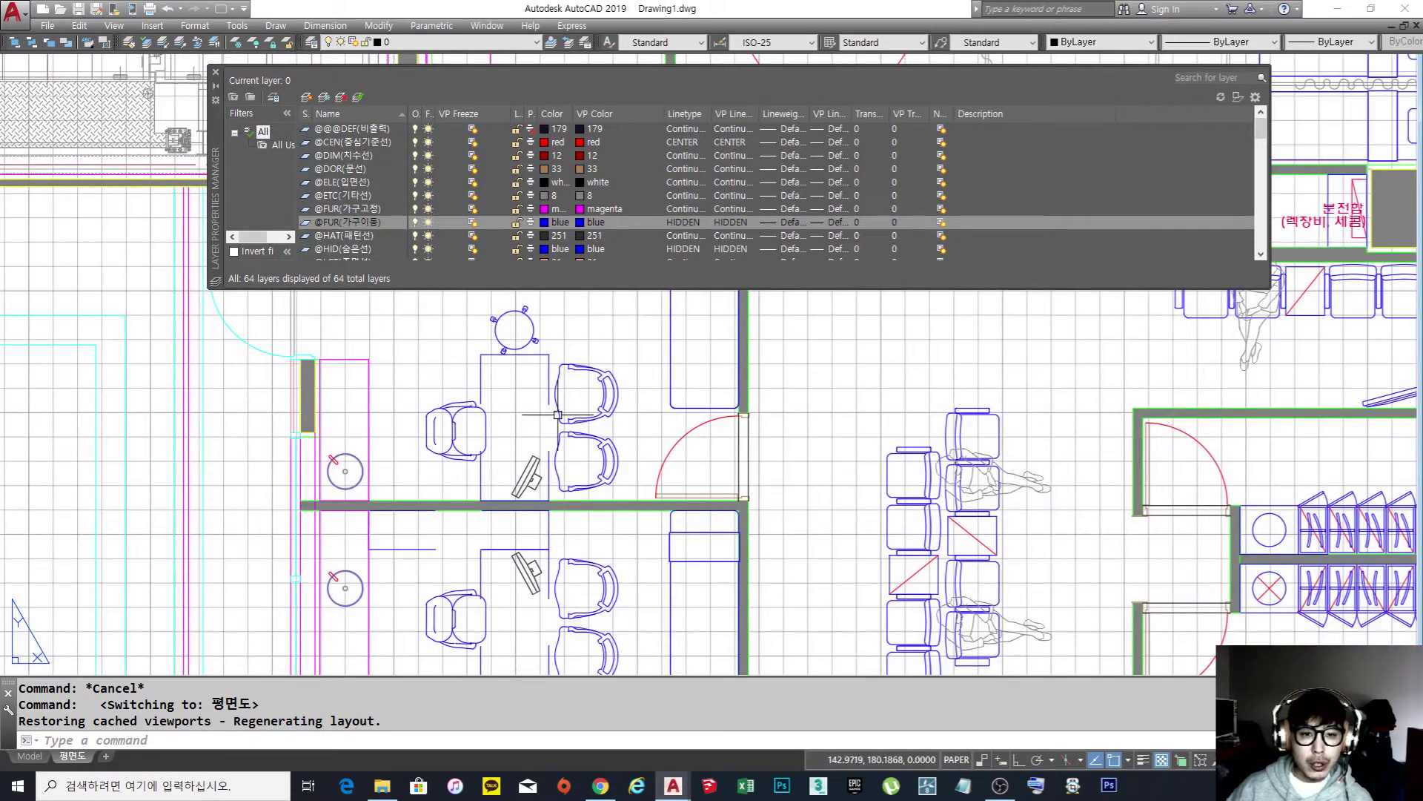
middle_click(581, 343)
middle_click(581, 343)
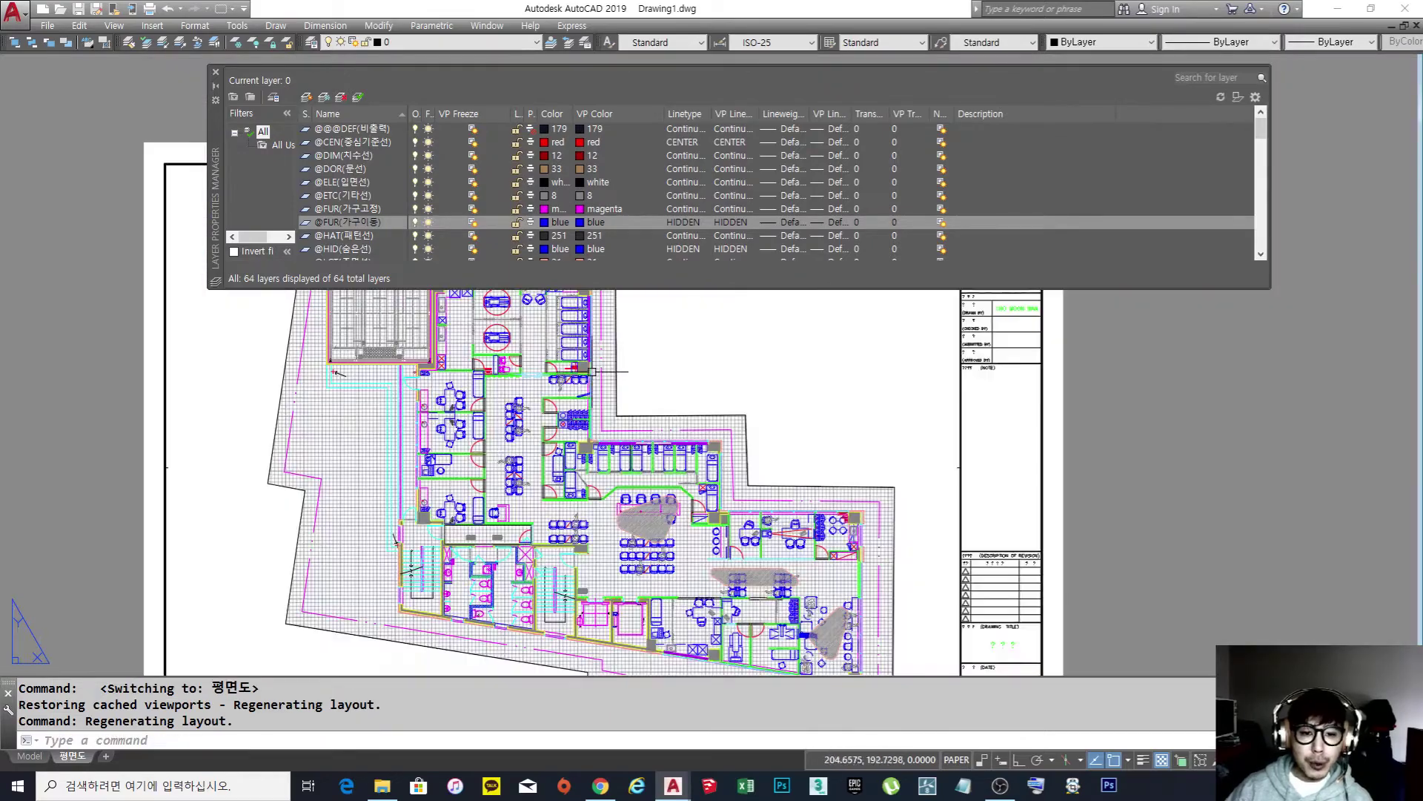
double_click(529, 396)
scroll(529, 396, up, 5)
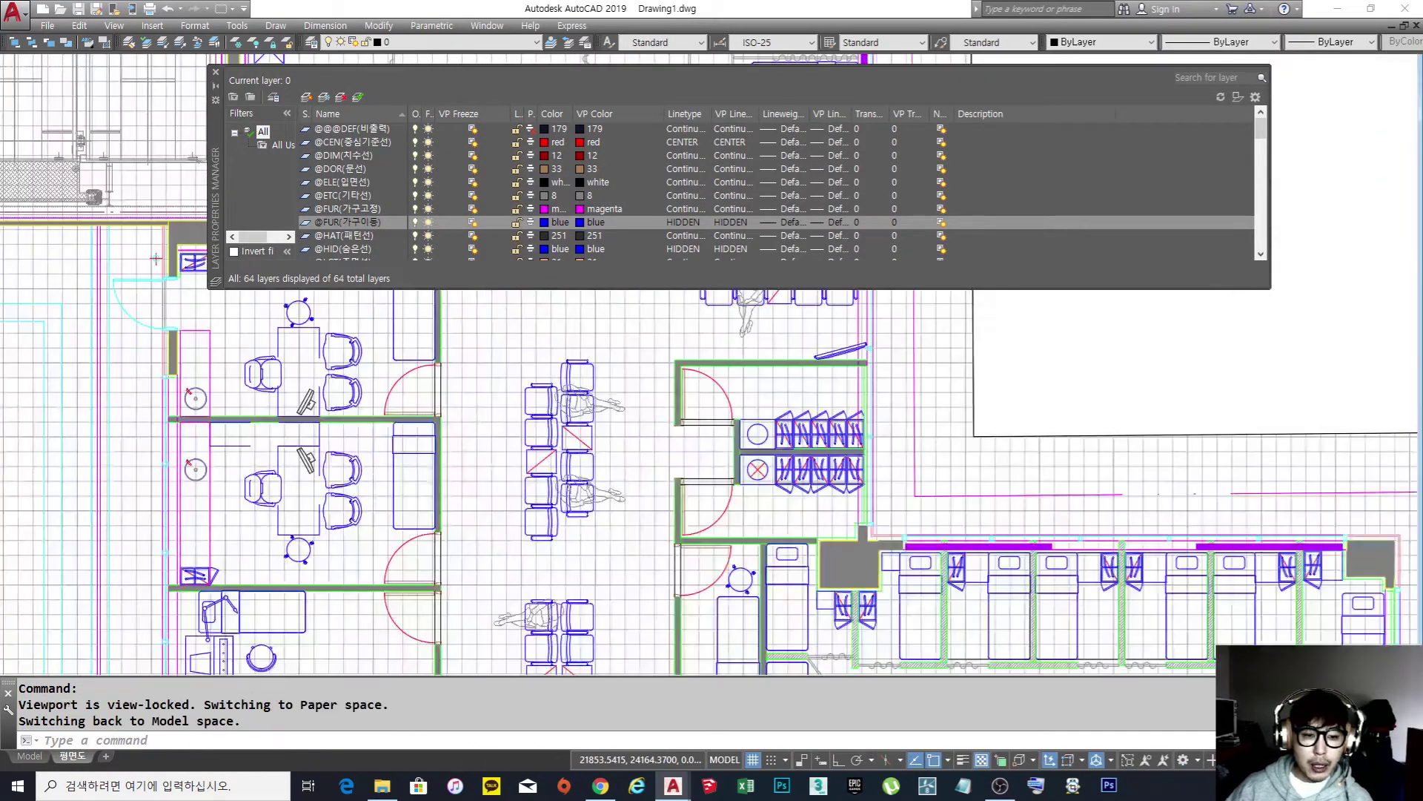
middle_drag(545, 377, 768, 457)
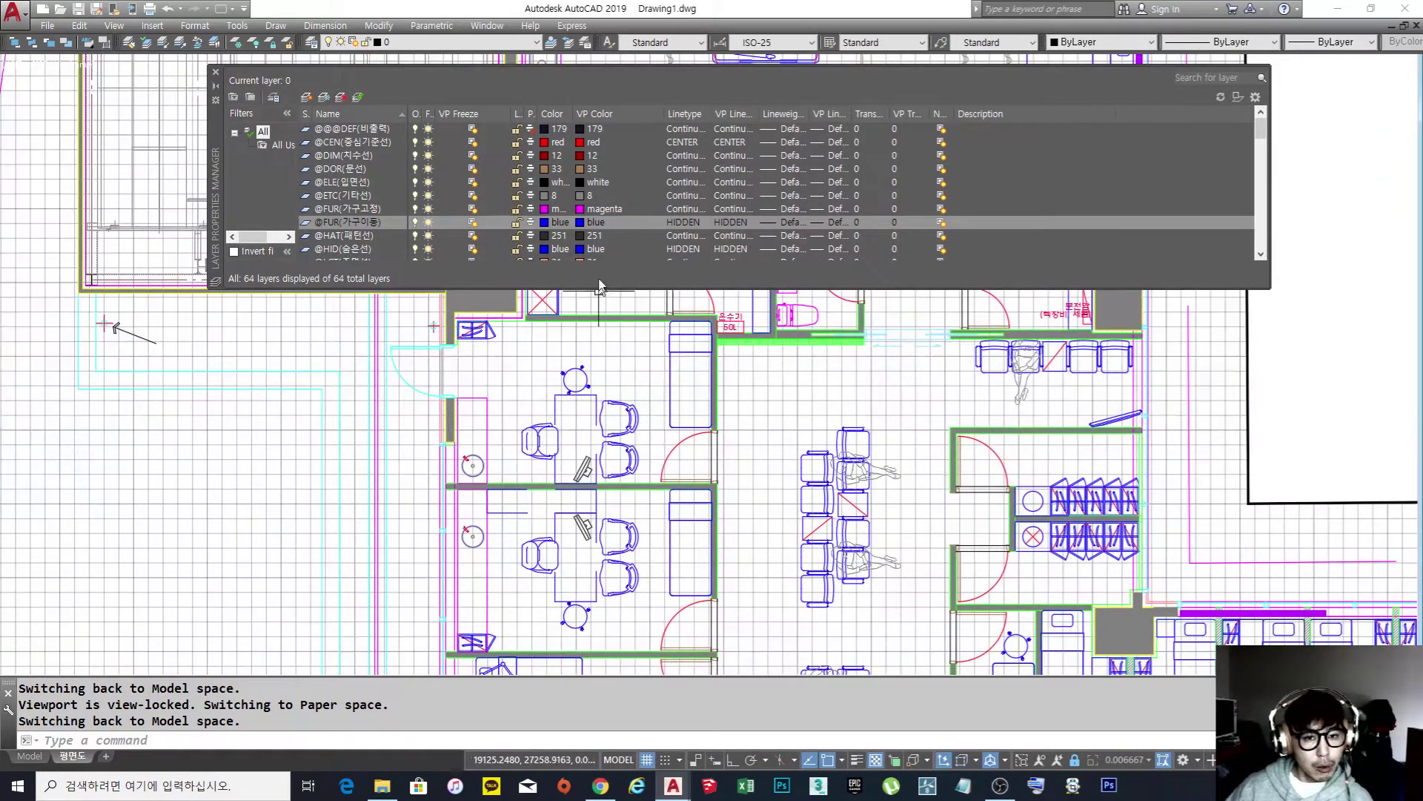
click(580, 225)
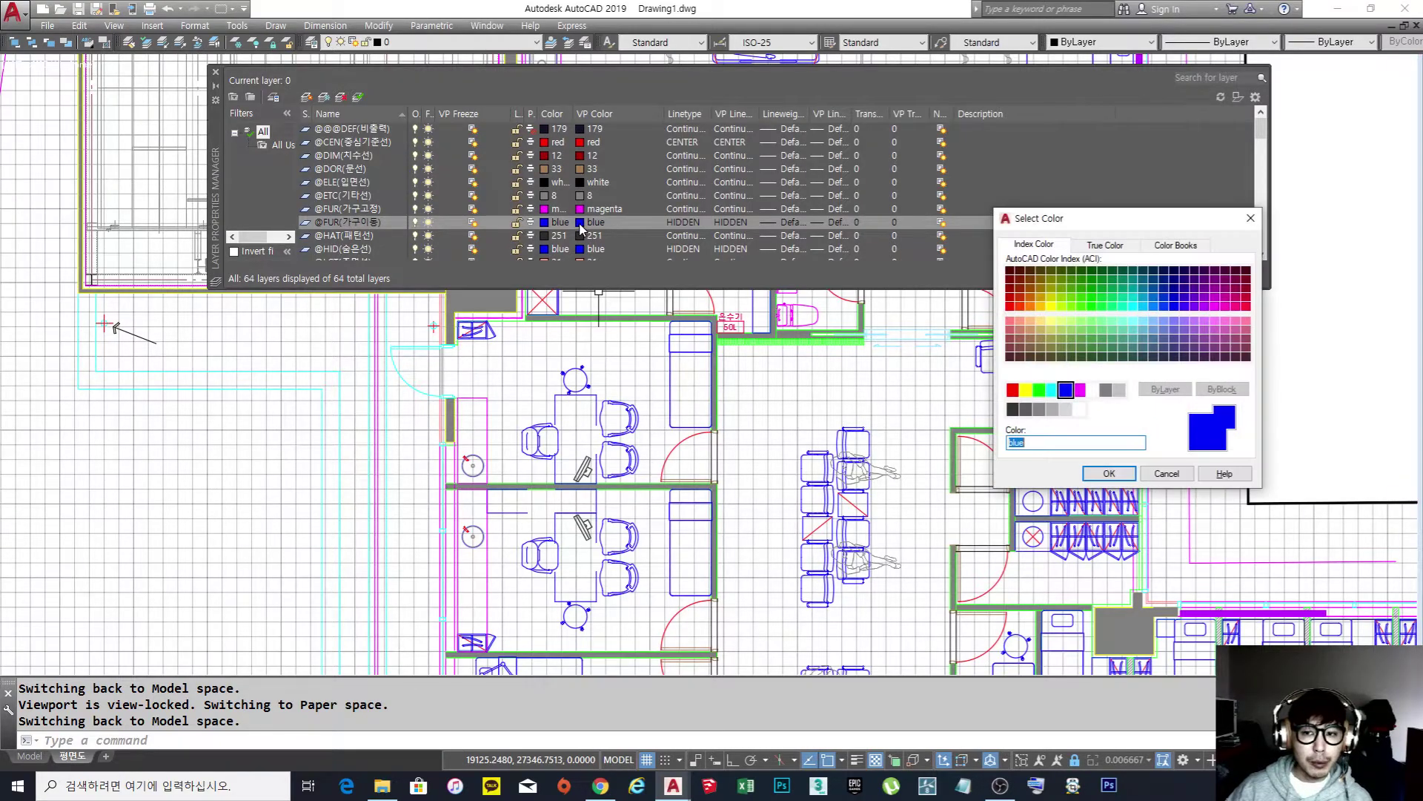
click(1102, 306)
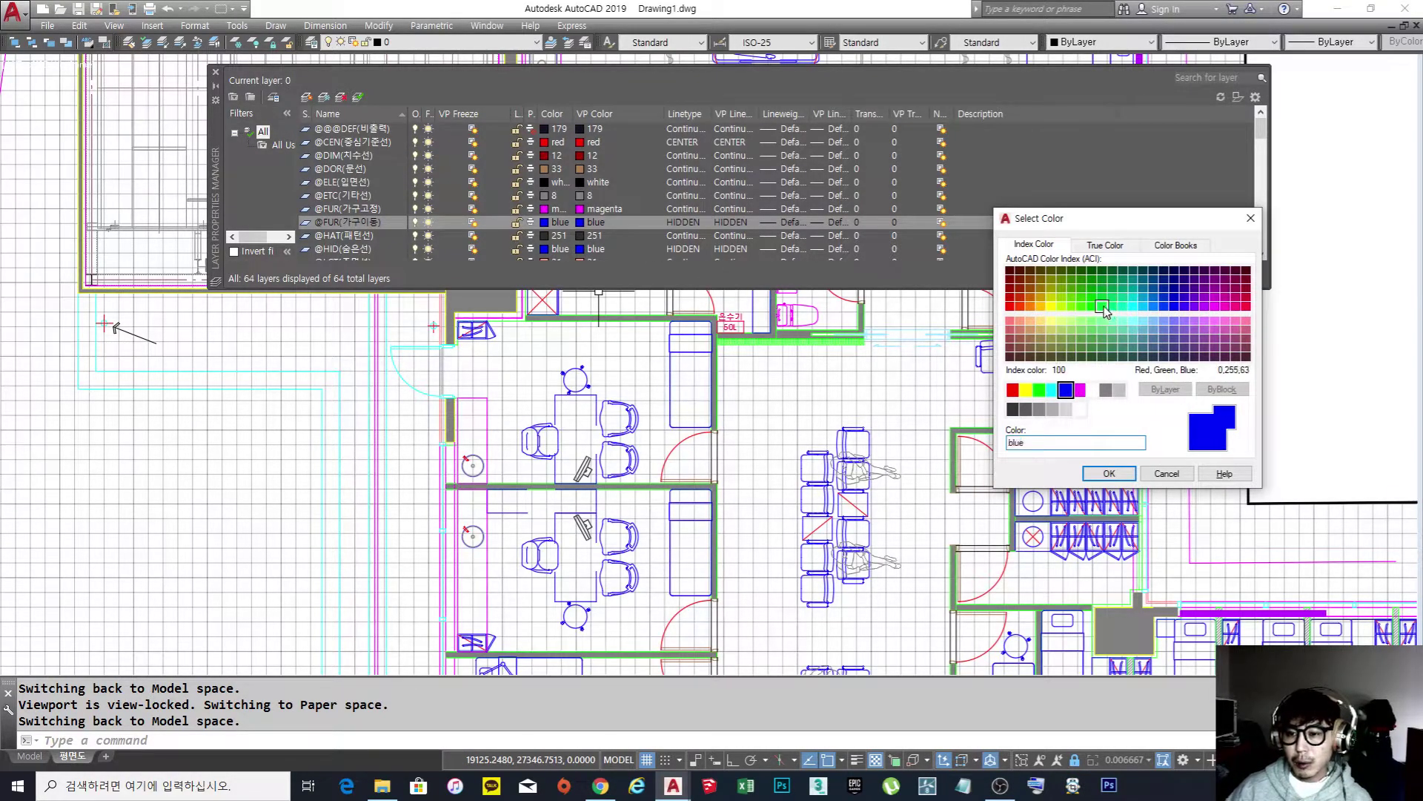
click(1107, 475)
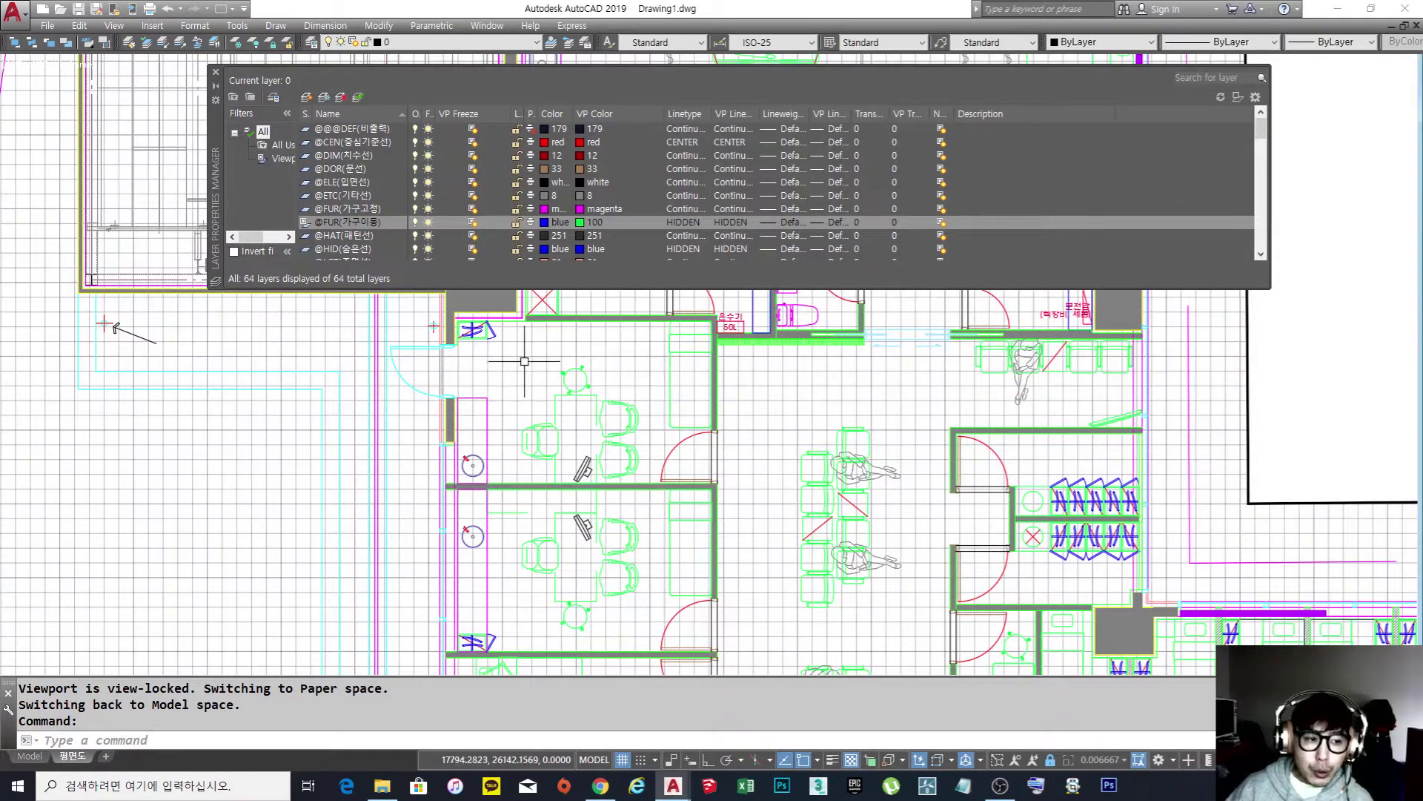
Compare the furniture's color in model space with the 평면도 sheet's floor plan viewport, ending in paper space.
click(616, 416)
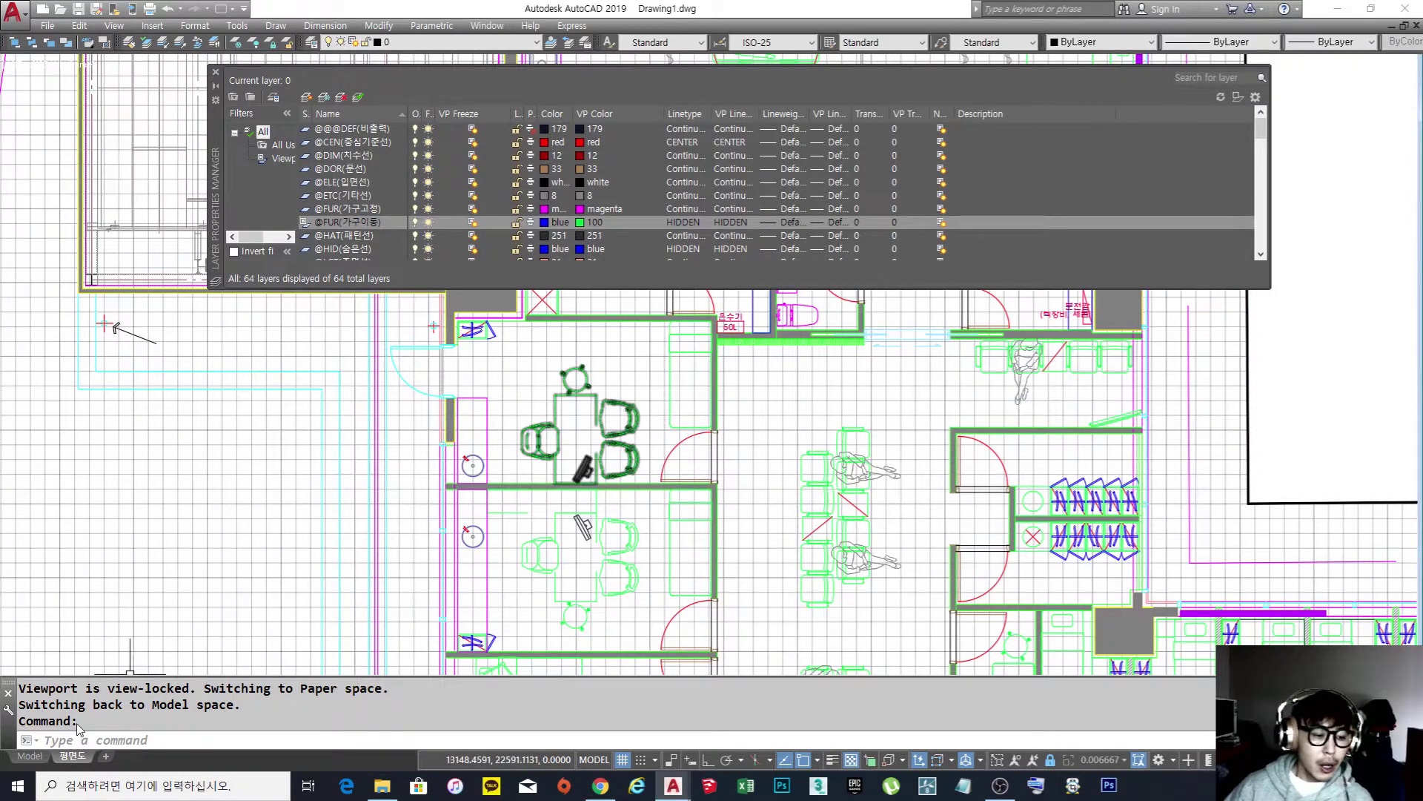
click(37, 756)
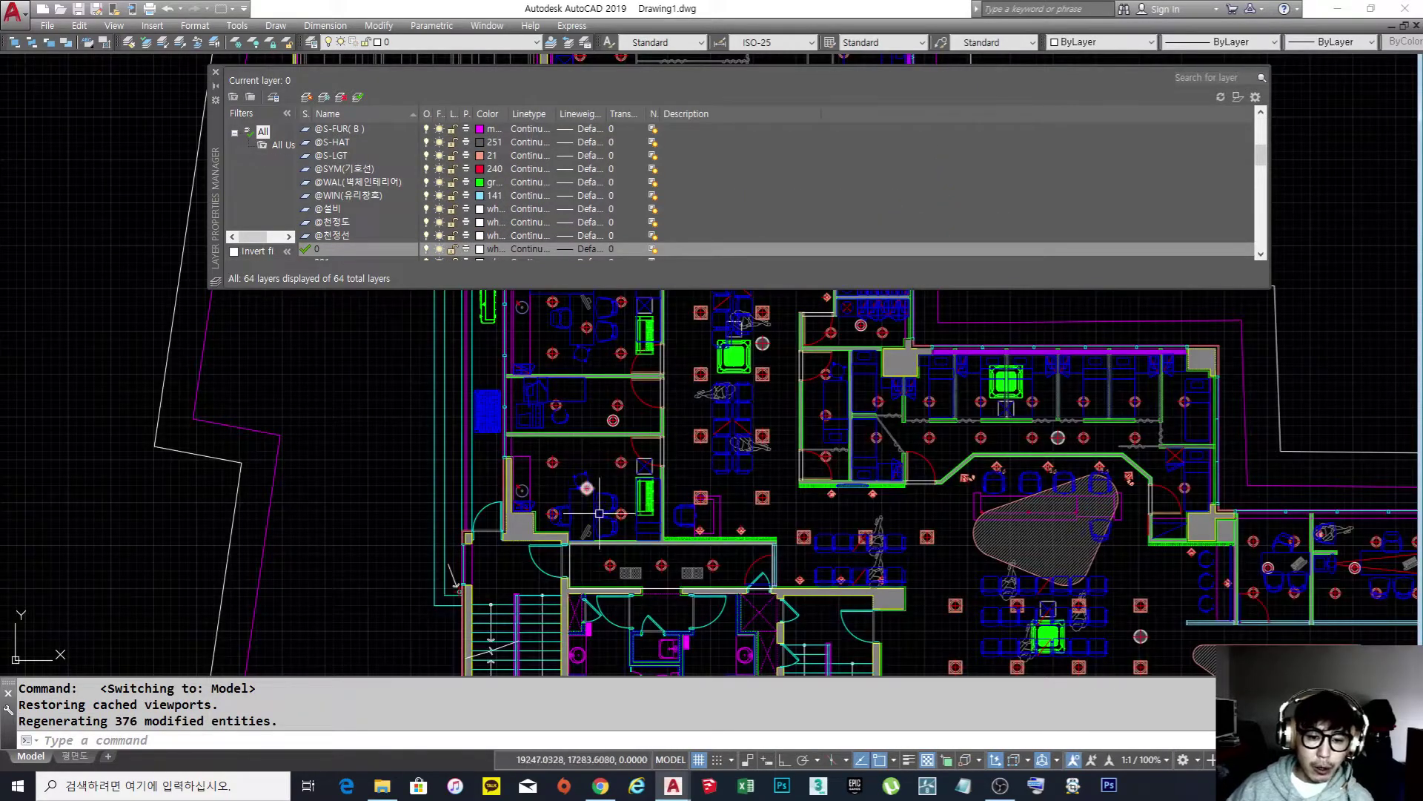
scroll(599, 512, up, 5)
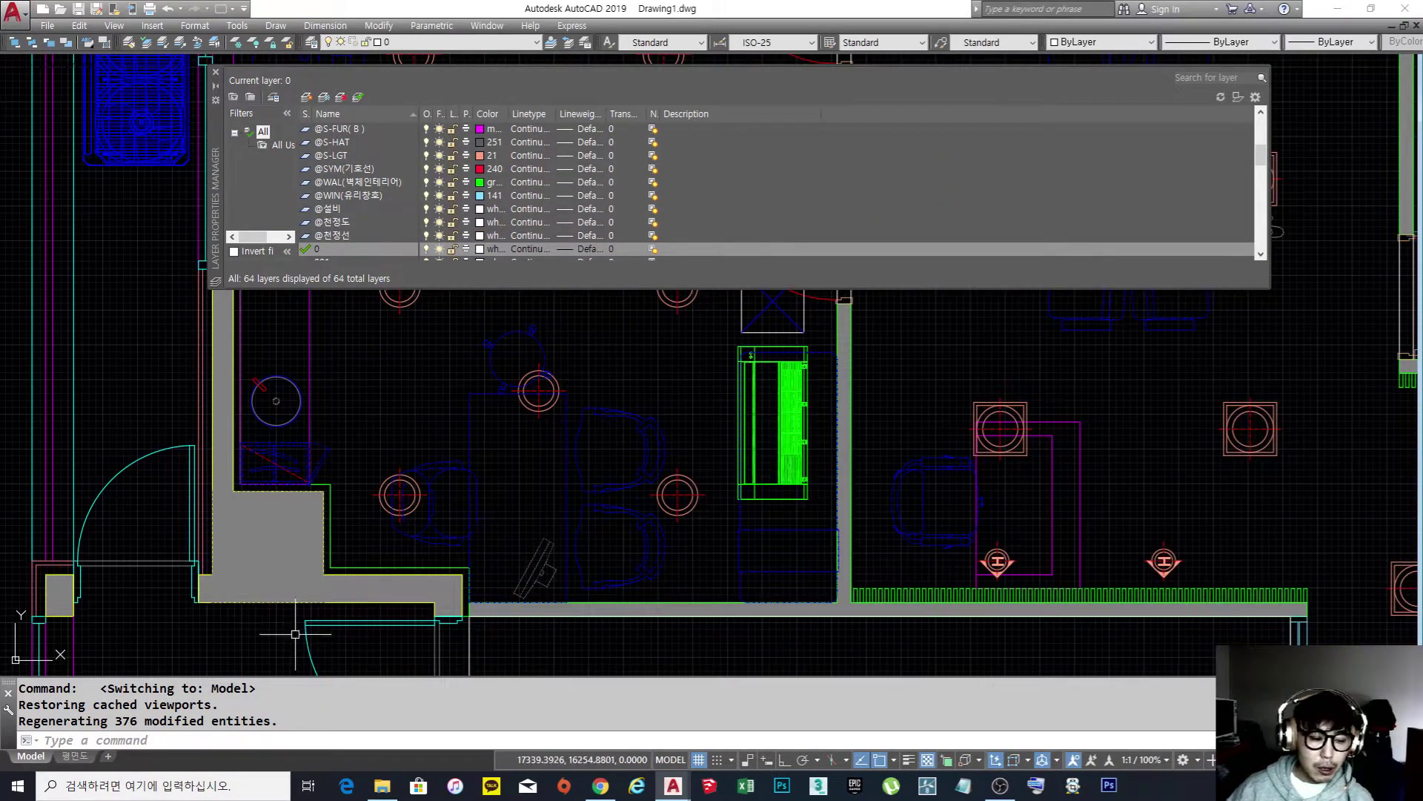
click(74, 756)
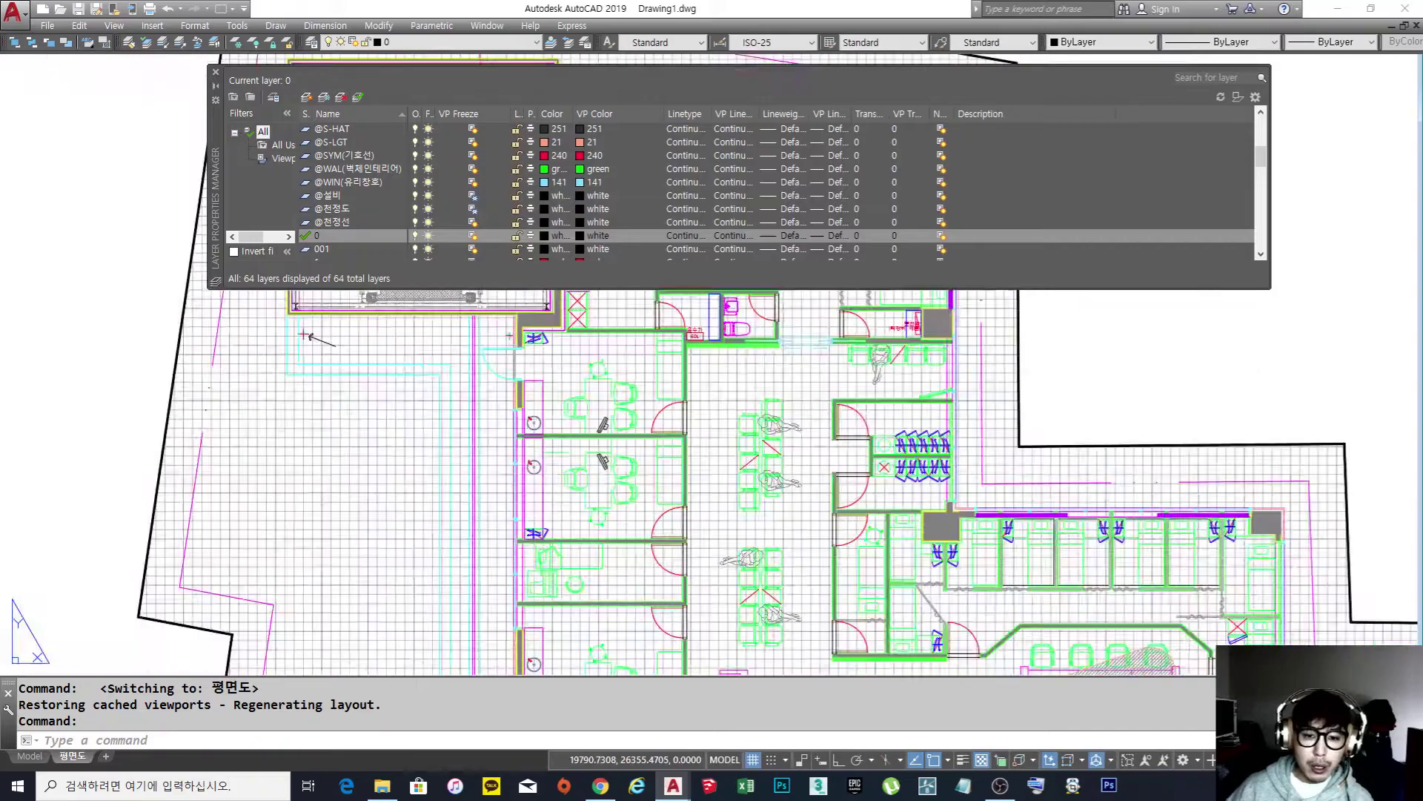
scroll(755, 407, down, 4)
scroll(754, 407, up, 1)
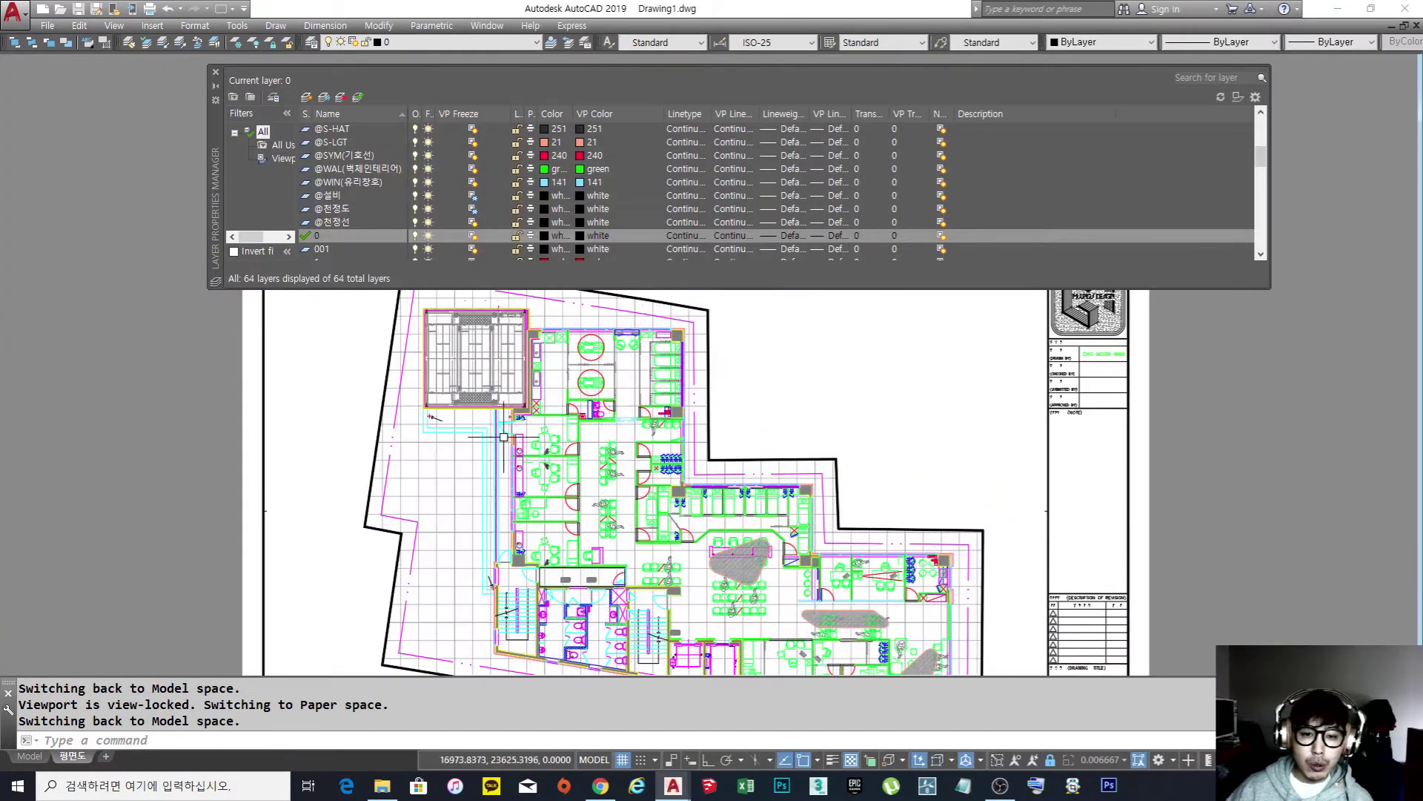
double_click(771, 404)
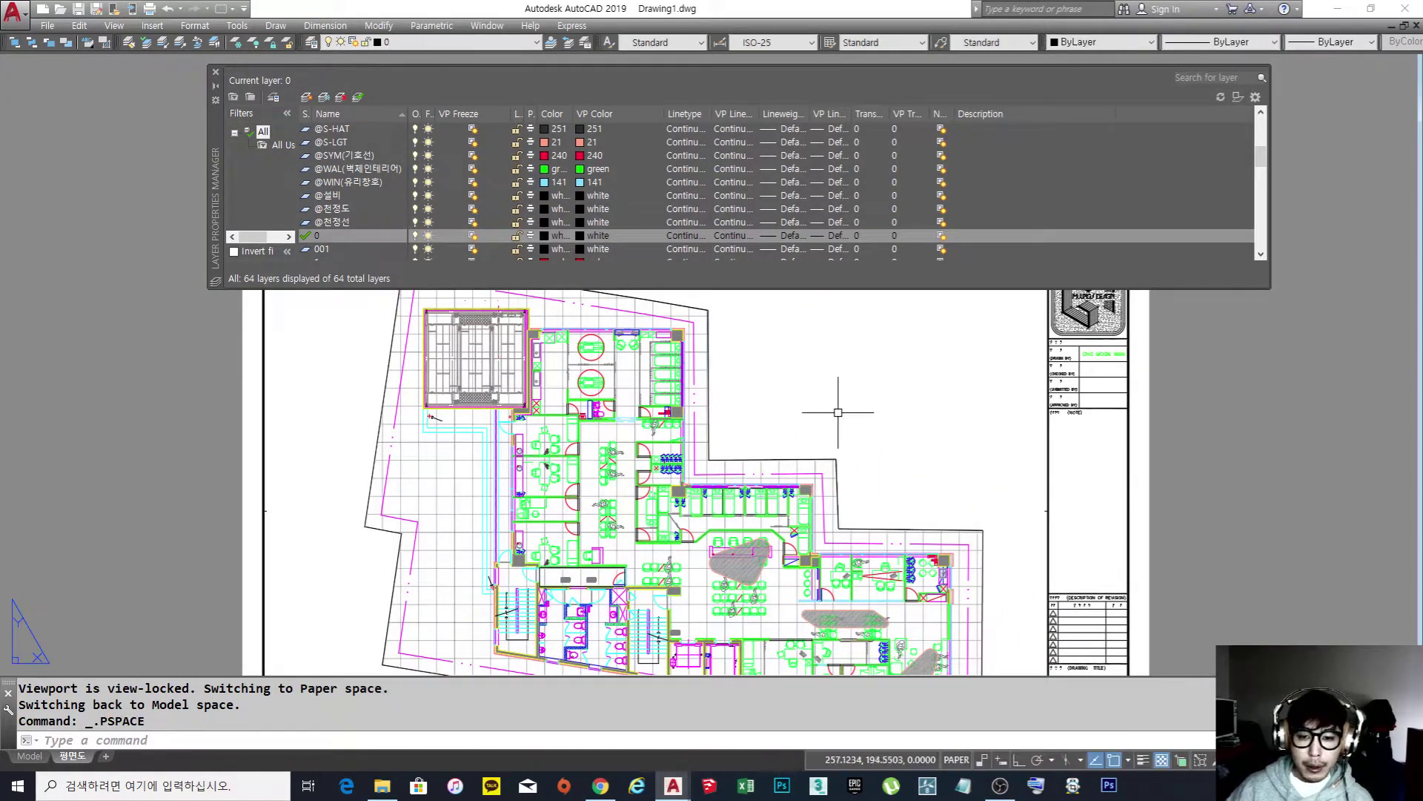
Create a second rectangular viewport with MVIEW in the empty area between the floor plan and the title block.
middle_drag(823, 395, 774, 463)
text(mv)
key(Return)
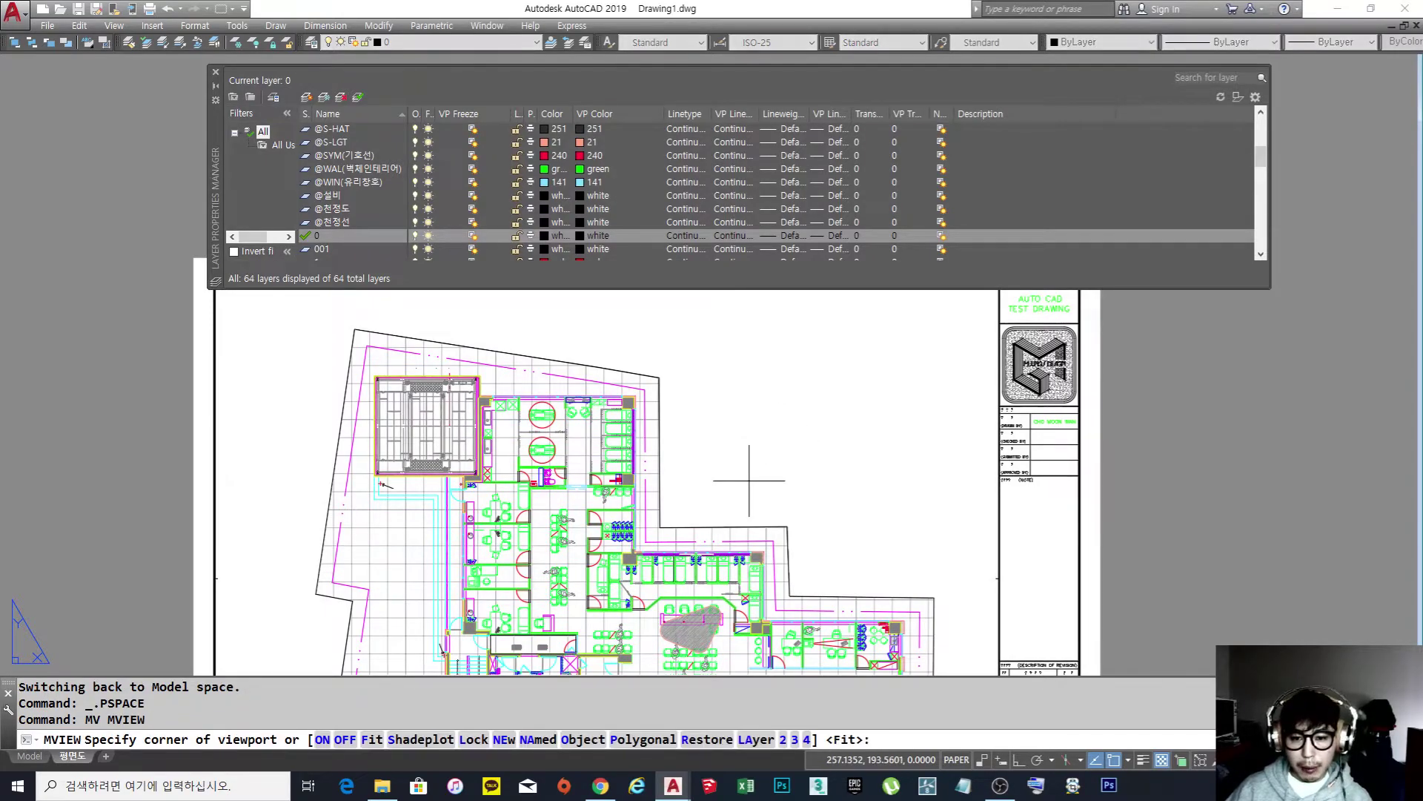
click(731, 492)
click(974, 320)
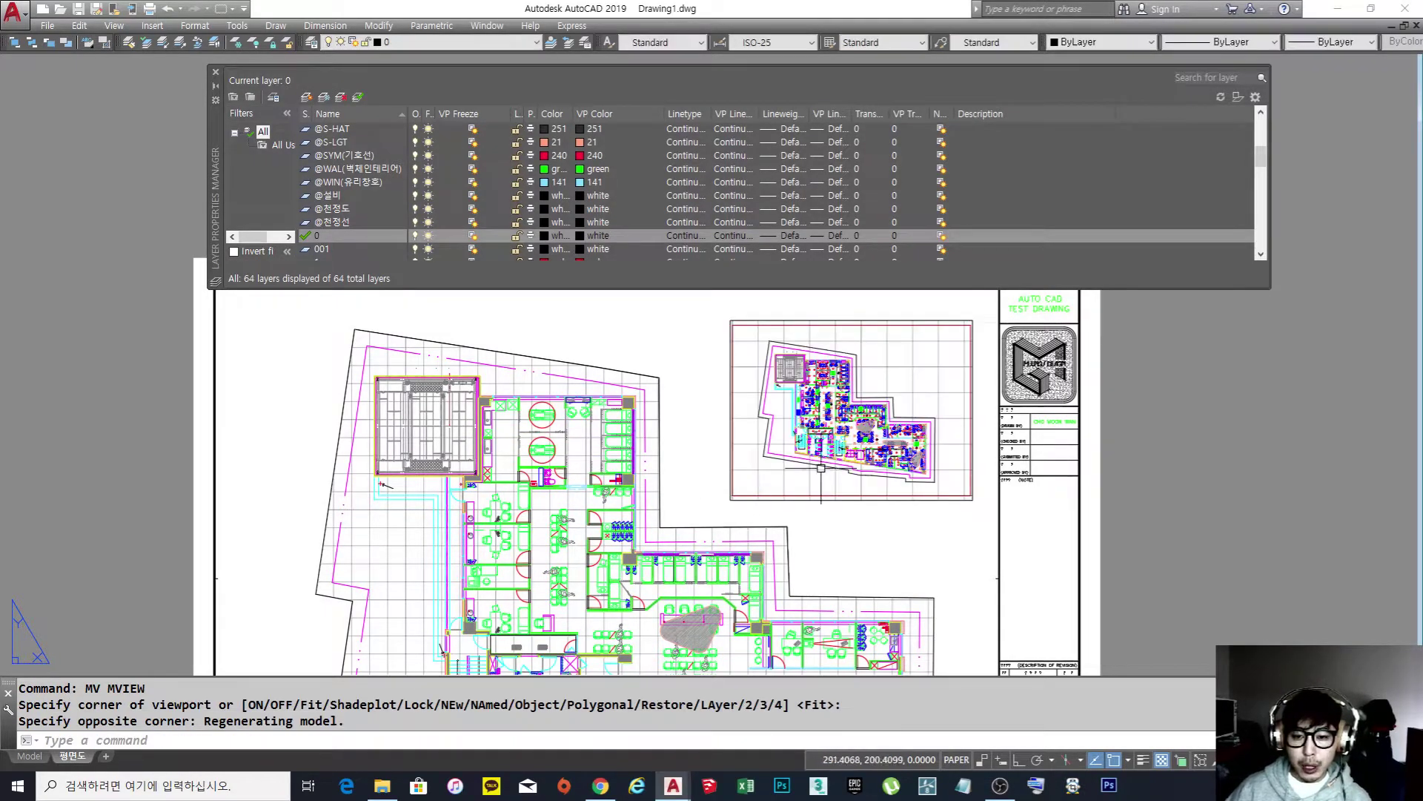
Frame the desk and chairs of one room inside the new small viewport and return to paper space.
double_click(815, 444)
scroll(808, 459, up, 3)
scroll(856, 466, up, 6)
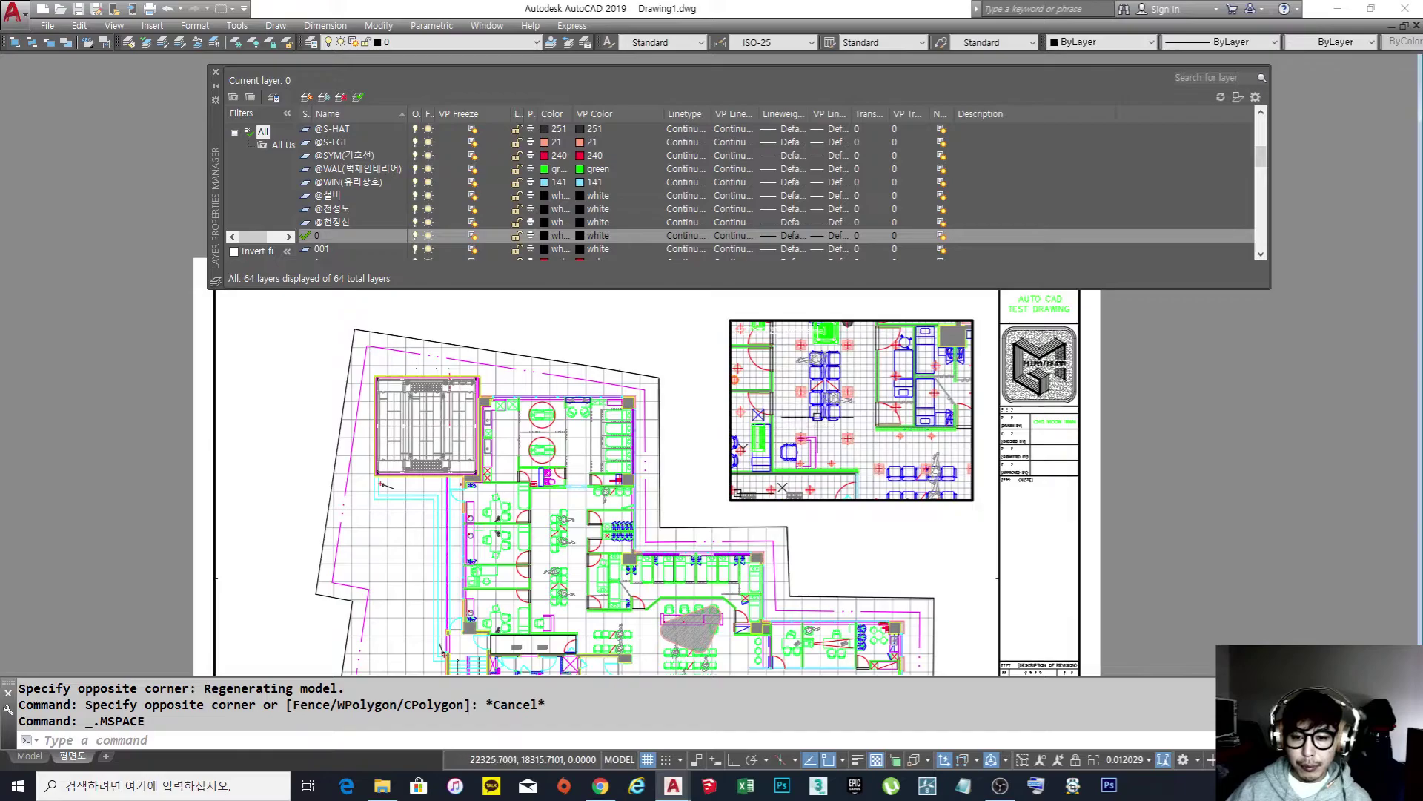
middle_drag(857, 466, 873, 401)
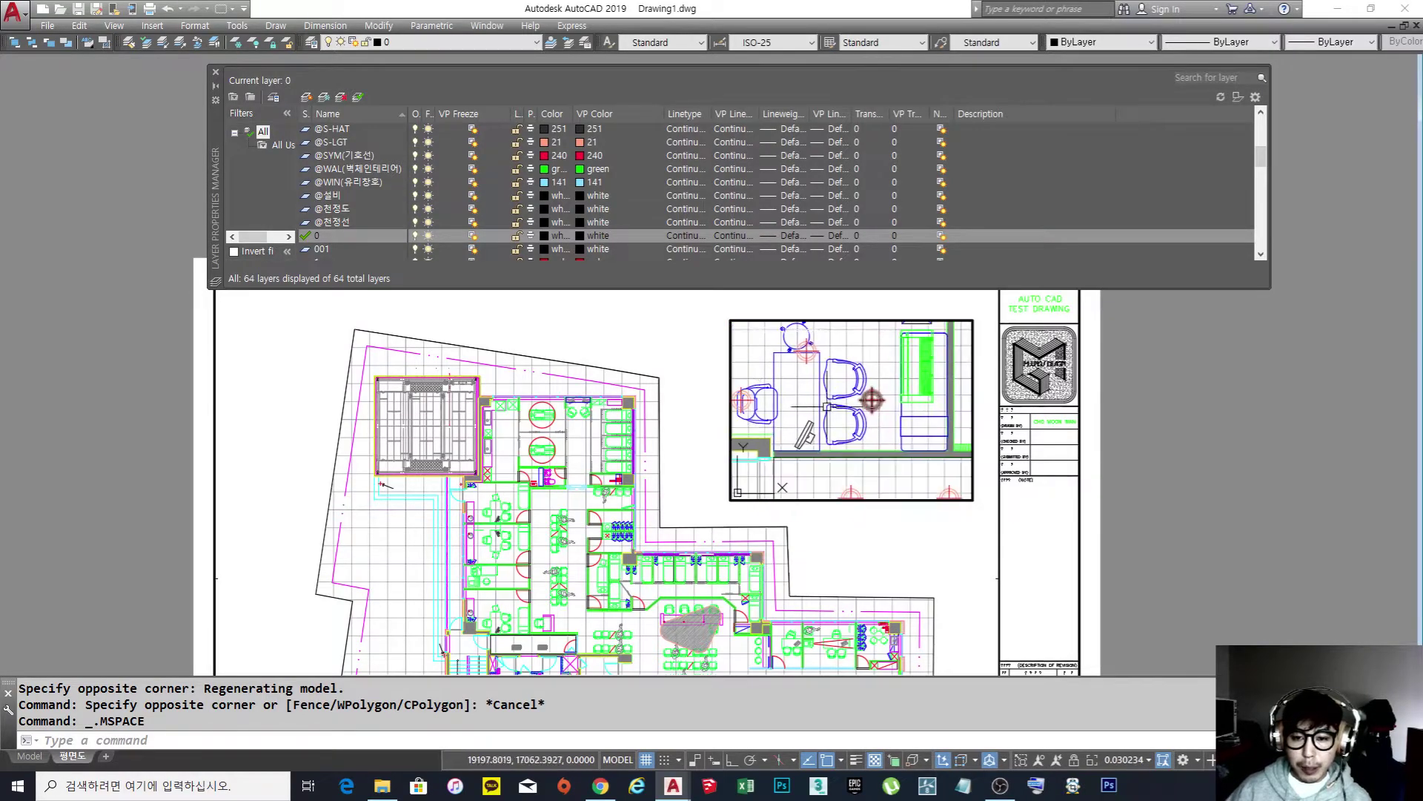
double_click(887, 551)
scroll(774, 384, up, 4)
scroll(758, 384, down, 3)
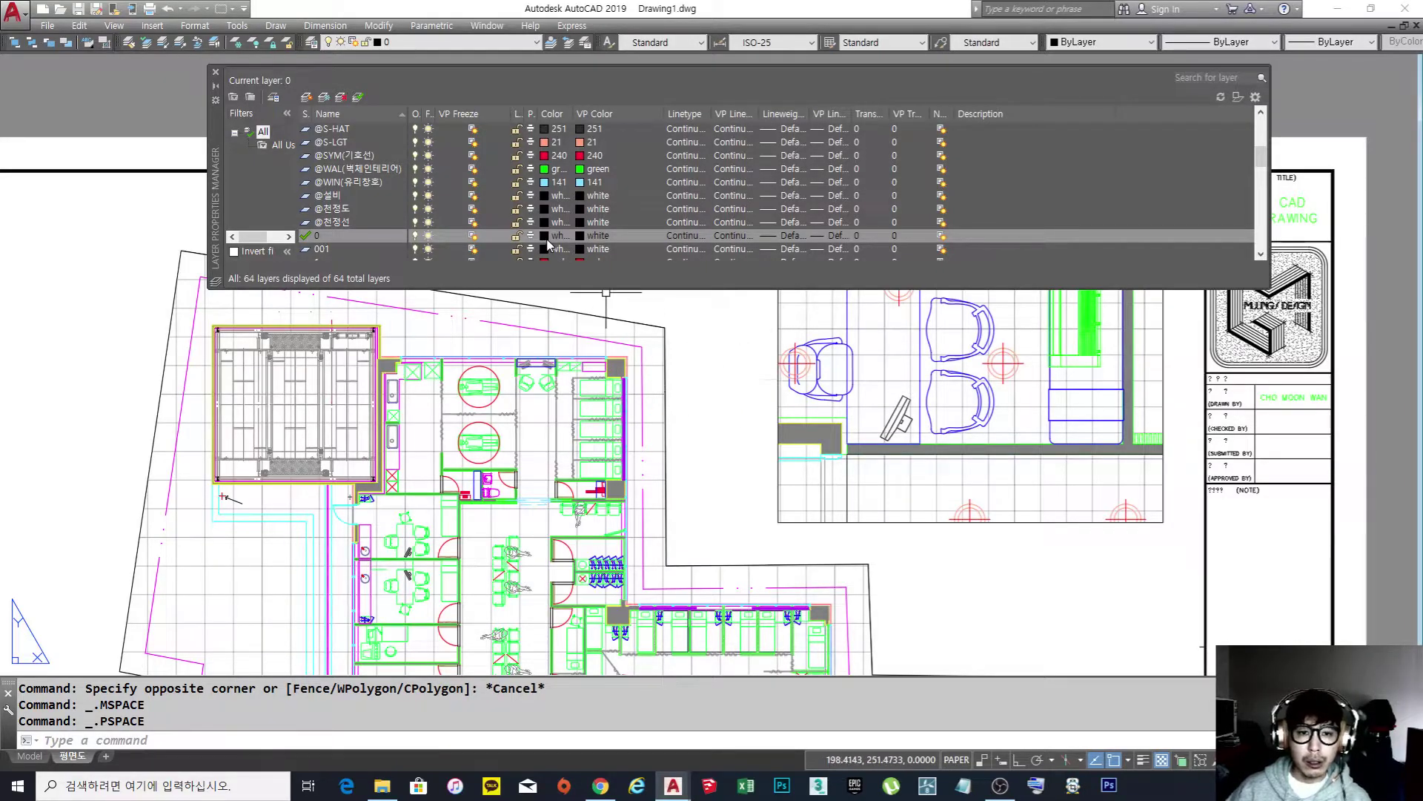
scroll(367, 192, up, 5)
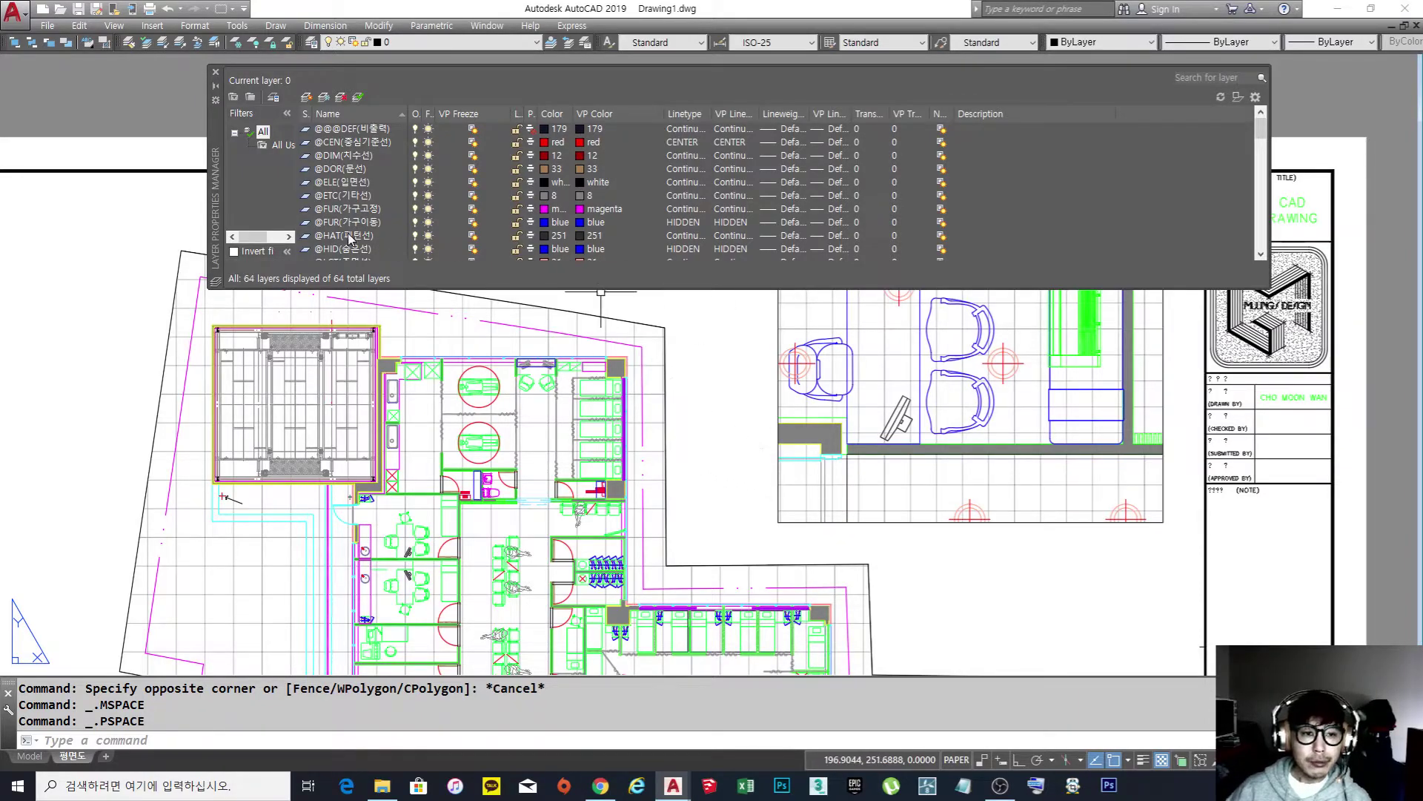
click(351, 223)
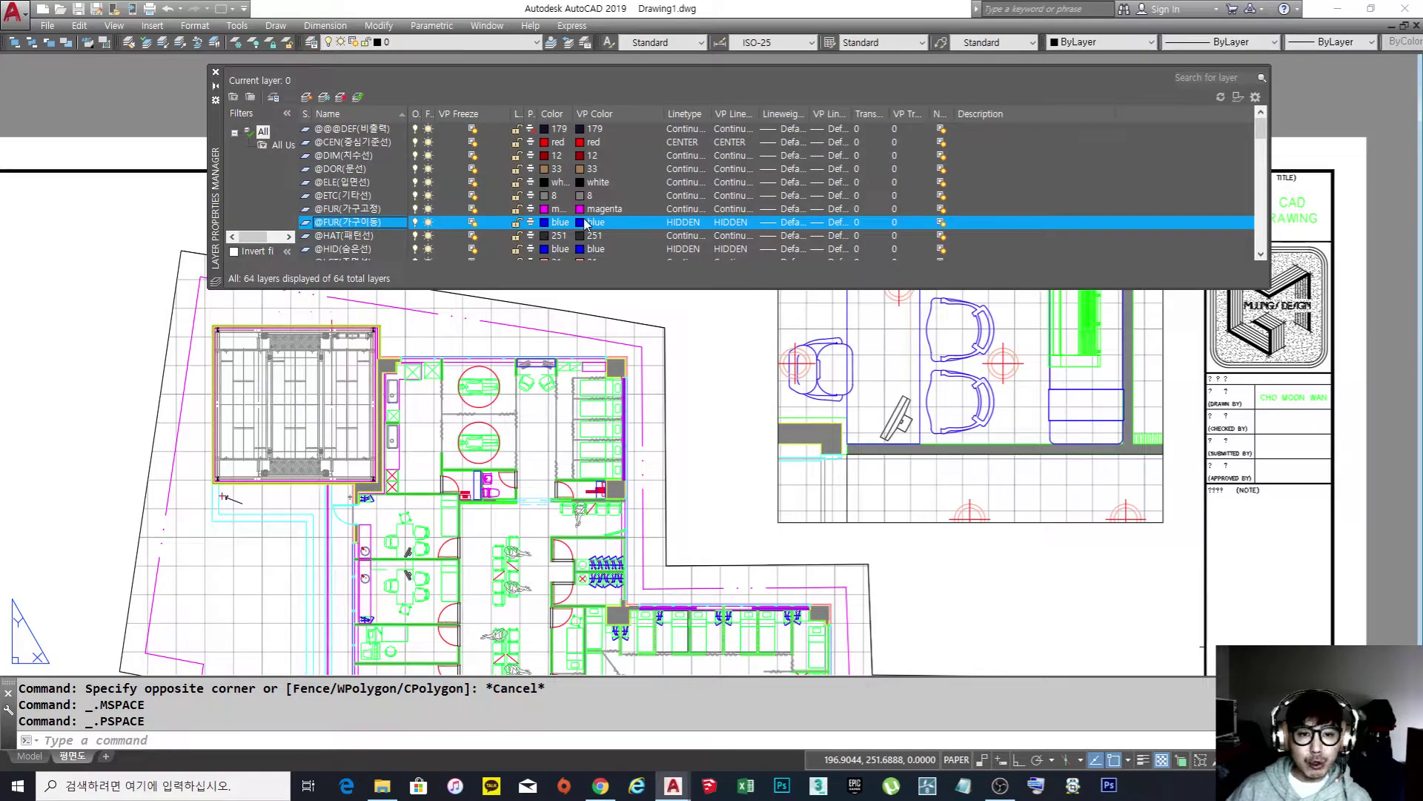
scroll(682, 410, down, 2)
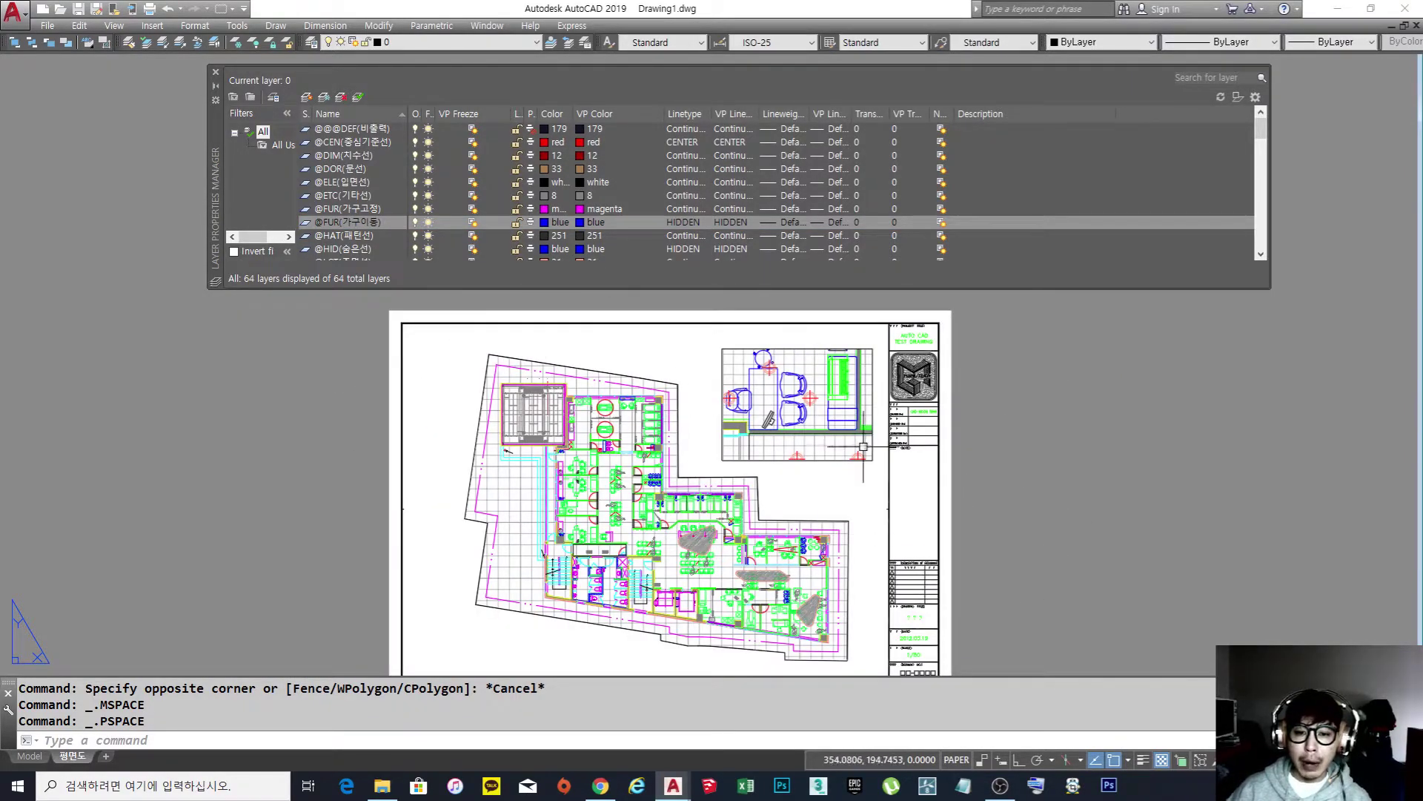
scroll(670, 371, up, 5)
double_click(501, 413)
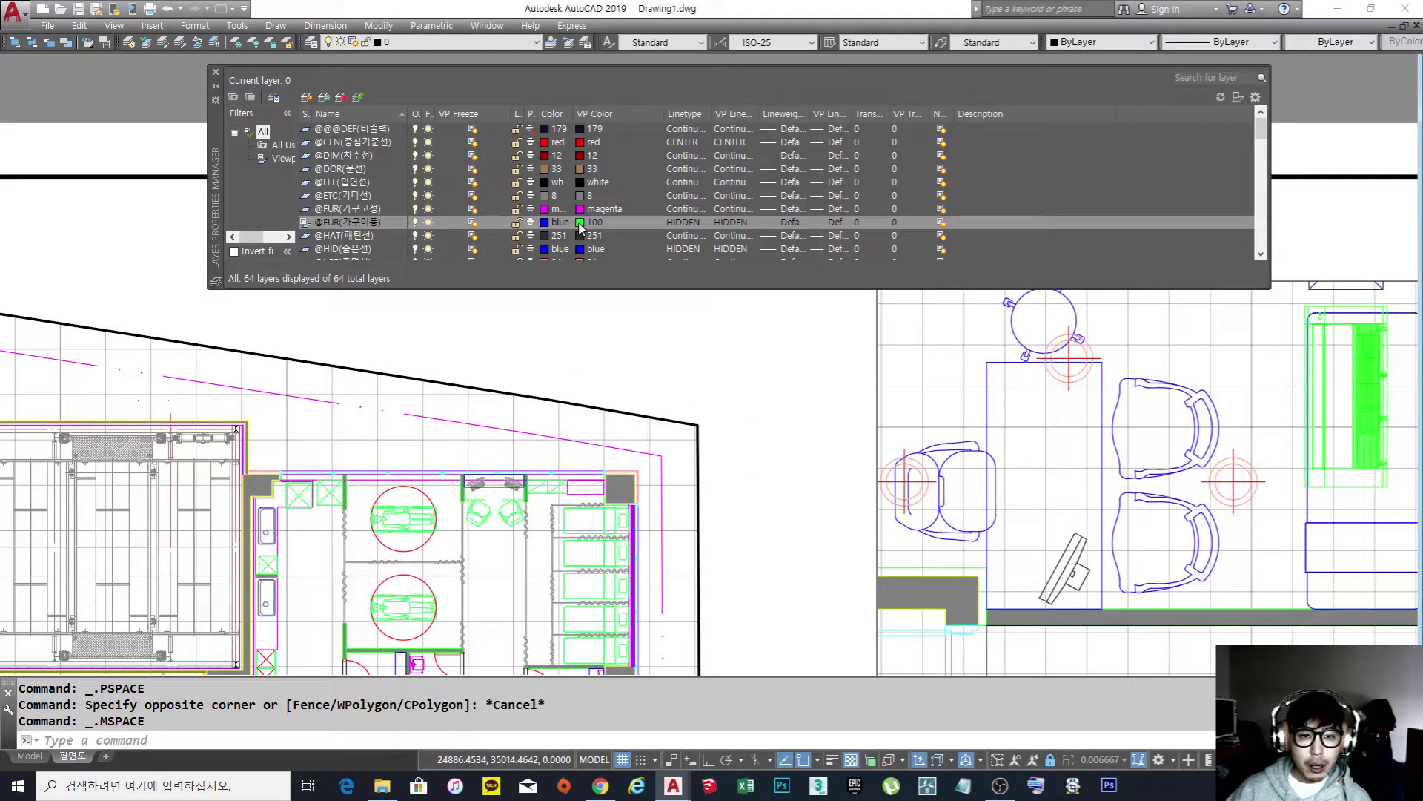
double_click(558, 380)
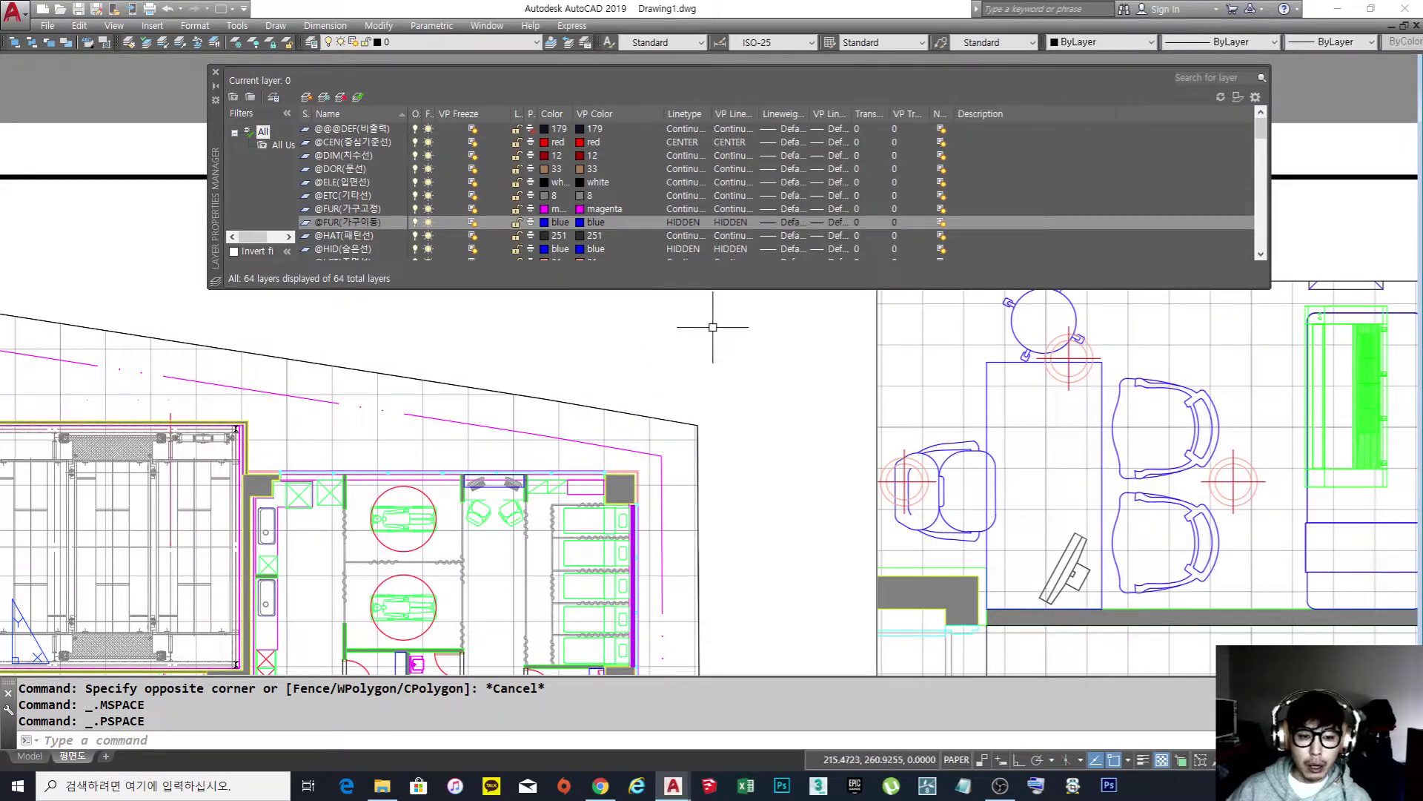
scroll(763, 356, down, 2)
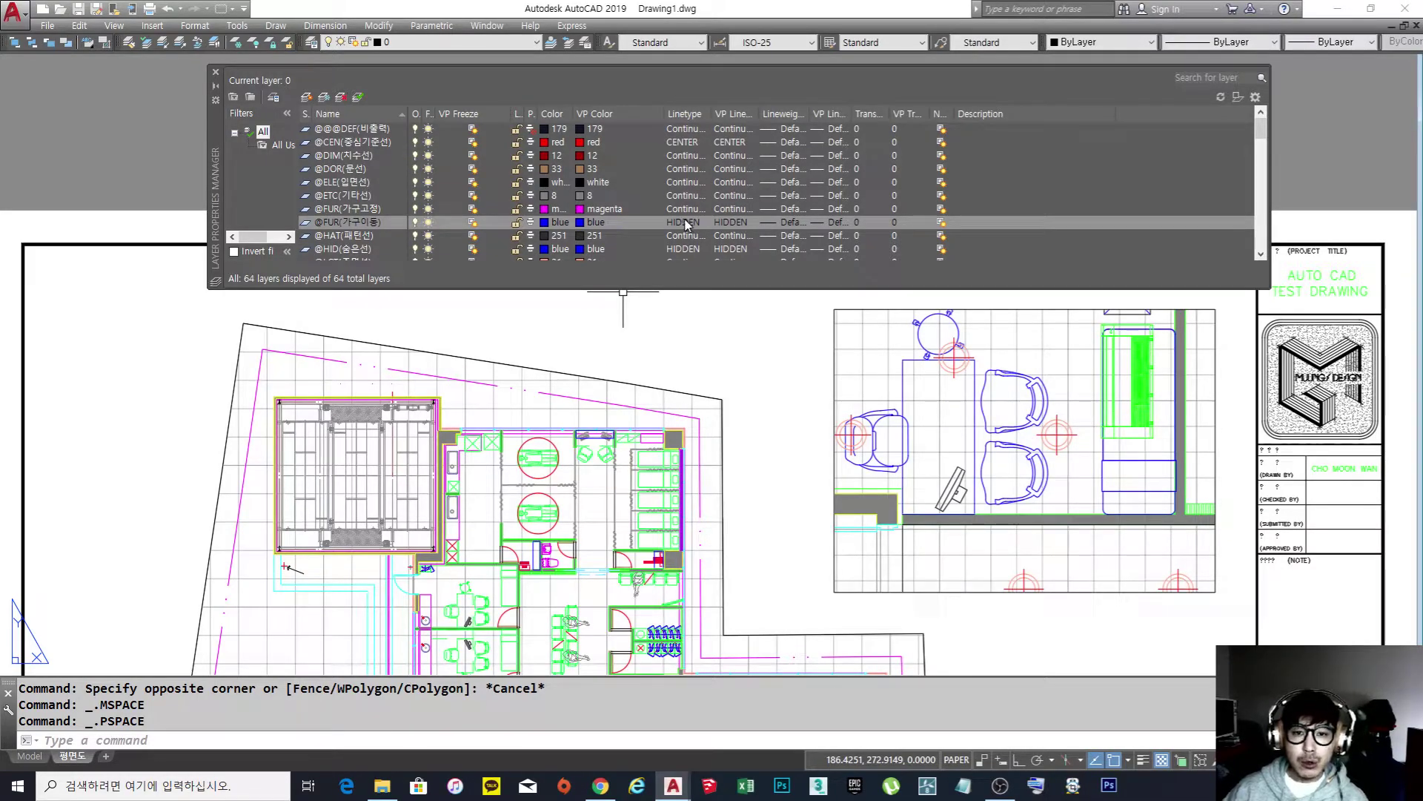
click(704, 366)
key(Escape)
key(Escape)
key(Escape)
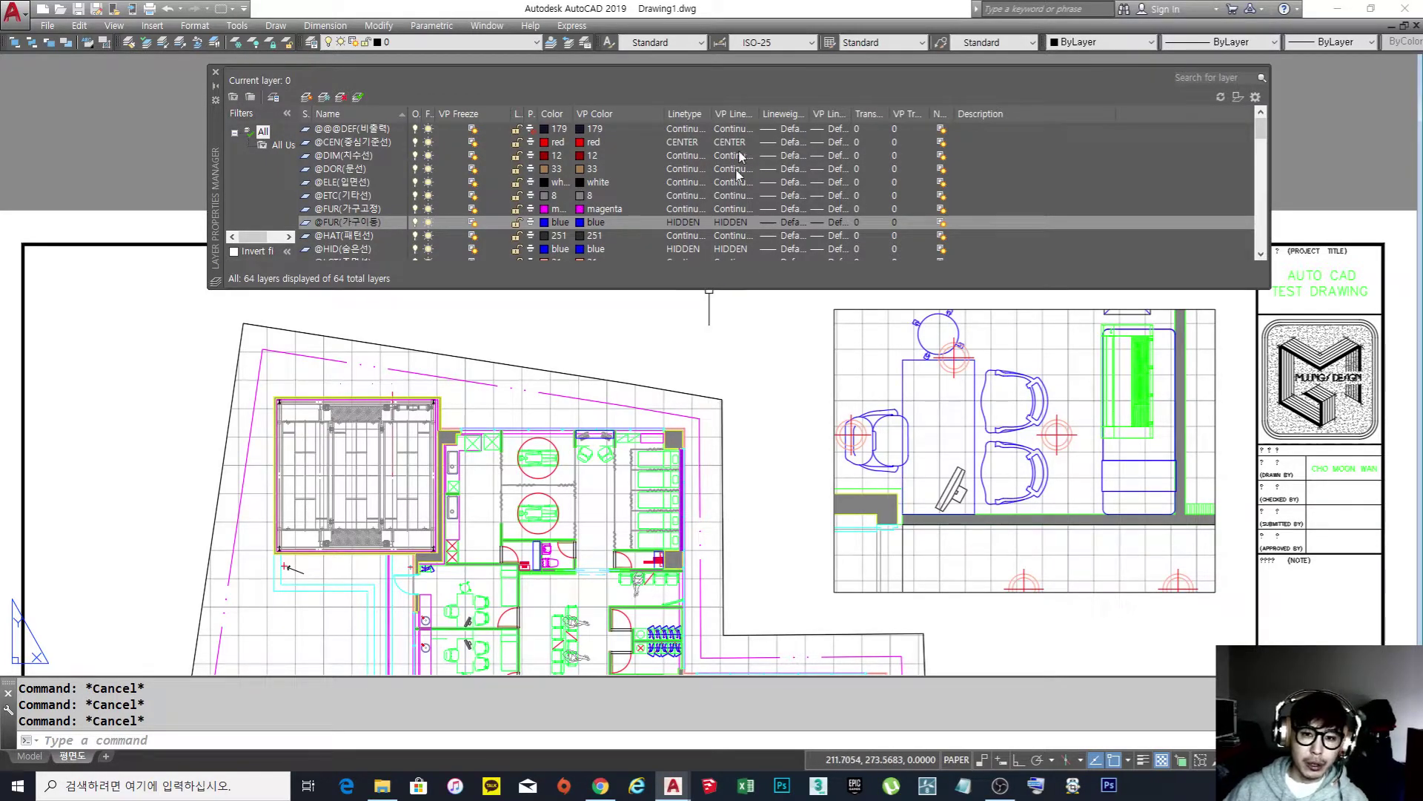
click(30, 756)
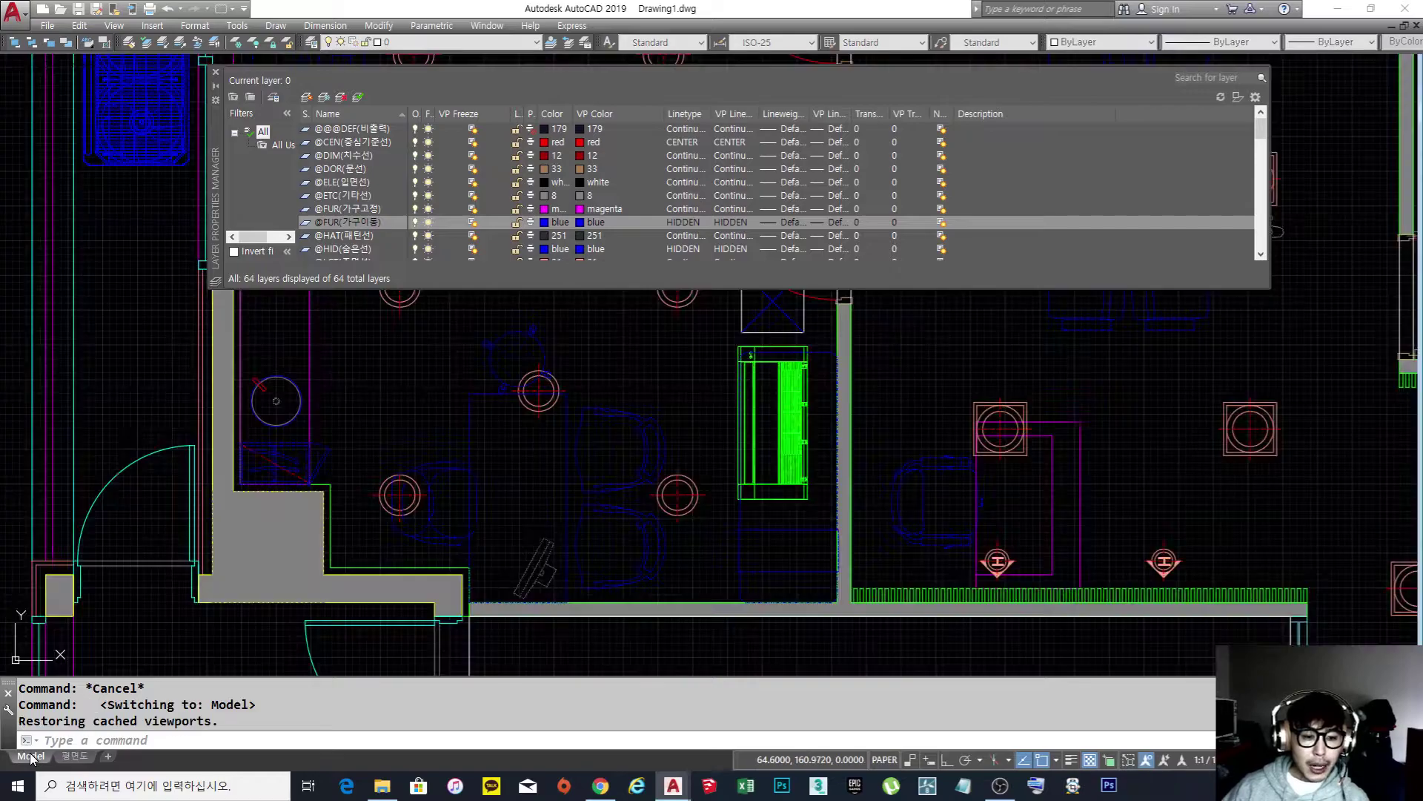
middle_drag(461, 492, 512, 469)
scroll(512, 470, up, 4)
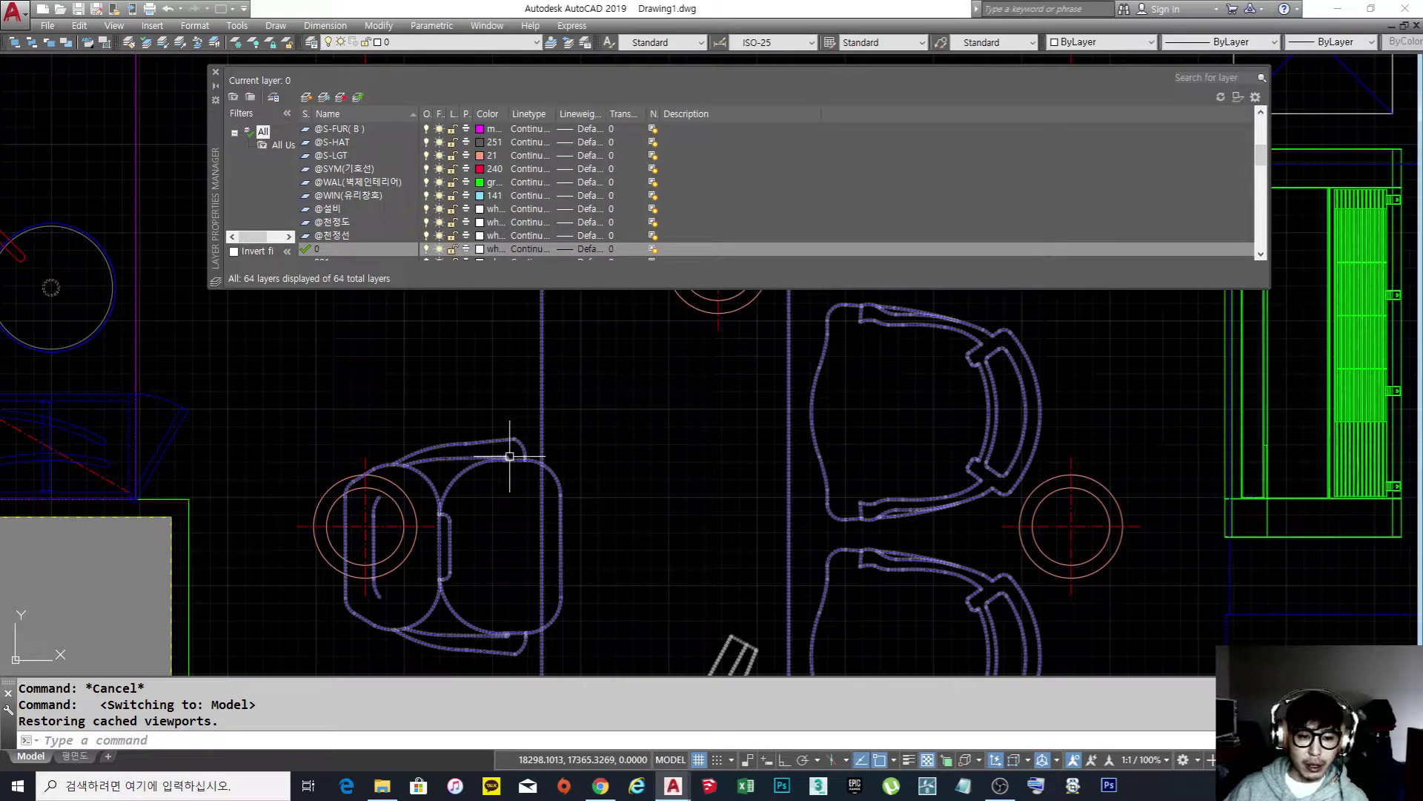
click(510, 456)
scroll(363, 215, up, 9)
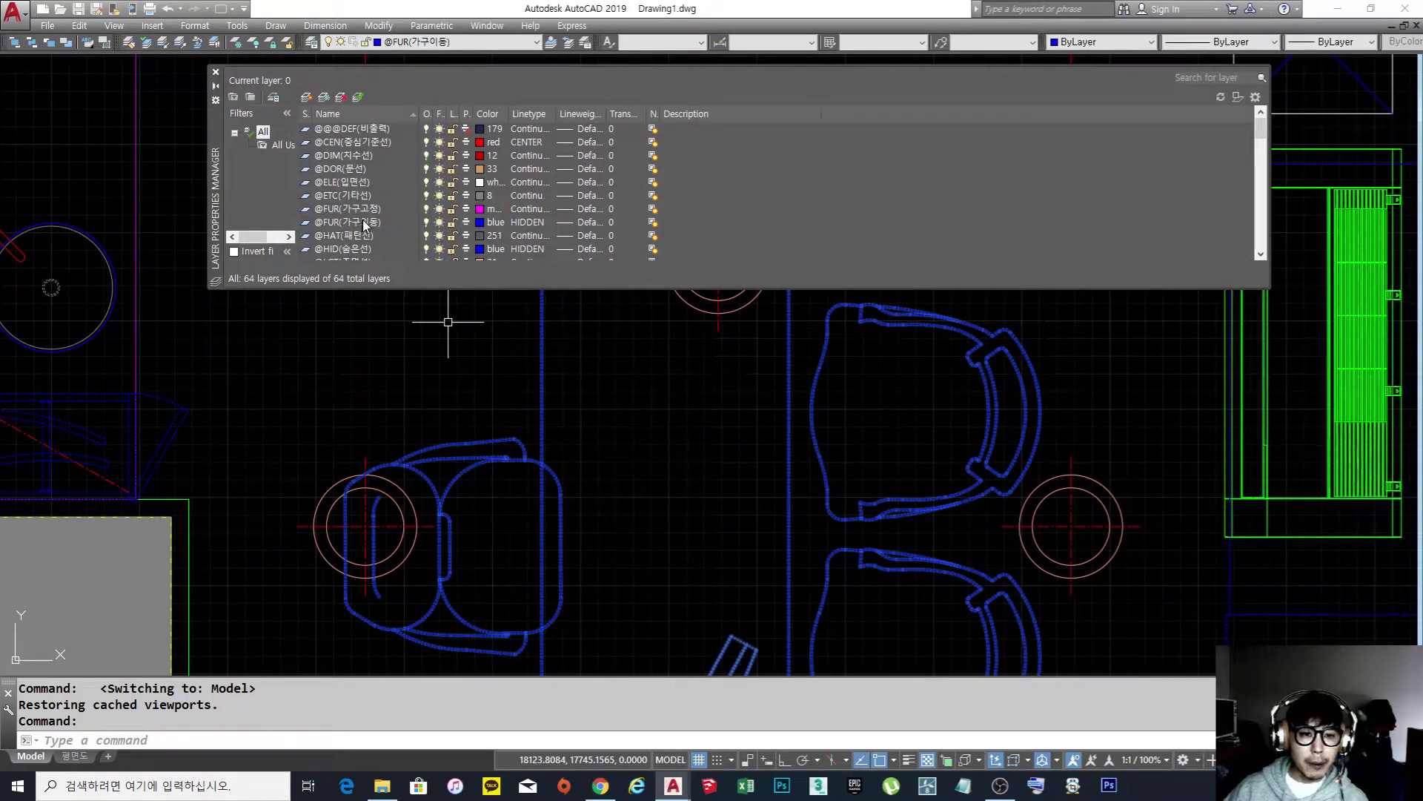
click(358, 222)
click(535, 223)
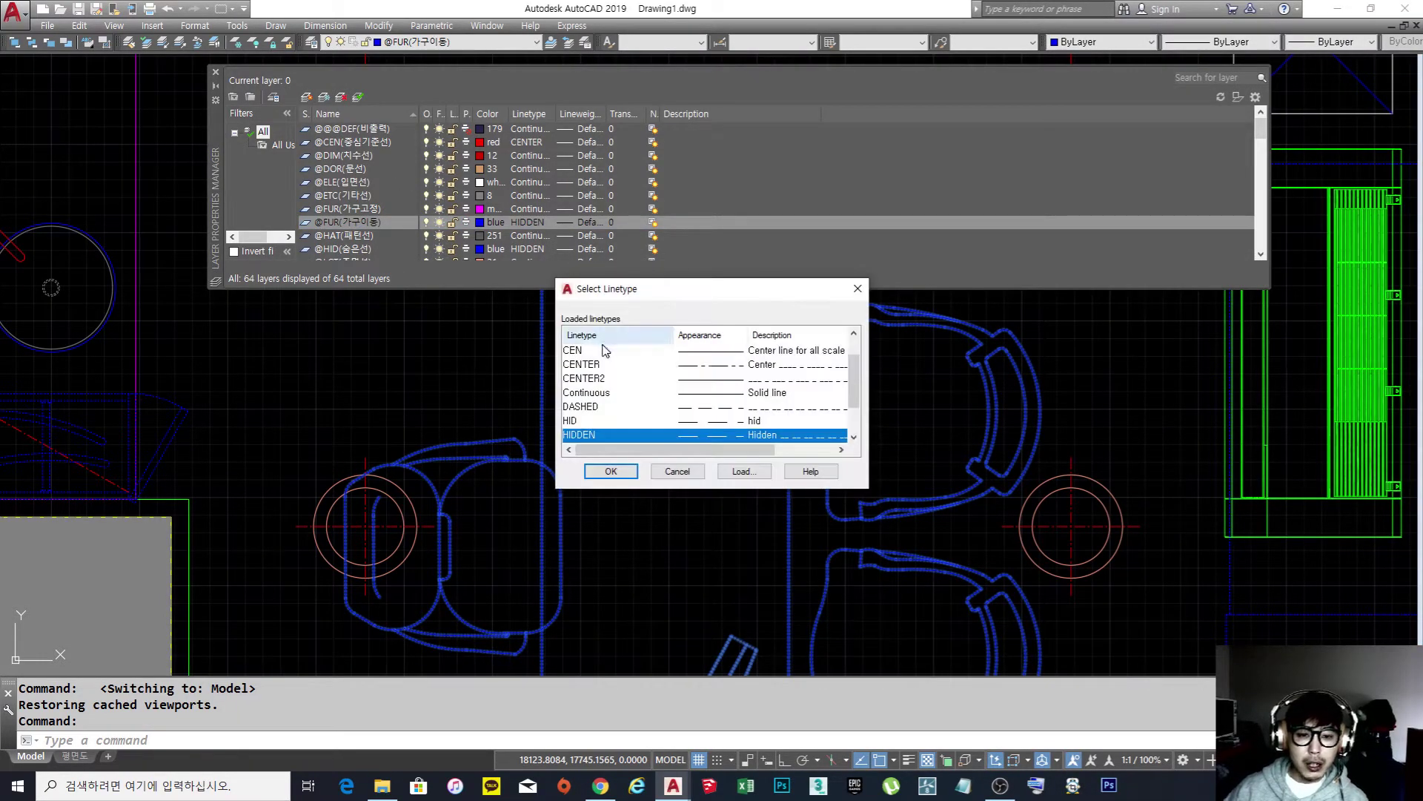
scroll(639, 404, down, 1)
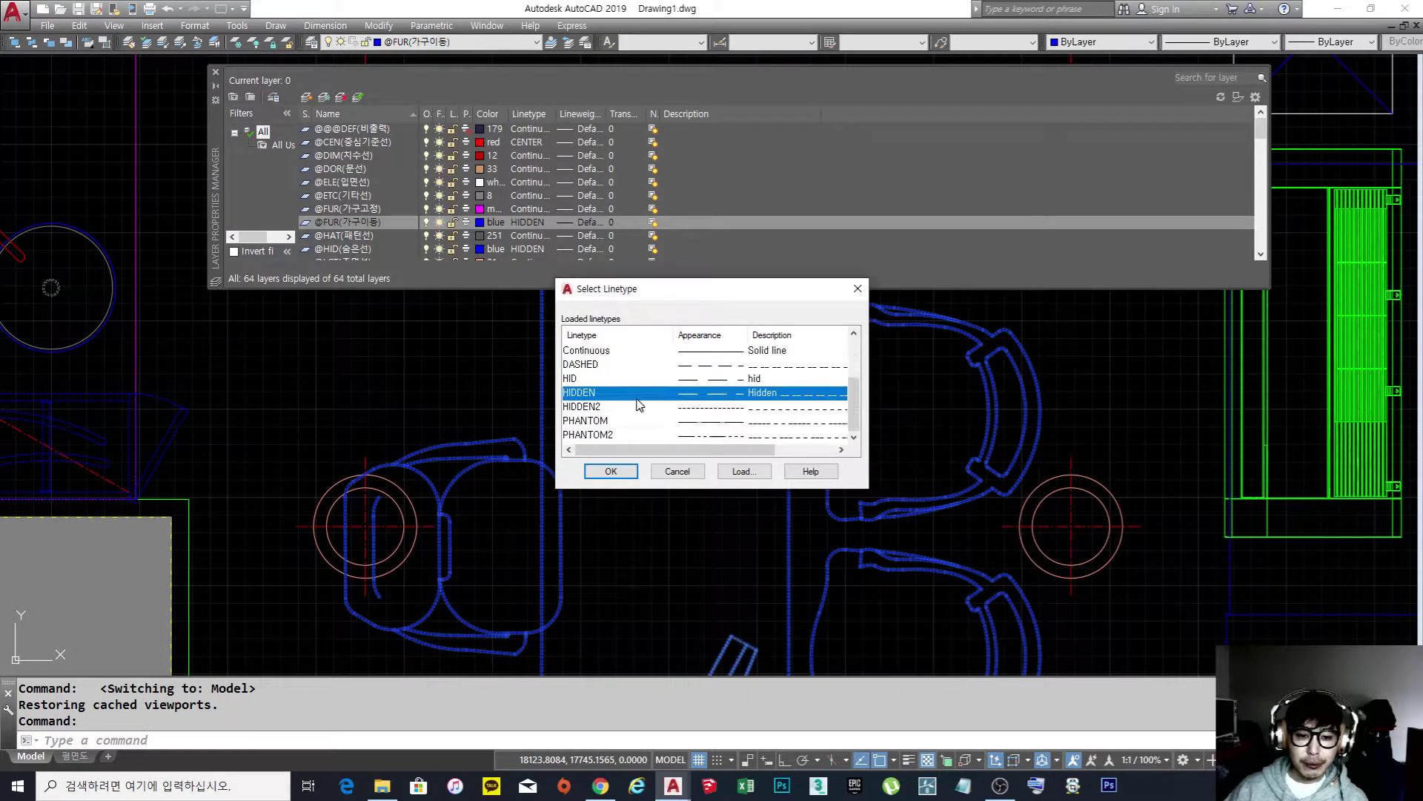
scroll(639, 405, up, 2)
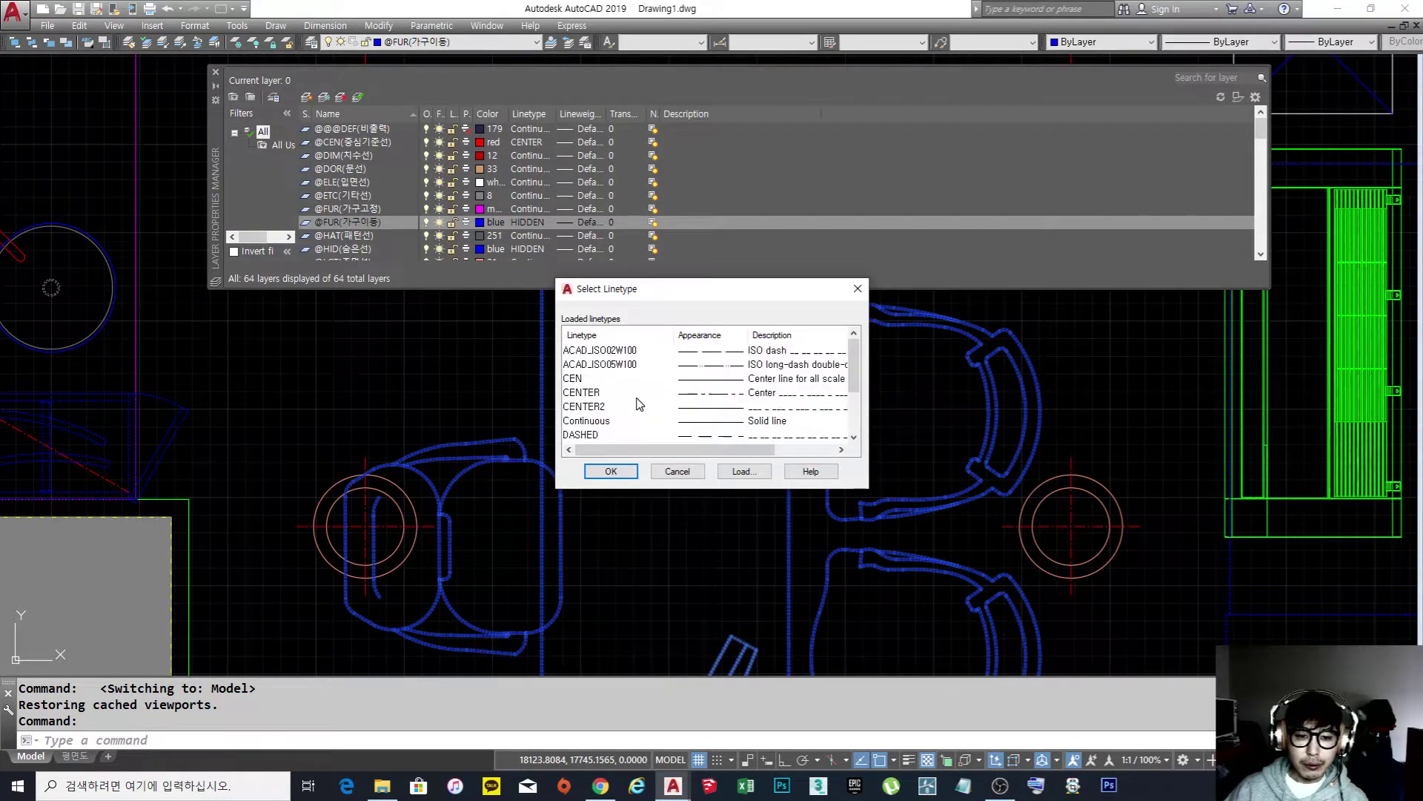
click(597, 421)
click(610, 470)
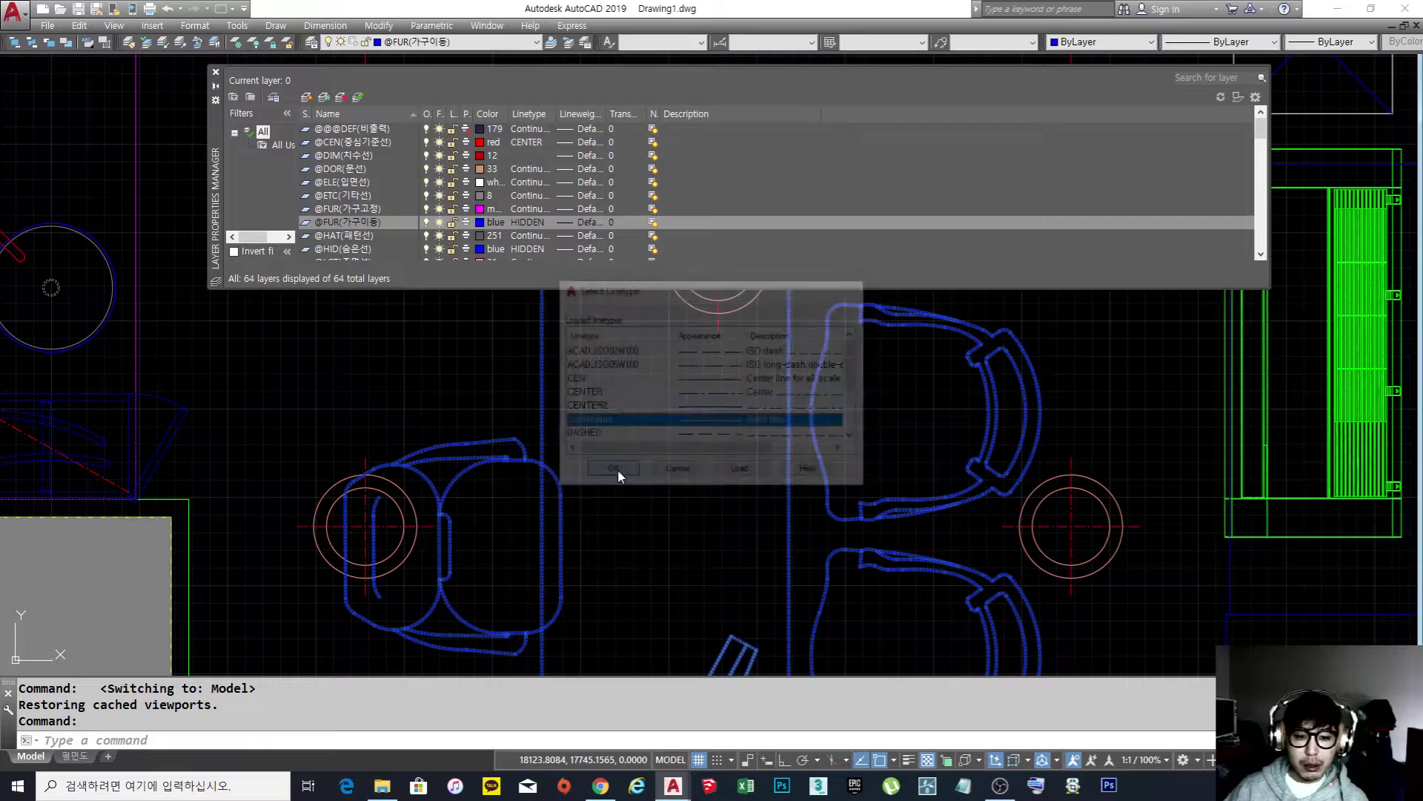
click(482, 223)
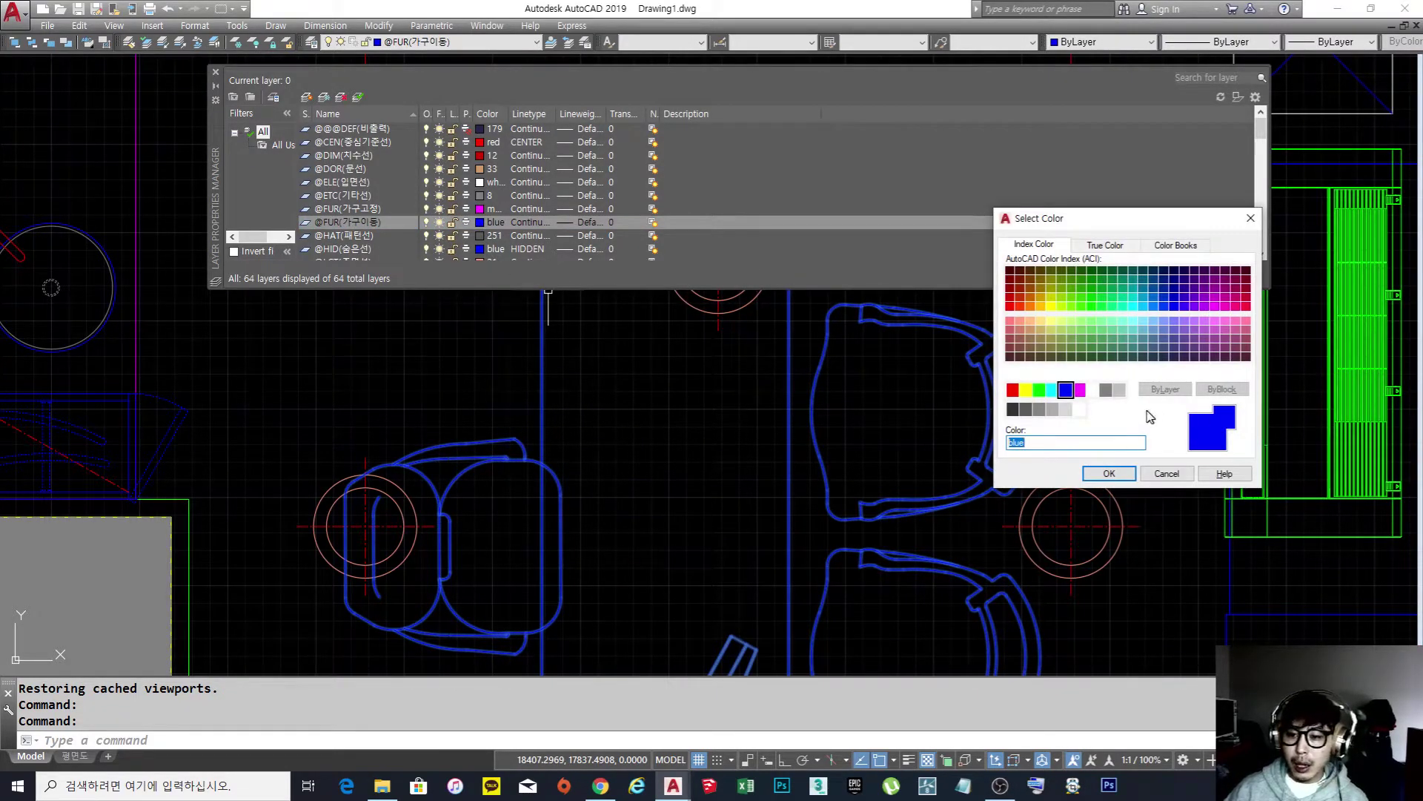
click(1080, 390)
click(1109, 473)
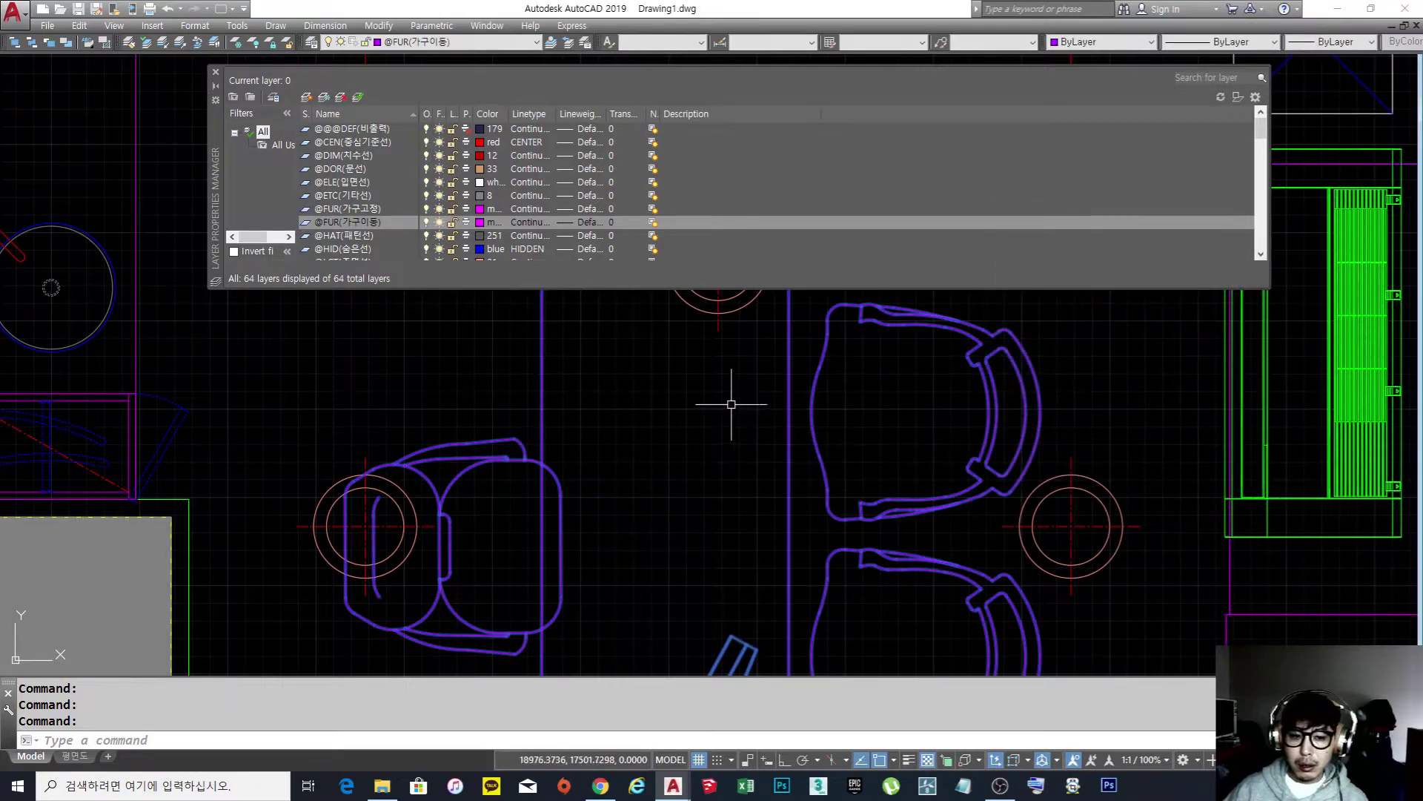
scroll(736, 405, down, 5)
scroll(674, 460, up, 2)
key(Escape)
key(Escape)
key(Escape)
scroll(657, 459, up, 3)
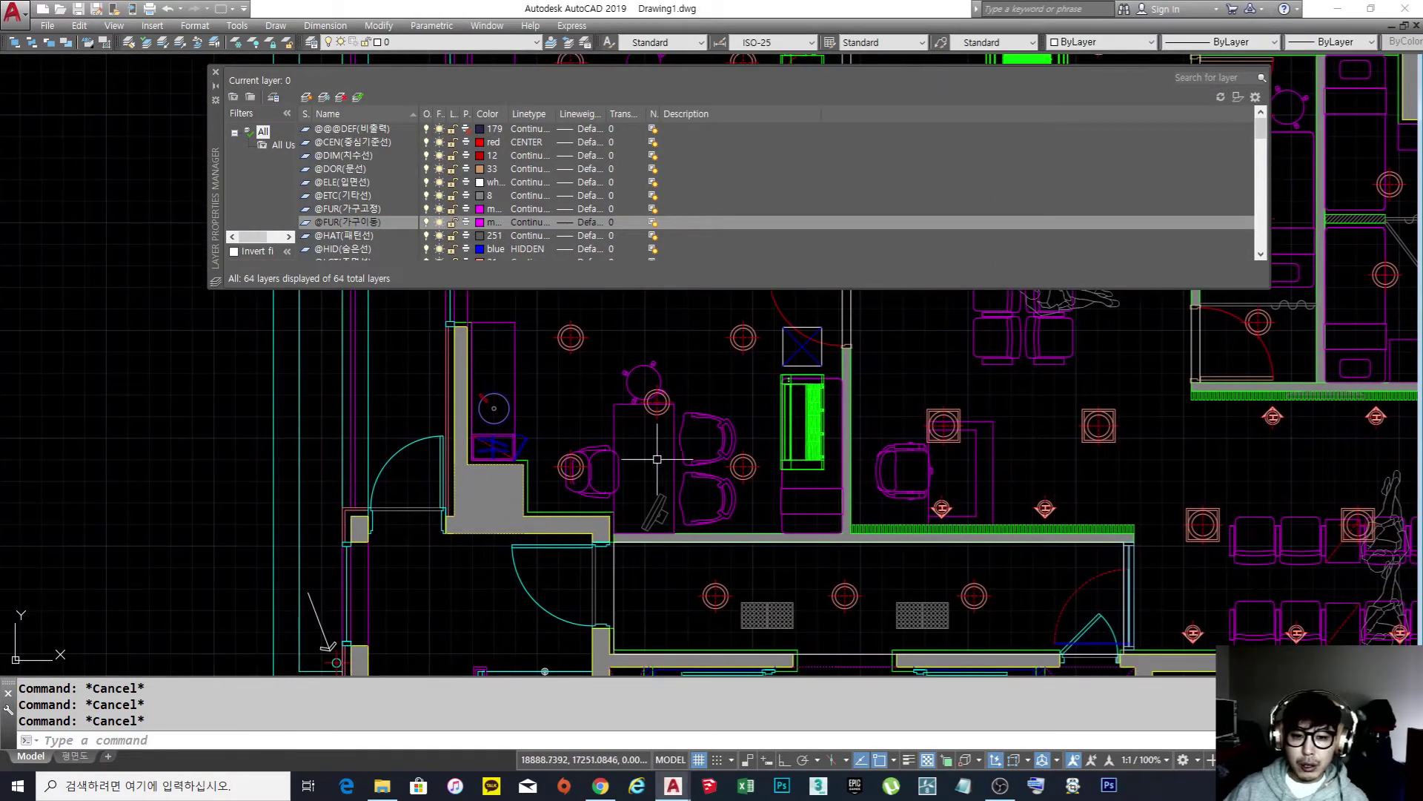
scroll(657, 458, up, 4)
scroll(656, 430, down, 2)
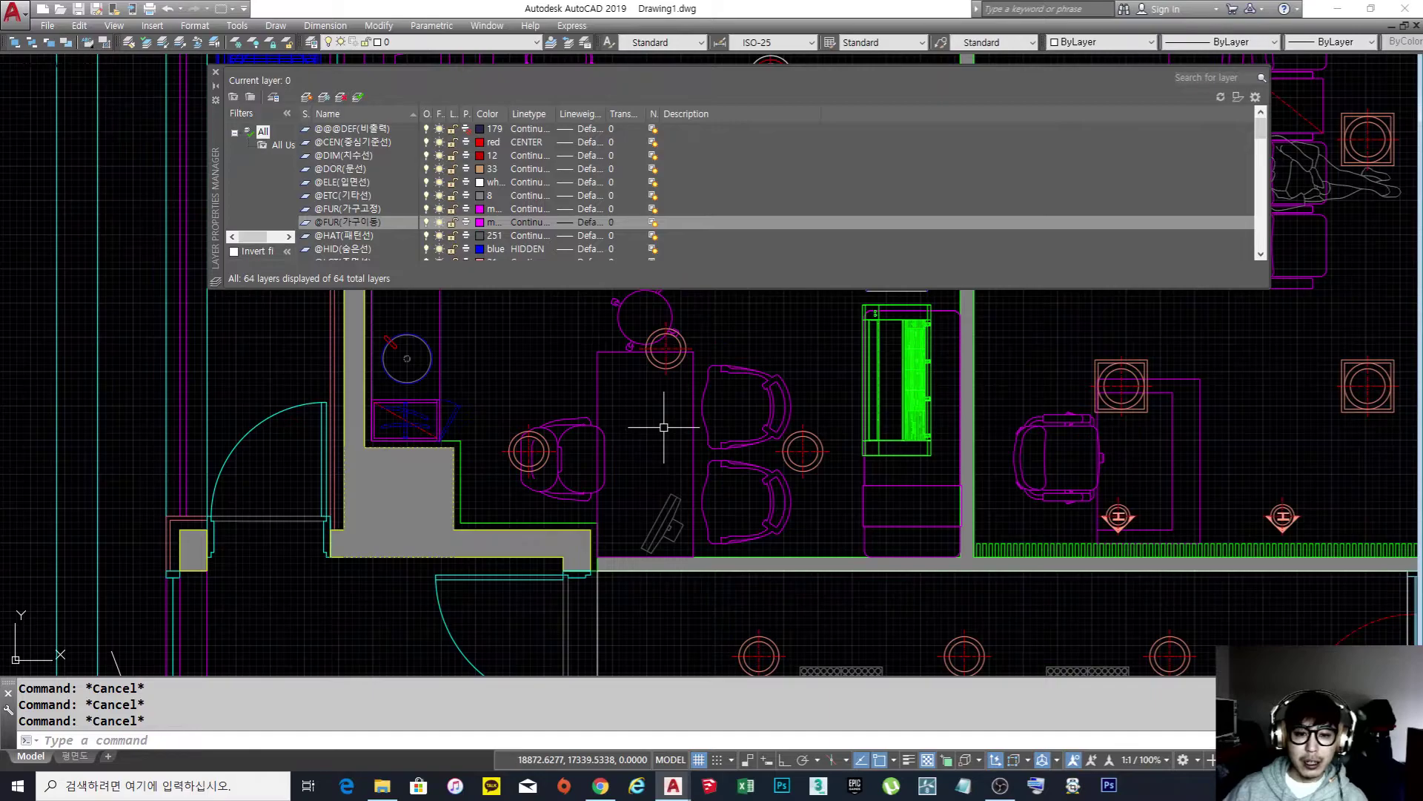
middle_drag(599, 440, 583, 445)
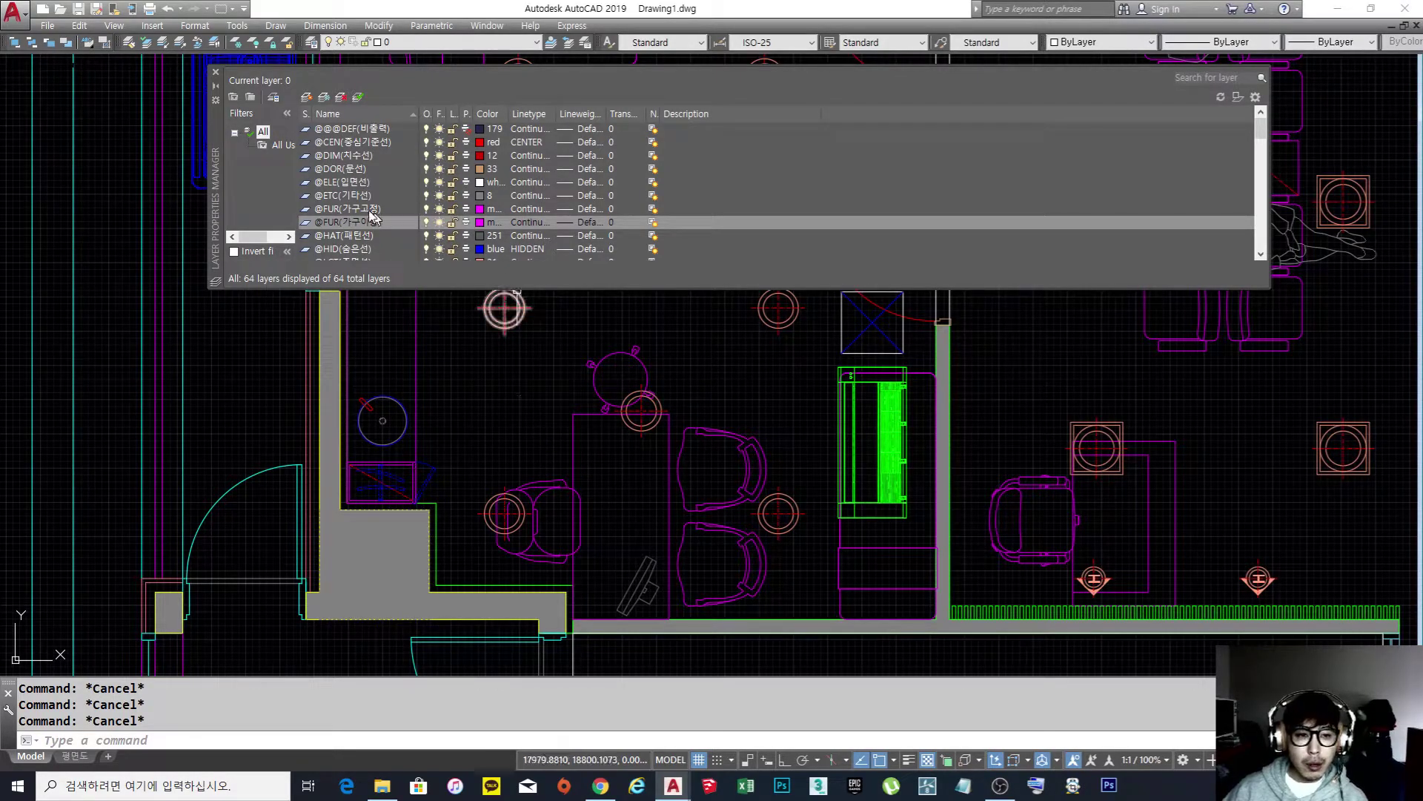
click(480, 223)
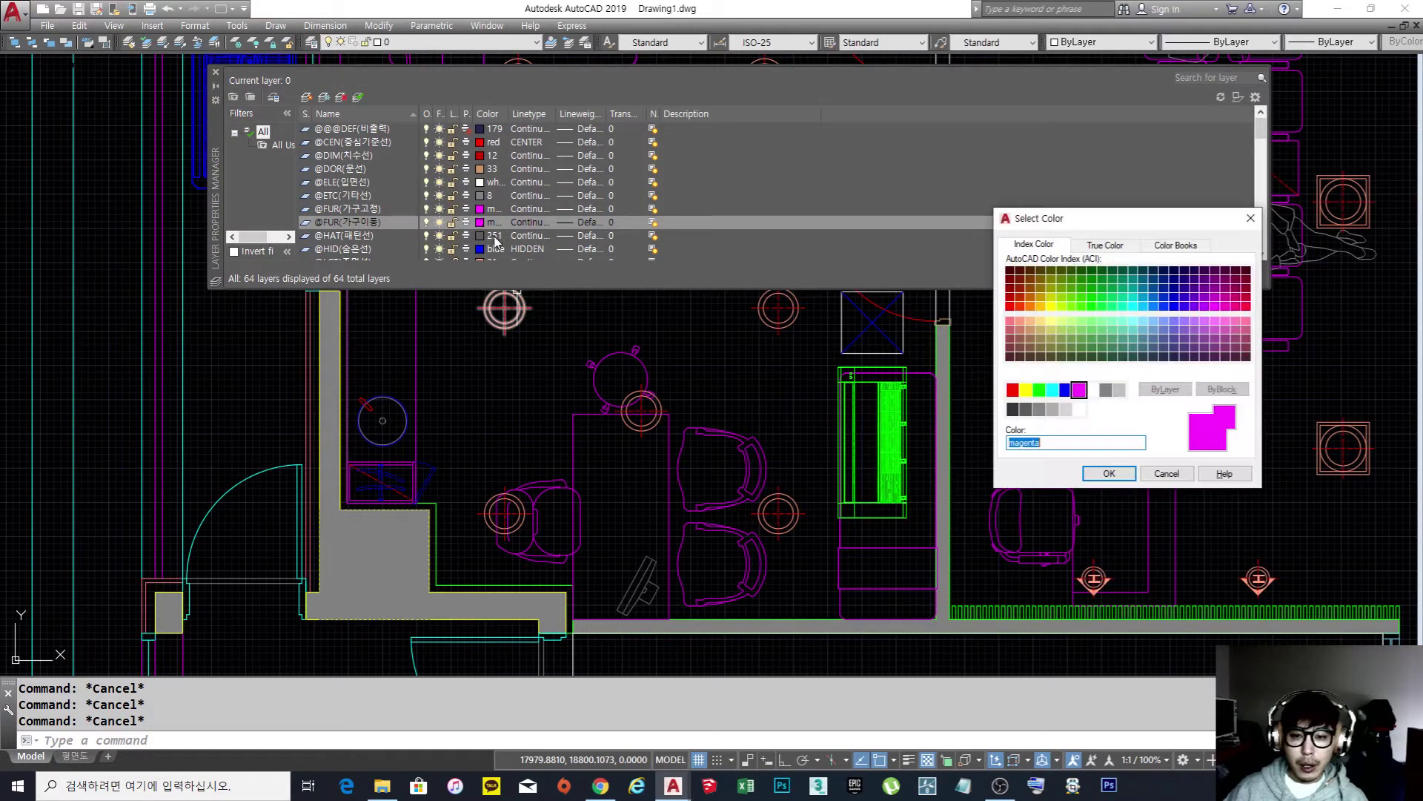
click(1019, 324)
click(1106, 474)
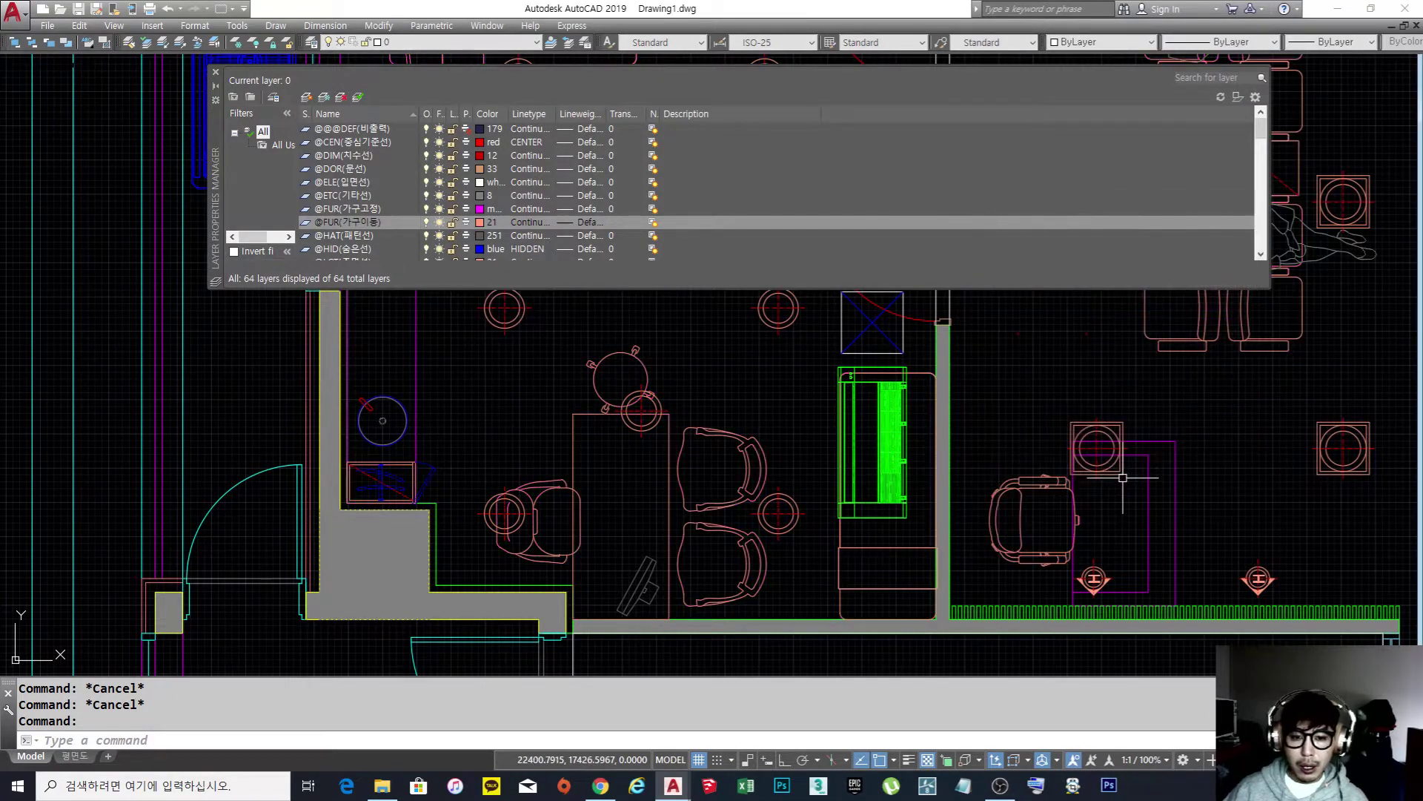
scroll(697, 386, up, 3)
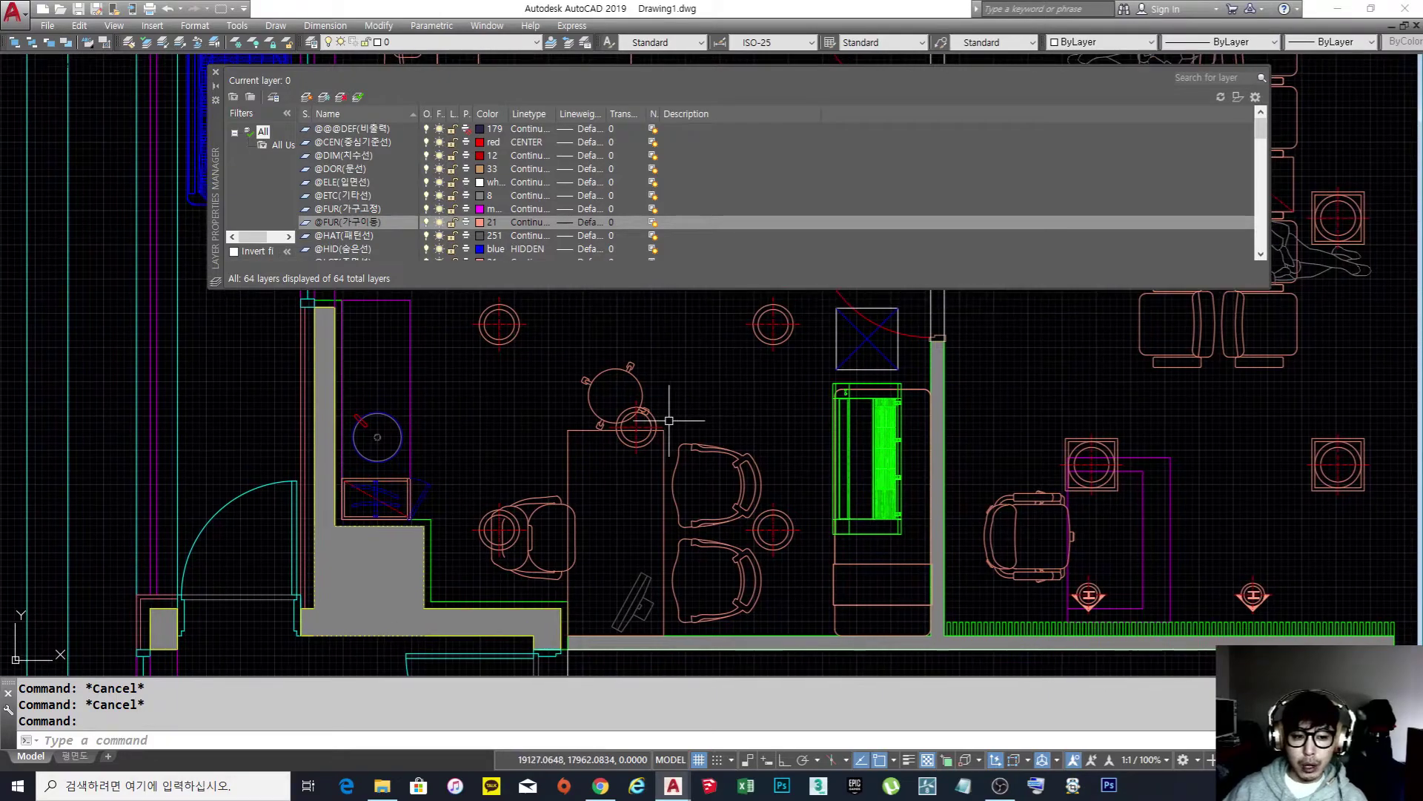
scroll(645, 437, up, 2)
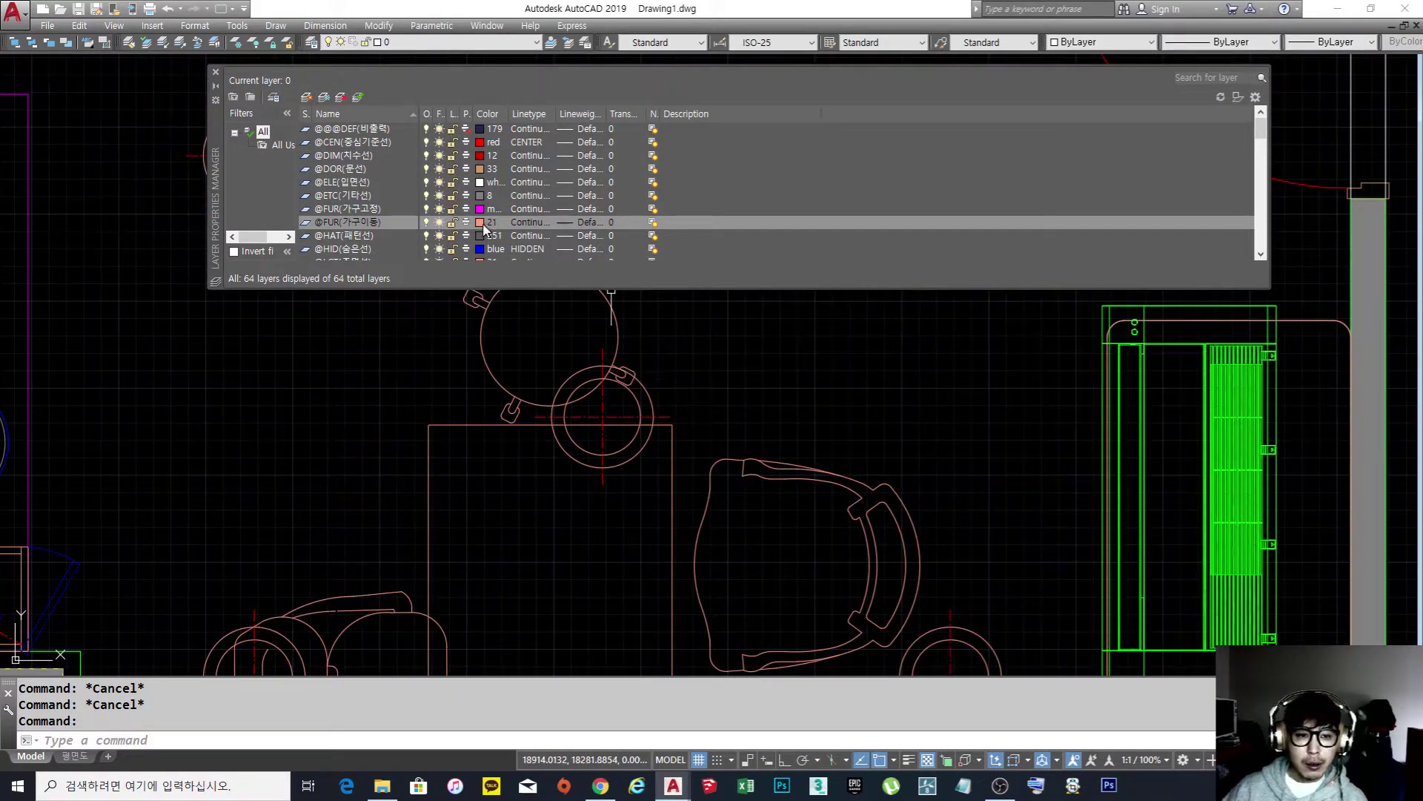
click(481, 223)
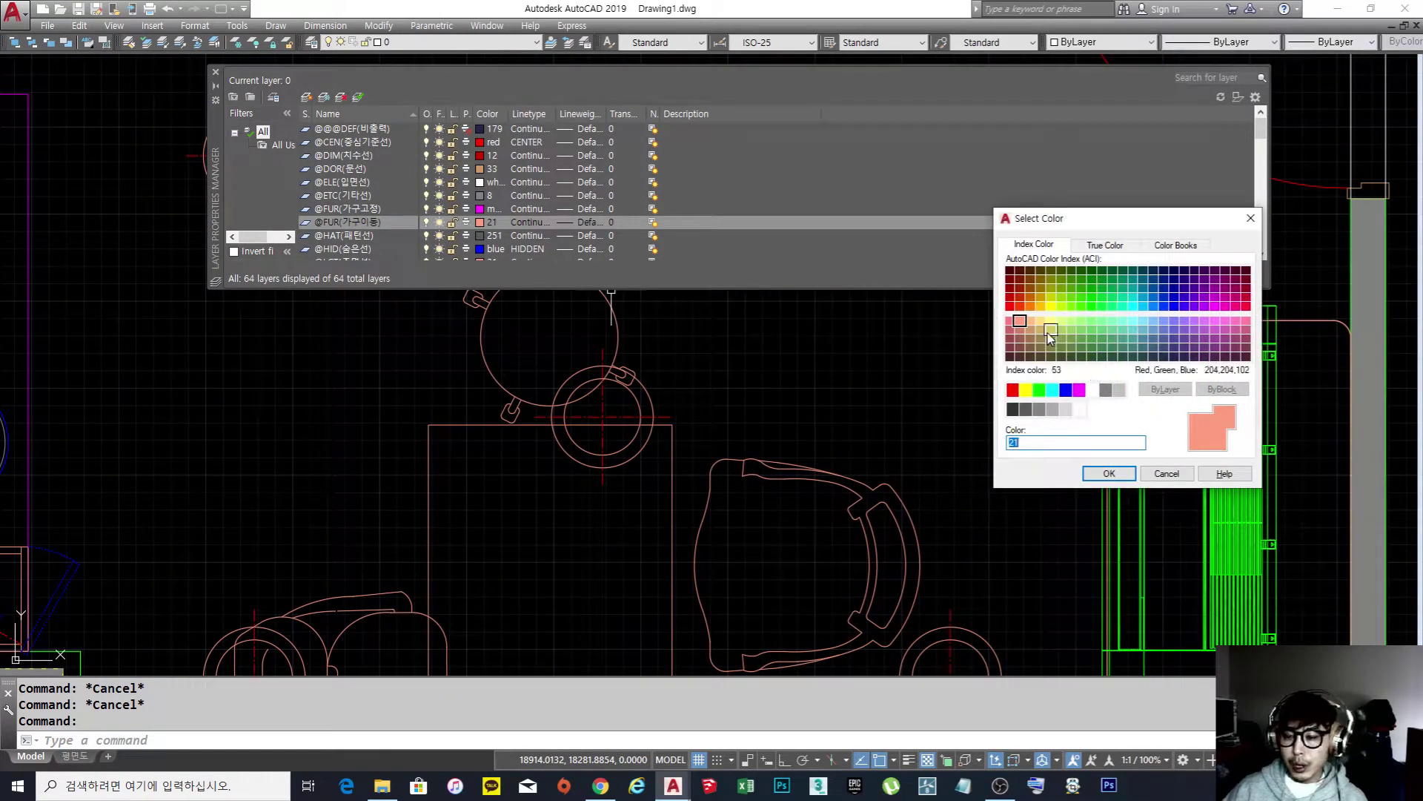
click(1032, 289)
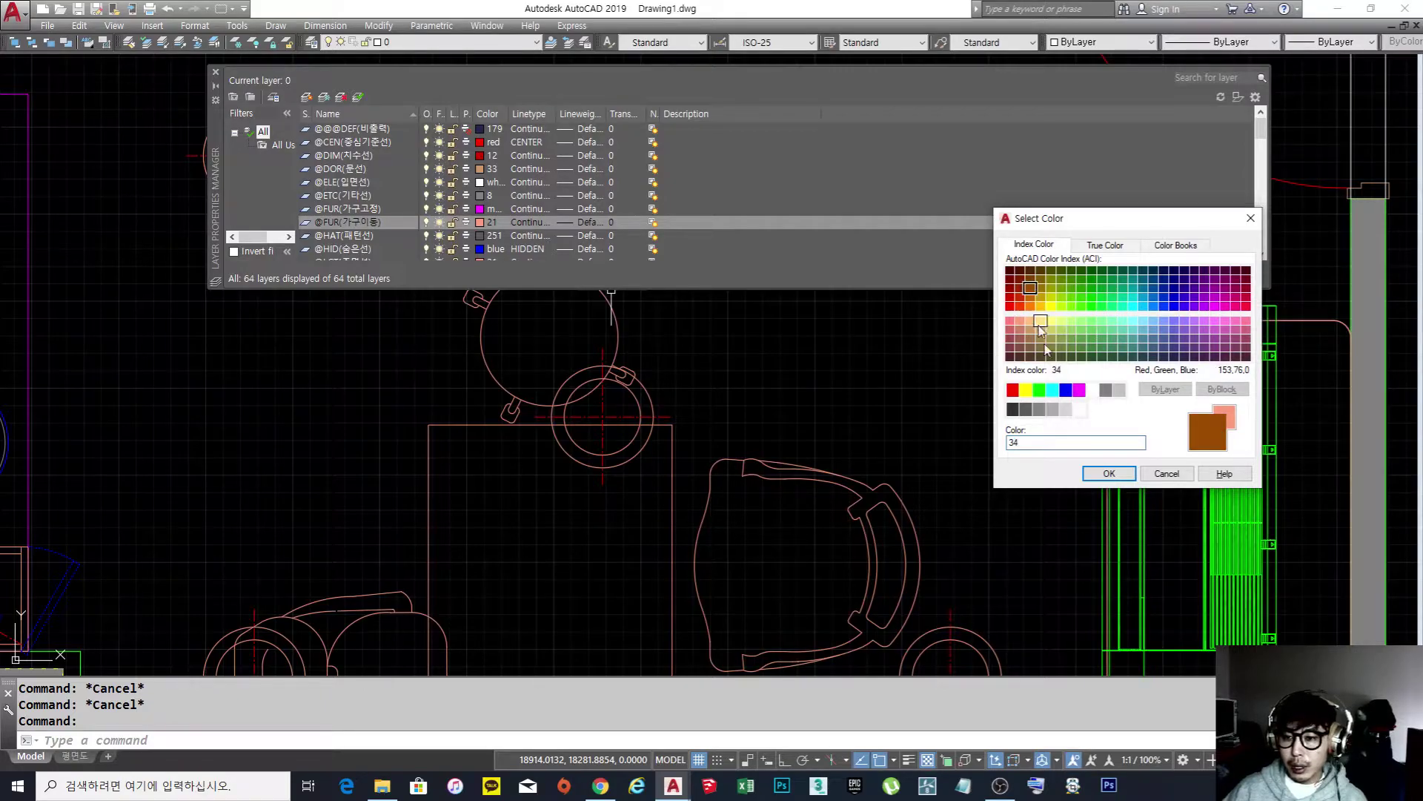
click(1109, 473)
scroll(764, 410, down, 4)
scroll(784, 412, down, 2)
scroll(742, 460, down, 1)
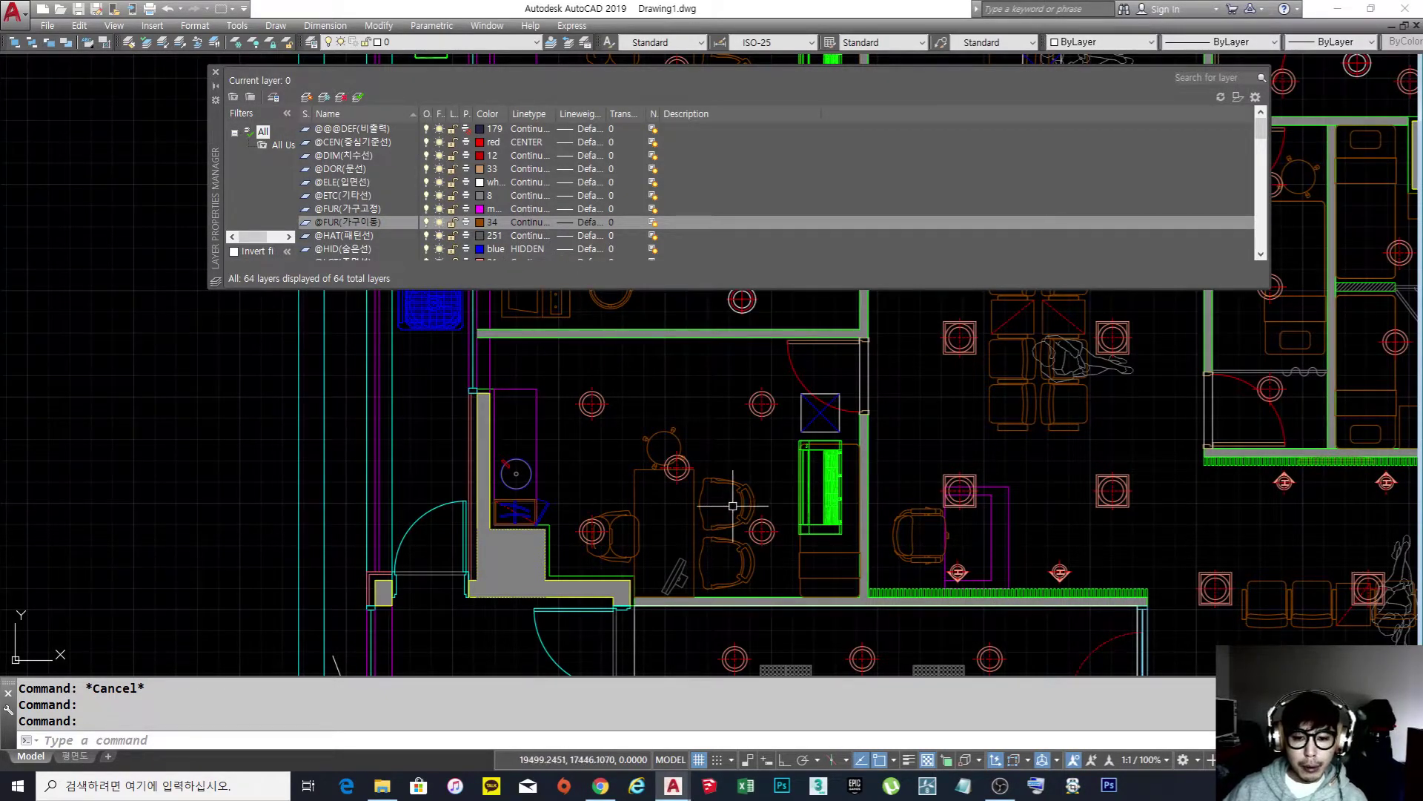
middle_drag(755, 464, 706, 443)
scroll(667, 467, up, 2)
key(Escape)
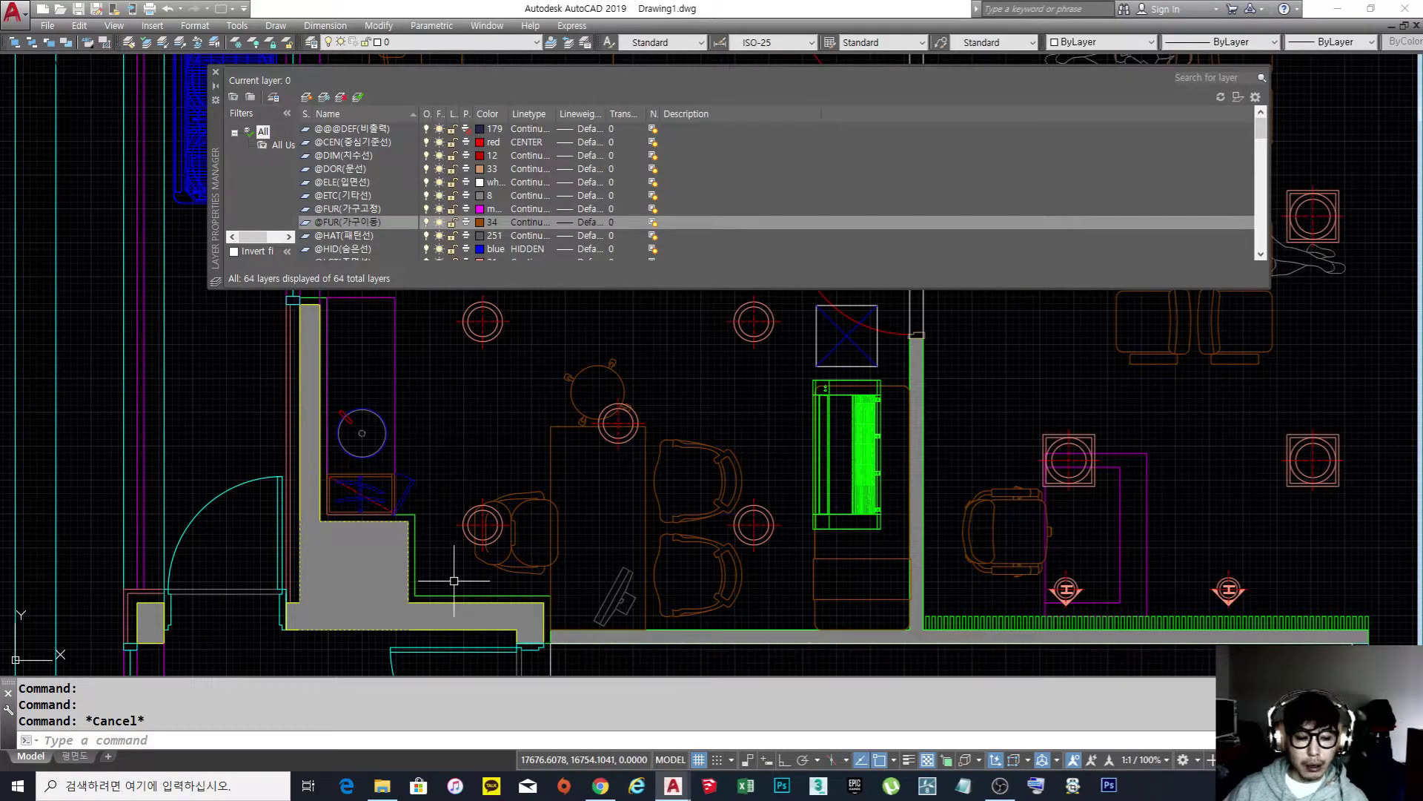
Switch to the 평면도 layout and activate the main floor plan viewport.
click(74, 755)
middle_drag(480, 588, 570, 423)
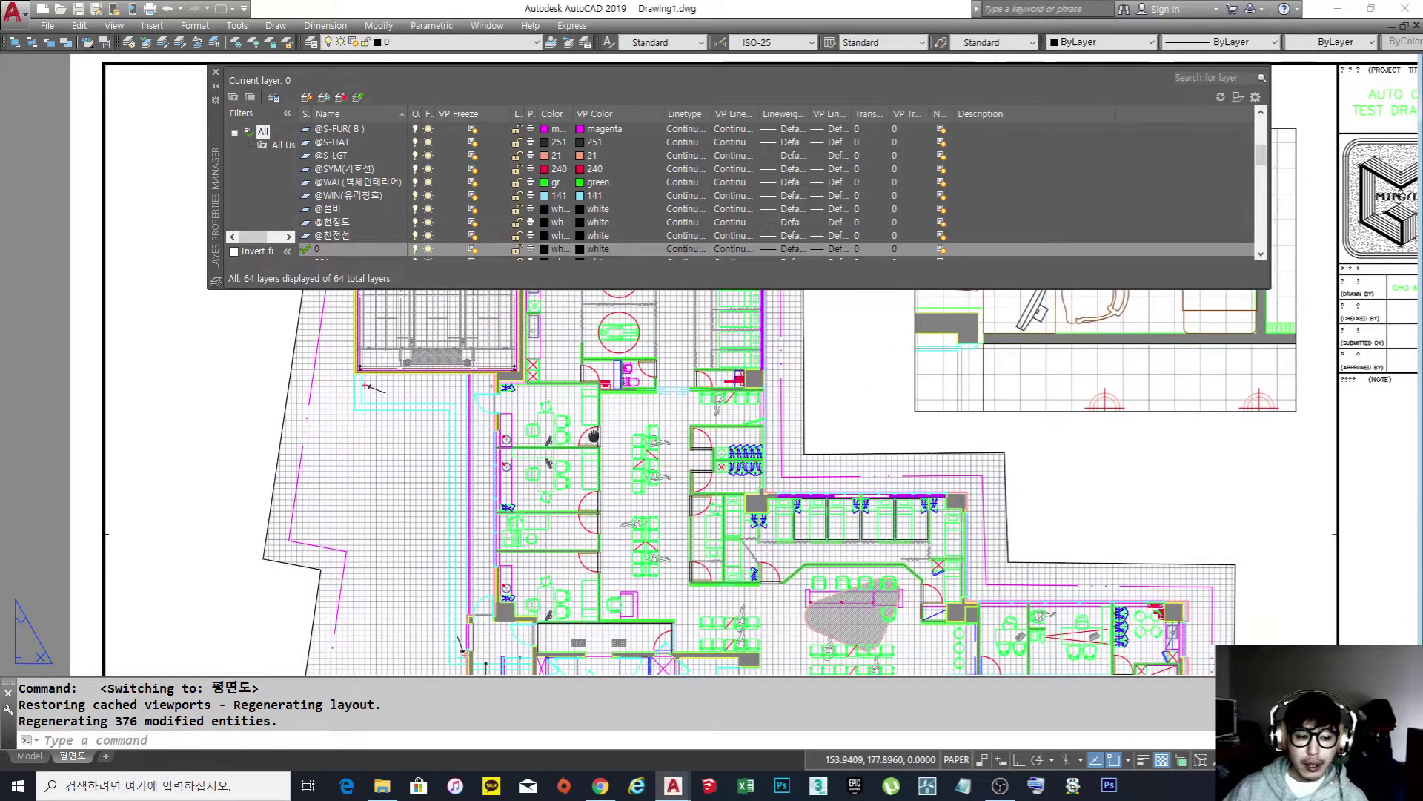
scroll(569, 423, up, 2)
scroll(636, 422, down, 5)
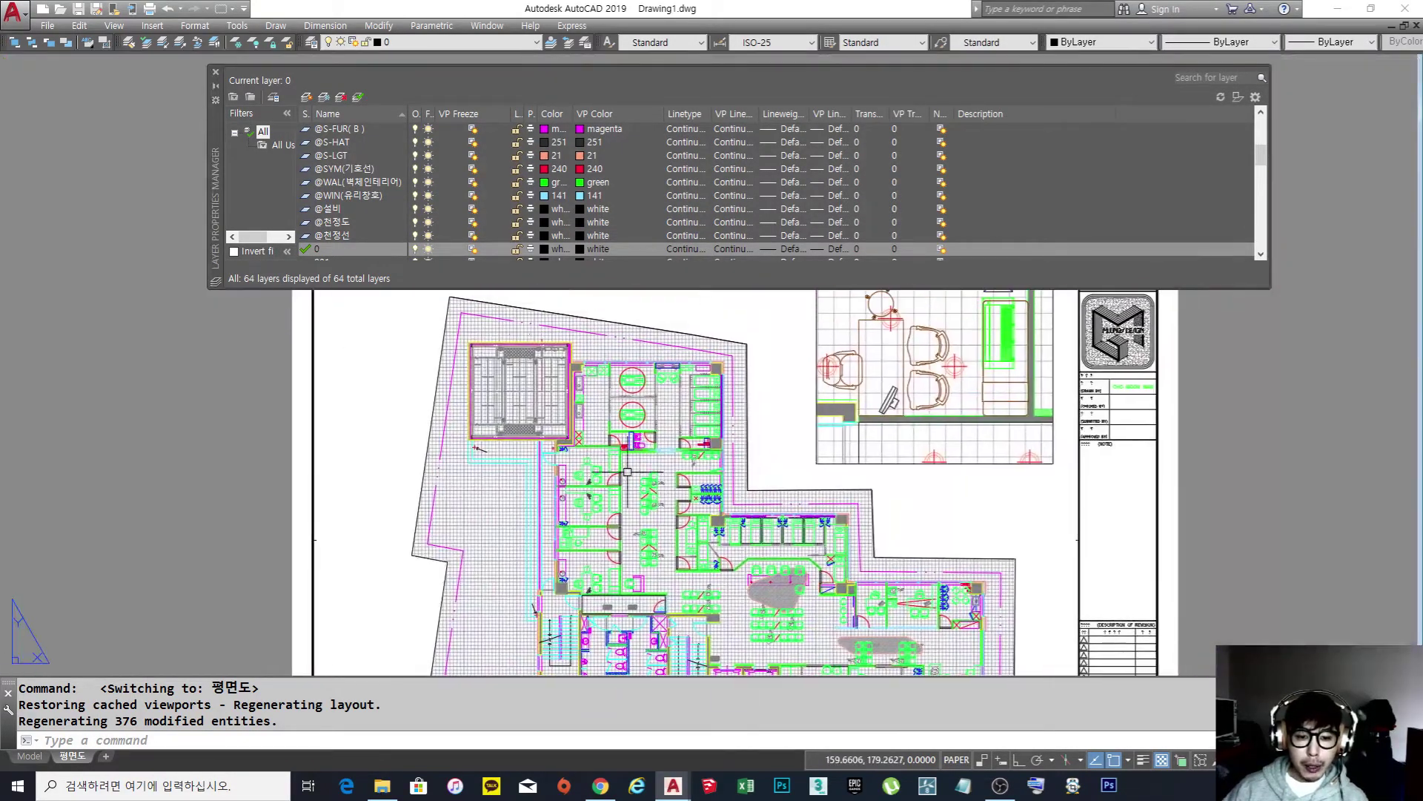
scroll(594, 462, up, 5)
double_click(595, 462)
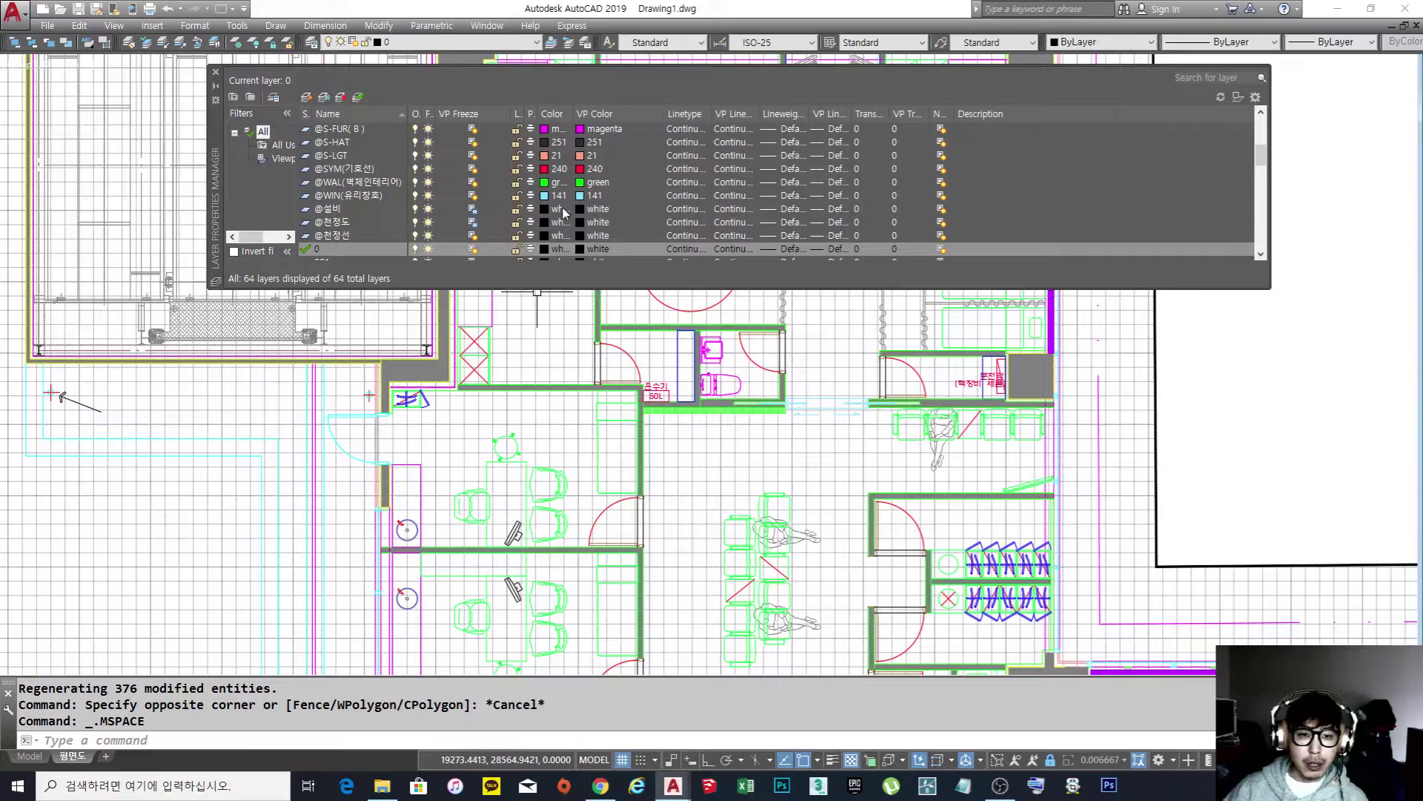
scroll(492, 216, up, 4)
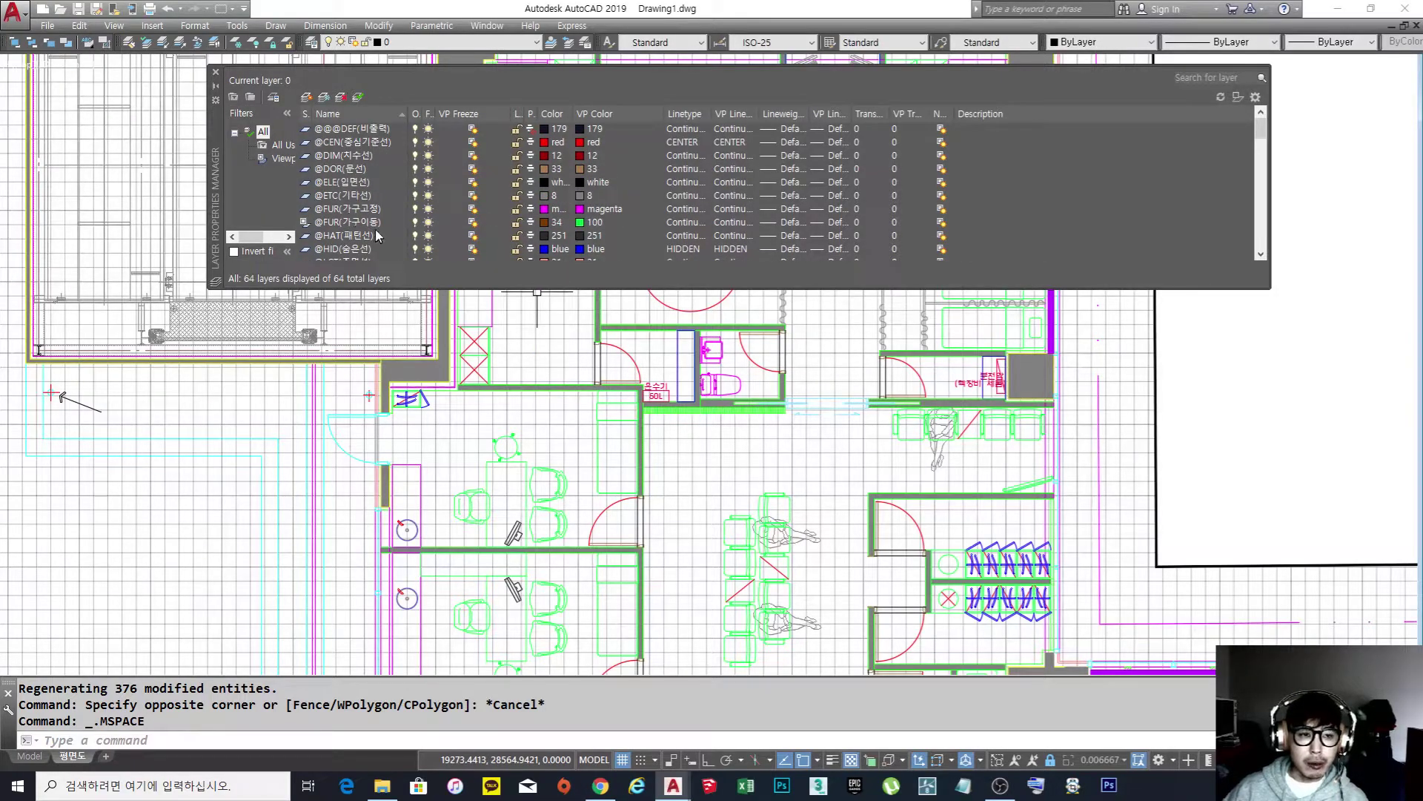
click(580, 223)
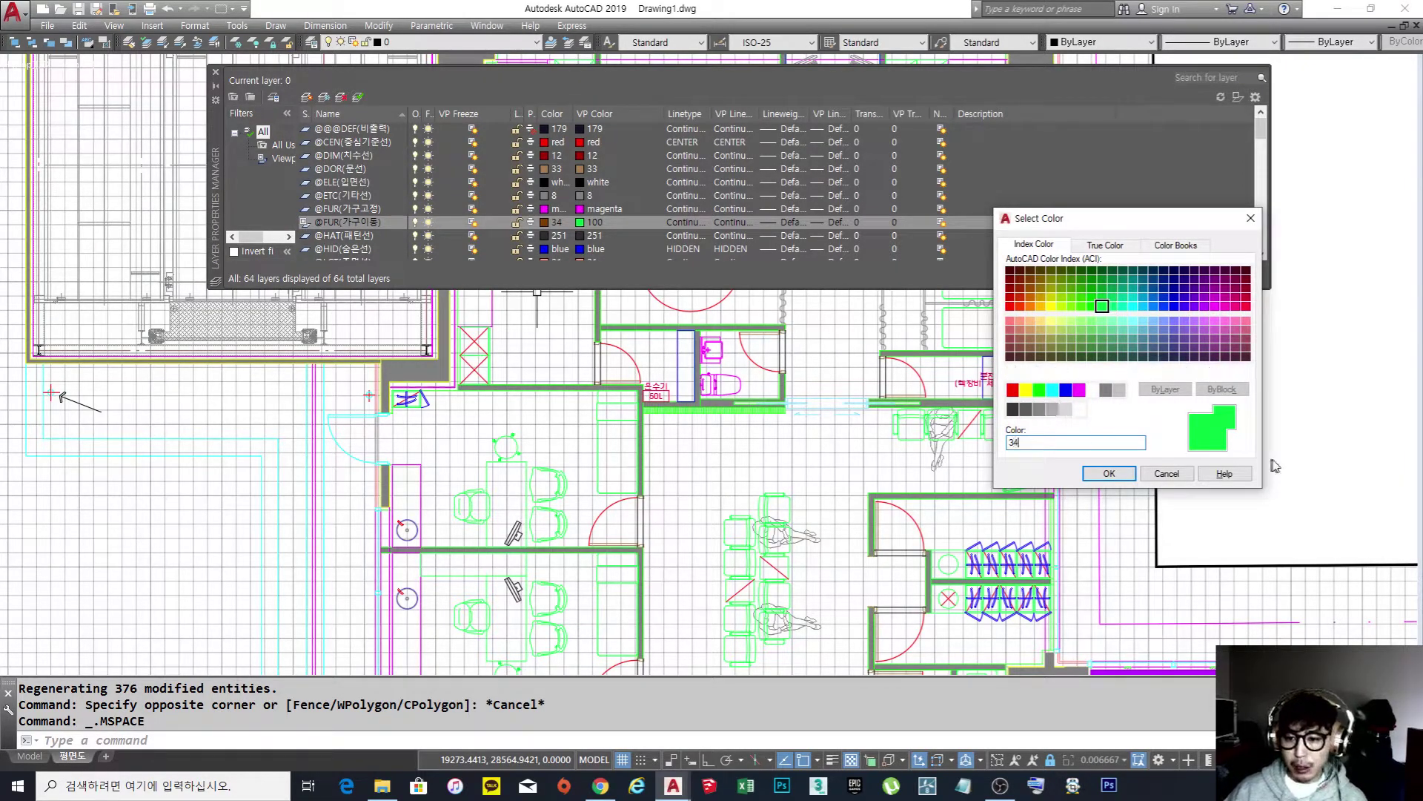
click(1109, 472)
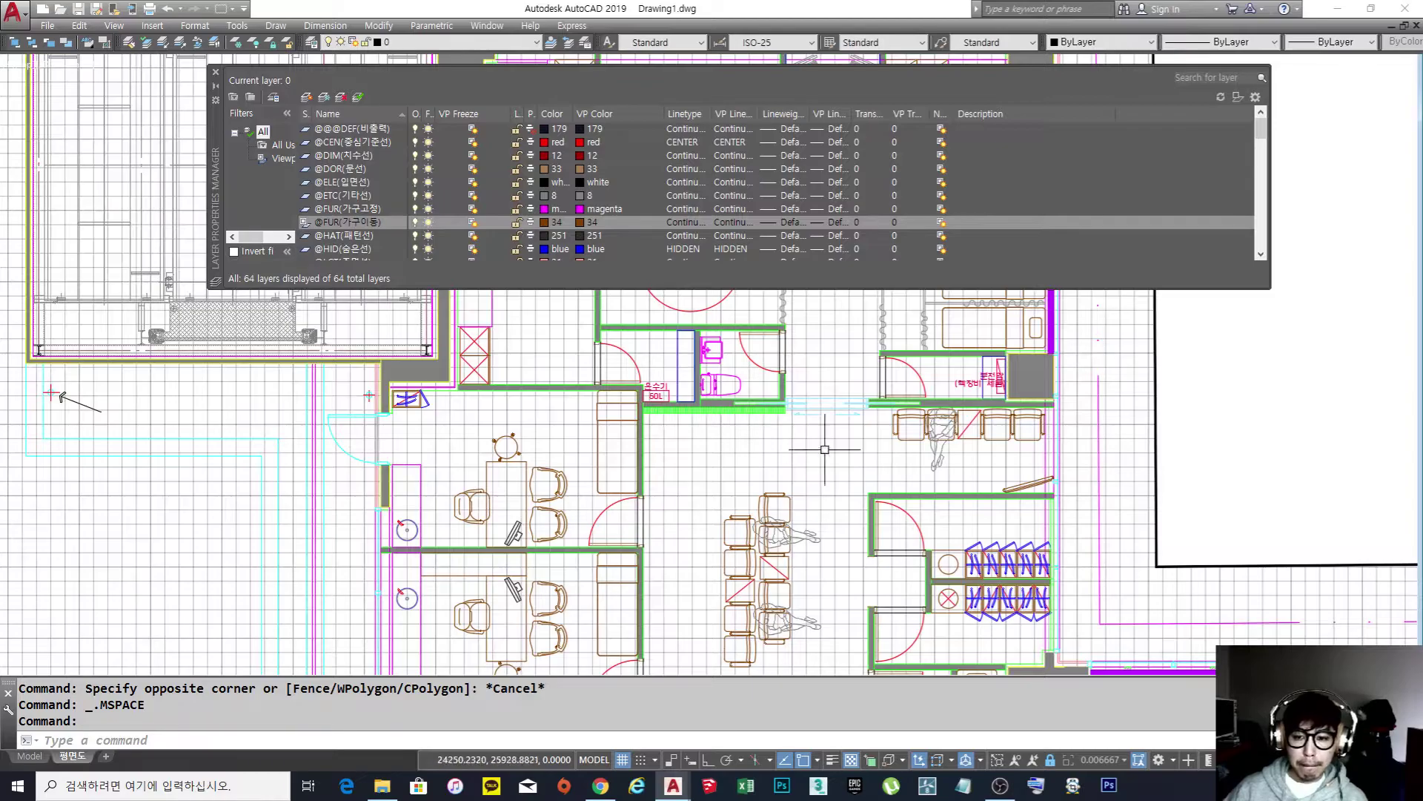
scroll(72, 378, down, 5)
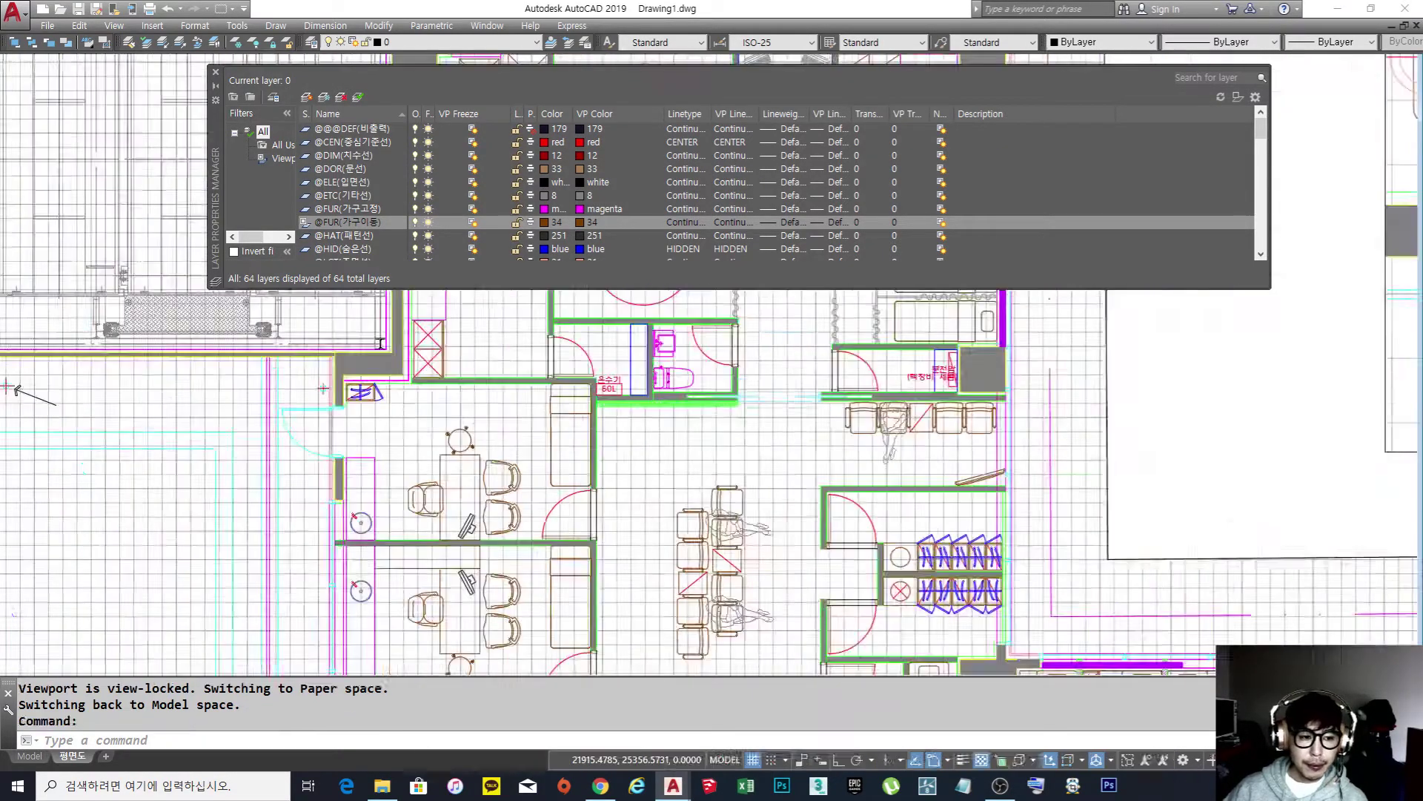
scroll(268, 445, up, 2)
scroll(269, 445, down, 2)
double_click(268, 445)
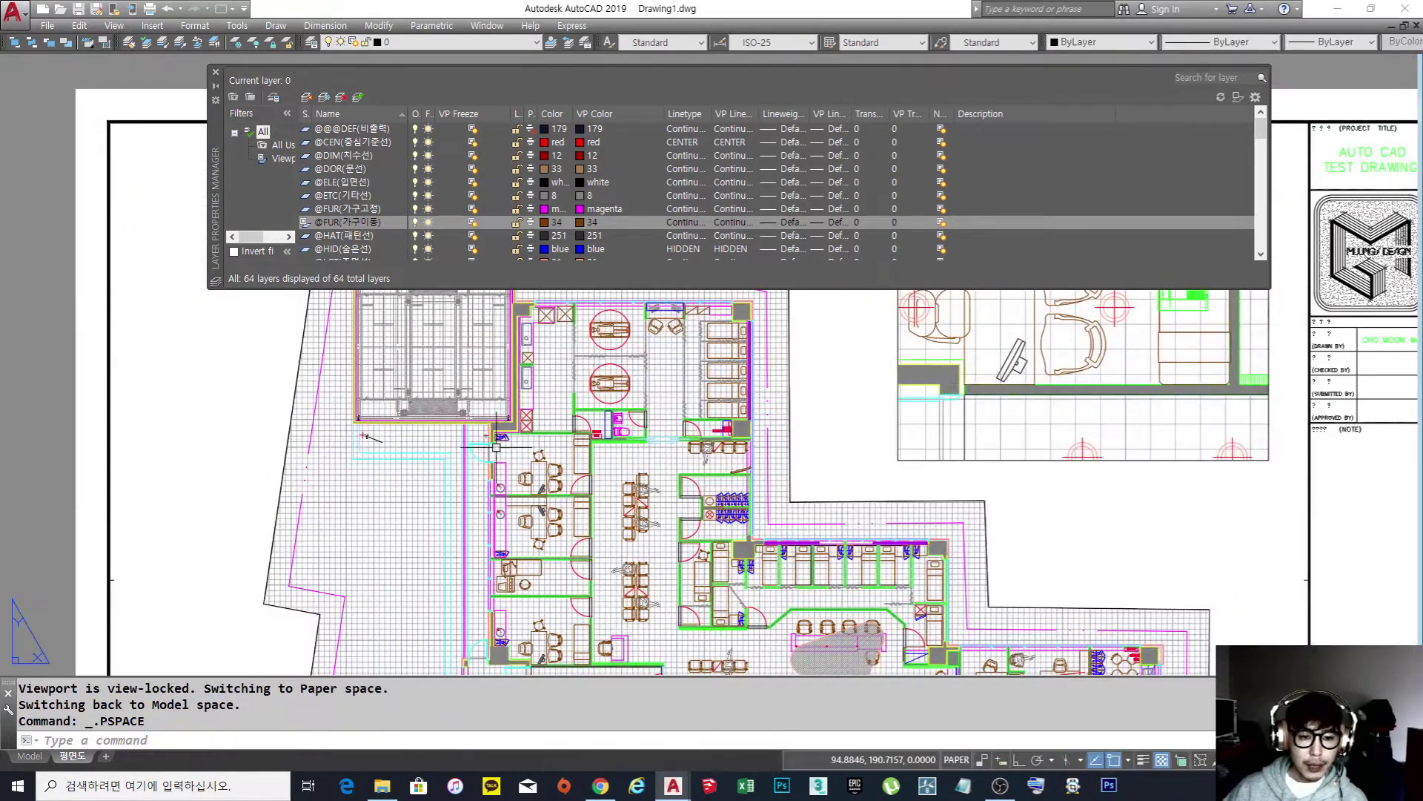
Turn off the grid display in the main floor plan viewport and return to paper space.
scroll(593, 445, up, 7)
scroll(595, 449, down, 3)
scroll(689, 541, up, 6)
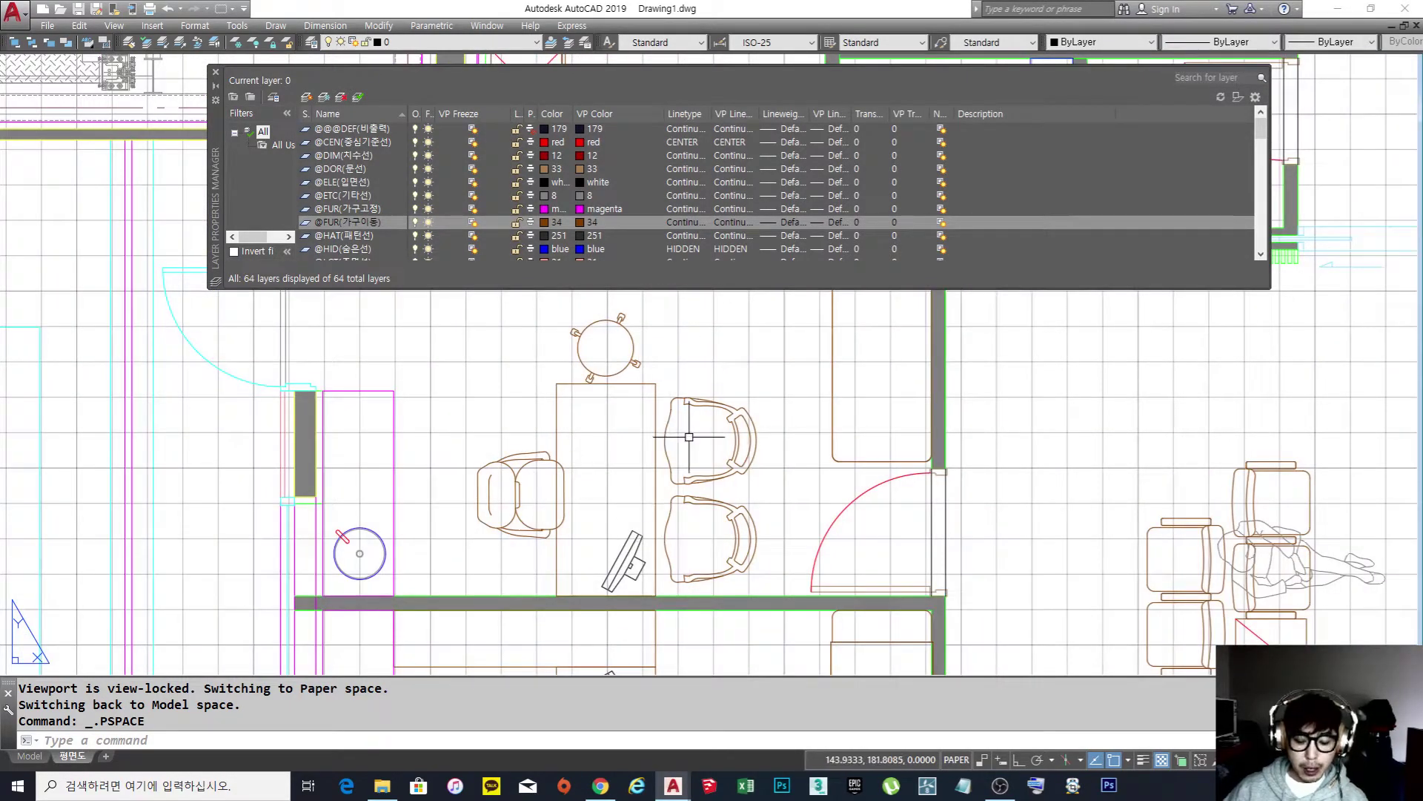
key(F7)
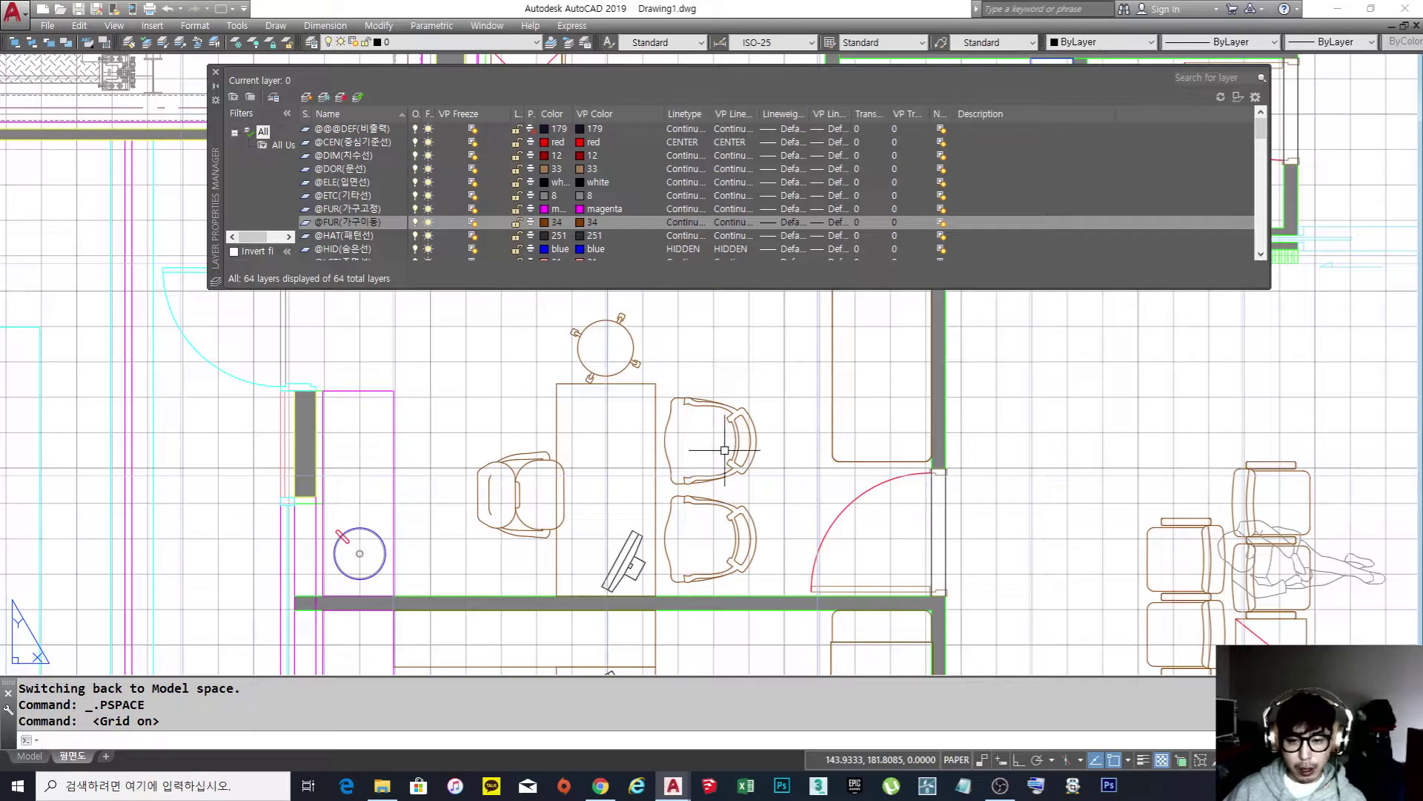
key(F7)
double_click(826, 457)
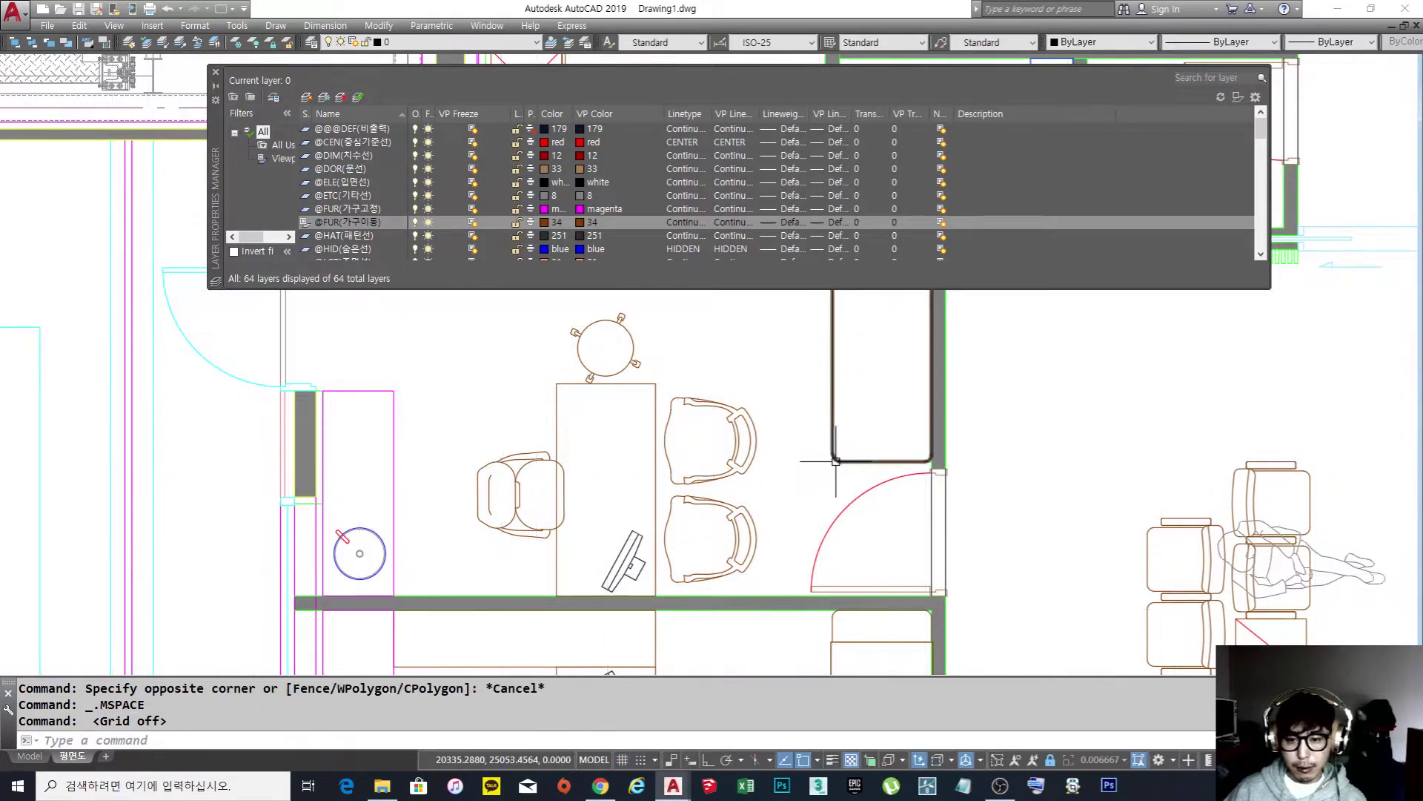
text(ps)
key(Return)
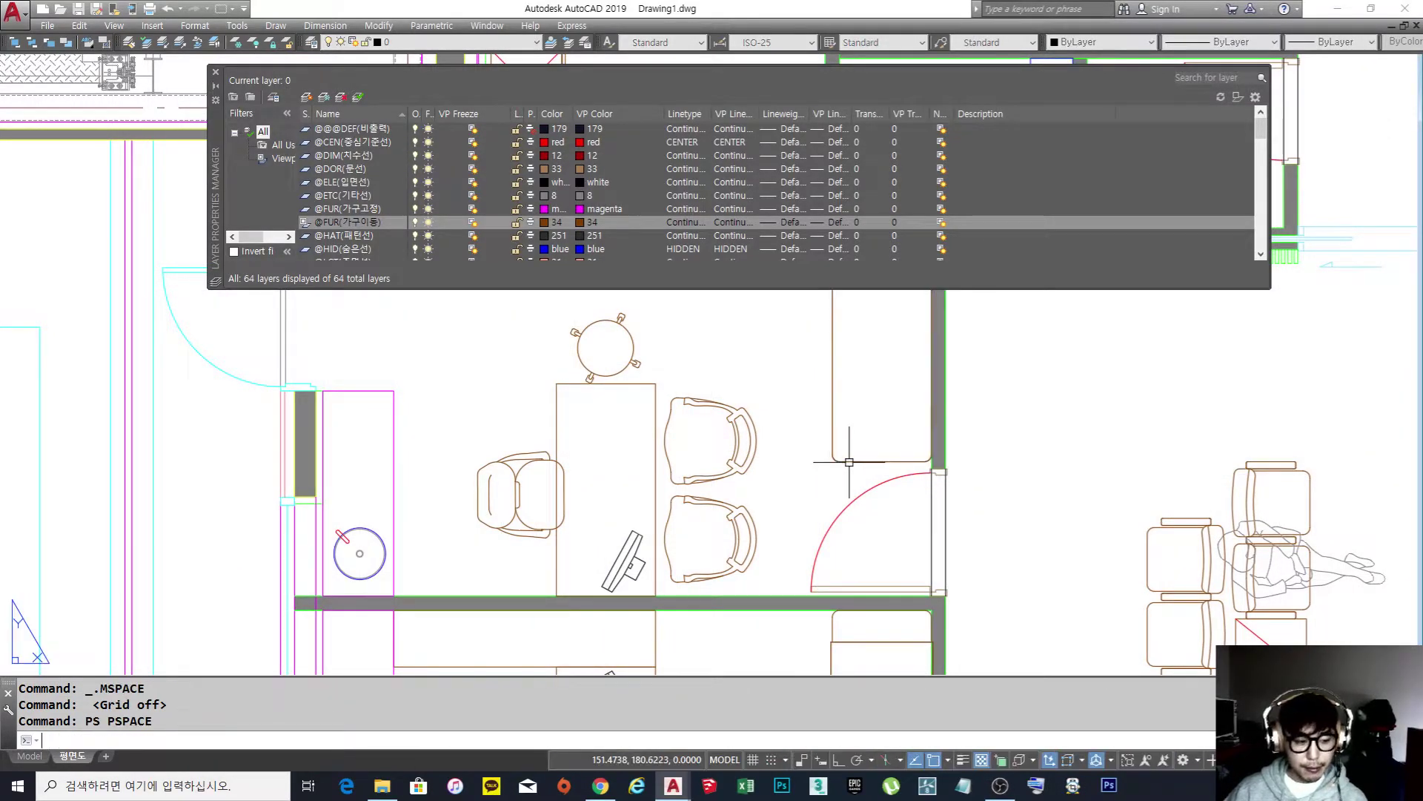
scroll(719, 459, down, 2)
scroll(717, 462, down, 5)
scroll(637, 402, up, 5)
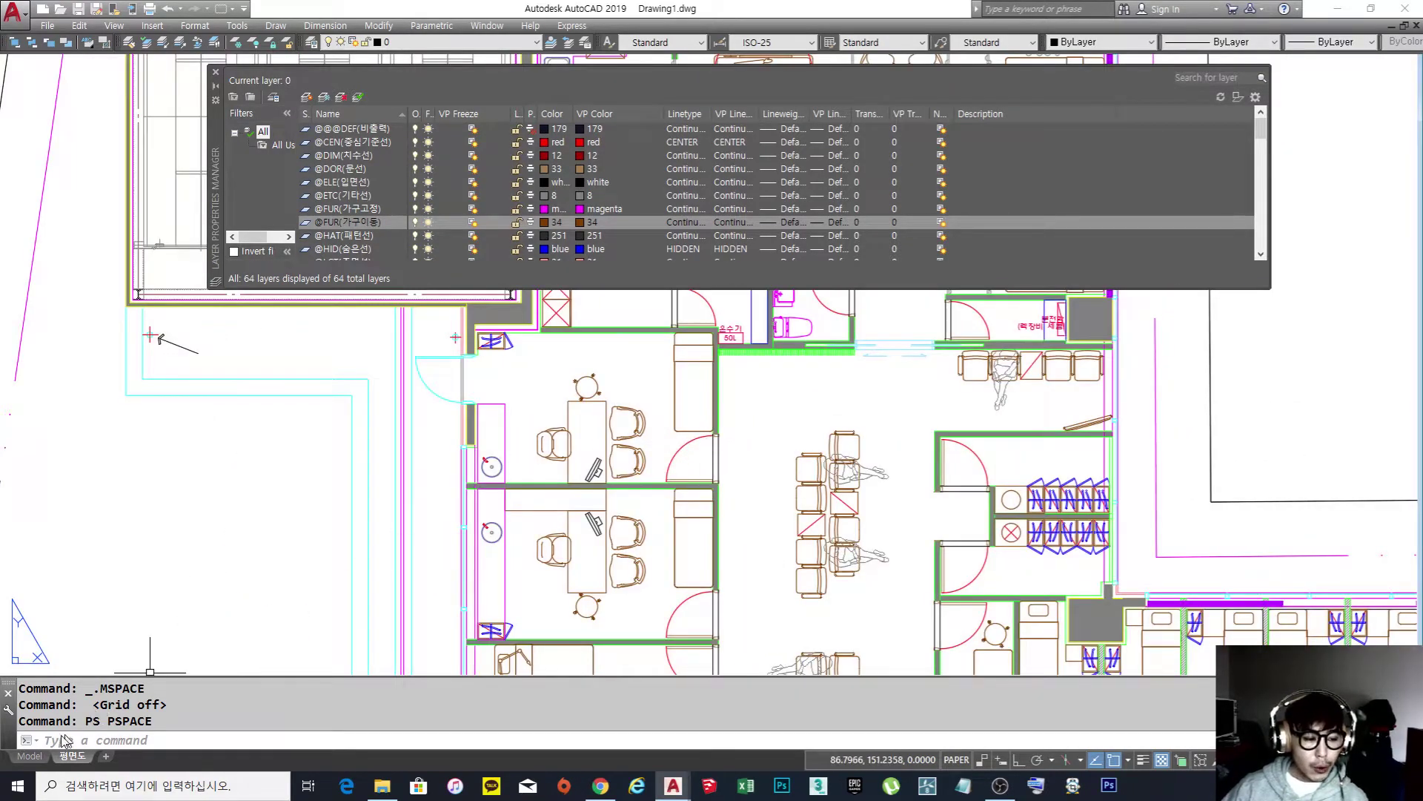
click(28, 757)
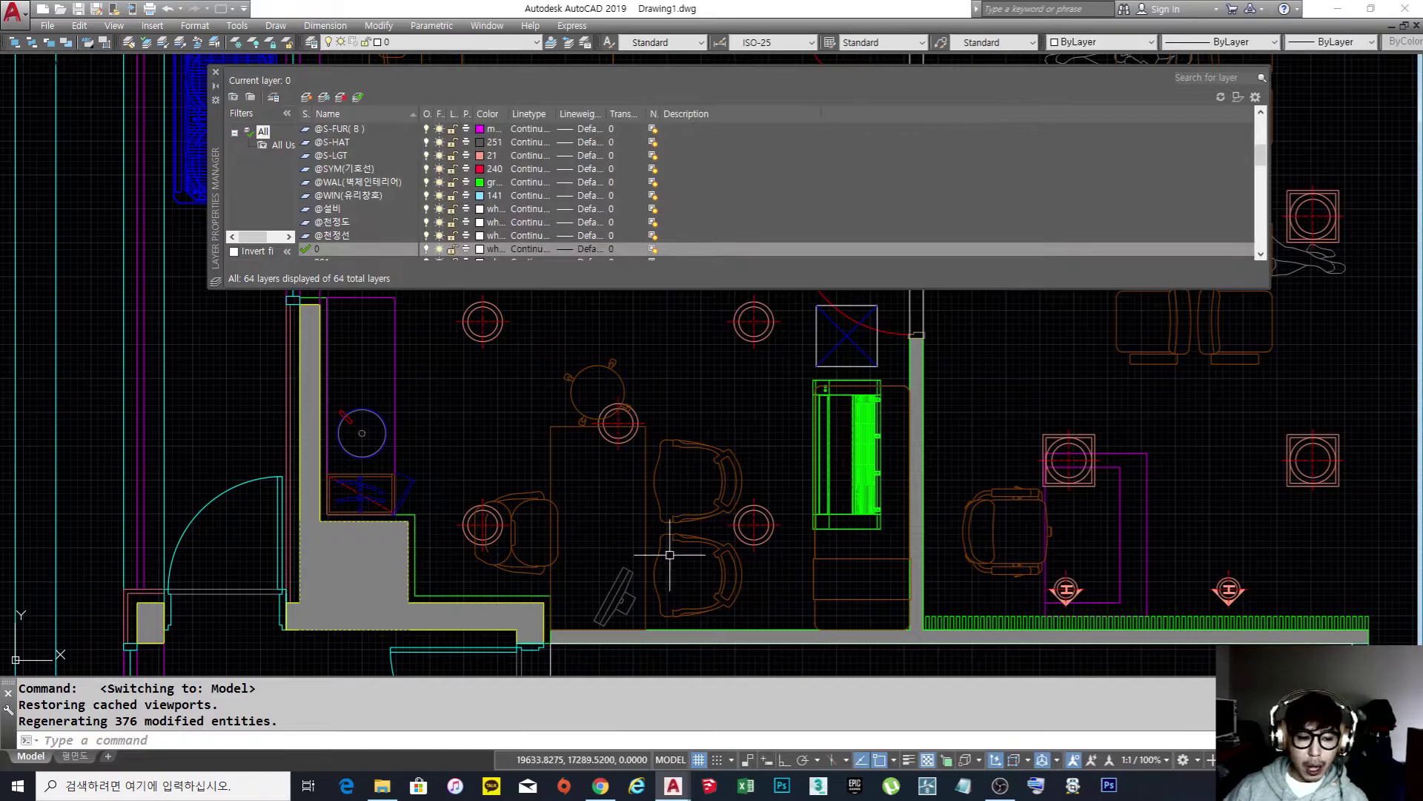
click(73, 757)
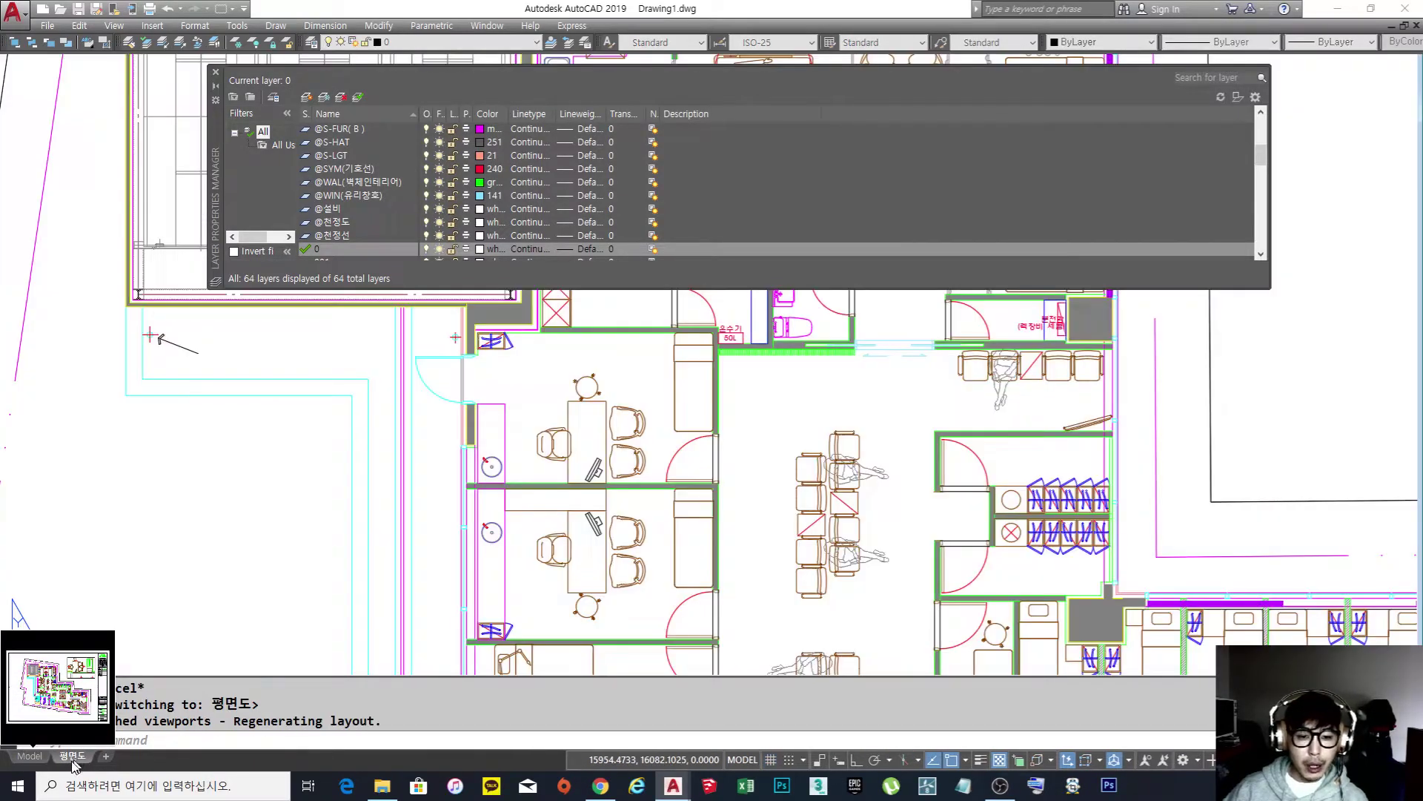
double_click(622, 381)
scroll(343, 195, up, 7)
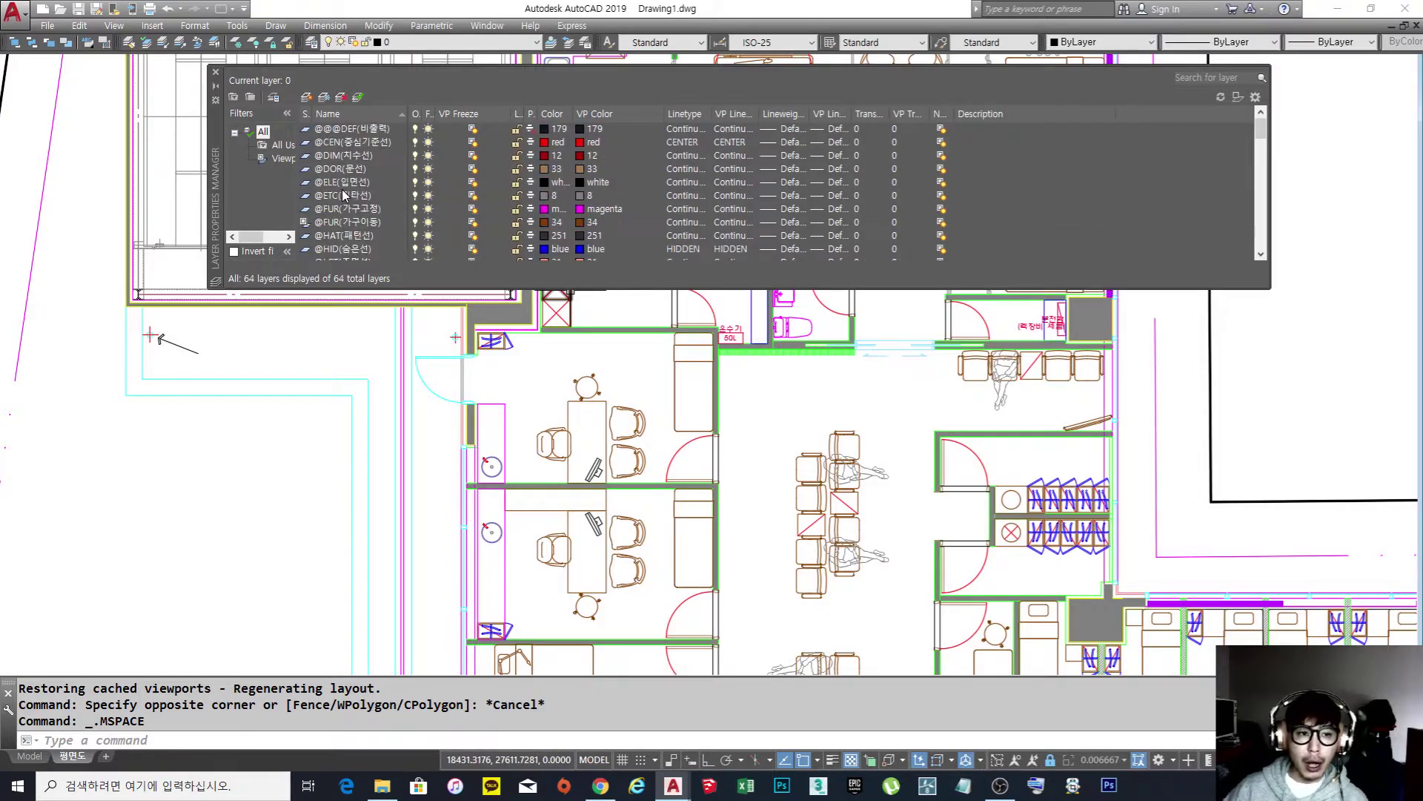
click(591, 223)
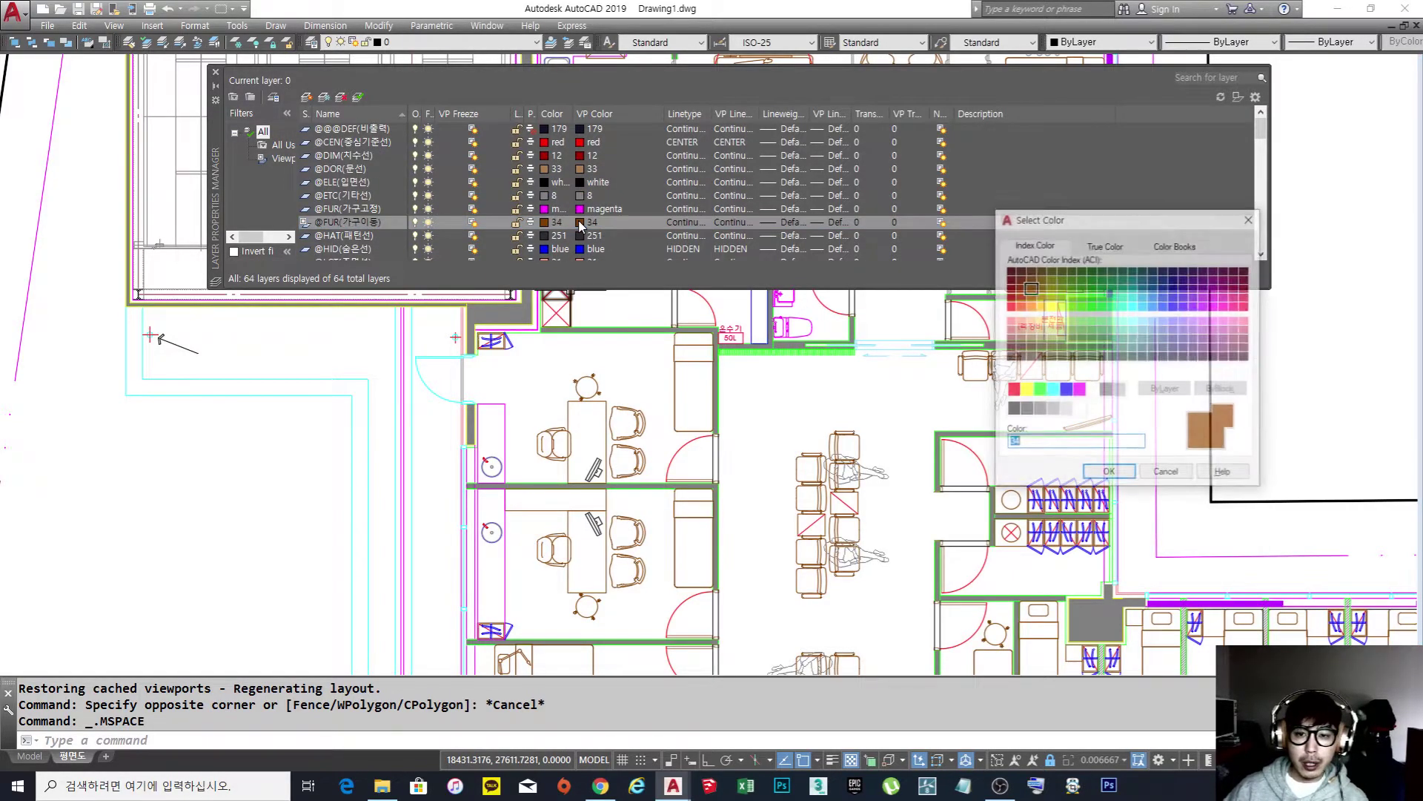
click(1163, 305)
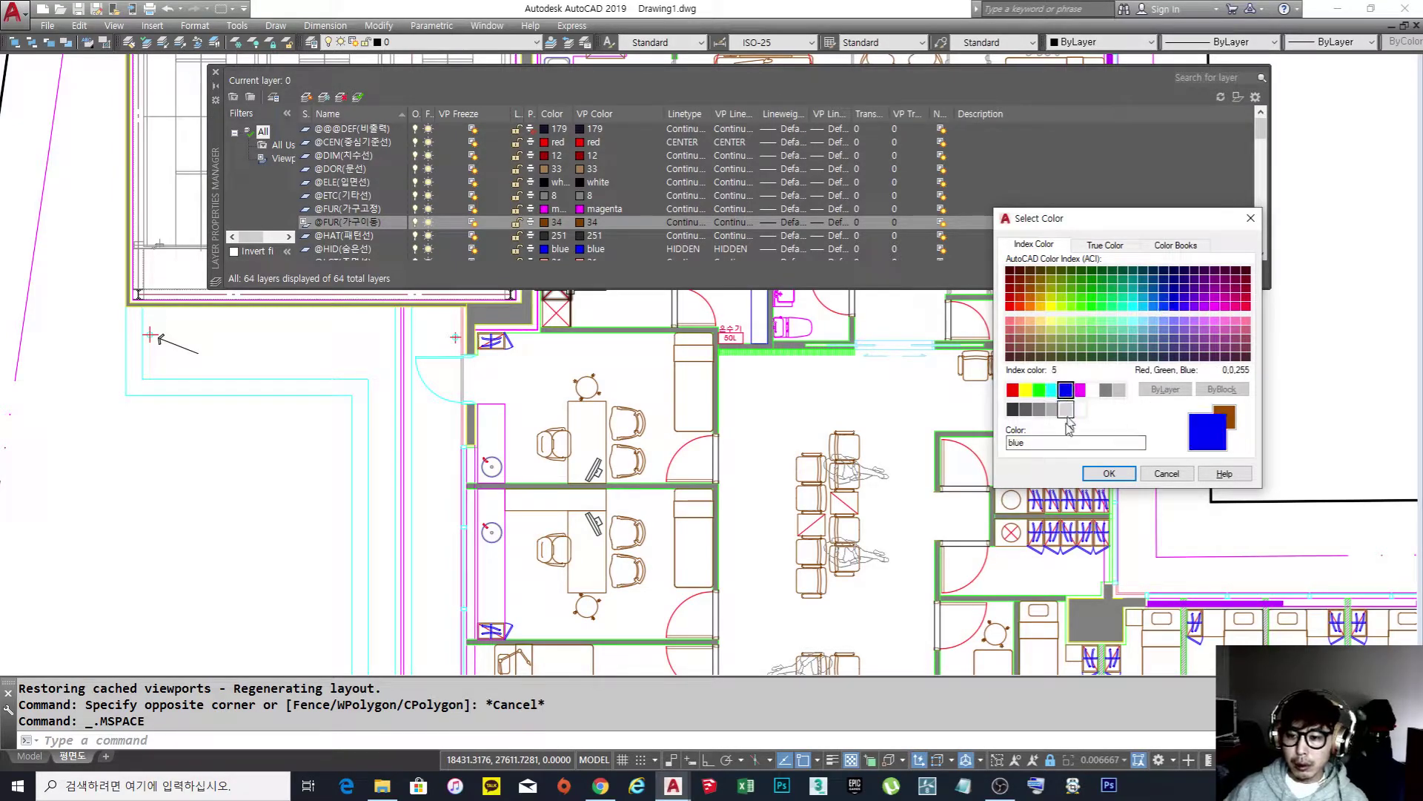
click(1108, 472)
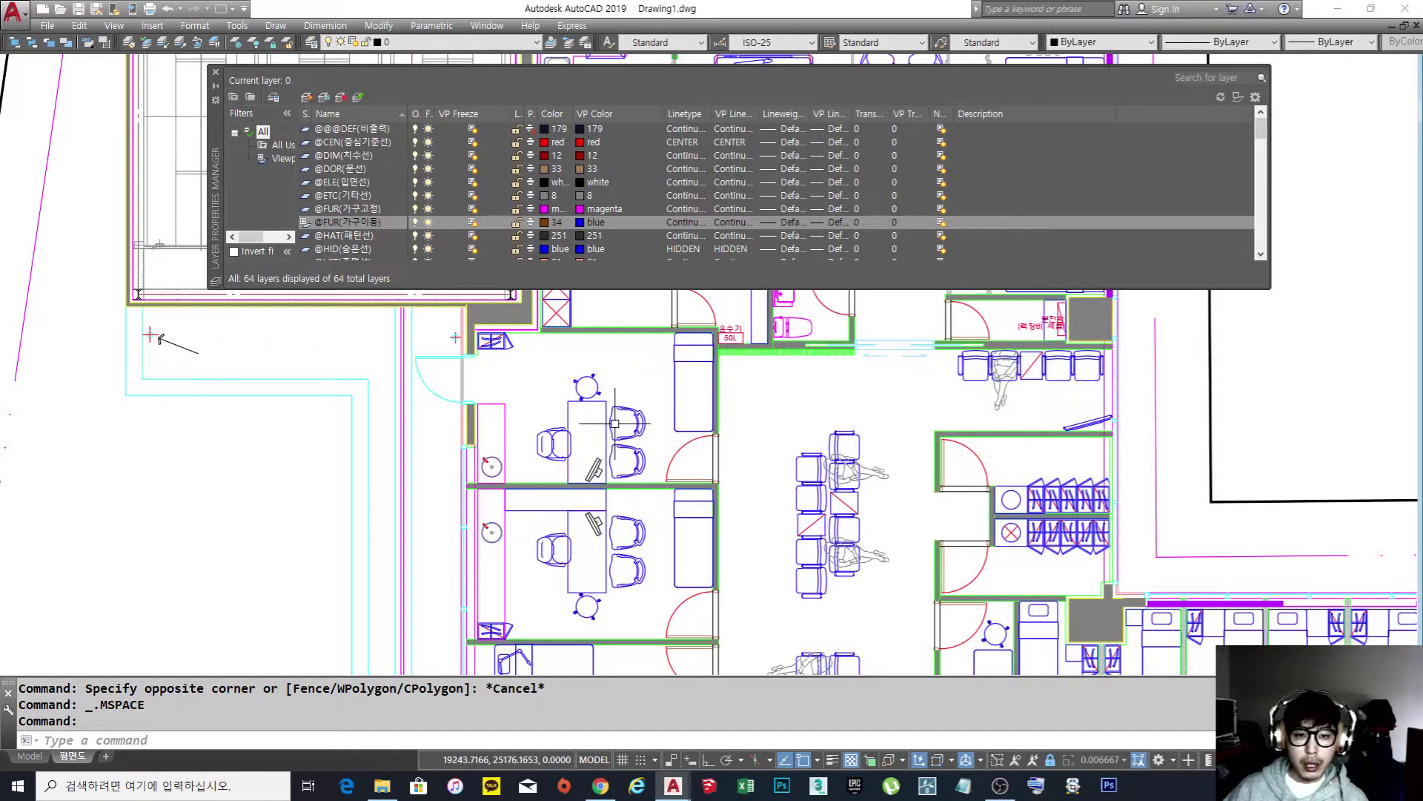
click(730, 223)
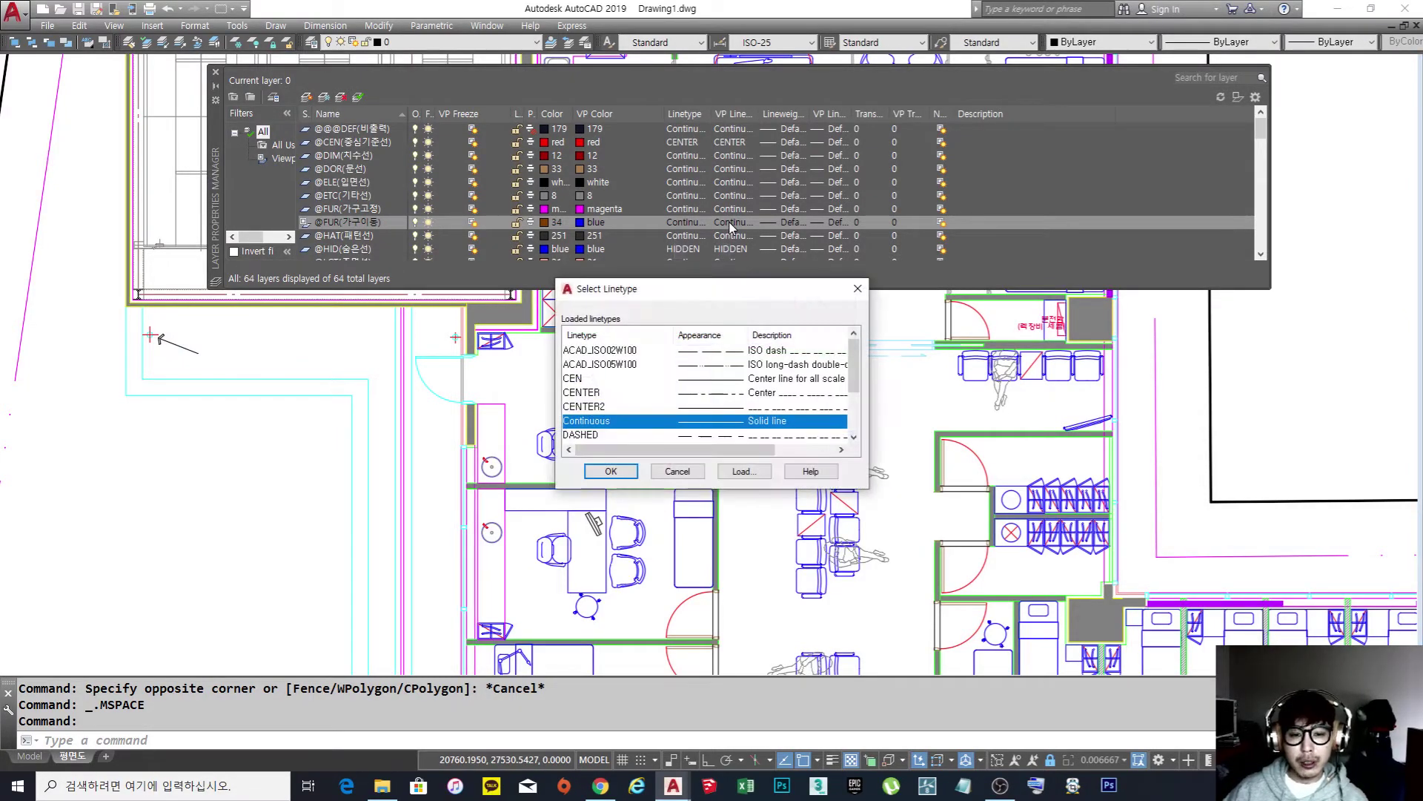
scroll(625, 386, down, 2)
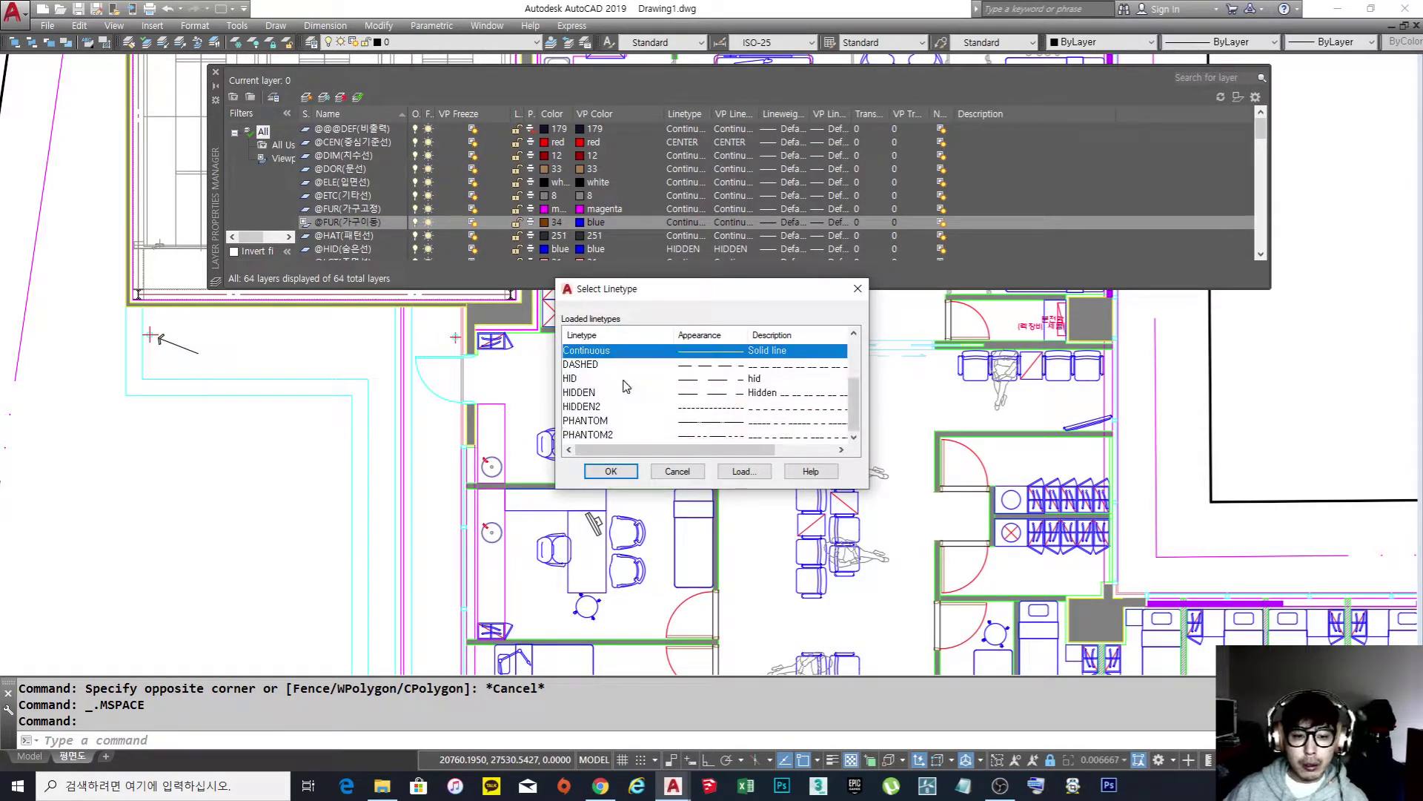
click(591, 393)
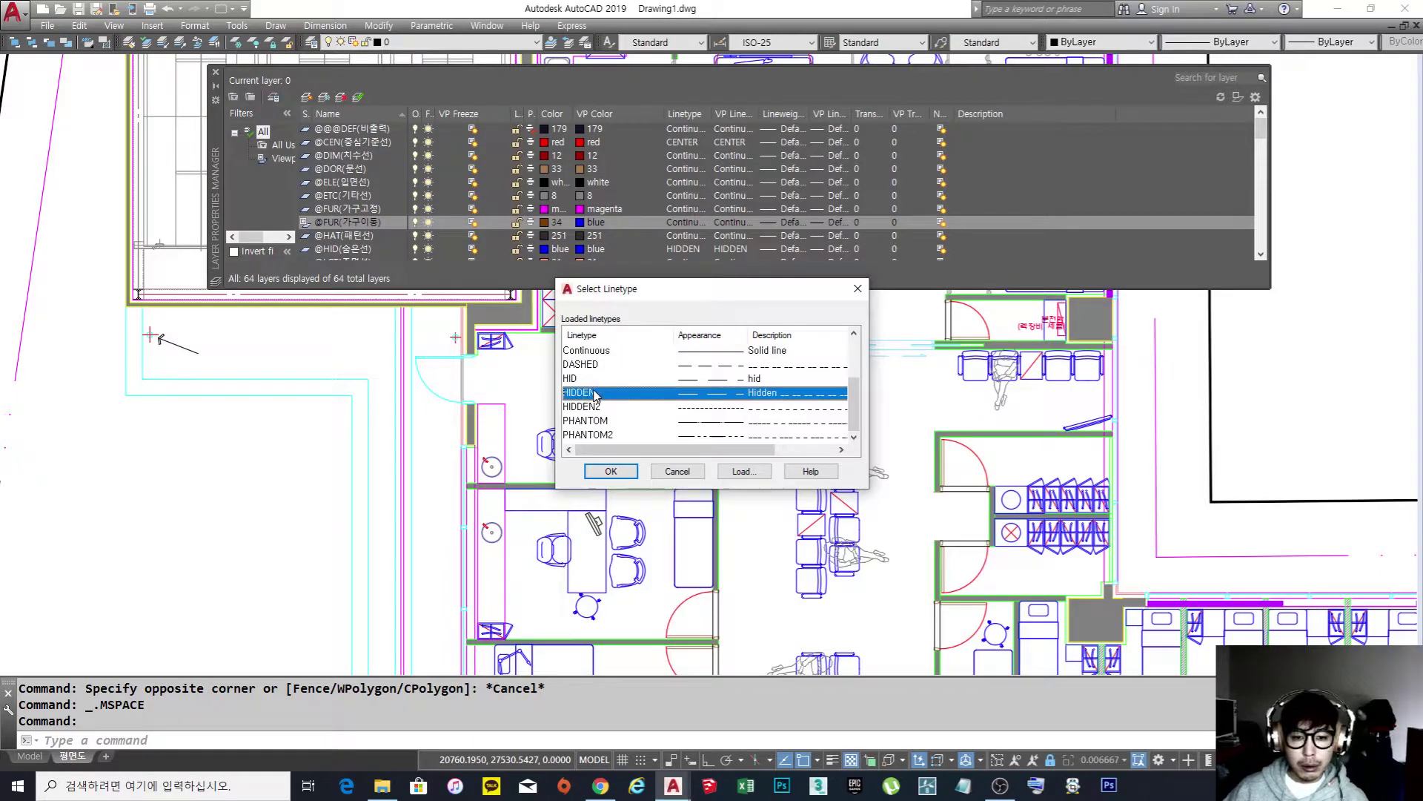
click(610, 471)
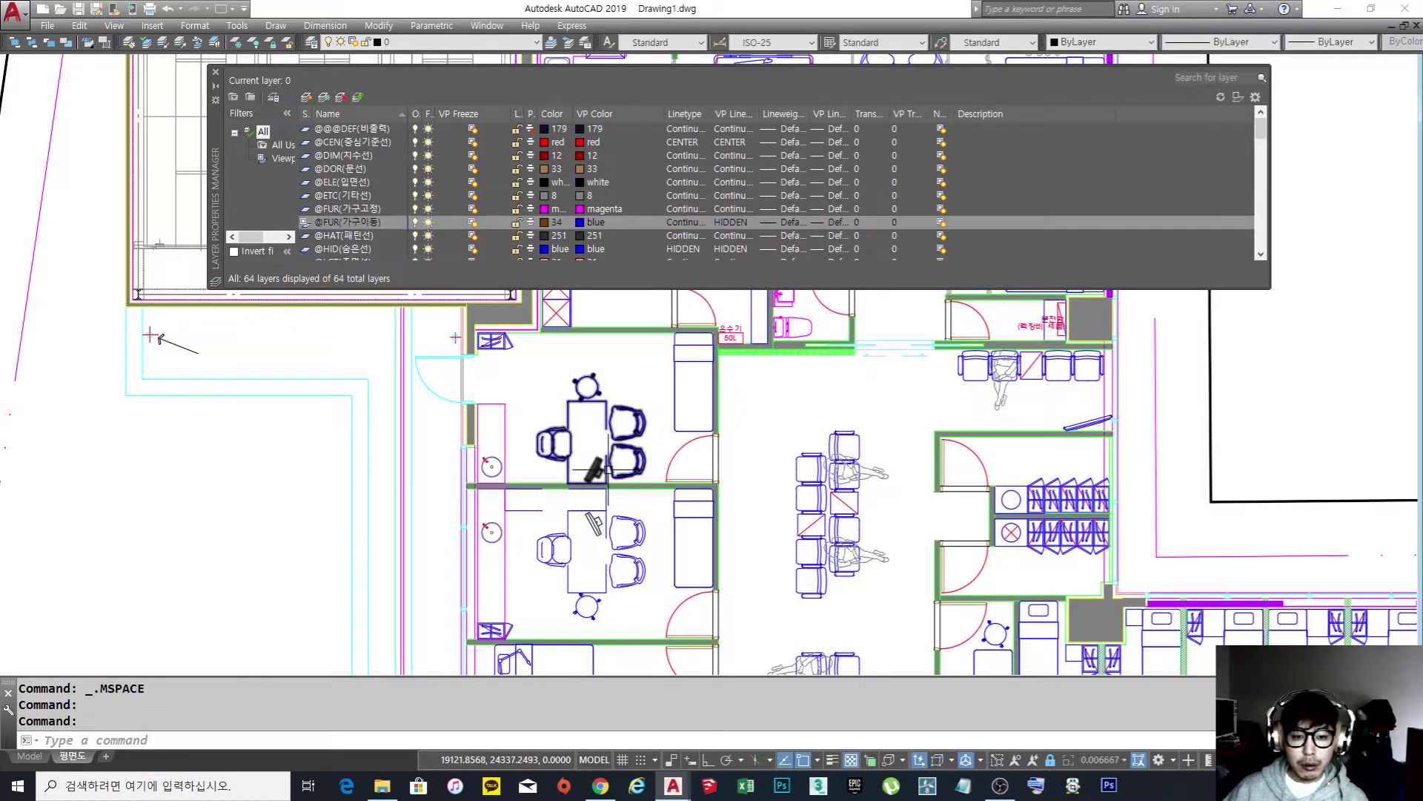
scroll(568, 433, up, 2)
scroll(673, 371, up, 2)
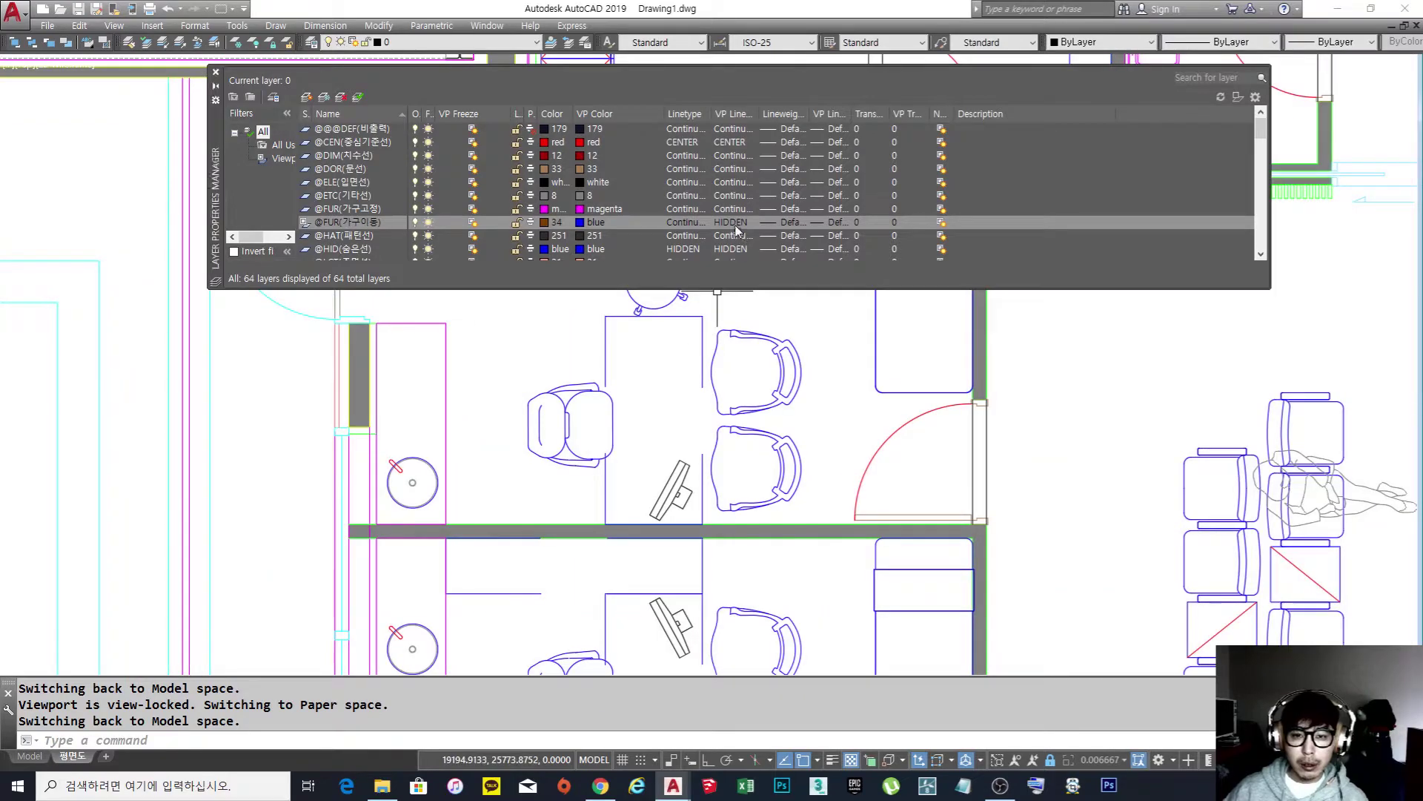
click(736, 224)
scroll(621, 417, down, 1)
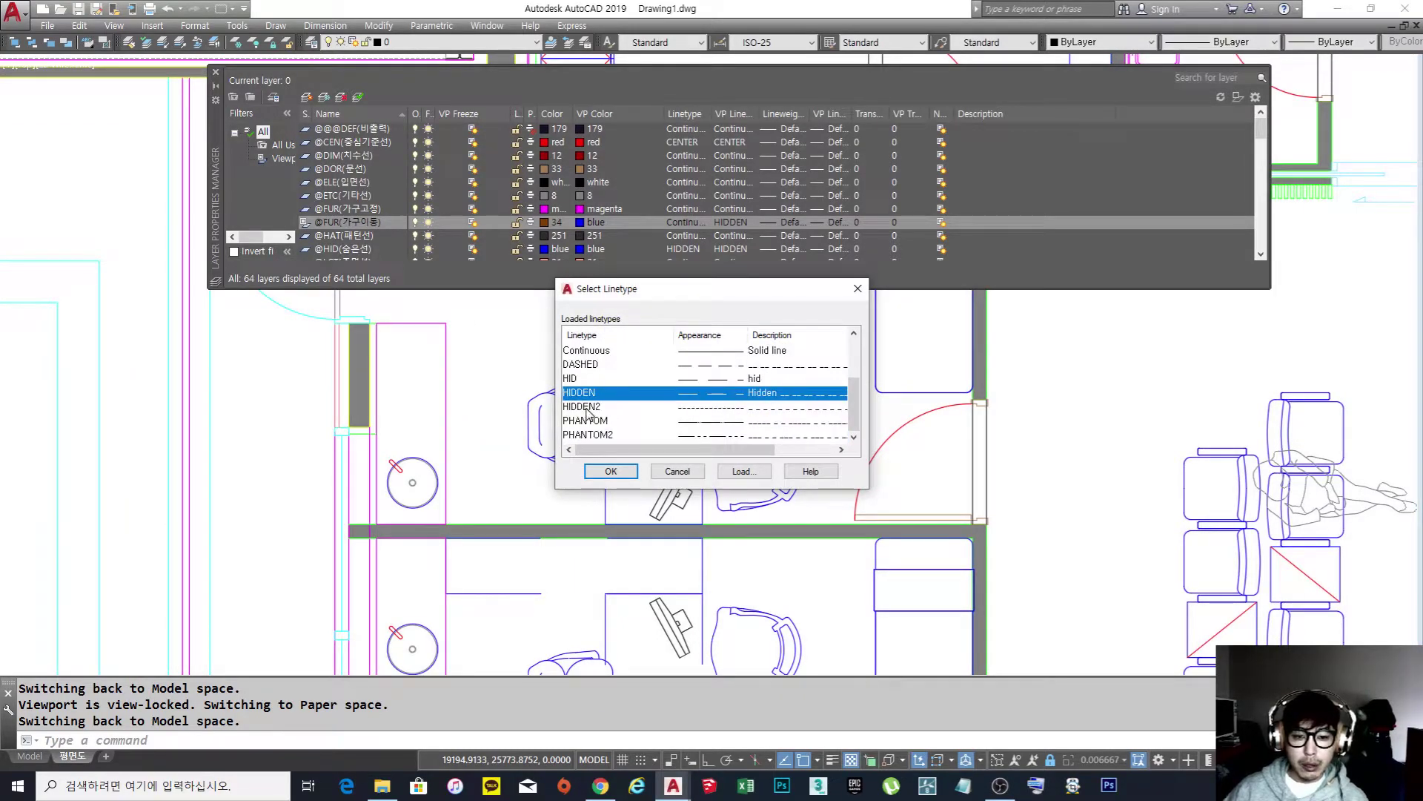
click(586, 407)
click(611, 471)
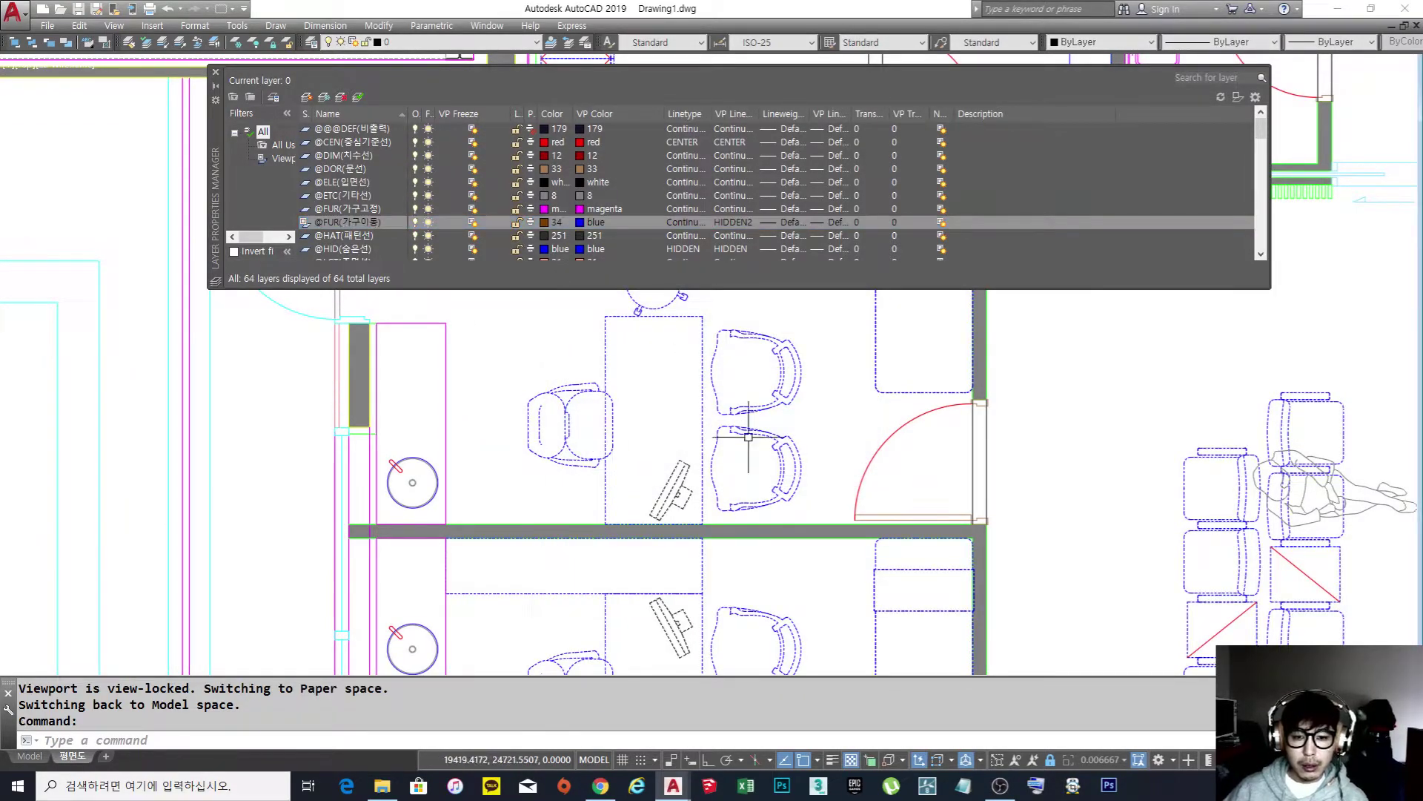
scroll(748, 438, down, 2)
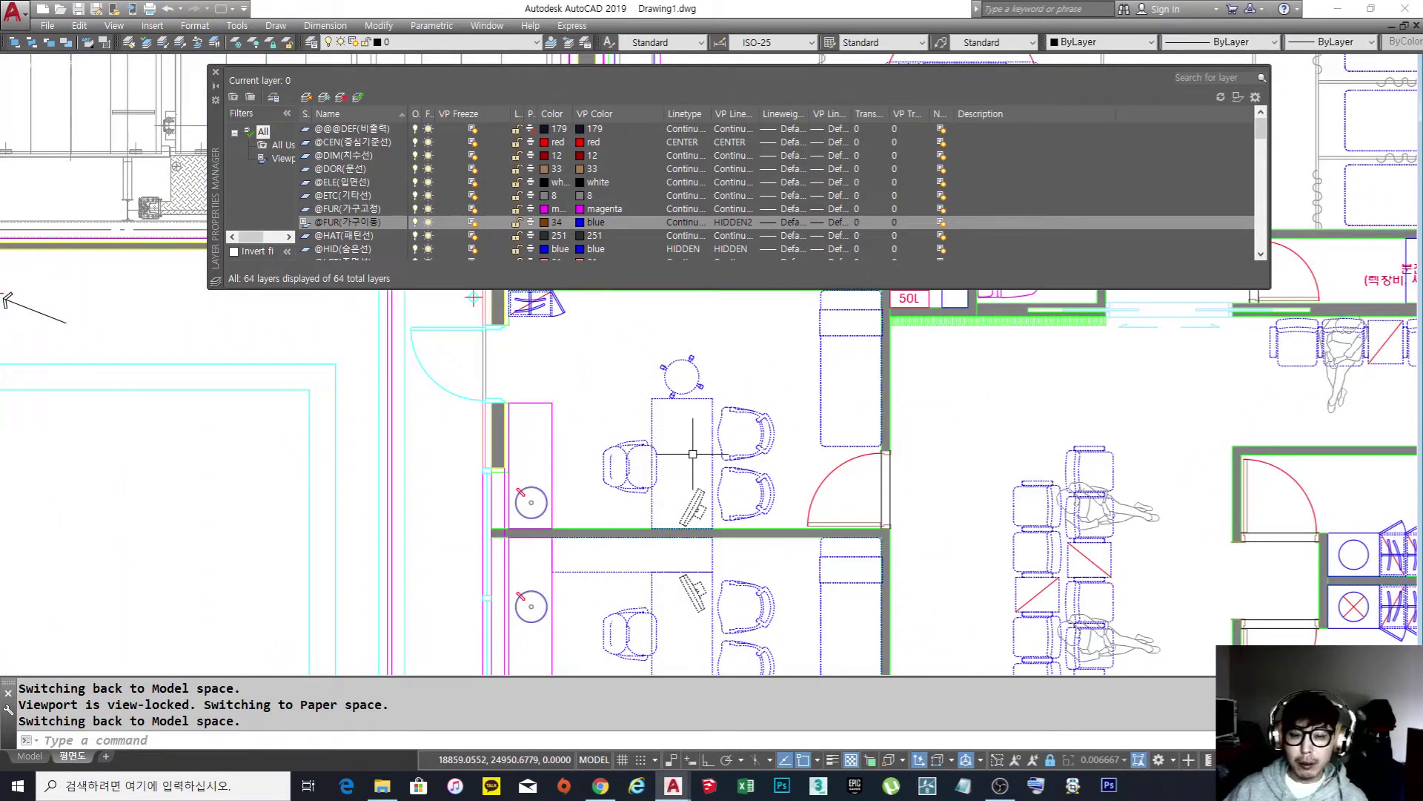
scroll(692, 454, down, 1)
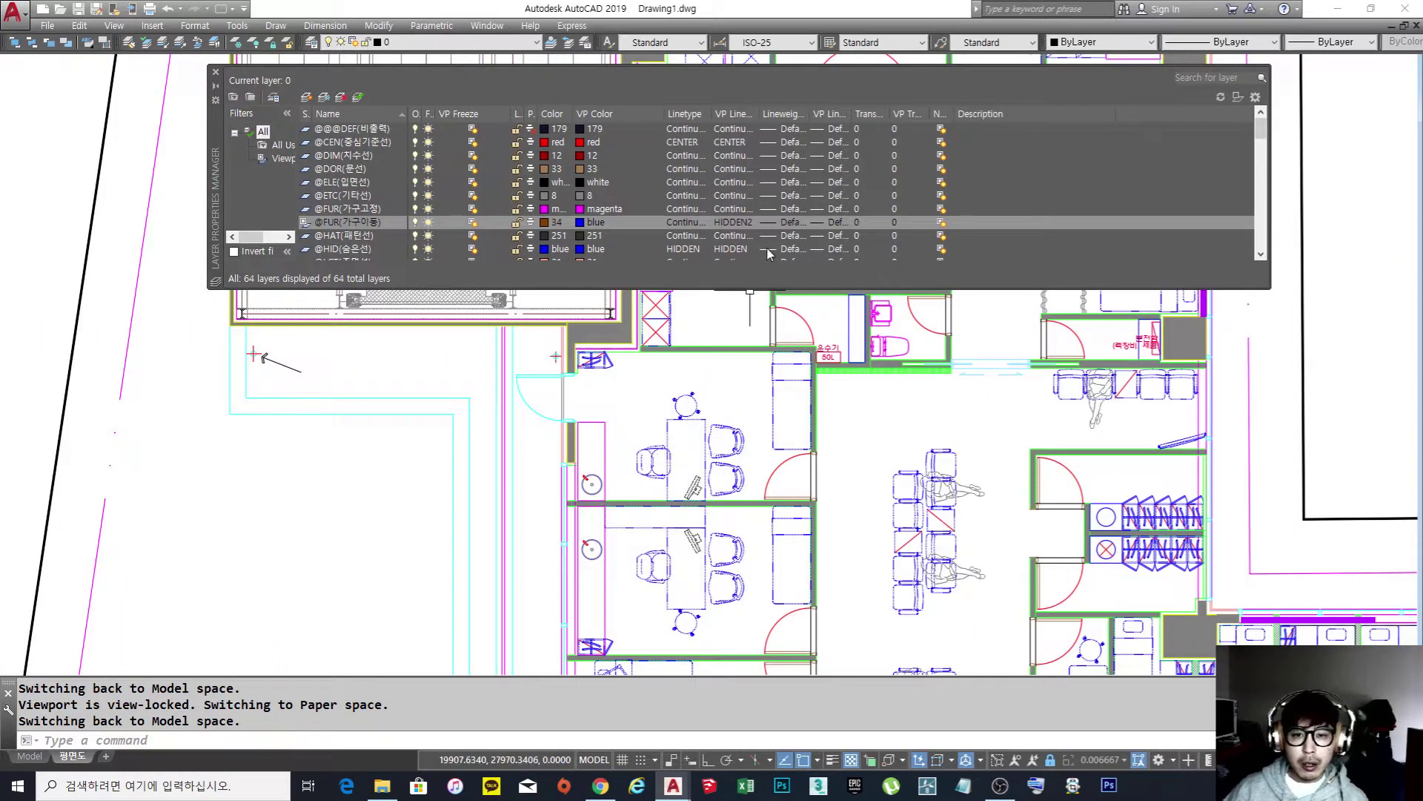
click(736, 224)
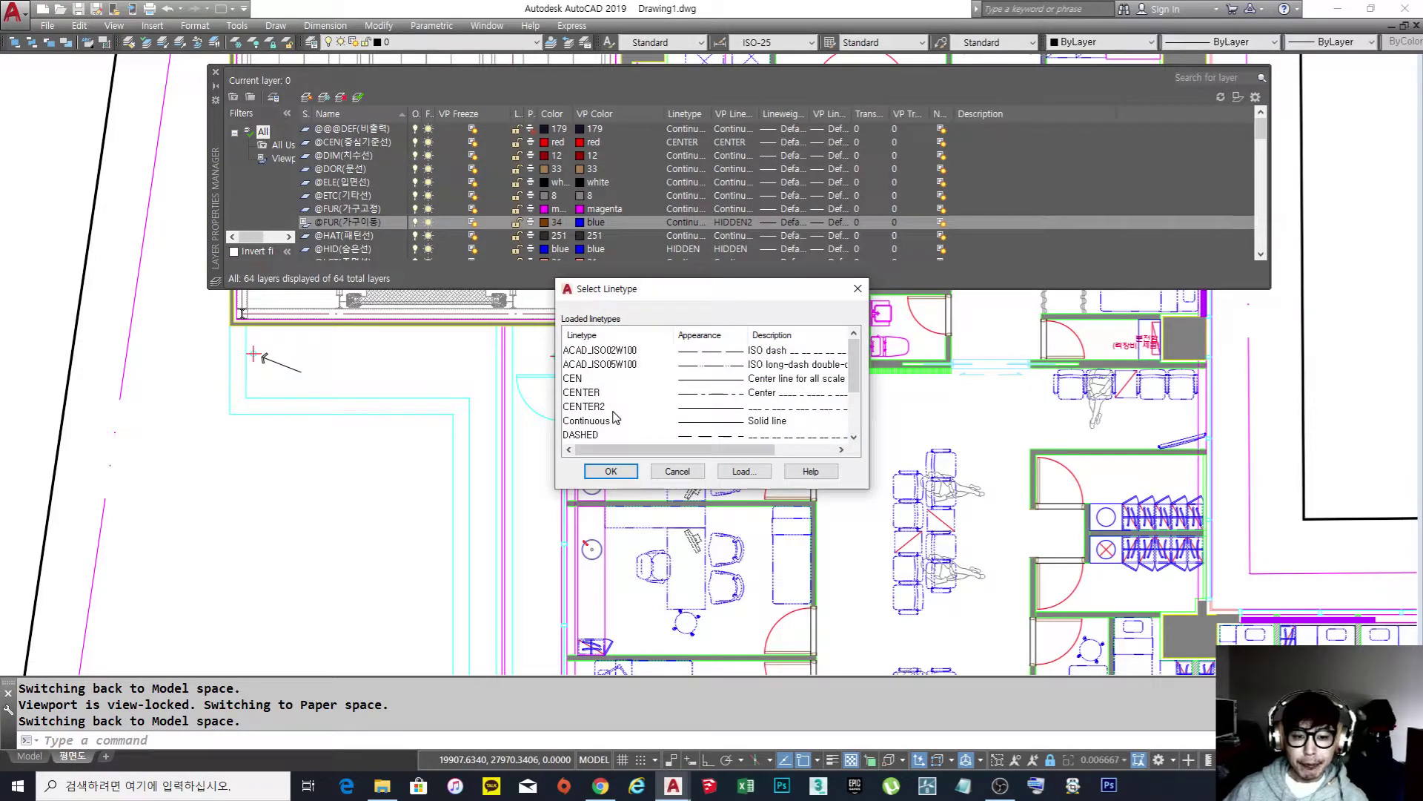
scroll(613, 418, down, 1)
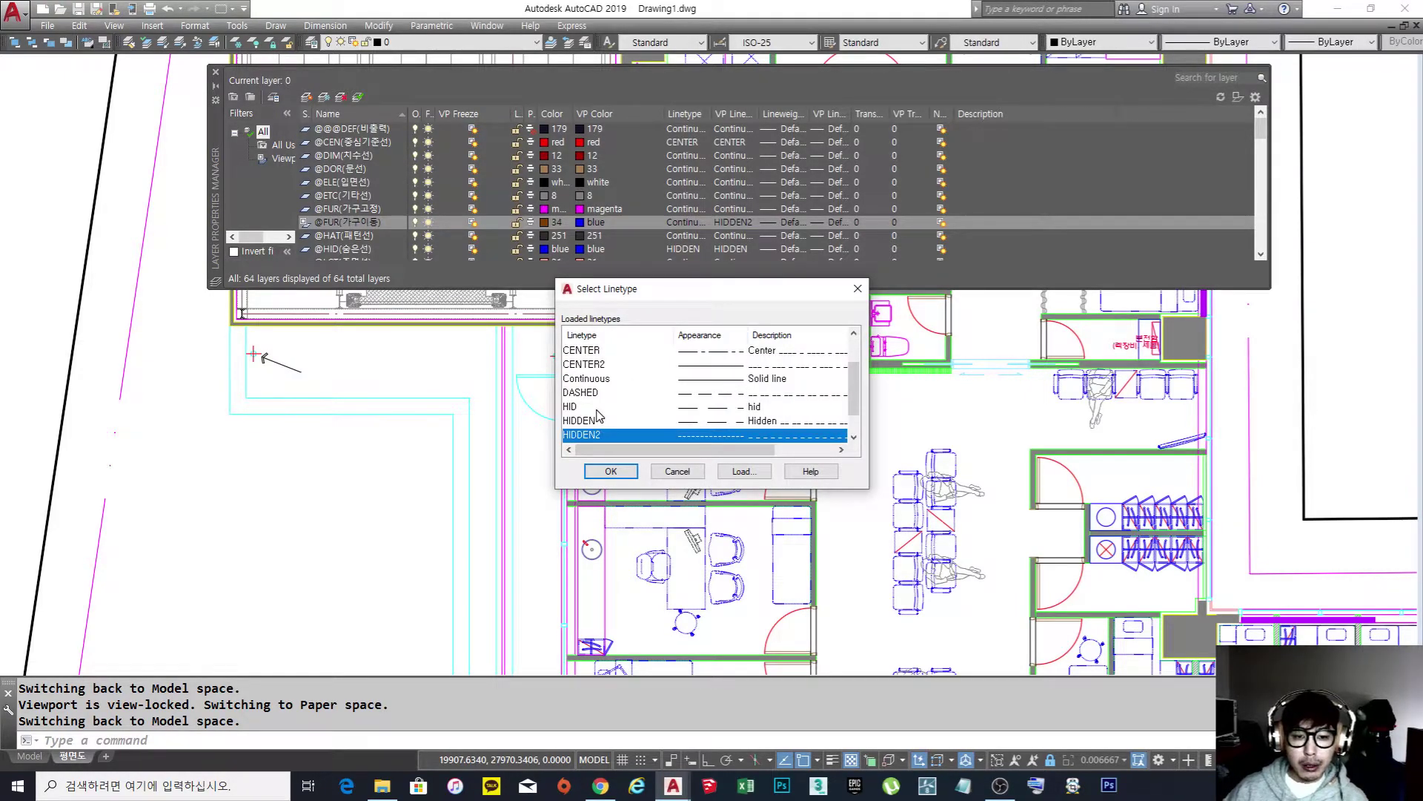
click(602, 379)
click(610, 471)
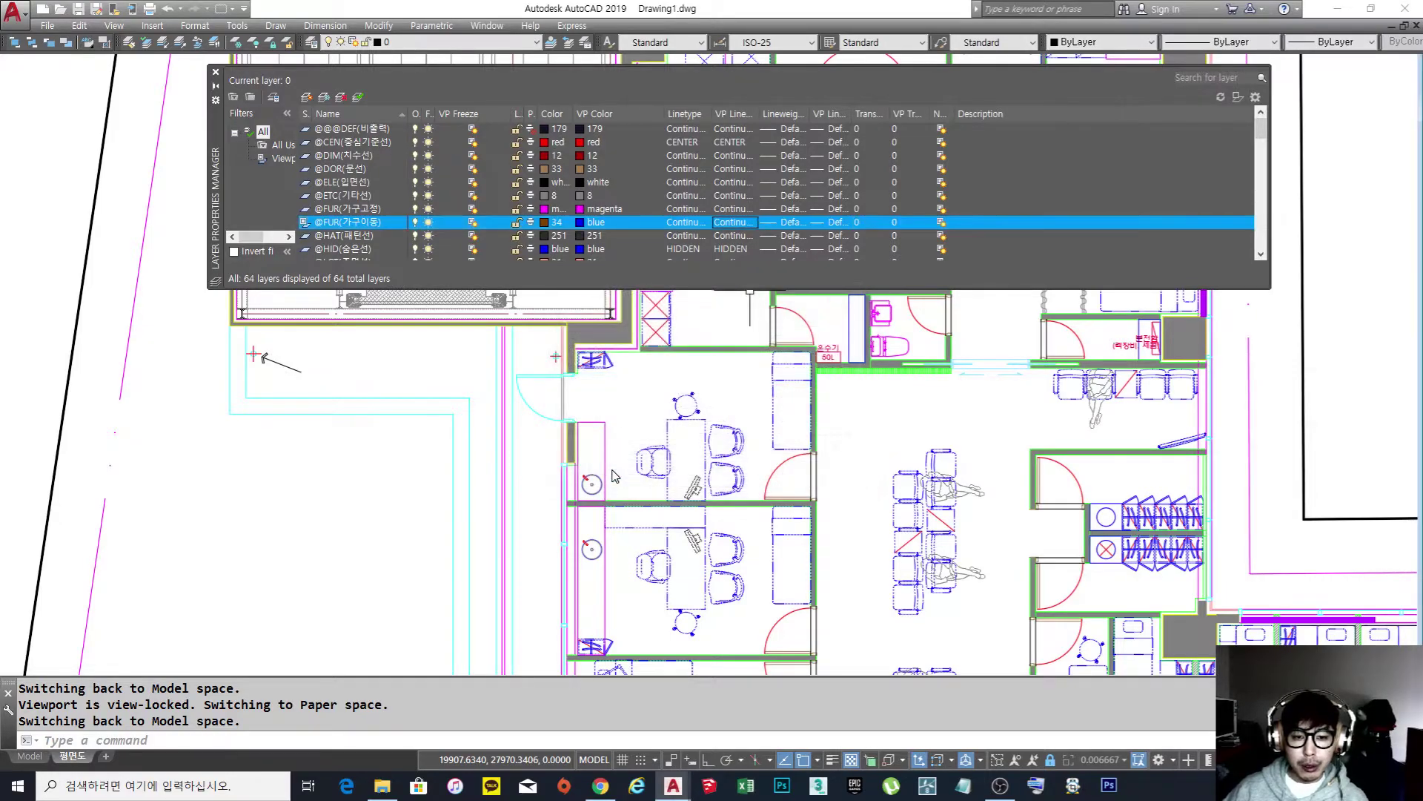
Examine the furniture lines in the main floor plan viewport, both across the whole sheet and close up in the rooms.
scroll(615, 475, down, 6)
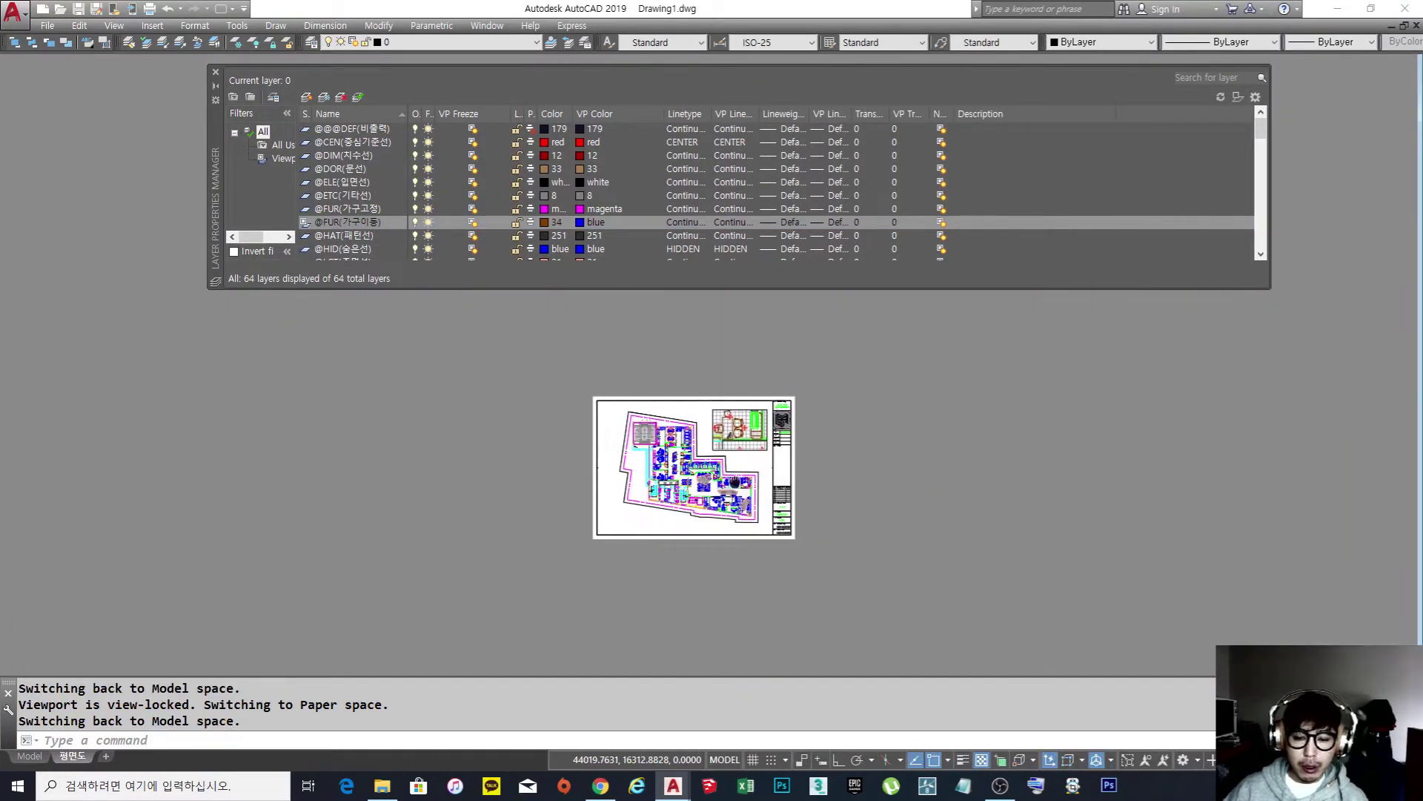
scroll(737, 483, up, 4)
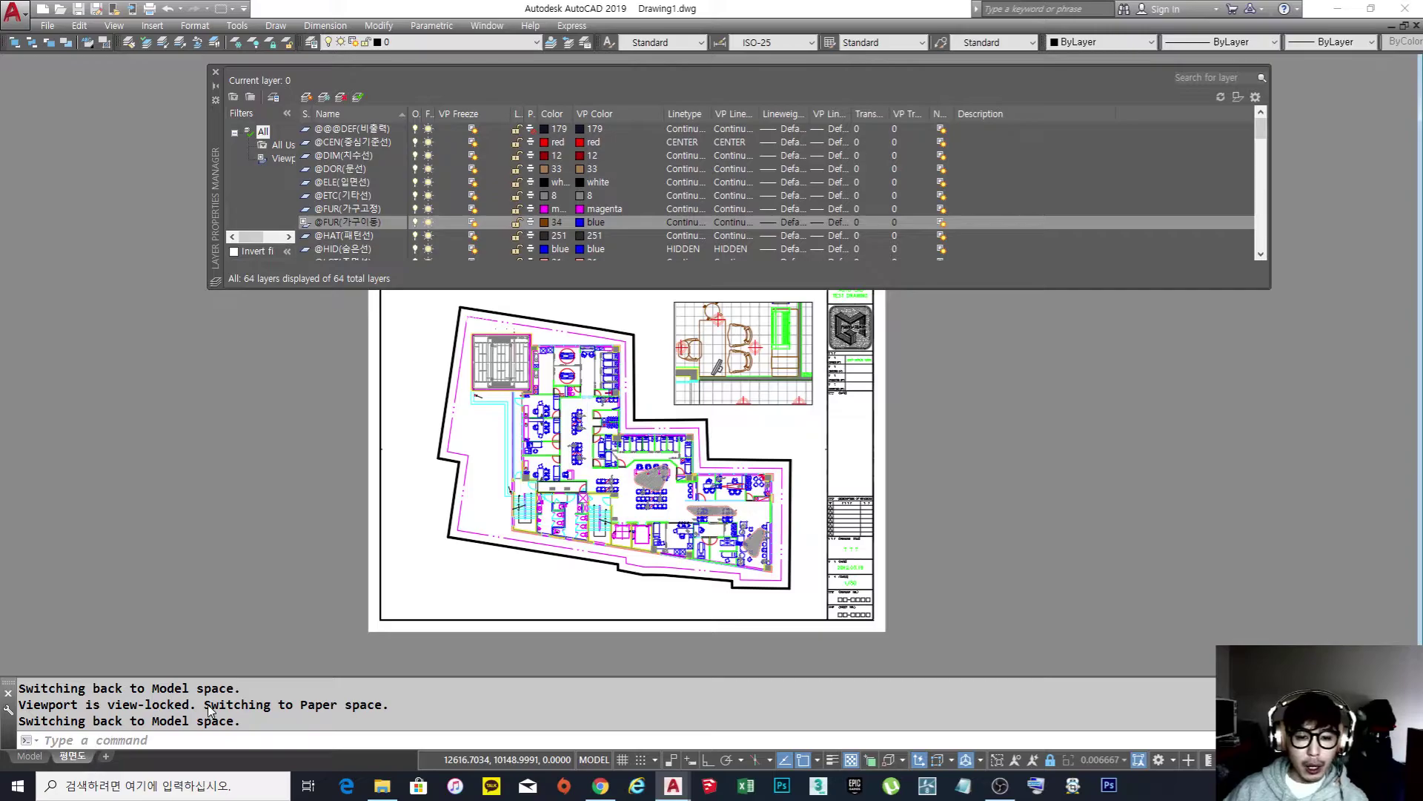
scroll(504, 459, up, 10)
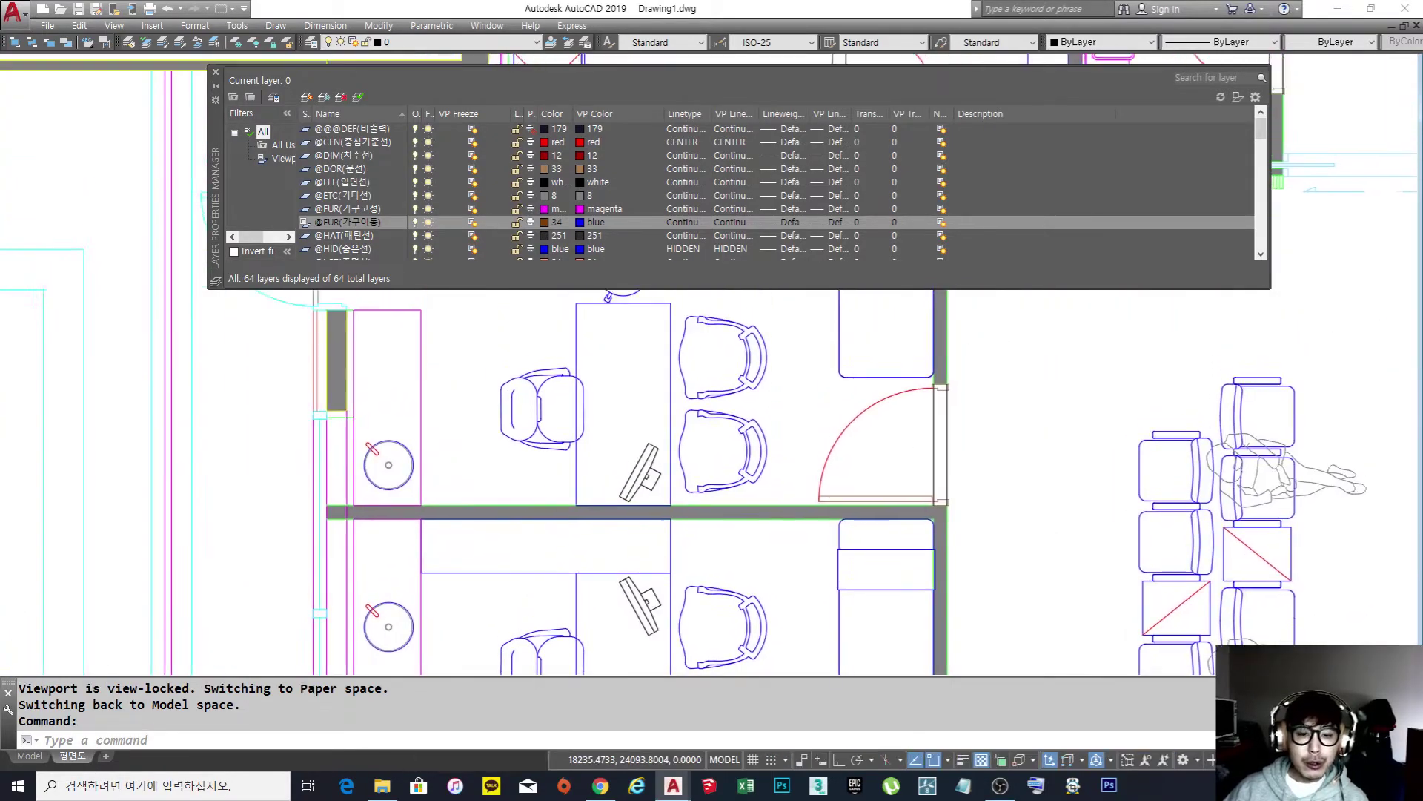
scroll(557, 491, up, 2)
middle_drag(556, 491, 549, 527)
scroll(582, 487, down, 4)
scroll(584, 479, up, 2)
middle_drag(584, 479, 594, 577)
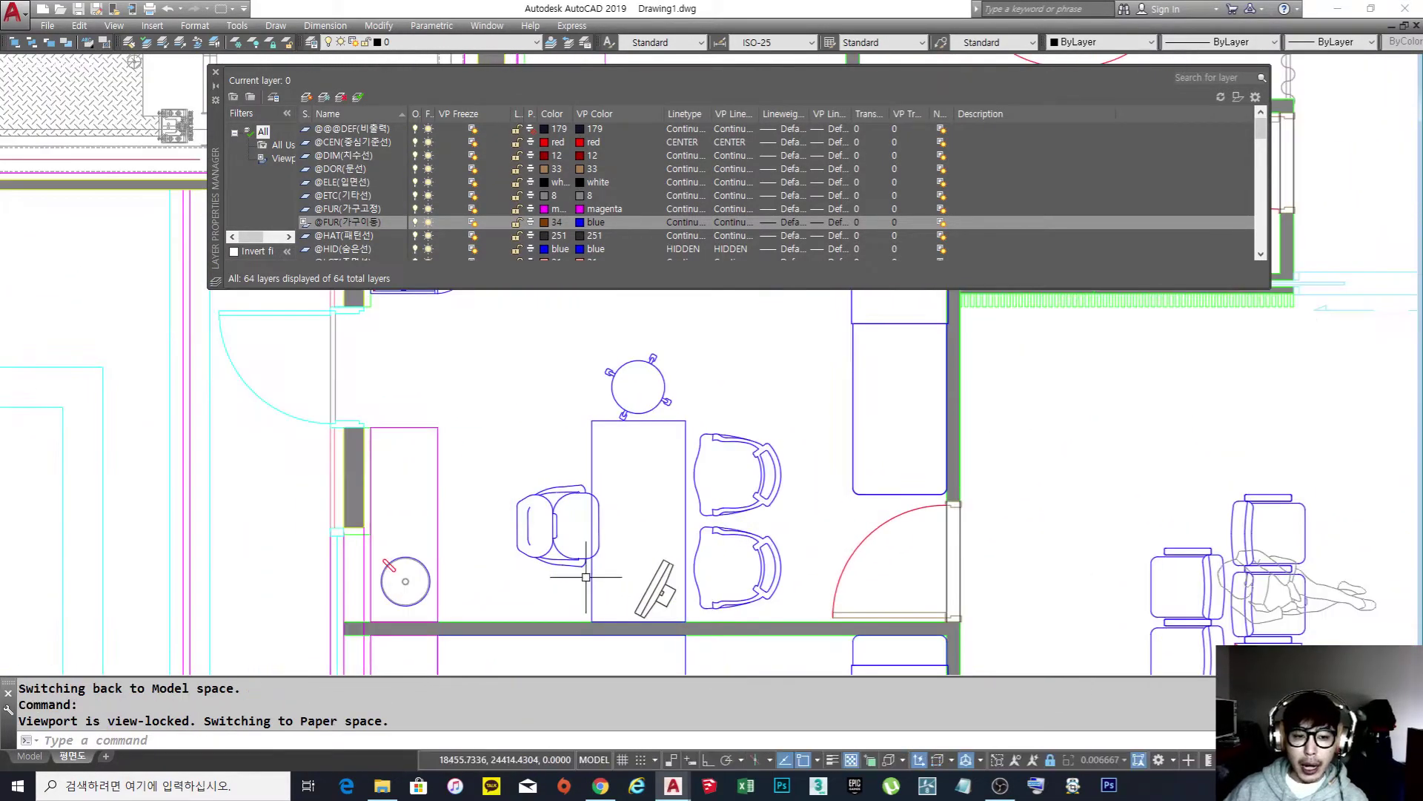
scroll(858, 477, down, 4)
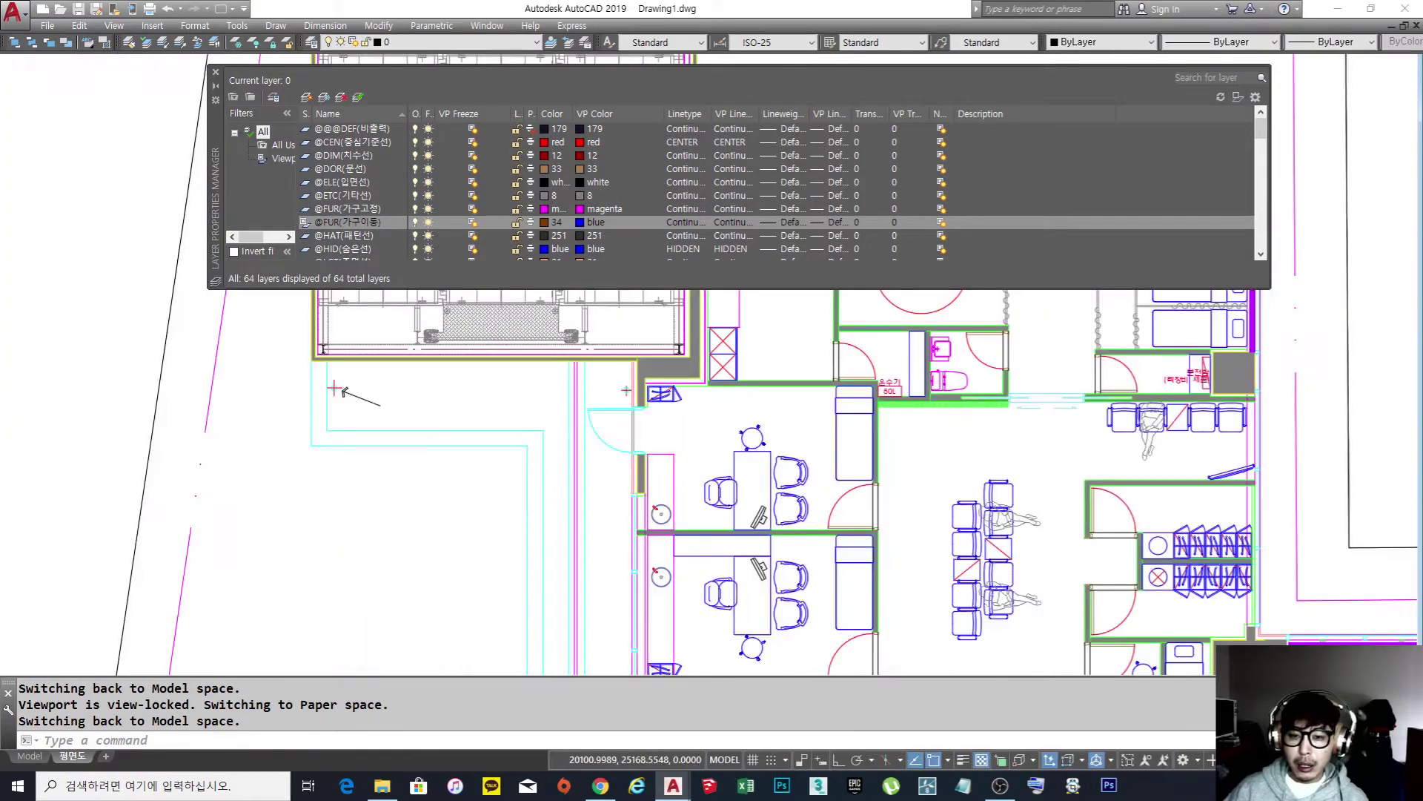
scroll(747, 529, down, 3)
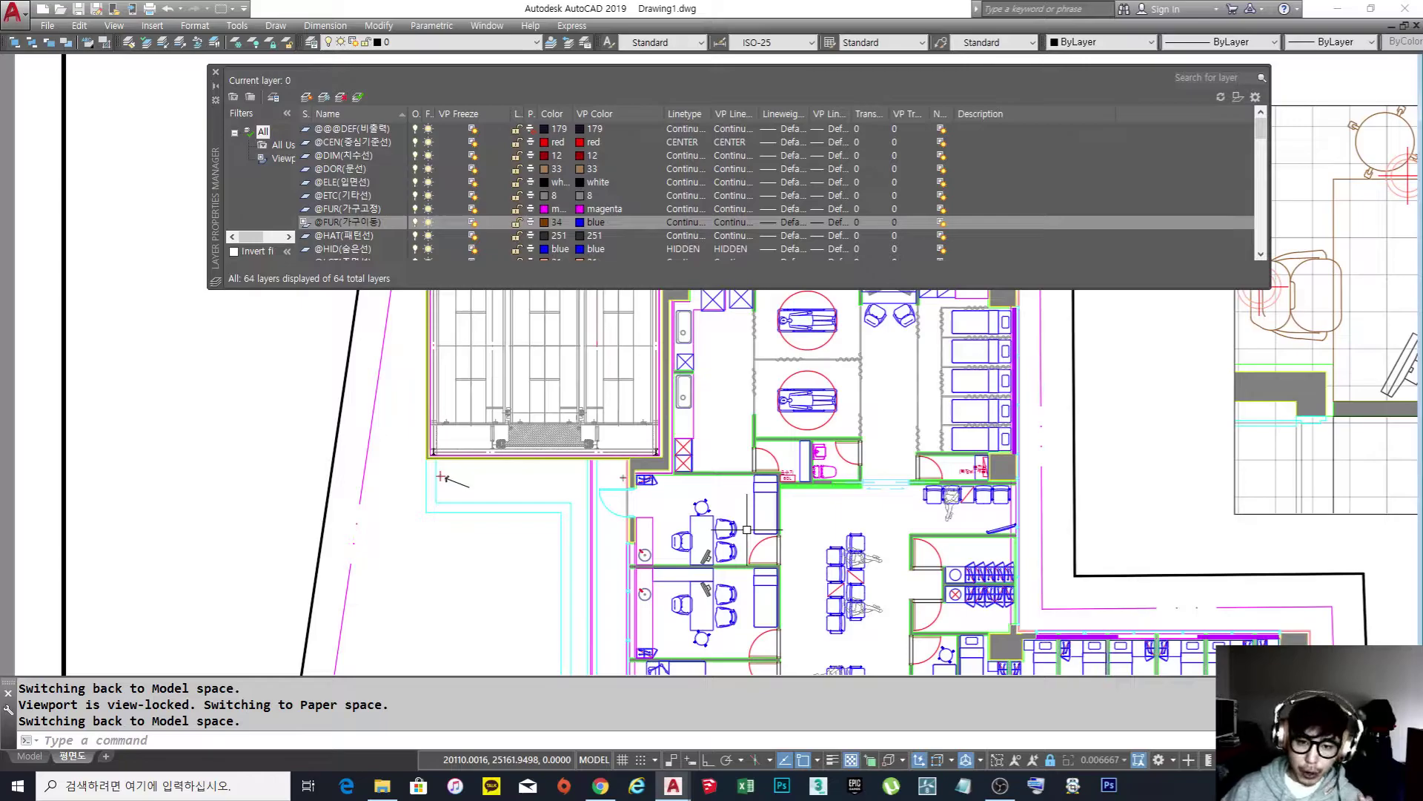
scroll(727, 548, up, 4)
middle_drag(793, 531, 734, 533)
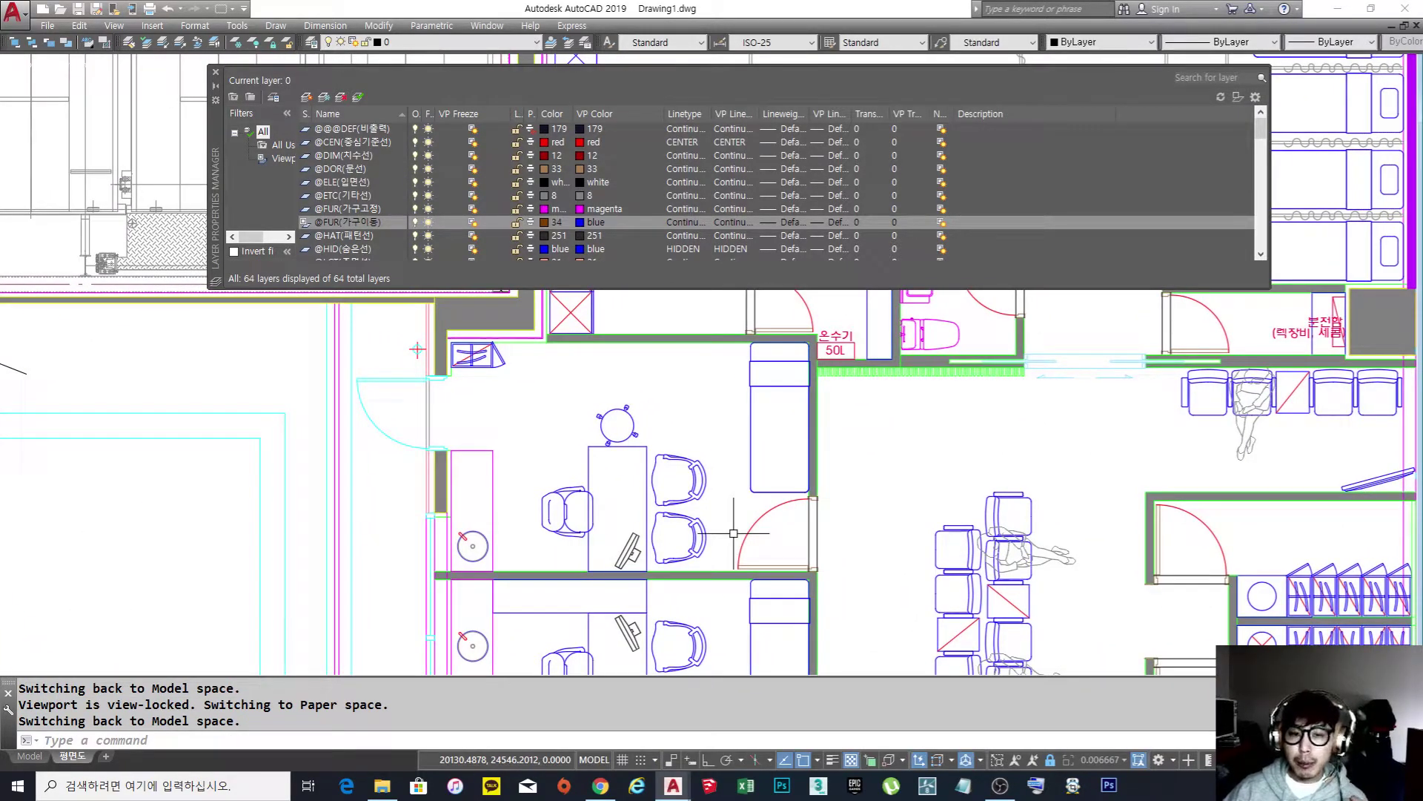
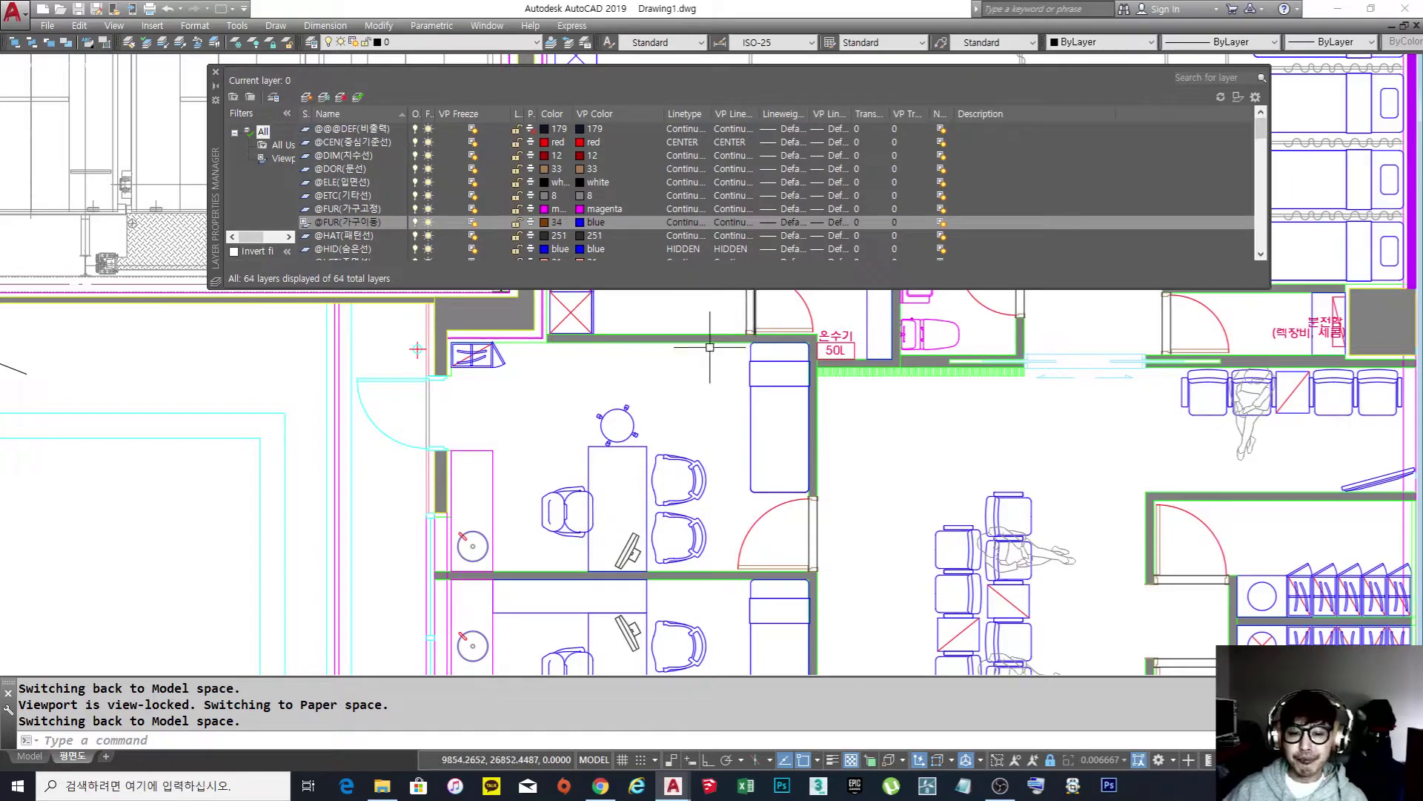
Widen the Transparency, New VP Freeze and VP Lineweight columns of the layer list so their headings are readable.
middle_drag(860, 436, 775, 461)
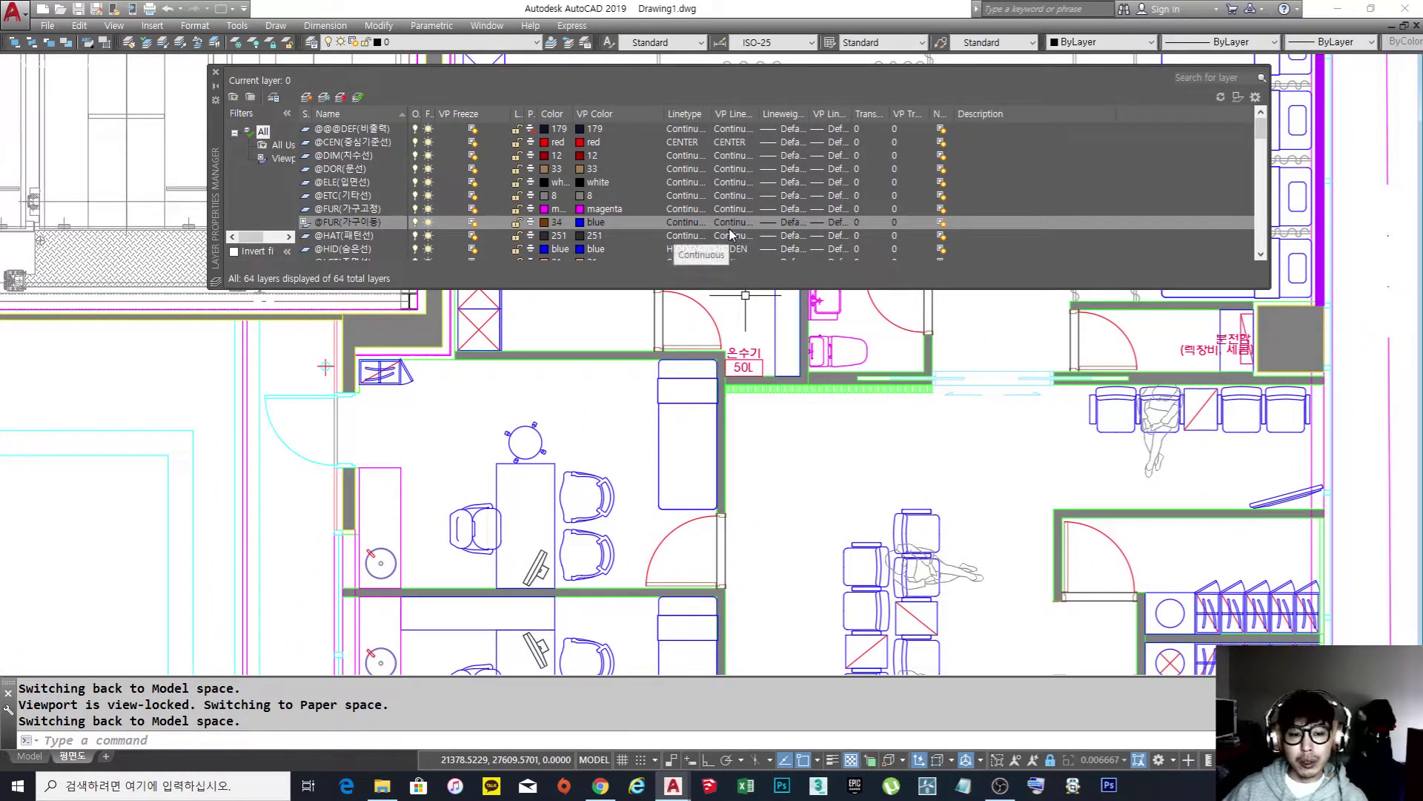
middle_drag(844, 432, 775, 429)
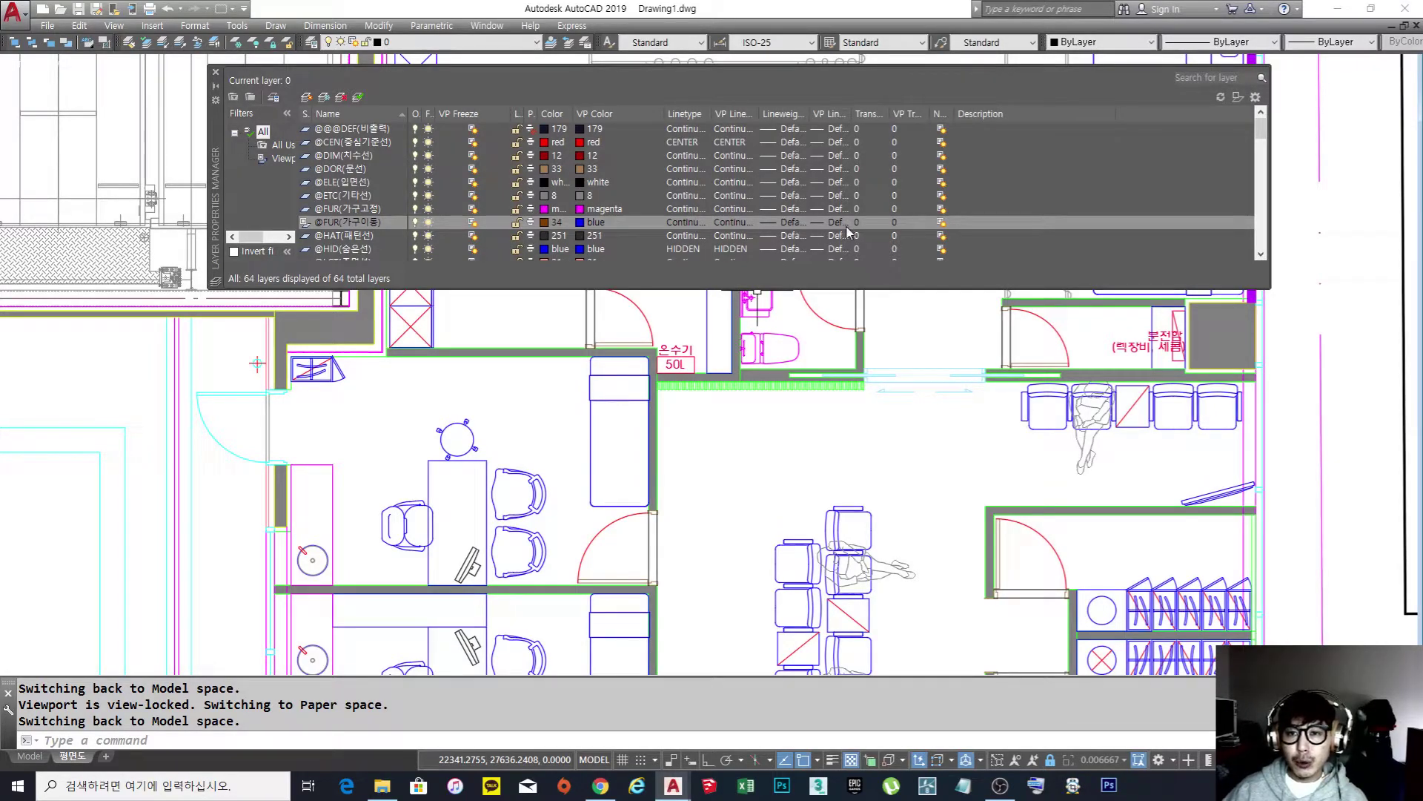
mouse_move(953, 116)
mouse_down()
mouse_move(1023, 126)
mouse_move(882, 112)
mouse_move(931, 113)
mouse_up()
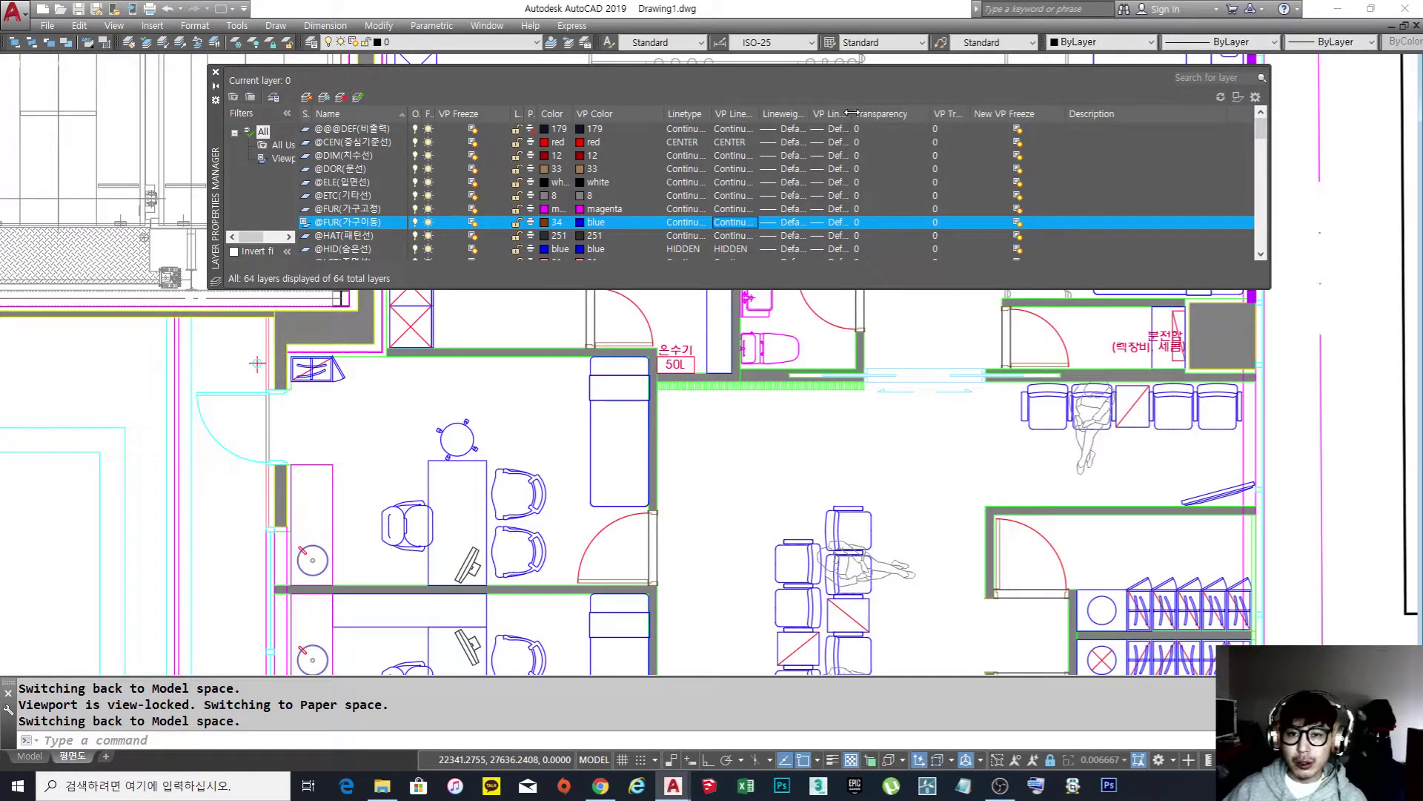
drag(852, 113, 887, 114)
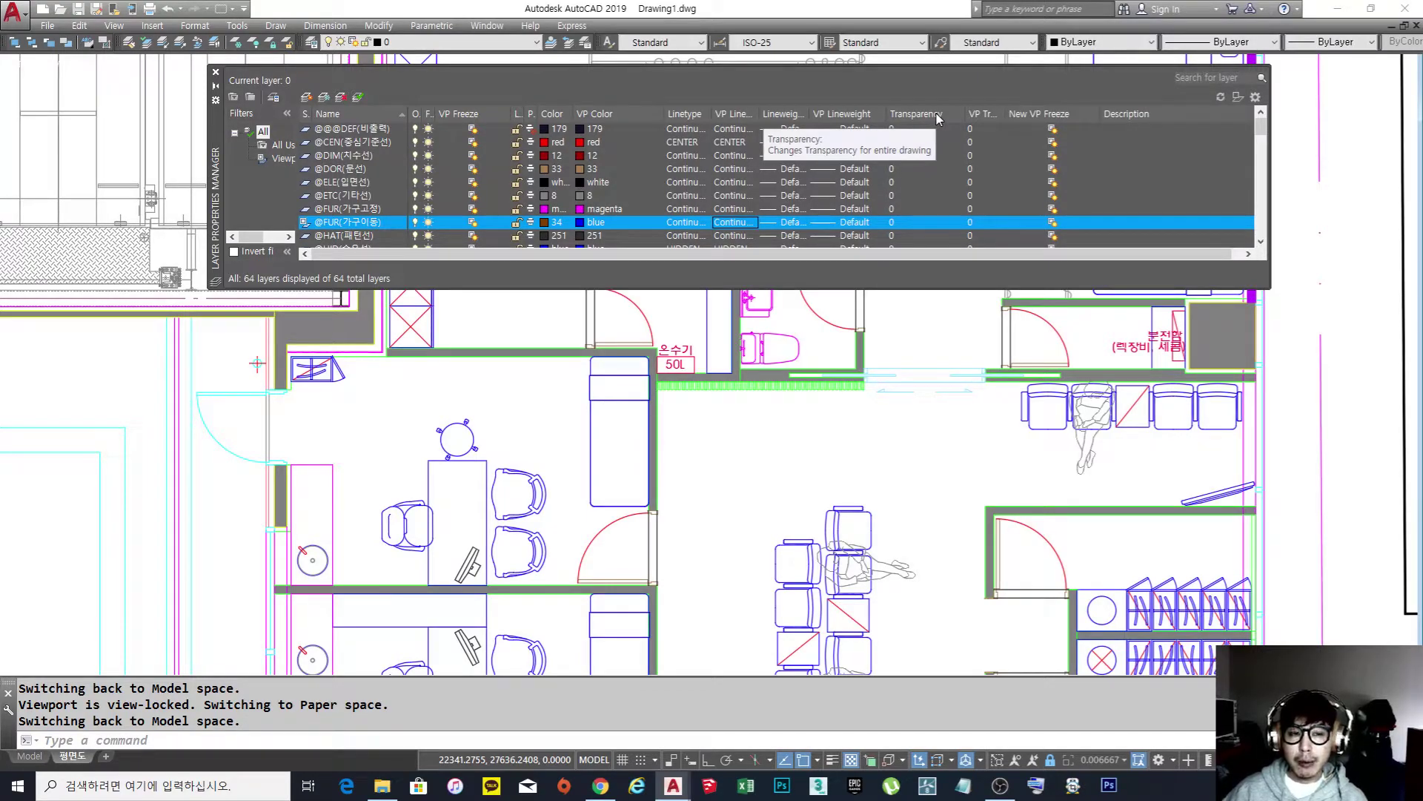
click(894, 223)
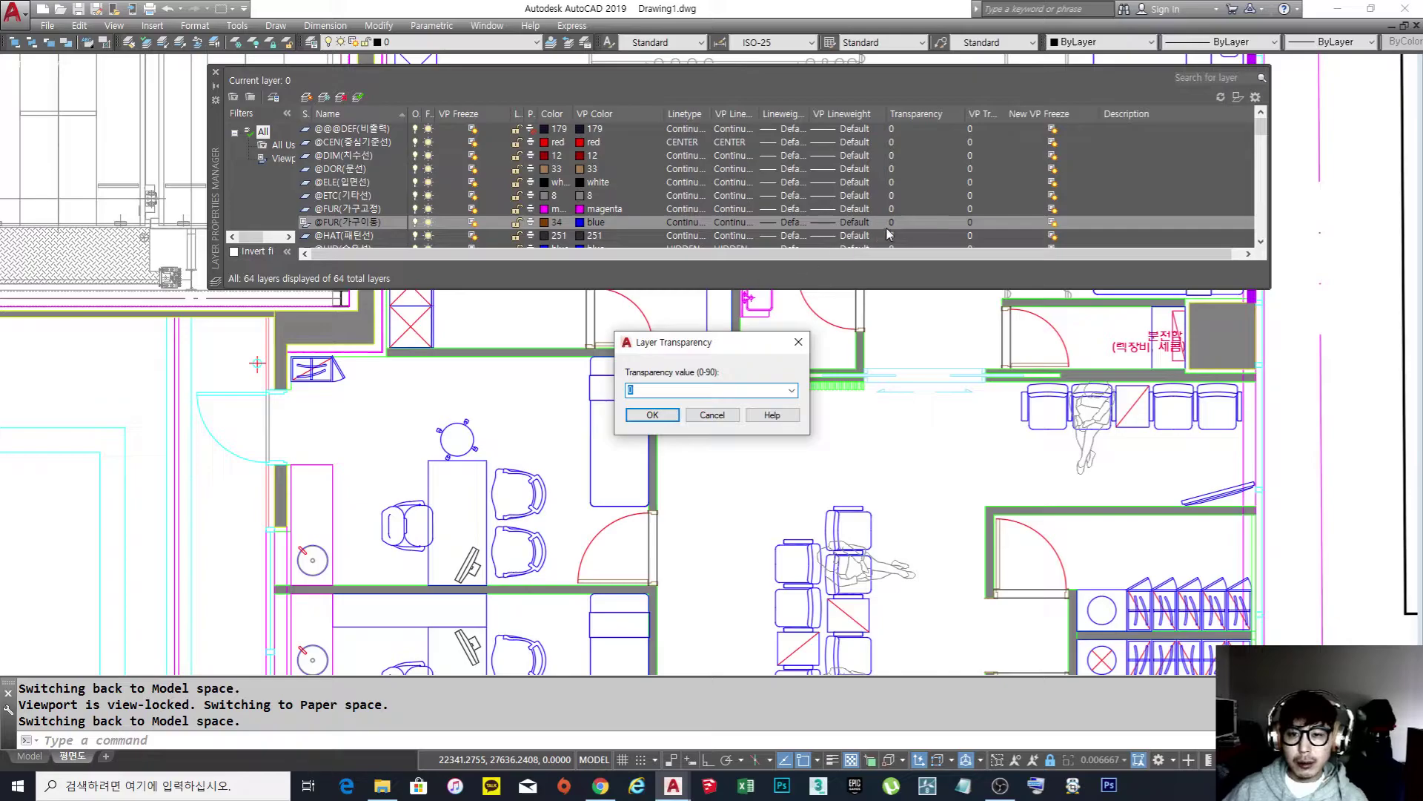
click(712, 414)
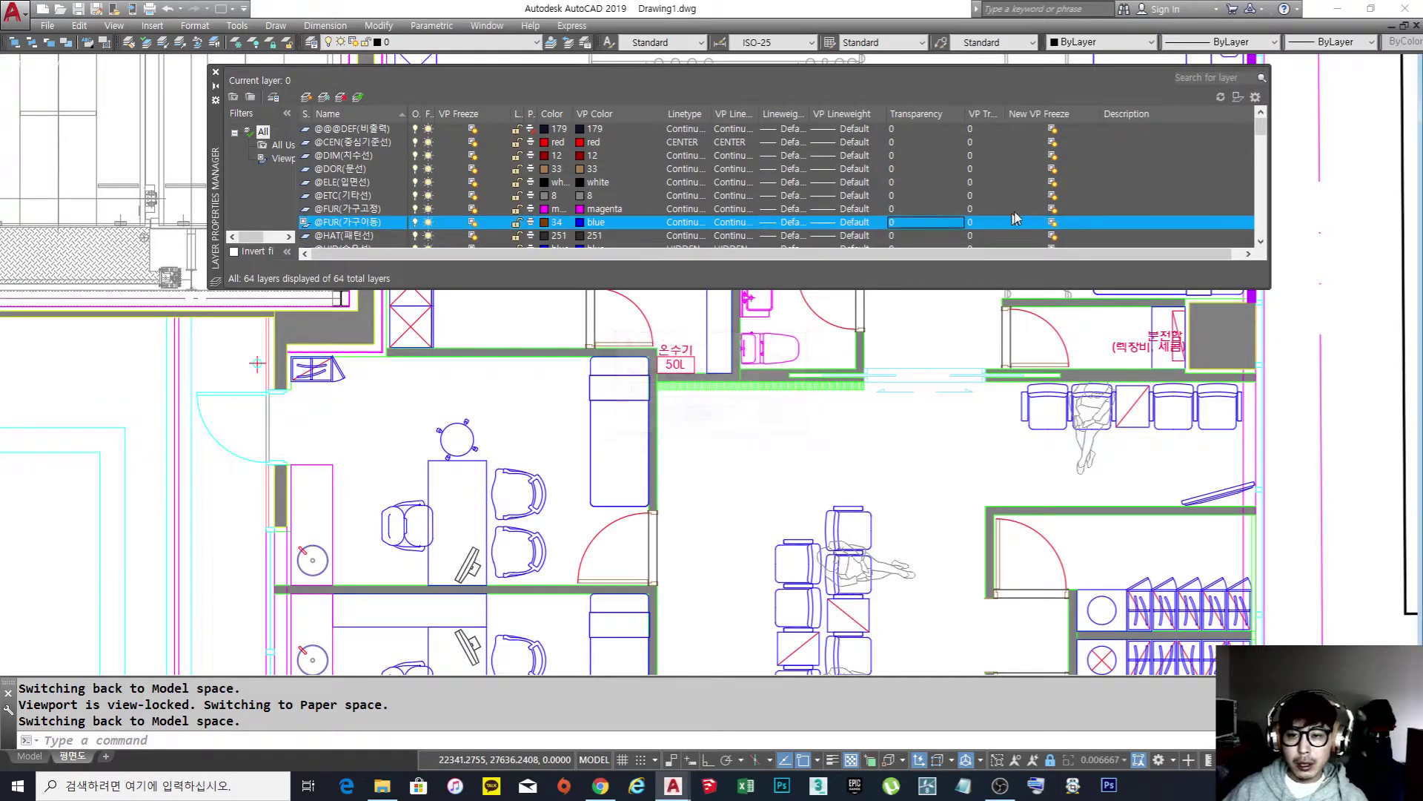
click(894, 224)
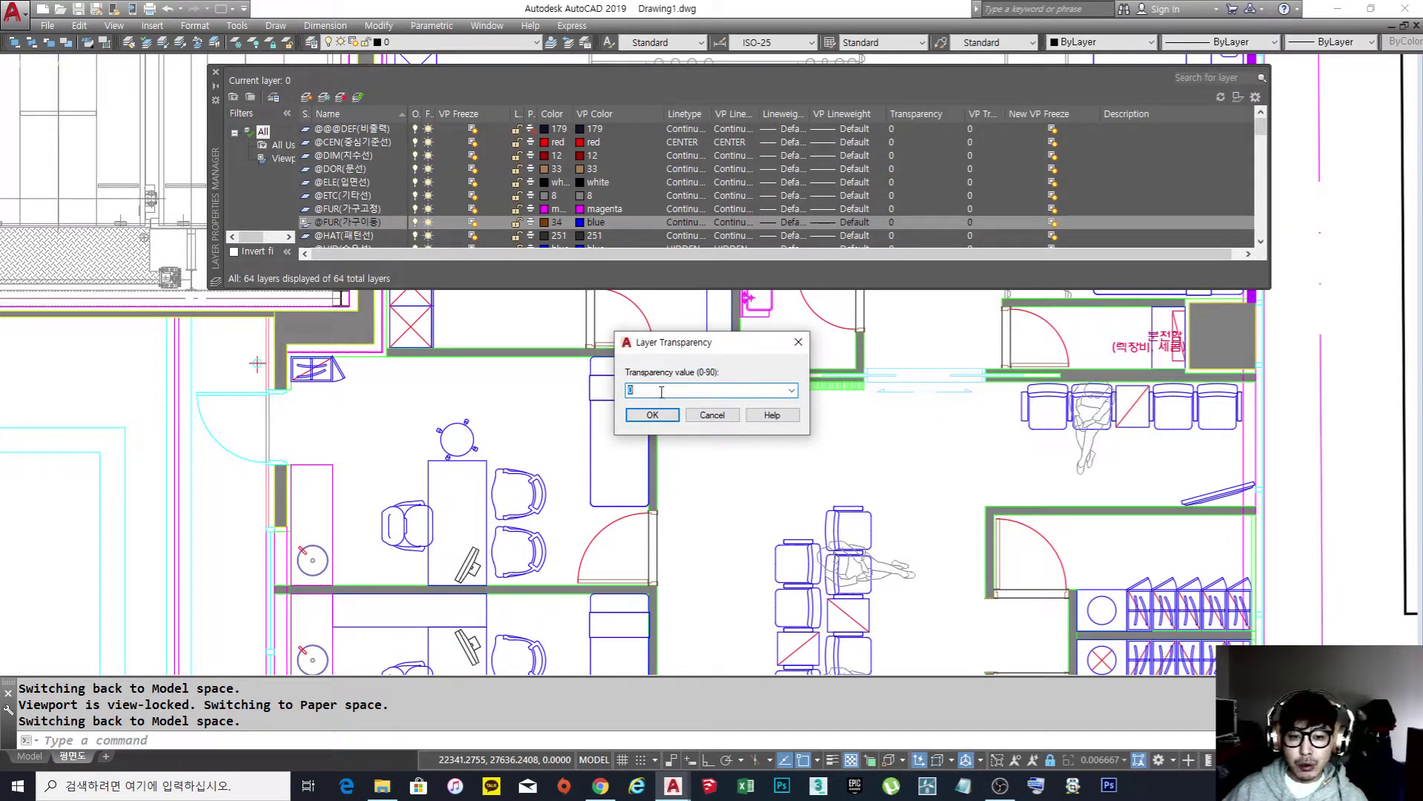
text(90)
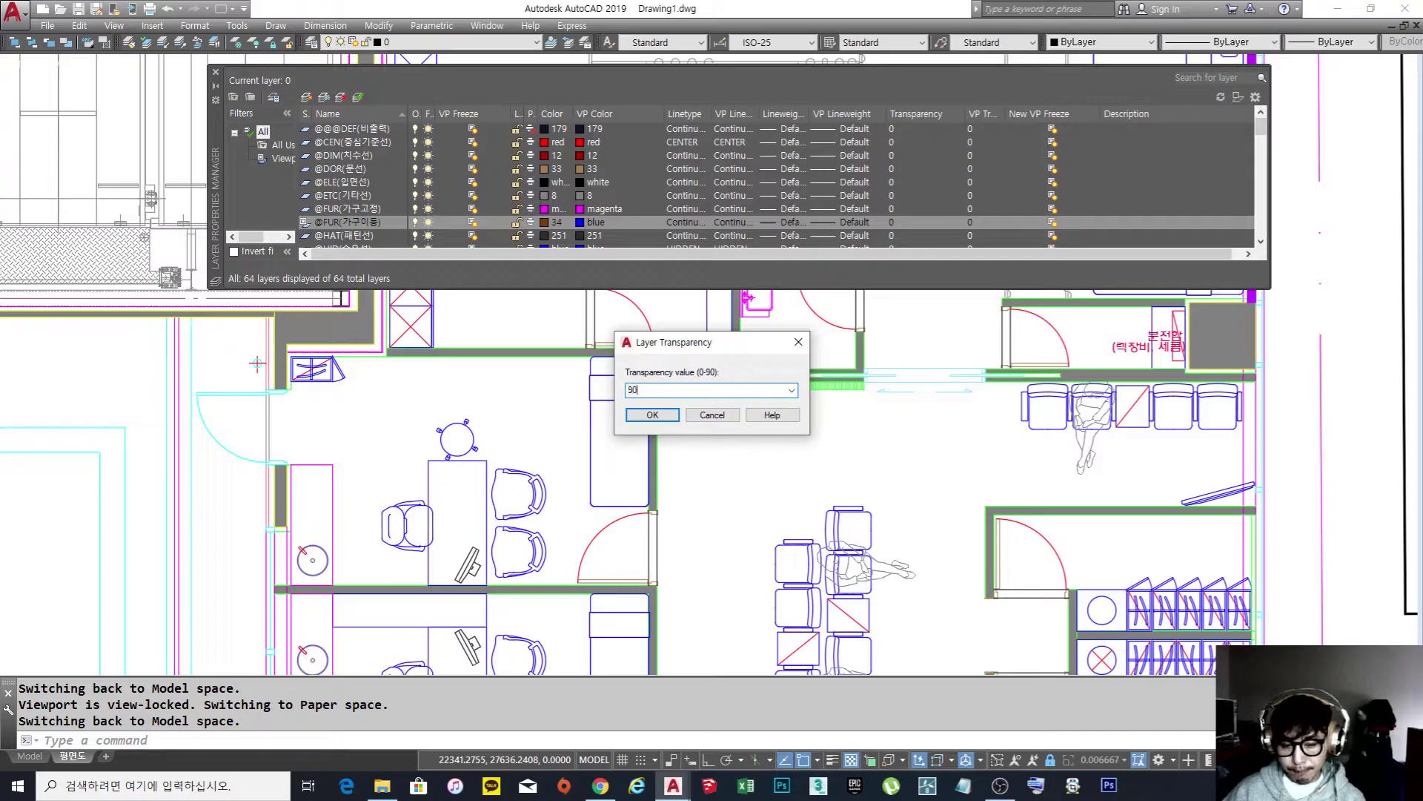
click(652, 414)
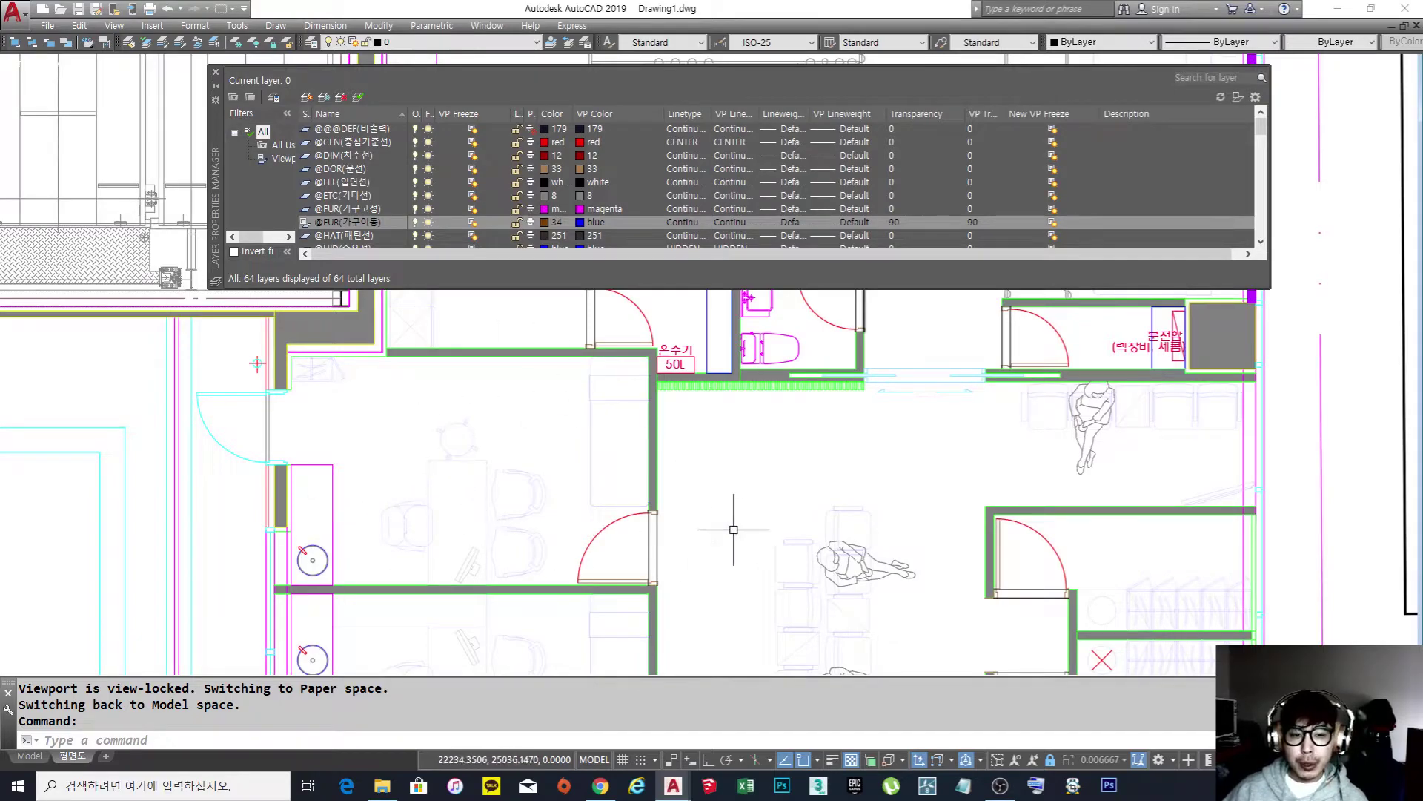
scroll(726, 418, down, 2)
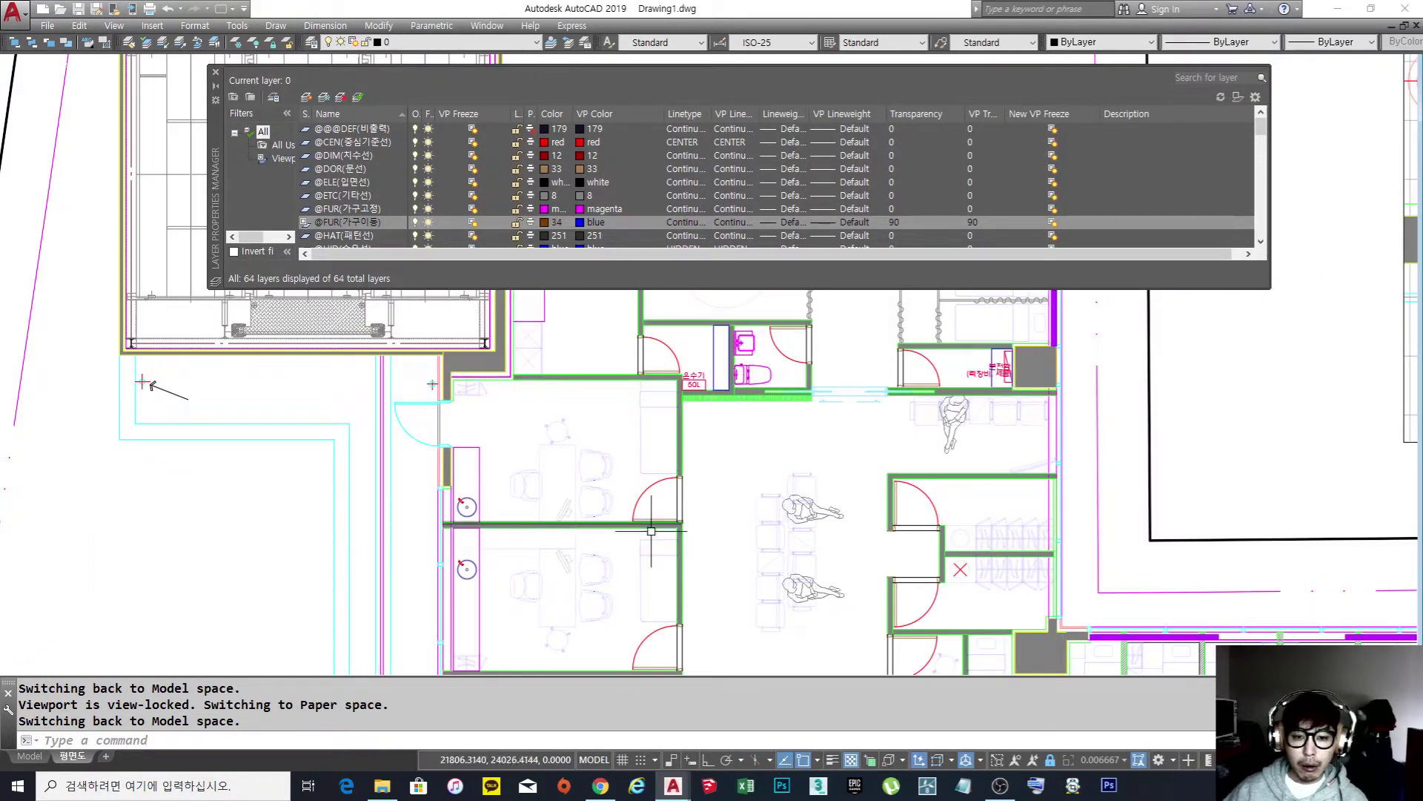
scroll(548, 500, up, 4)
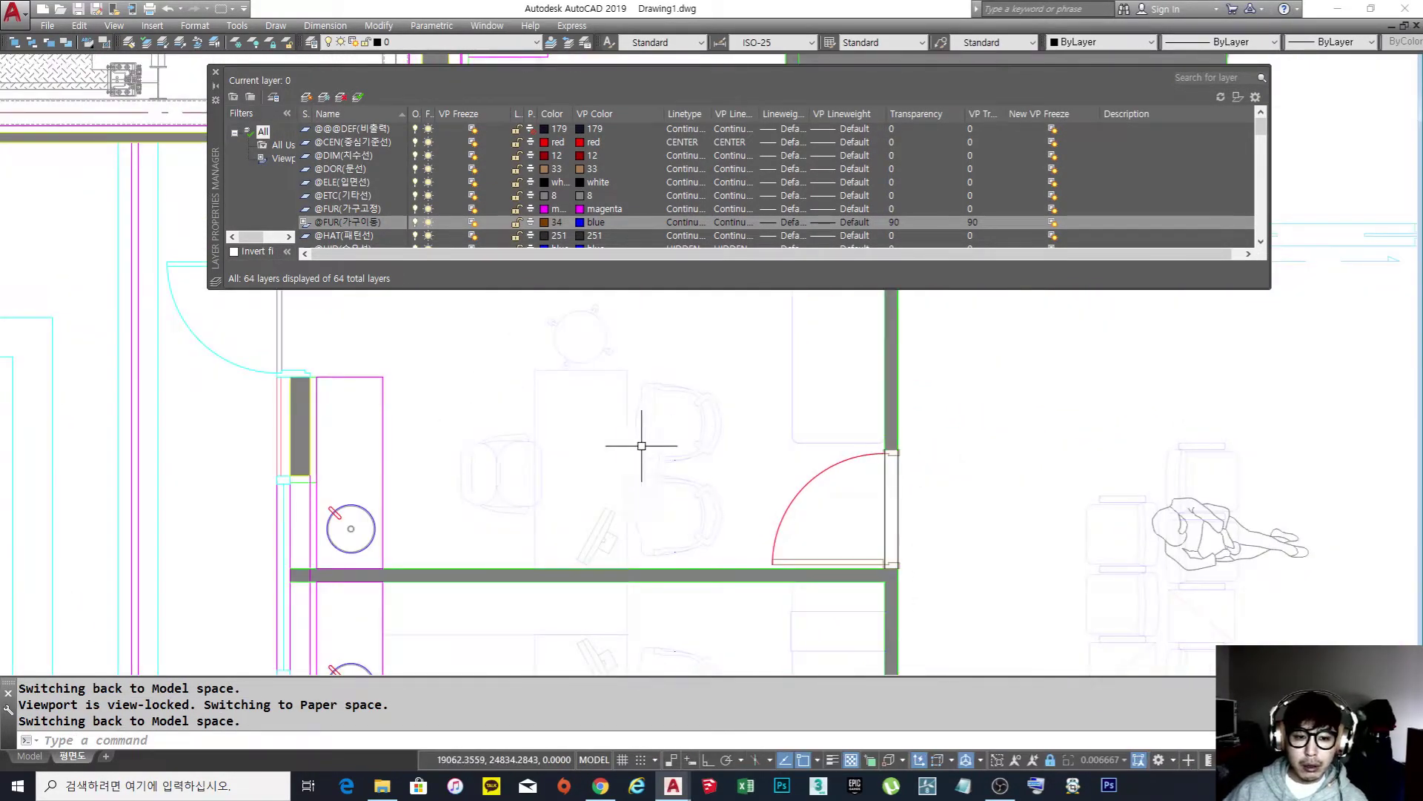
scroll(740, 363, down, 3)
middle_drag(745, 381, 661, 435)
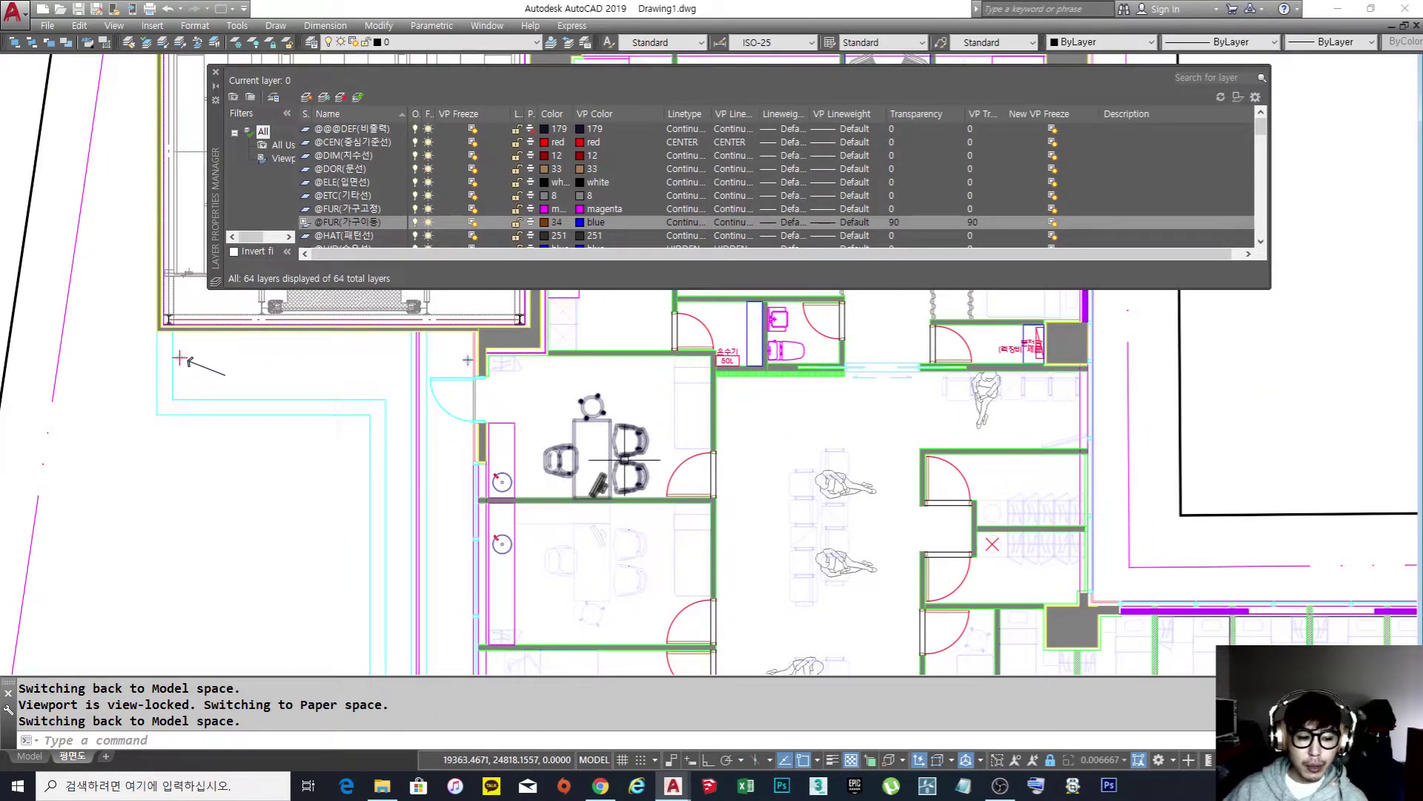
Check the furniture's transparency in model space, then return to the 평면도 layout and compare both viewports.
click(30, 756)
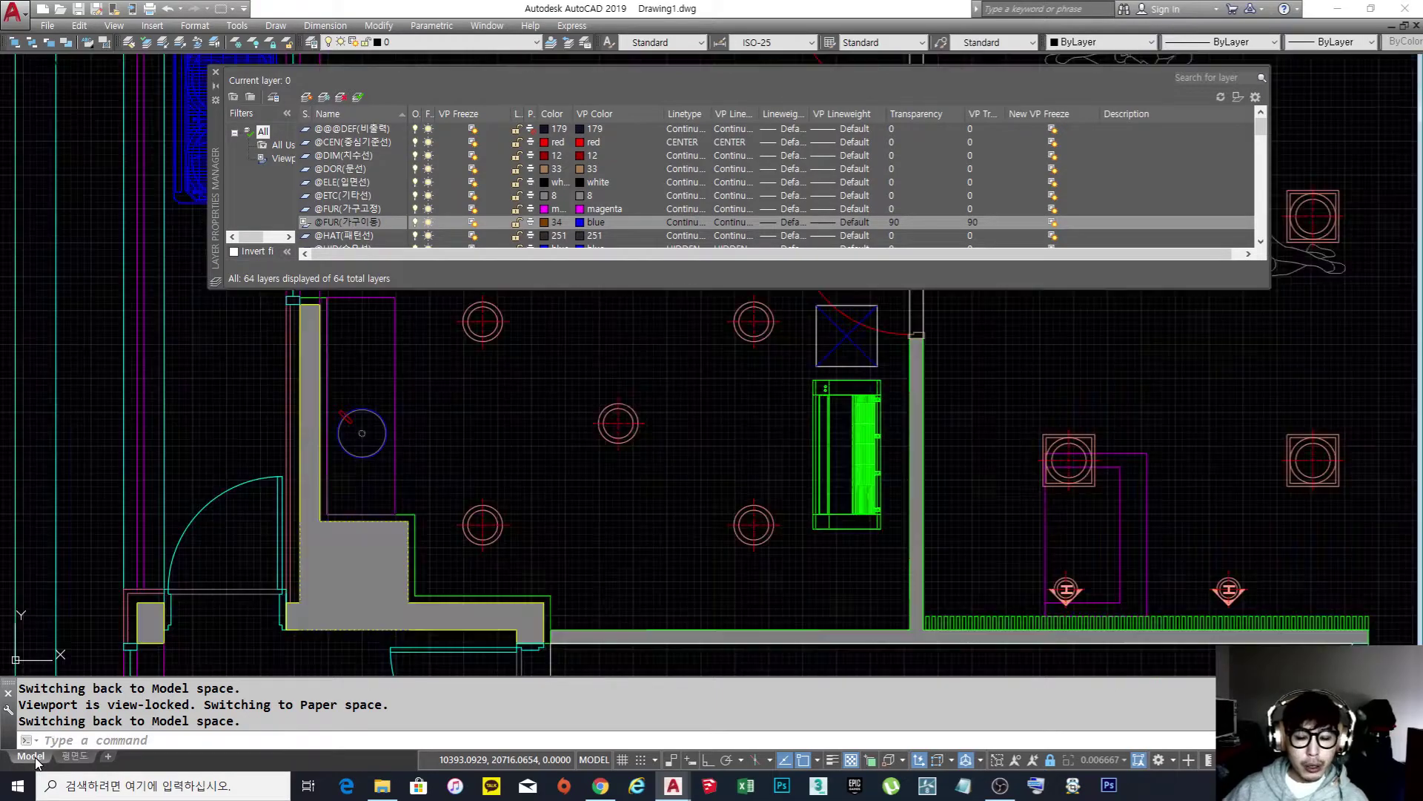
scroll(660, 434, down, 5)
scroll(678, 443, up, 8)
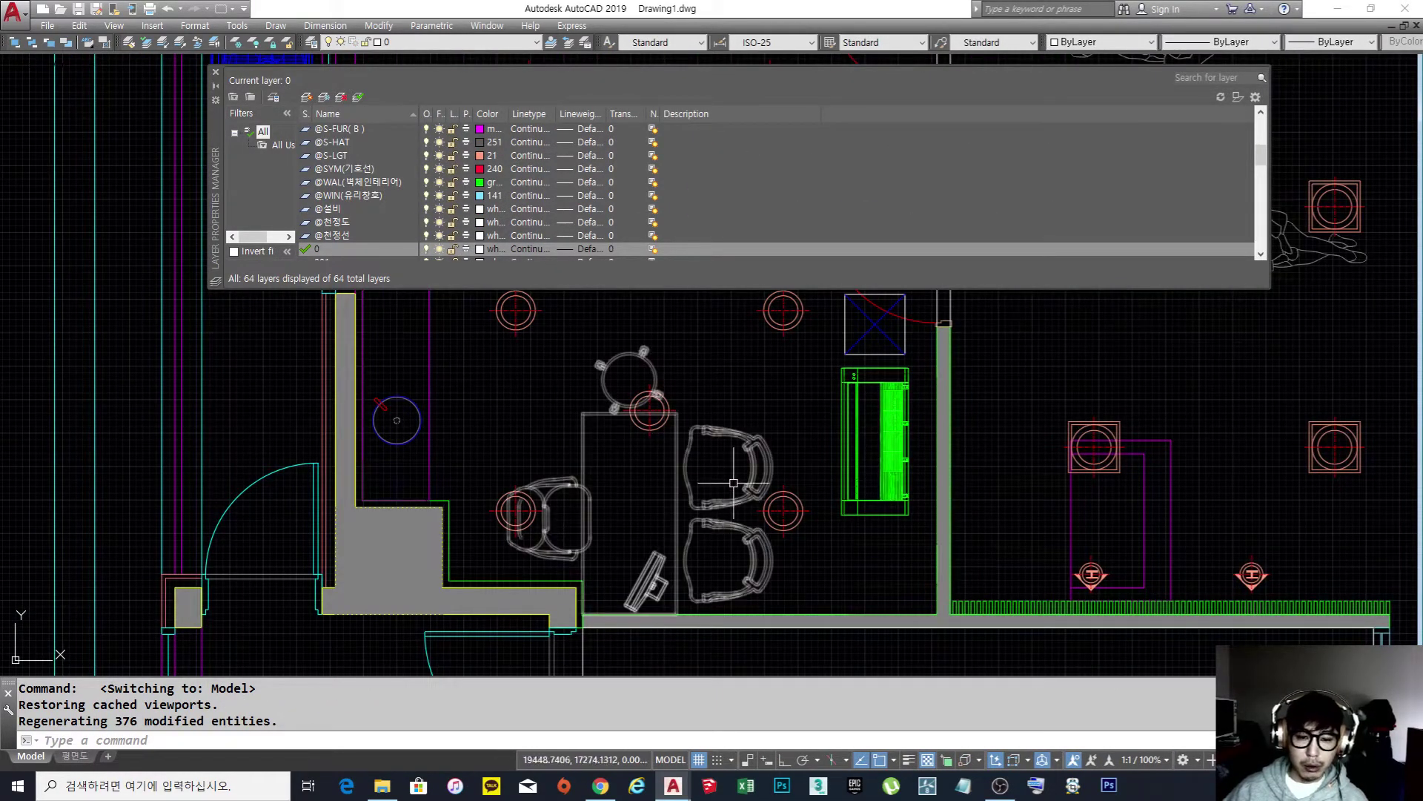
scroll(669, 408, down, 4)
scroll(722, 467, up, 2)
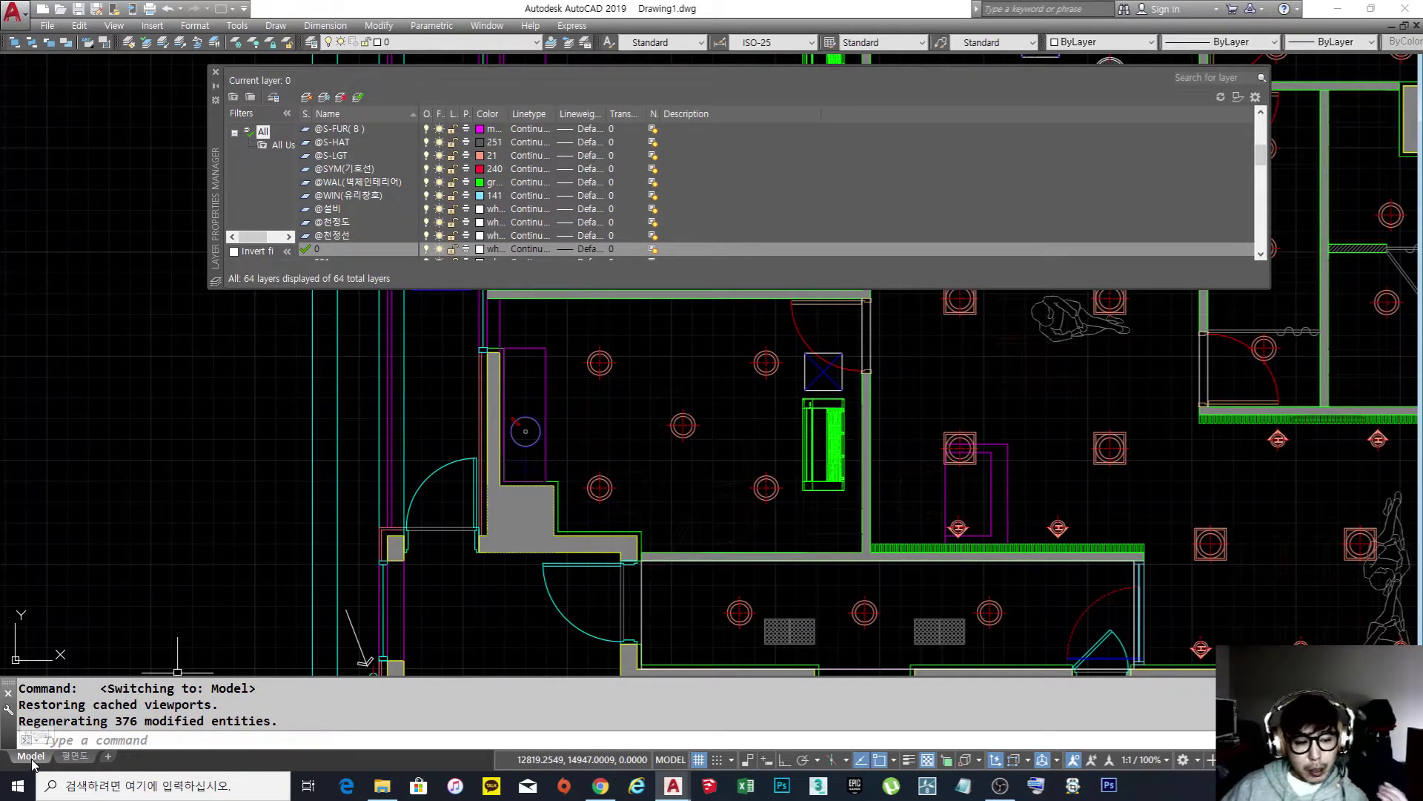
click(75, 760)
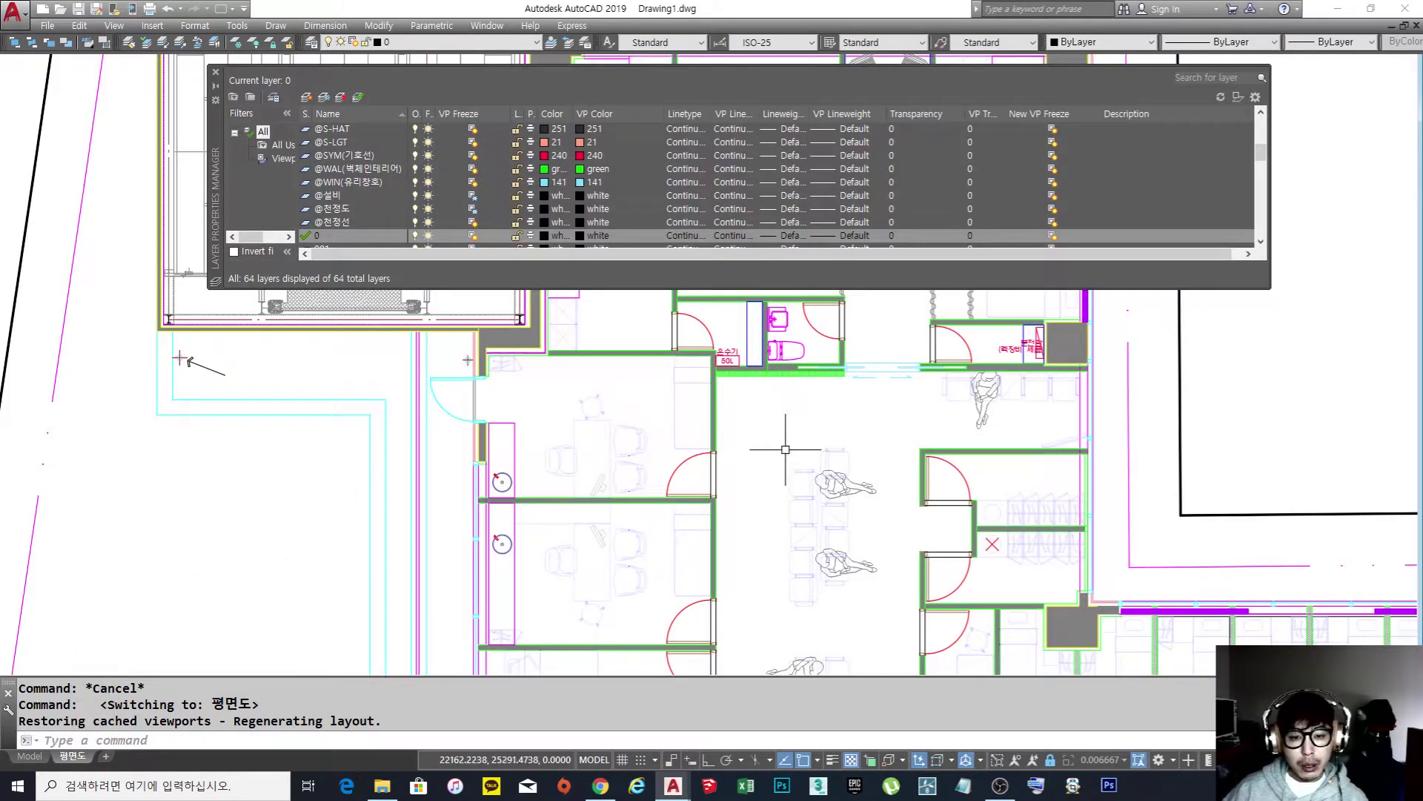
scroll(594, 398, down, 4)
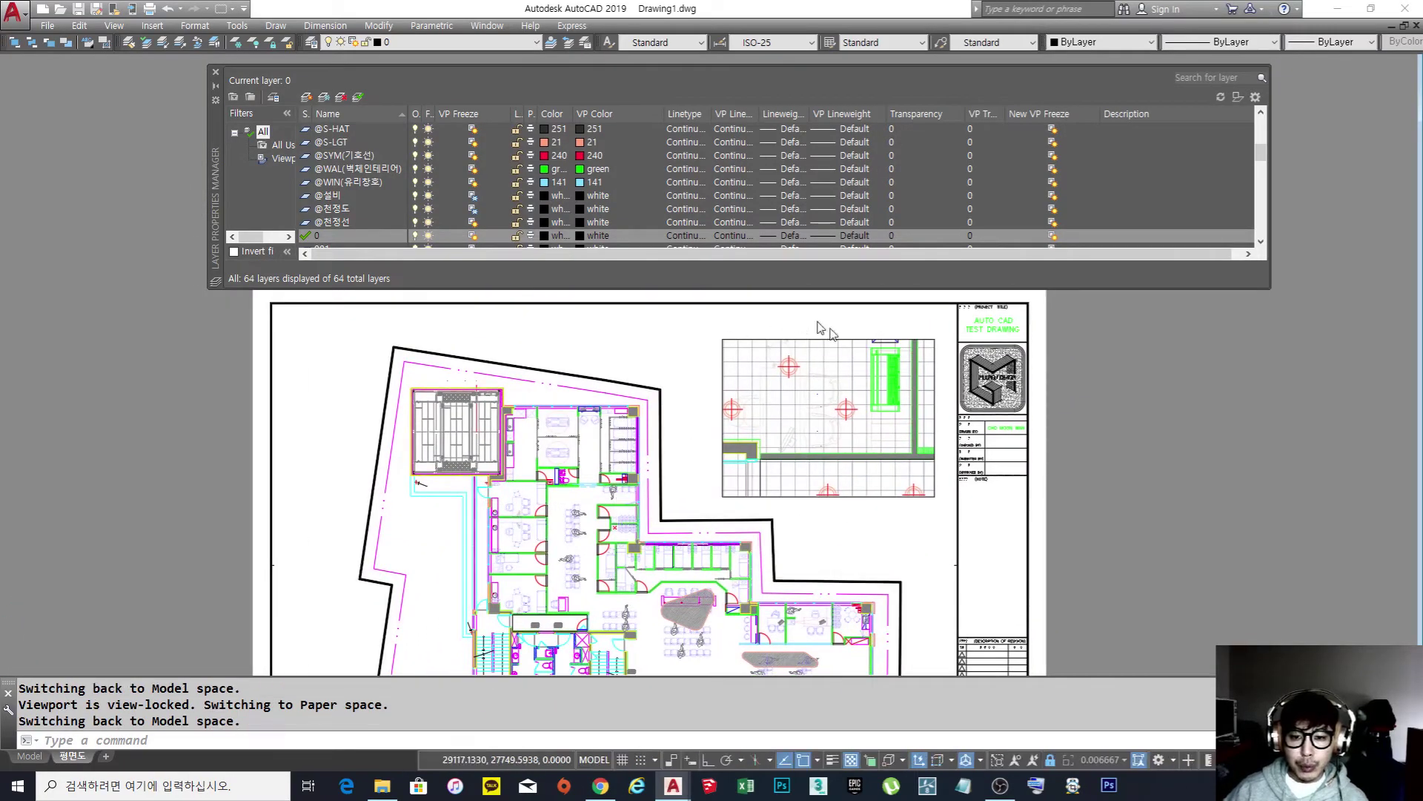
scroll(549, 556, up, 2)
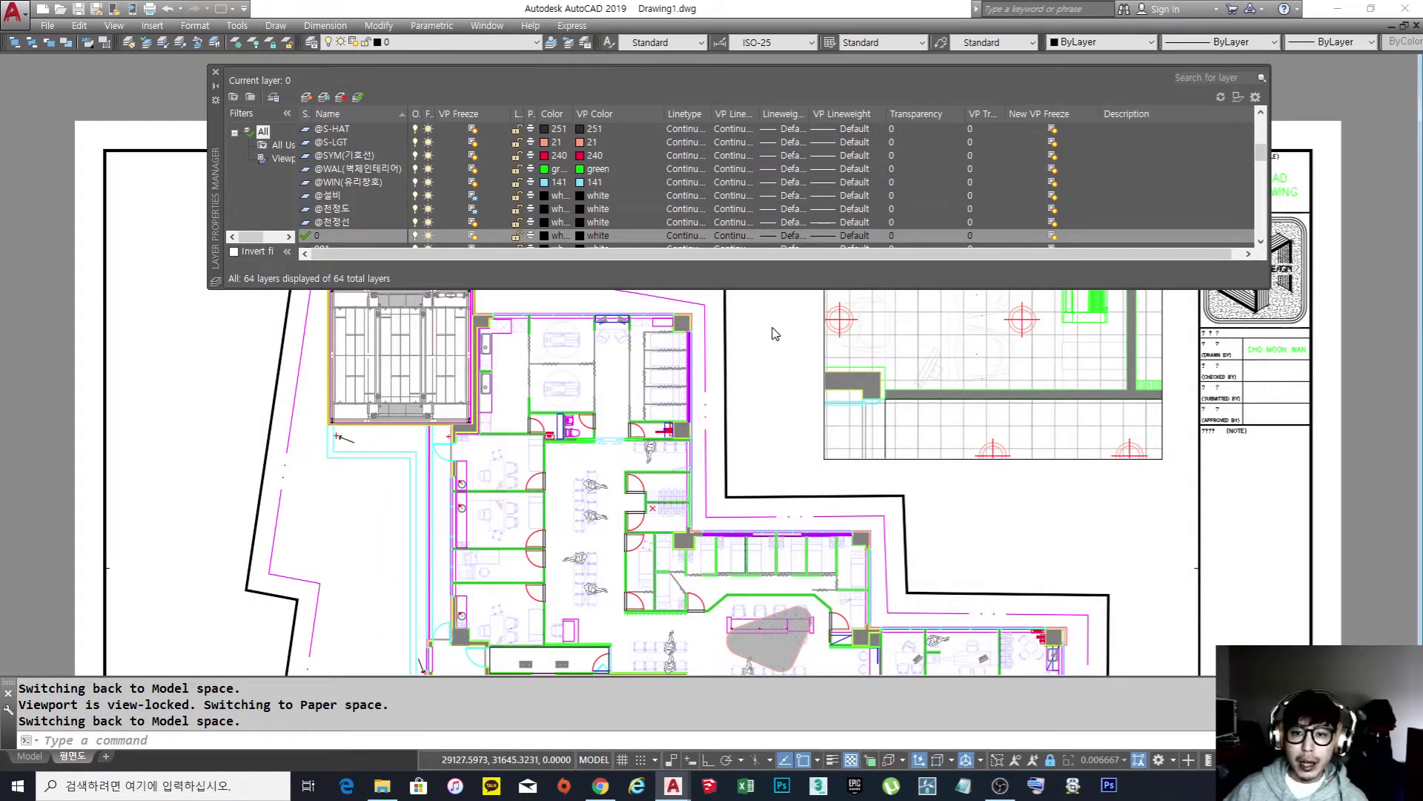
drag(1006, 113, 1074, 115)
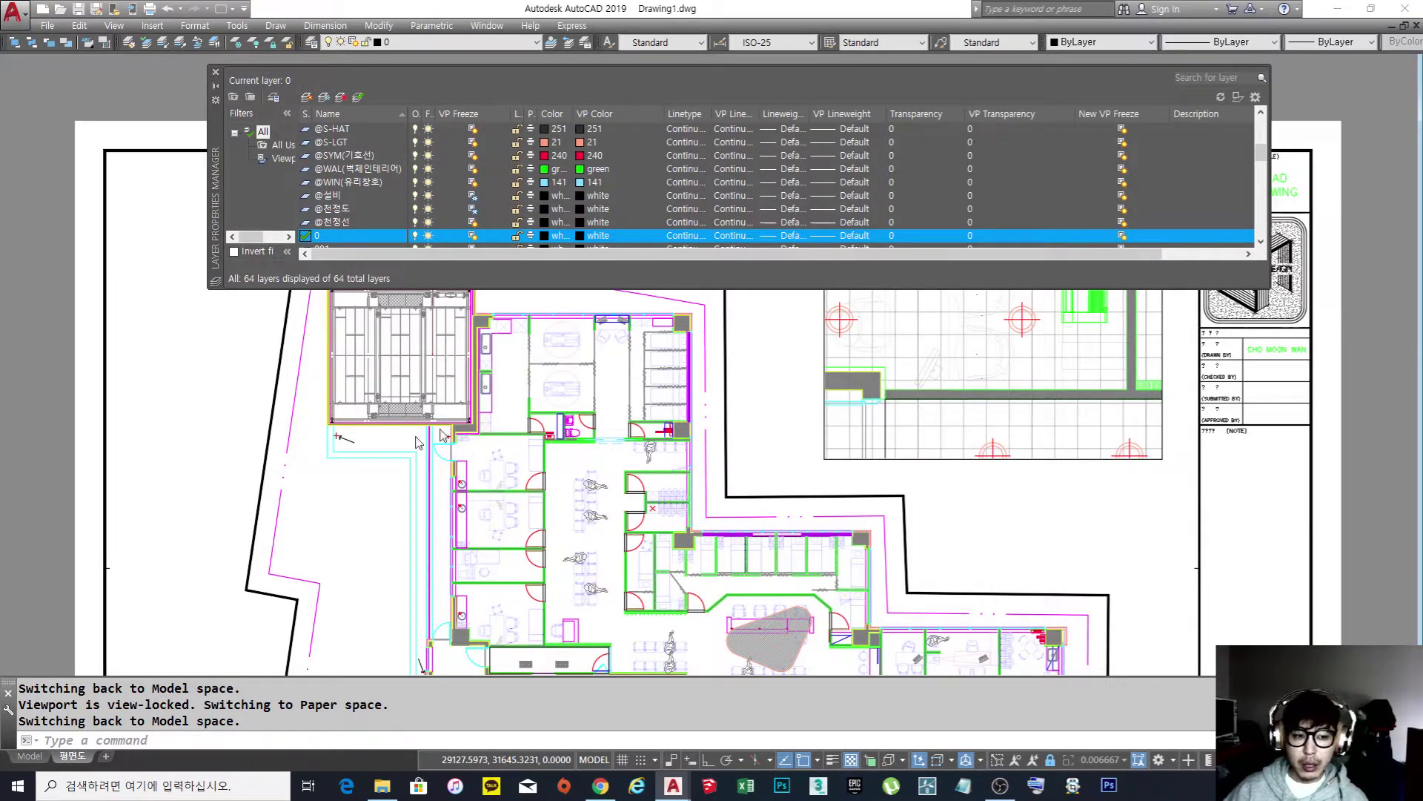
double_click(190, 454)
scroll(922, 190, up, 7)
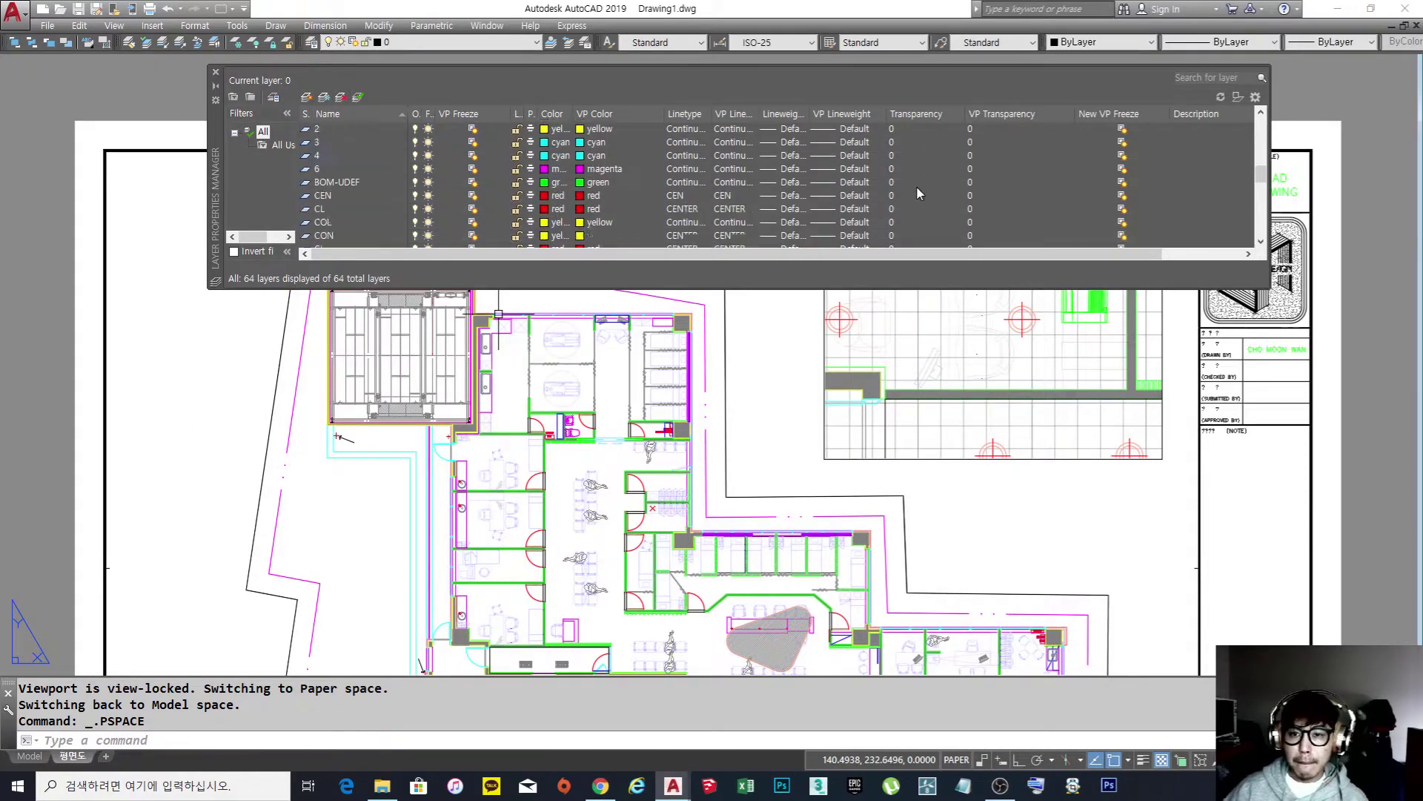
click(900, 223)
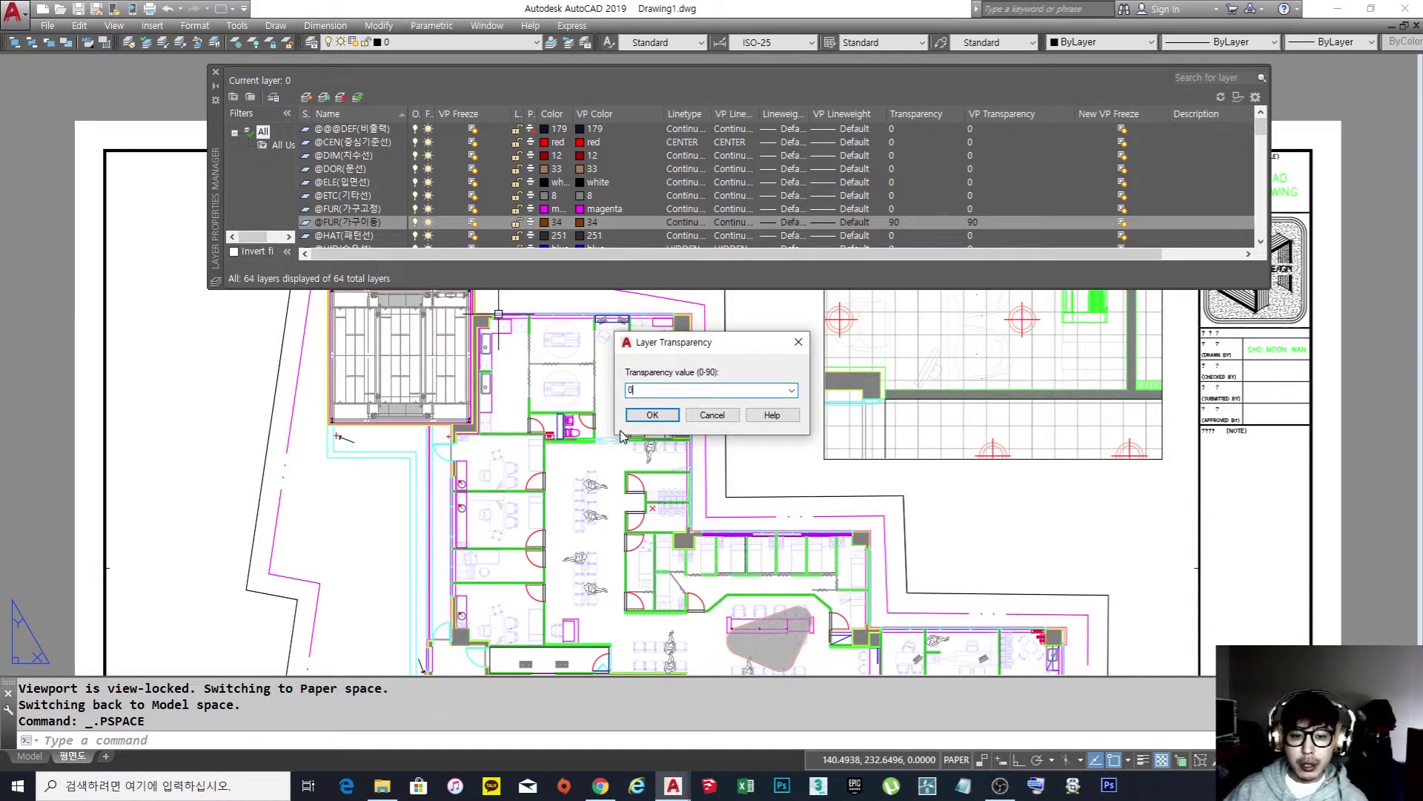
click(651, 416)
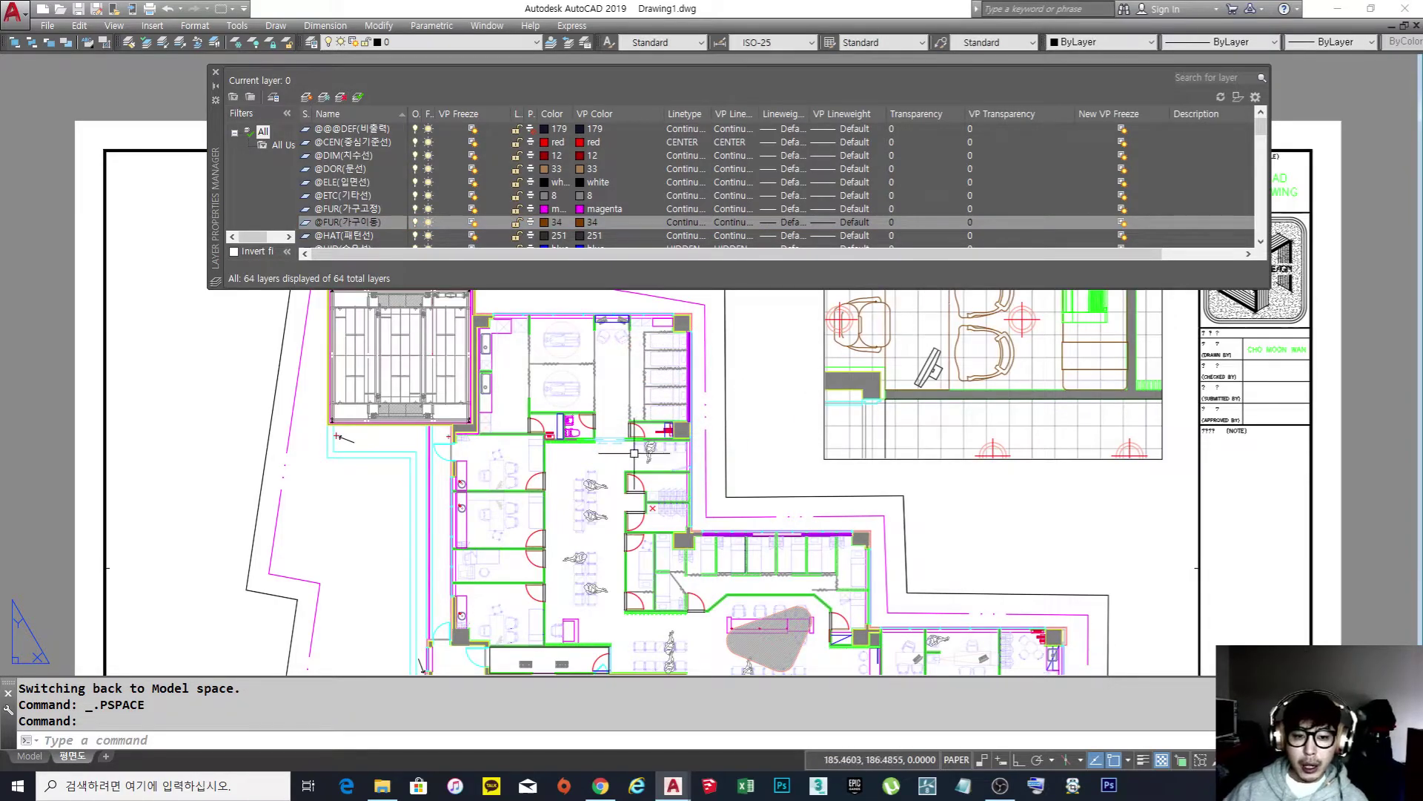
double_click(602, 399)
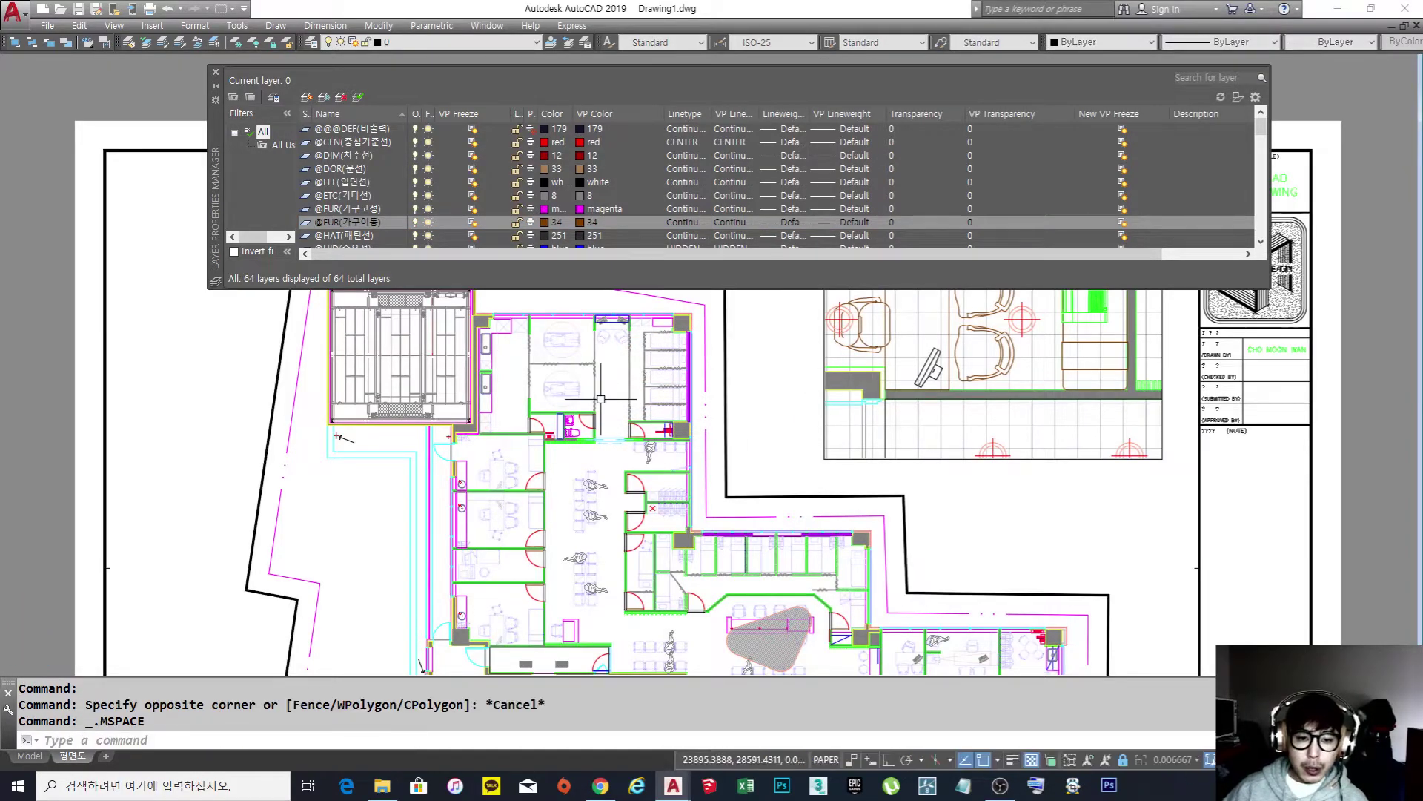
double_click(771, 398)
scroll(764, 430, down, 5)
scroll(731, 439, up, 4)
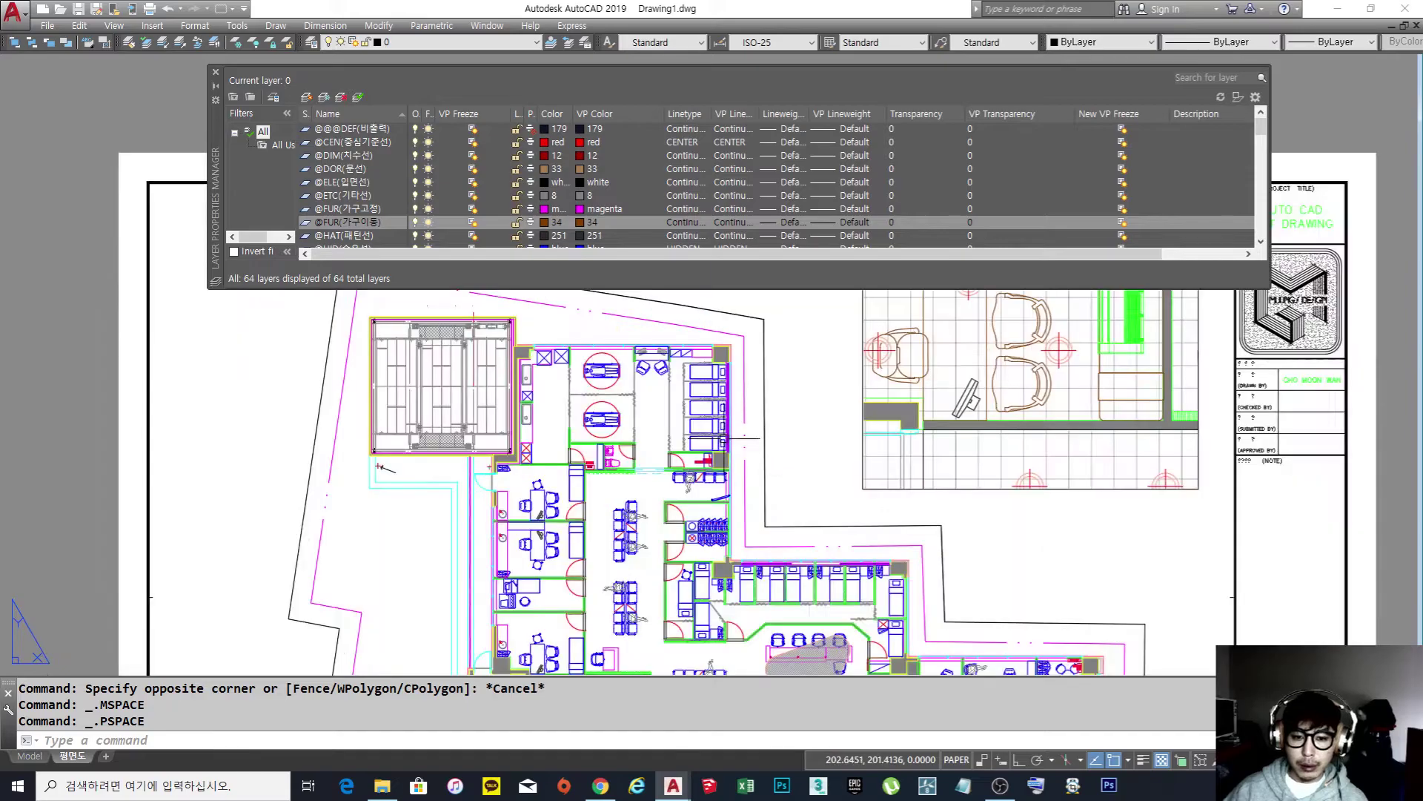
double_click(653, 423)
scroll(700, 396, up, 2)
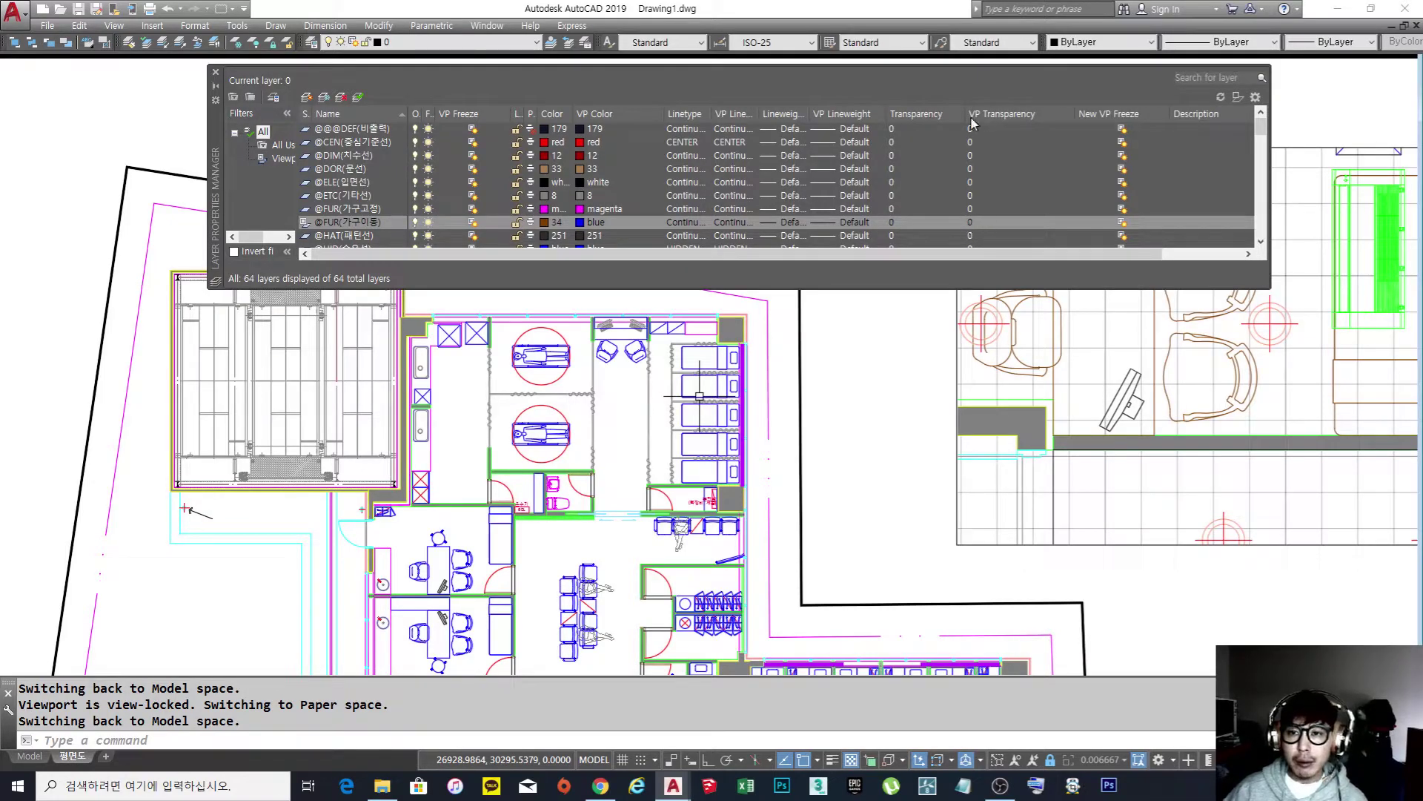
click(968, 224)
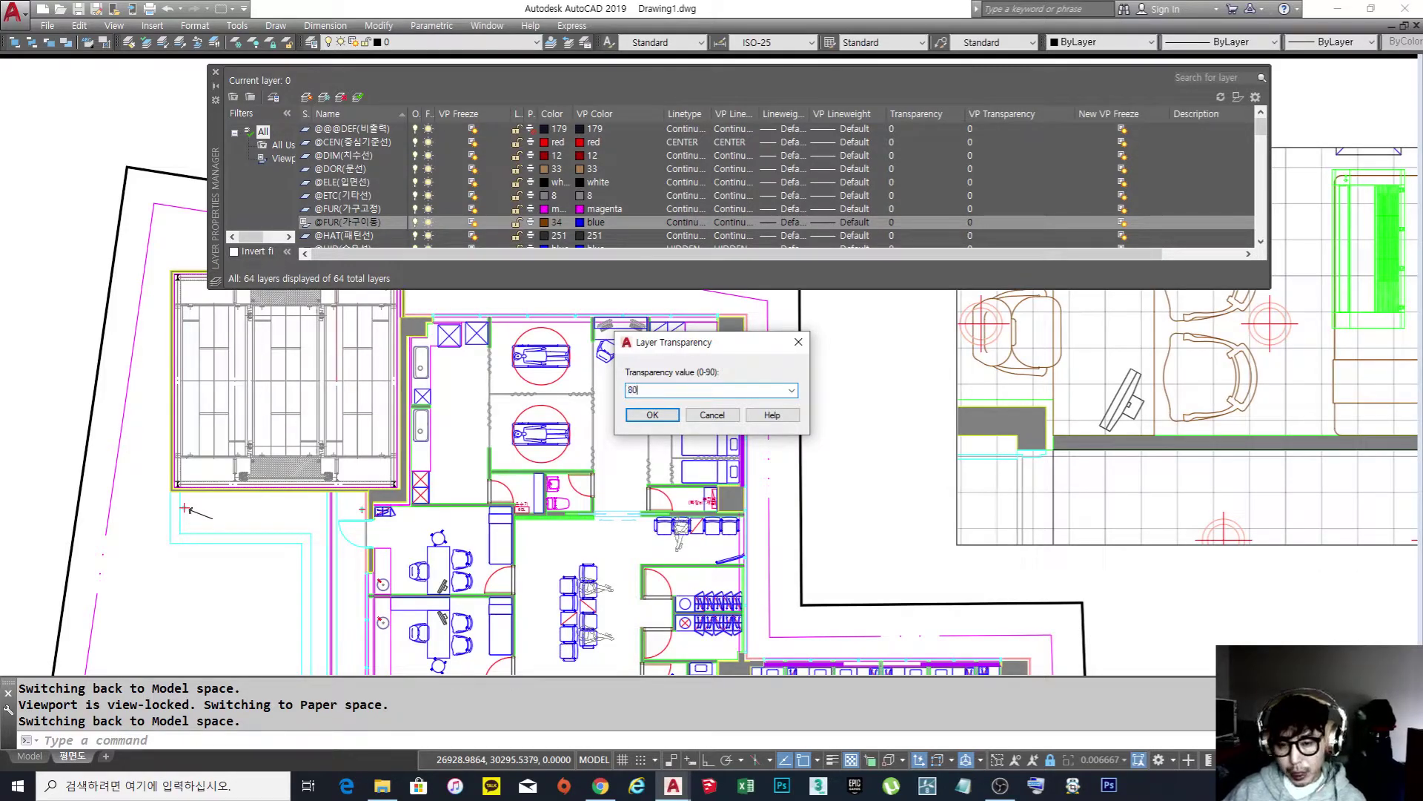
text(80)
click(652, 415)
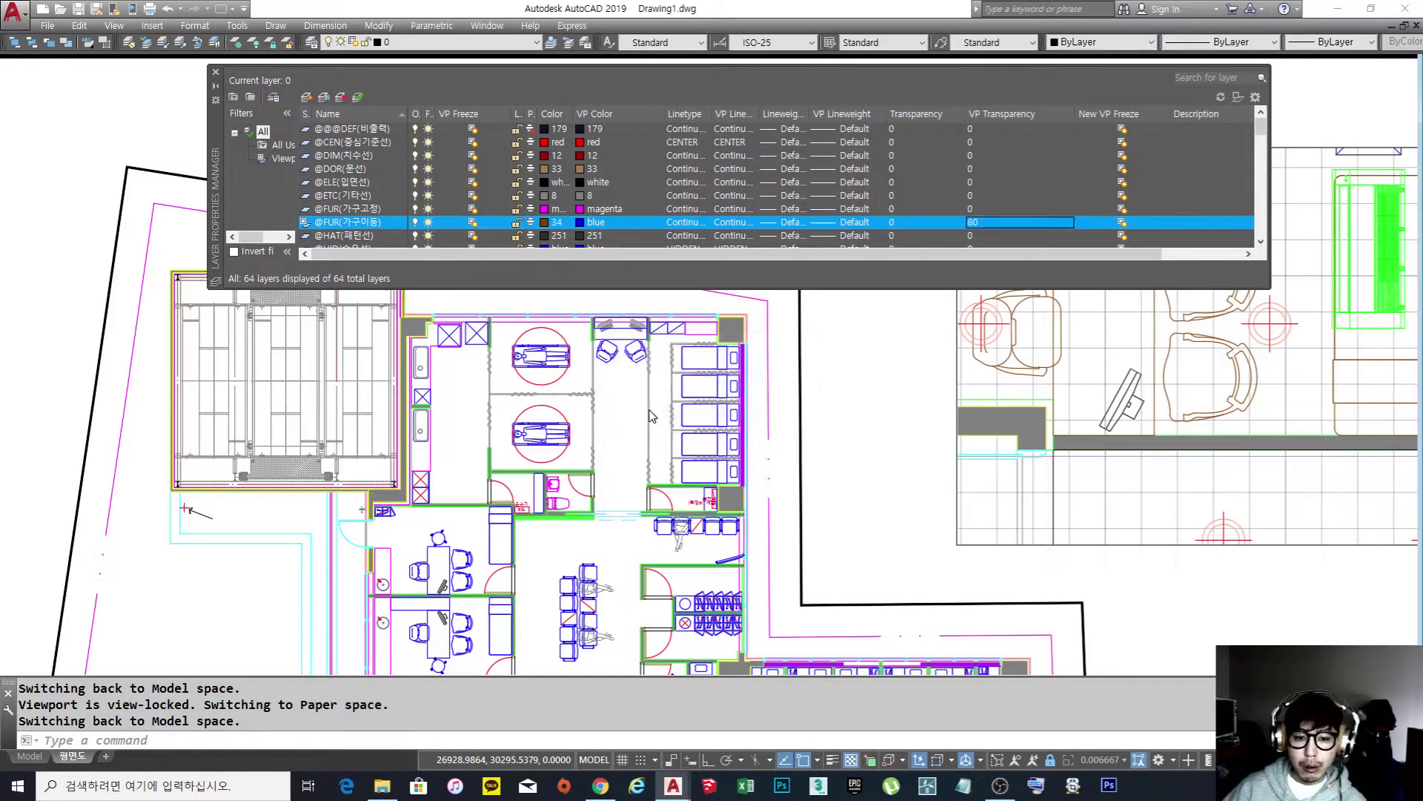
scroll(703, 479, down, 5)
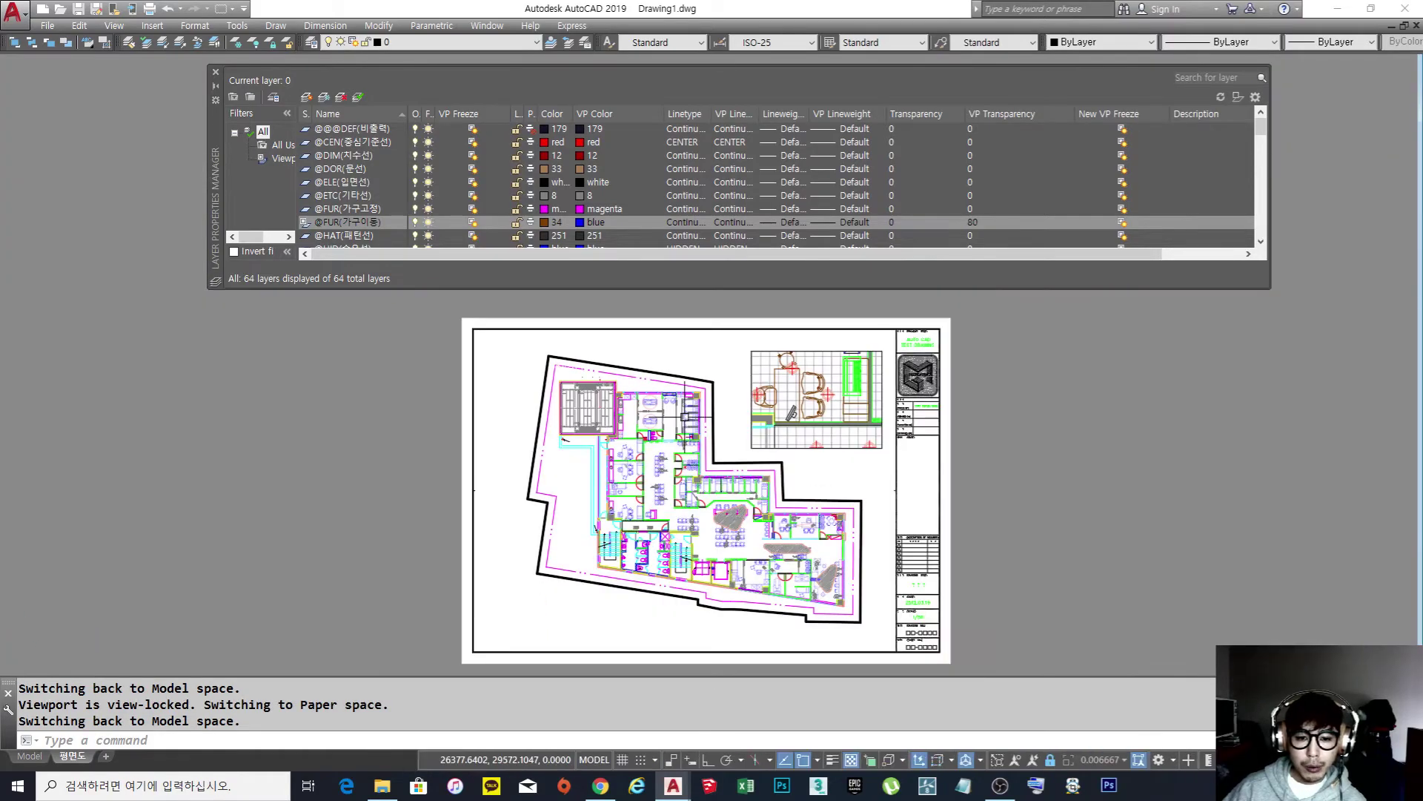
scroll(630, 489, up, 4)
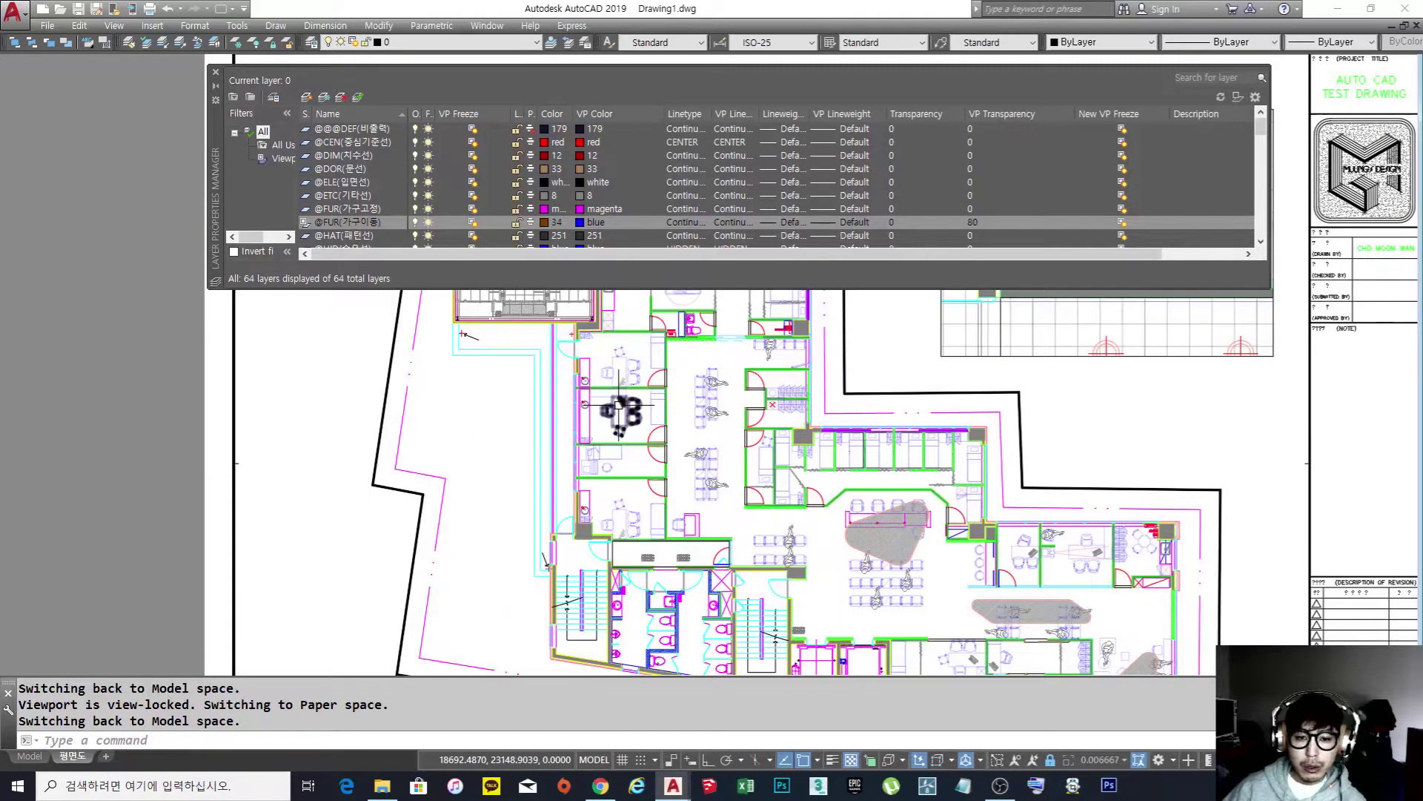
scroll(621, 404, down, 1)
scroll(645, 408, up, 1)
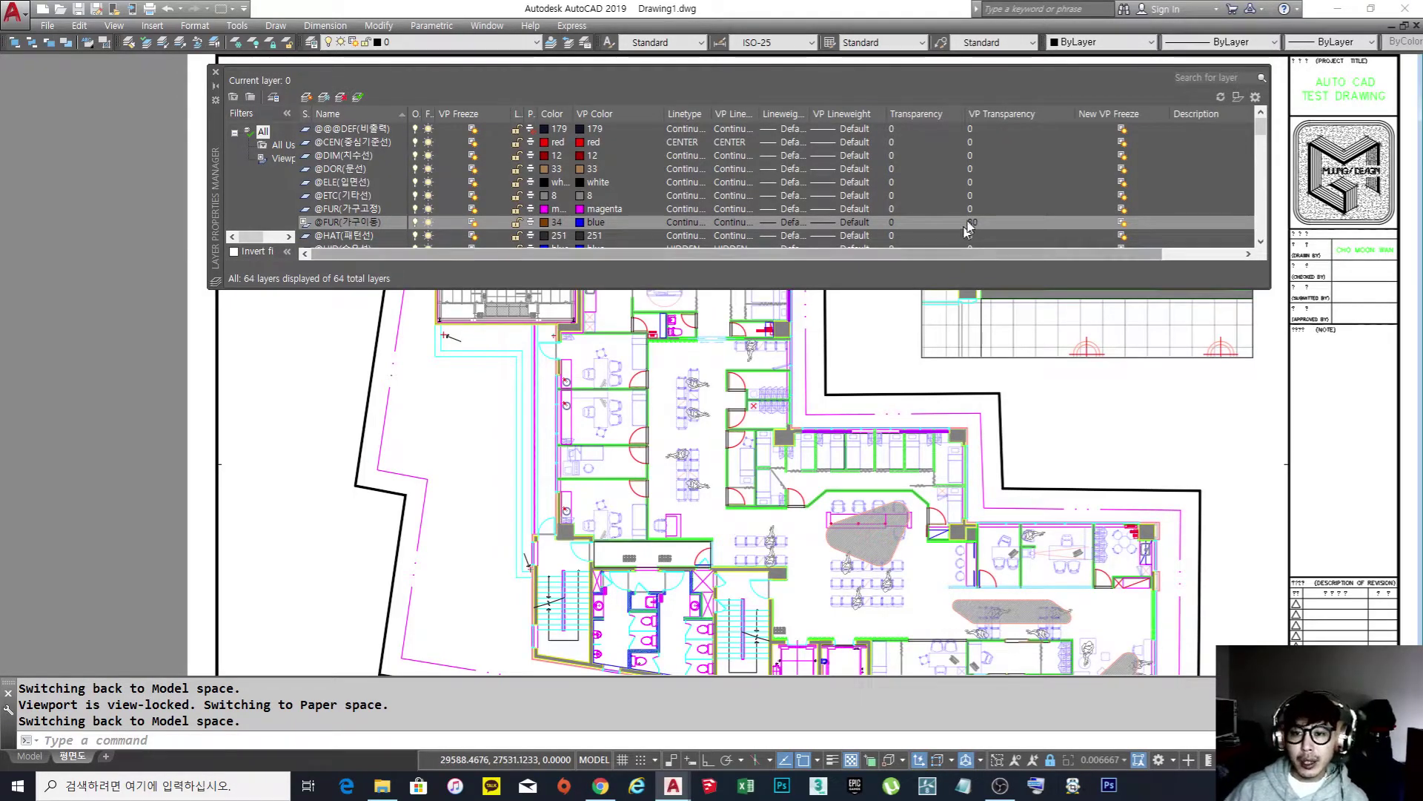
Bring the New VP Freeze column into view and return to paper space with both viewports visible.
drag(976, 255, 1083, 251)
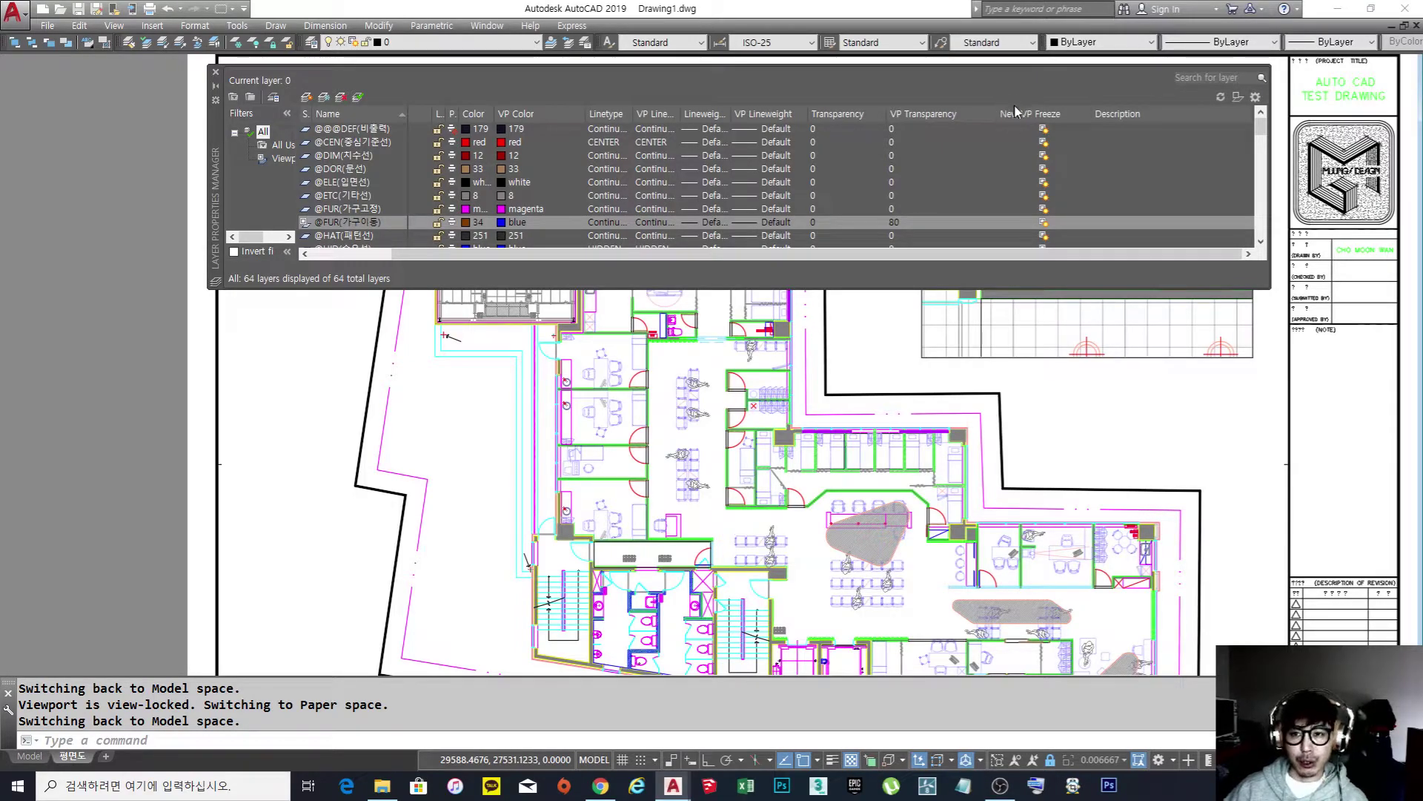
double_click(1058, 398)
scroll(1060, 377, down, 6)
middle_drag(1062, 372, 925, 443)
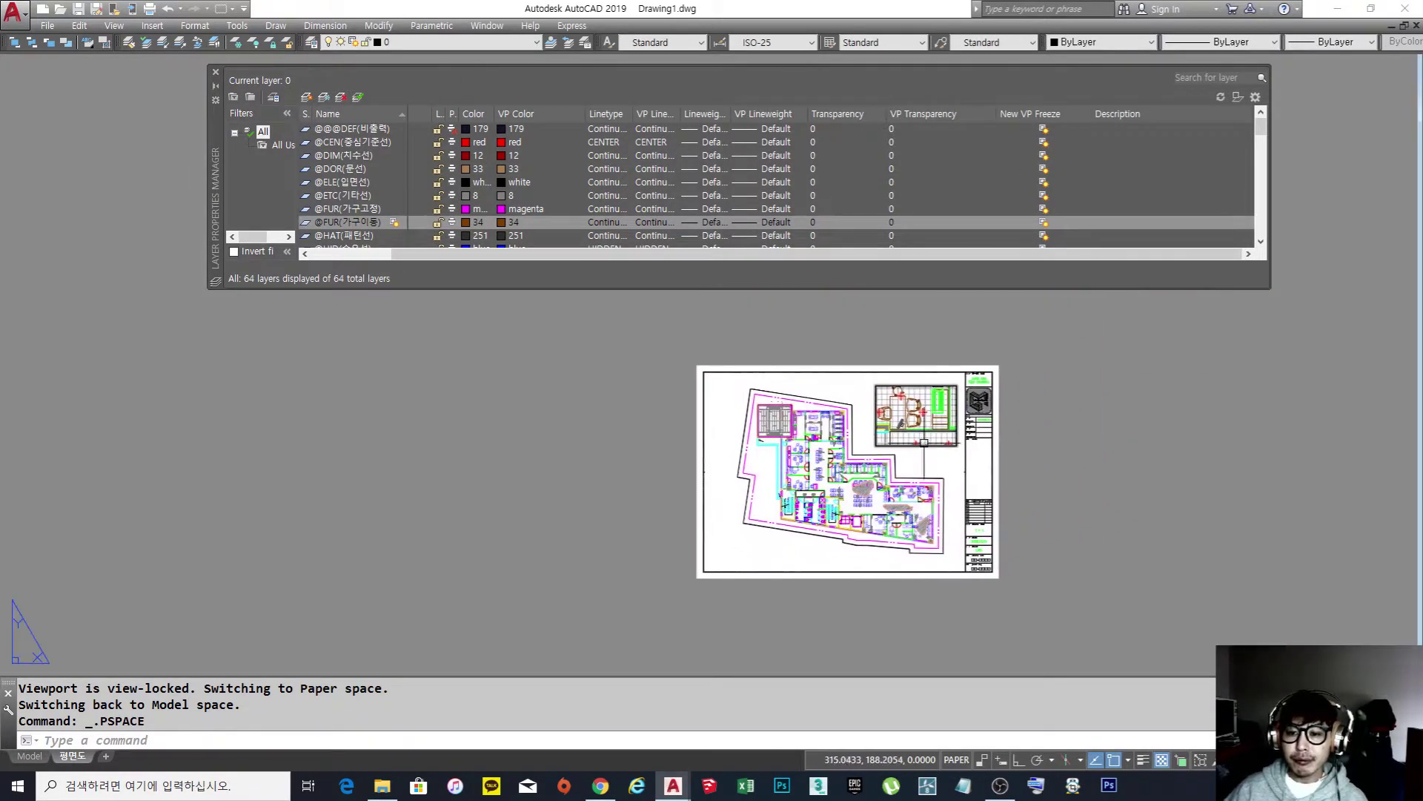
scroll(898, 404, up, 6)
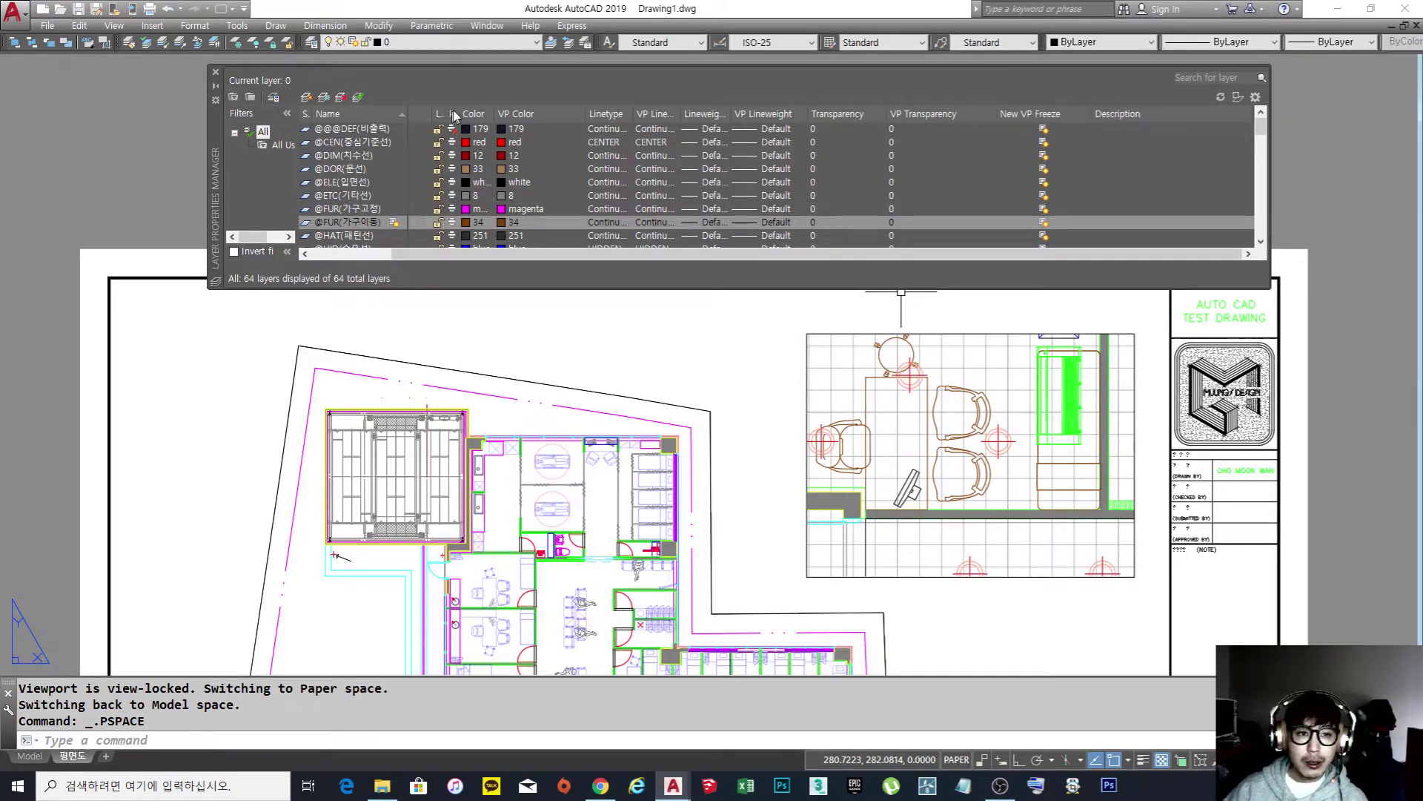
Widen the layer manager and its columns so the Lock, Plot, VP Freeze and New VP Freeze headings are readable.
drag(455, 113, 422, 113)
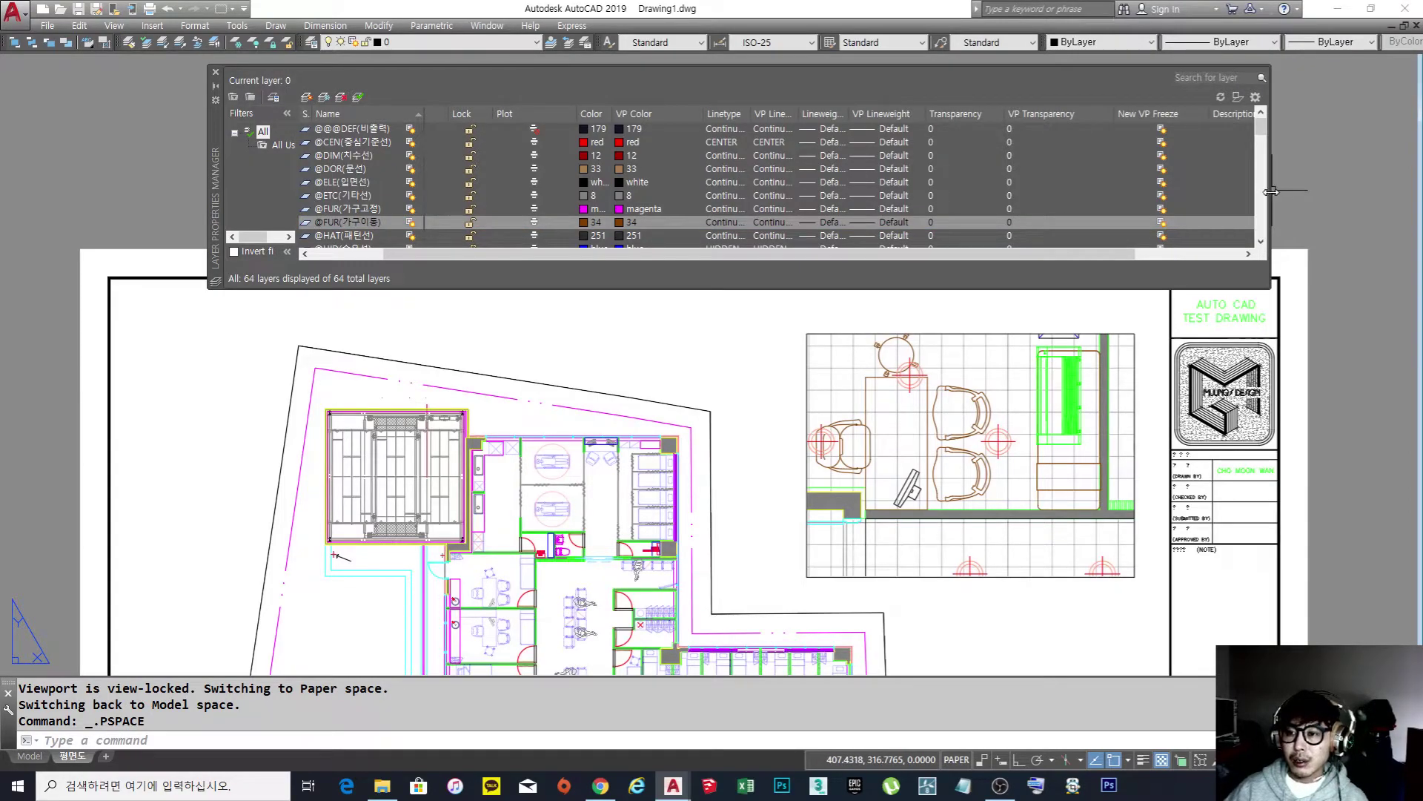
drag(1270, 191, 1369, 192)
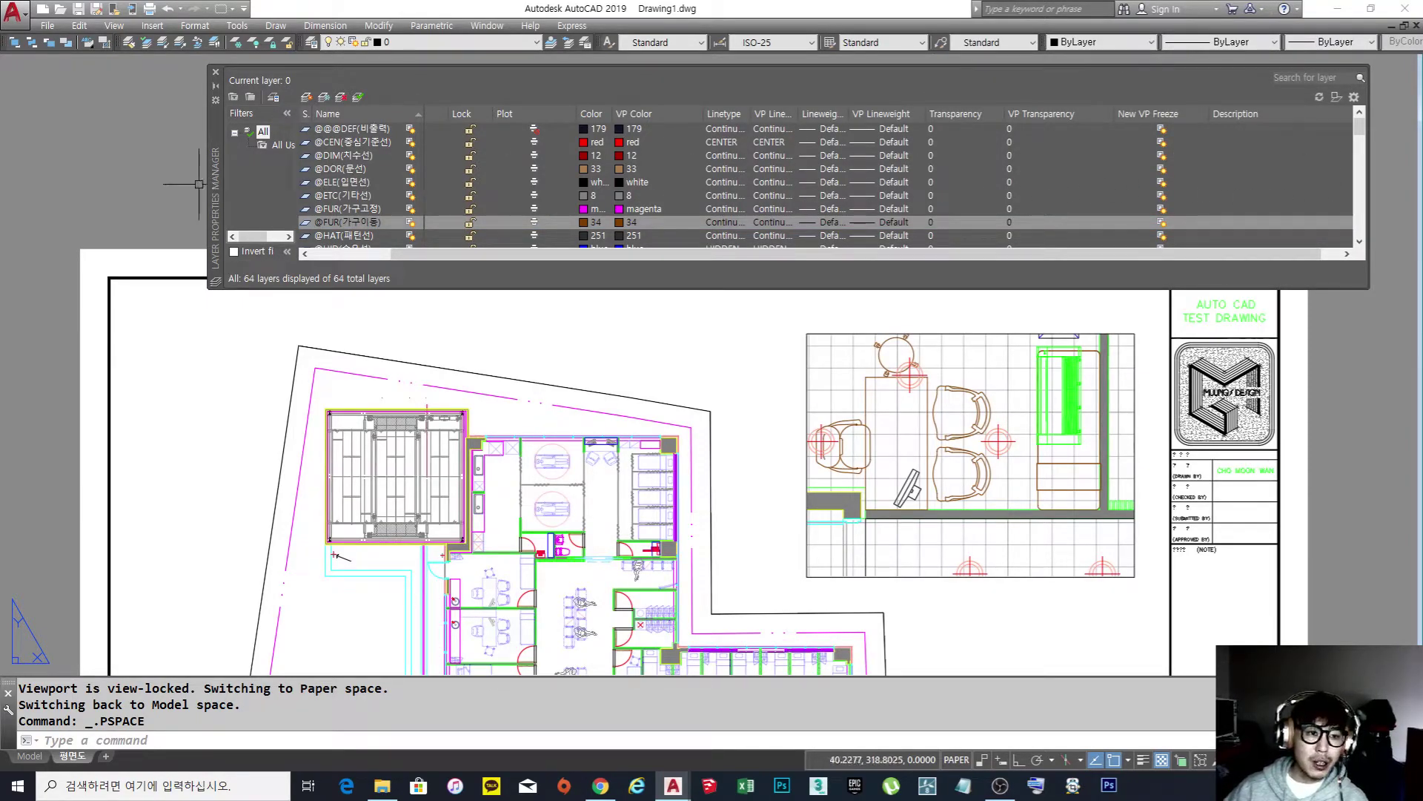
drag(407, 258, 326, 255)
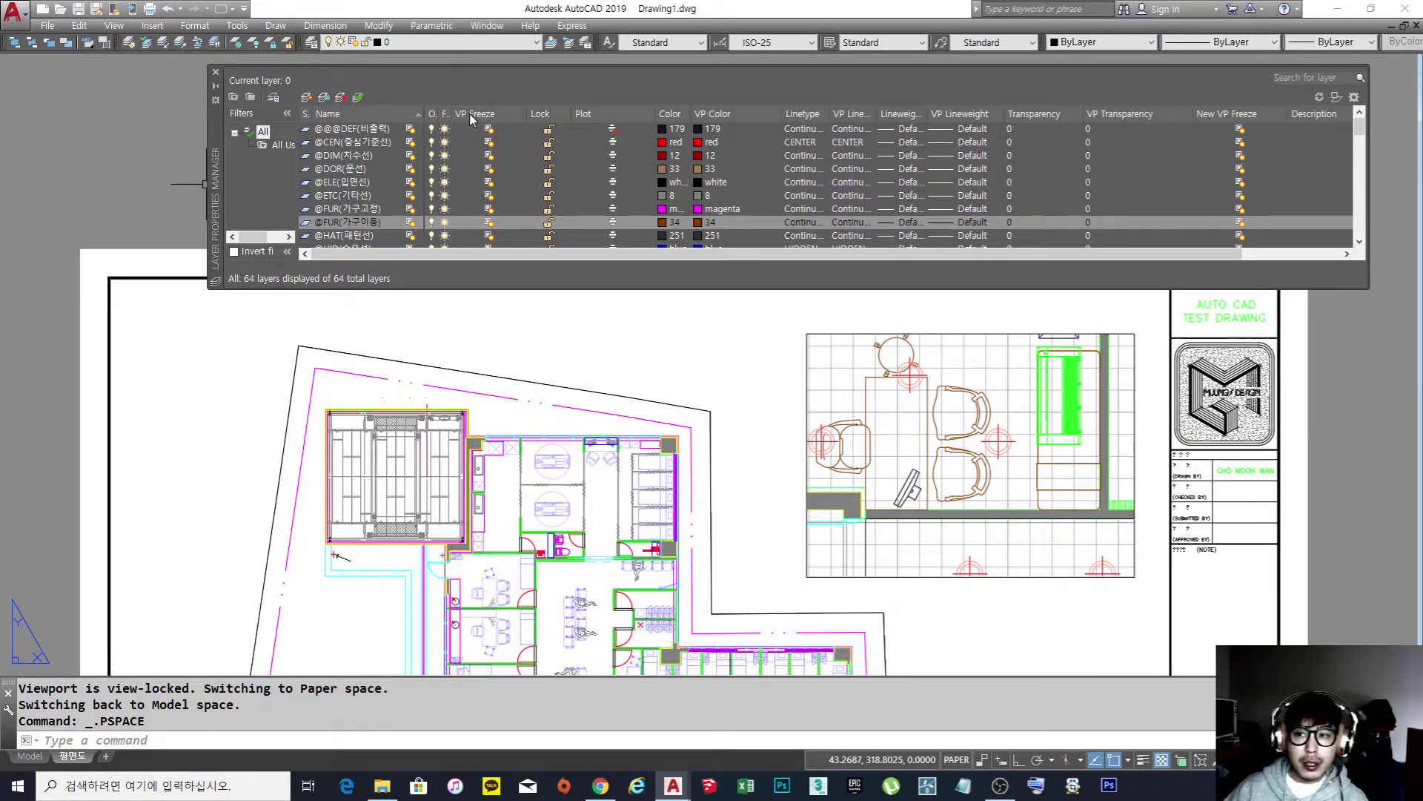
drag(702, 256, 801, 255)
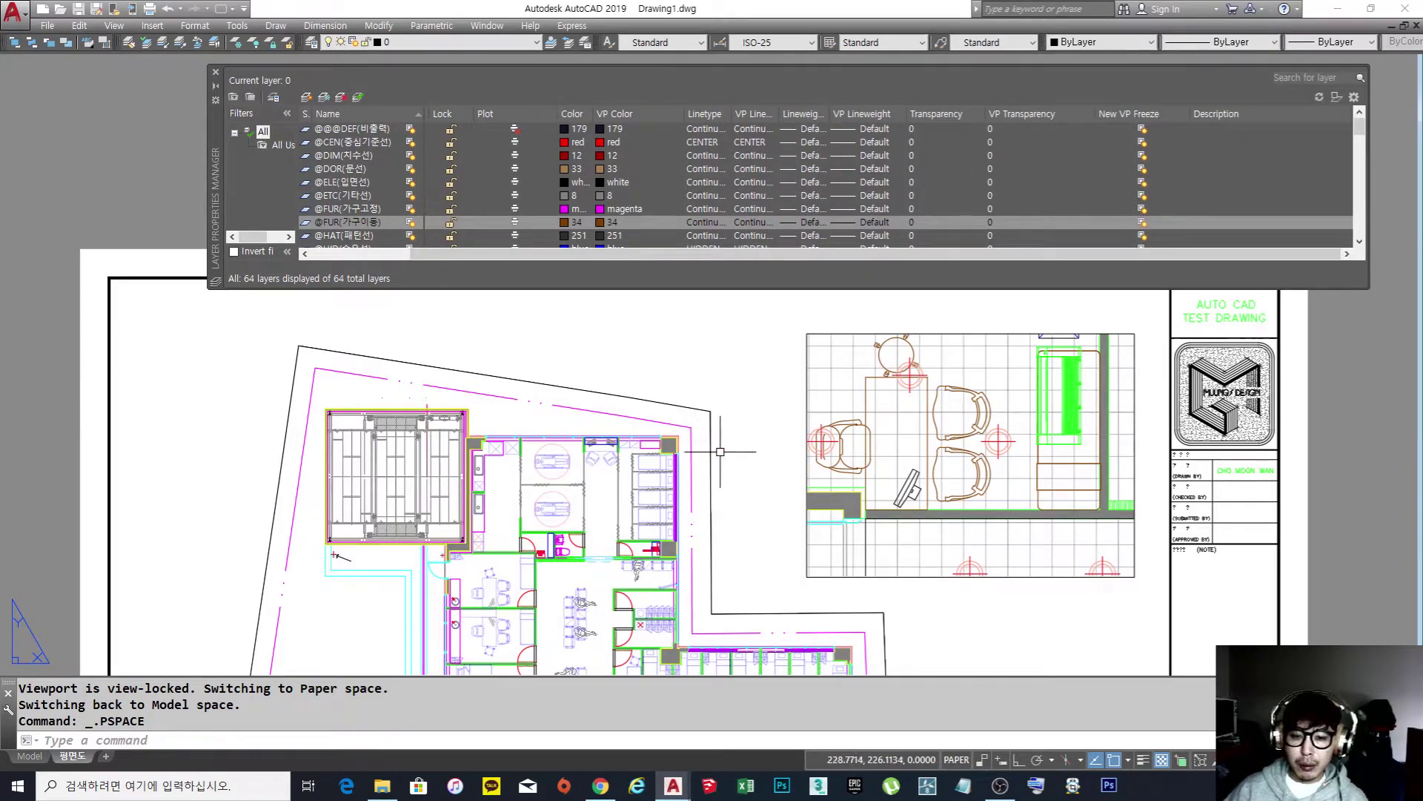
Erase the small detail viewport above the main floor plan in the 평면도 layout.
scroll(758, 406, down, 4)
scroll(906, 457, up, 4)
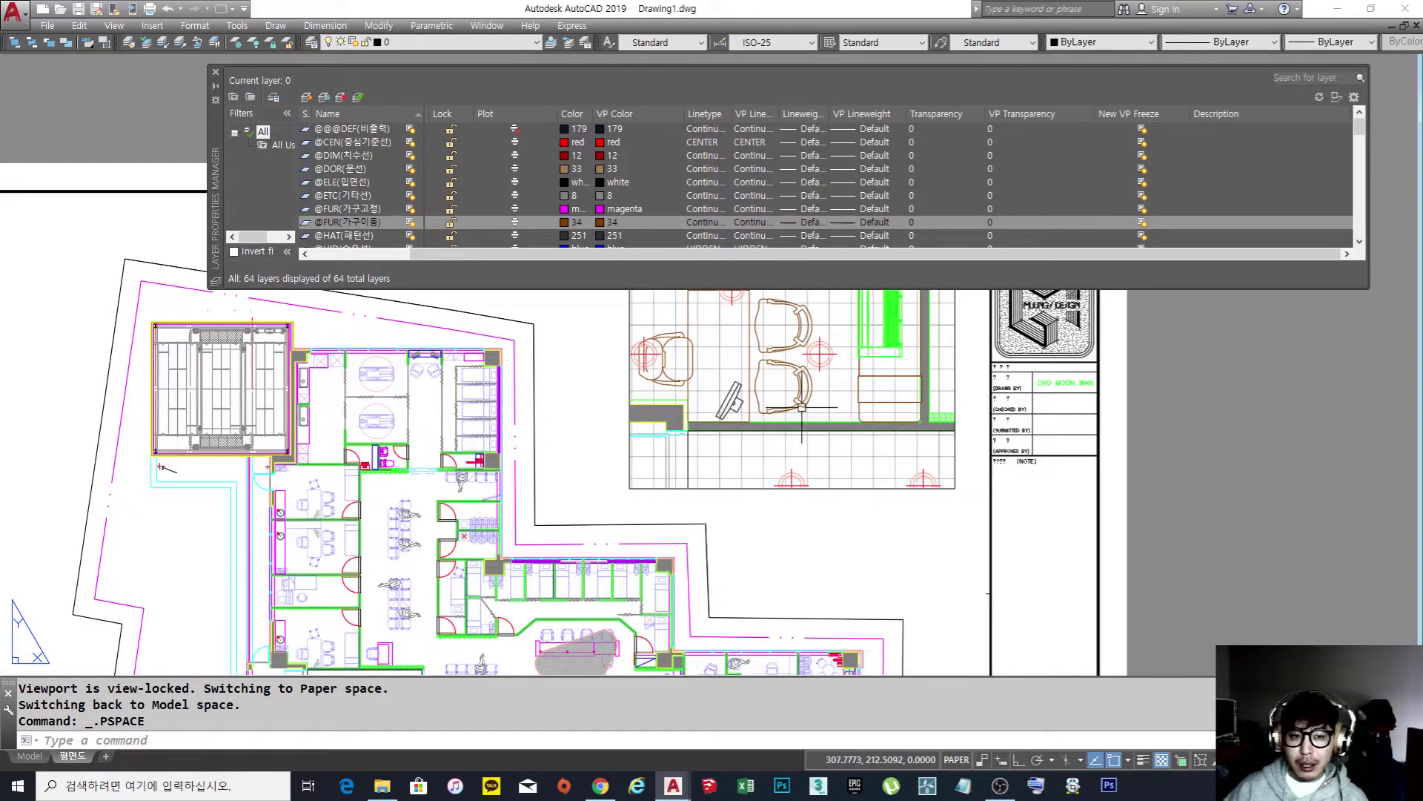
middle_drag(776, 529, 737, 473)
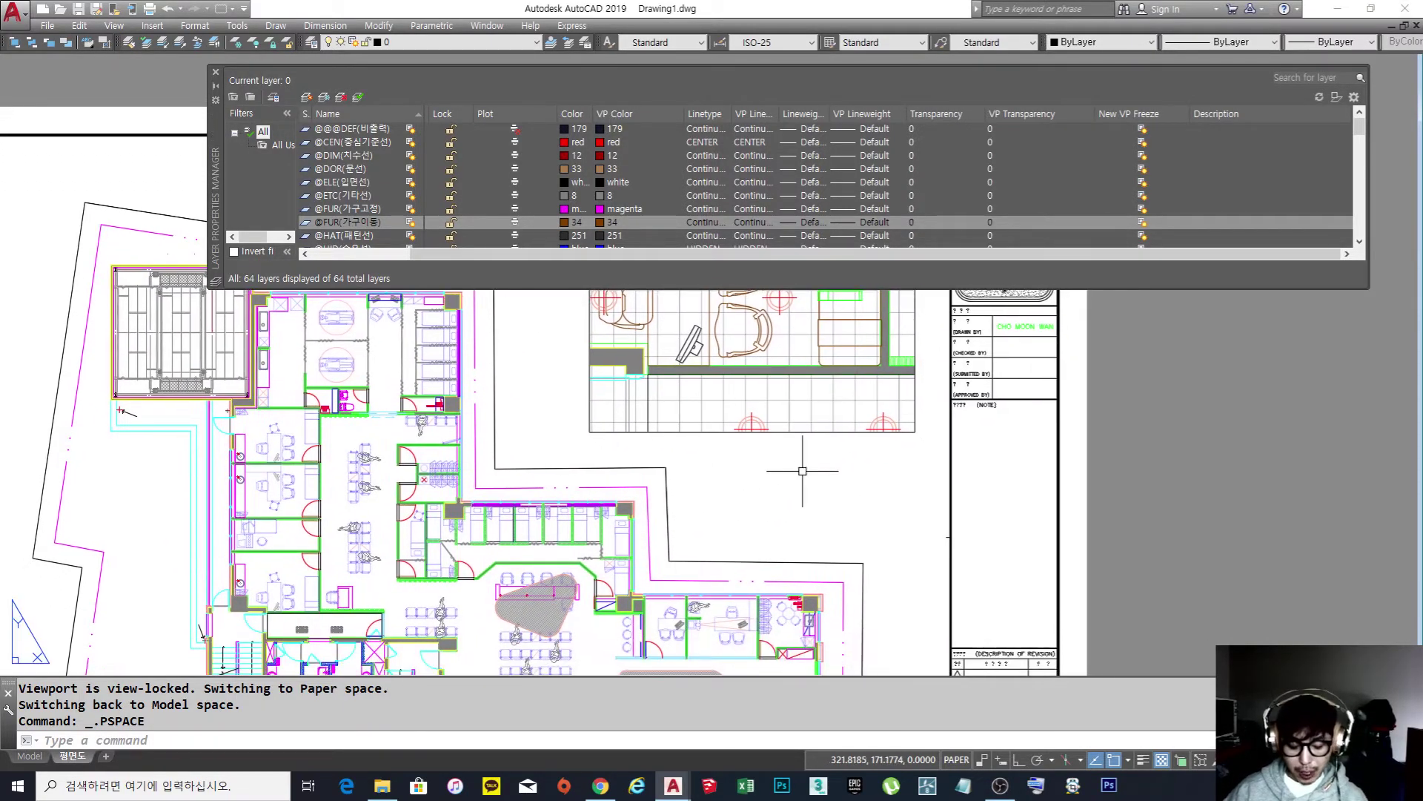
text(e)
key(space)
click(823, 470)
click(772, 361)
key(space)
Create a rectangular layout viewport in the empty area beside the title block and inspect the furniture shown in it.
middle_drag(773, 360, 788, 460)
text(Mv)
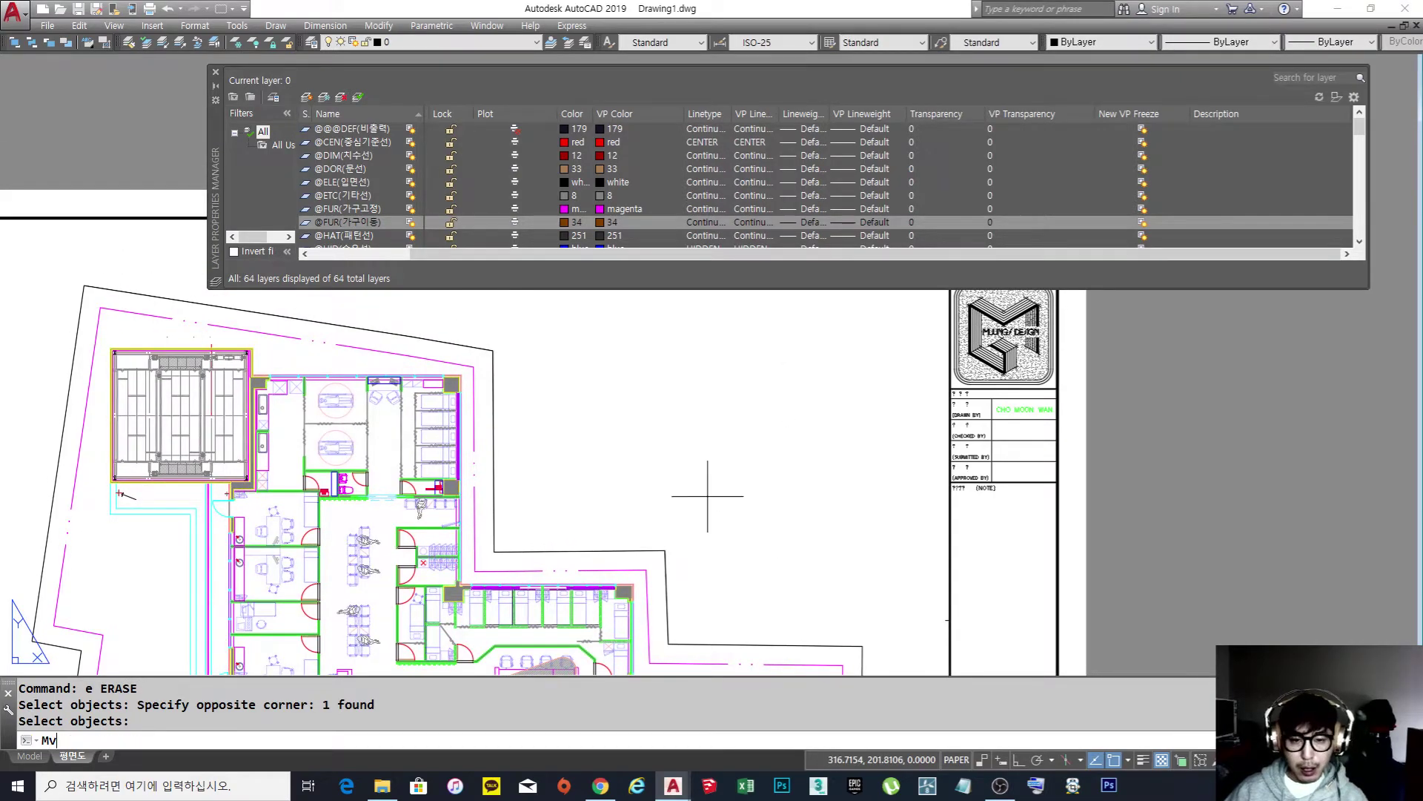
key(space)
click(594, 518)
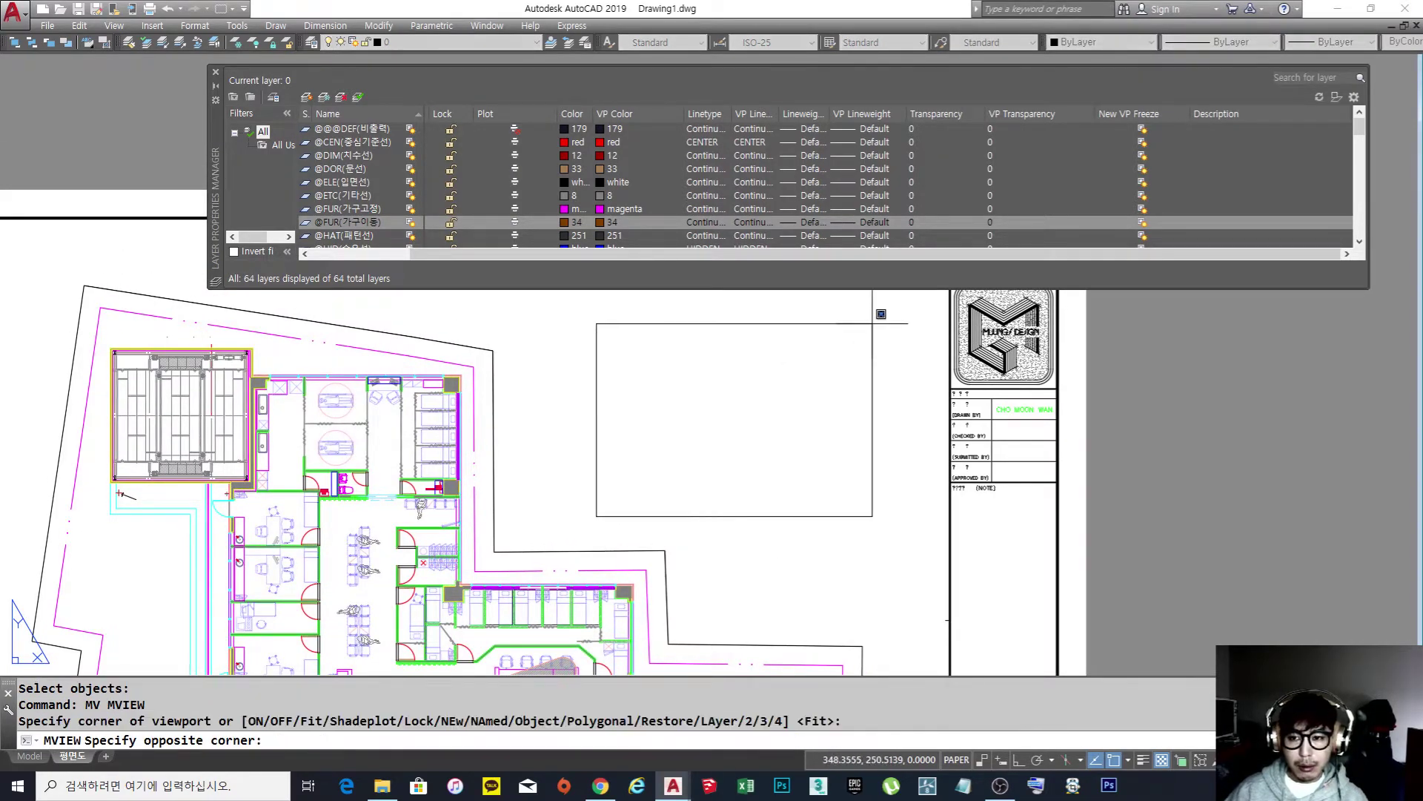
click(915, 296)
scroll(685, 421, up, 8)
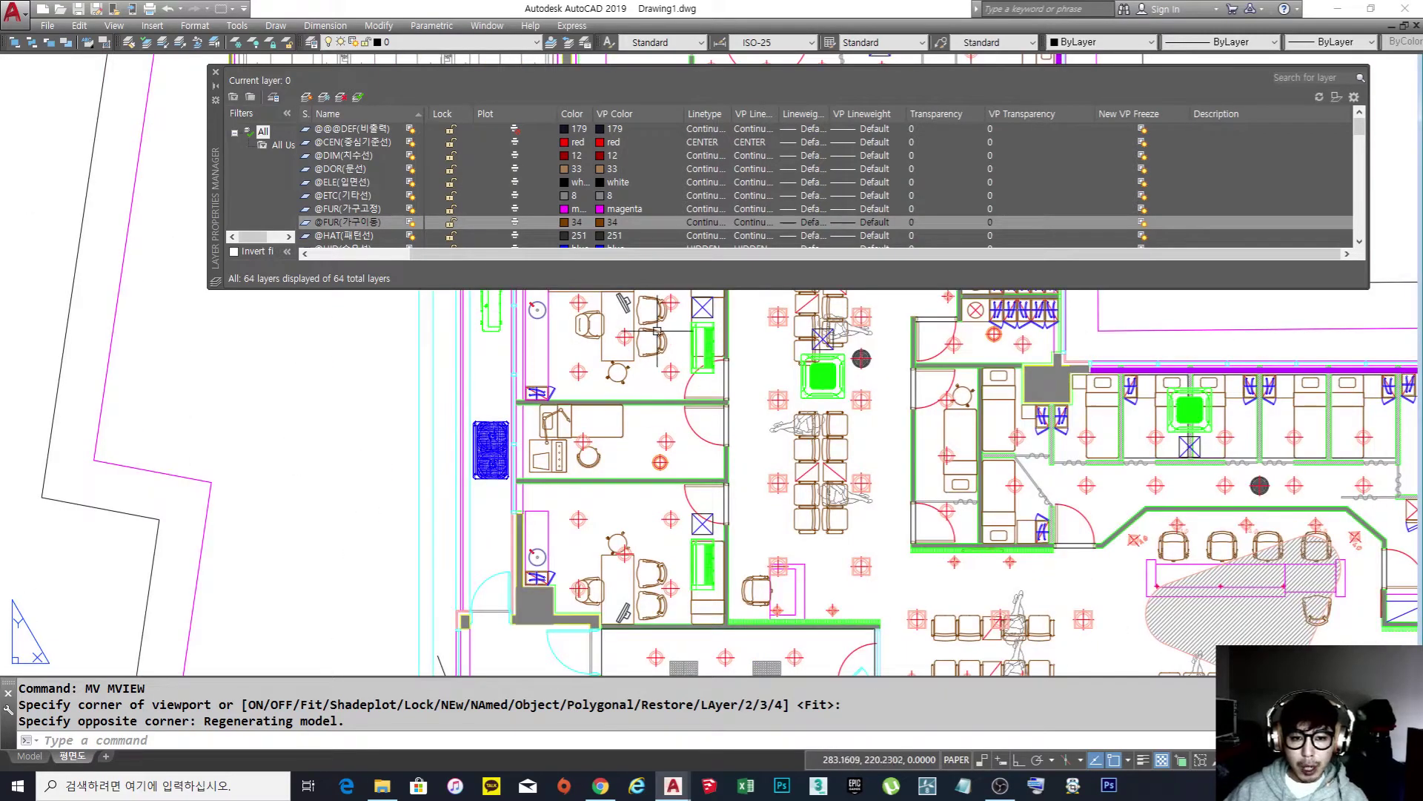
Erase the newly created viewport beside the title block.
scroll(684, 421, down, 8)
text(e)
key(space)
click(963, 650)
click(923, 574)
key(space)
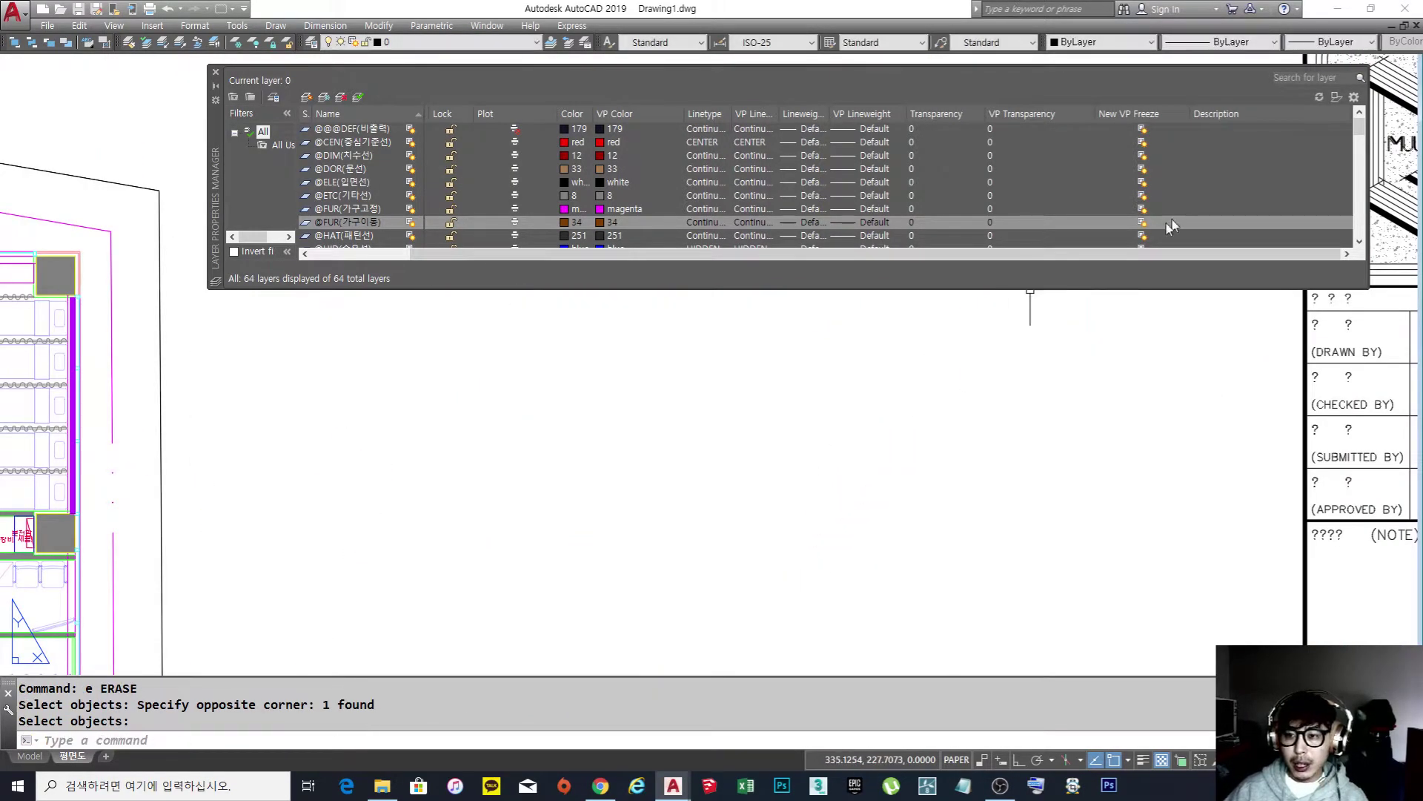
click(1143, 224)
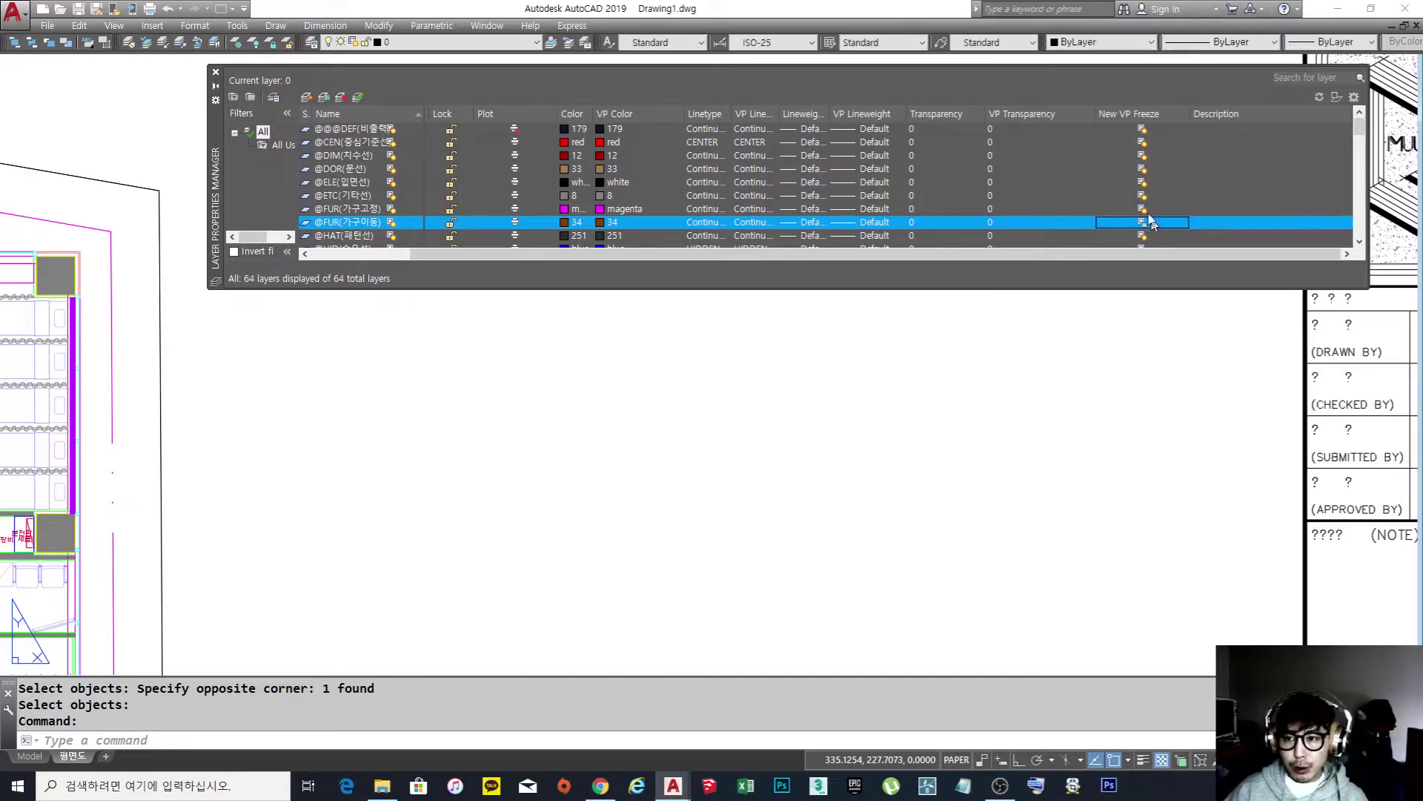
click(1145, 224)
scroll(817, 470, down, 3)
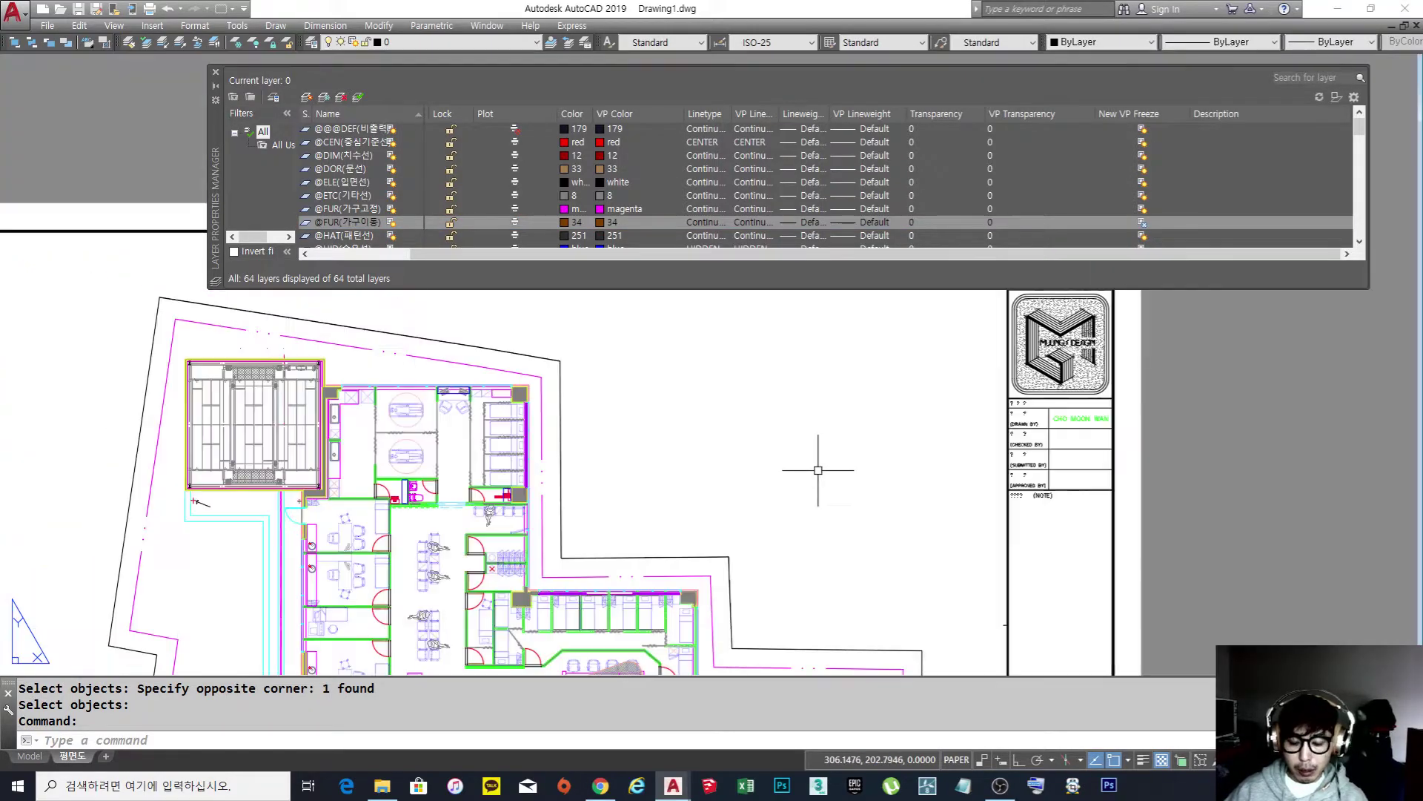
Create another rectangular viewport between the floor plan and the title block and check whether it displays the movable furniture.
text(mv)
key(Return)
click(667, 517)
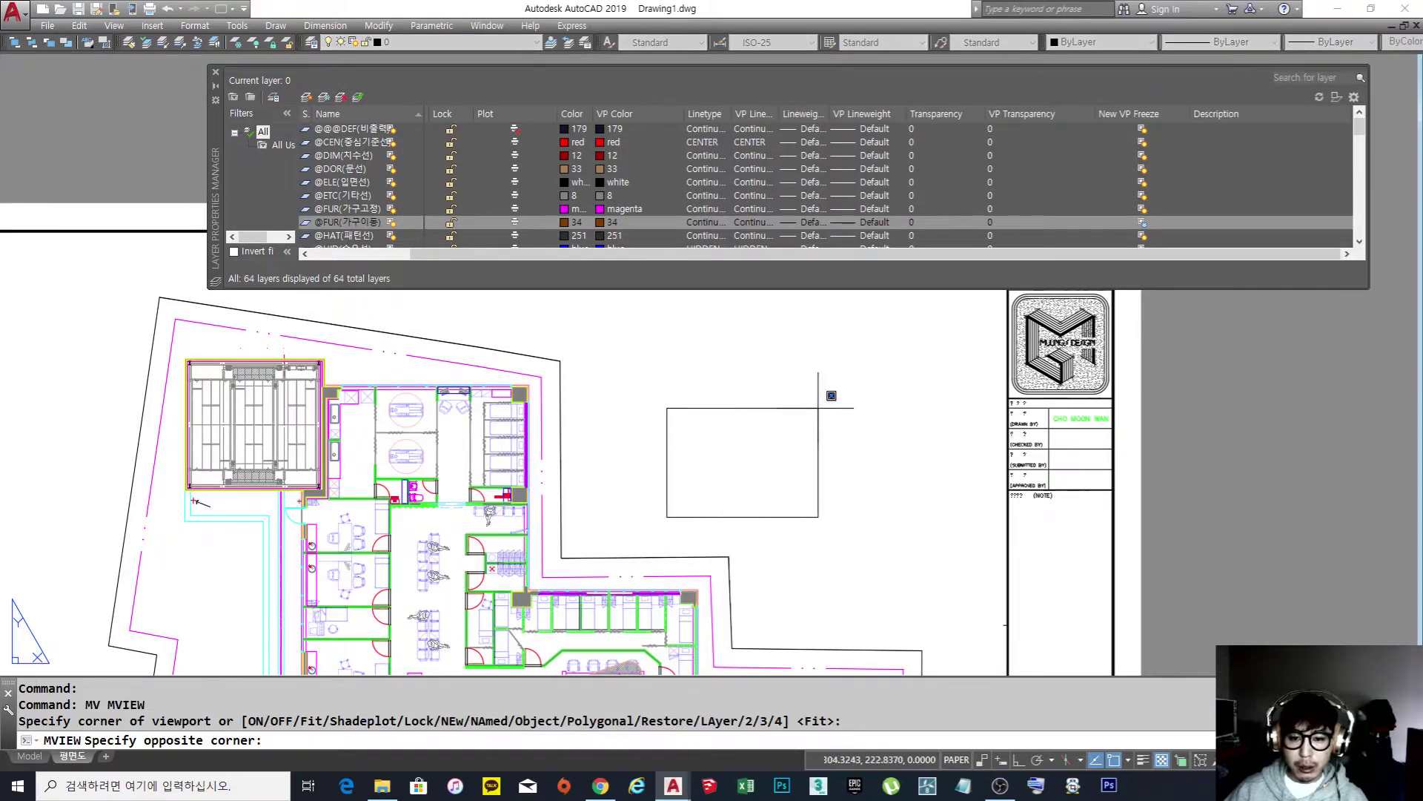
click(922, 312)
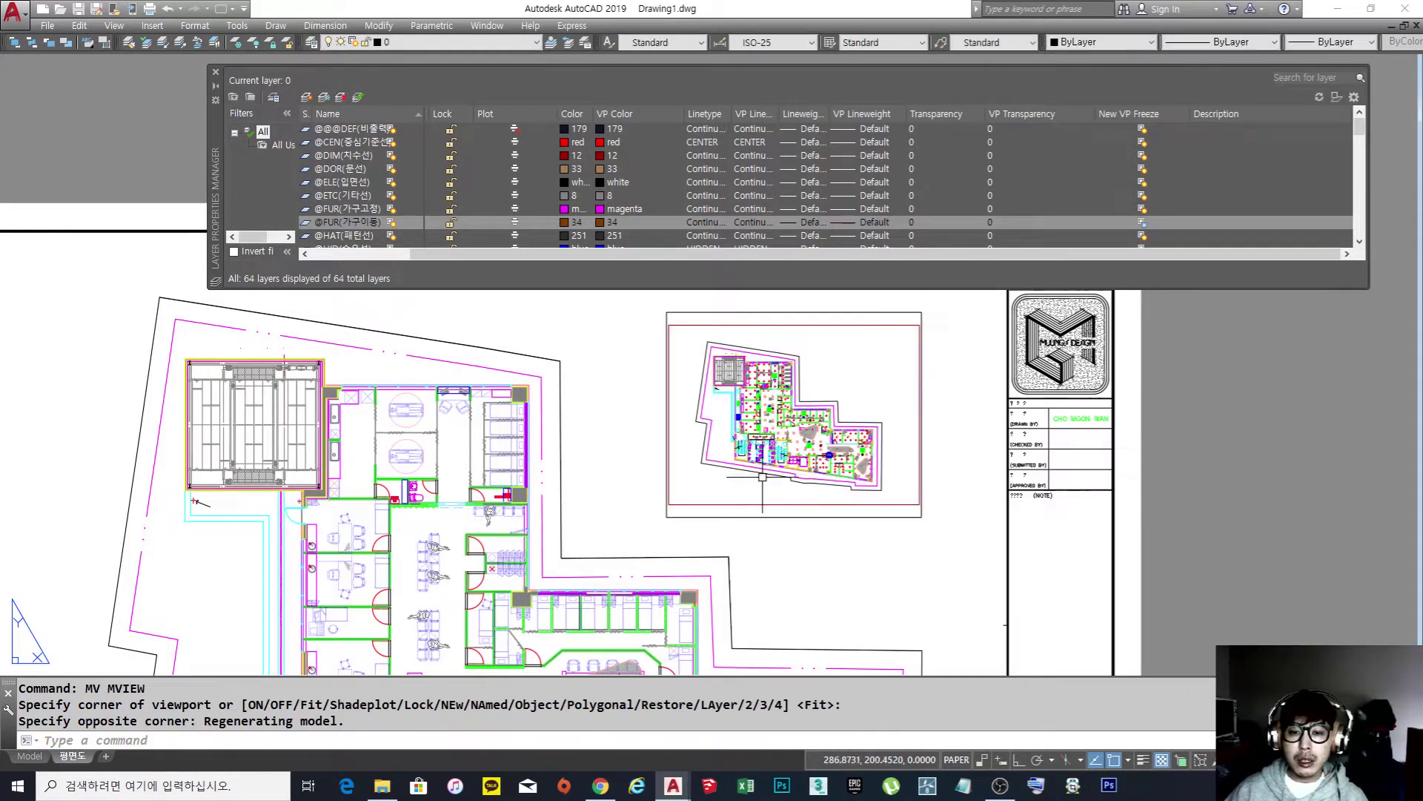
scroll(777, 420, up, 8)
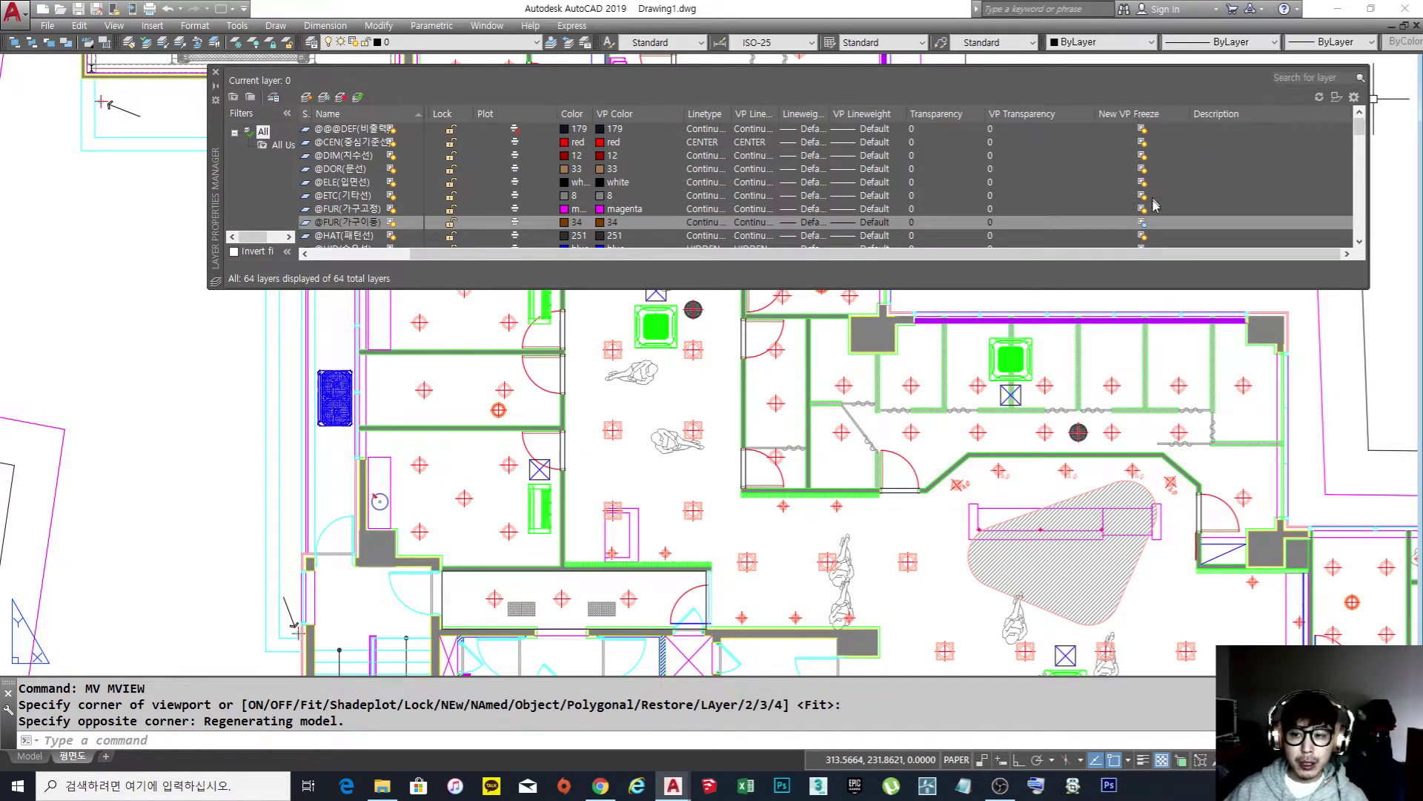
scroll(949, 432, down, 7)
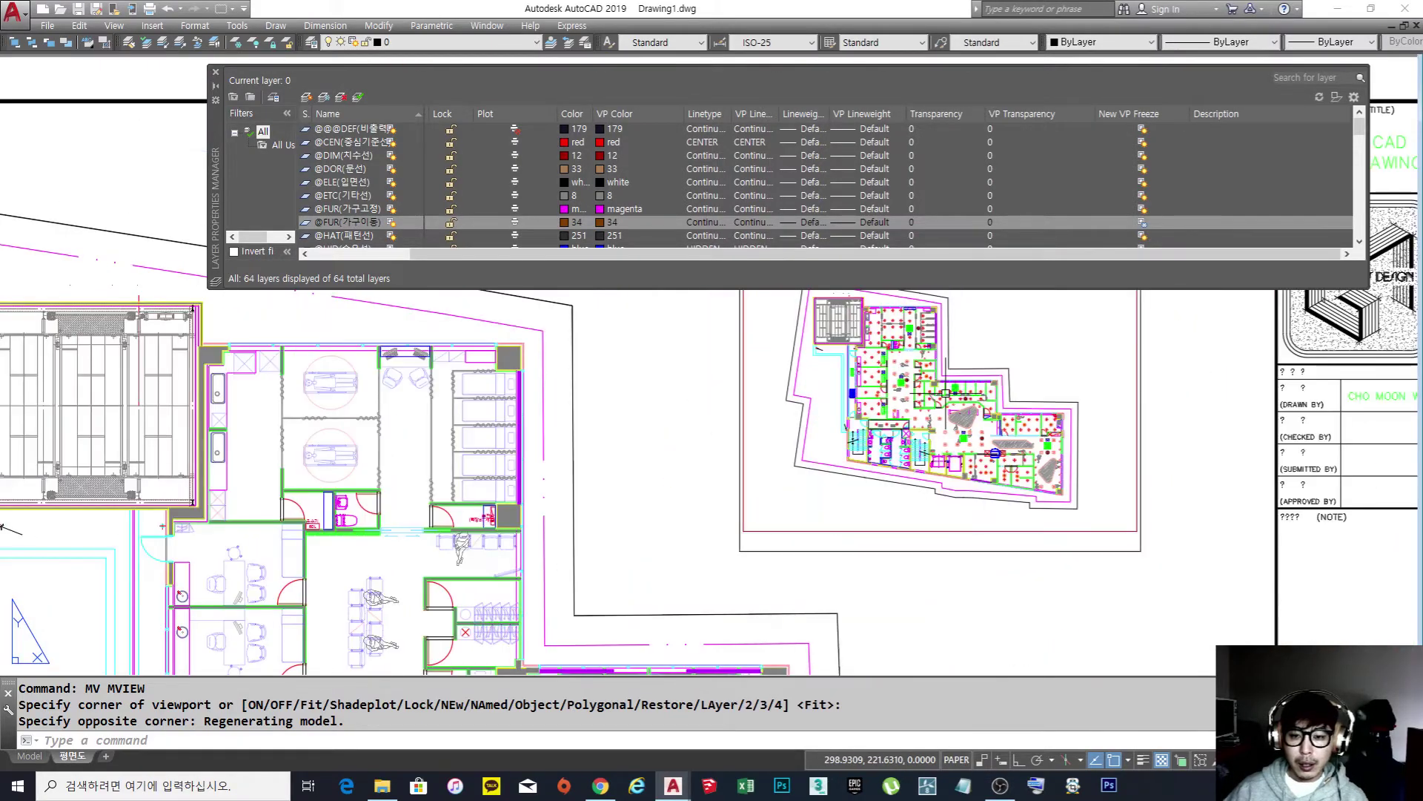
scroll(949, 432, up, 2)
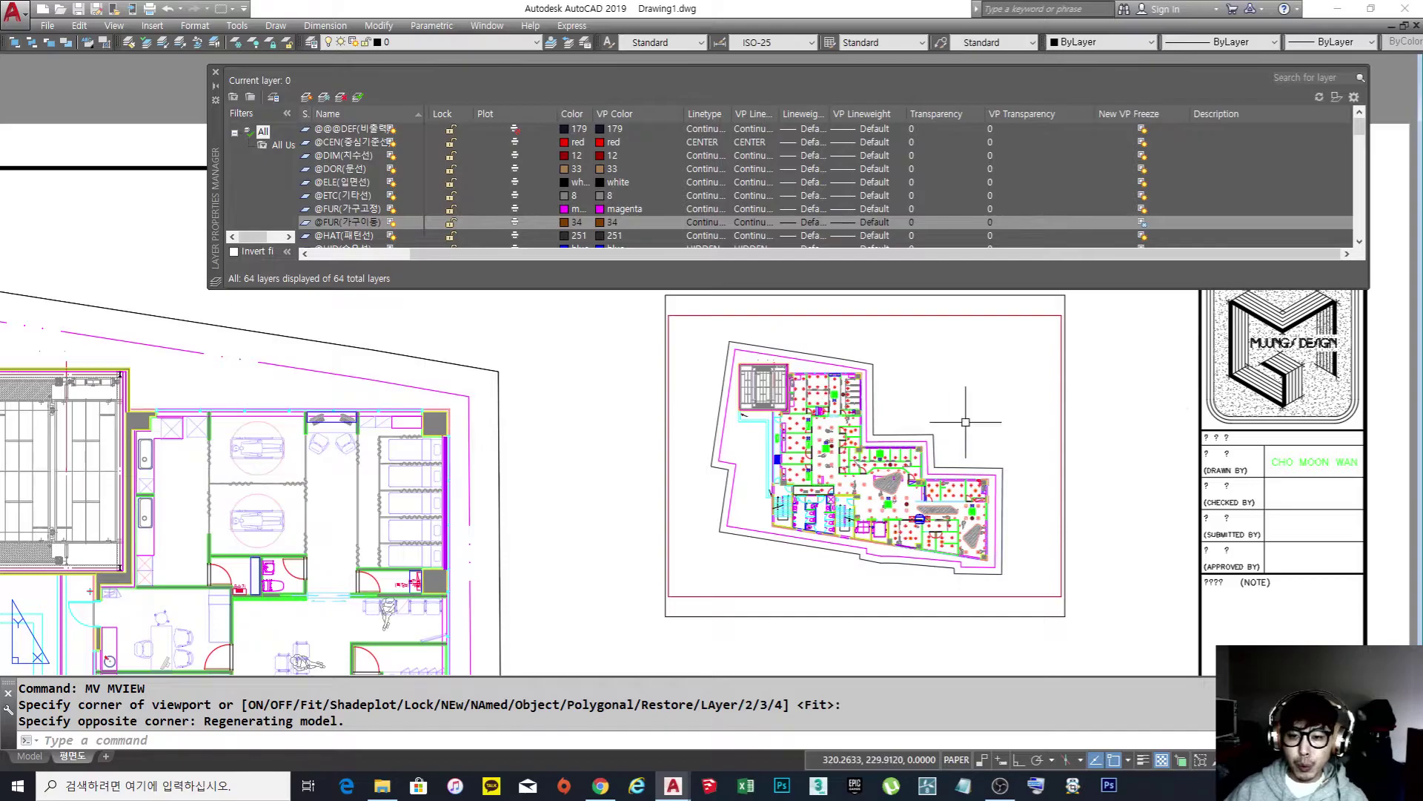
double_click(966, 422)
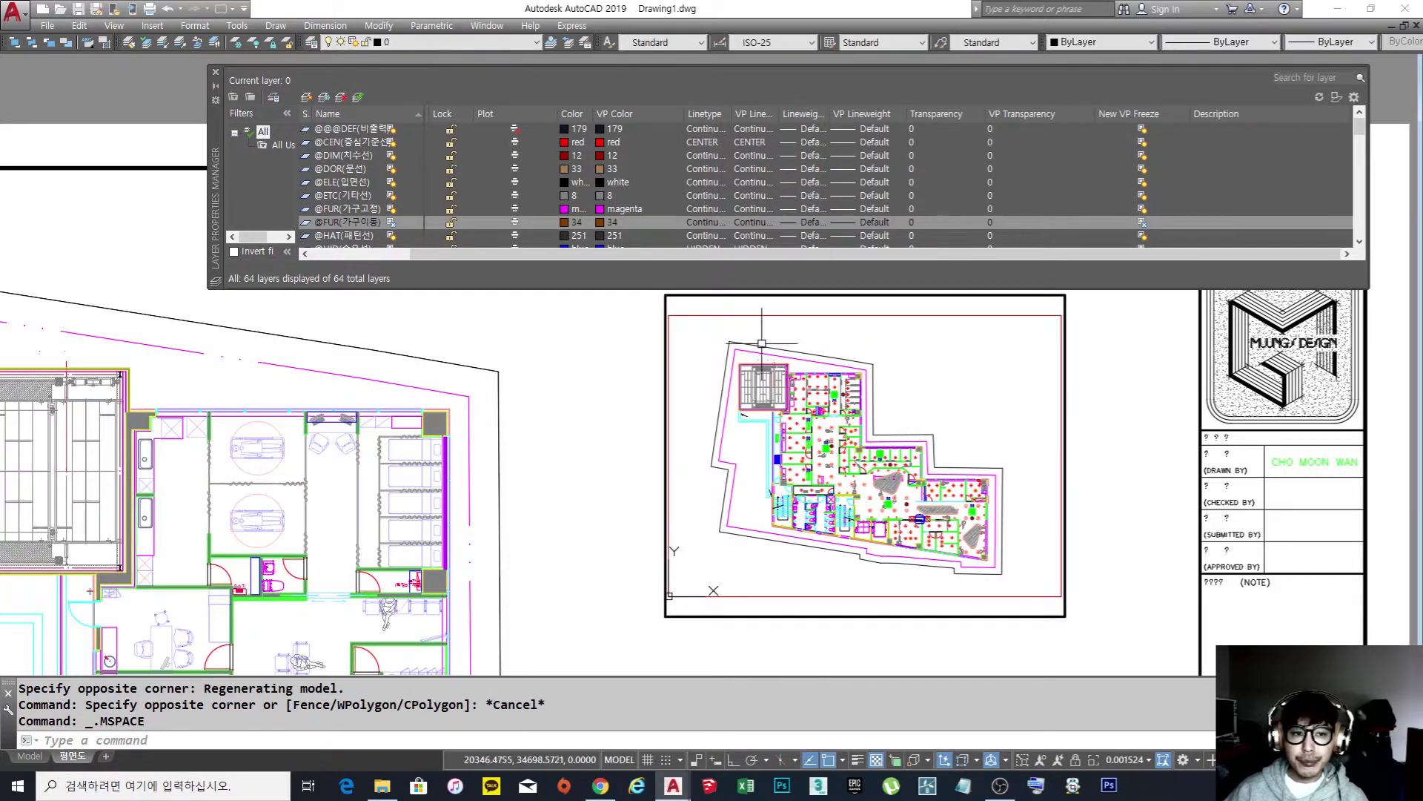
click(392, 224)
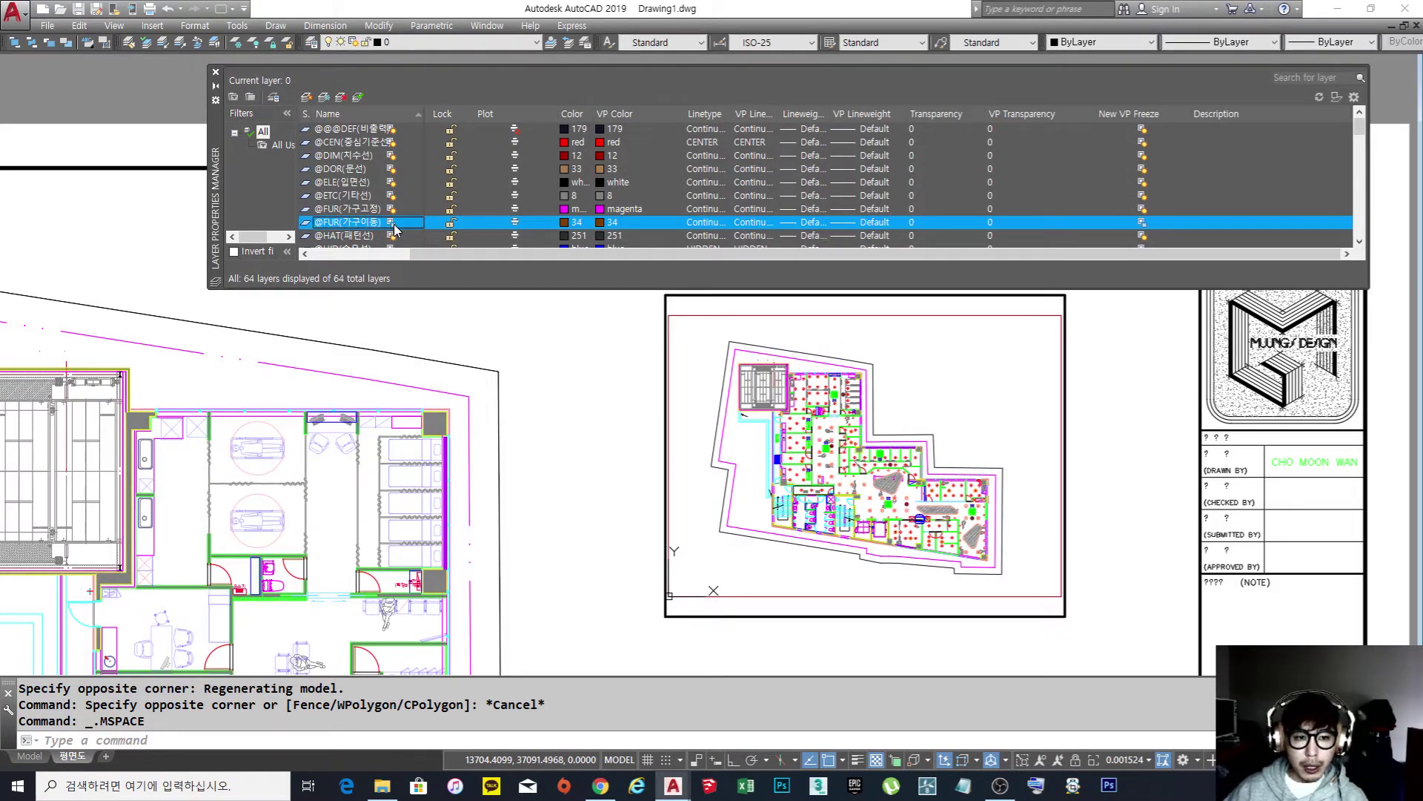
click(393, 228)
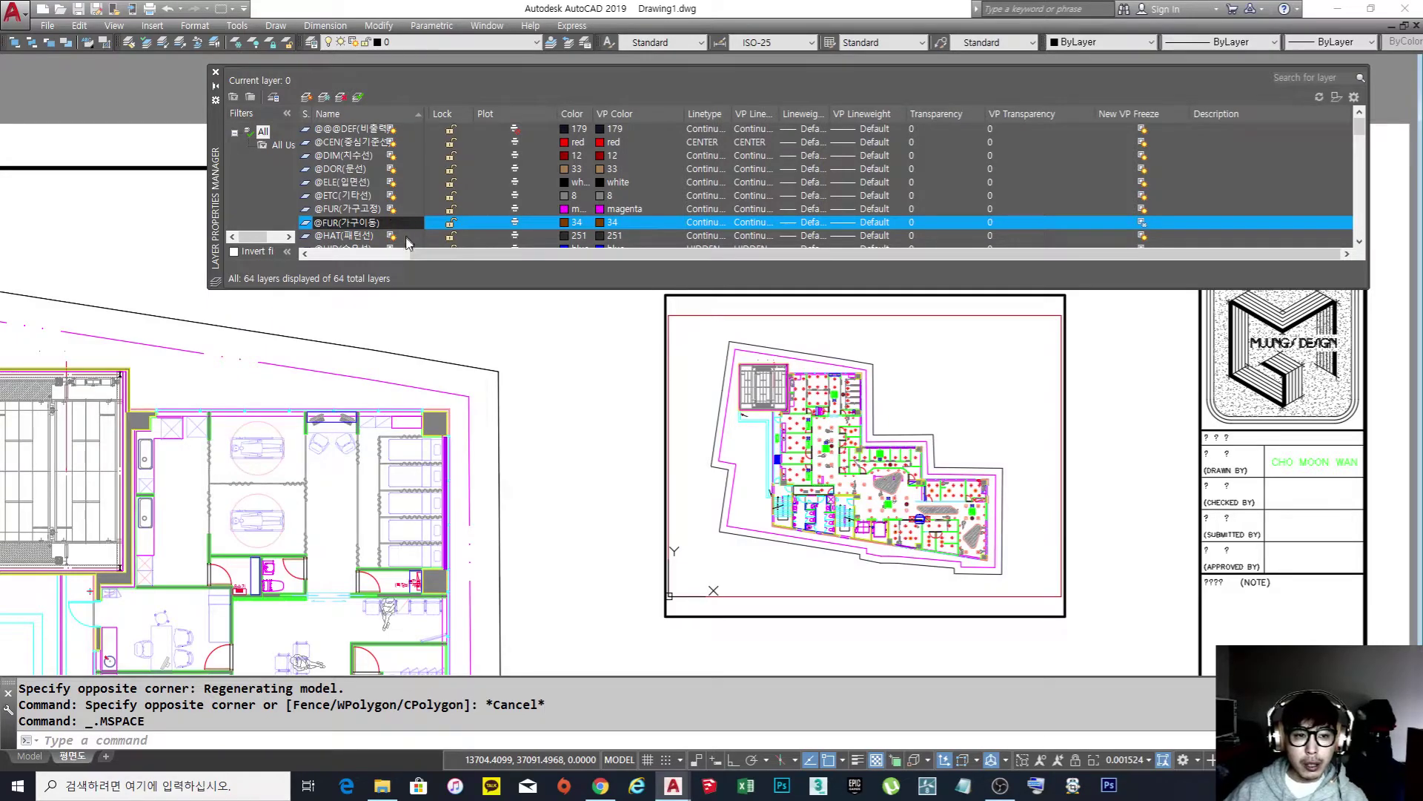
drag(522, 256, 362, 256)
click(486, 224)
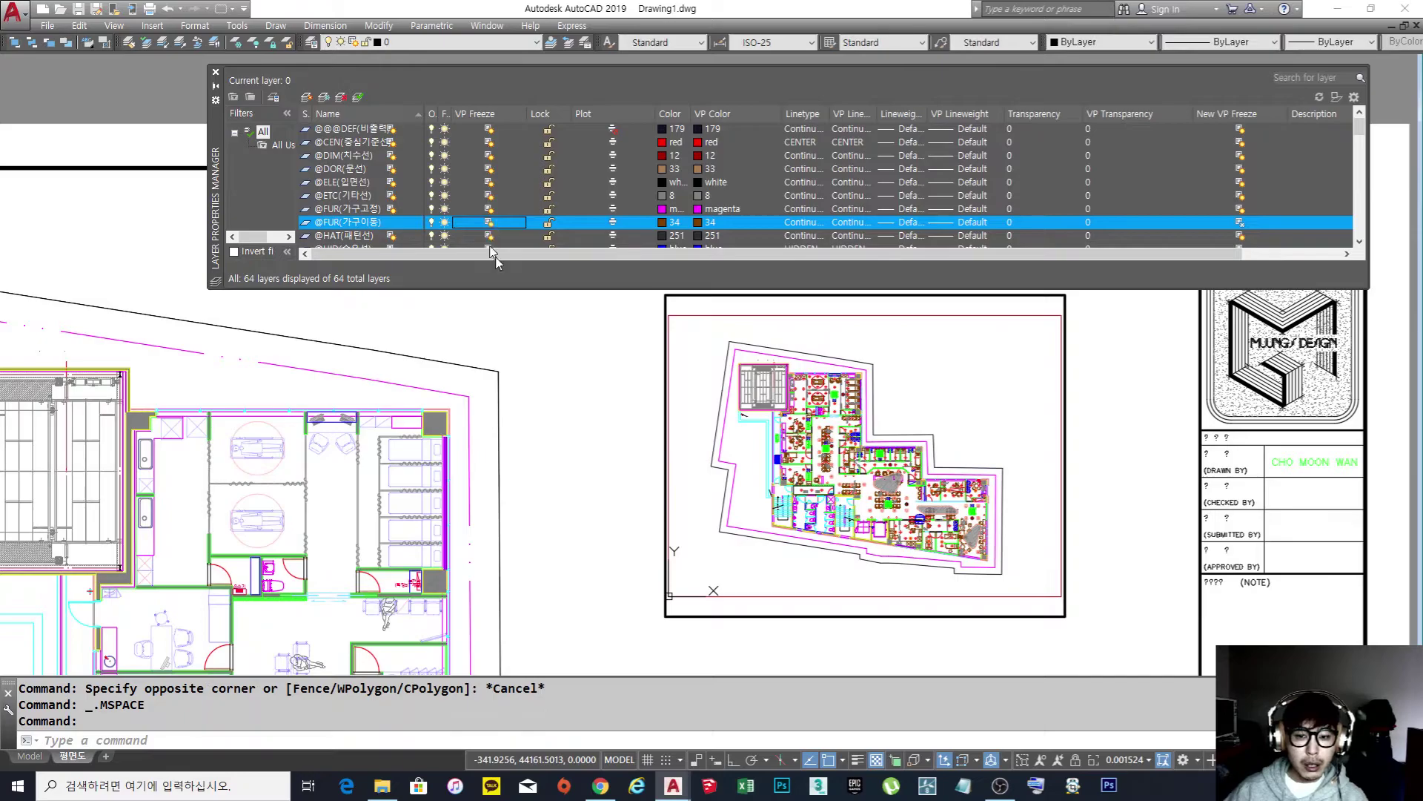
double_click(651, 544)
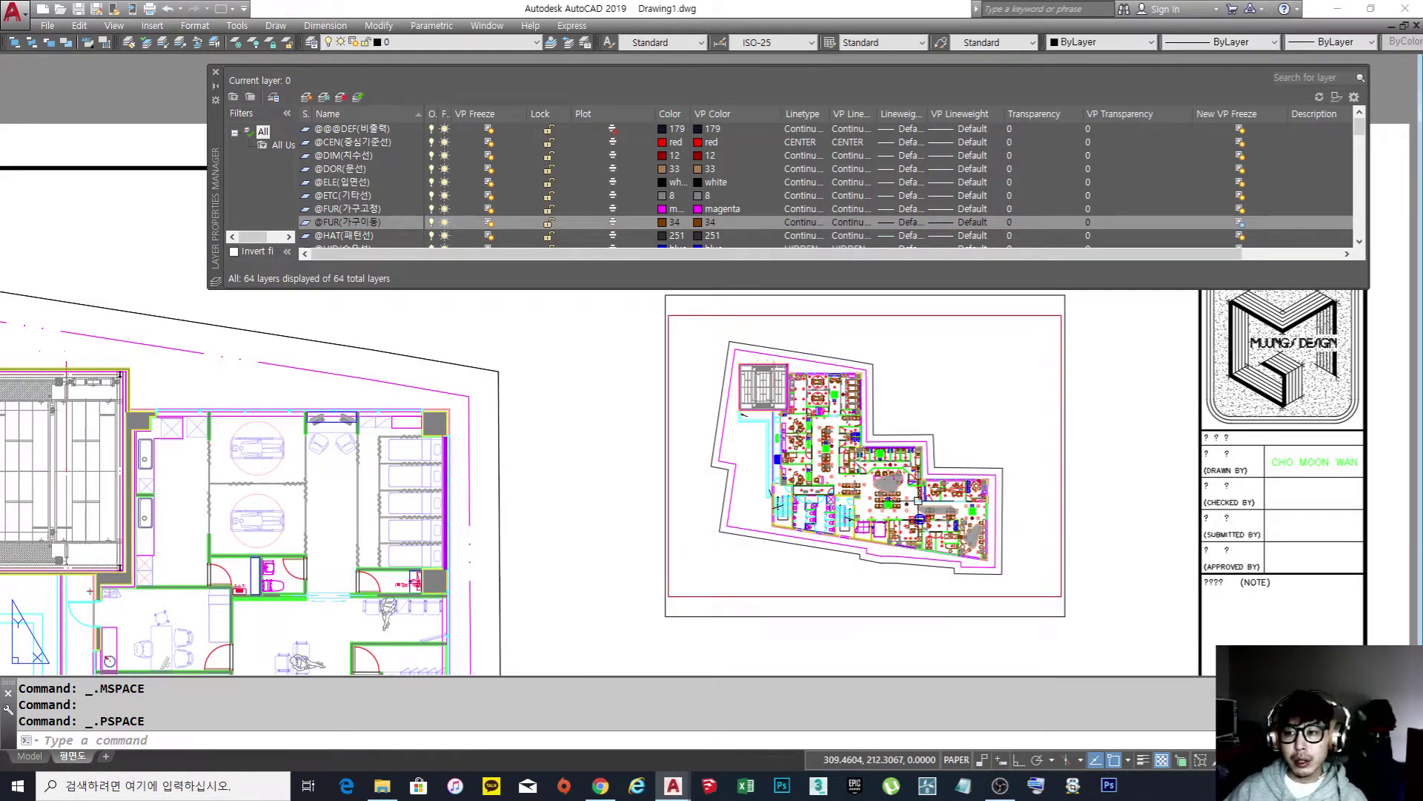
click(1241, 224)
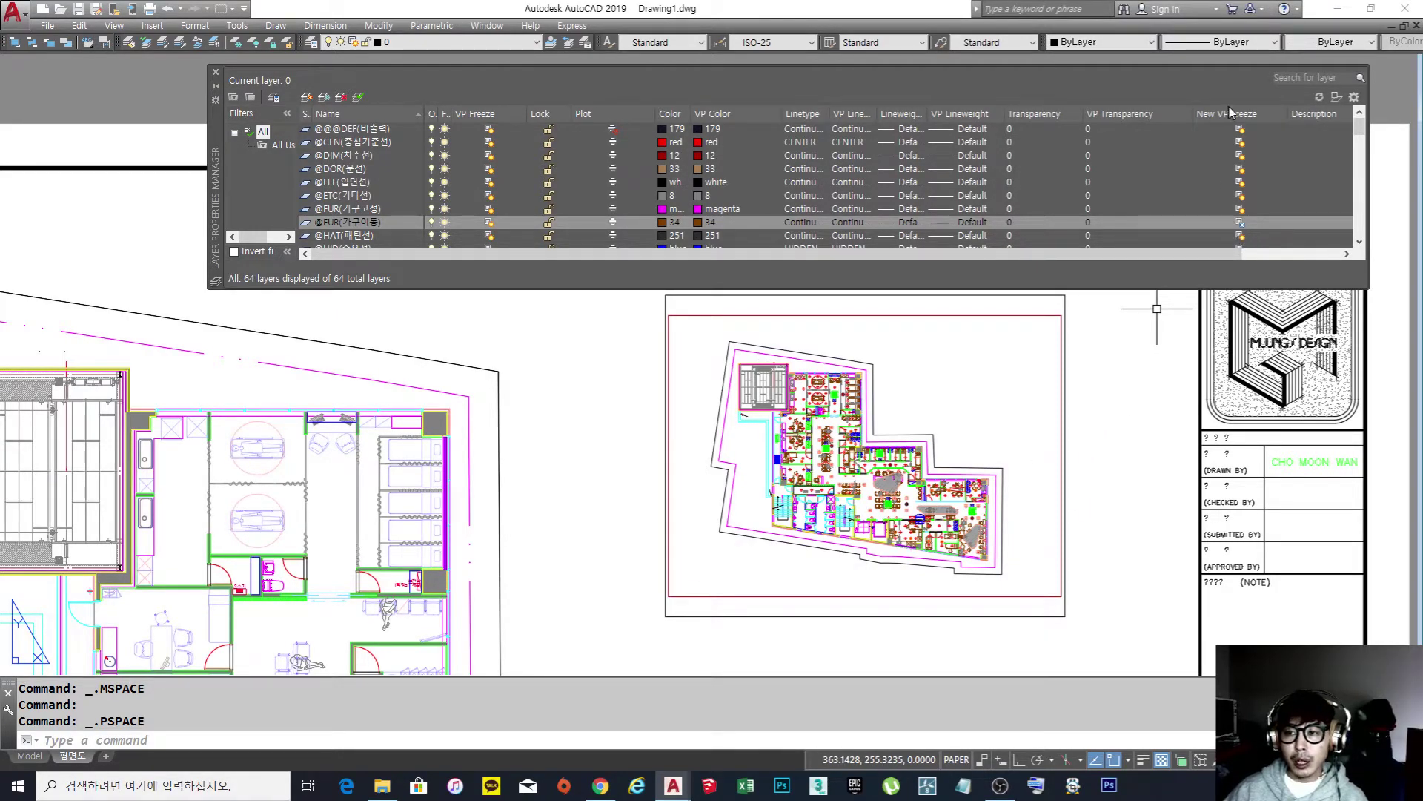
drag(1207, 260, 1310, 258)
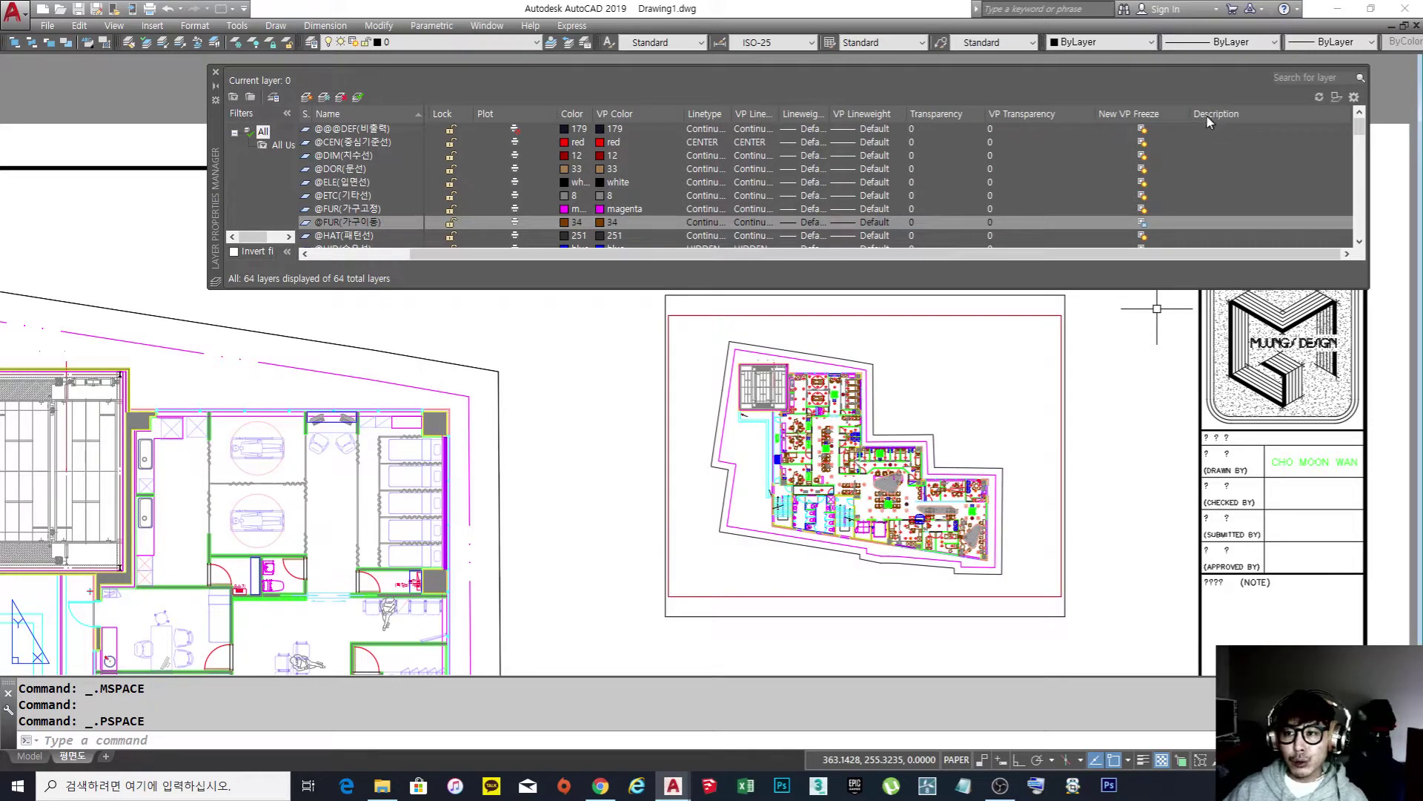
click(1208, 222)
click(1217, 223)
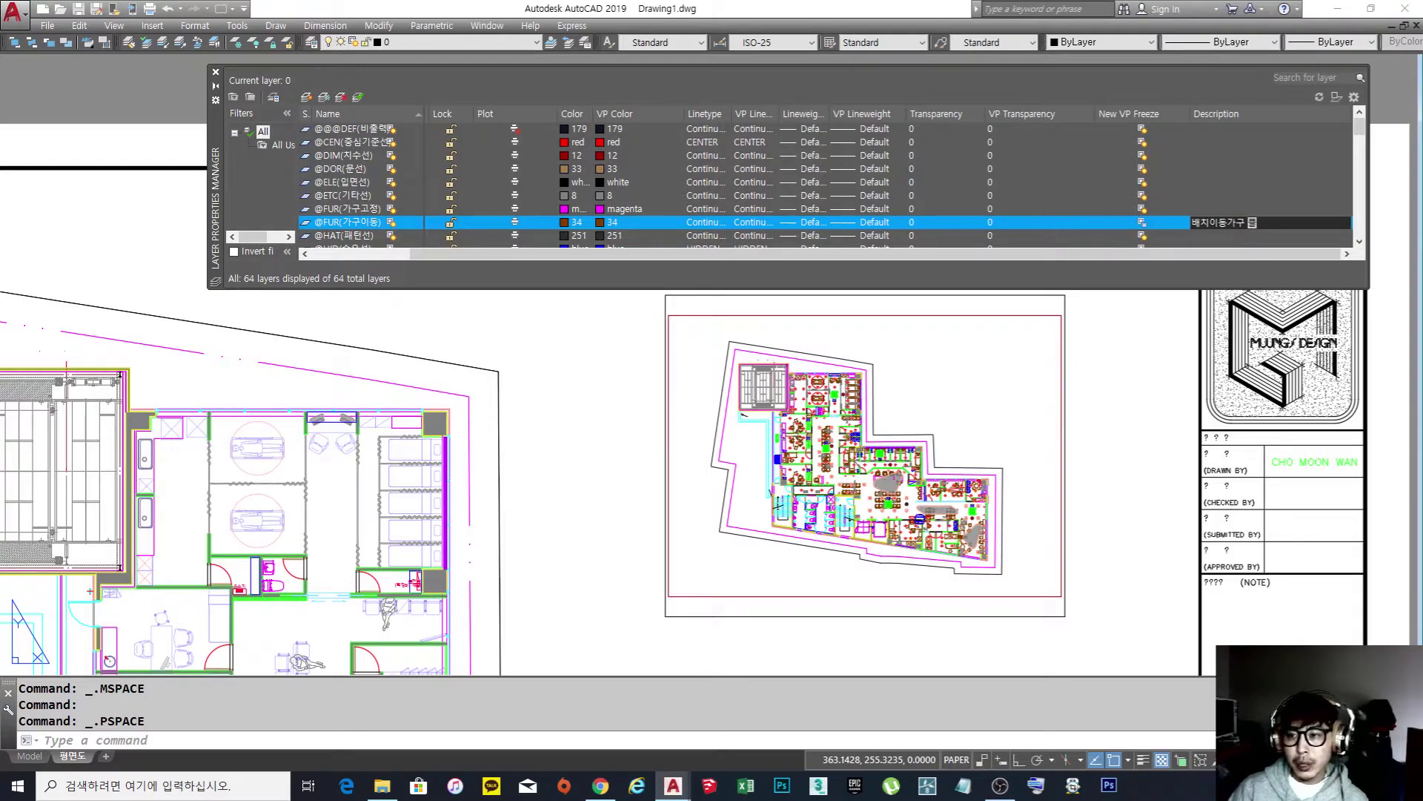
click(1218, 227)
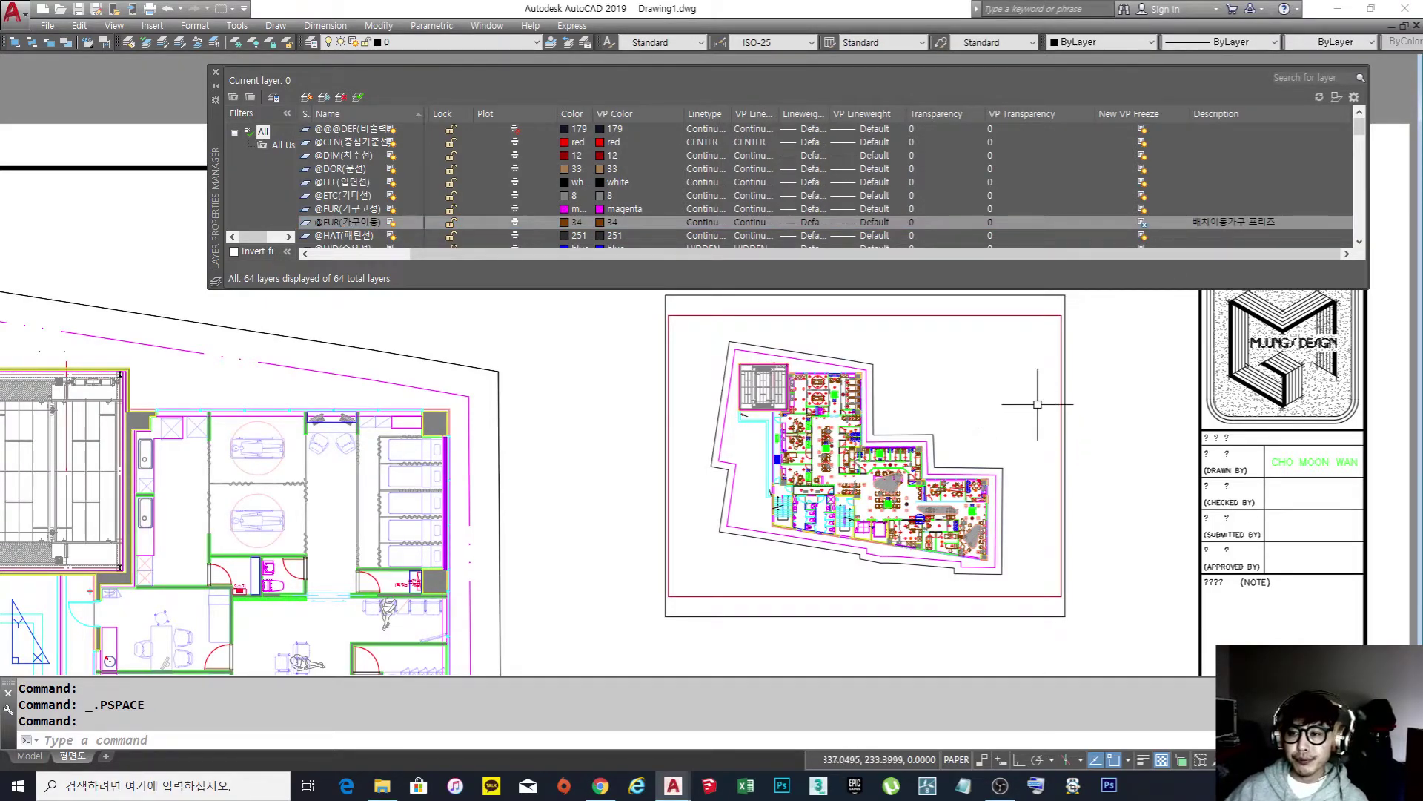
Close the layer properties manager and erase the small viewport between the floor plan and the title block.
scroll(927, 346, down, 8)
scroll(975, 366, up, 4)
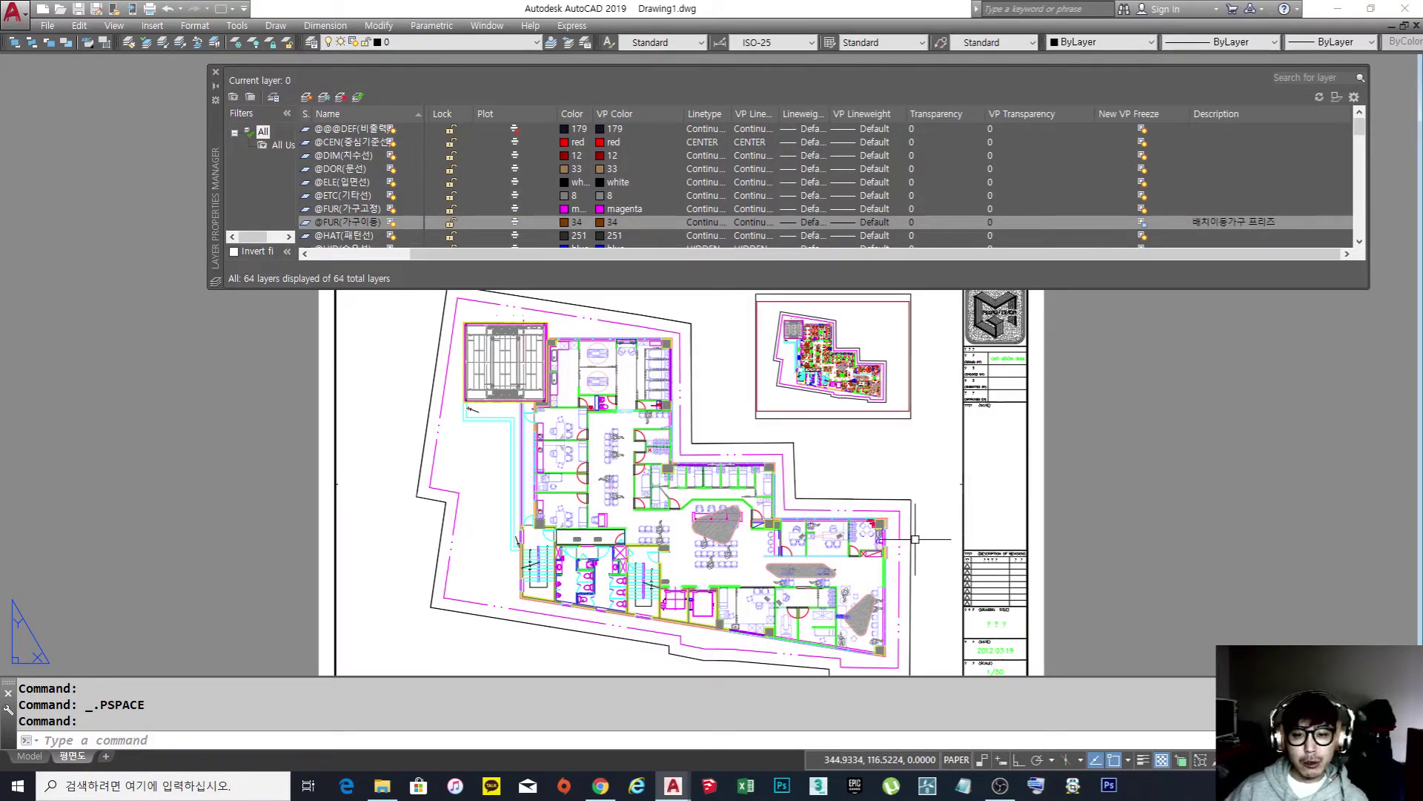
click(216, 72)
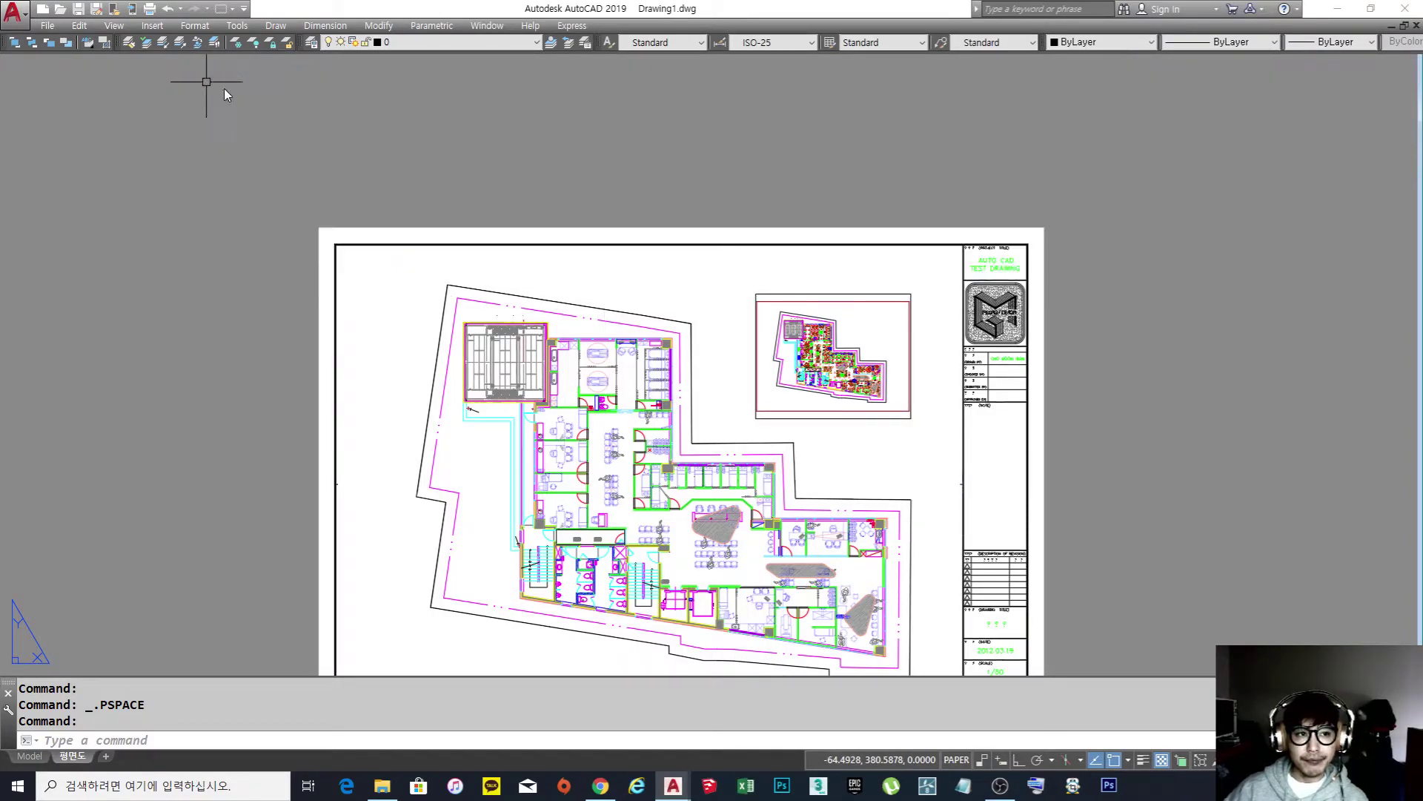
middle_drag(944, 416, 923, 380)
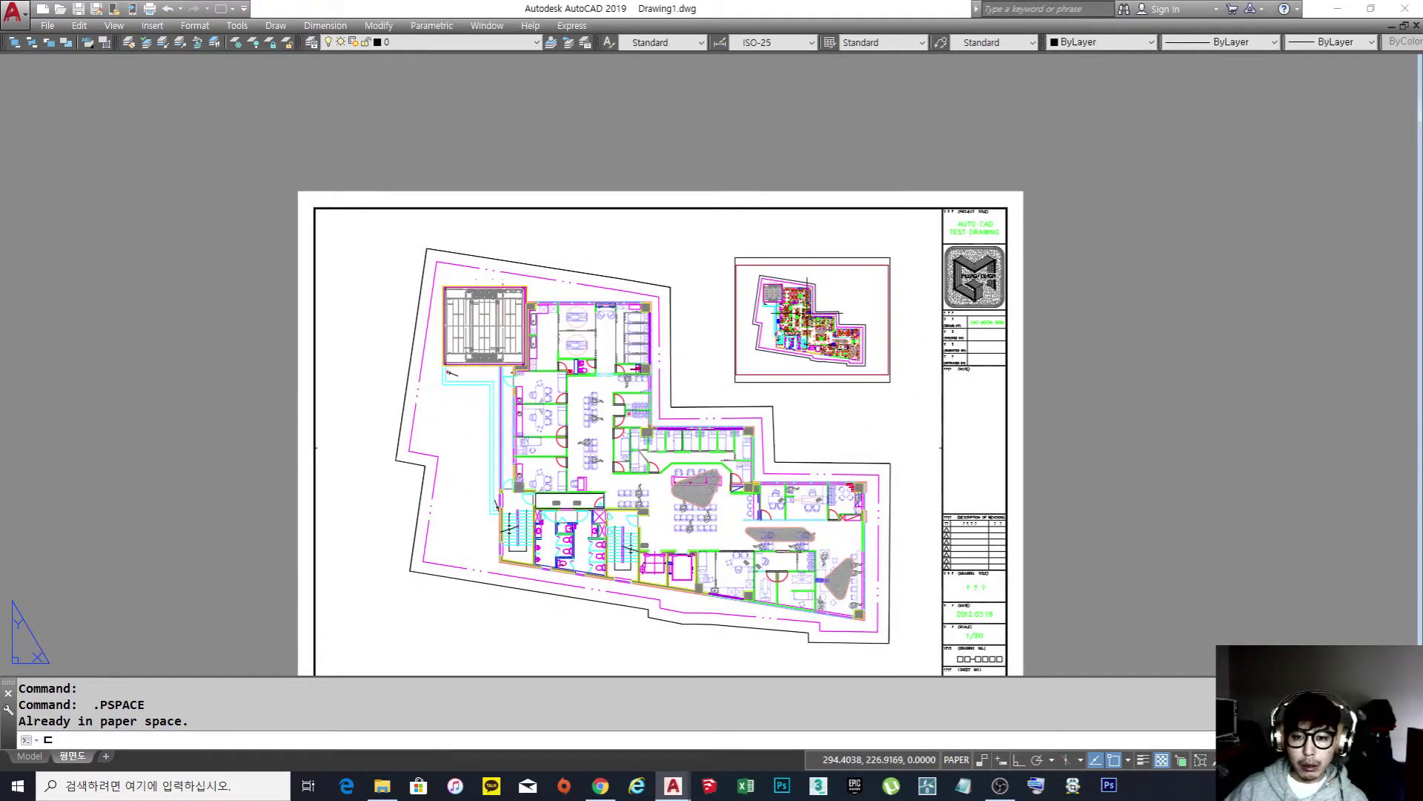
key(Escape)
key(Escape)
key(Escape)
text(ㄷ)
key(Return)
key(Escape)
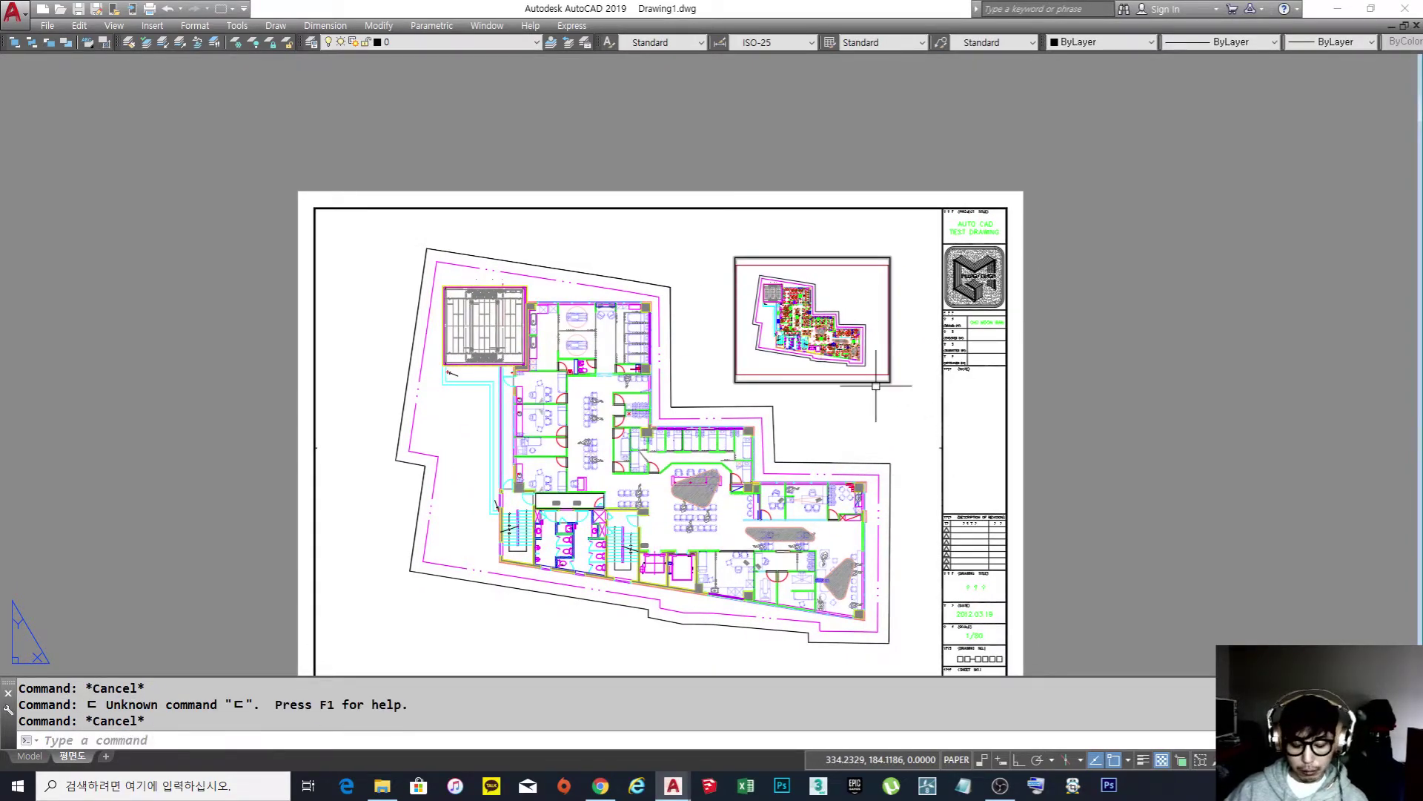
key(Escape)
key(Hangul)
text(e)
key(Return)
click(877, 388)
click(852, 356)
scroll(491, 474, up, 5)
scroll(607, 348, up, 2)
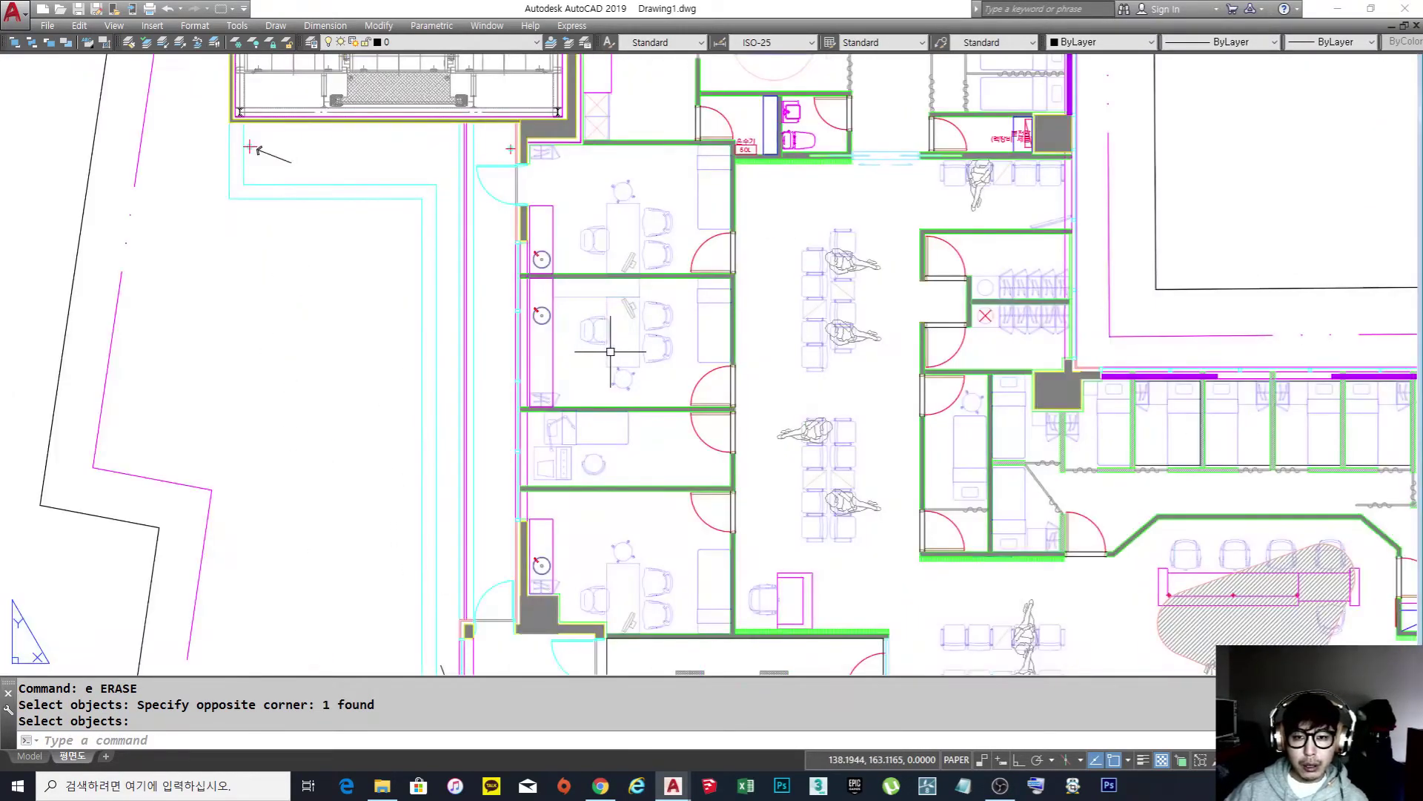
scroll(606, 349, down, 7)
scroll(895, 477, up, 5)
scroll(894, 477, up, 4)
key(Return)
click(852, 429)
click(867, 433)
click(874, 436)
key(Escape)
scroll(724, 367, down, 6)
middle_drag(724, 367, 659, 422)
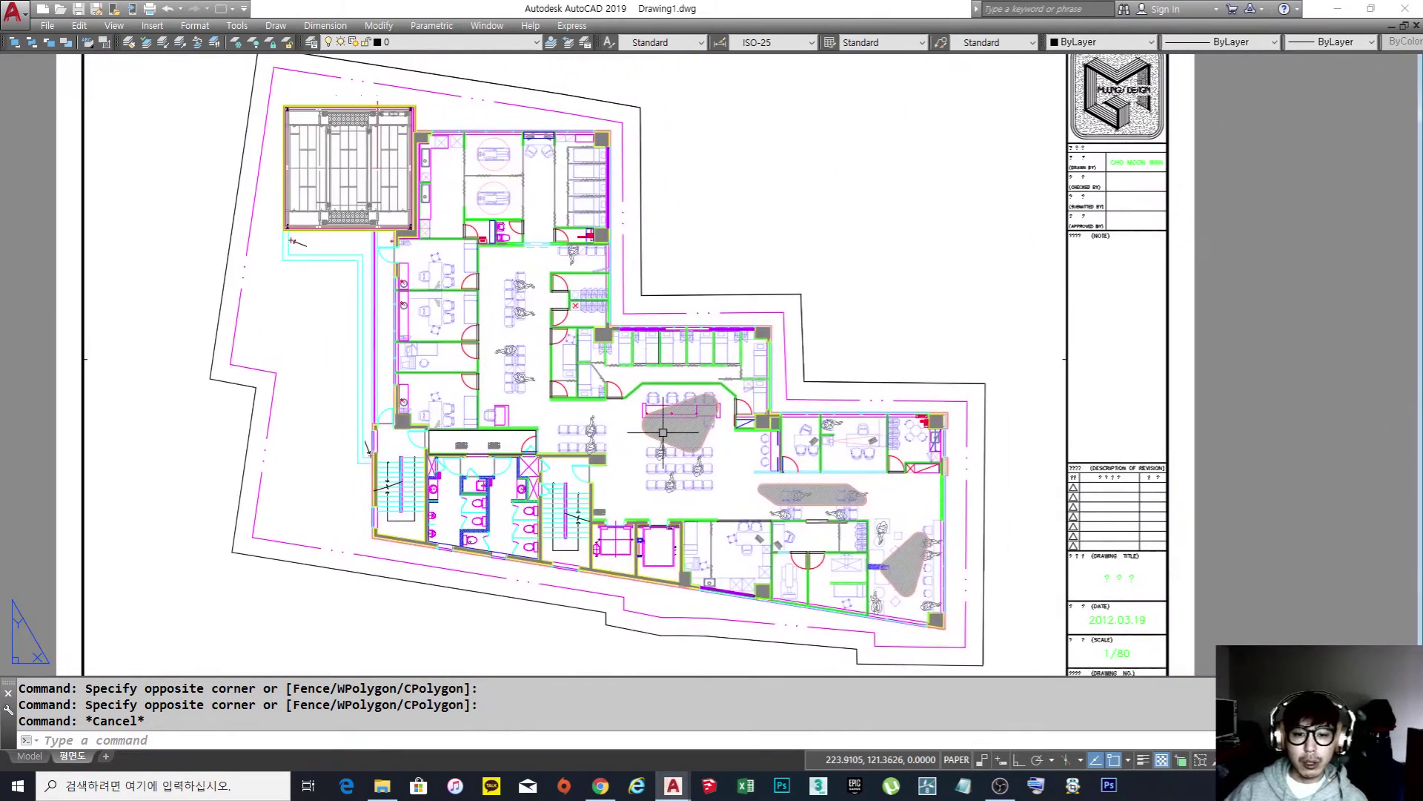
Activate the main floor plan viewport, select the hatched areas, and freeze their @S-LGT layer in that viewport only.
double_click(374, 389)
scroll(712, 433, up, 2)
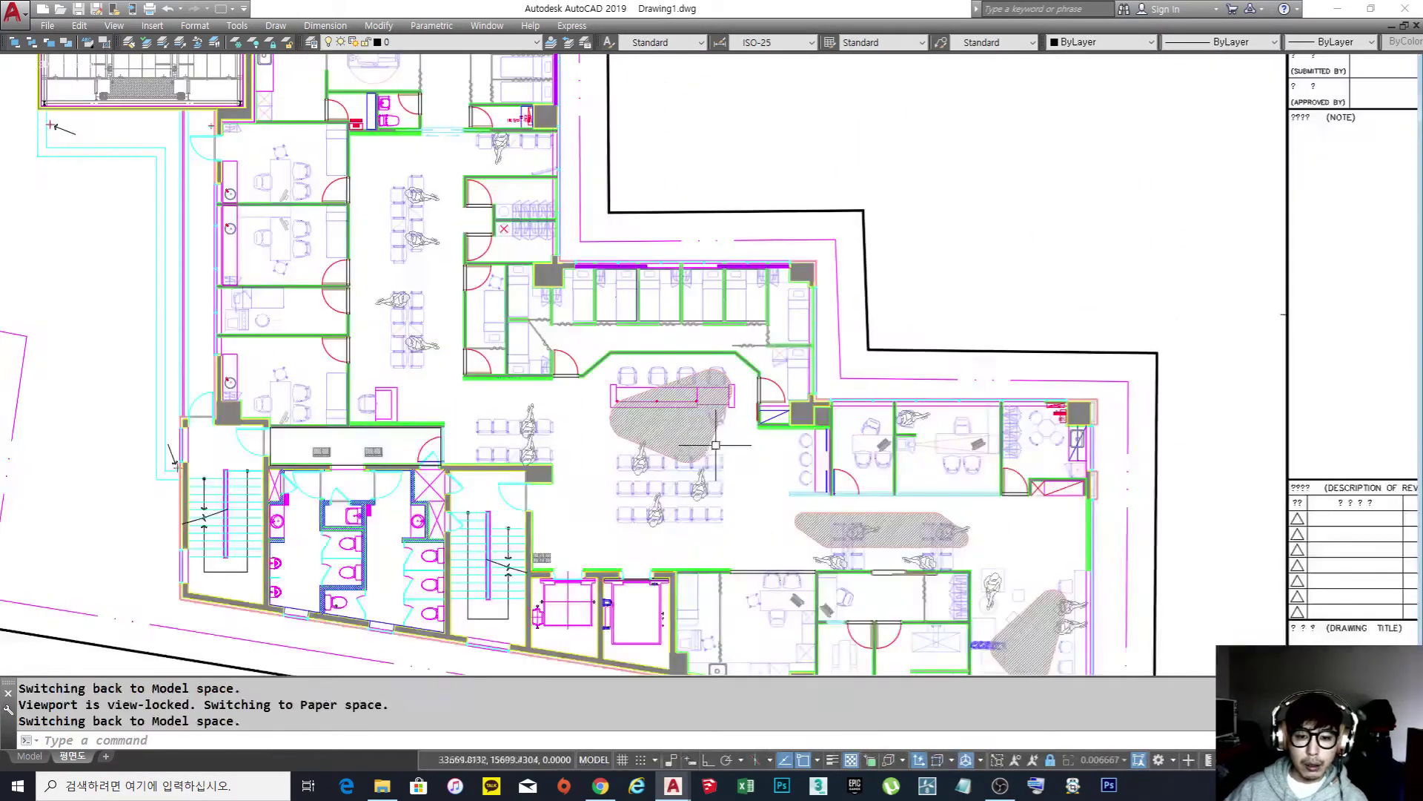
click(725, 424)
key(Escape)
key(Escape)
click(725, 424)
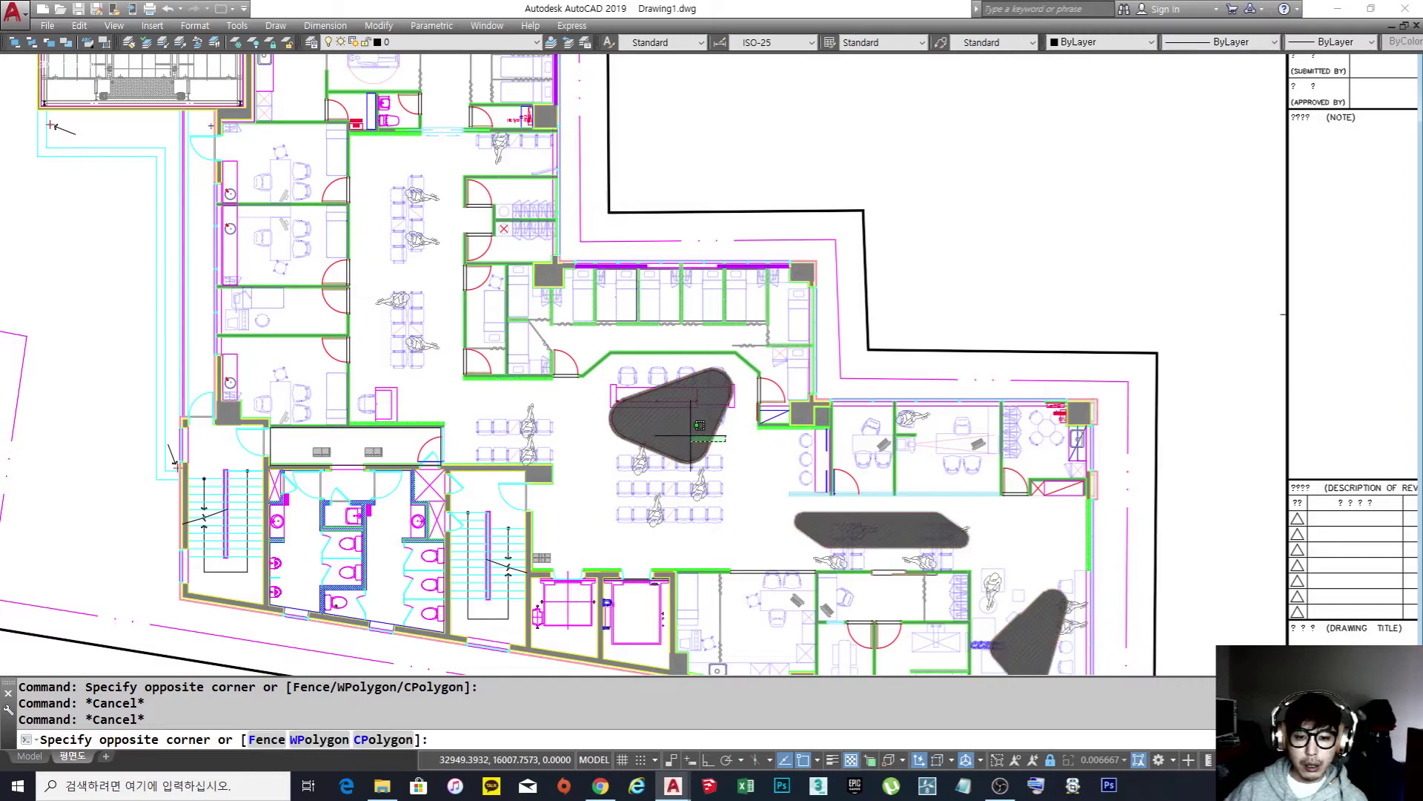
click(696, 438)
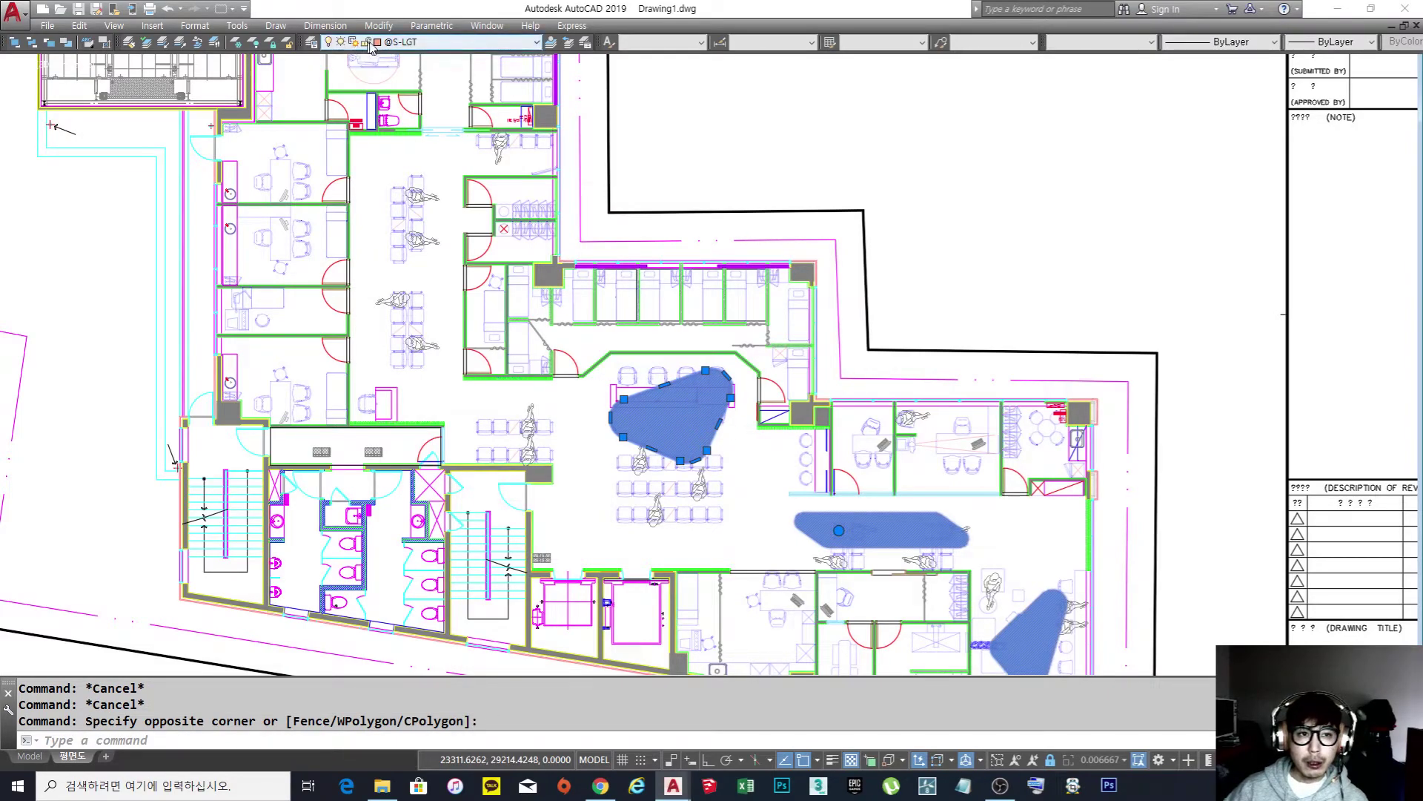
click(444, 43)
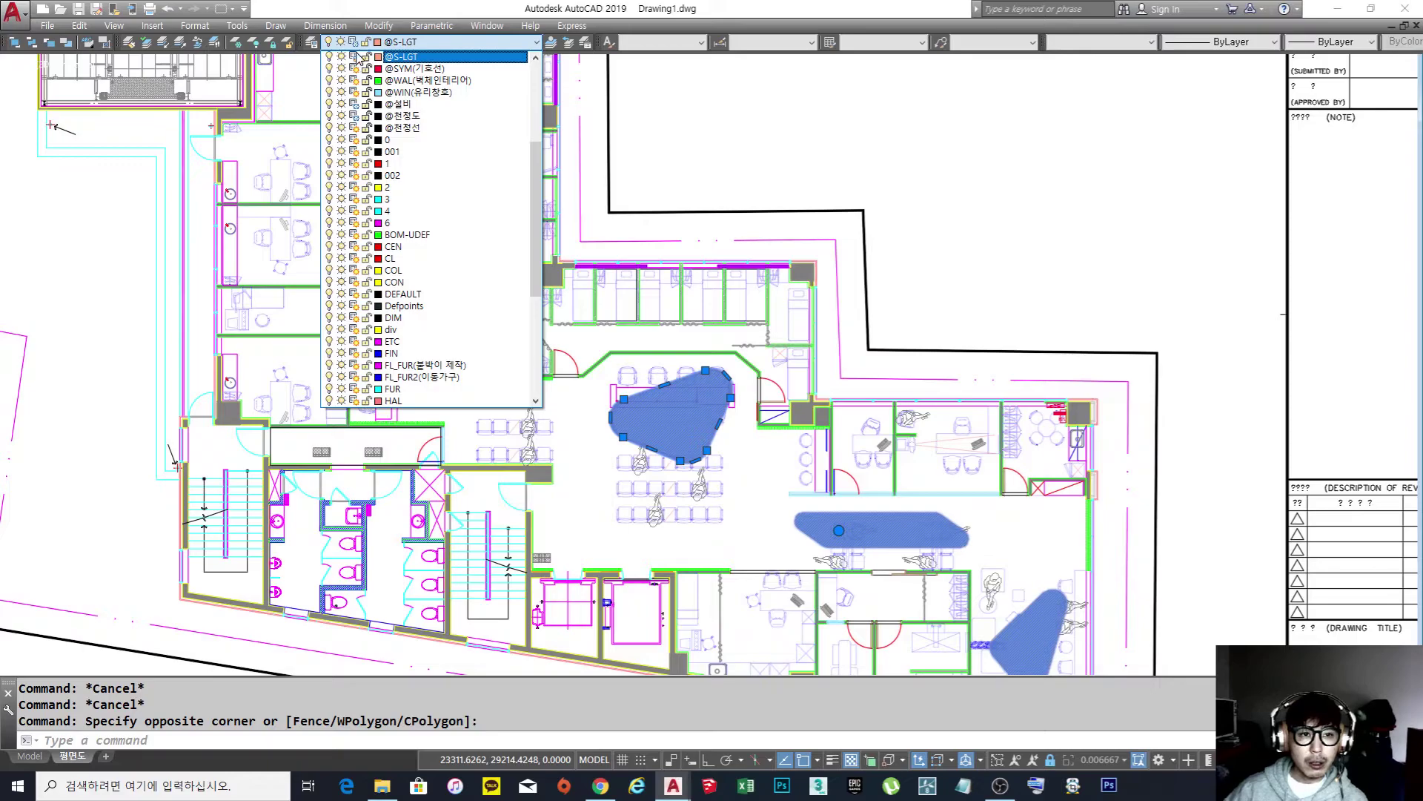
click(402, 127)
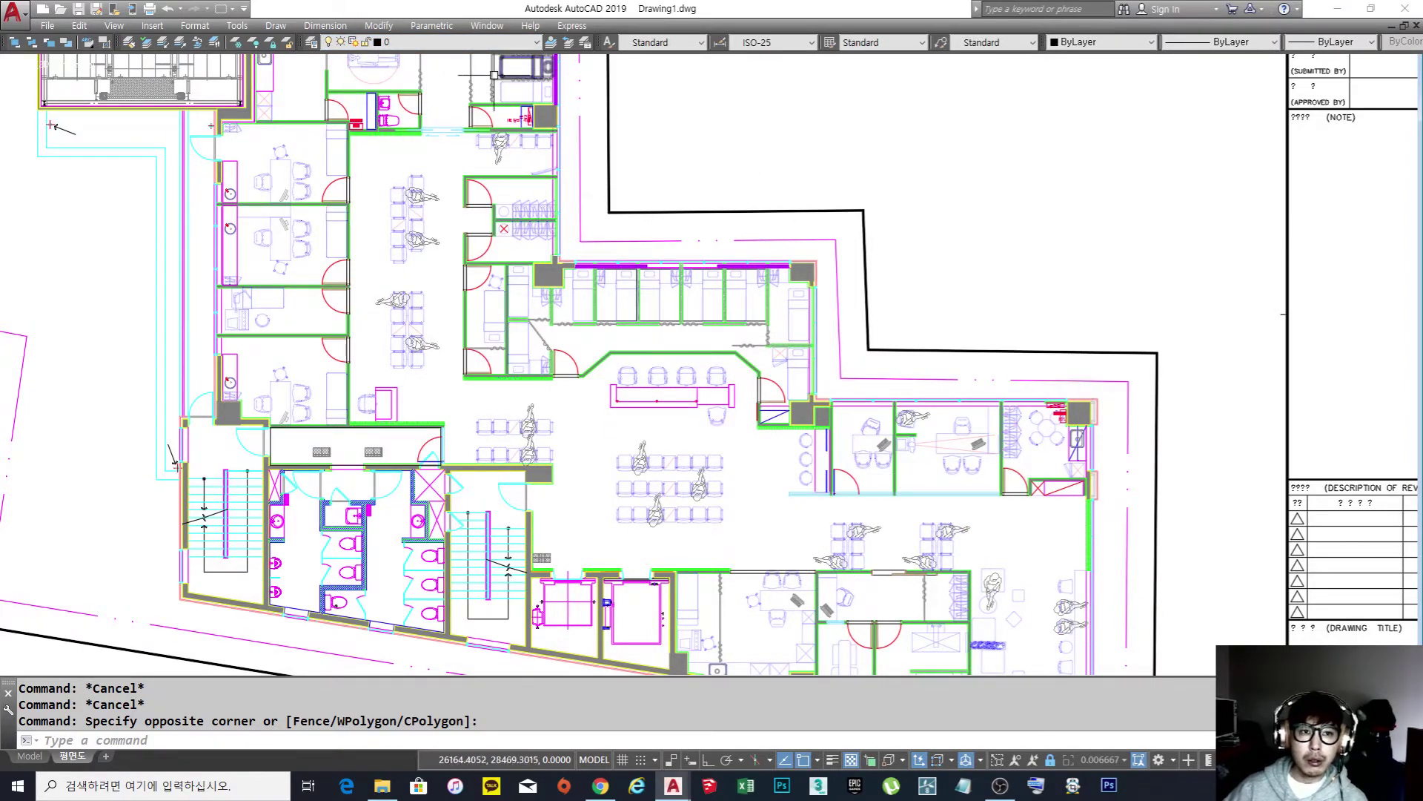
Examine the viewport freeze settings in the layer list and the layer properties manager.
click(445, 42)
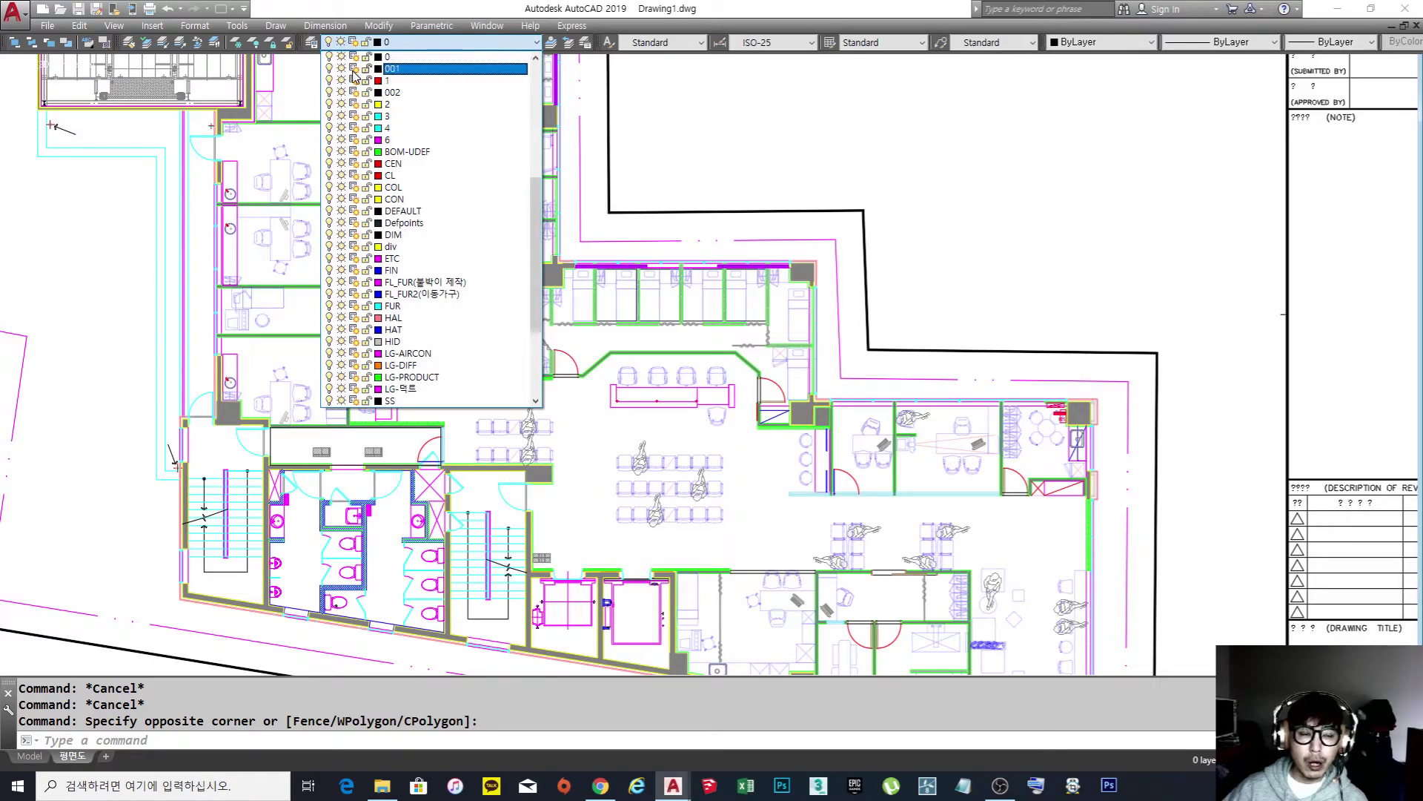
key(Escape)
key(Escape)
key(Escape)
text(la)
key(Return)
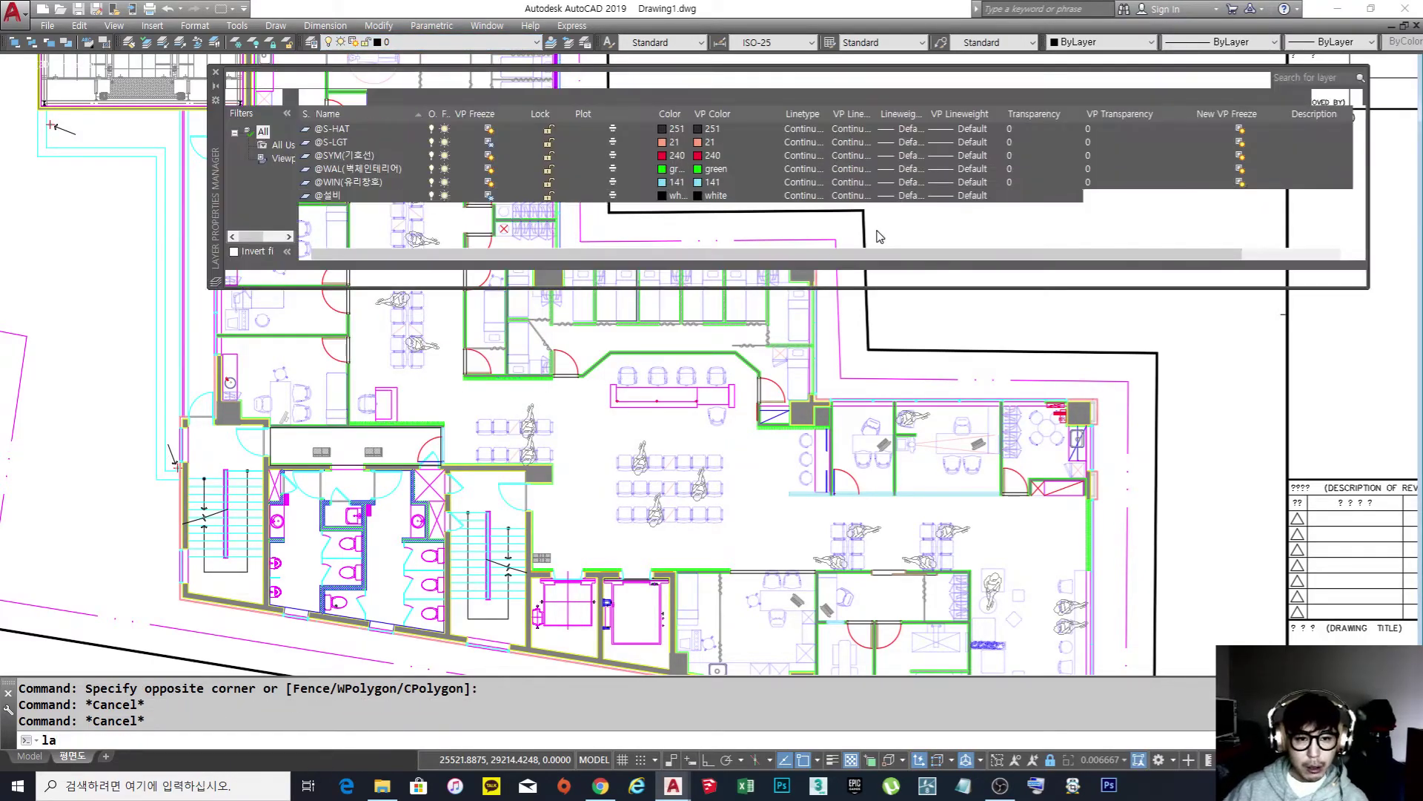
click(216, 72)
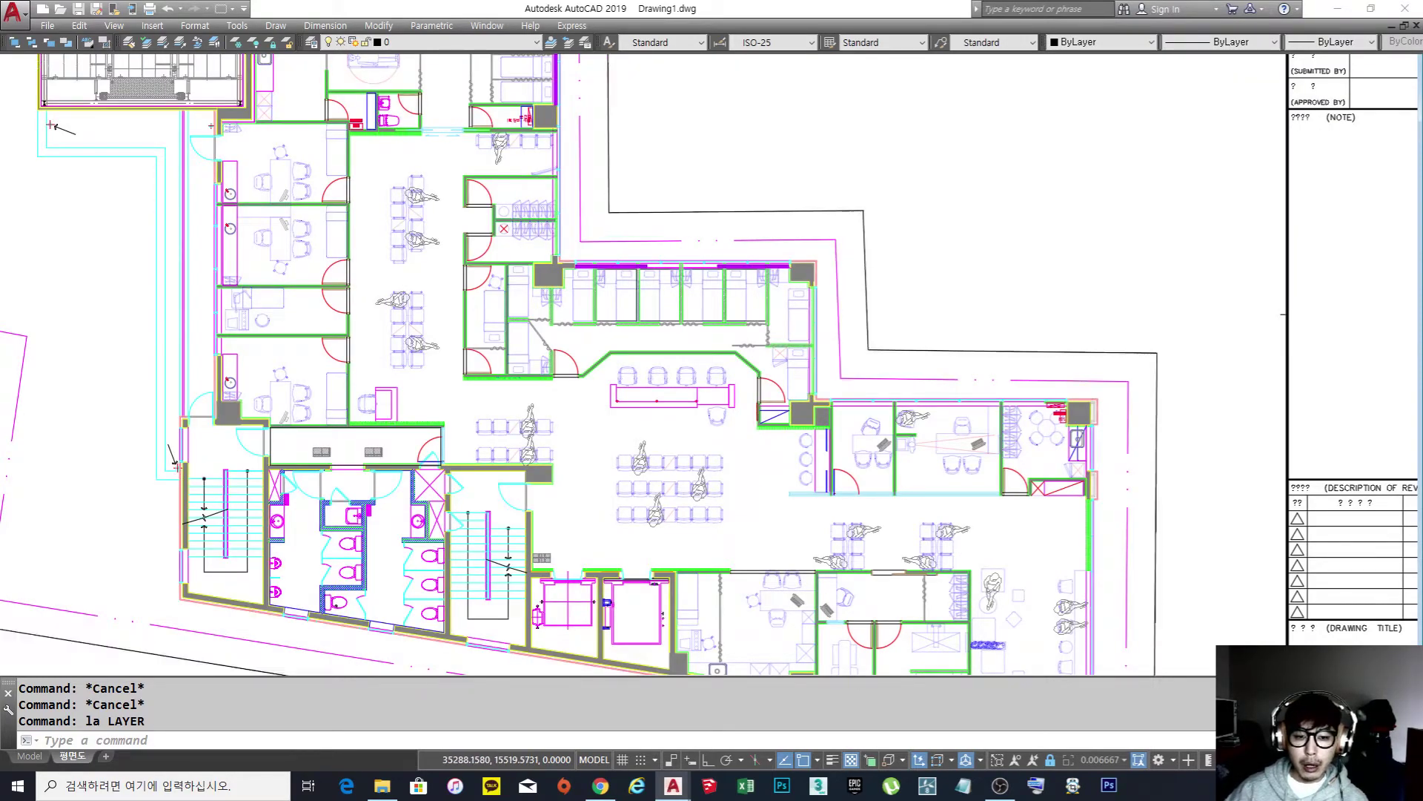
Leave the main viewport and return to paper space with the whole sheet in view.
scroll(750, 470, down, 4)
middle_drag(739, 488, 801, 485)
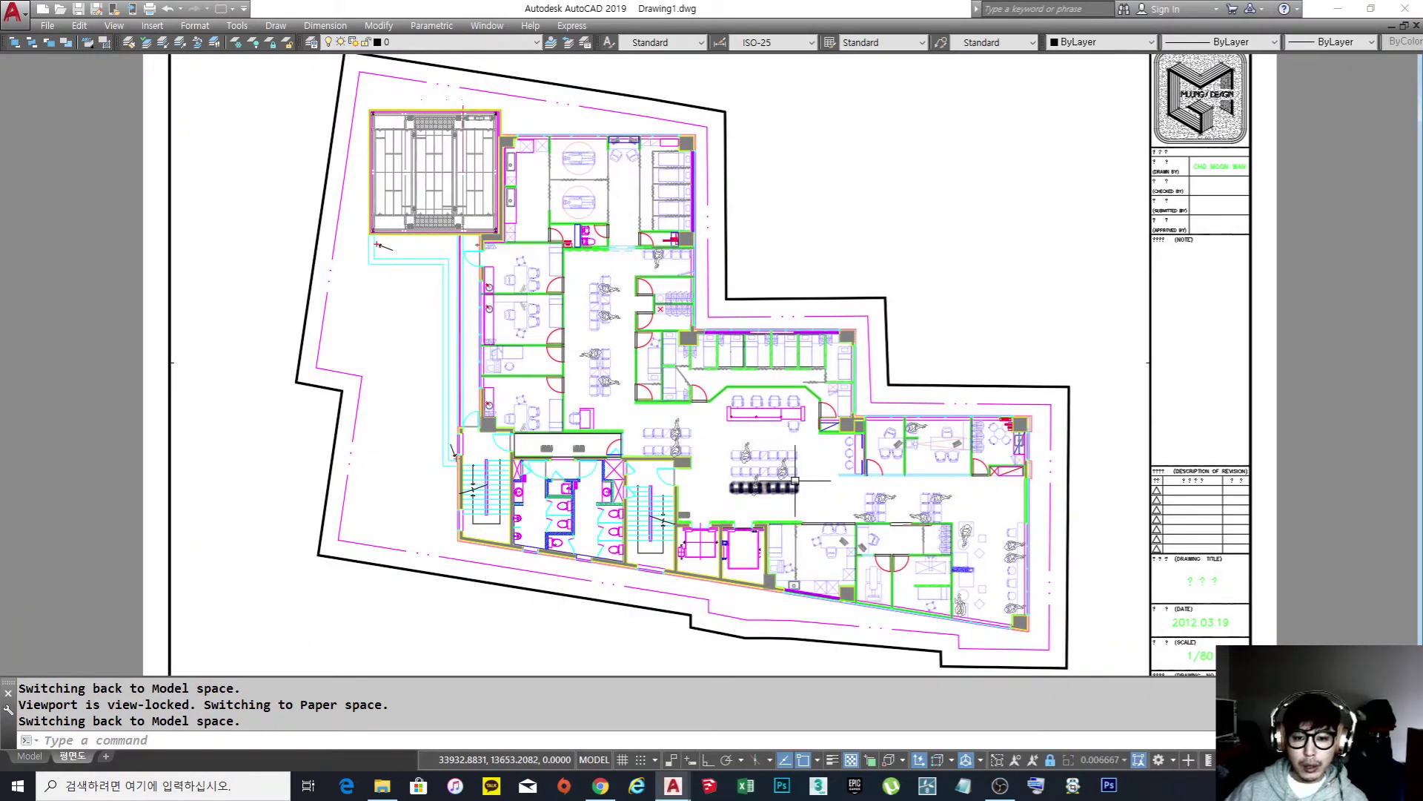
scroll(795, 480, down, 3)
key(Escape)
key(Escape)
double_click(1190, 536)
middle_drag(1228, 568, 1141, 553)
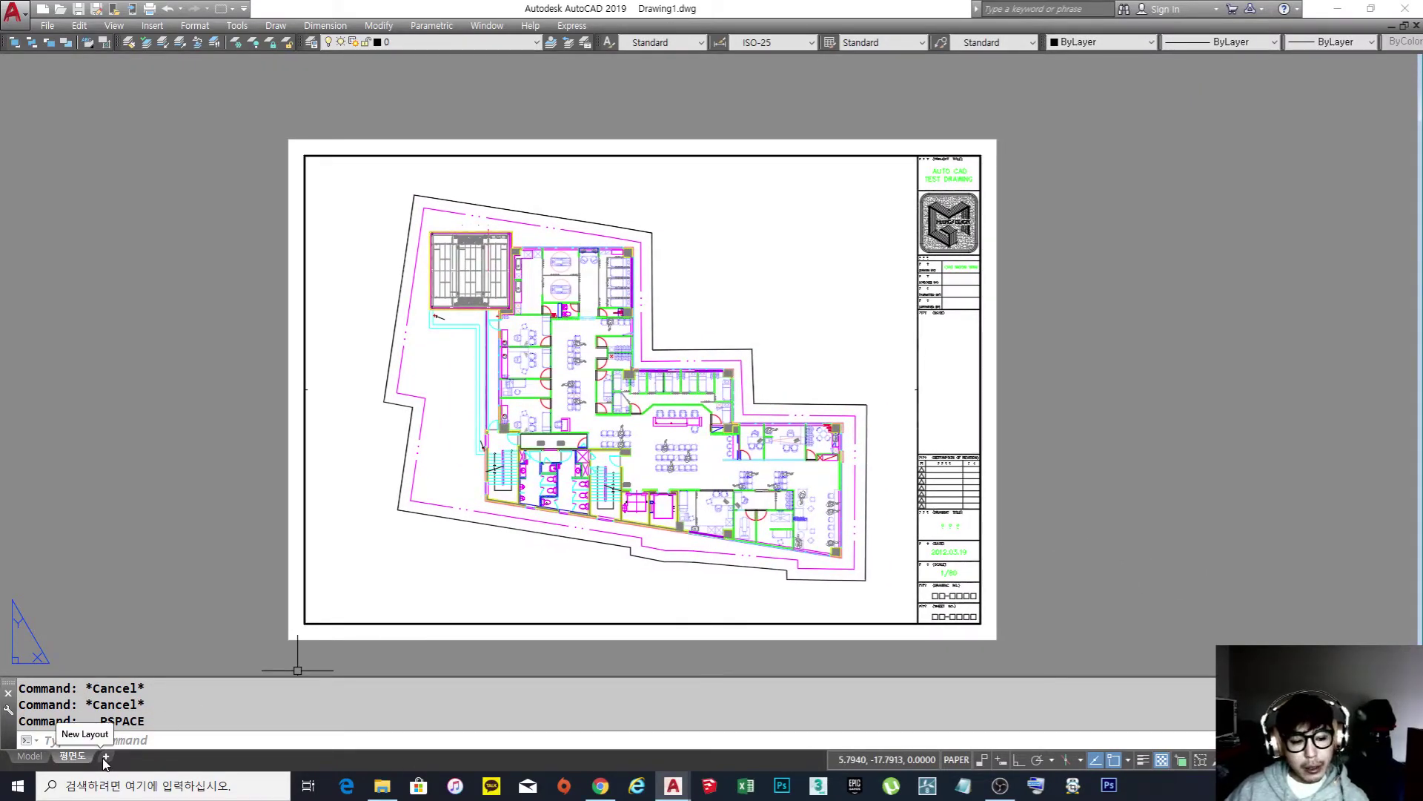
Create a new layout with the default name Layout1 and switch to it.
mouse_move(77, 761)
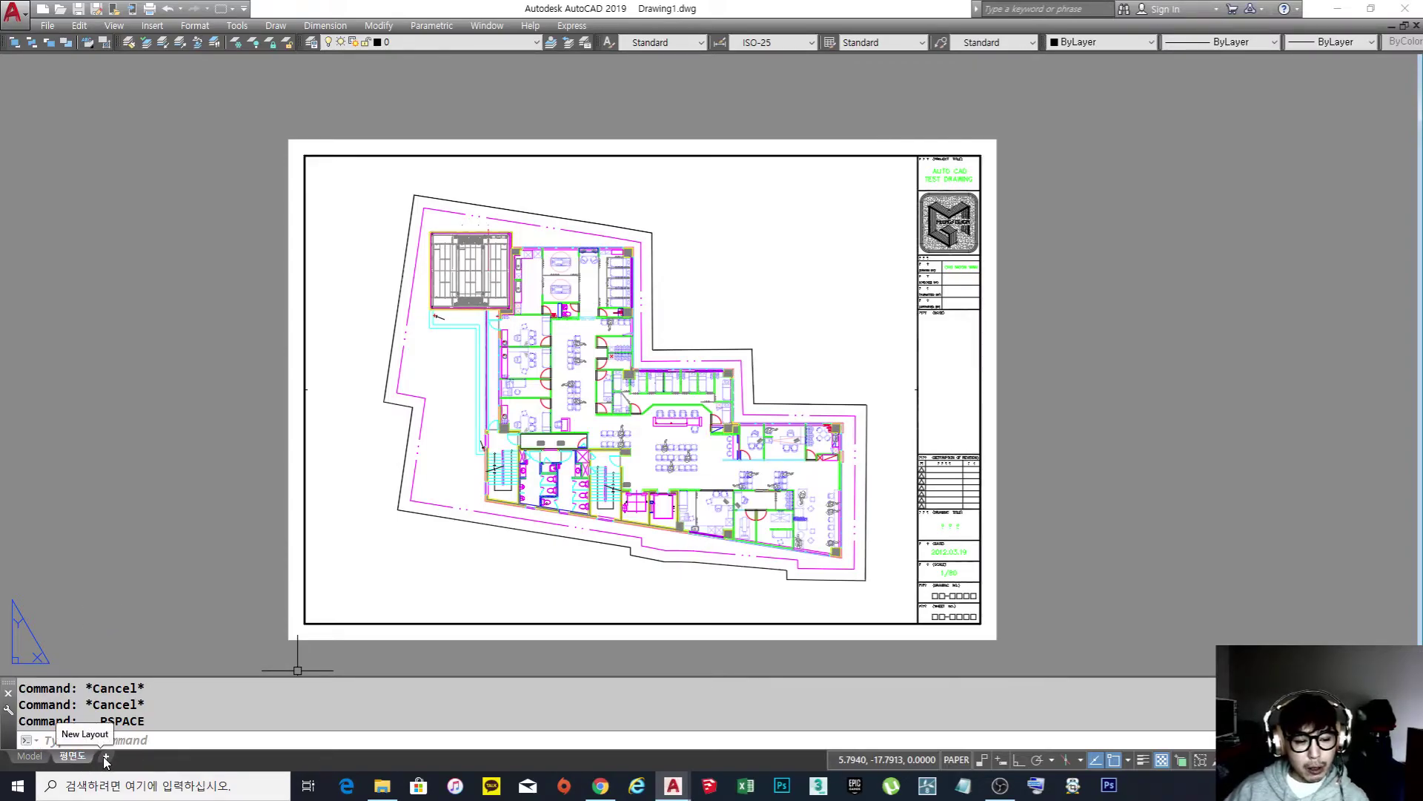
click(106, 756)
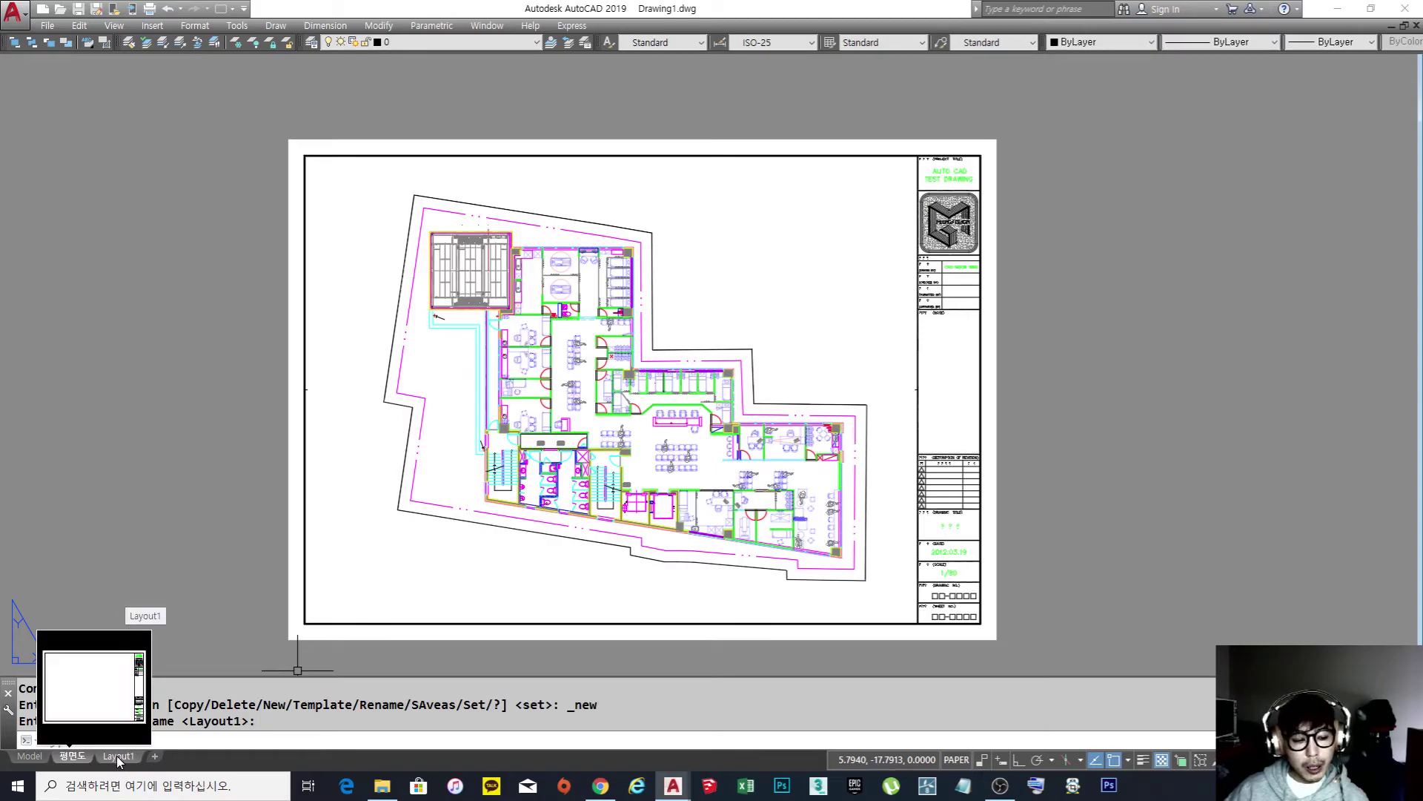
click(119, 756)
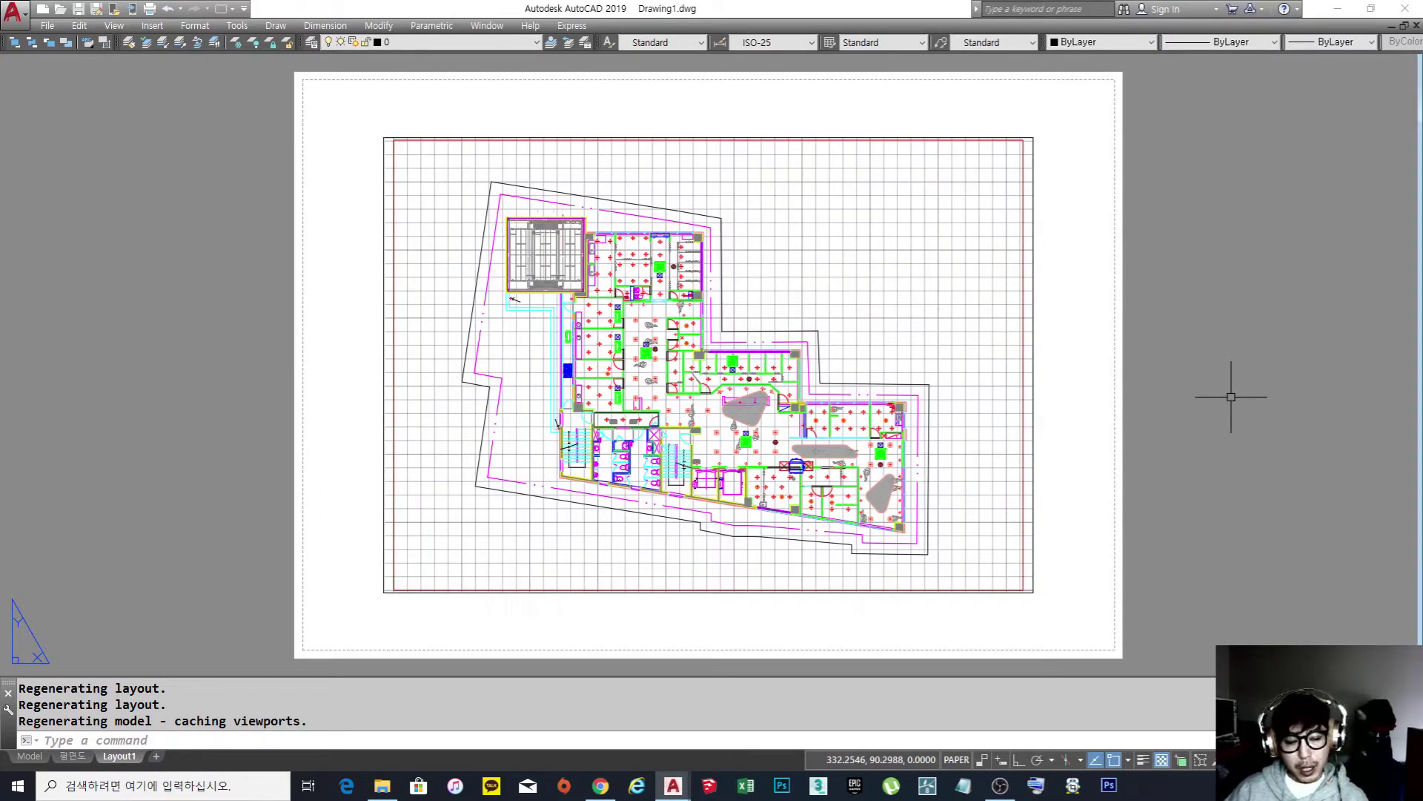
Erase the default viewport from Layout1.
text(e)
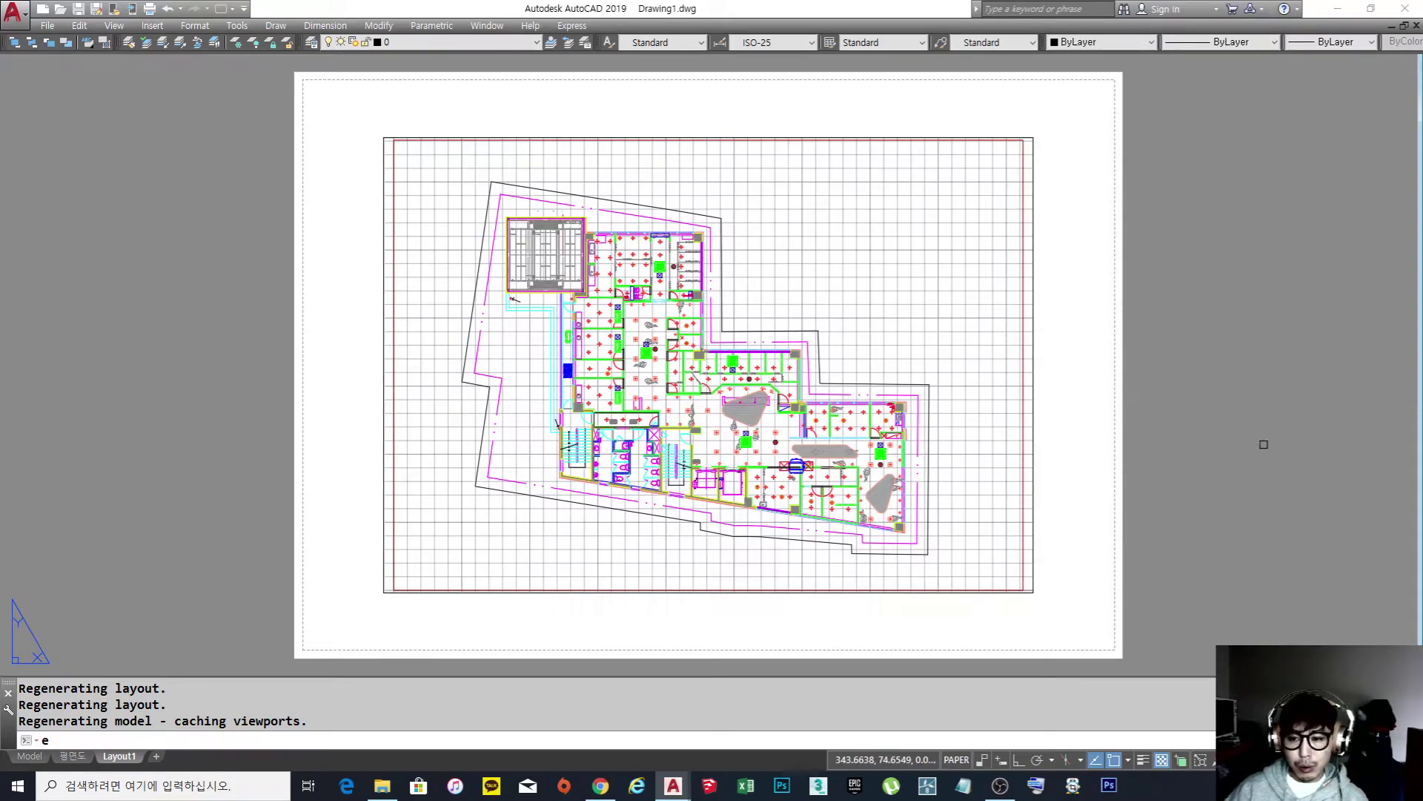
key(Return)
click(1224, 483)
click(925, 337)
key(Return)
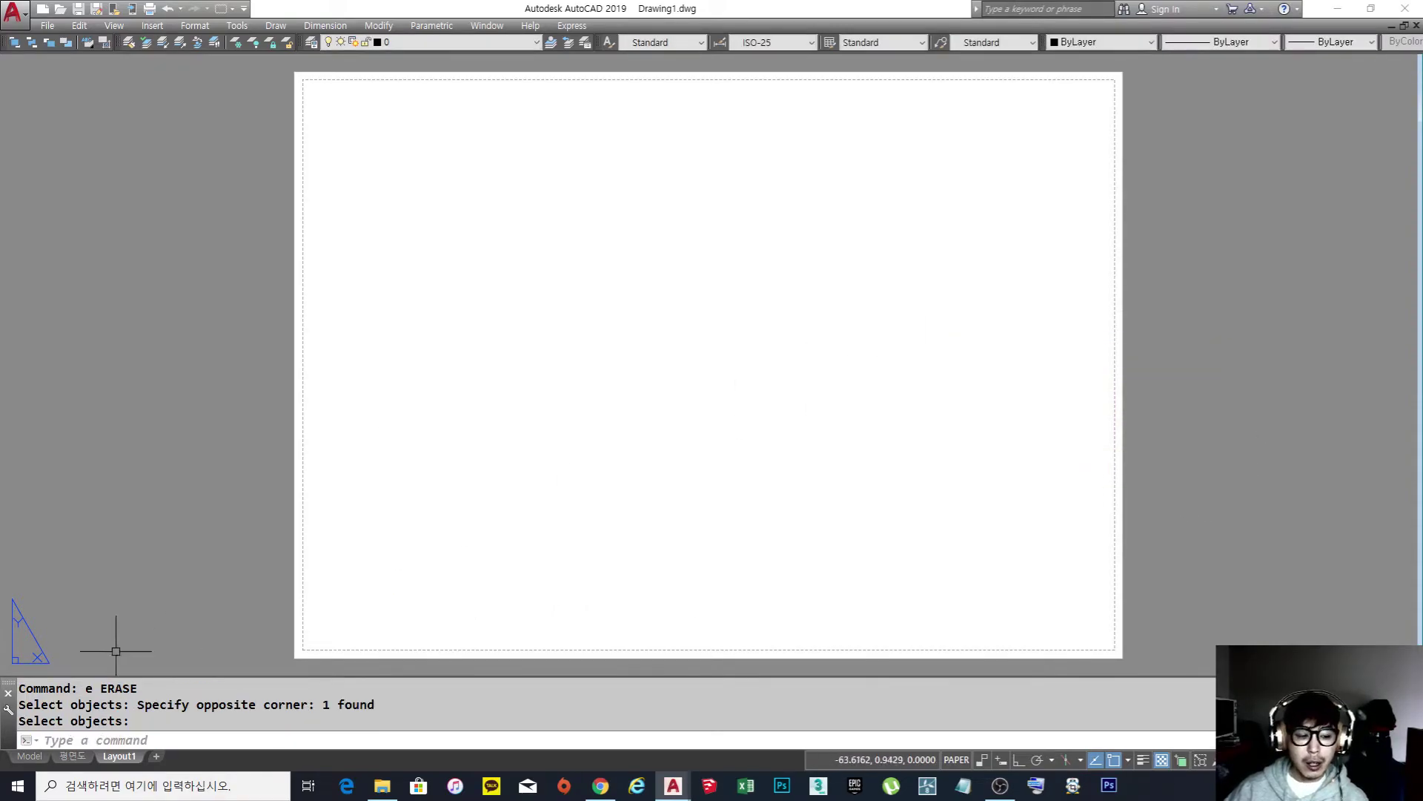
Delete Layout1 from the drawing.
right_click(118, 757)
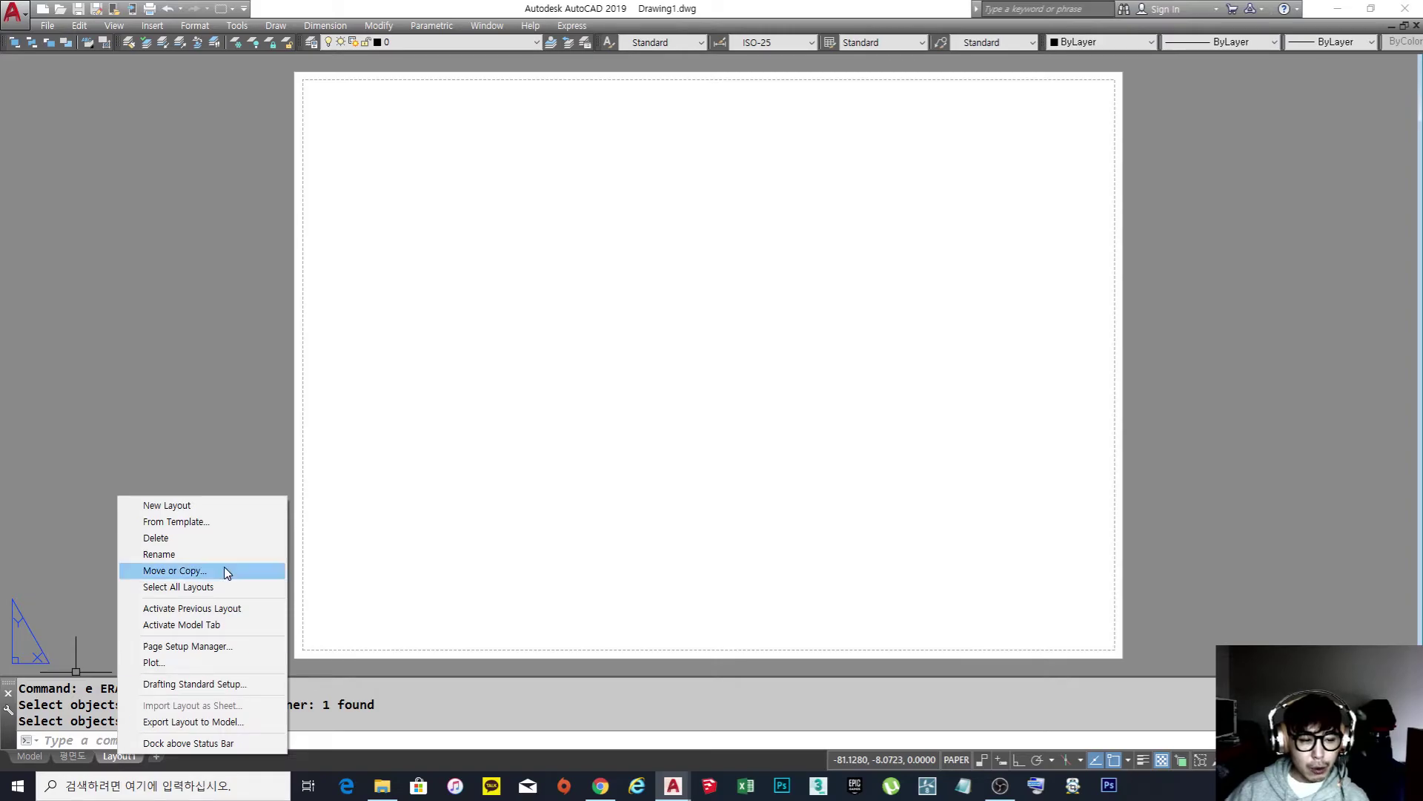
click(202, 541)
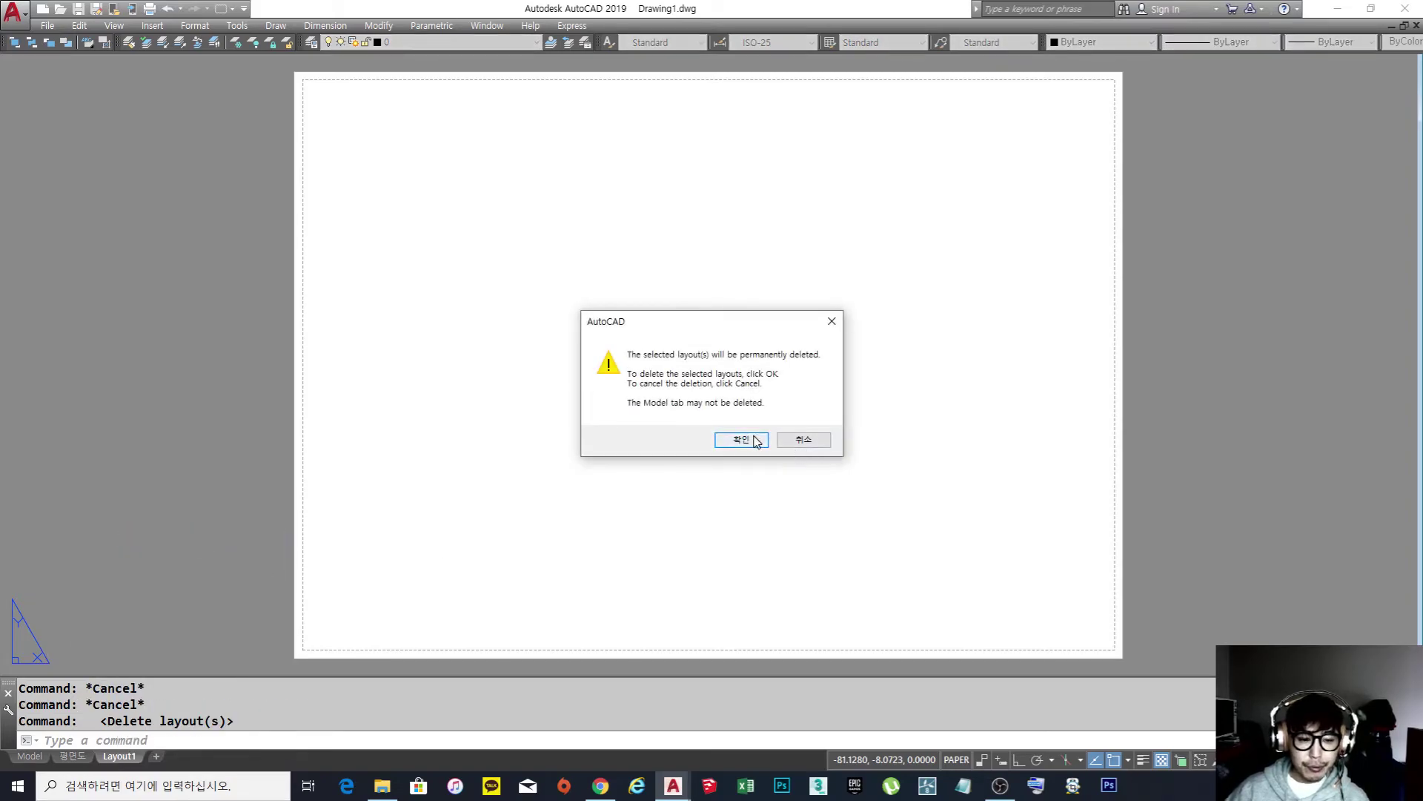
click(739, 438)
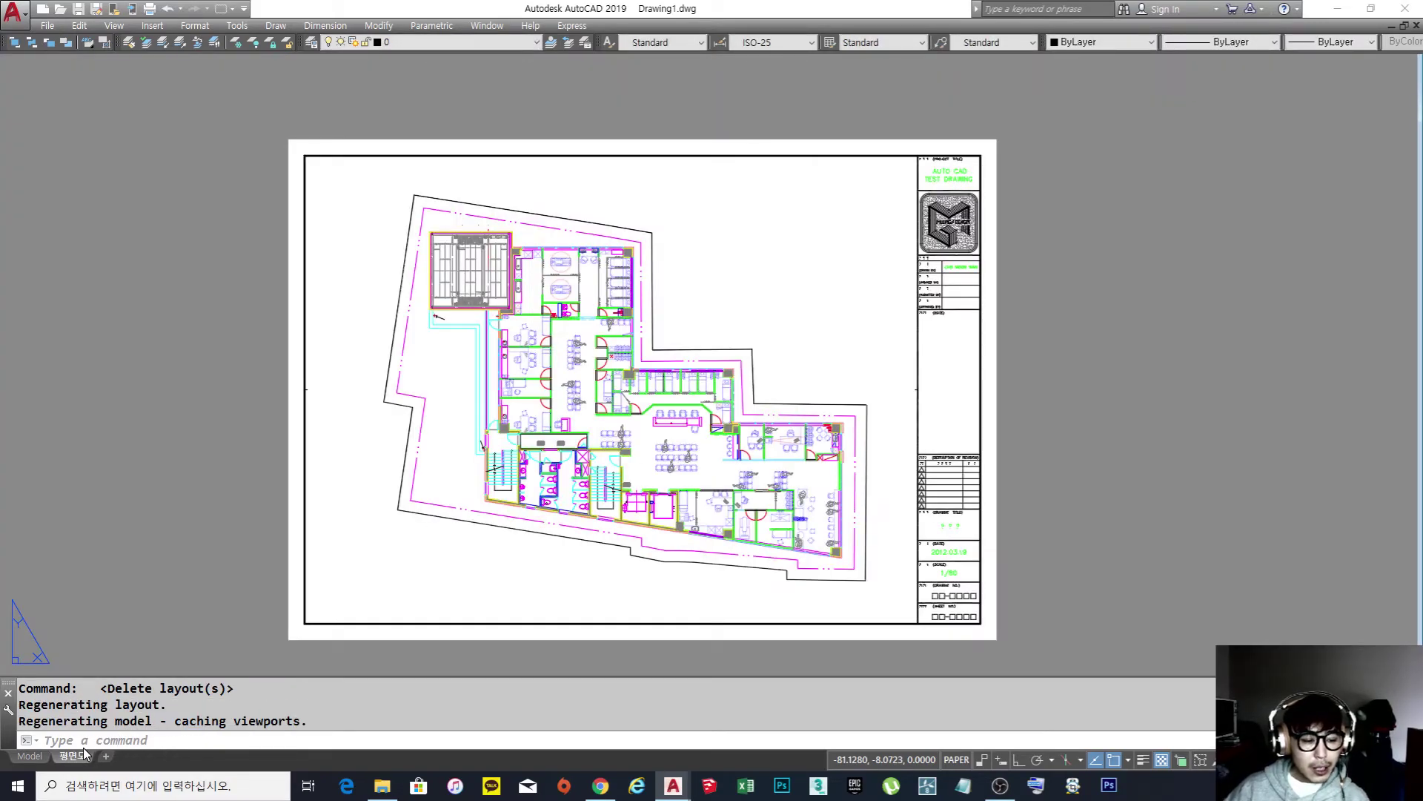
Create a copy of the 평면도 layout and place it at the end of the layouts.
right_click(74, 759)
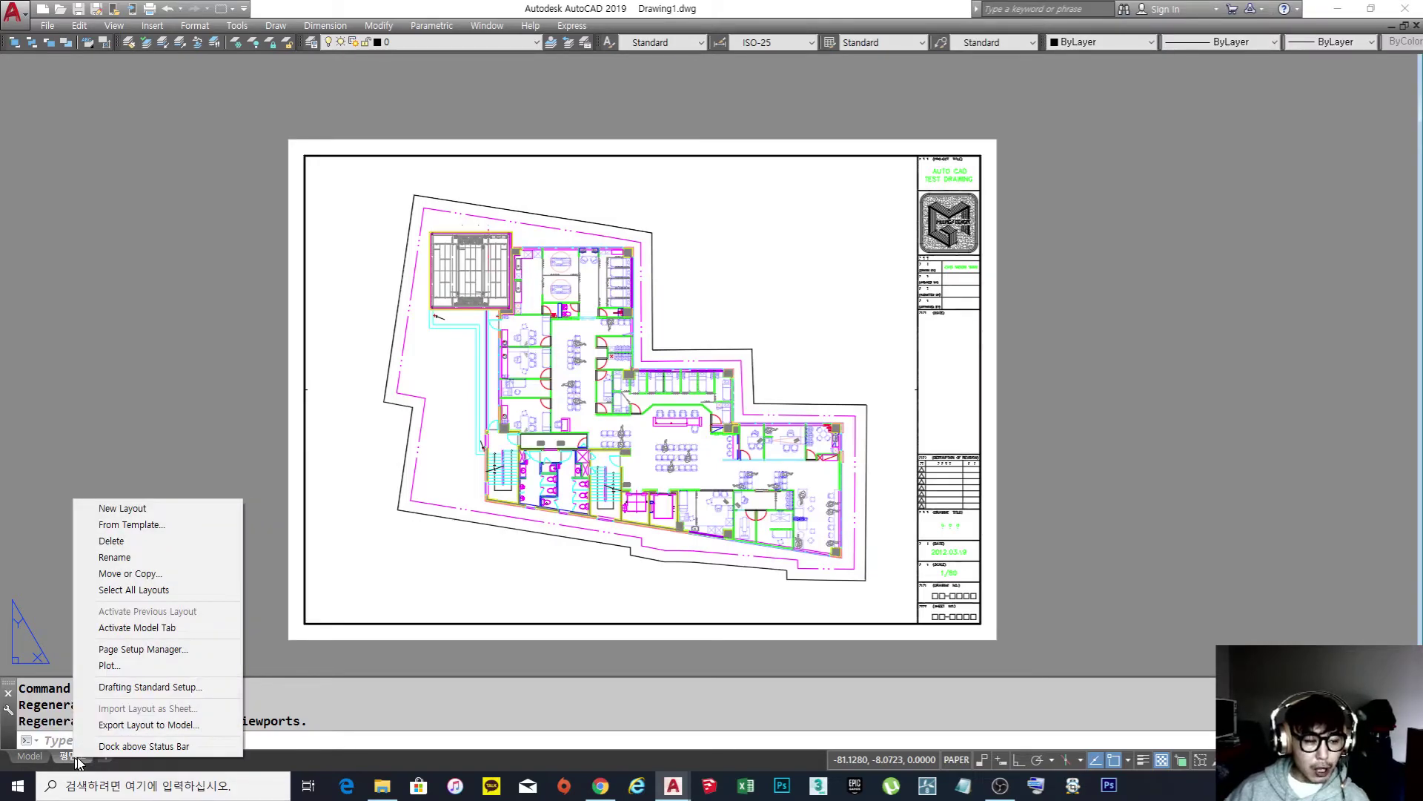
click(137, 574)
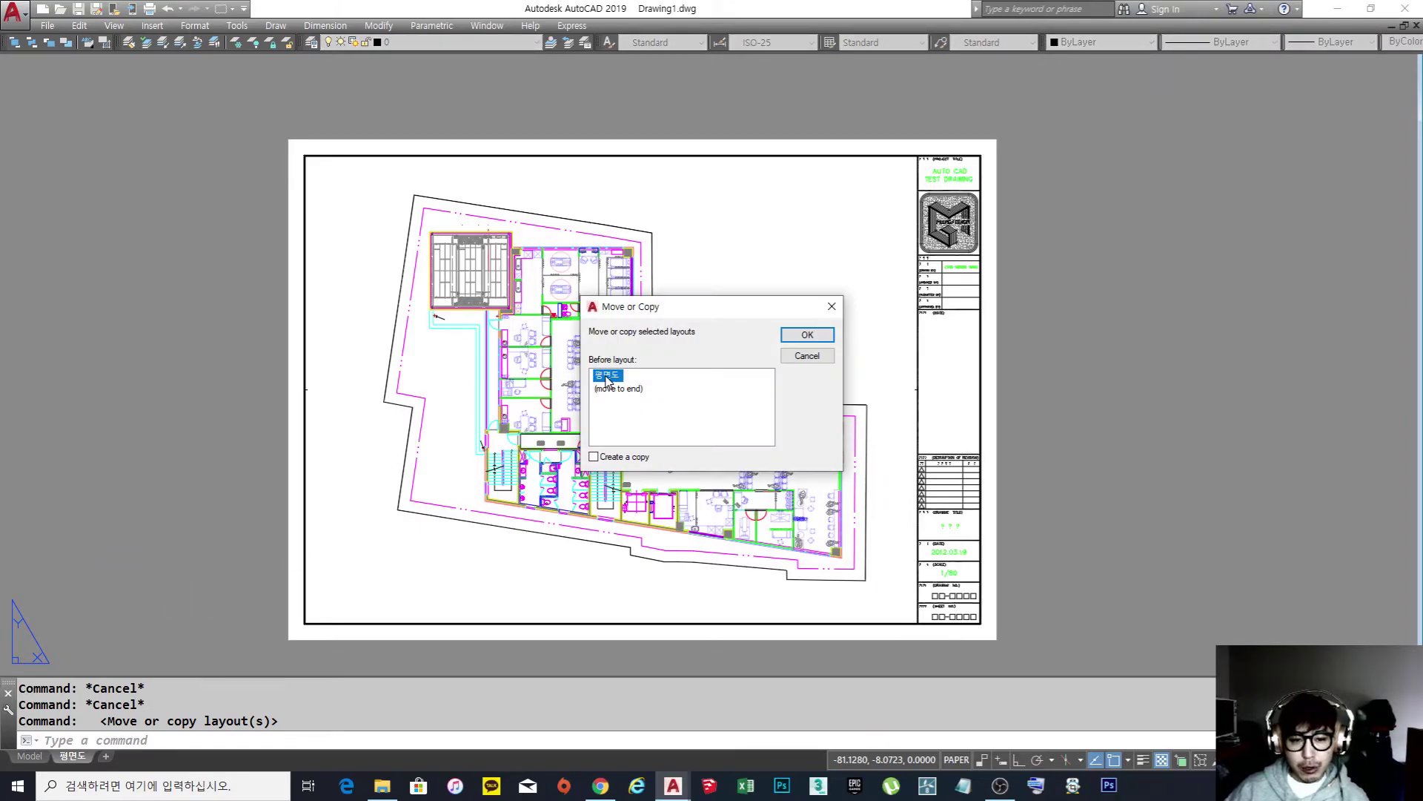
click(594, 458)
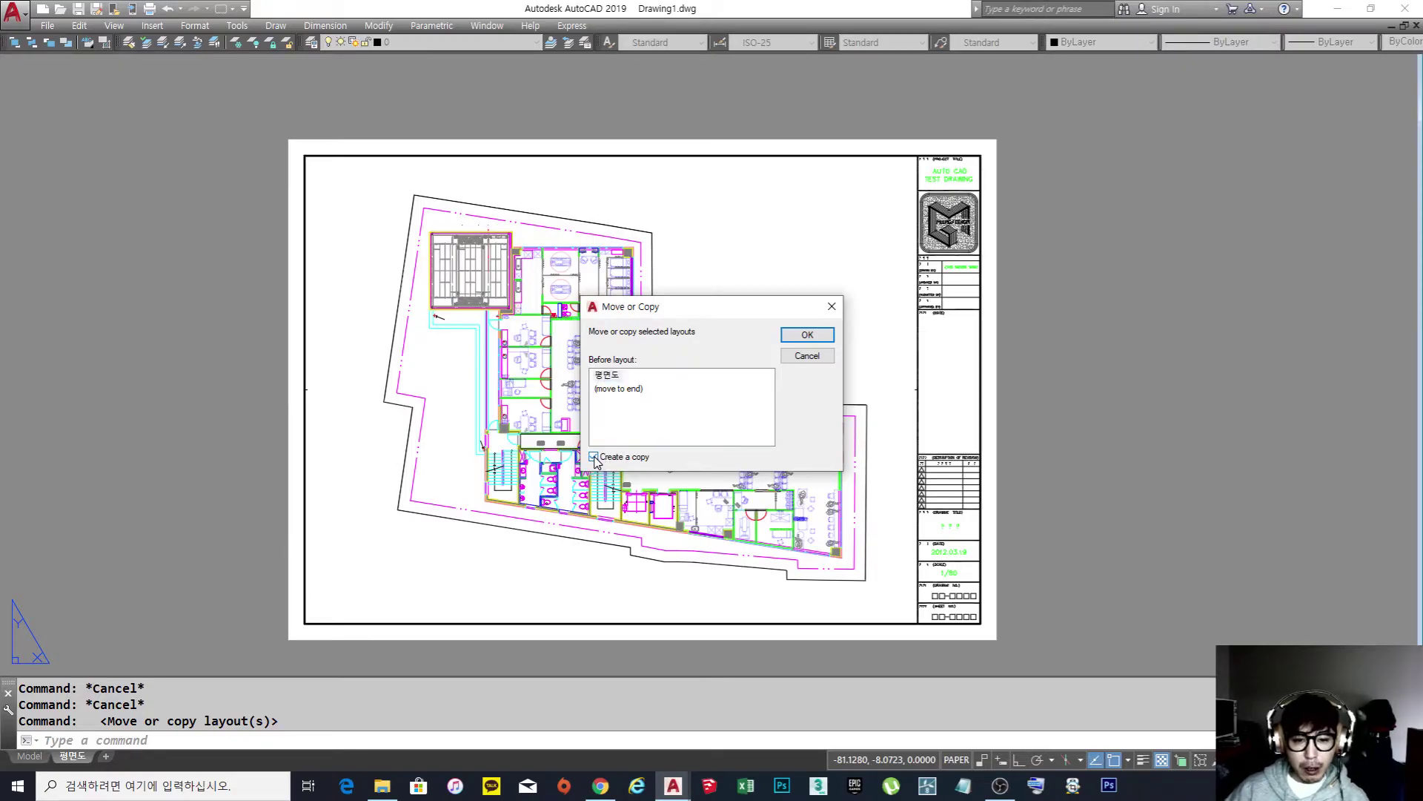
click(608, 380)
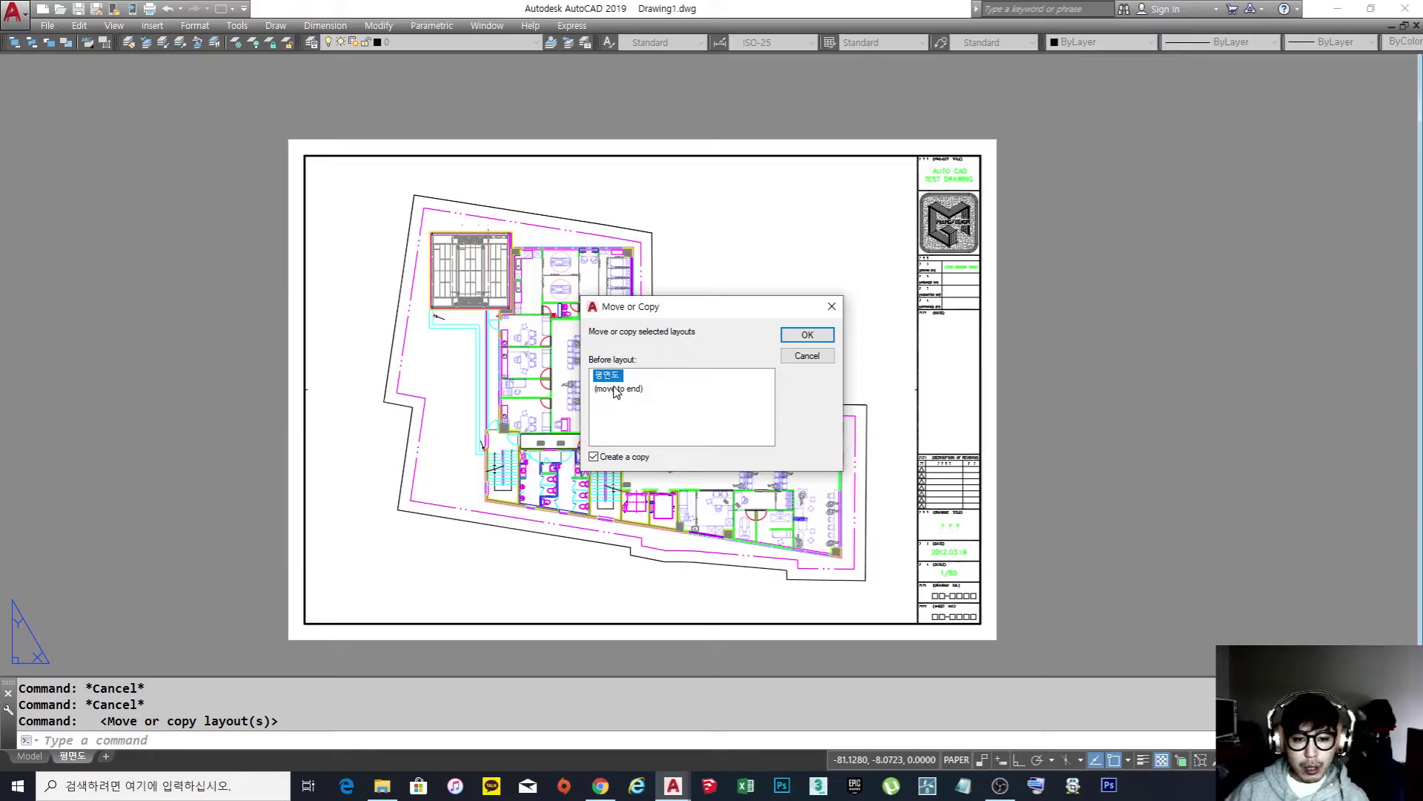
click(614, 389)
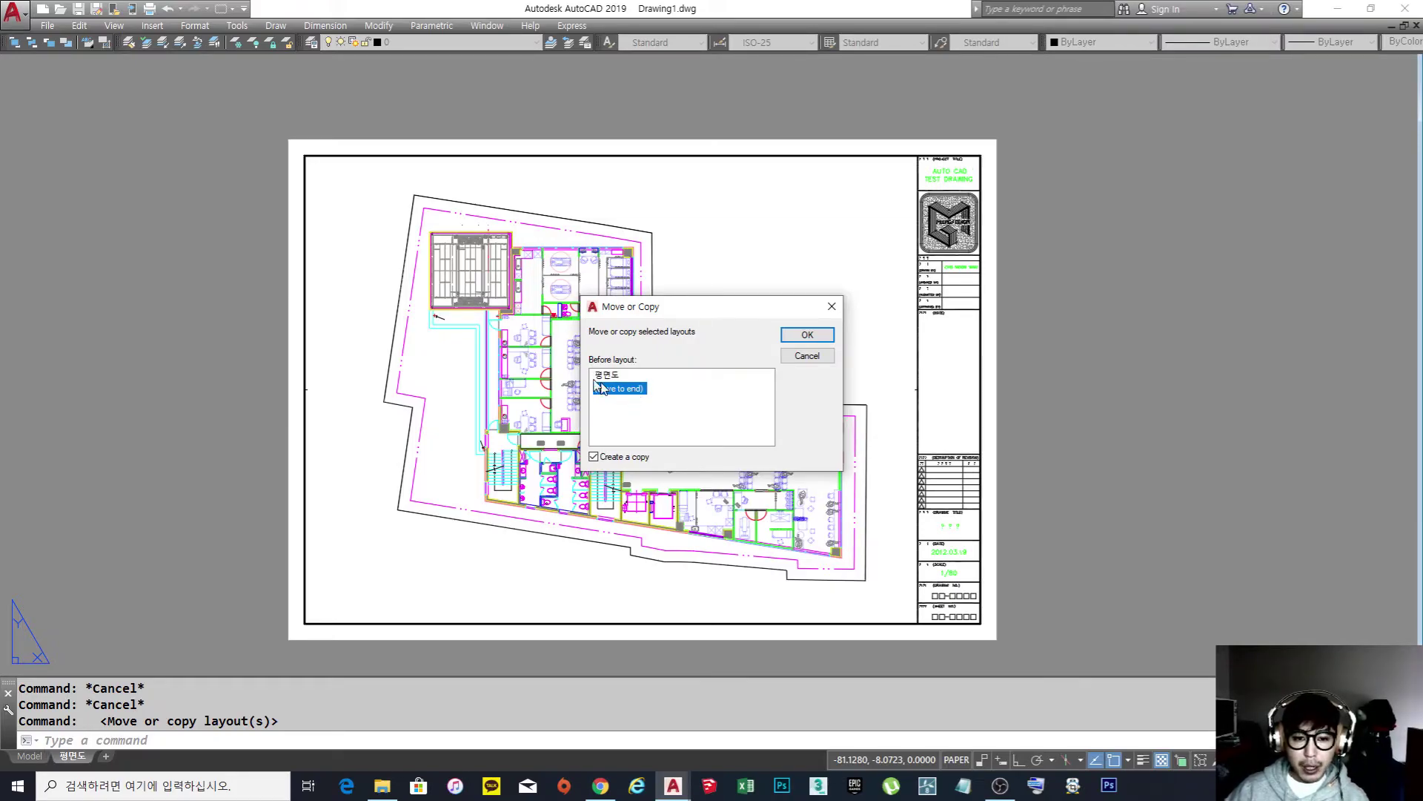
click(807, 336)
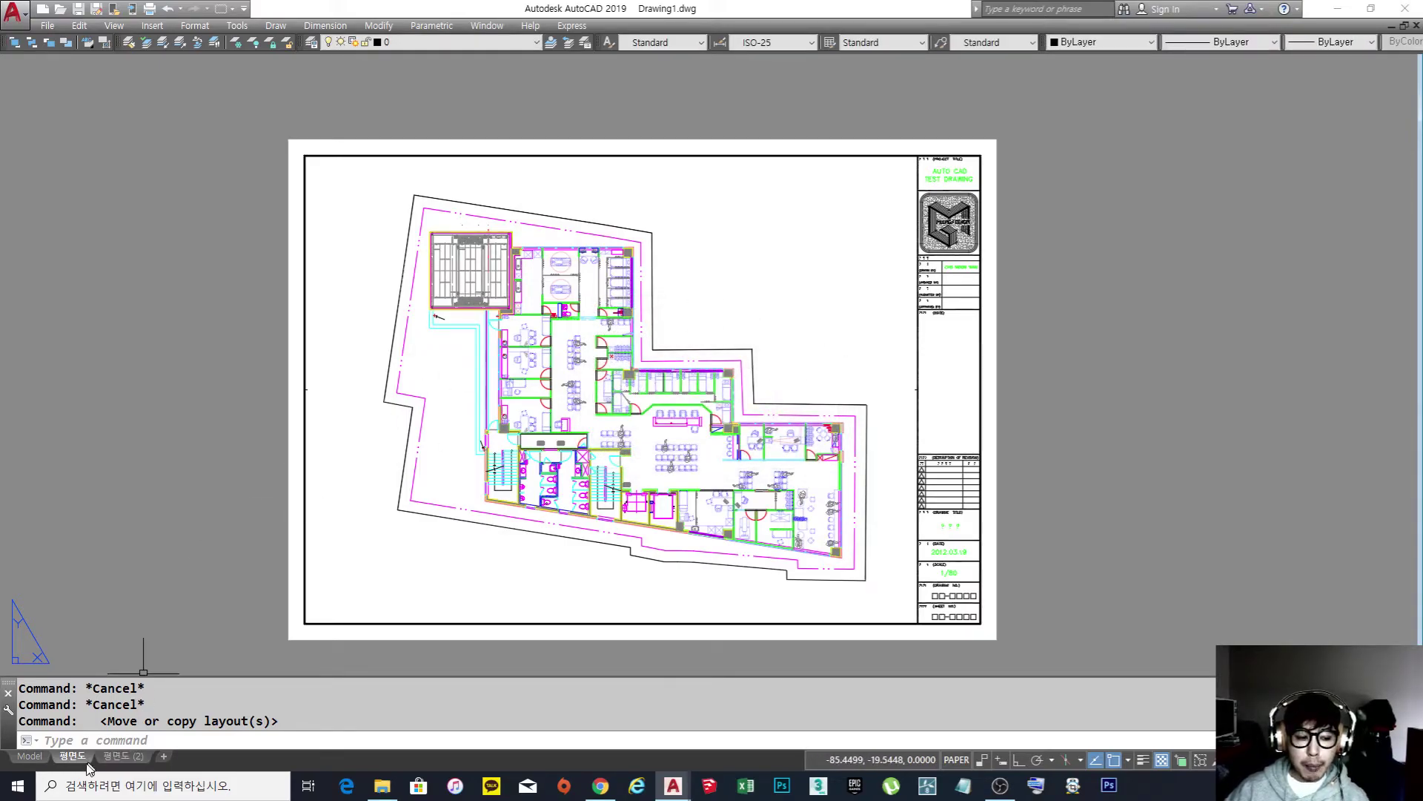
Switch to the copied layout, compare it with the 평면도 original, and rename the copy 천정도.
click(118, 757)
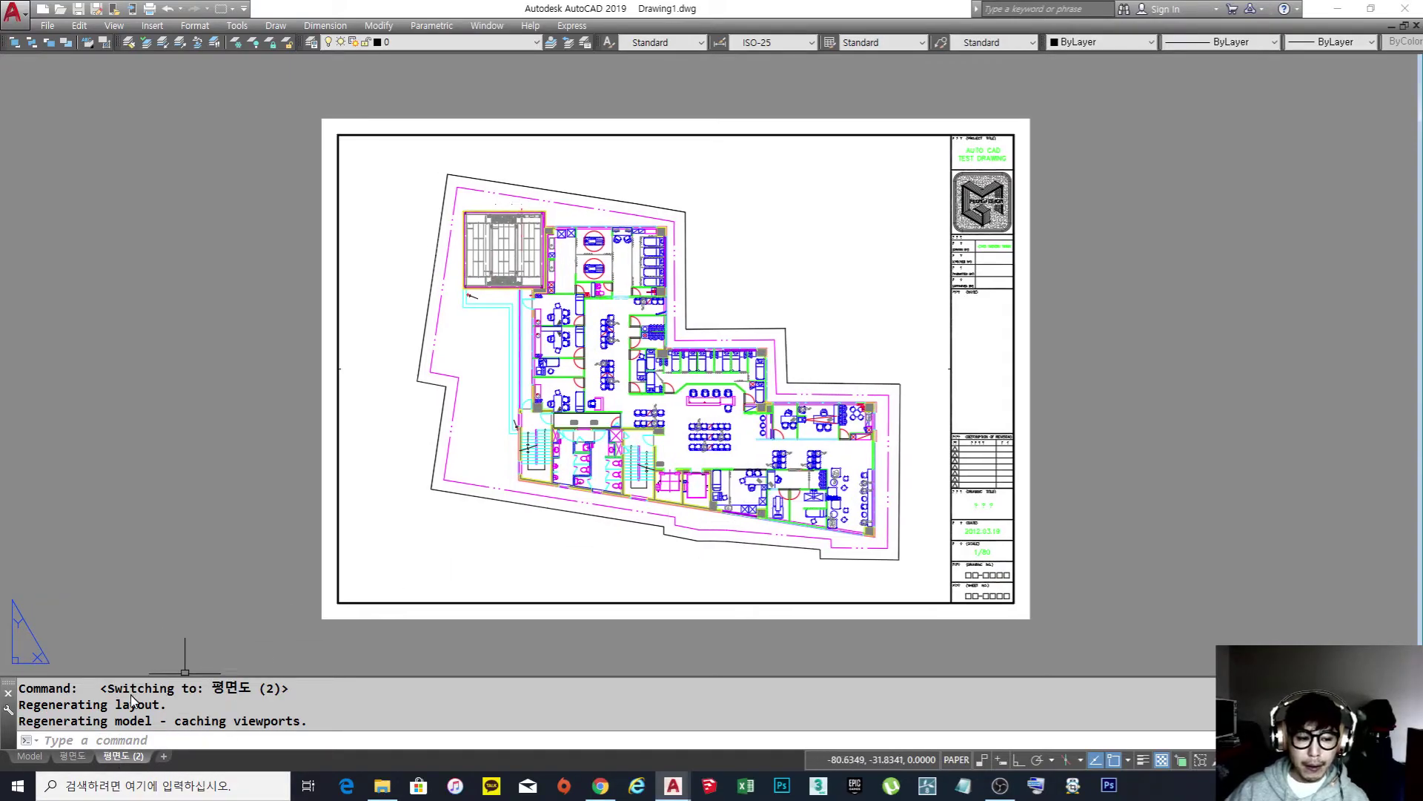
click(77, 756)
click(118, 756)
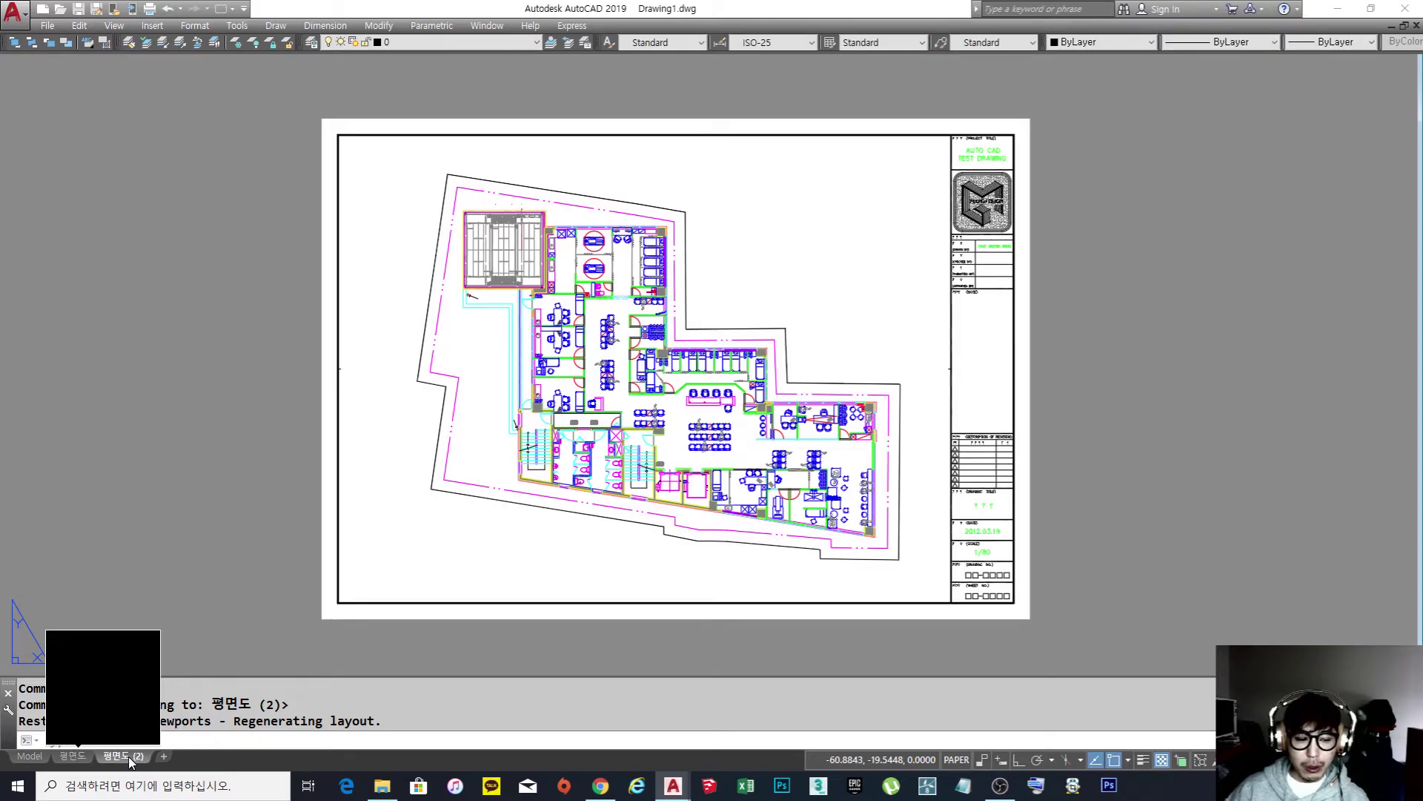
right_click(128, 756)
click(204, 555)
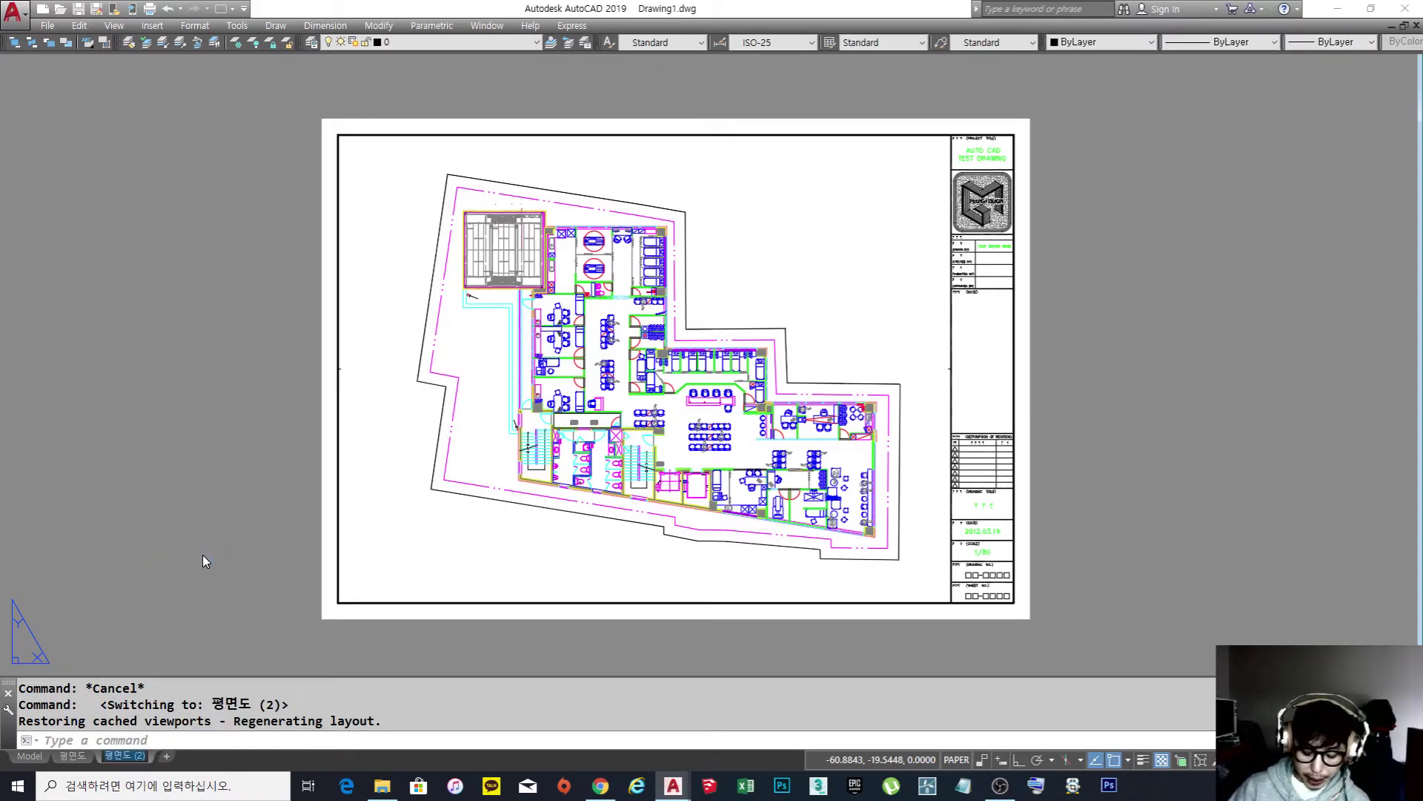
text(천정도)
key(Return)
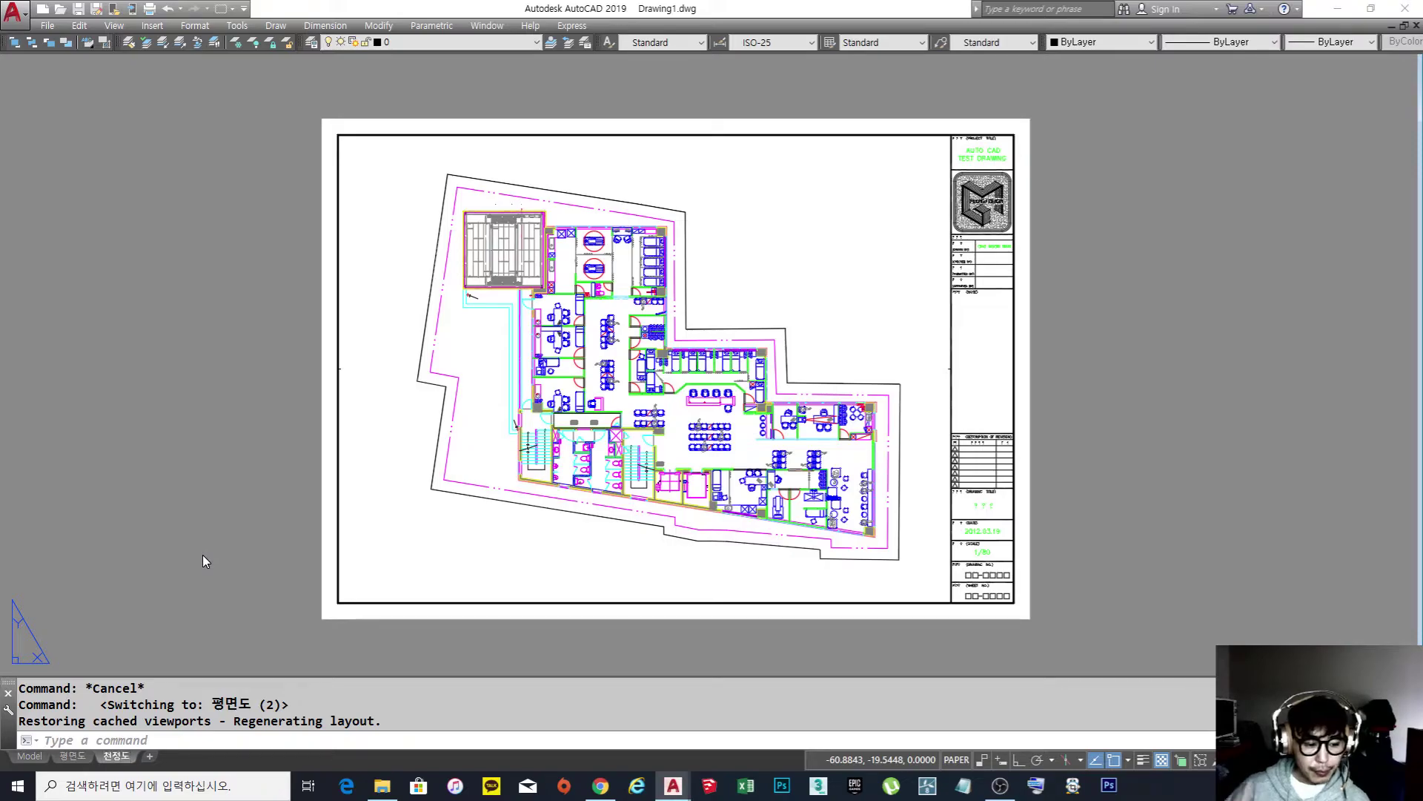
Activate the floor plan viewport on the 천정도 layout to work in model space.
click(757, 252)
click(757, 271)
scroll(568, 239, up, 4)
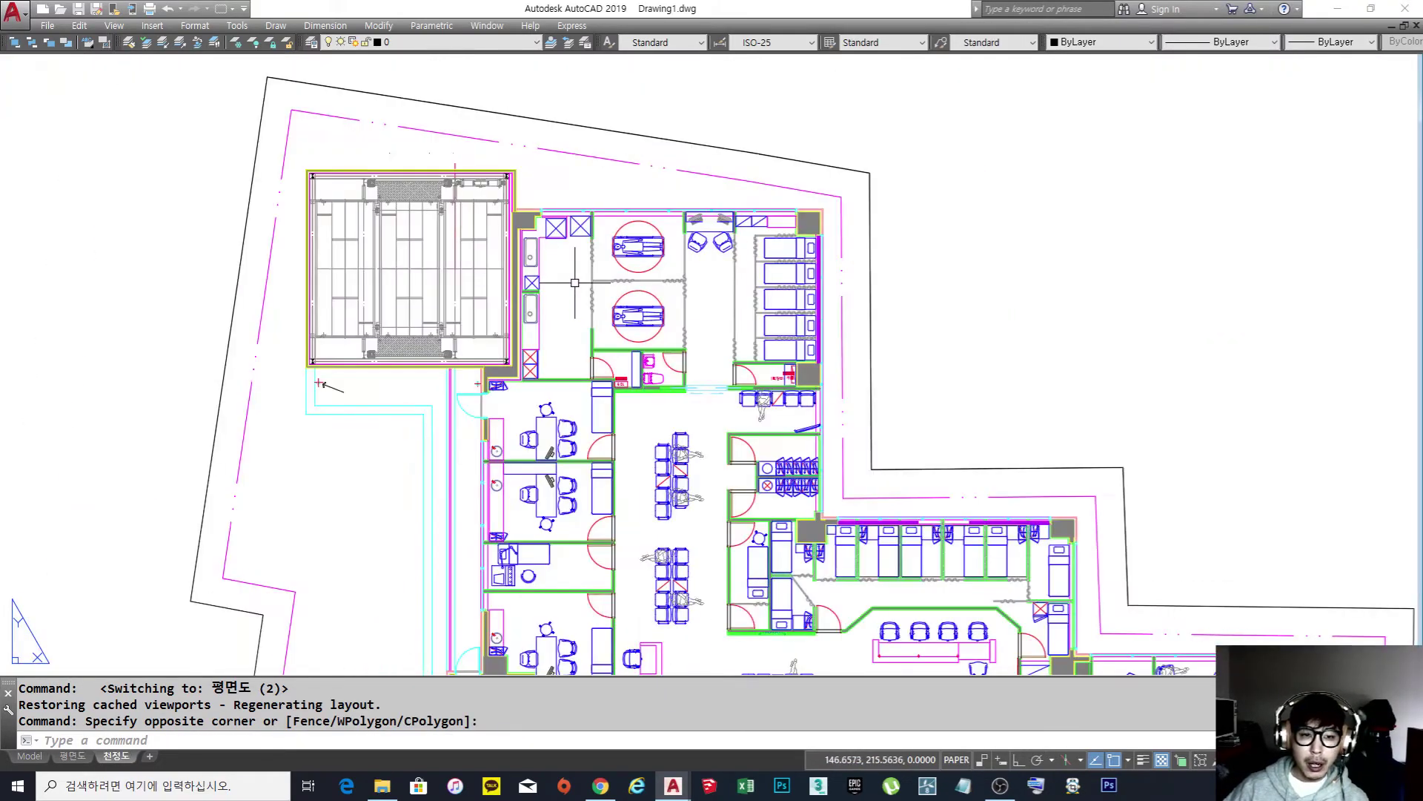
middle_drag(580, 286, 639, 223)
scroll(630, 355, up, 5)
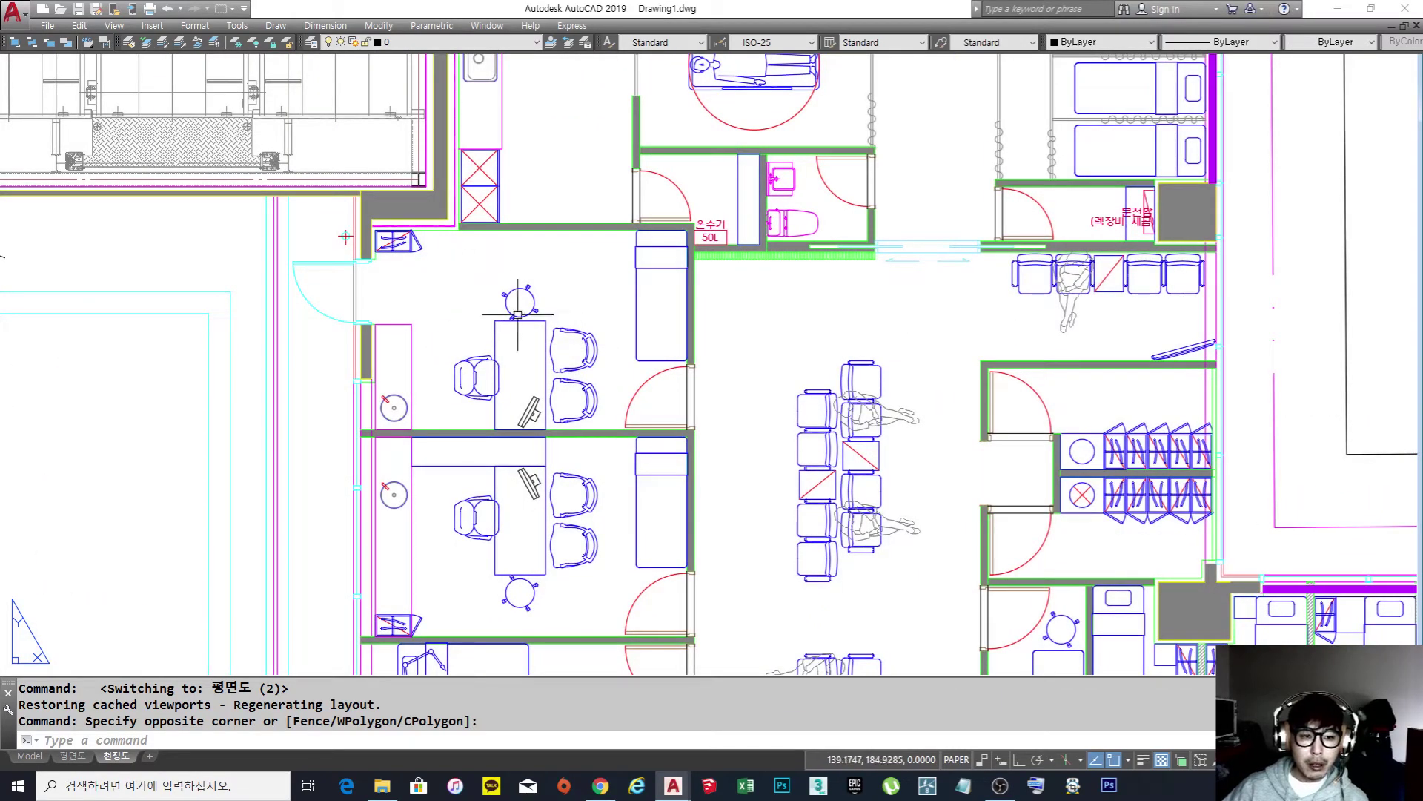
scroll(639, 388, down, 7)
scroll(639, 388, up, 5)
double_click(670, 395)
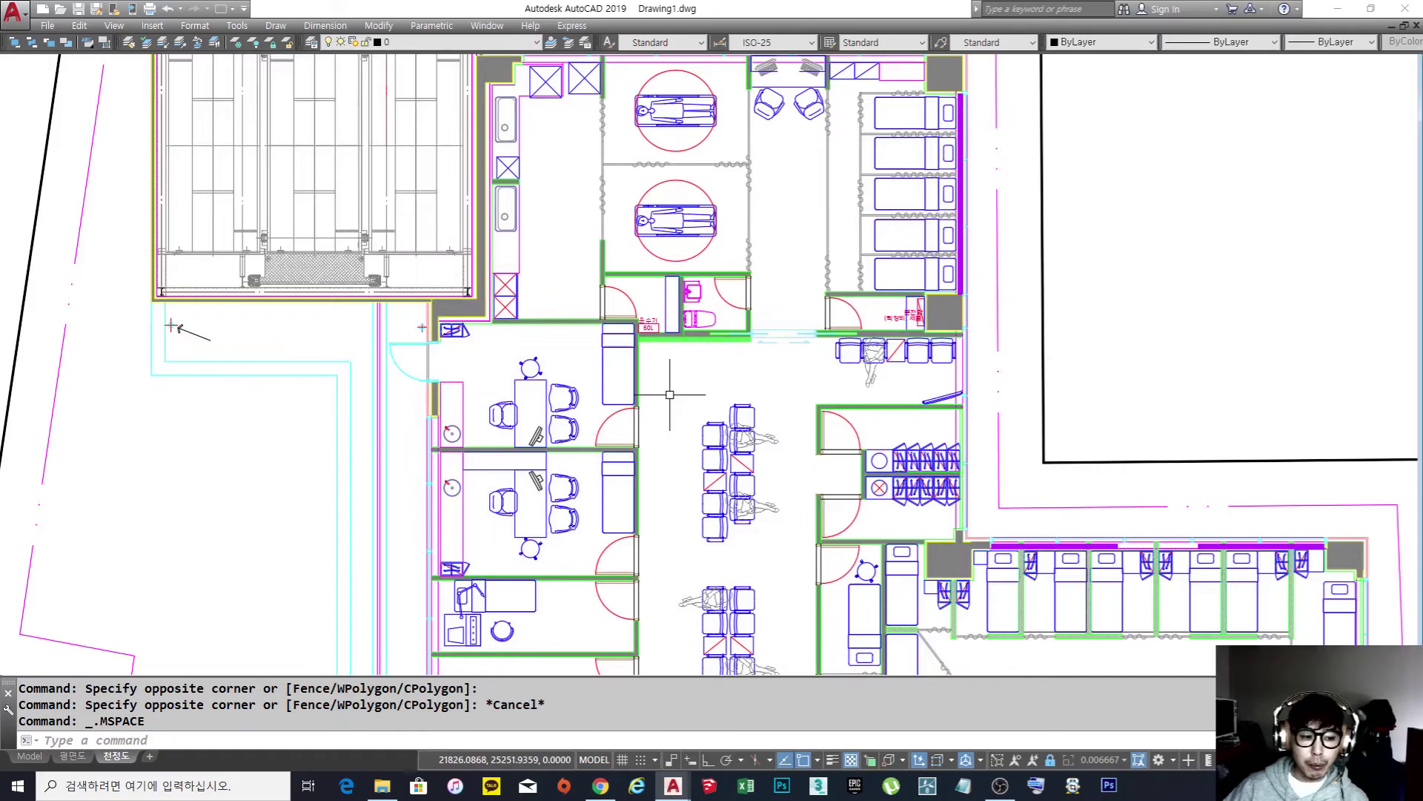
scroll(670, 394, down, 6)
scroll(599, 384, up, 5)
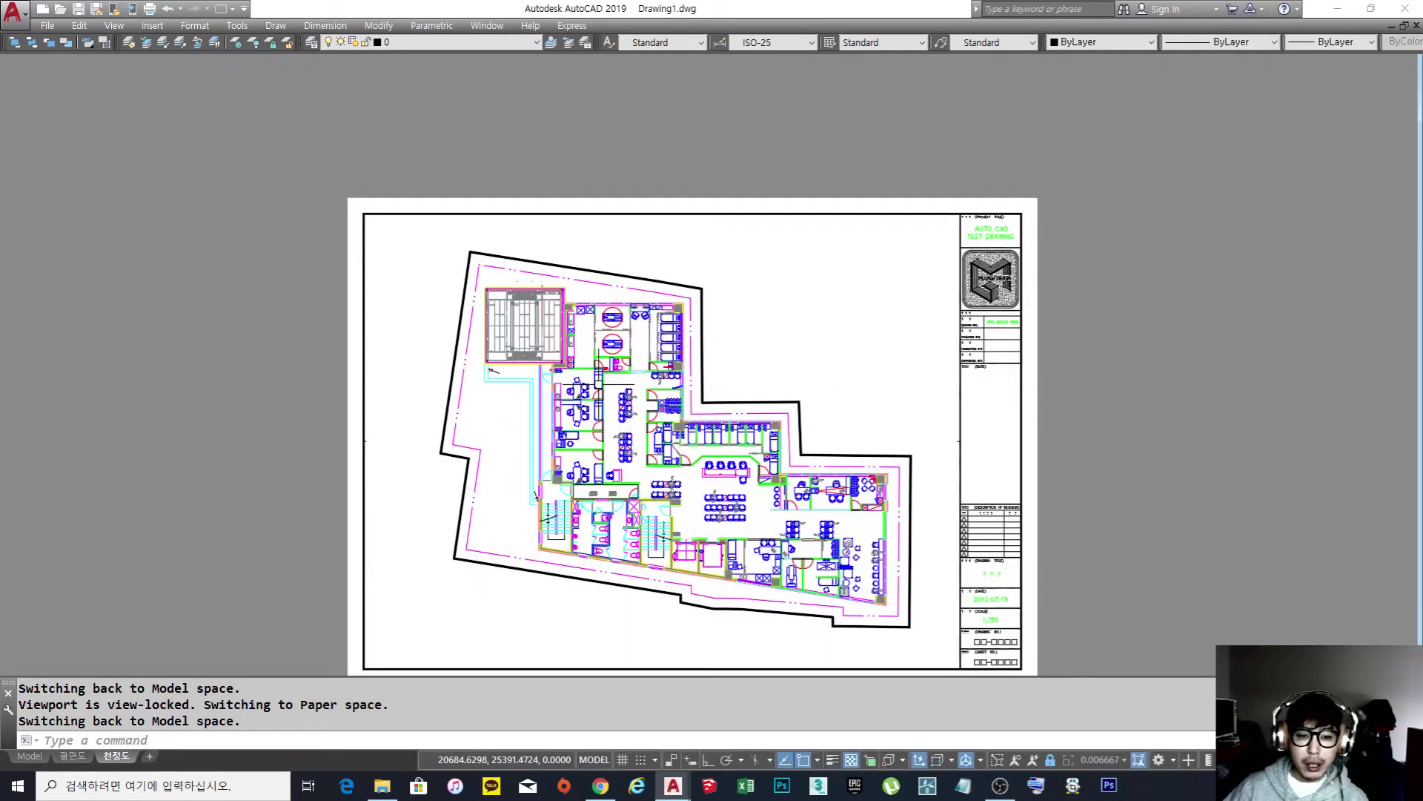
click(430, 42)
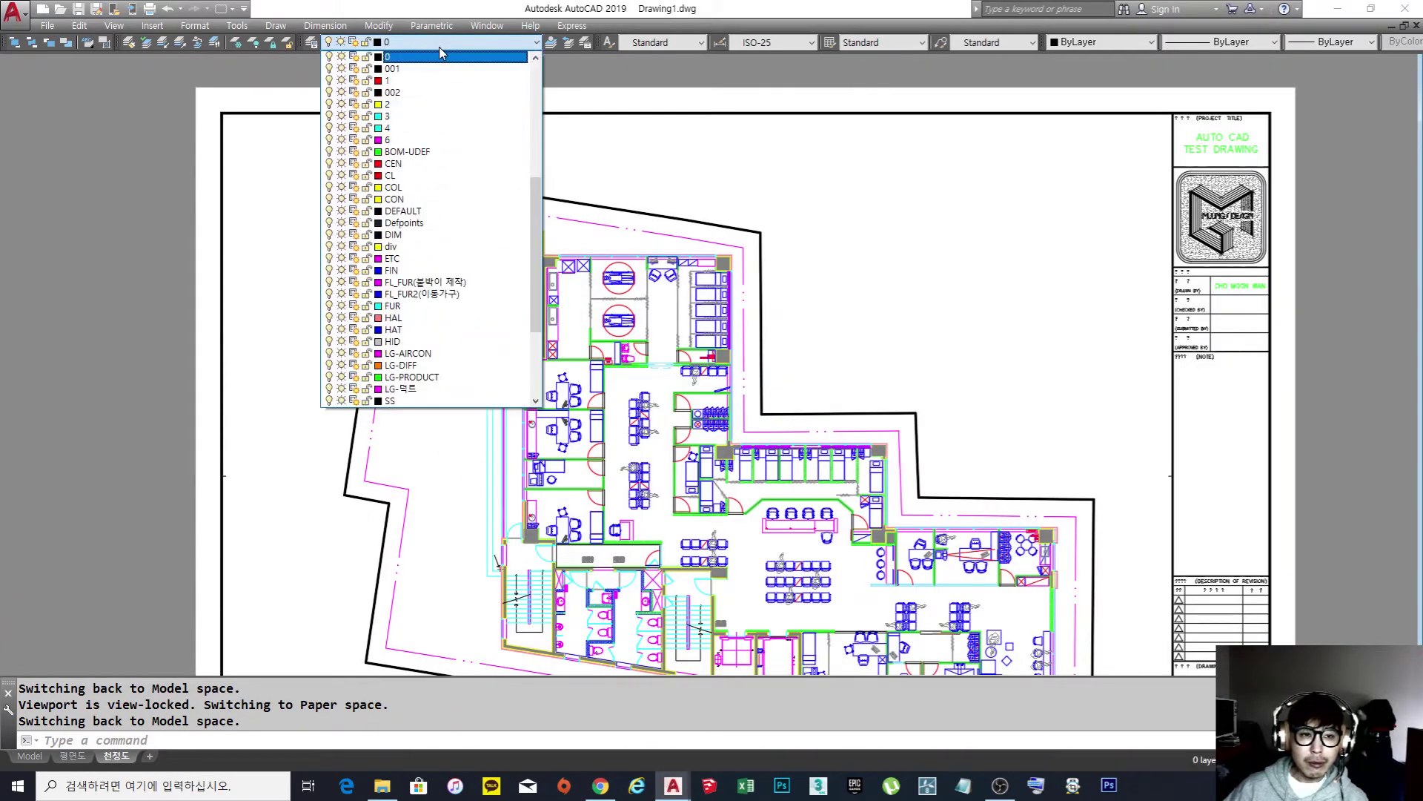
click(635, 381)
scroll(571, 401, up, 5)
click(604, 398)
click(584, 386)
click(585, 382)
click(610, 381)
key(Escape)
key(Escape)
key(Escape)
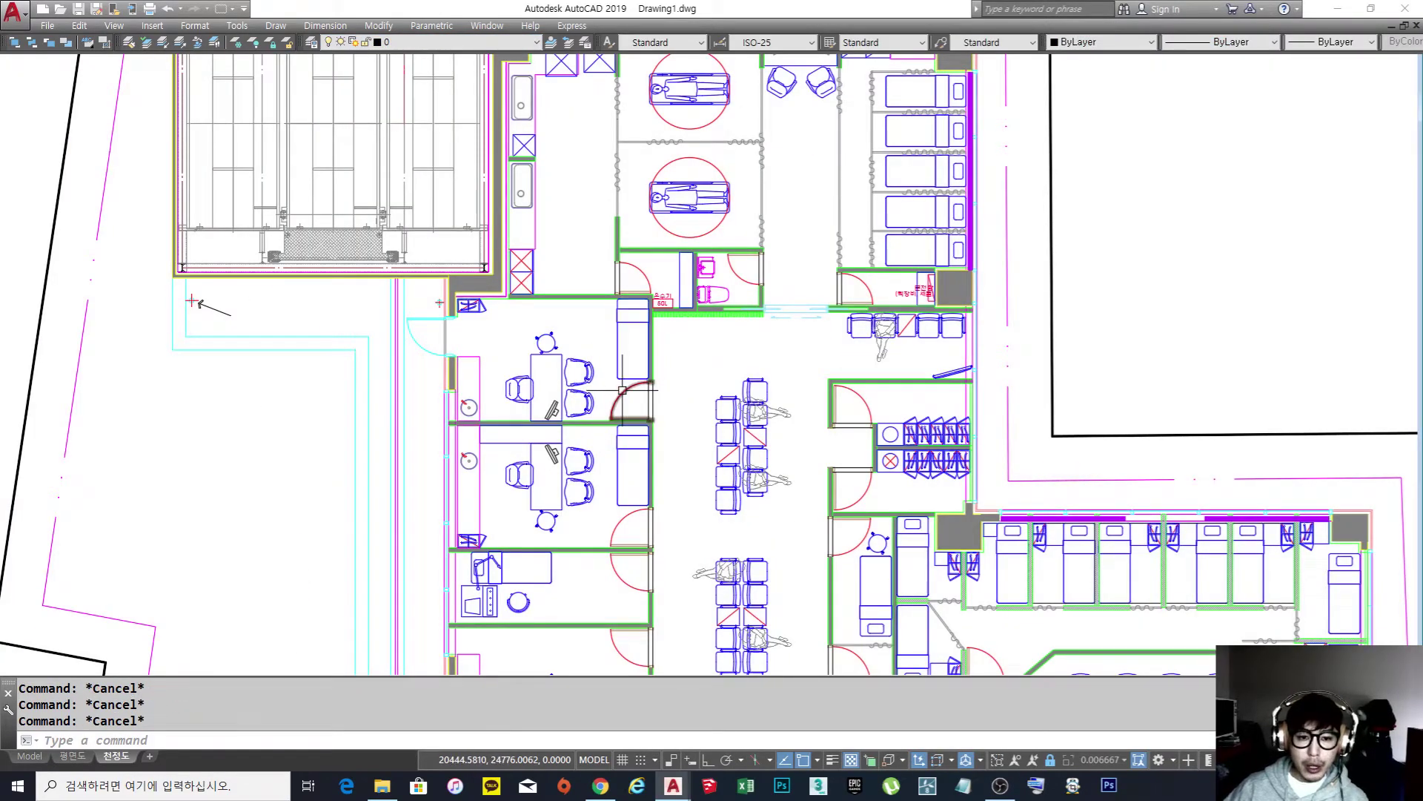
Check which layer the desk and chairs in the upper consulting room belong to, then clear the selection.
scroll(597, 361, down, 5)
scroll(597, 360, up, 6)
click(643, 447)
click(438, 300)
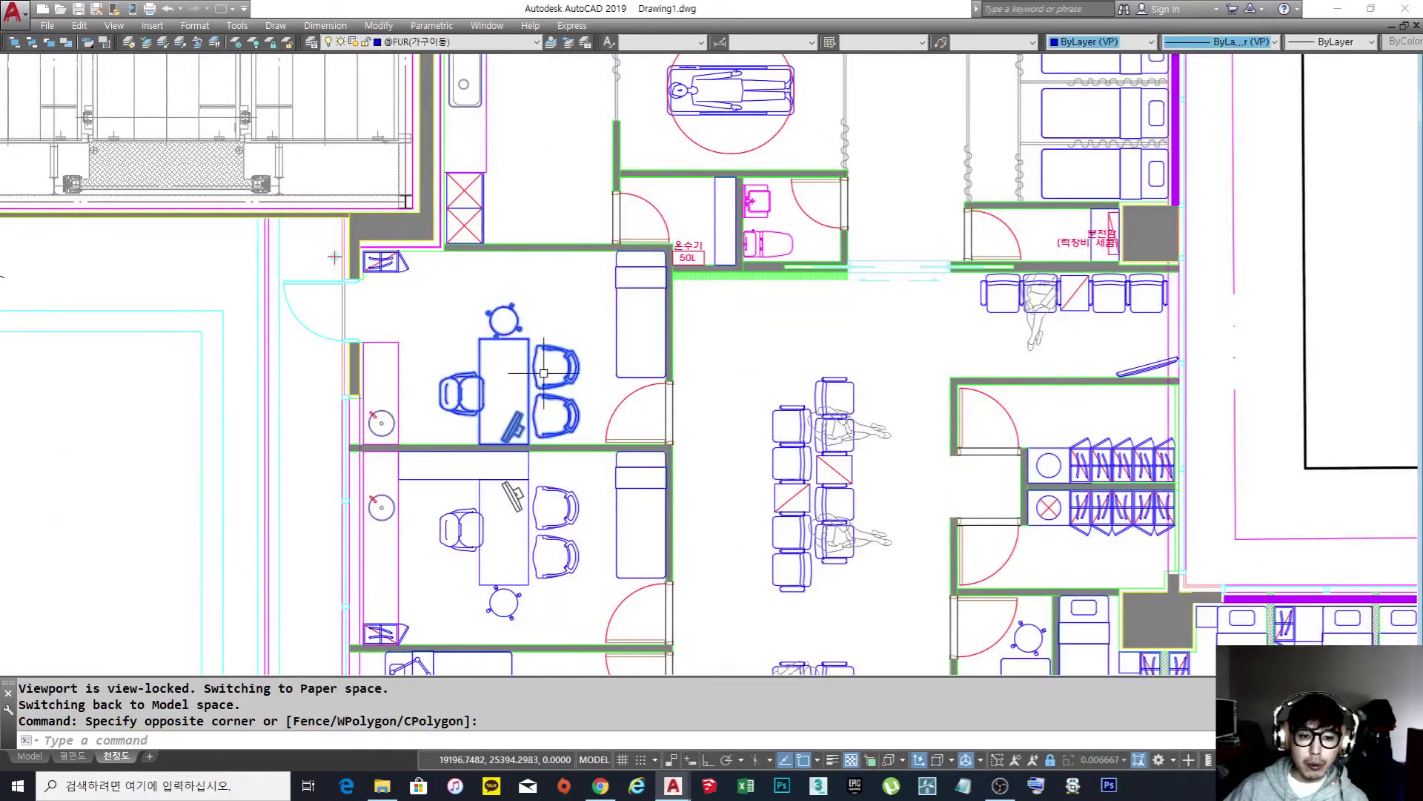
click(470, 44)
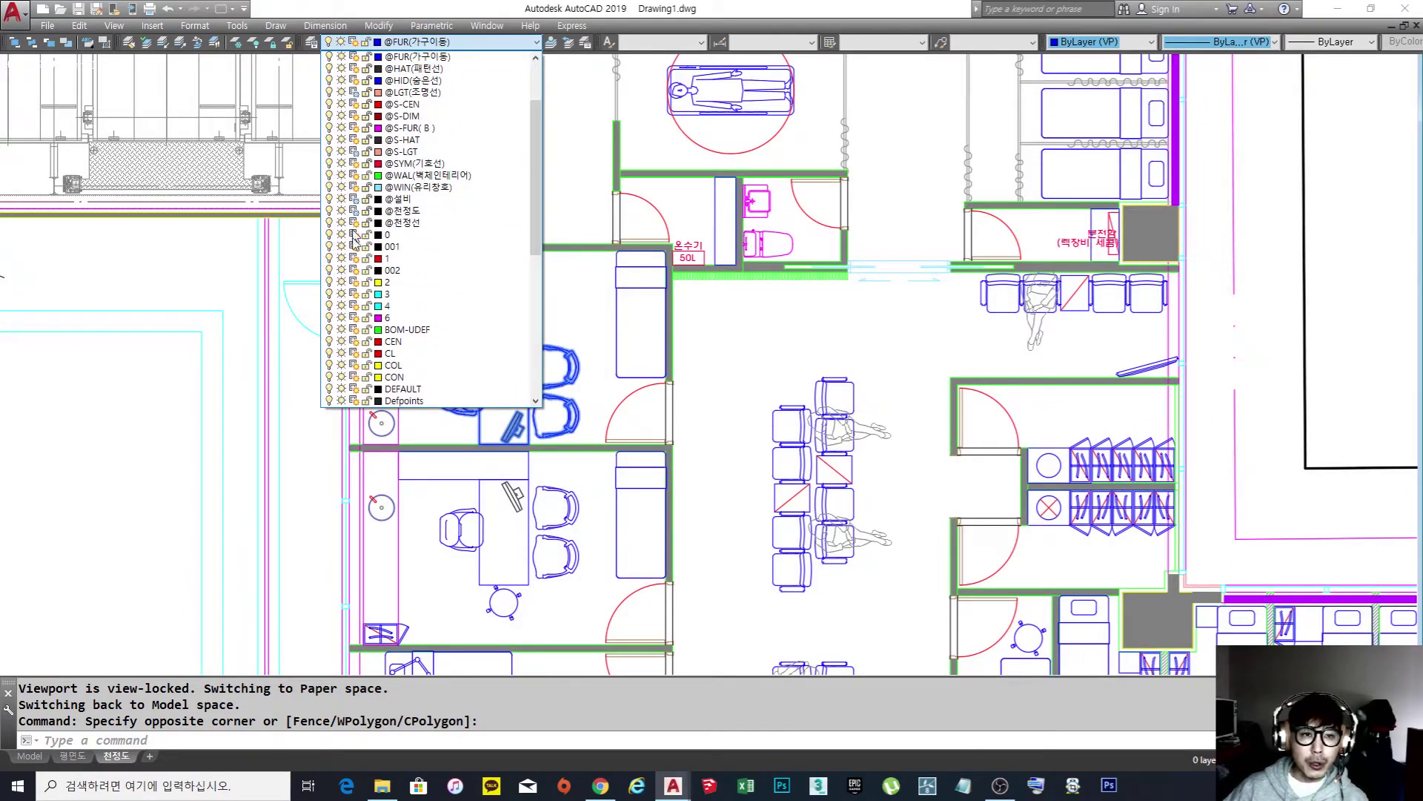
key(Escape)
key(Escape)
key(Escape)
key(Escape)
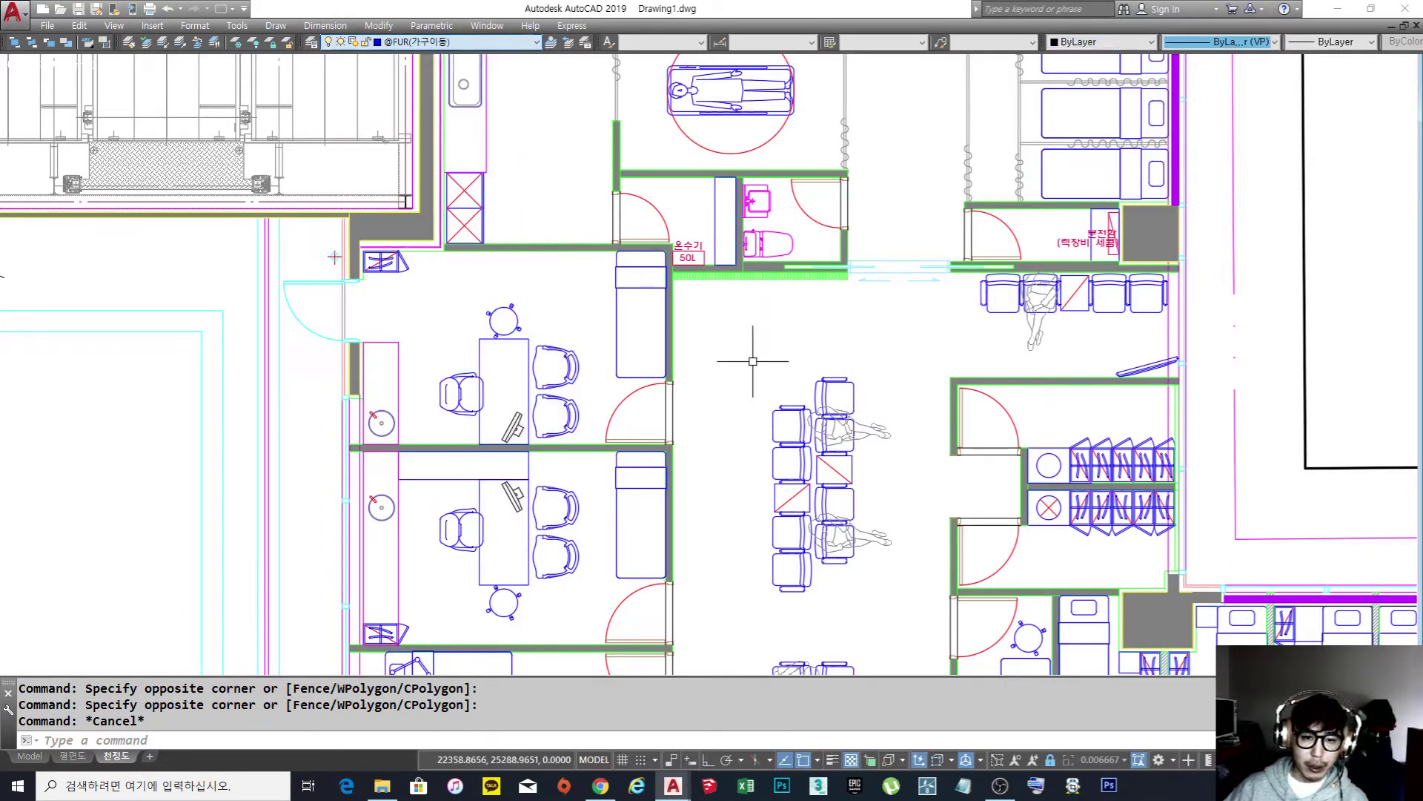
Open the Layer Properties Manager while the floor plan viewport is active.
text(ㅣㅁ)
key(Return)
text(l)
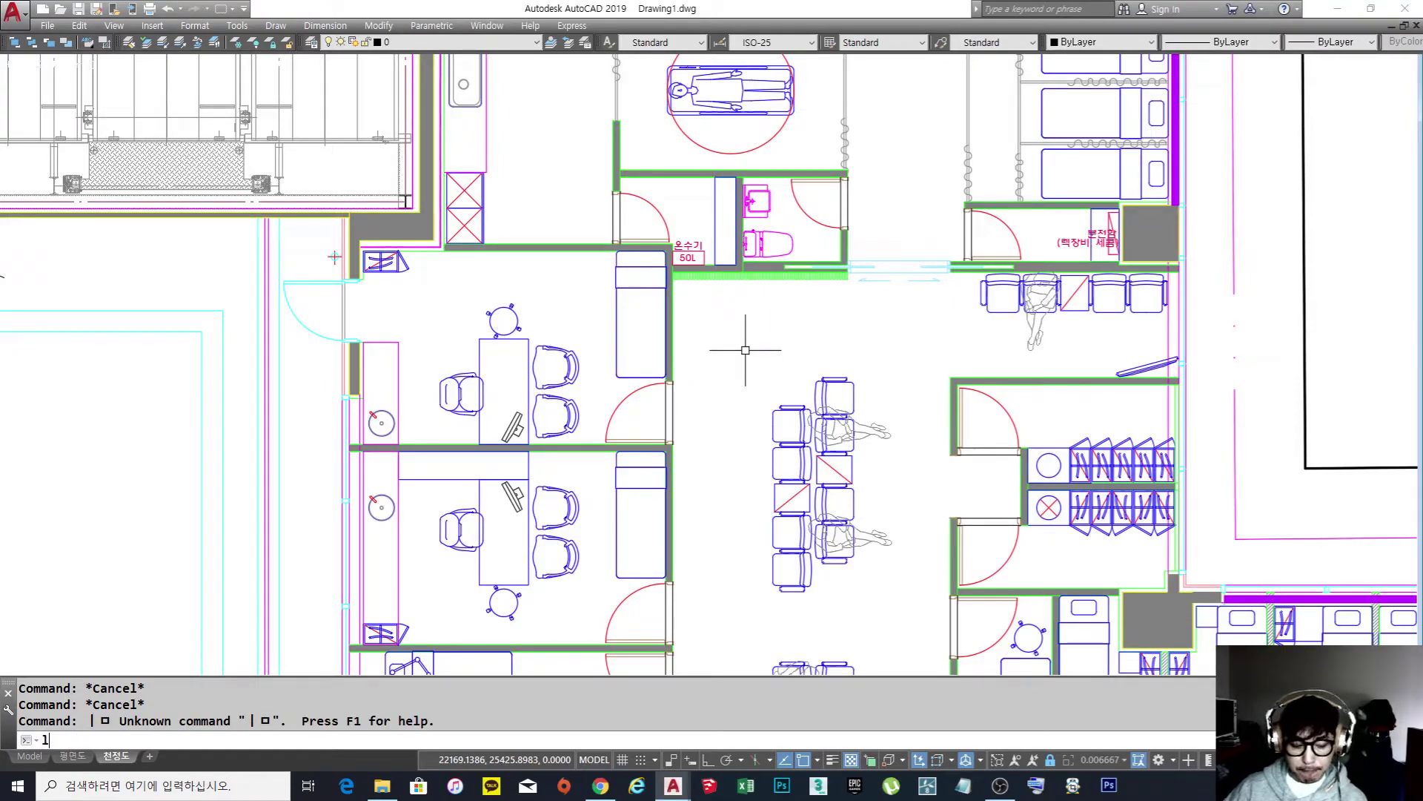
text(a)
key(Return)
middle_drag(748, 353, 793, 433)
scroll(368, 198, up, 5)
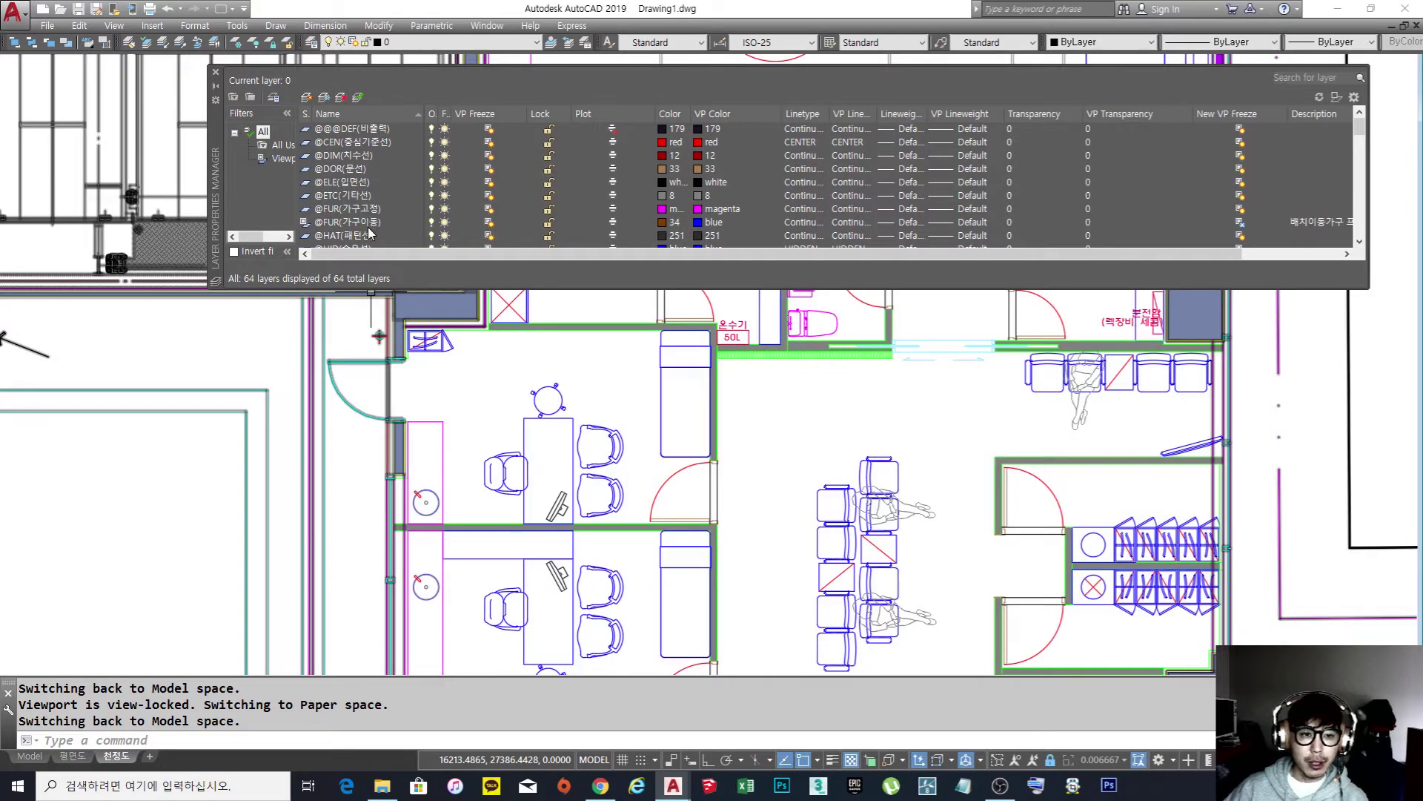
click(372, 222)
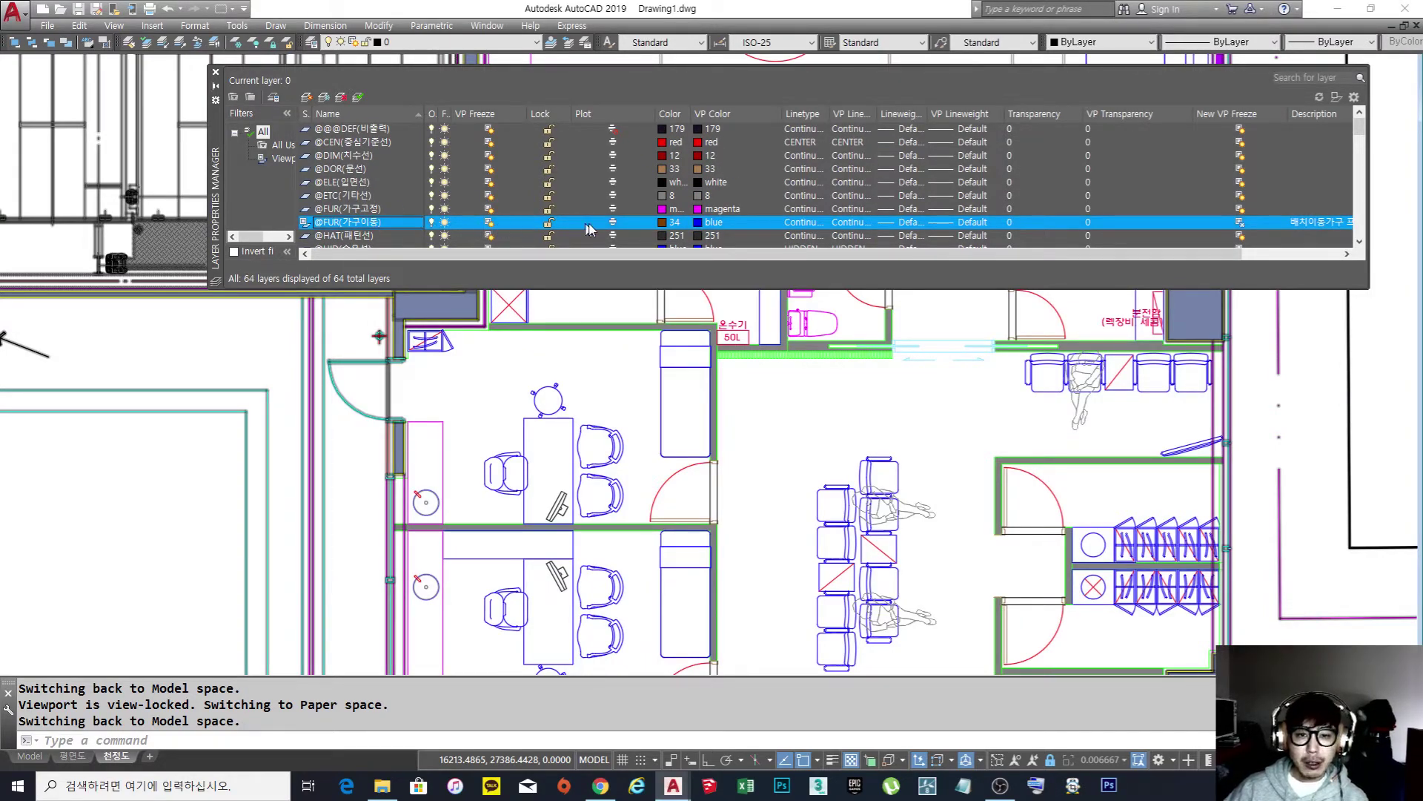
click(698, 222)
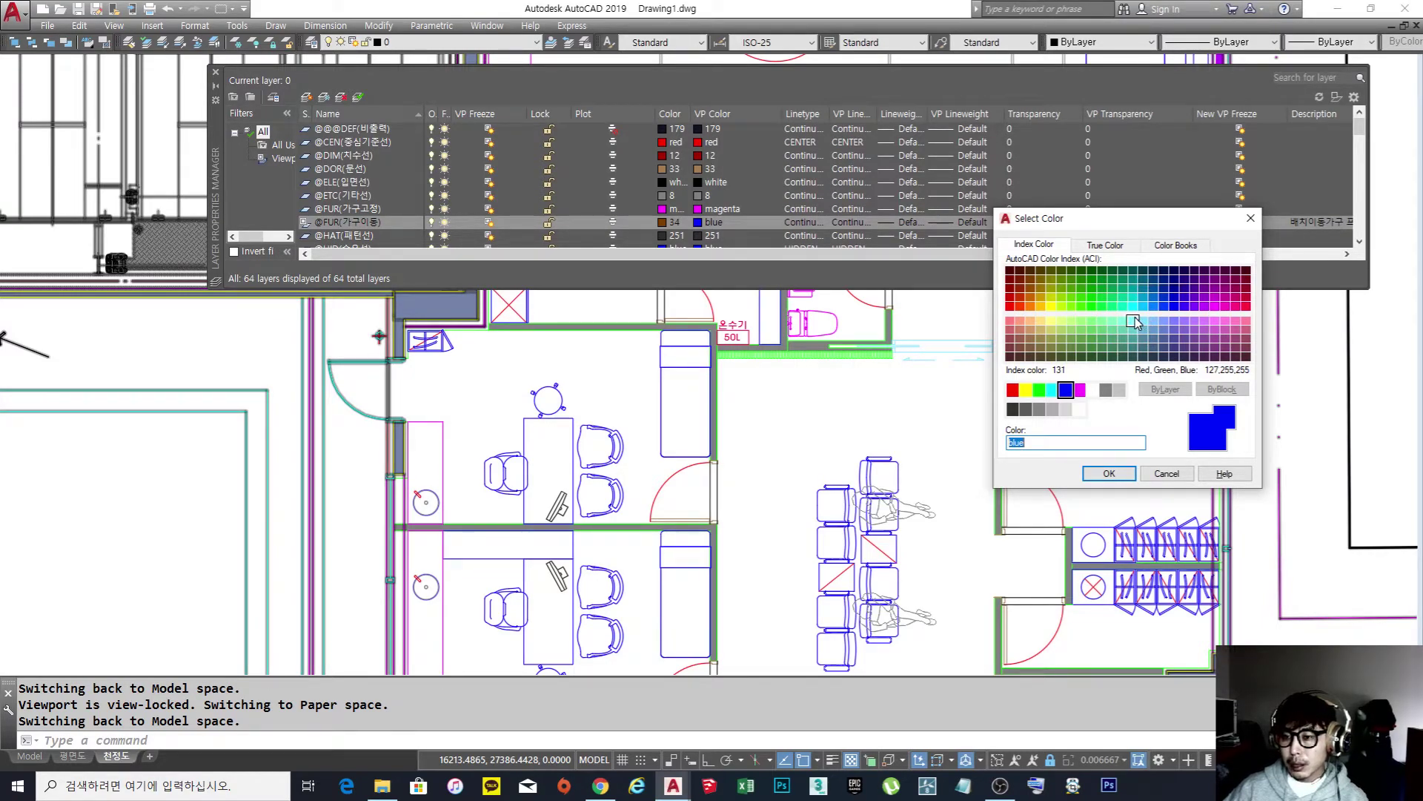
click(1062, 341)
click(1107, 473)
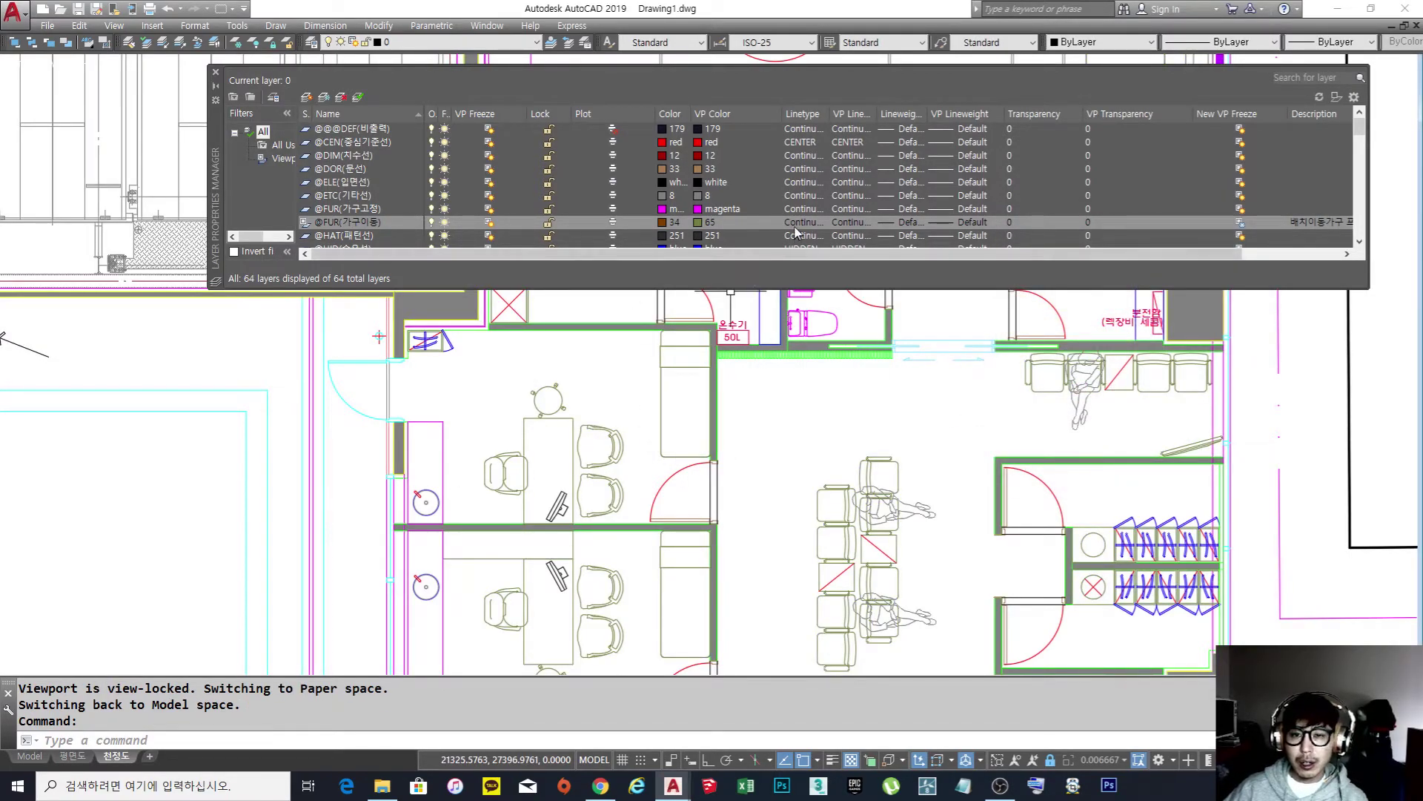
click(840, 223)
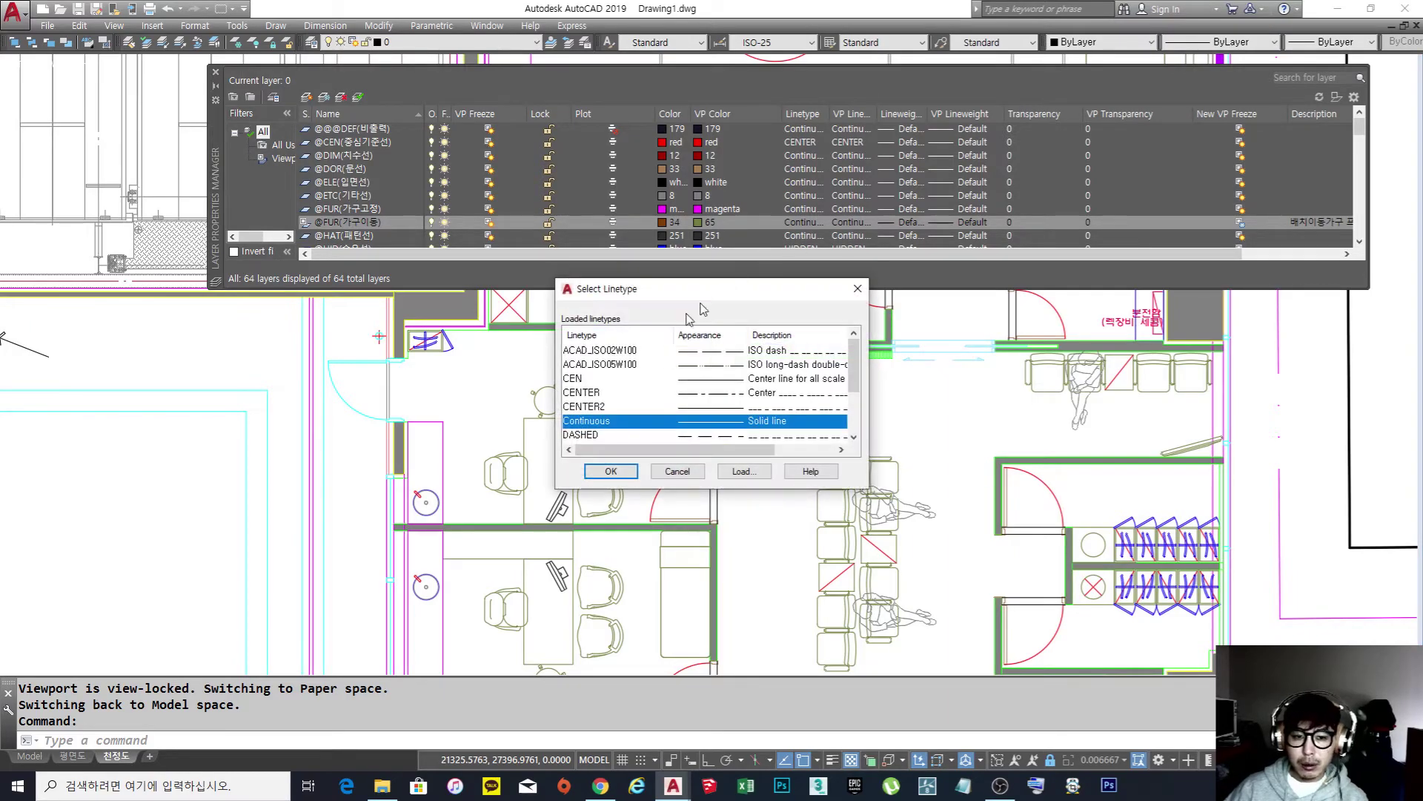
scroll(591, 434, down, 2)
click(600, 408)
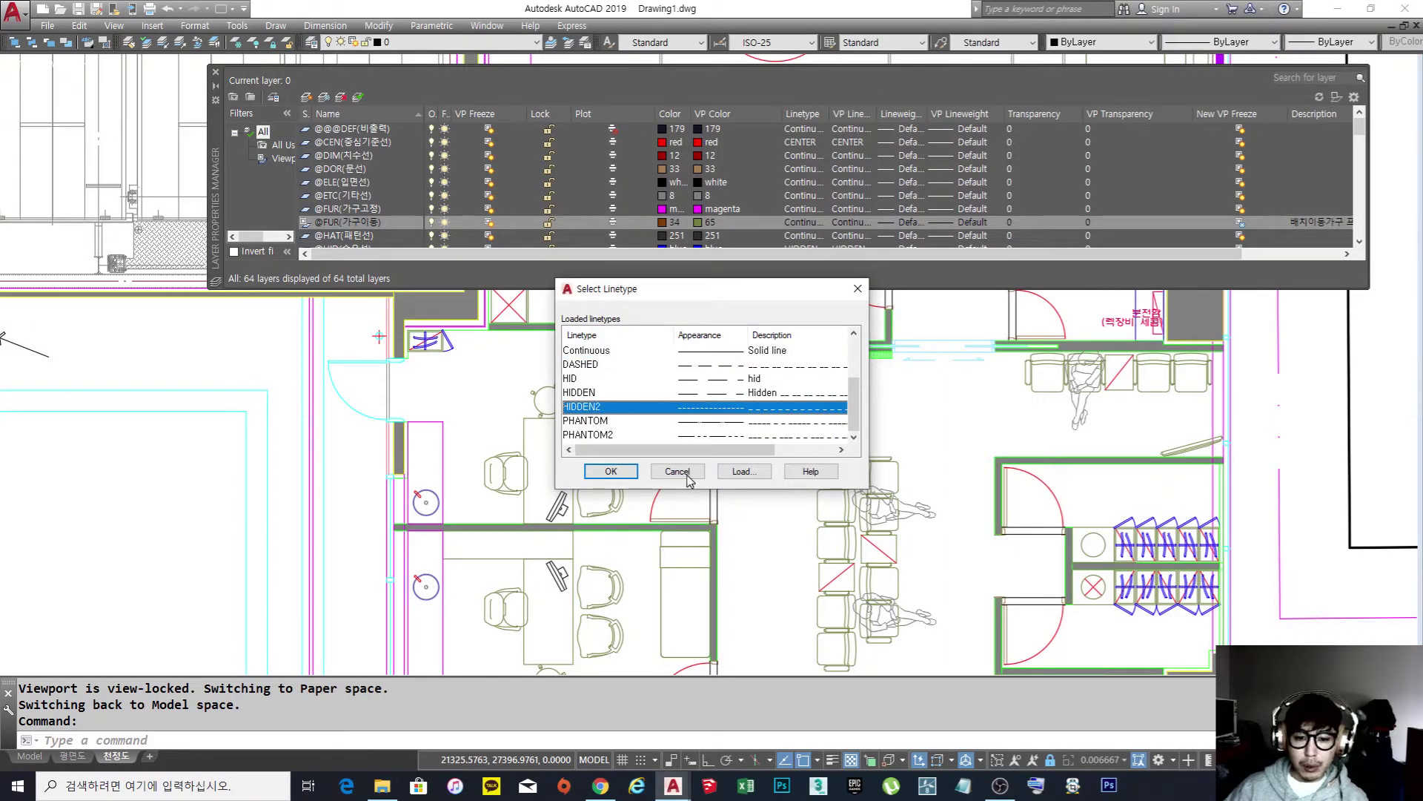
click(610, 471)
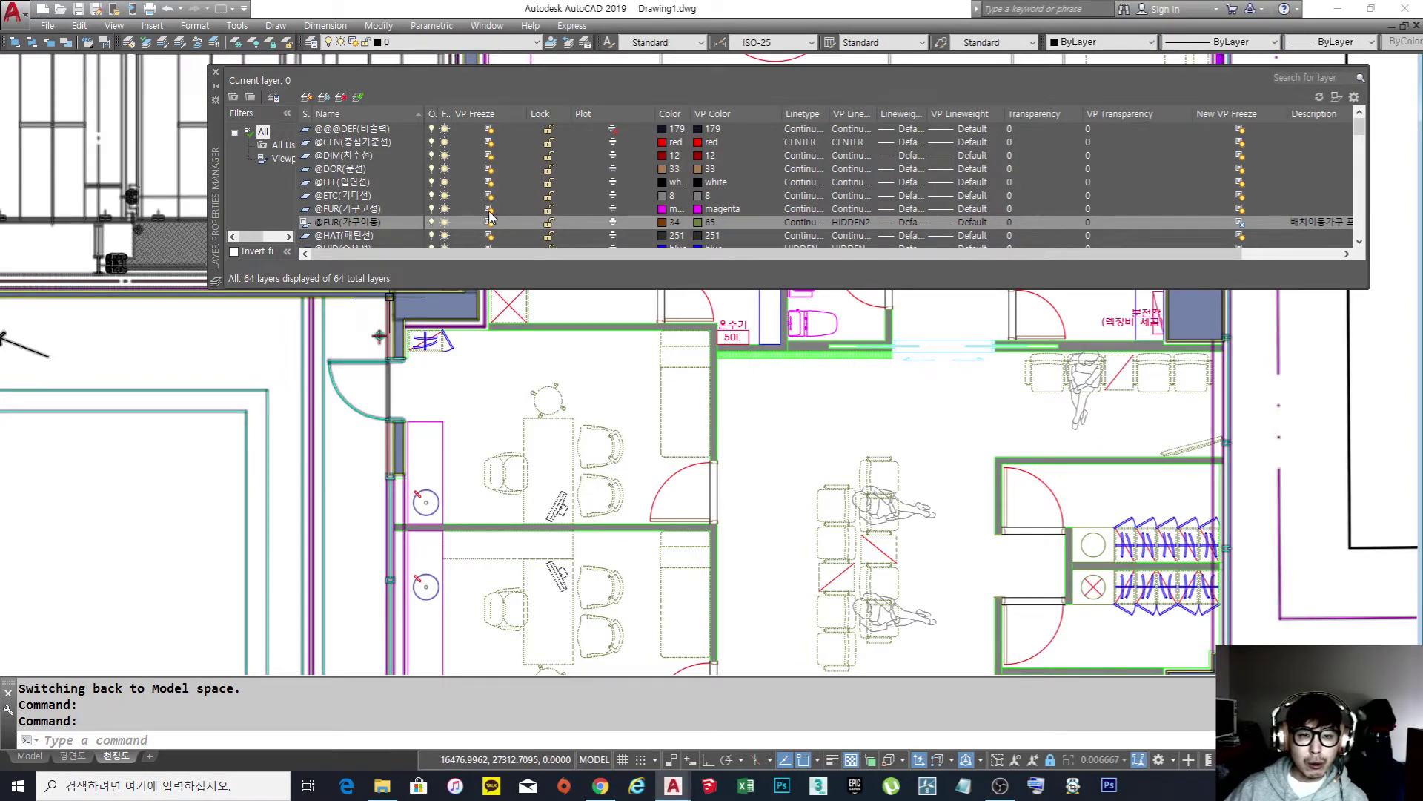
click(698, 210)
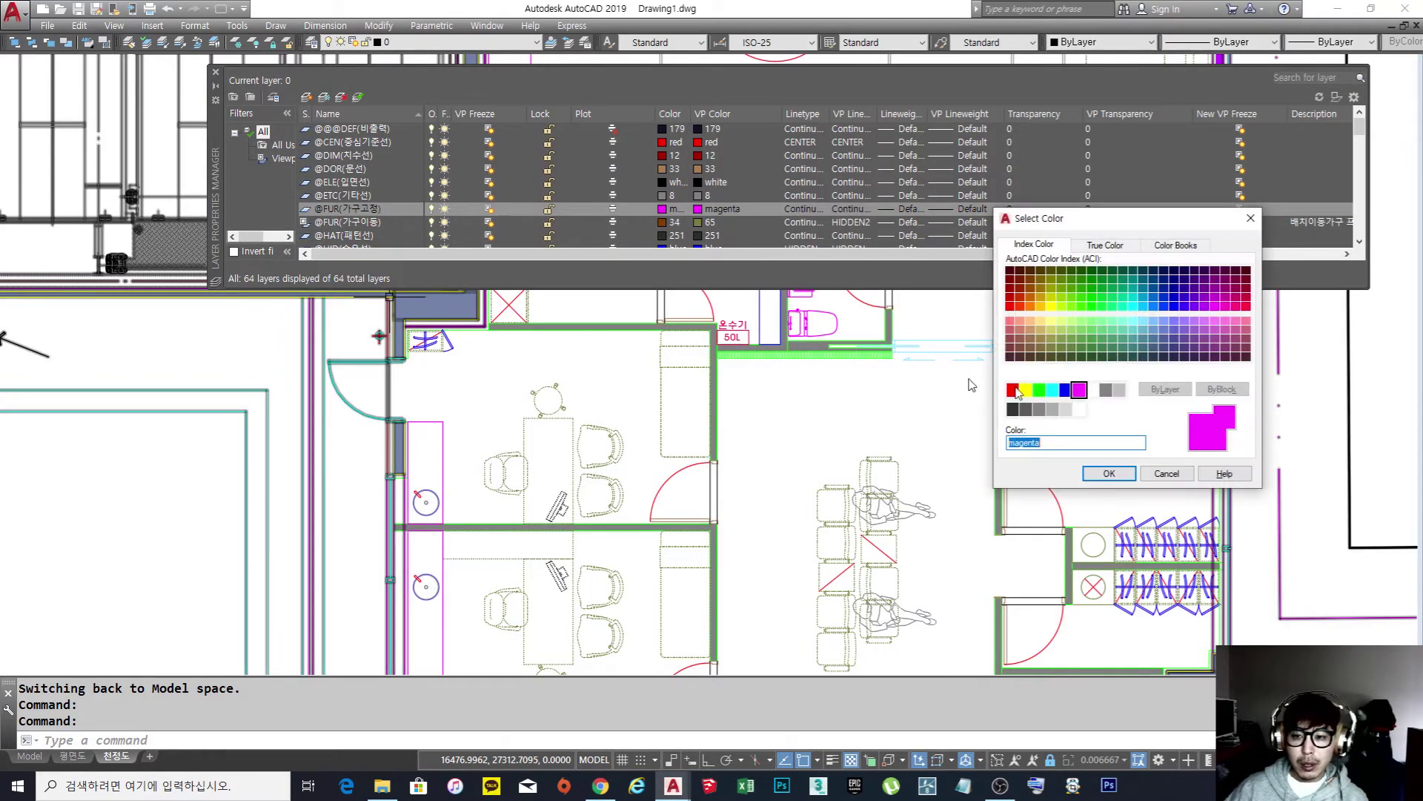
text(65)
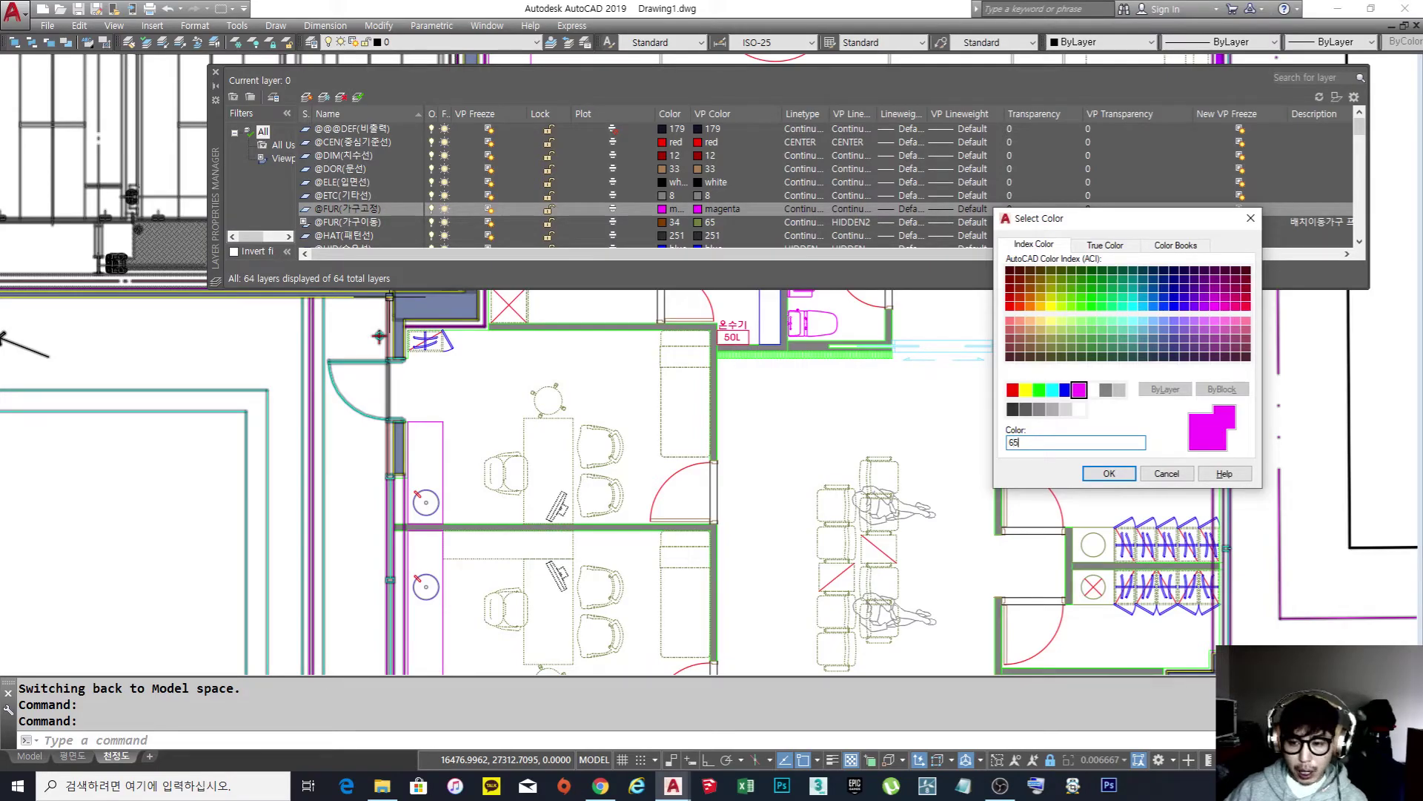
click(1124, 475)
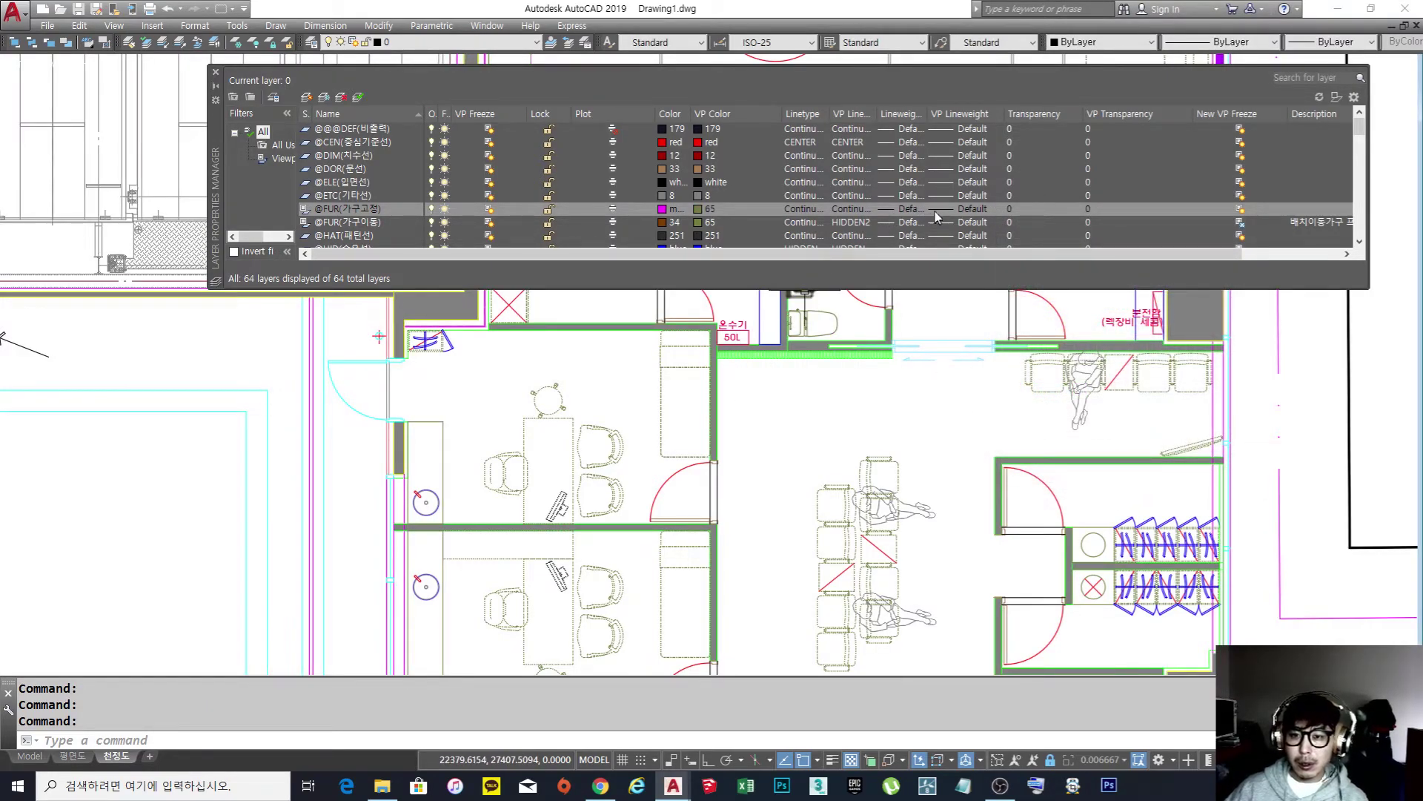
click(855, 210)
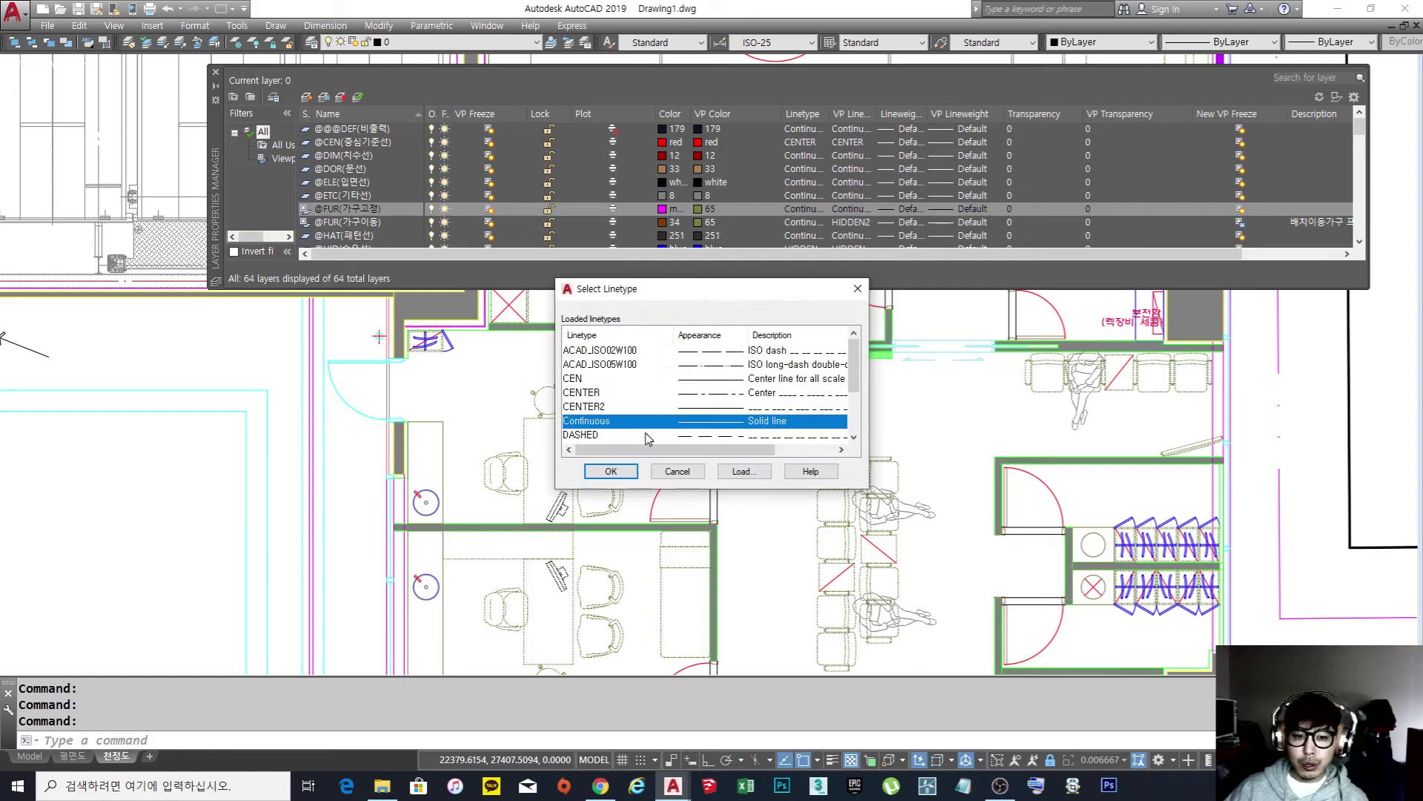
scroll(635, 409, down, 2)
click(599, 408)
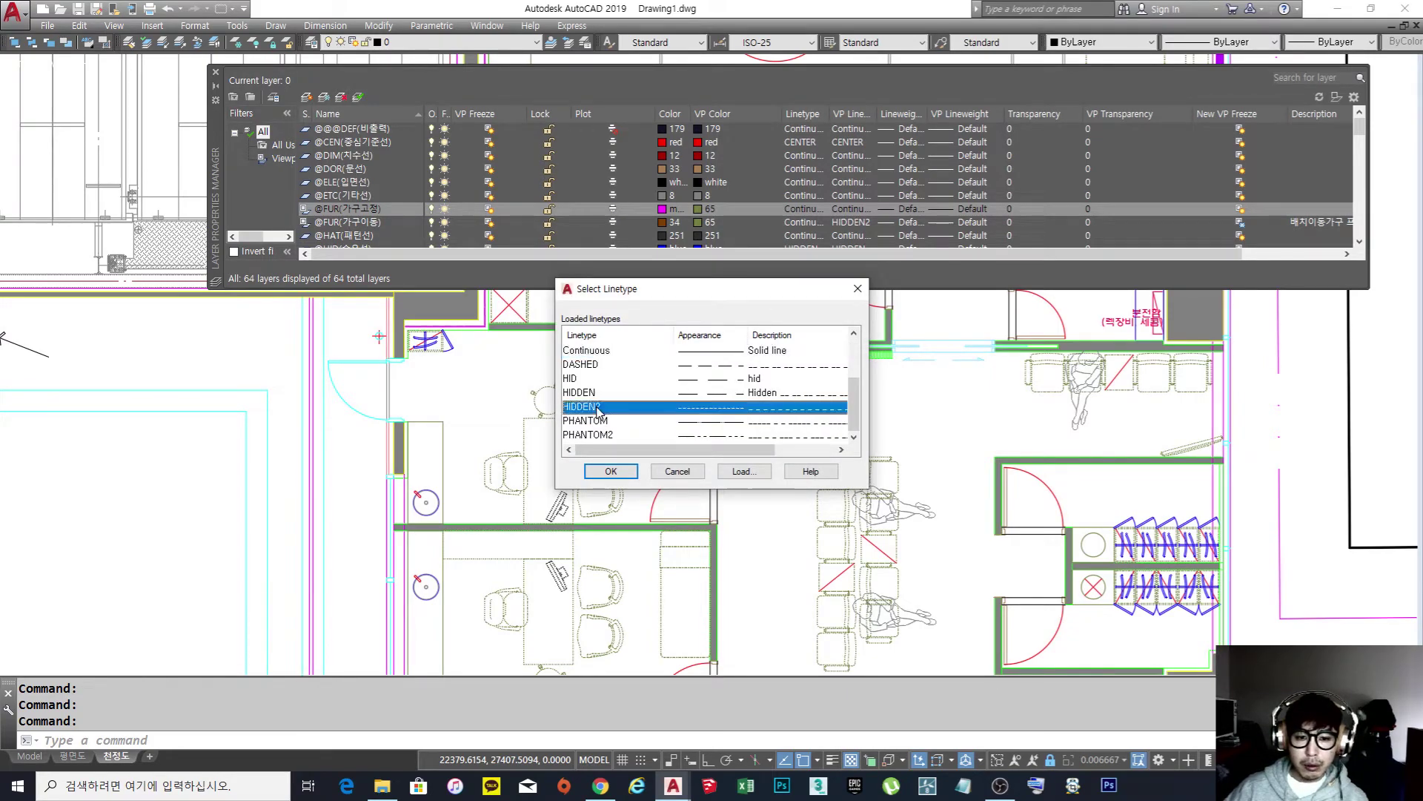
click(610, 471)
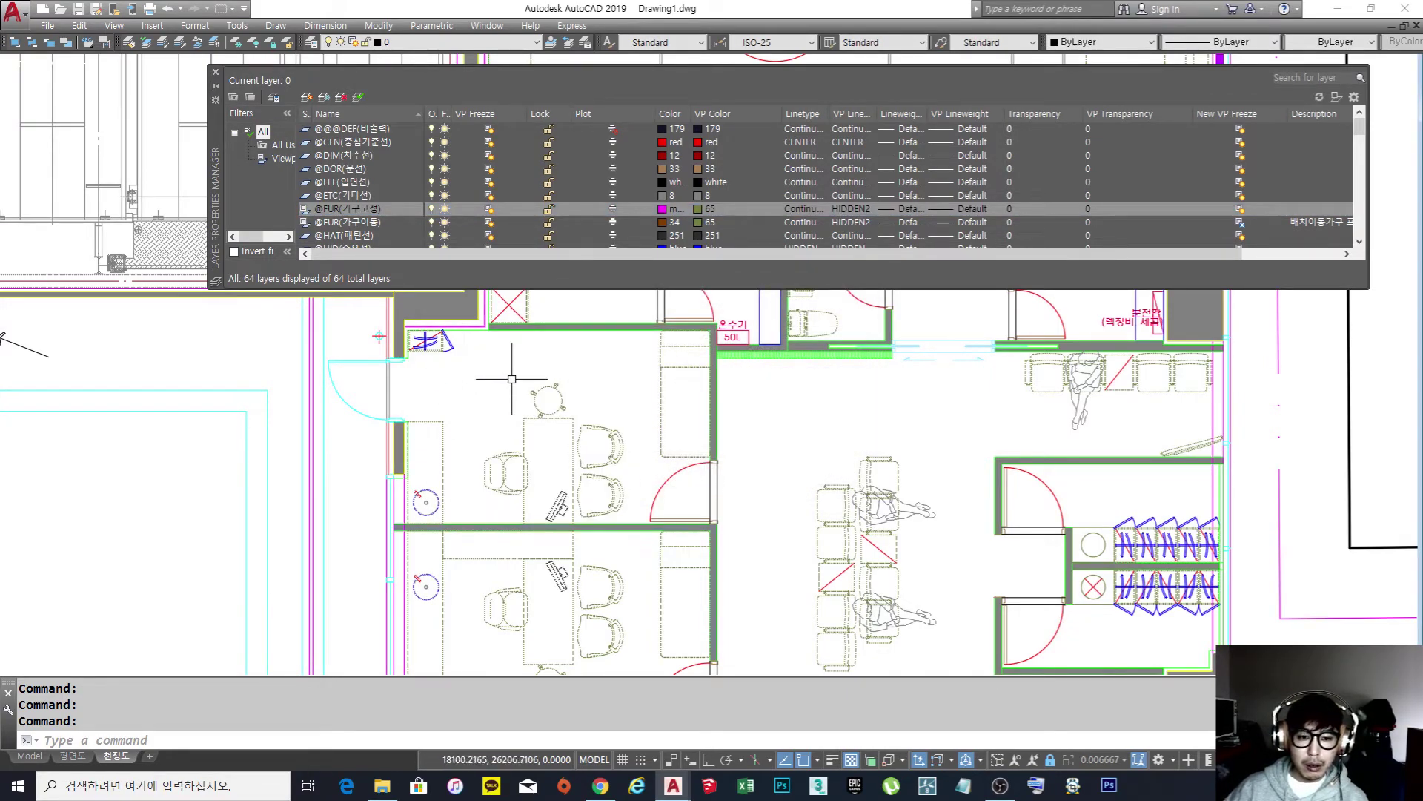
scroll(495, 370, down, 3)
scroll(753, 288, up, 2)
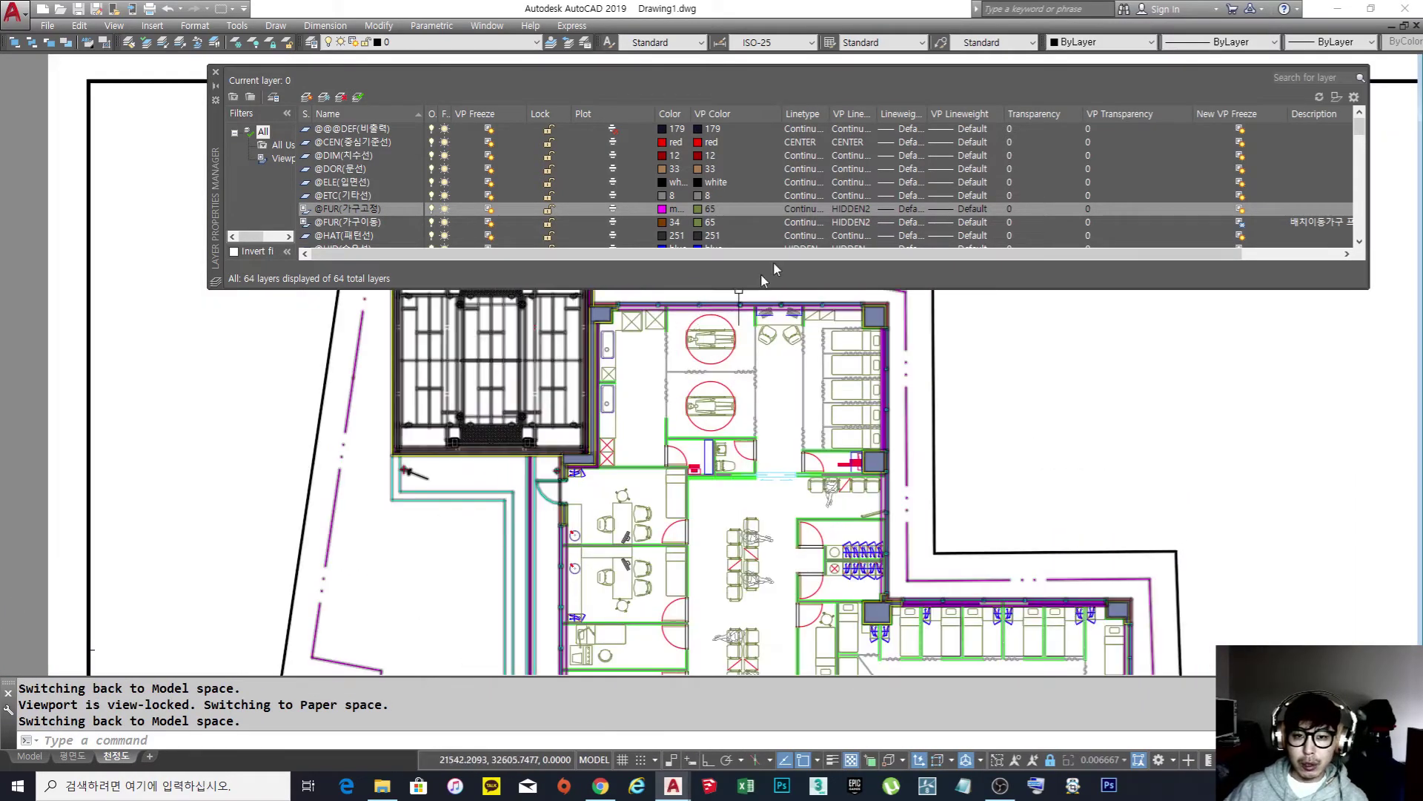
click(1087, 211)
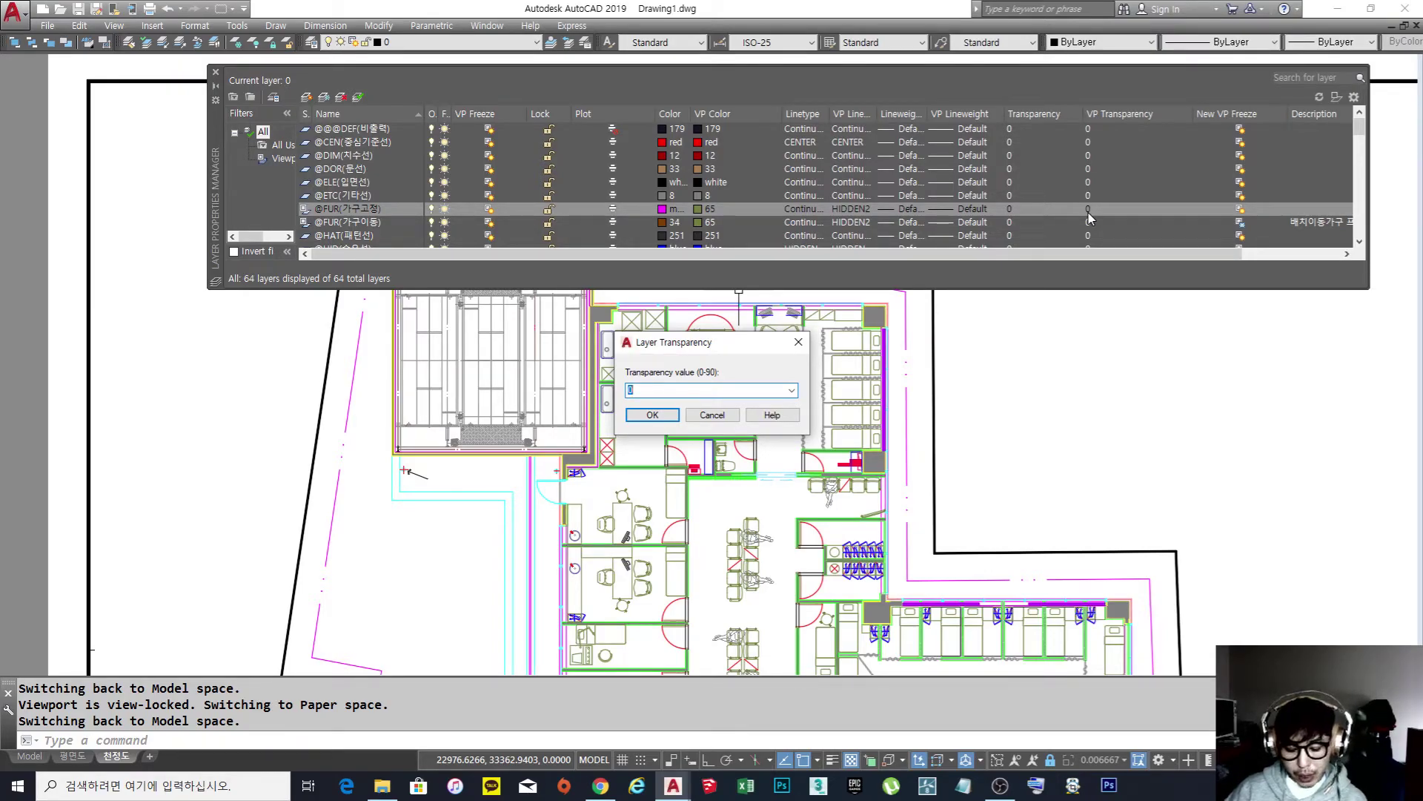
text(80)
key(Return)
click(1088, 222)
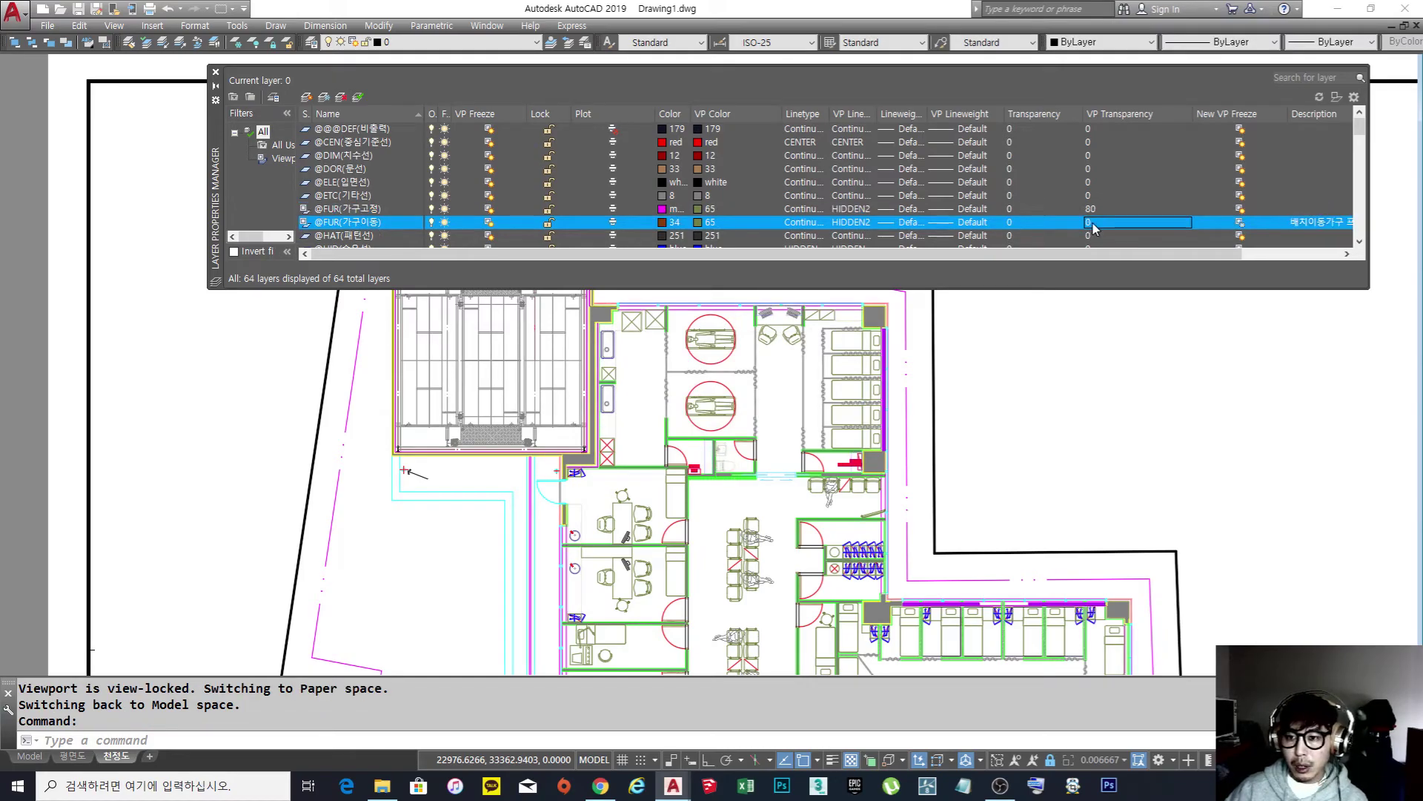
click(1090, 224)
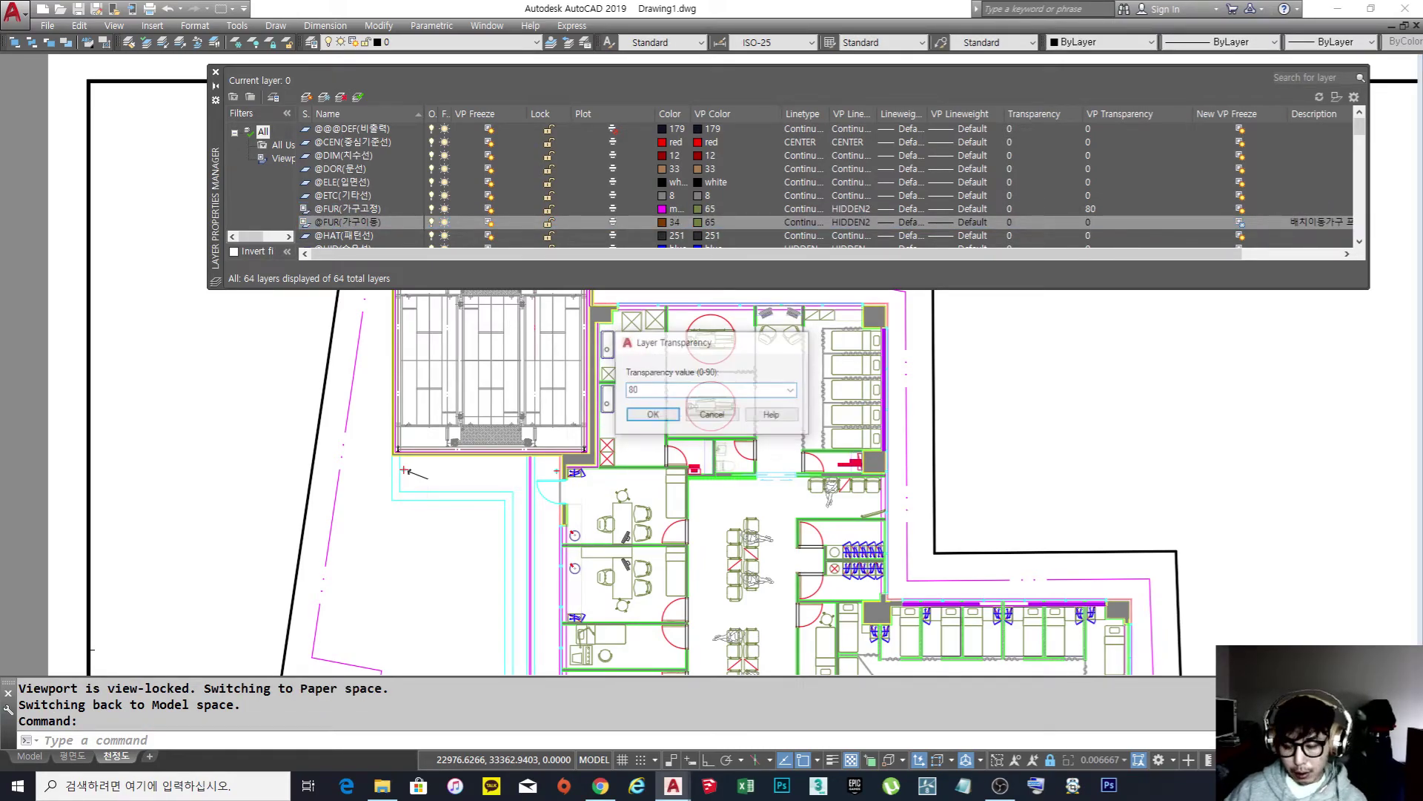
text(80)
key(Return)
key(Escape)
key(Escape)
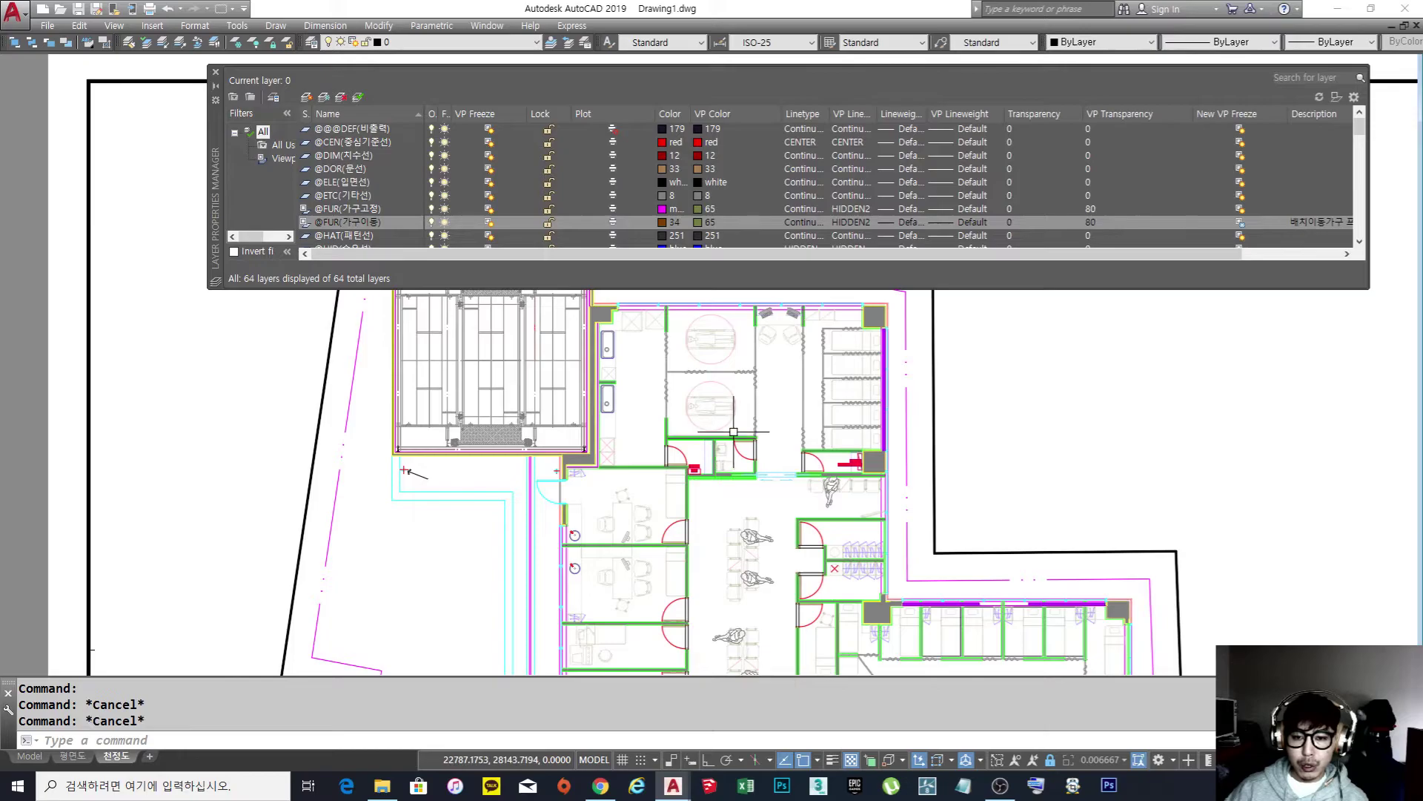
scroll(983, 442, down, 5)
scroll(630, 346, up, 5)
scroll(630, 346, up, 5)
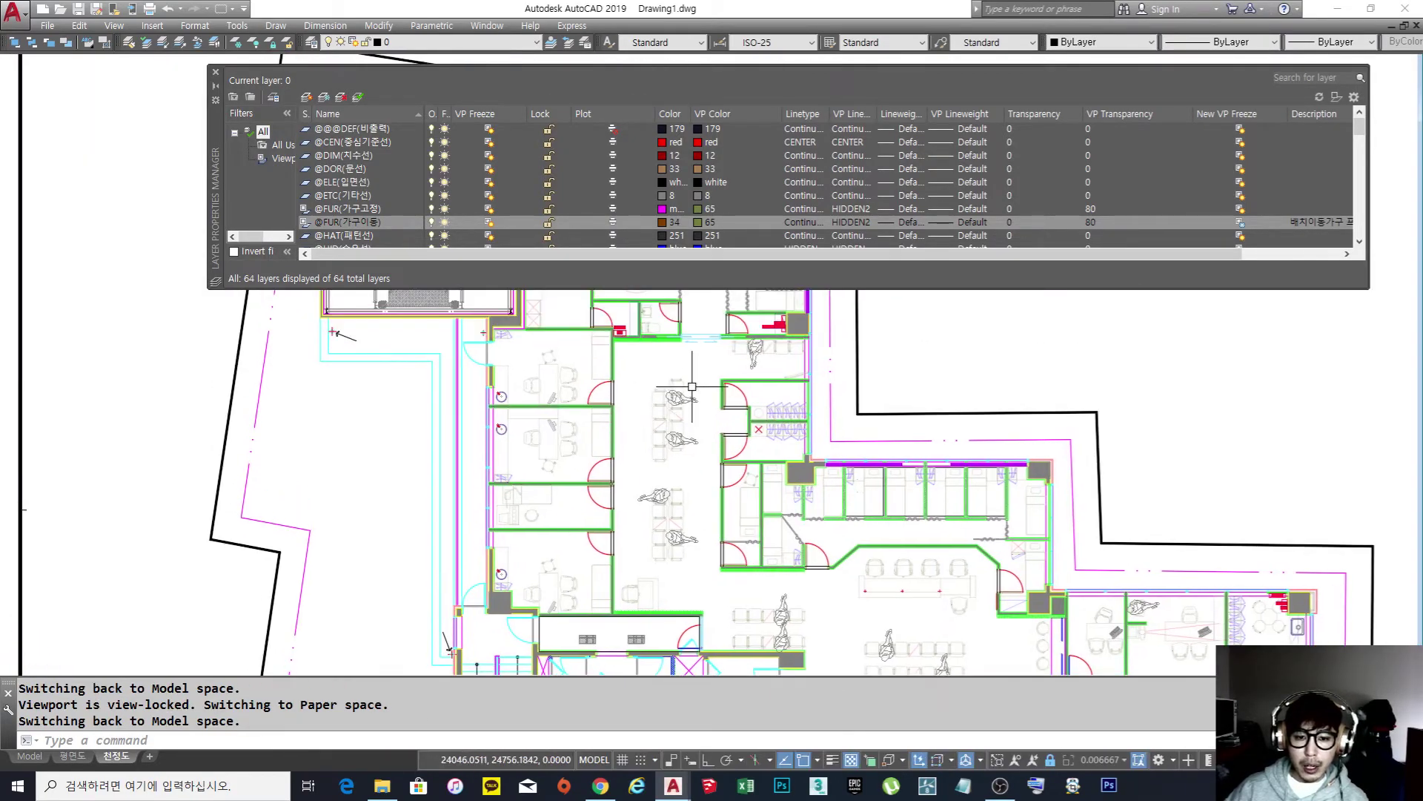
scroll(645, 385, down, 7)
scroll(664, 434, up, 2)
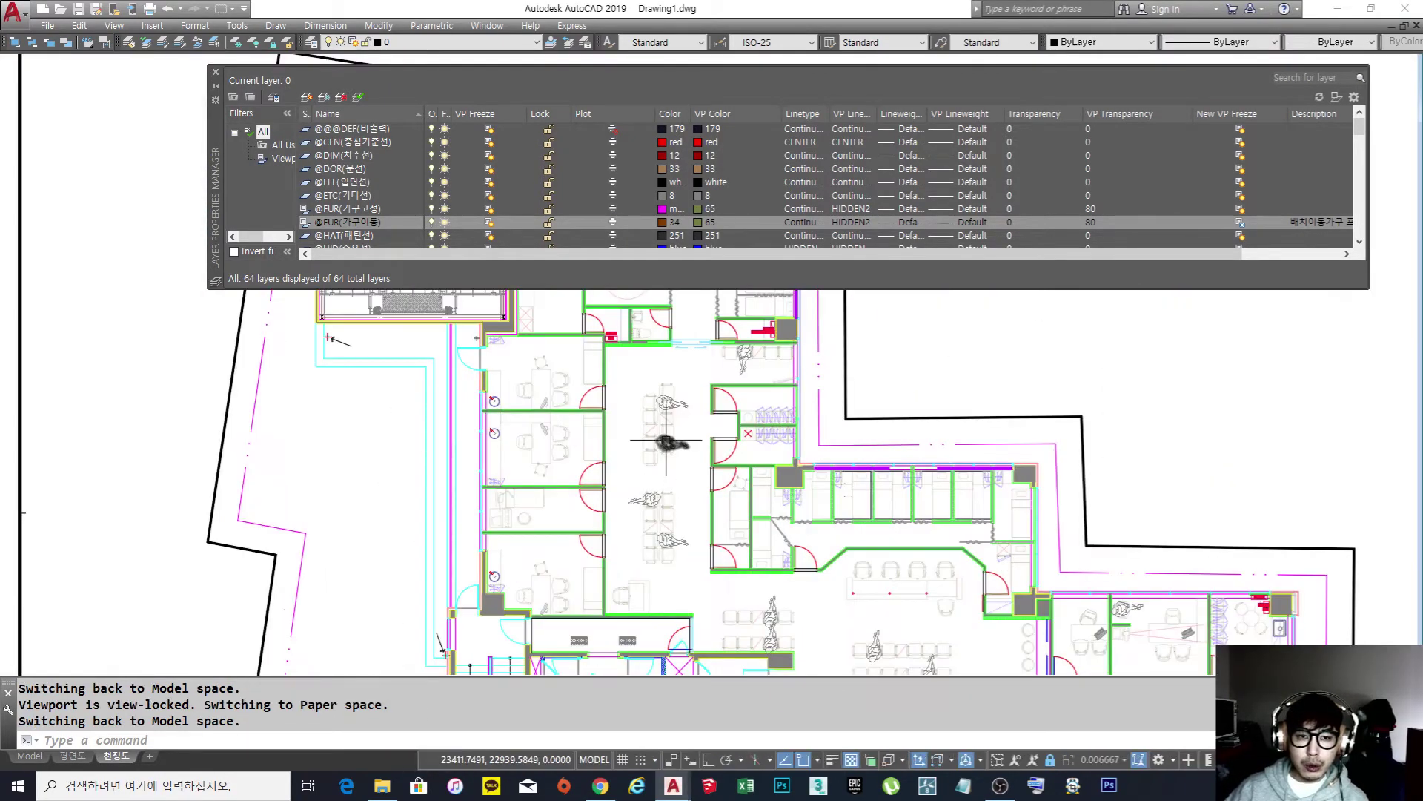
scroll(372, 175, down, 1)
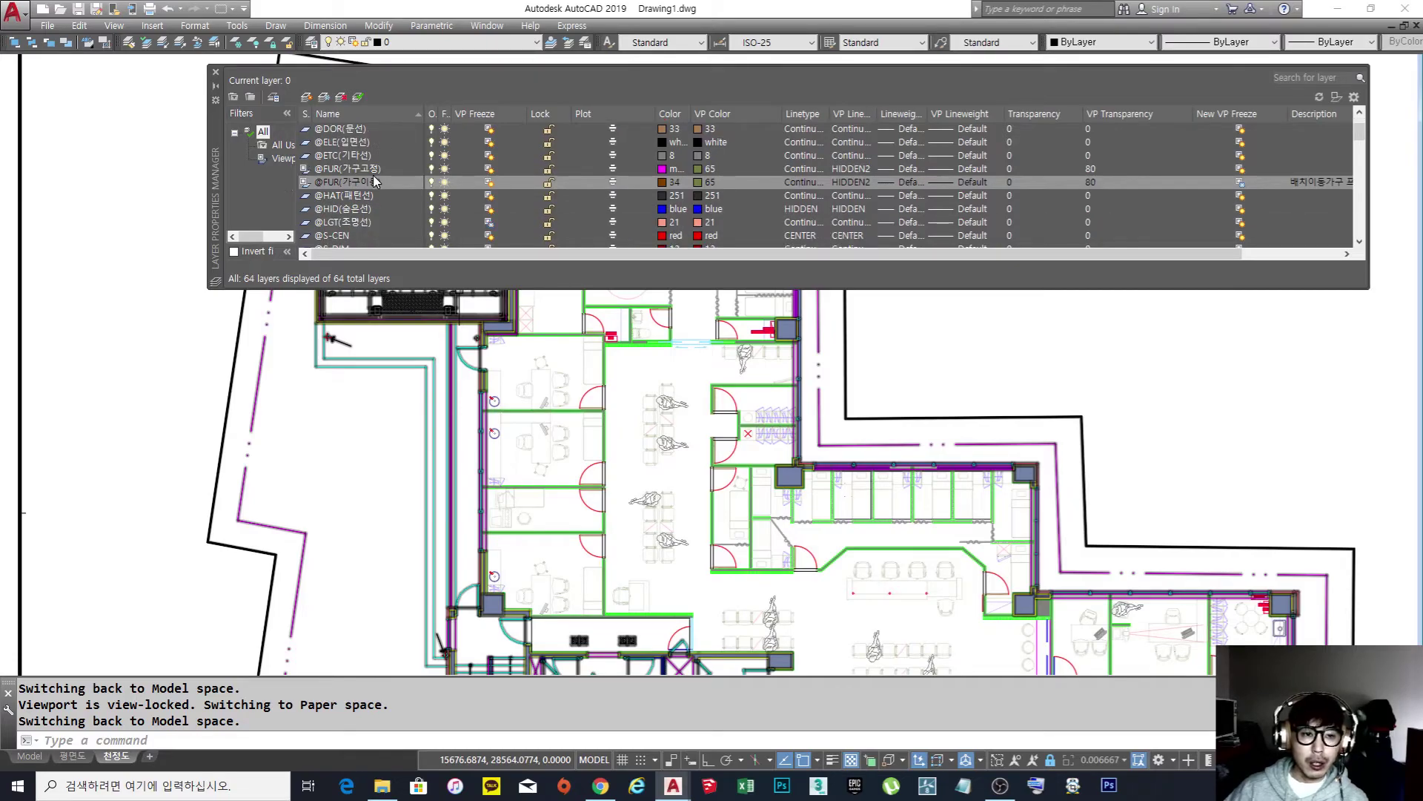
scroll(373, 176, down, 1)
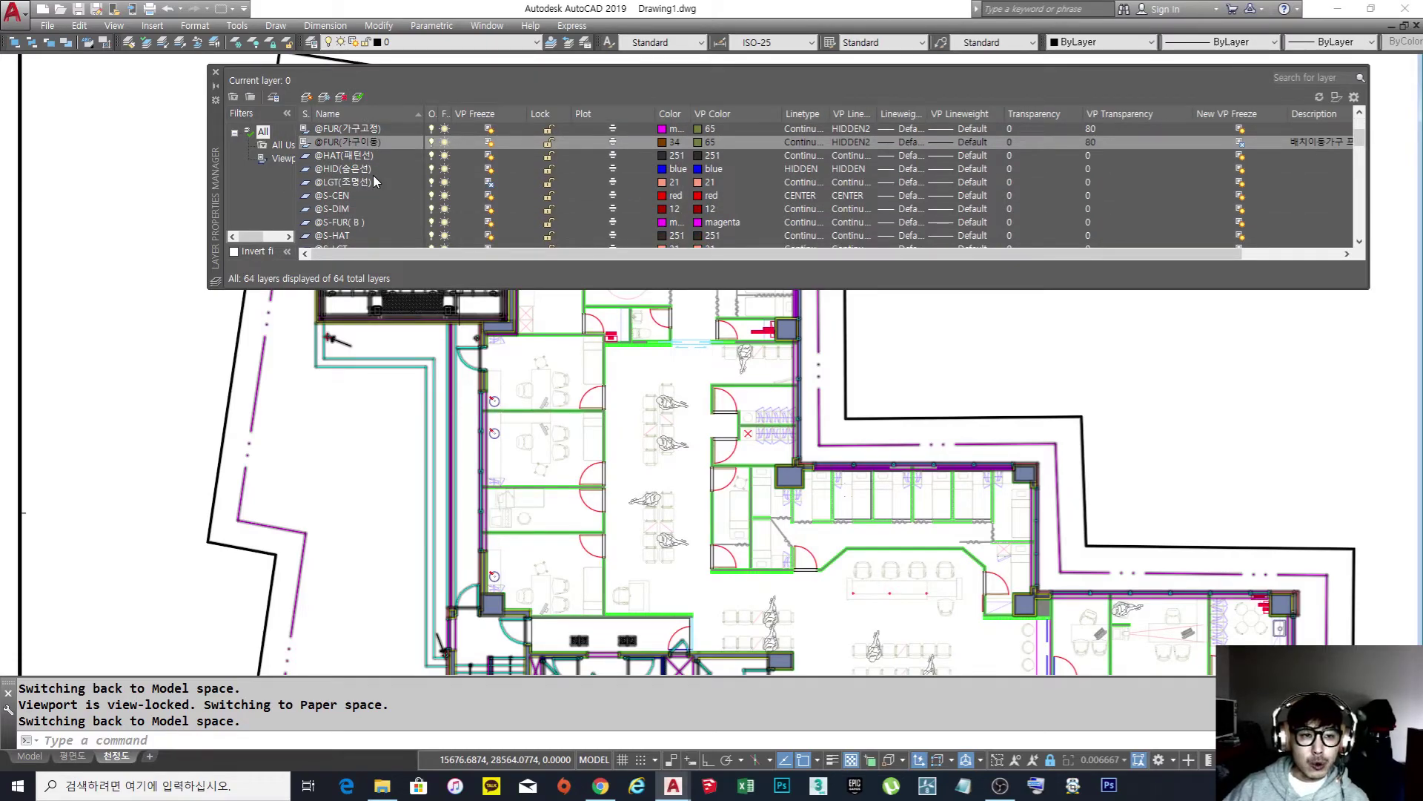
click(377, 182)
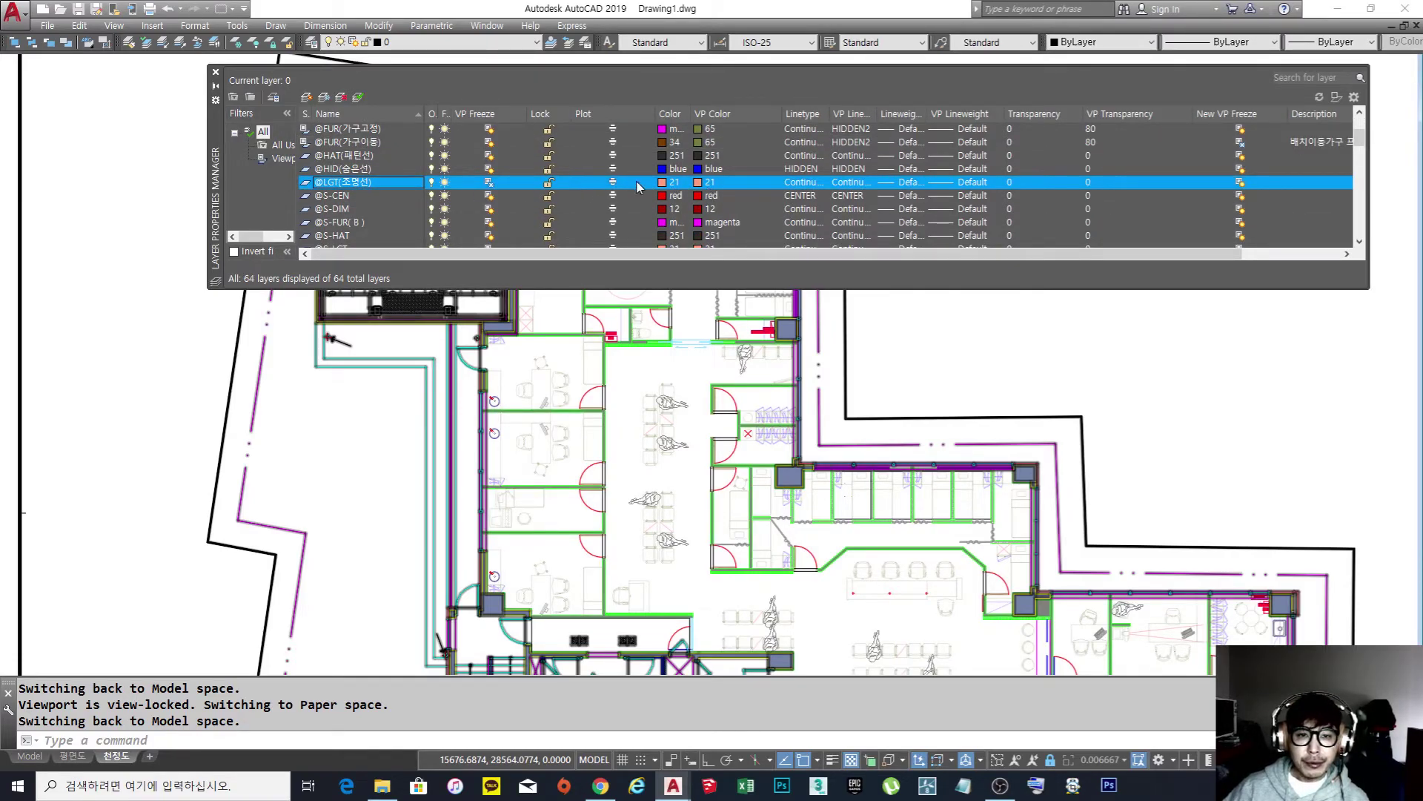
click(488, 182)
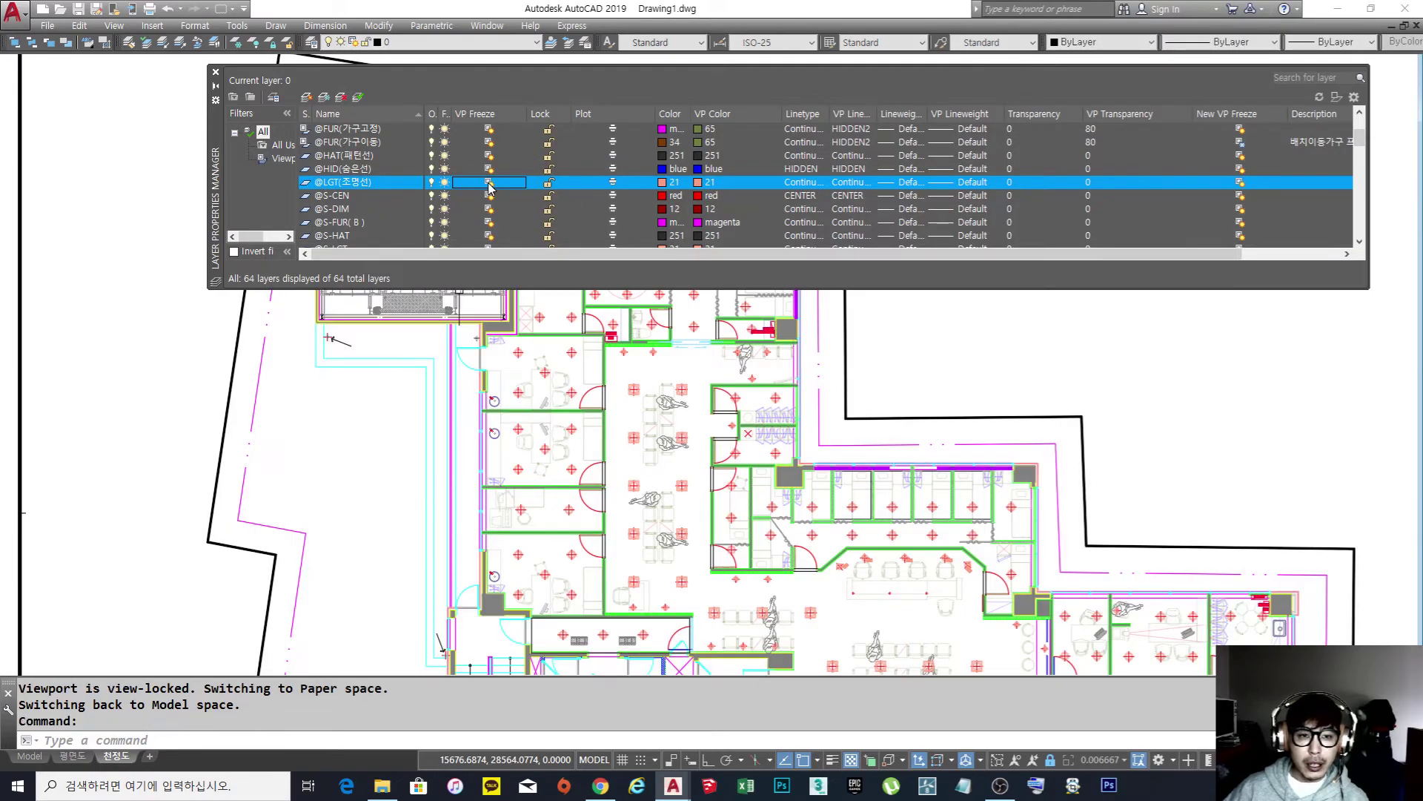
scroll(744, 418, down, 3)
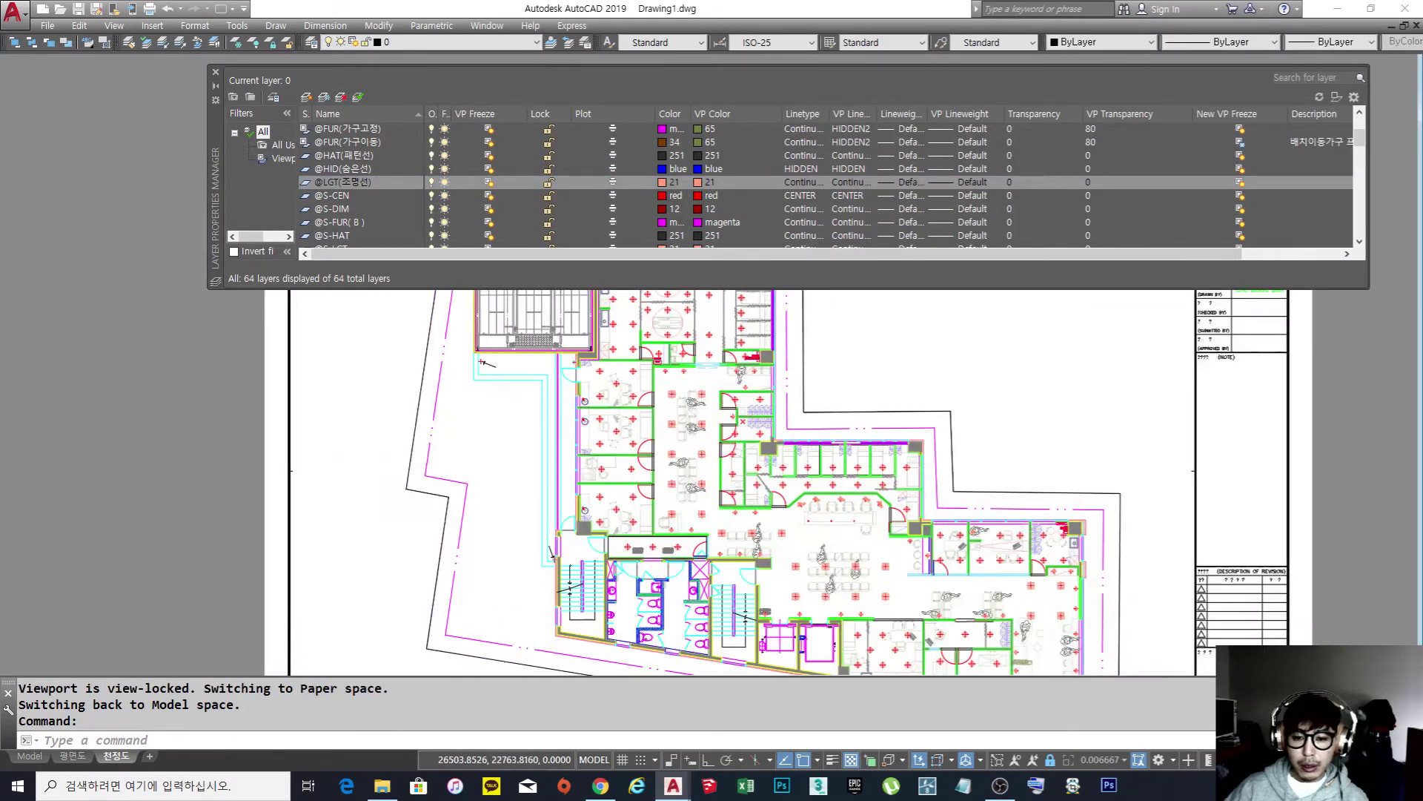
scroll(734, 408, up, 3)
middle_drag(732, 426, 717, 413)
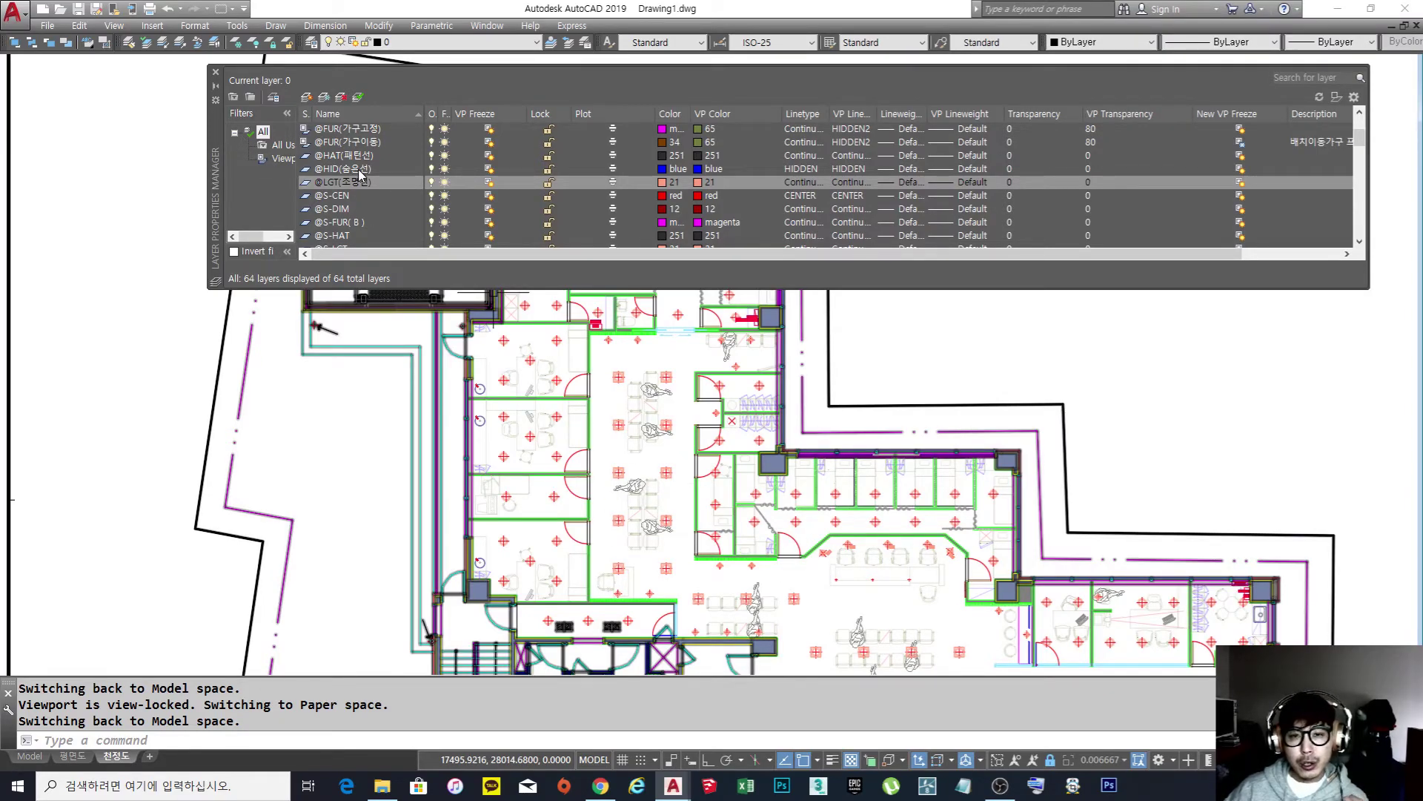
scroll(360, 174, down, 1)
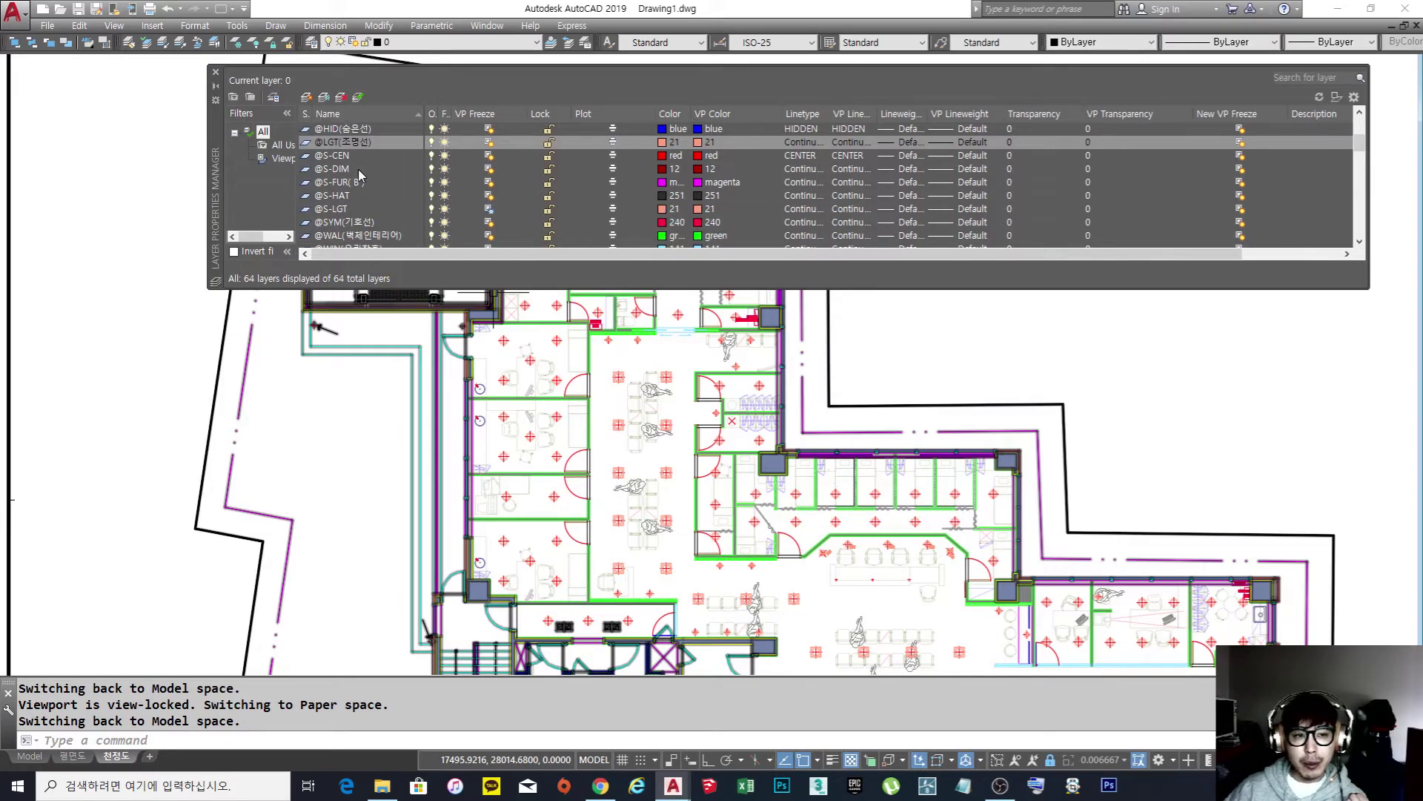
scroll(360, 174, down, 2)
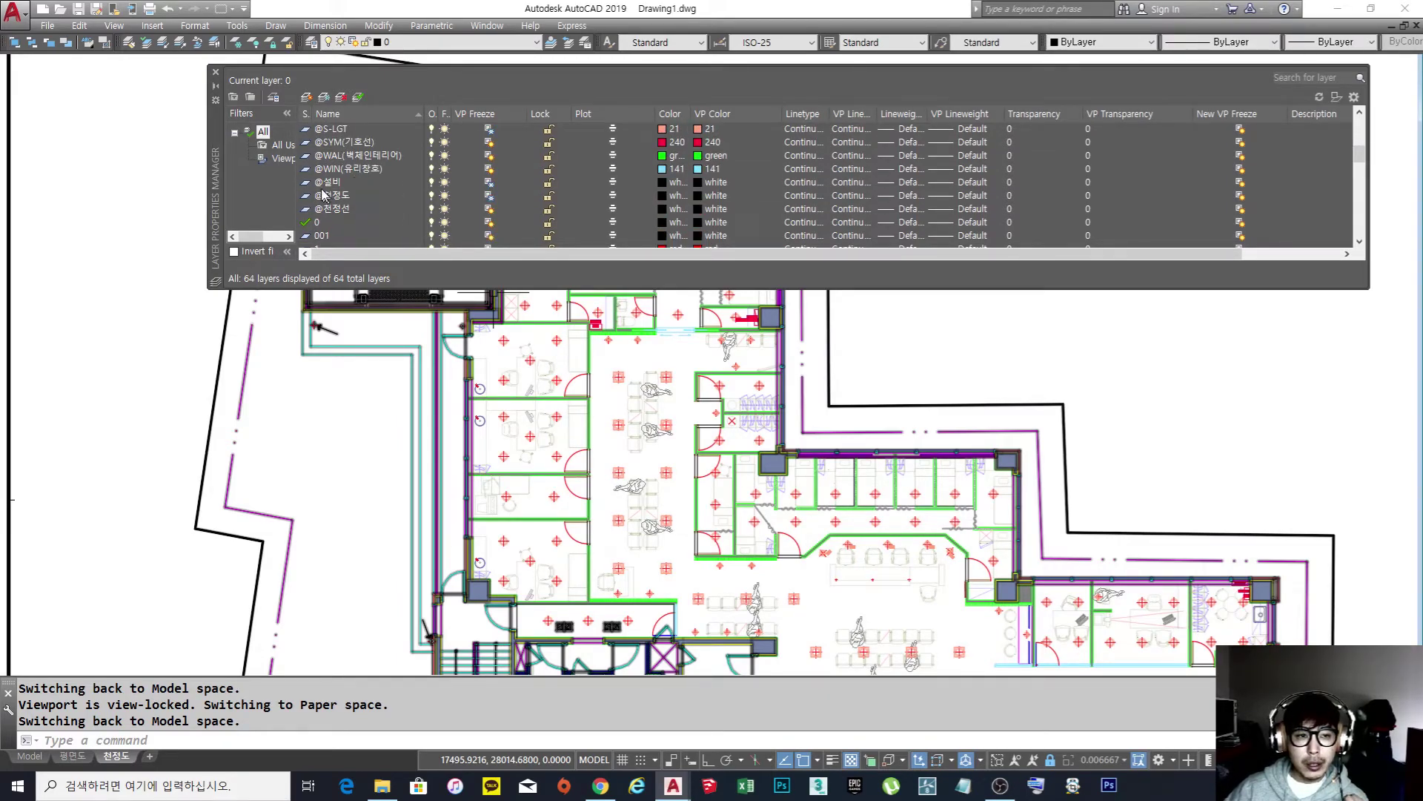
click(488, 181)
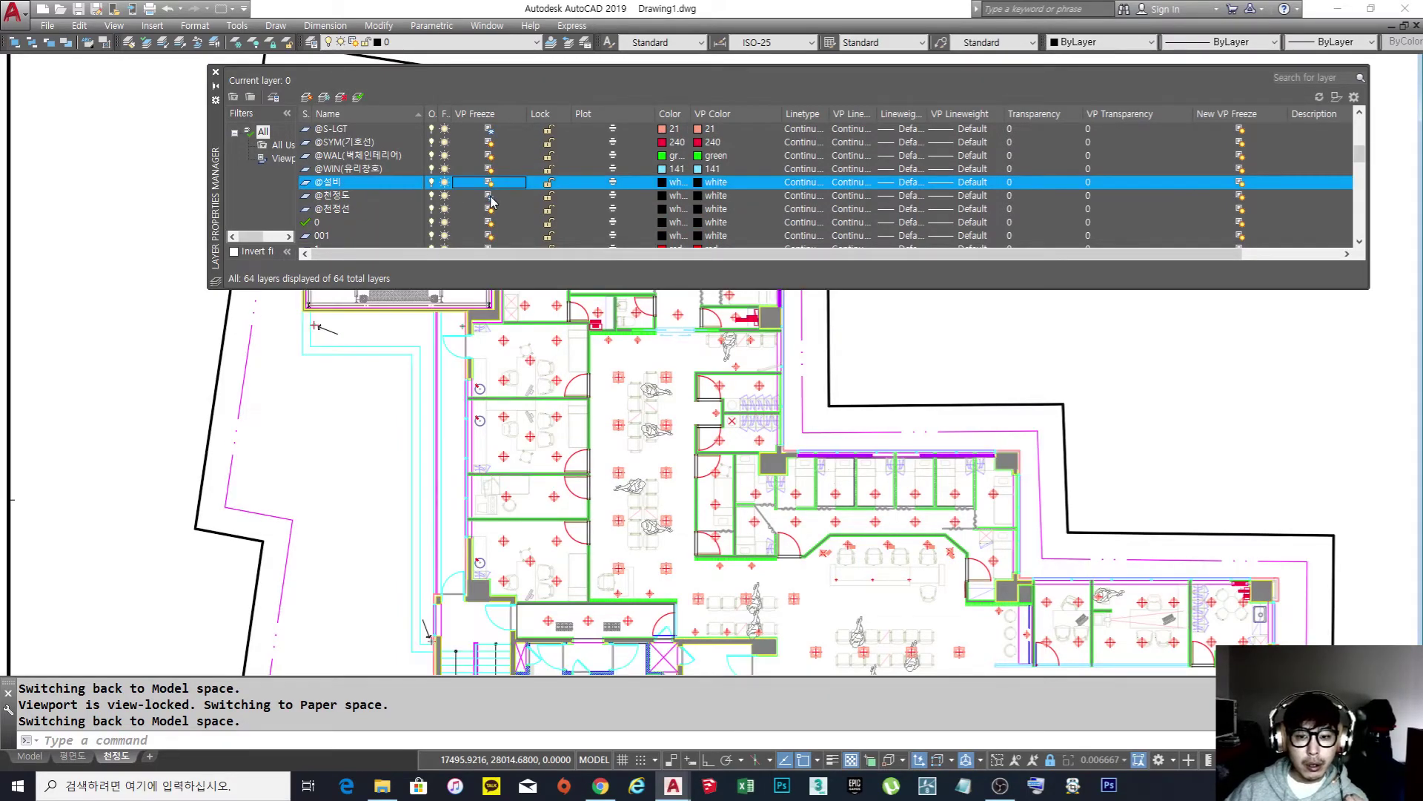
click(489, 195)
scroll(634, 440, up, 4)
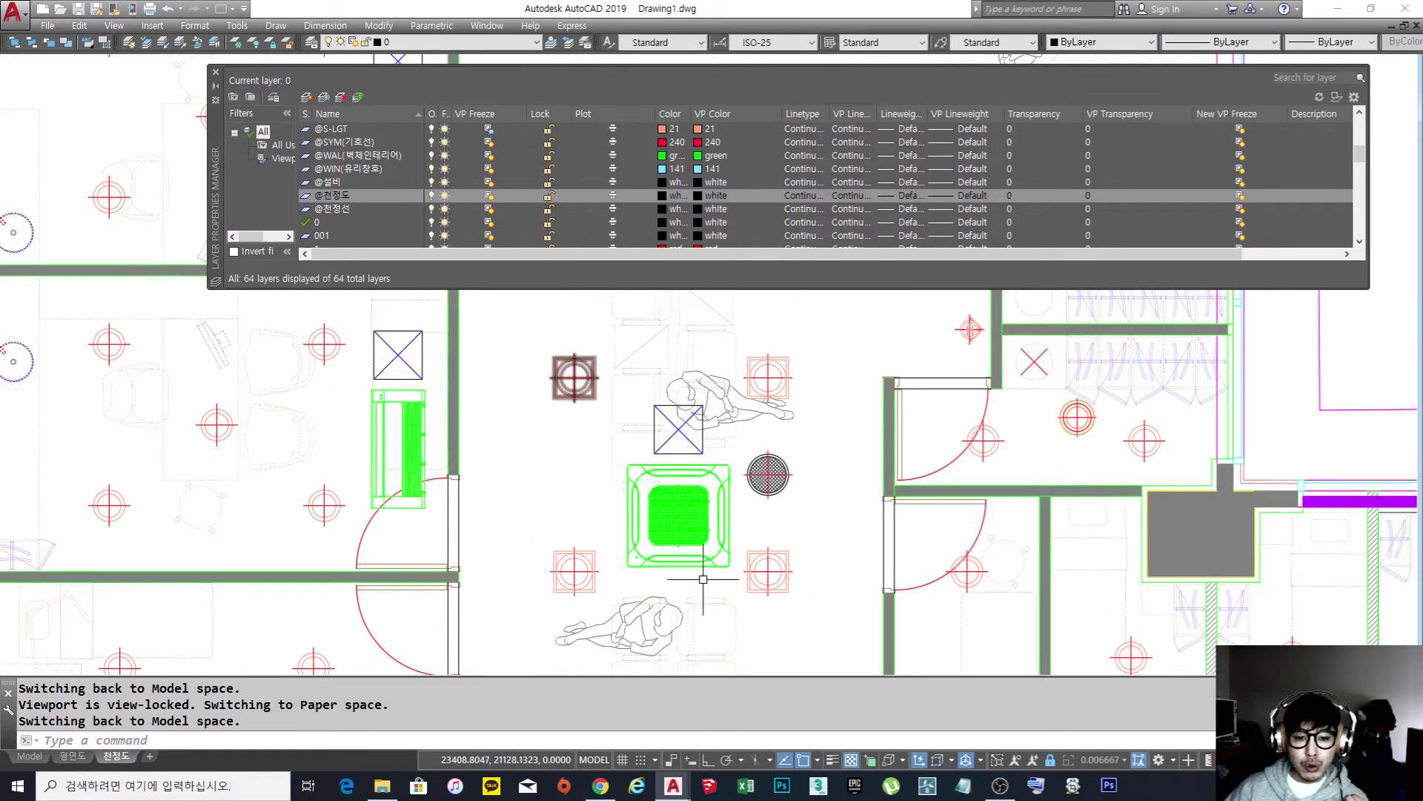
click(688, 524)
scroll(689, 524, down, 5)
scroll(729, 465, up, 5)
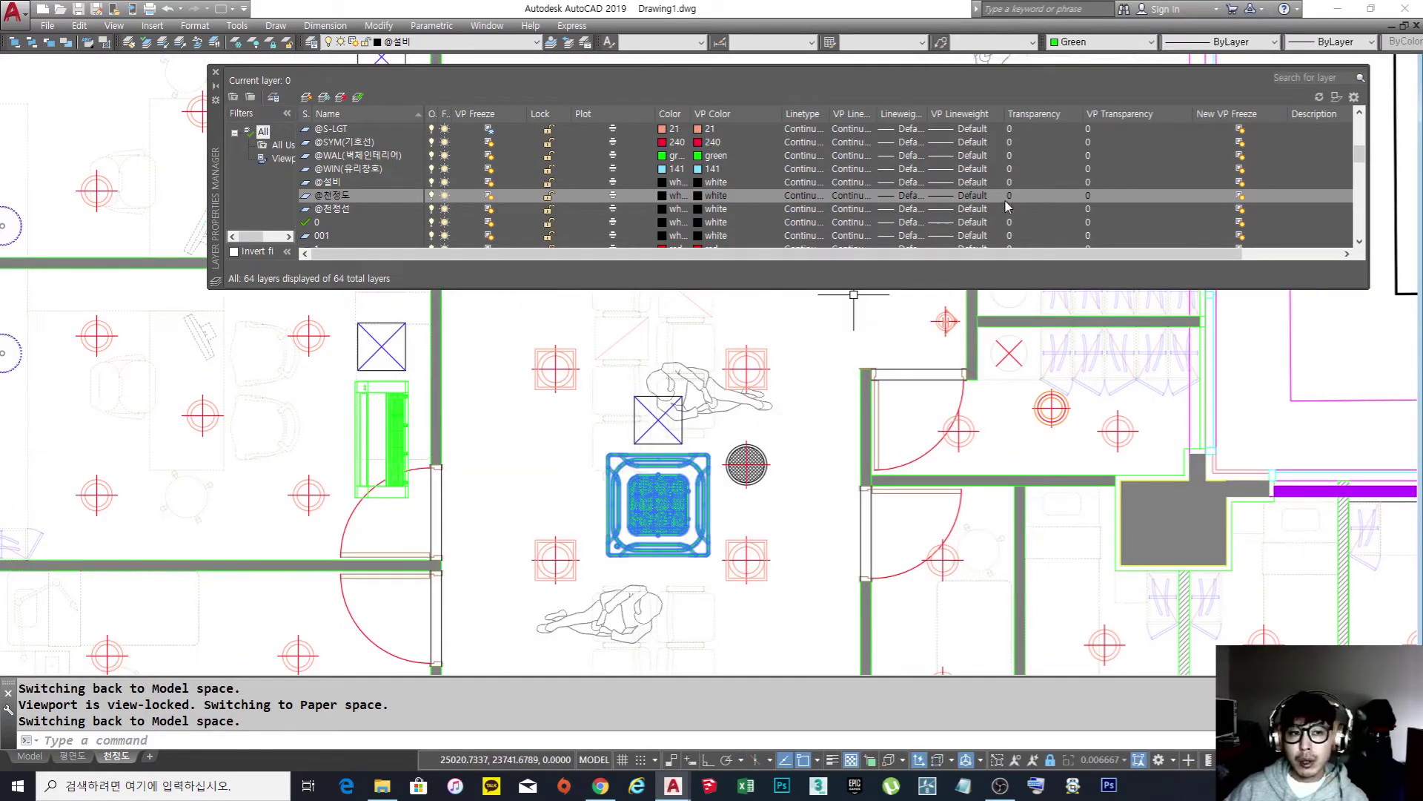
click(1088, 195)
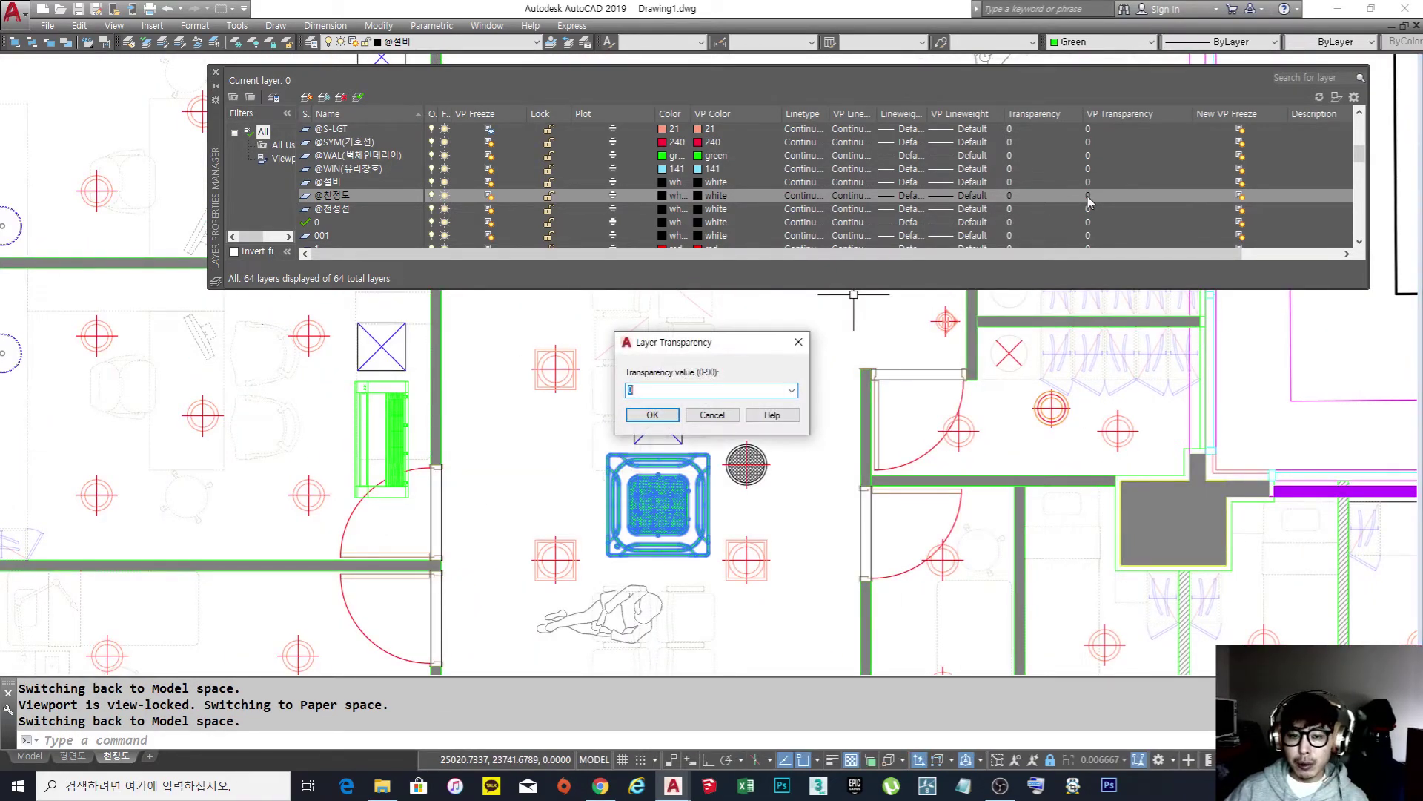
key(BackSpace)
text(8)
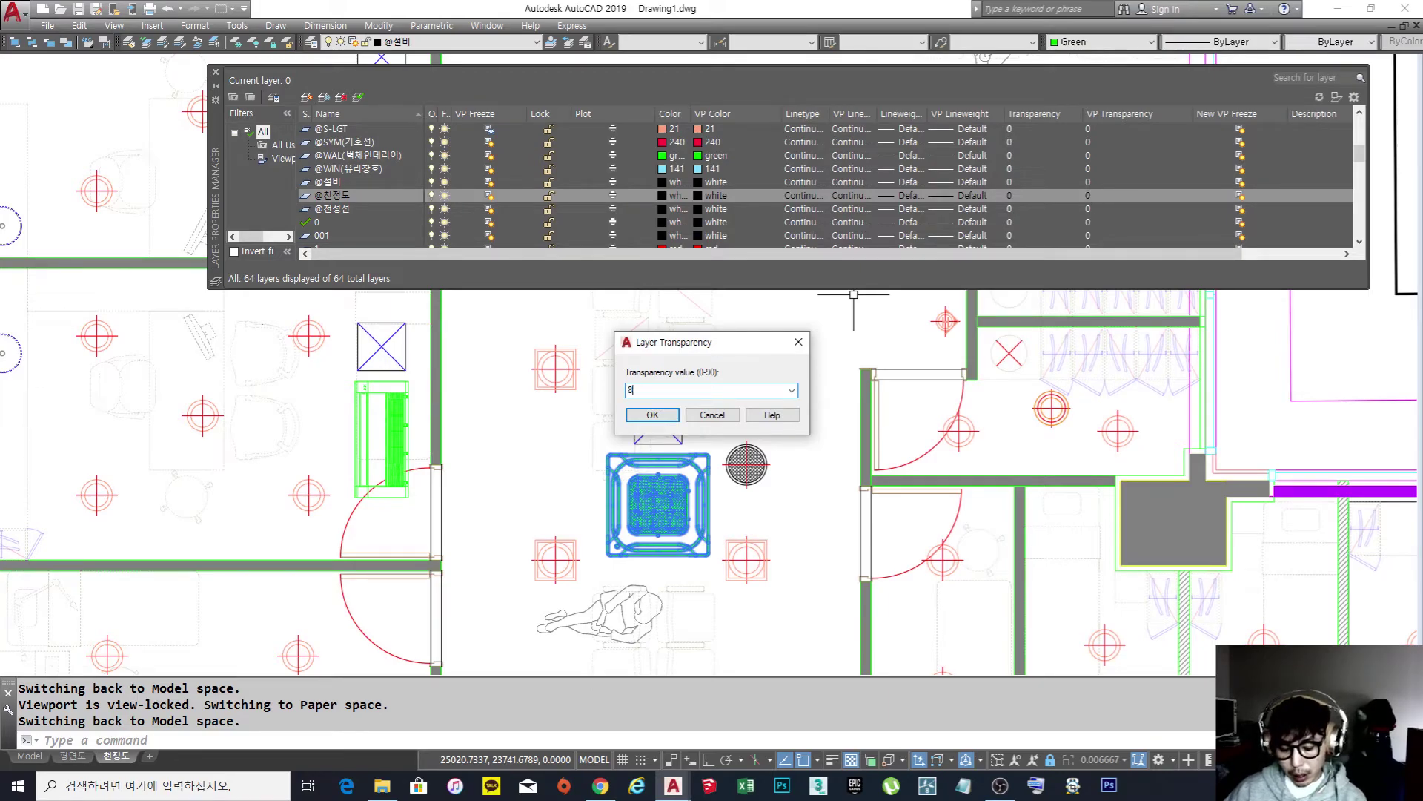
text(0)
key(Return)
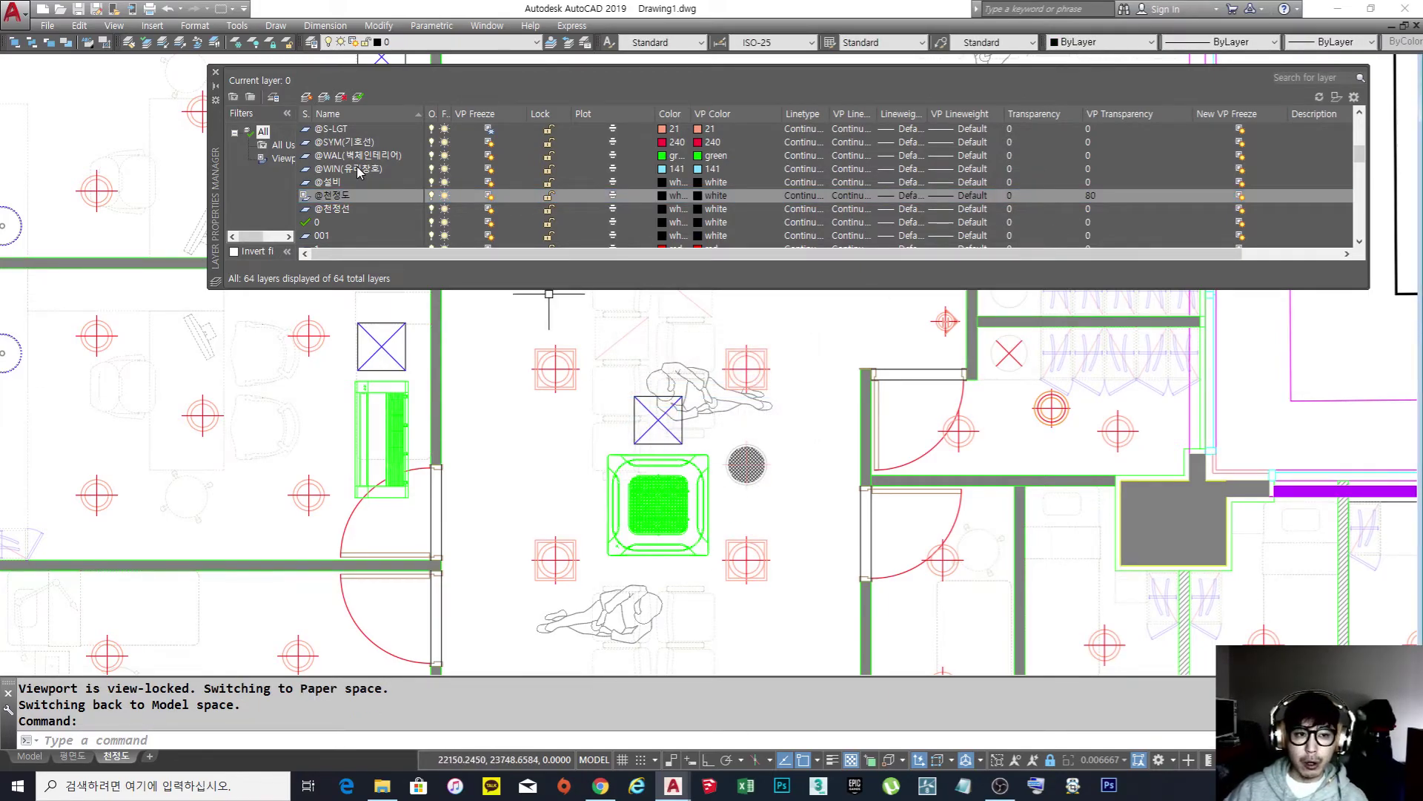
click(343, 182)
click(1089, 183)
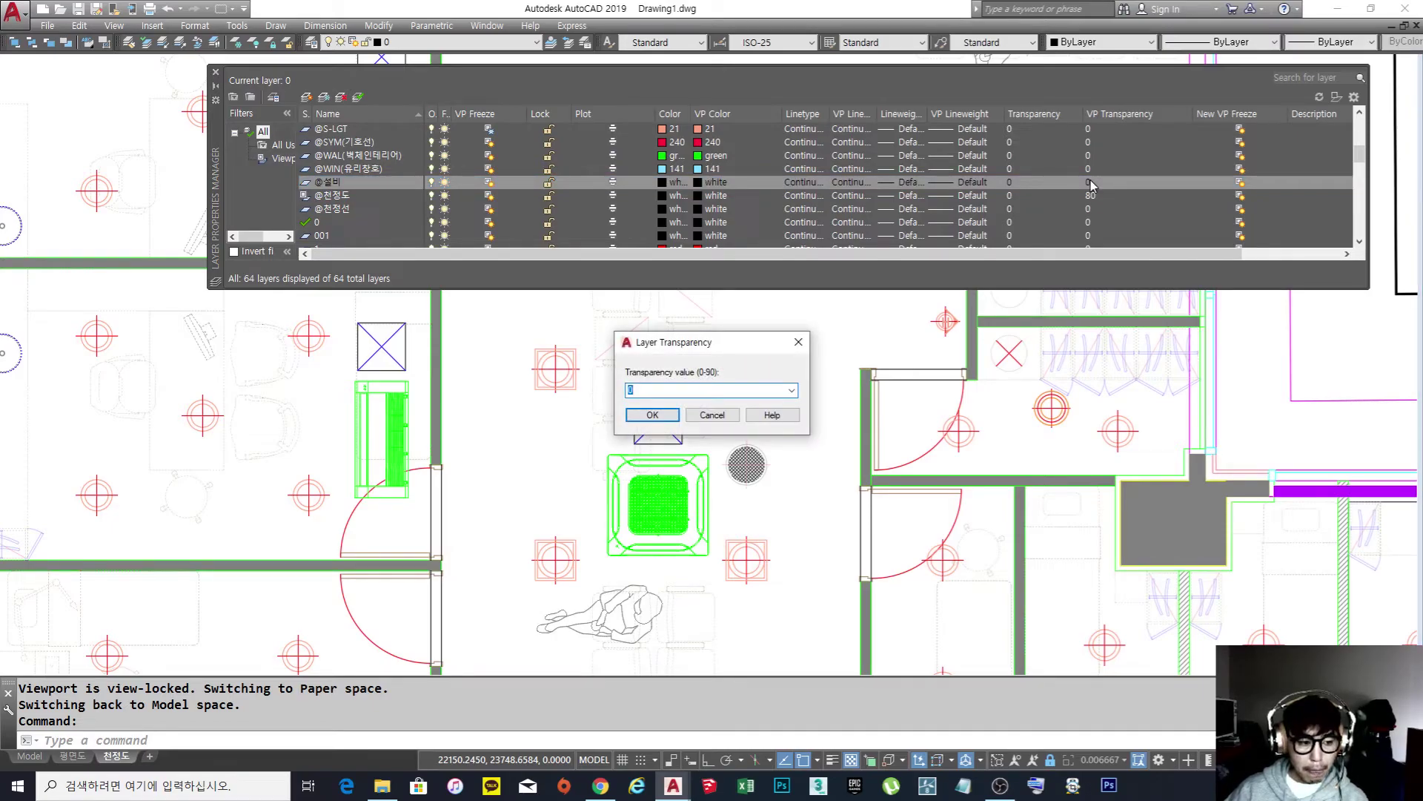
text(80)
key(Return)
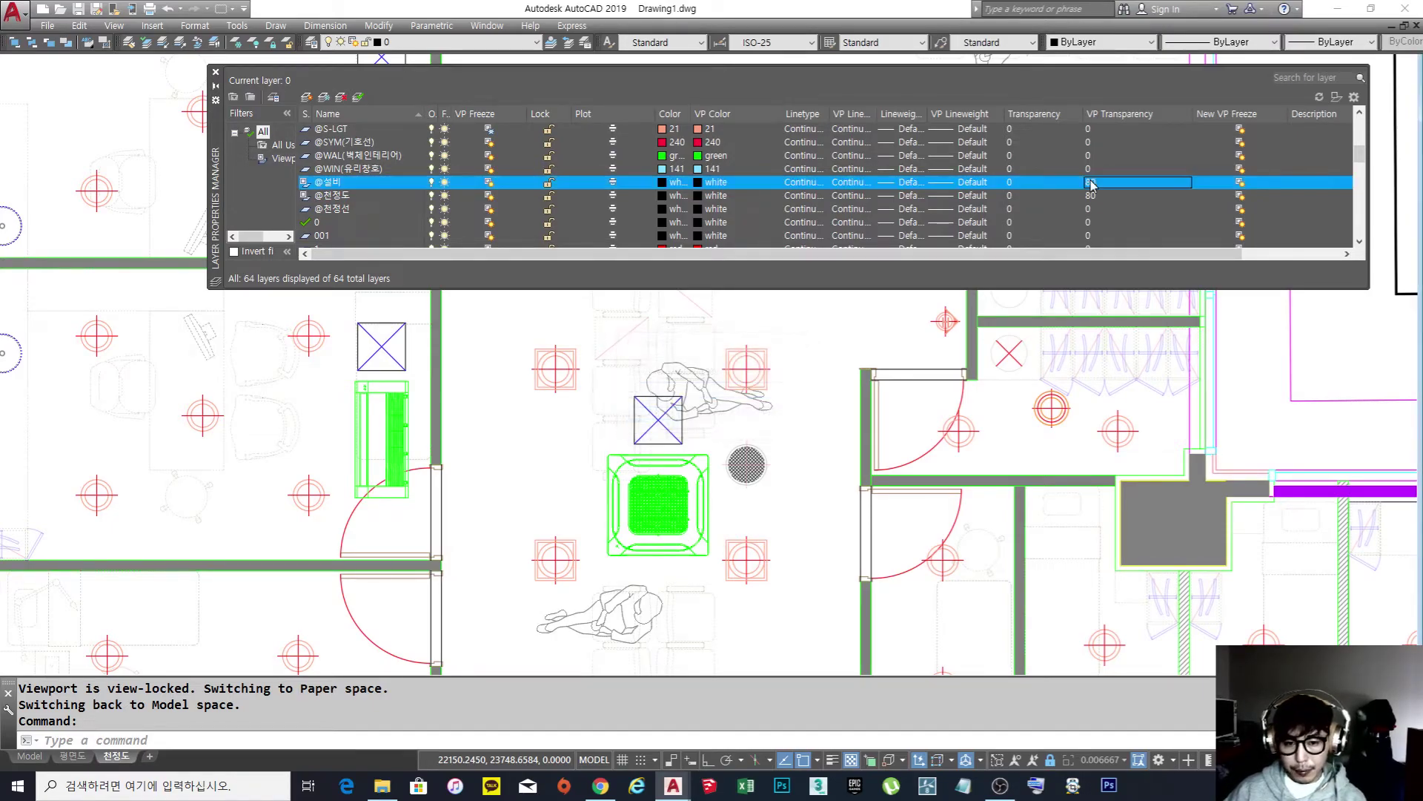
Check which layer and color the green ceiling air conditioner in the central waiting area uses, then clear the selection.
scroll(823, 419, down, 5)
scroll(695, 489, up, 5)
click(695, 489)
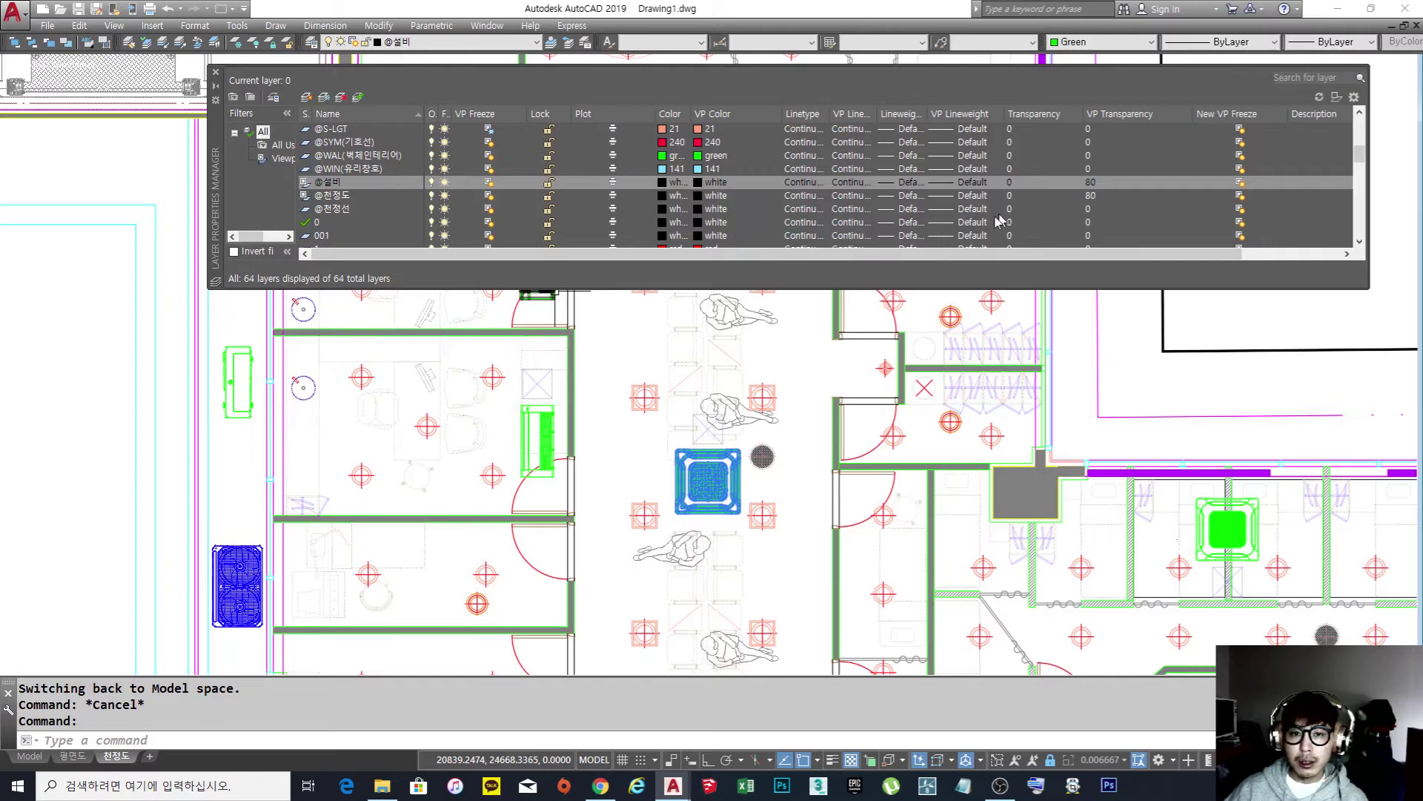
key(Escape)
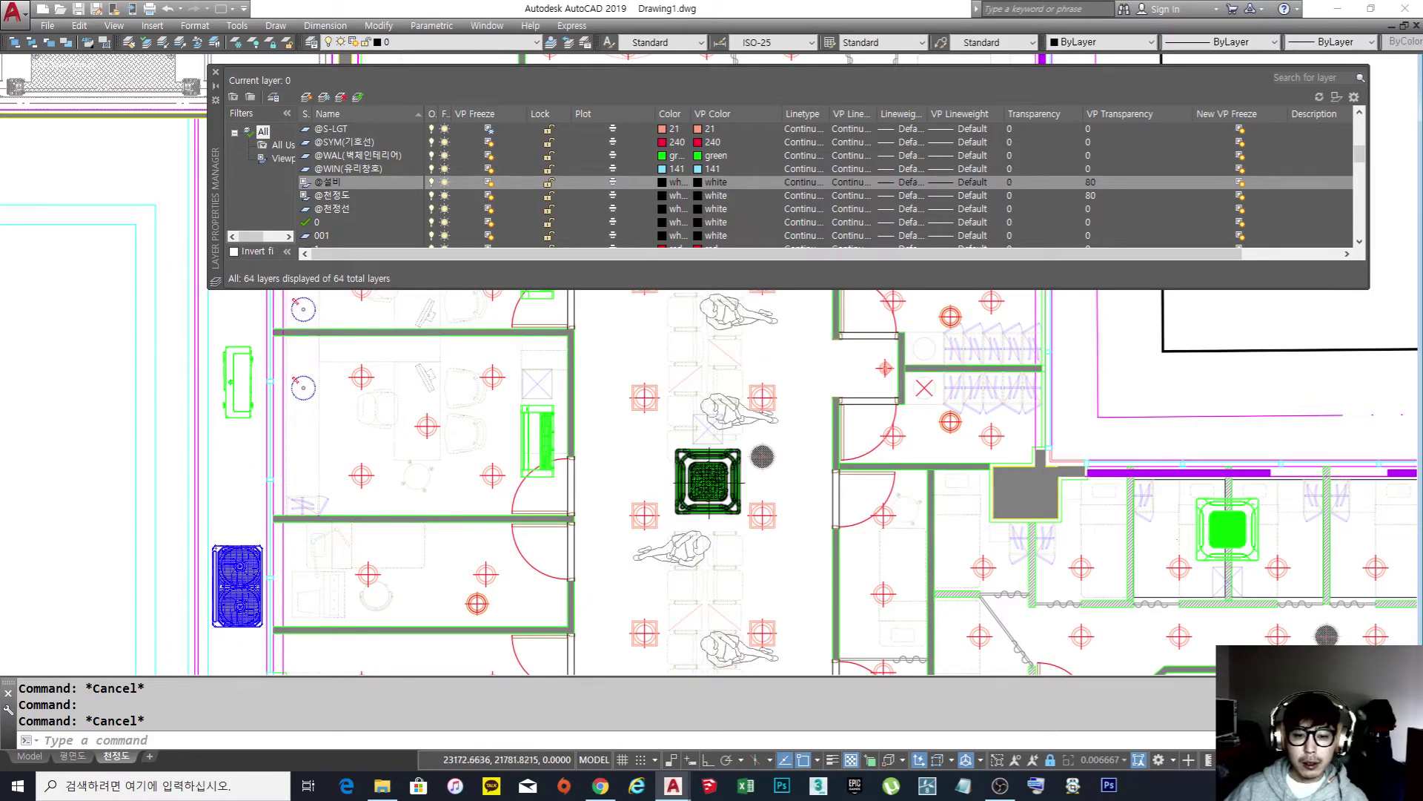
click(716, 484)
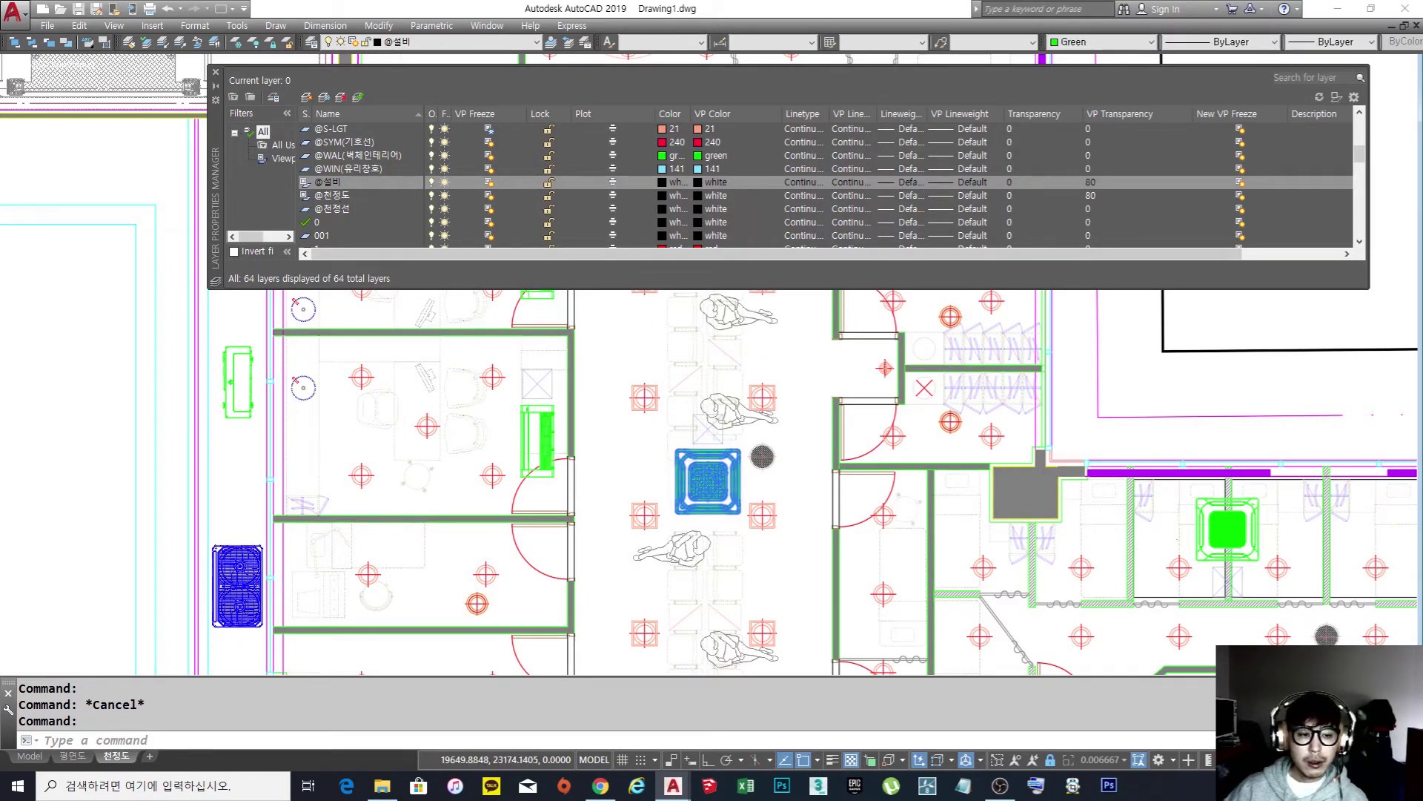
key(Escape)
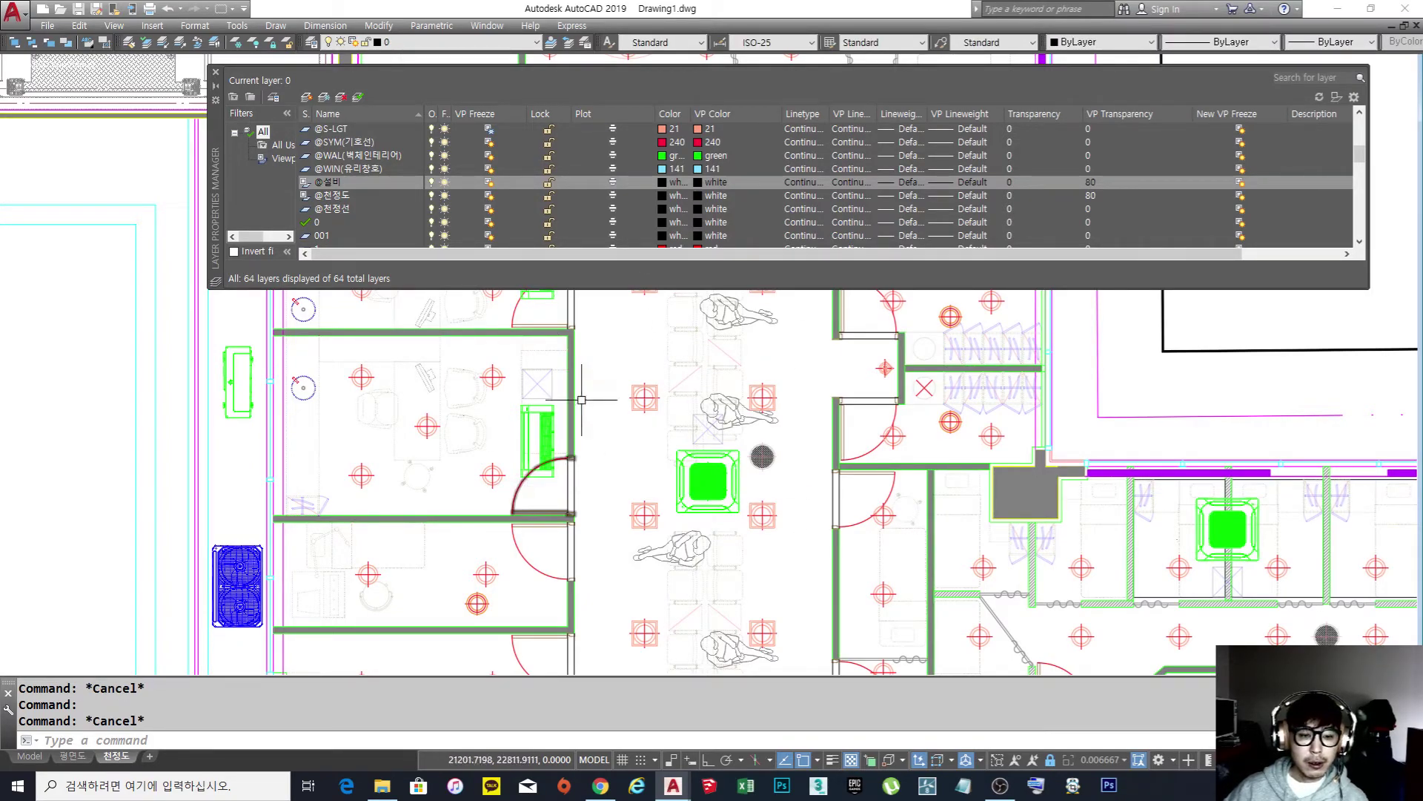
click(489, 183)
click(490, 183)
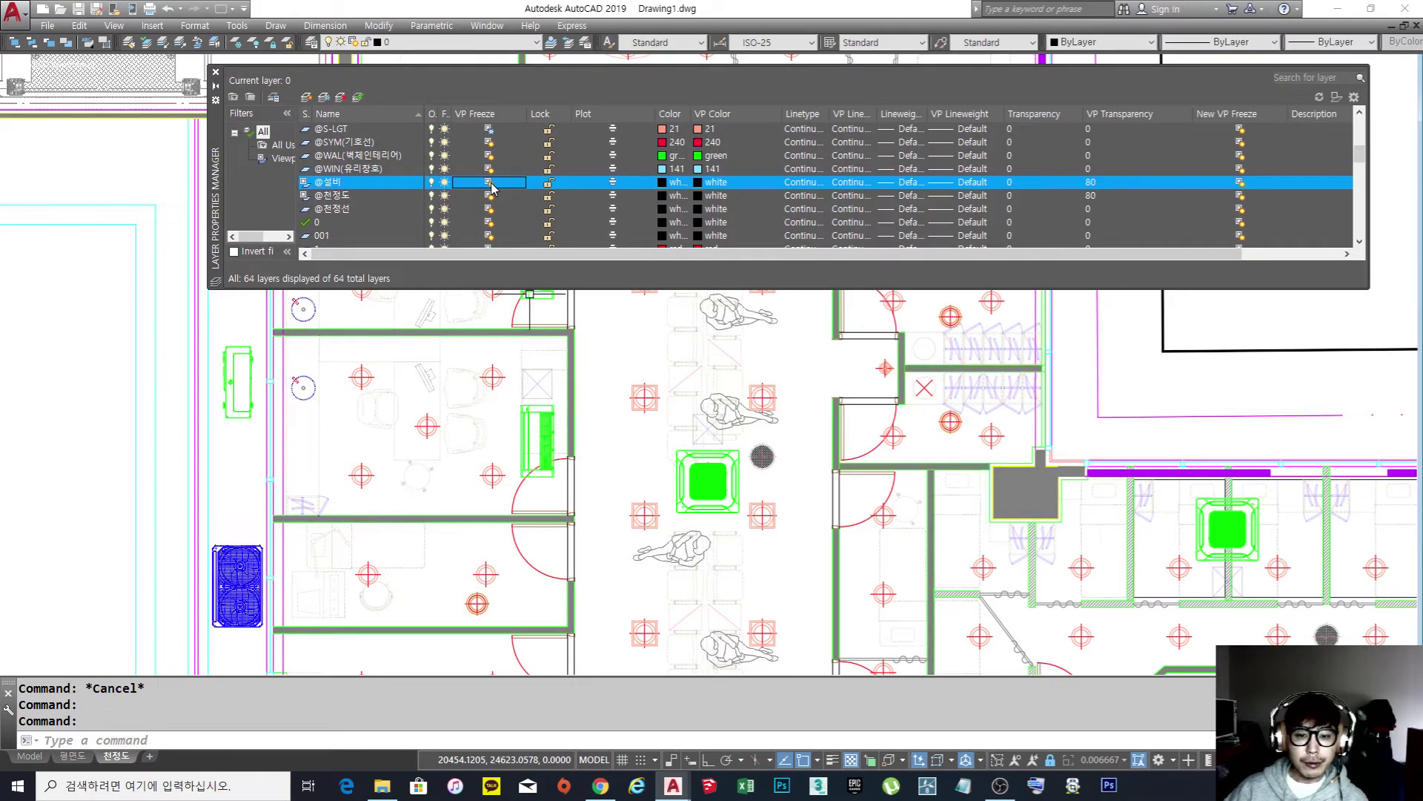
click(700, 186)
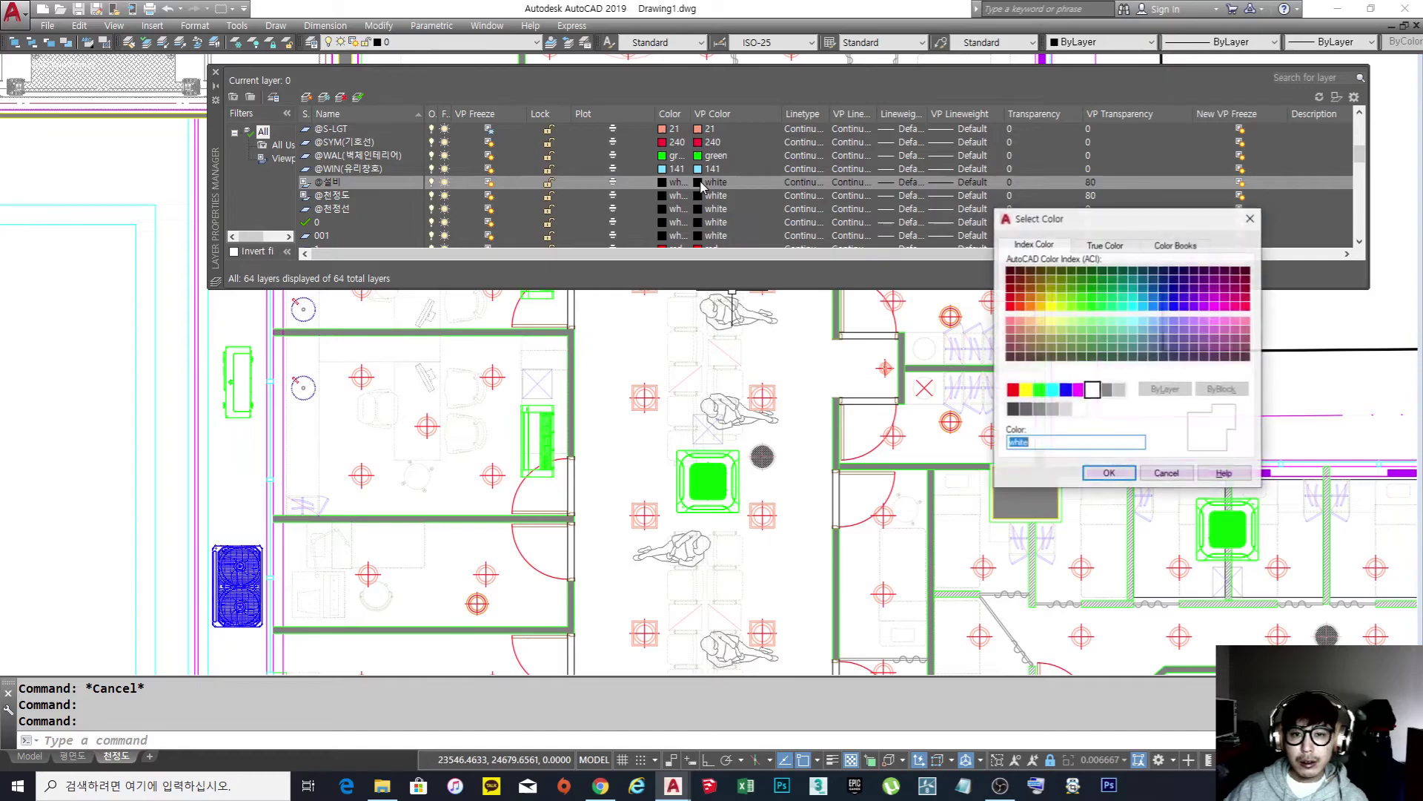
click(1252, 220)
key(Escape)
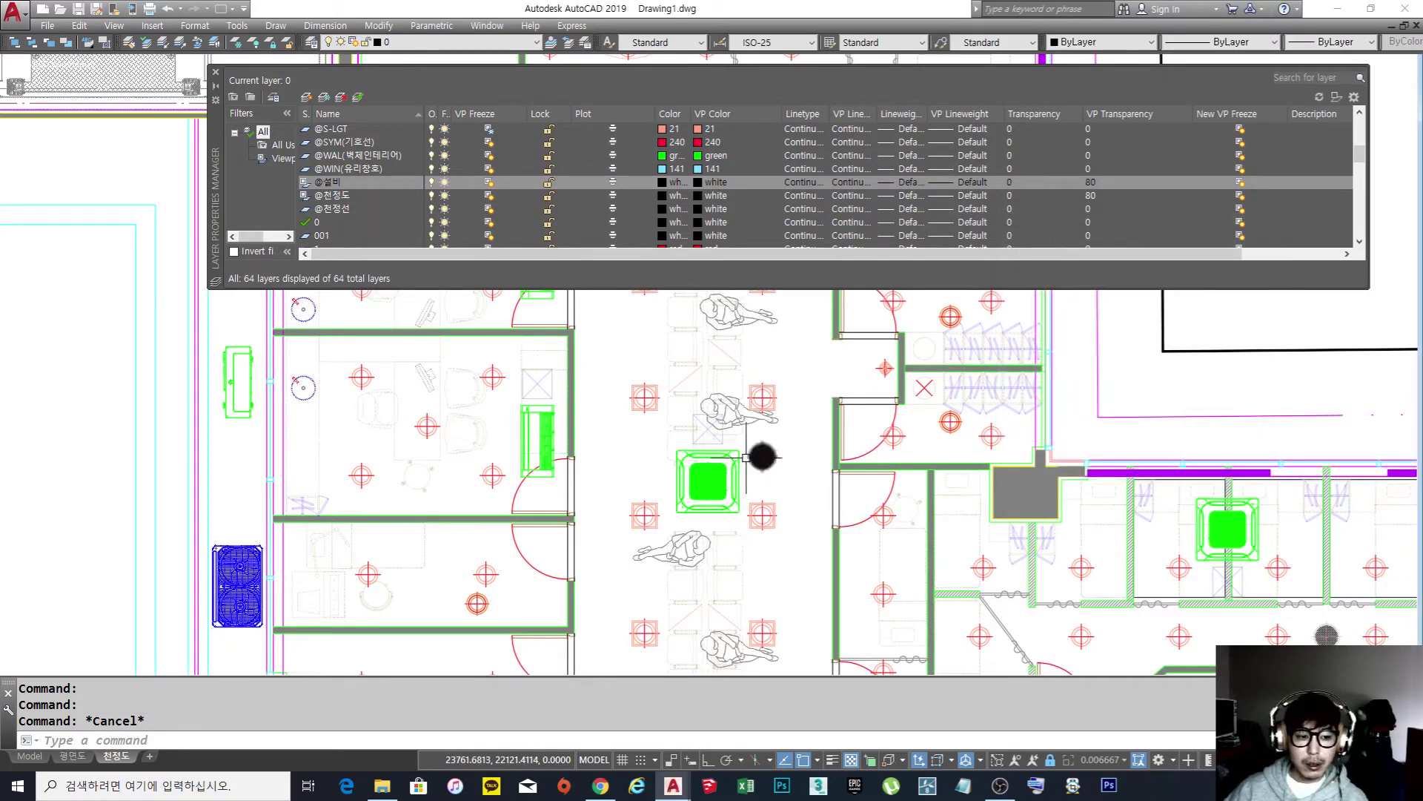
Regenerate the drawing to refresh the layer overrides shown in the viewport.
scroll(763, 454, down, 5)
scroll(754, 517, up, 10)
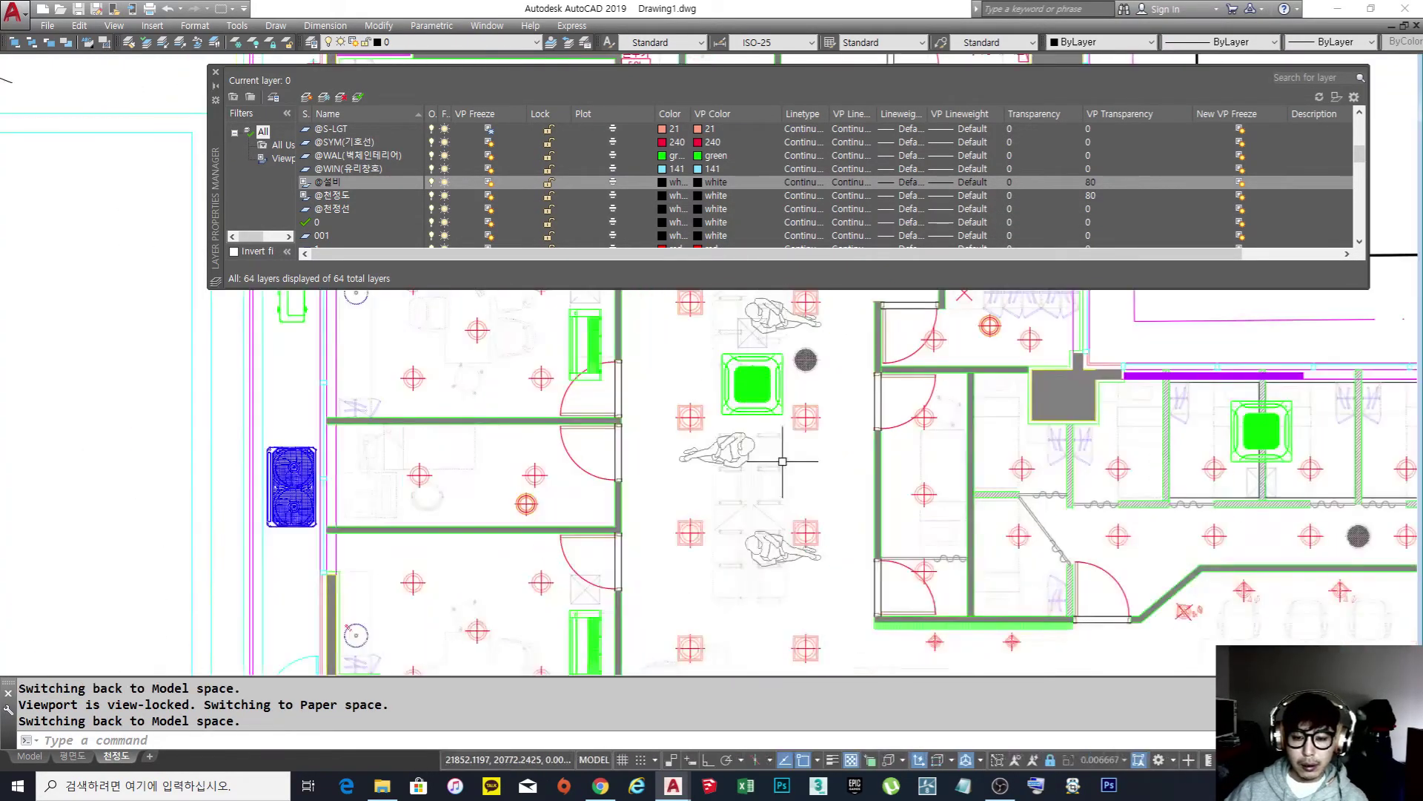
text(re)
key(Return)
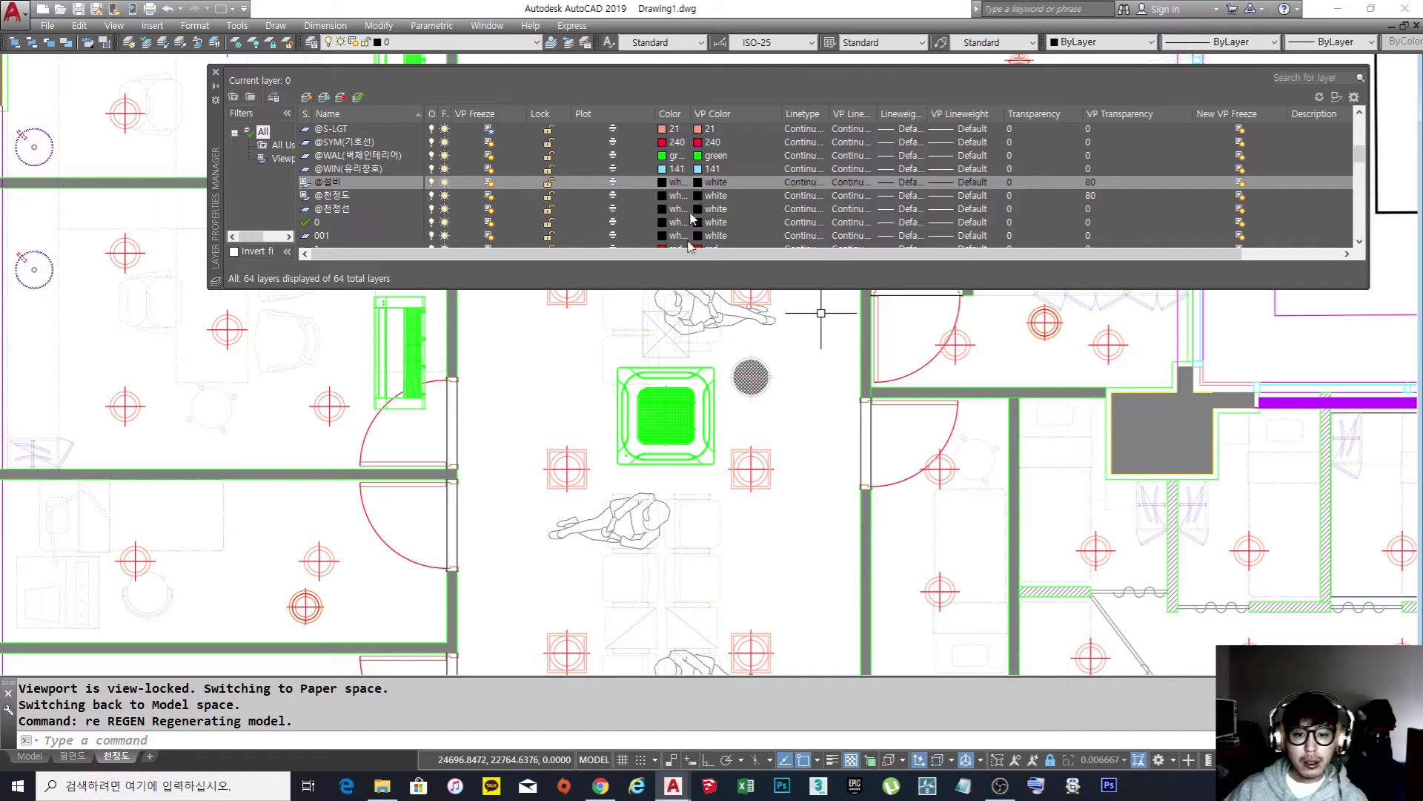
key(Escape)
key(Escape)
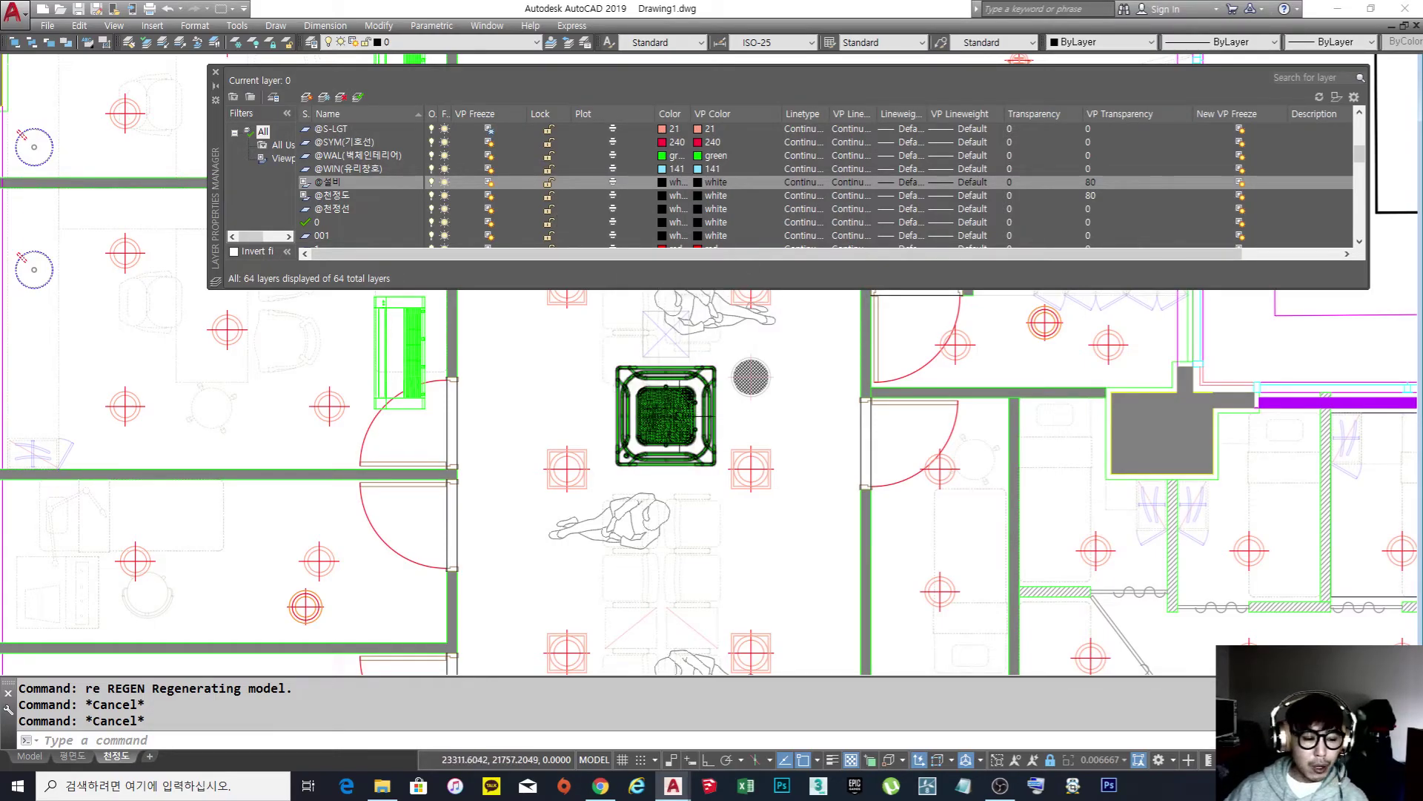
Open the central waiting area's green ceiling air conditioner block from model space in the Block Editor.
click(33, 756)
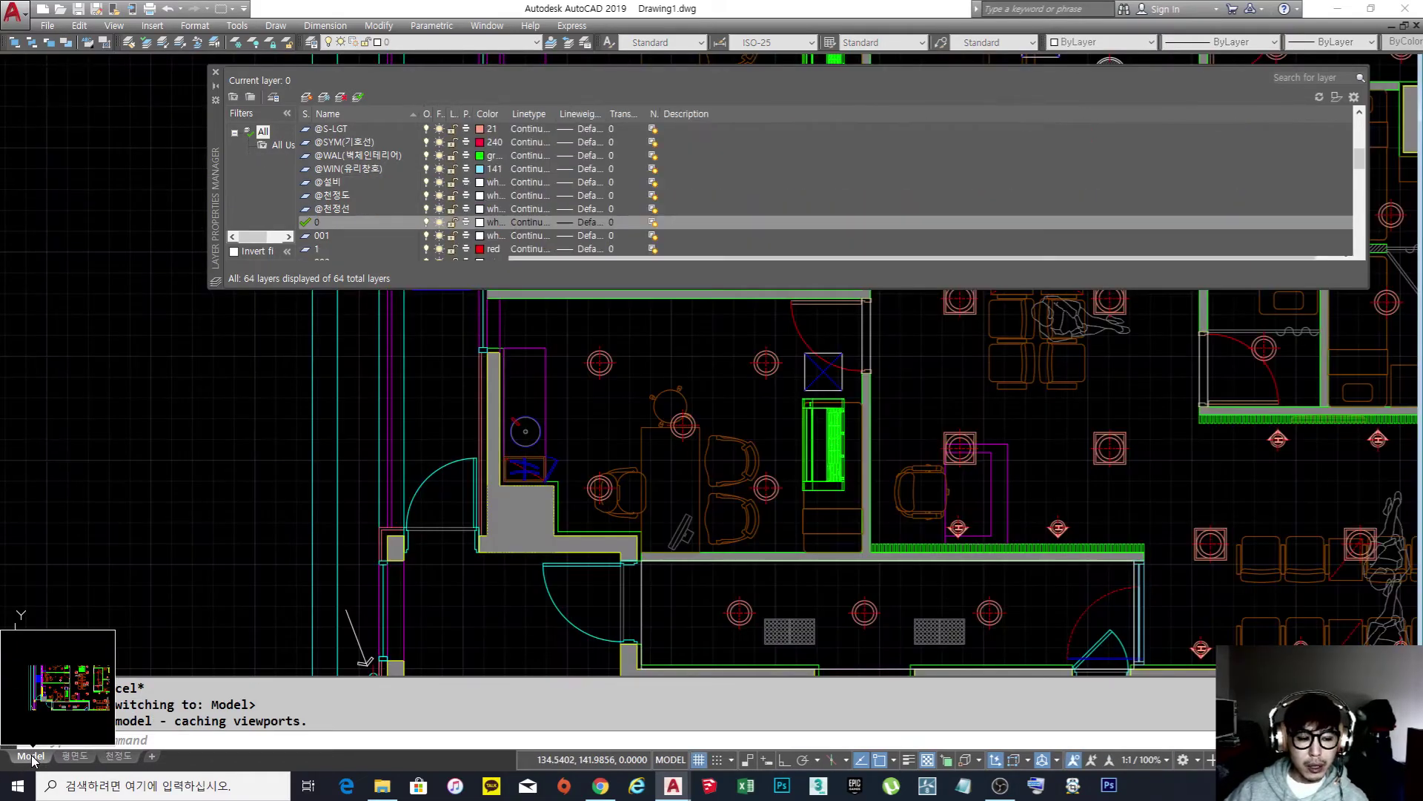
scroll(712, 445, down, 5)
scroll(778, 441, up, 10)
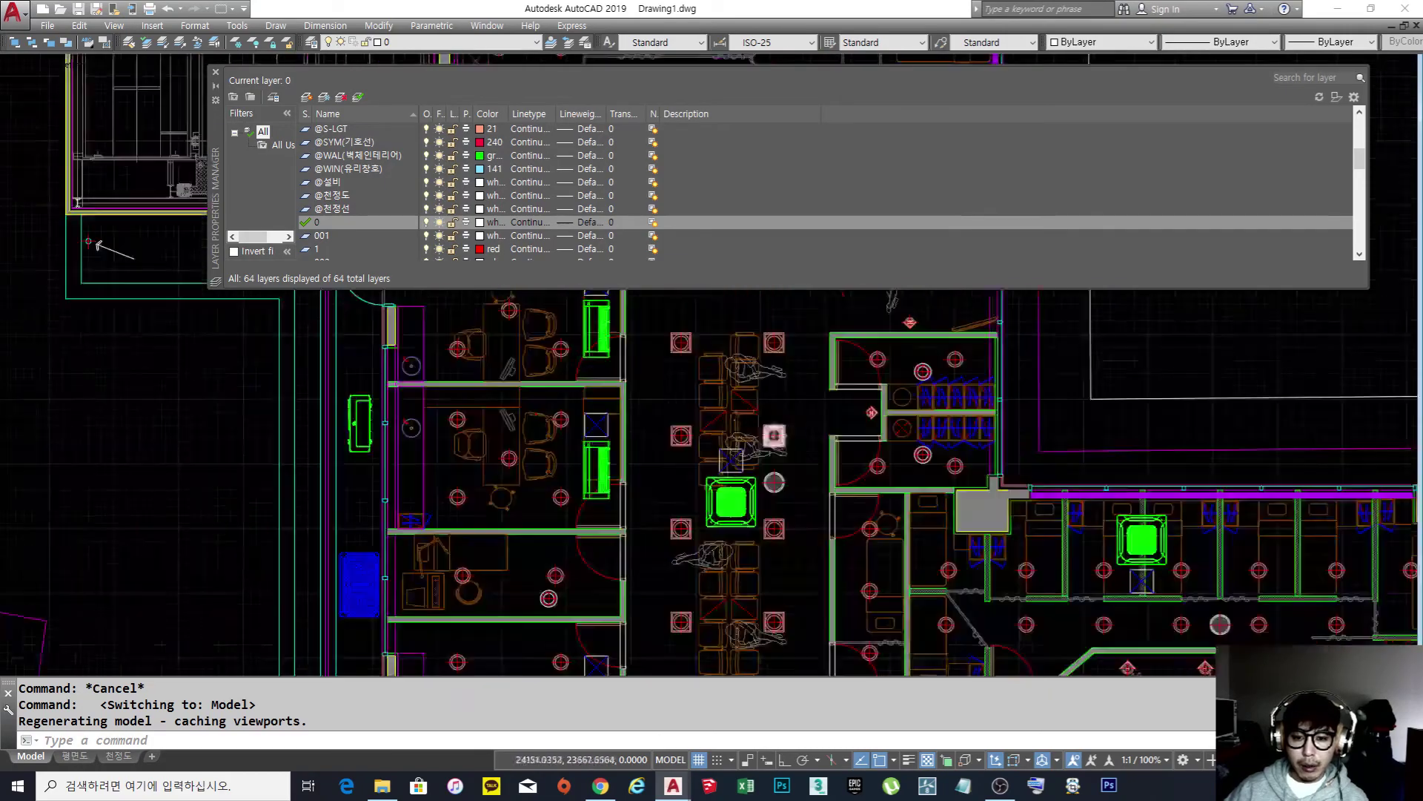
click(778, 441)
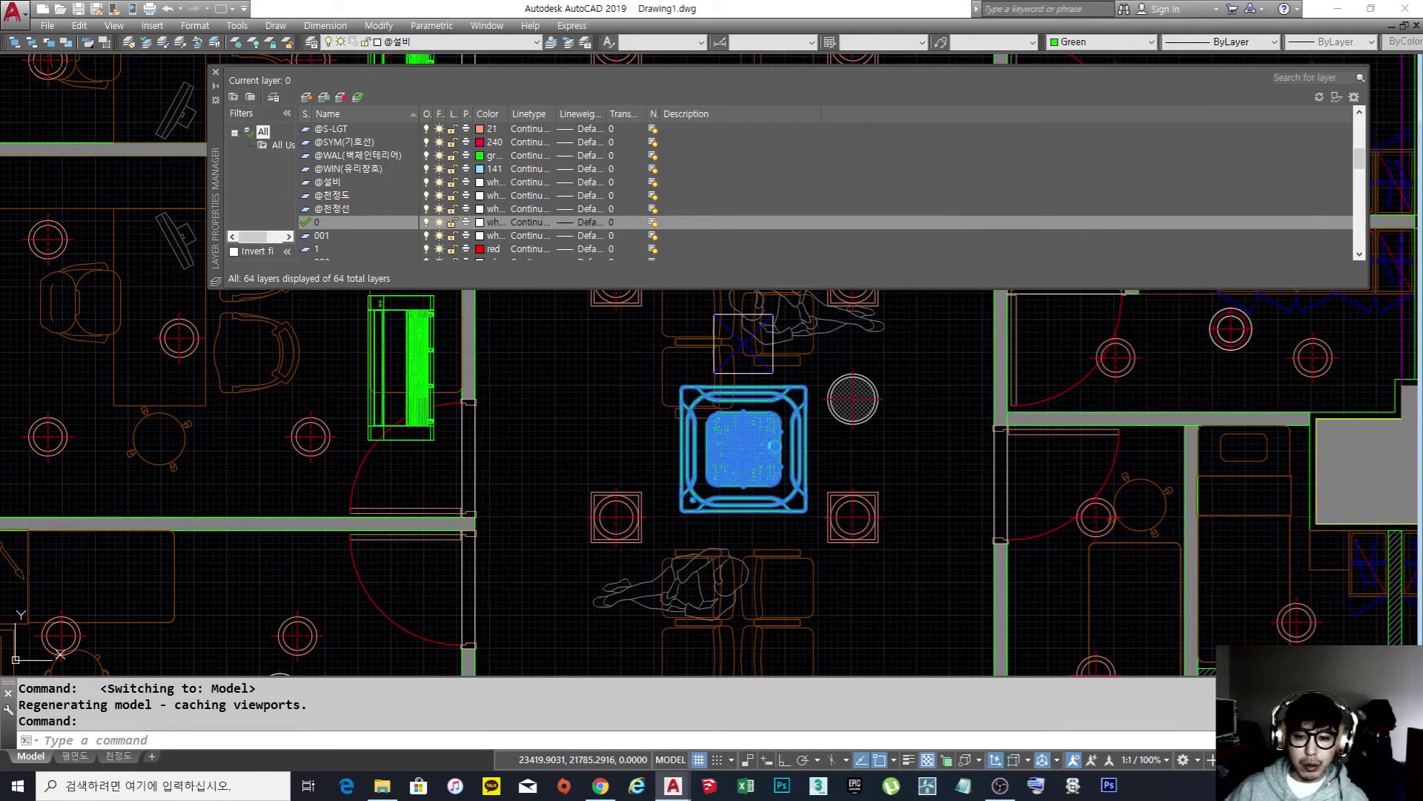
double_click(778, 449)
click(567, 494)
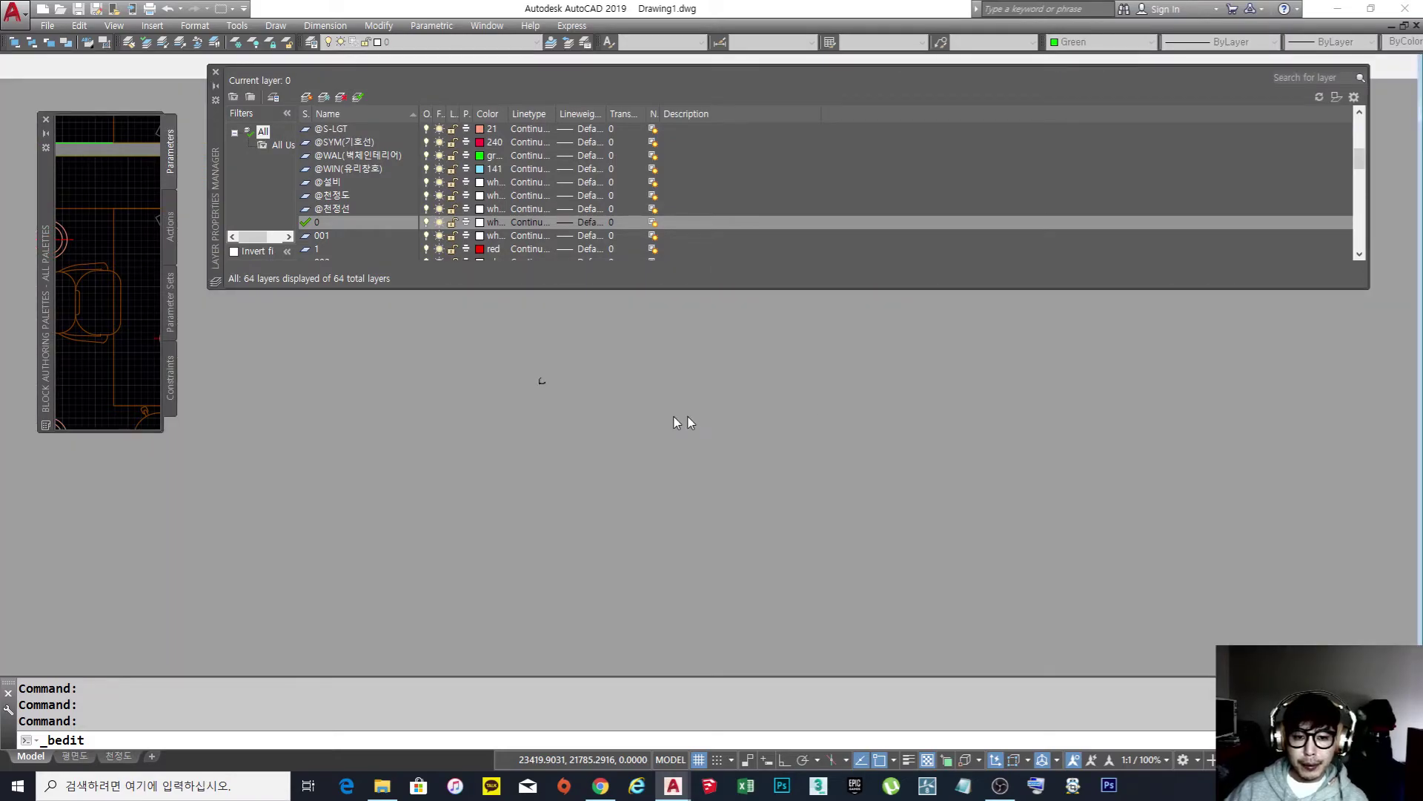
Select all geometry inside the air conditioner block and place it on layer 0.
click(915, 616)
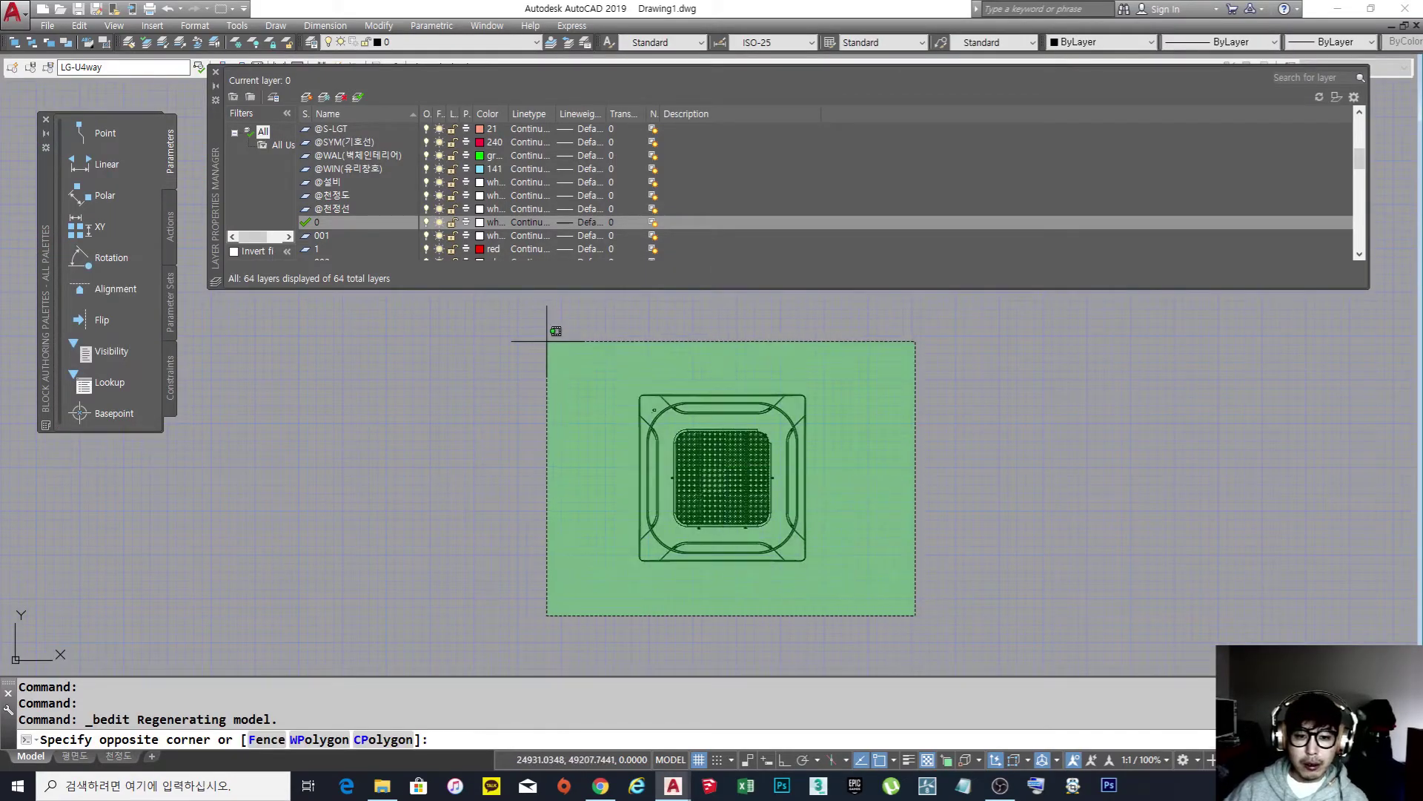
click(528, 338)
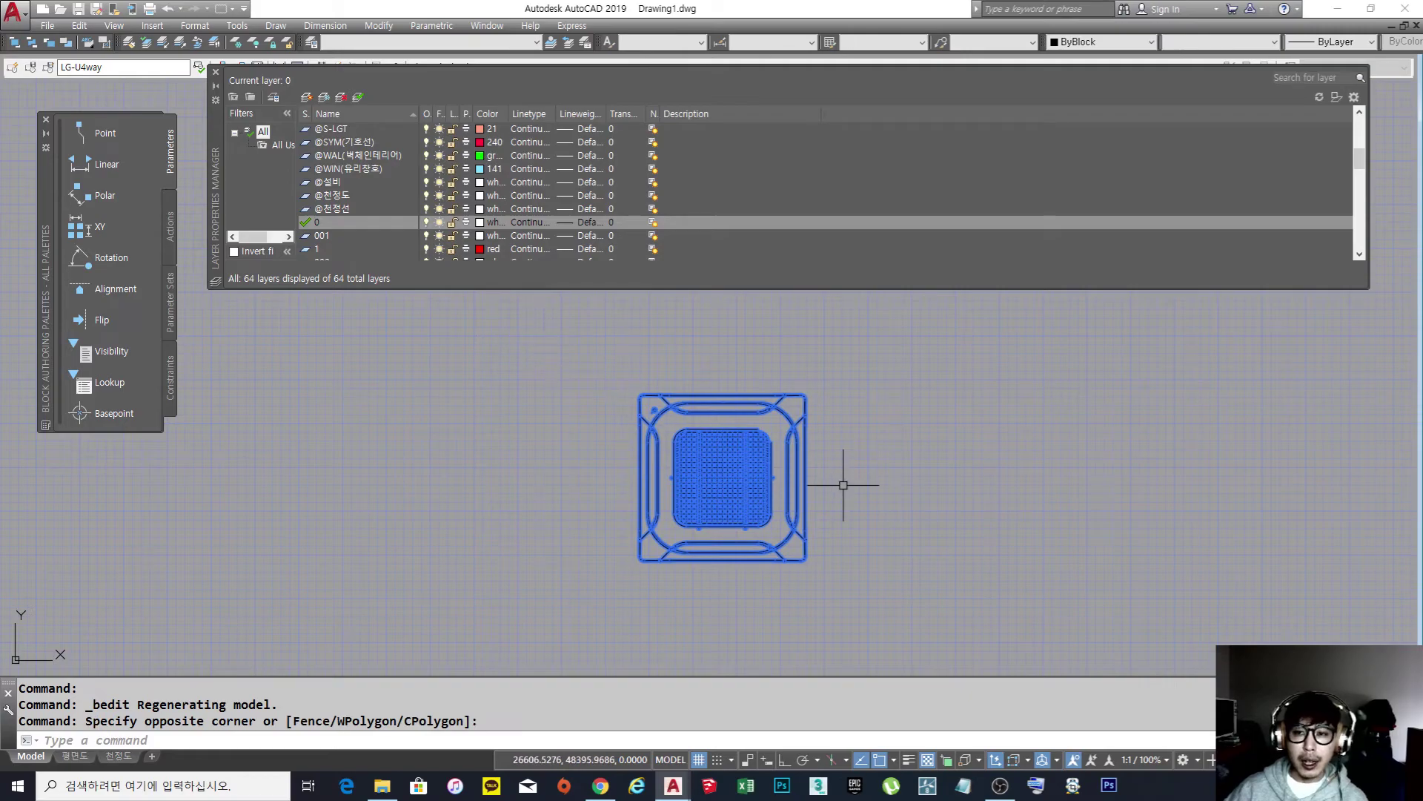
key(Escape)
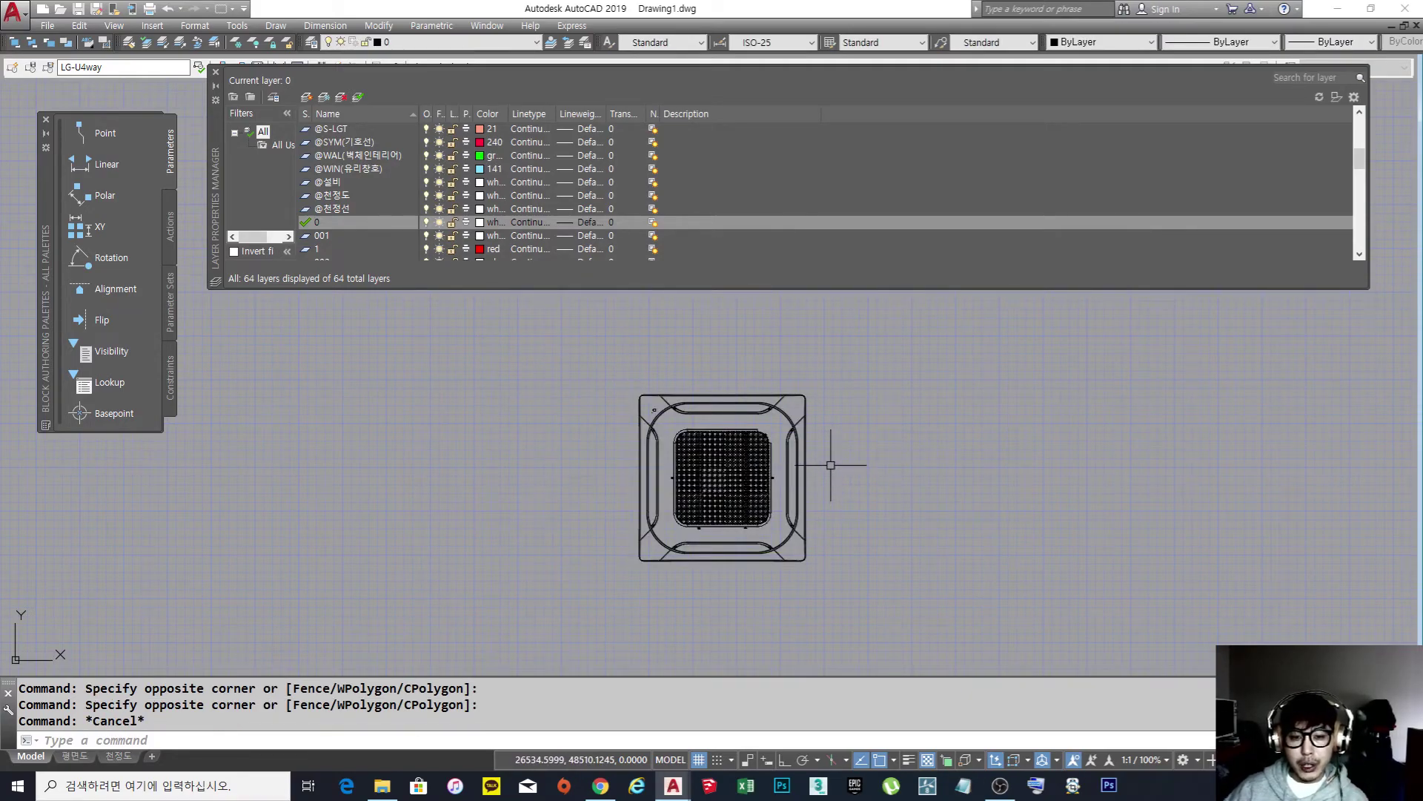
click(868, 601)
click(585, 348)
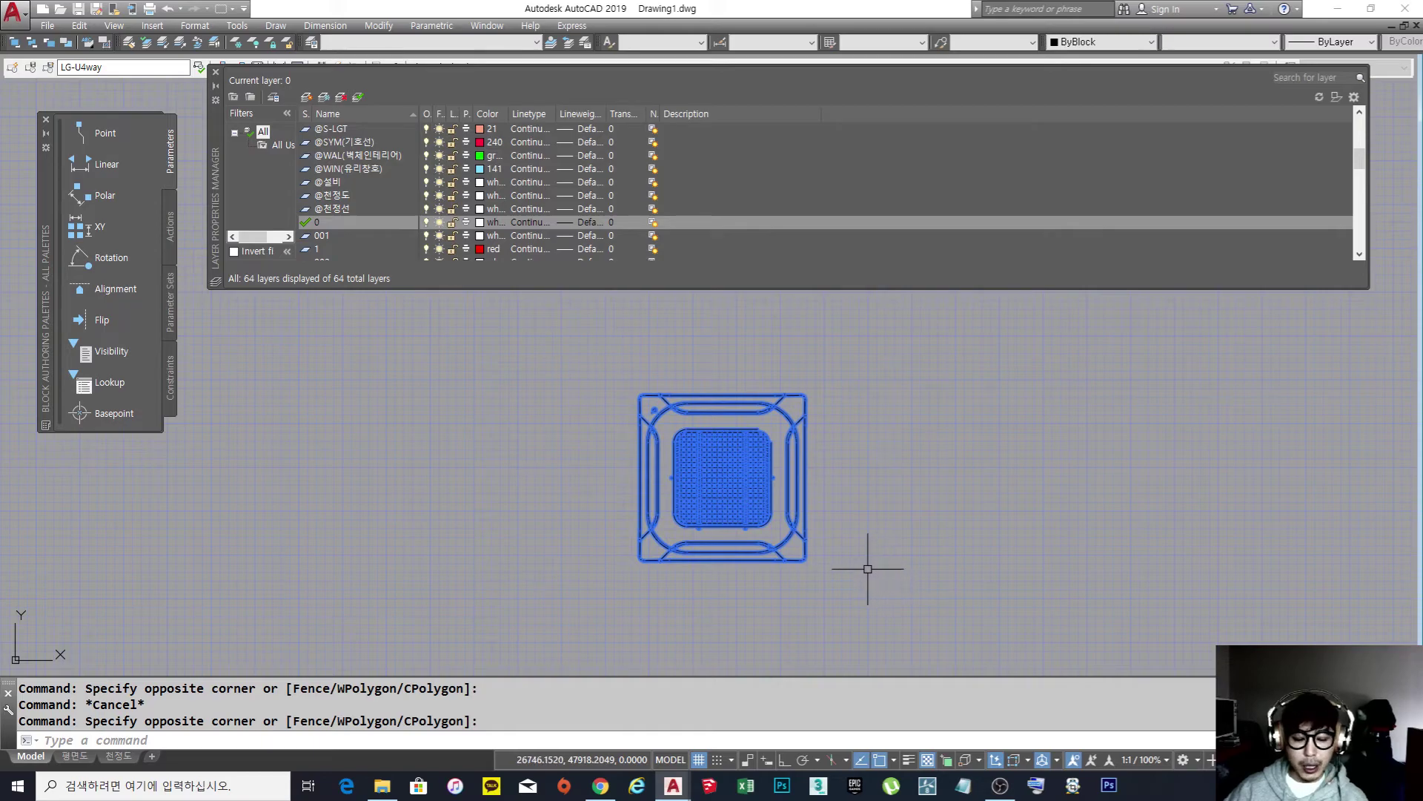
key(Escape)
click(904, 622)
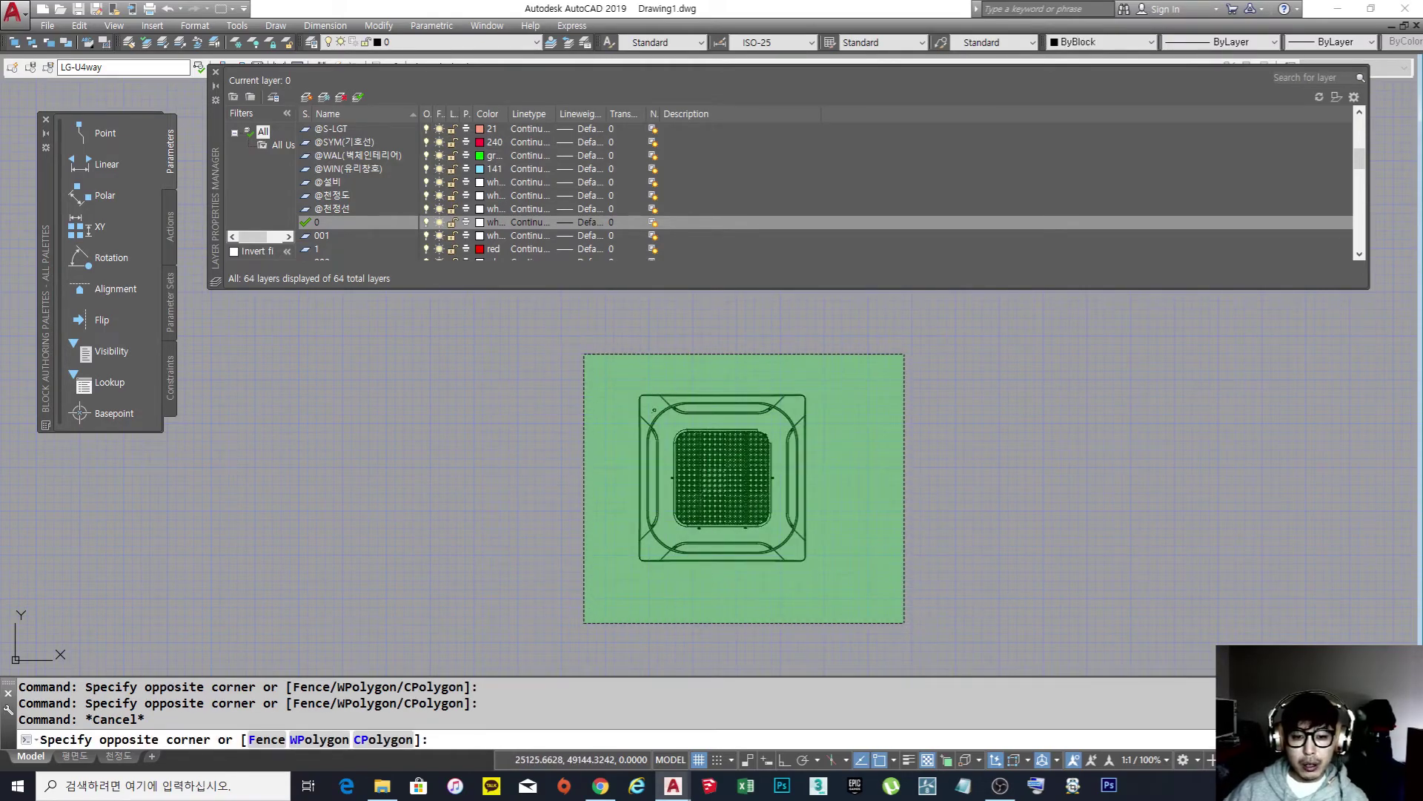
click(589, 358)
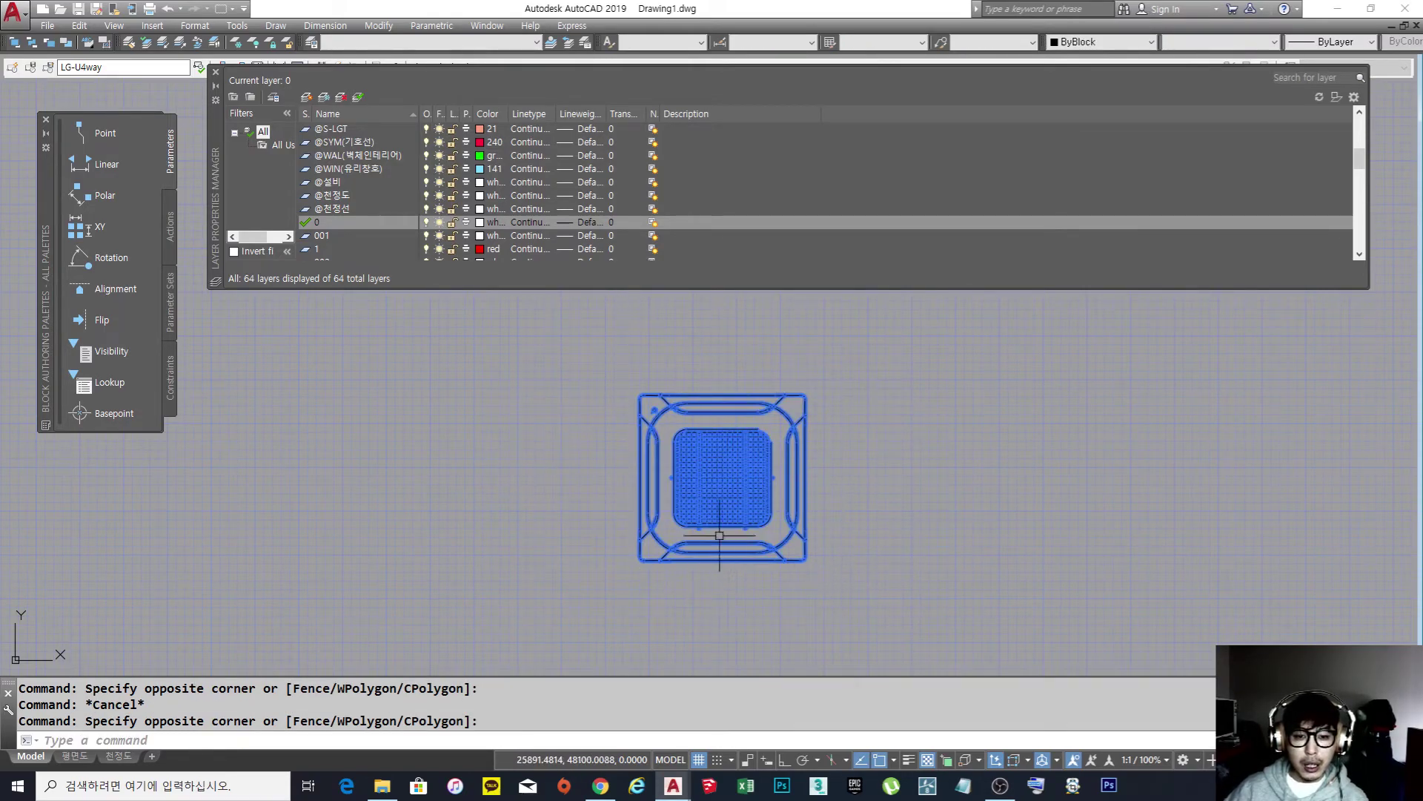
click(471, 43)
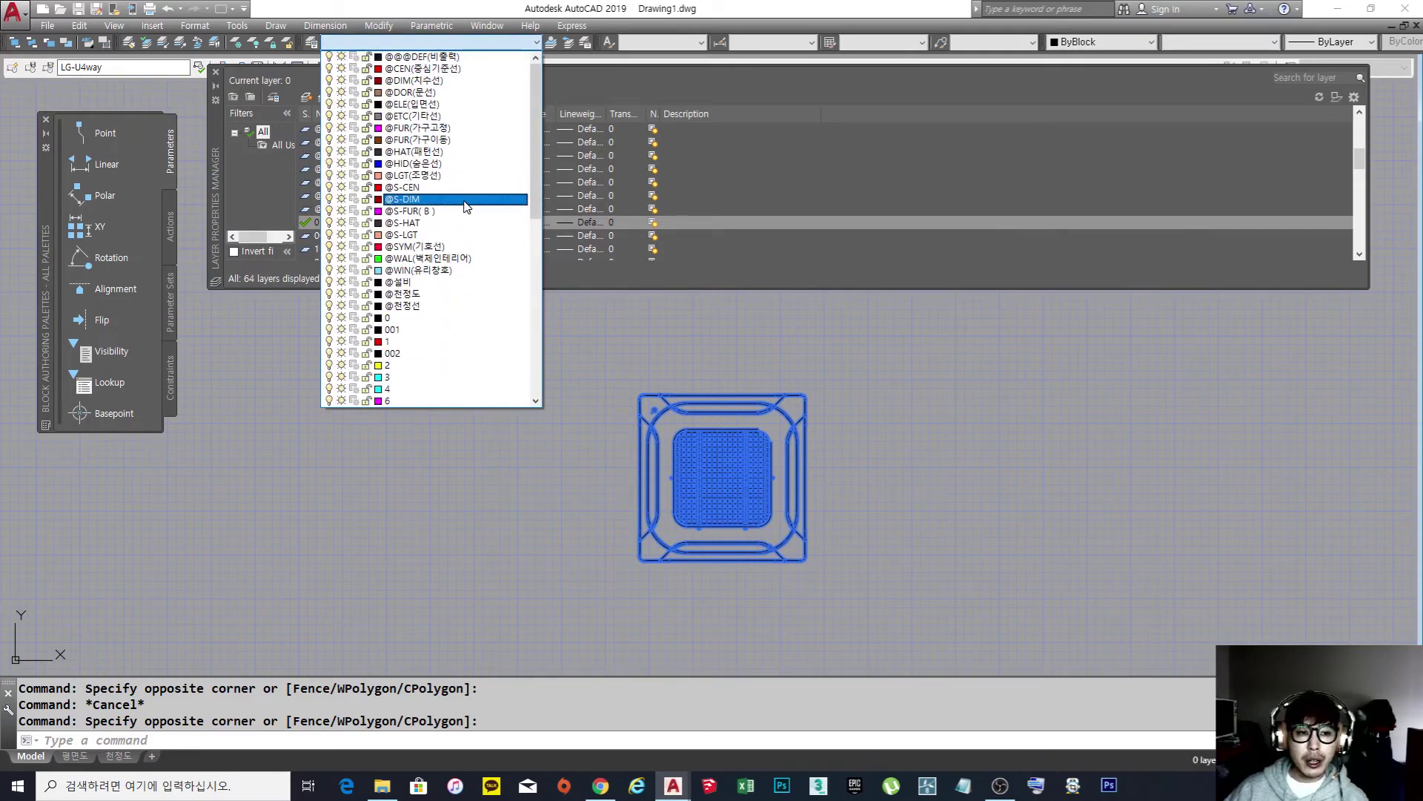
click(431, 319)
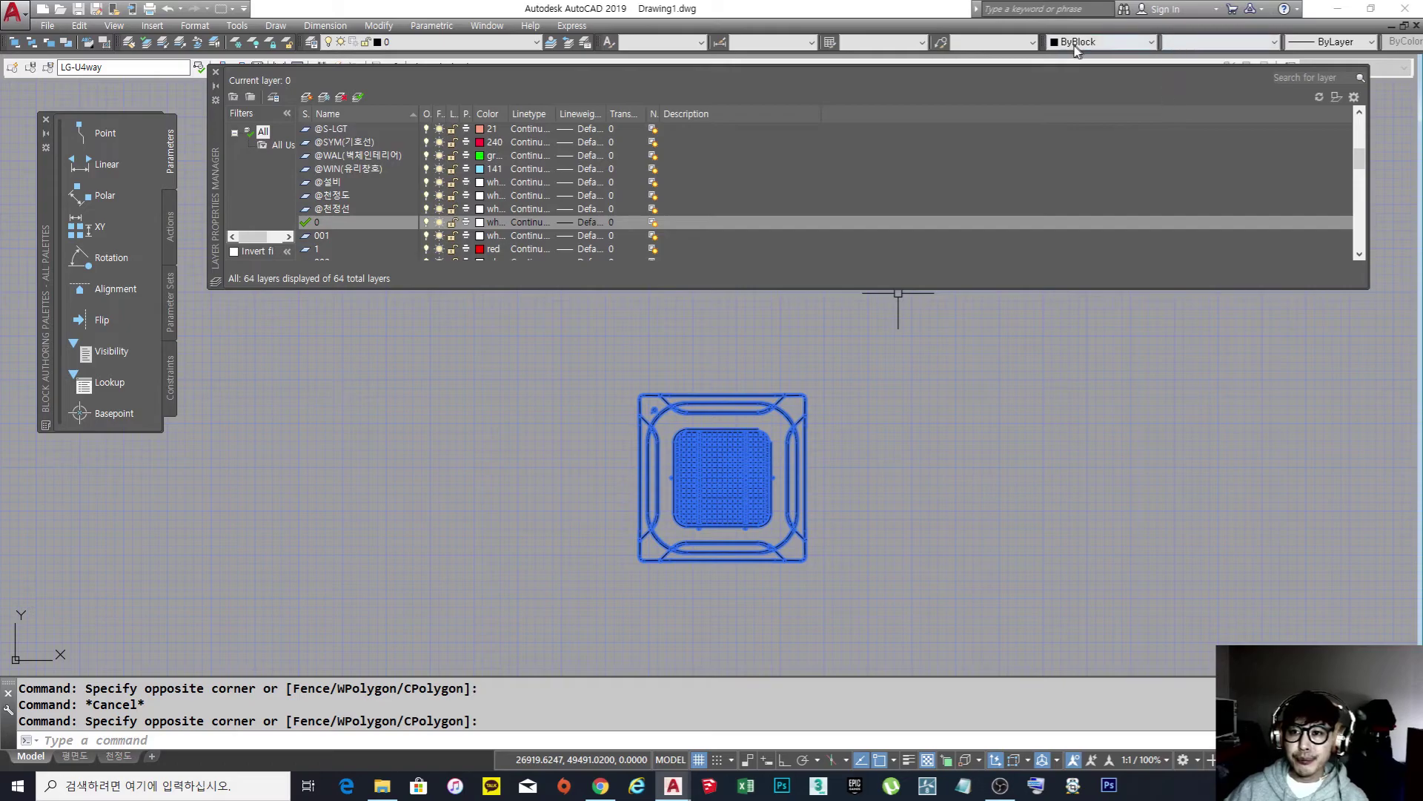
Set the color and linetype of the selected block geometry to ByBlock.
click(1205, 43)
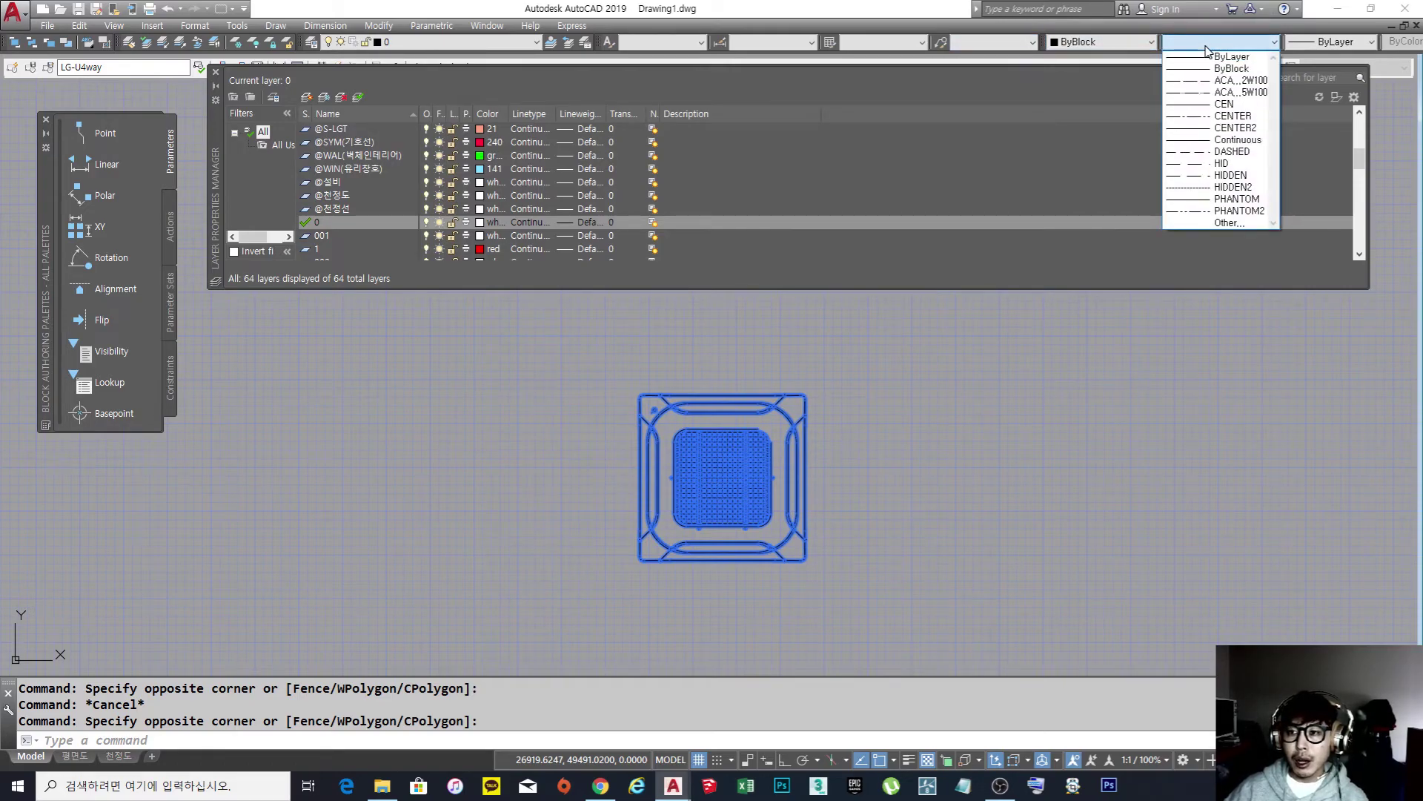
click(1108, 49)
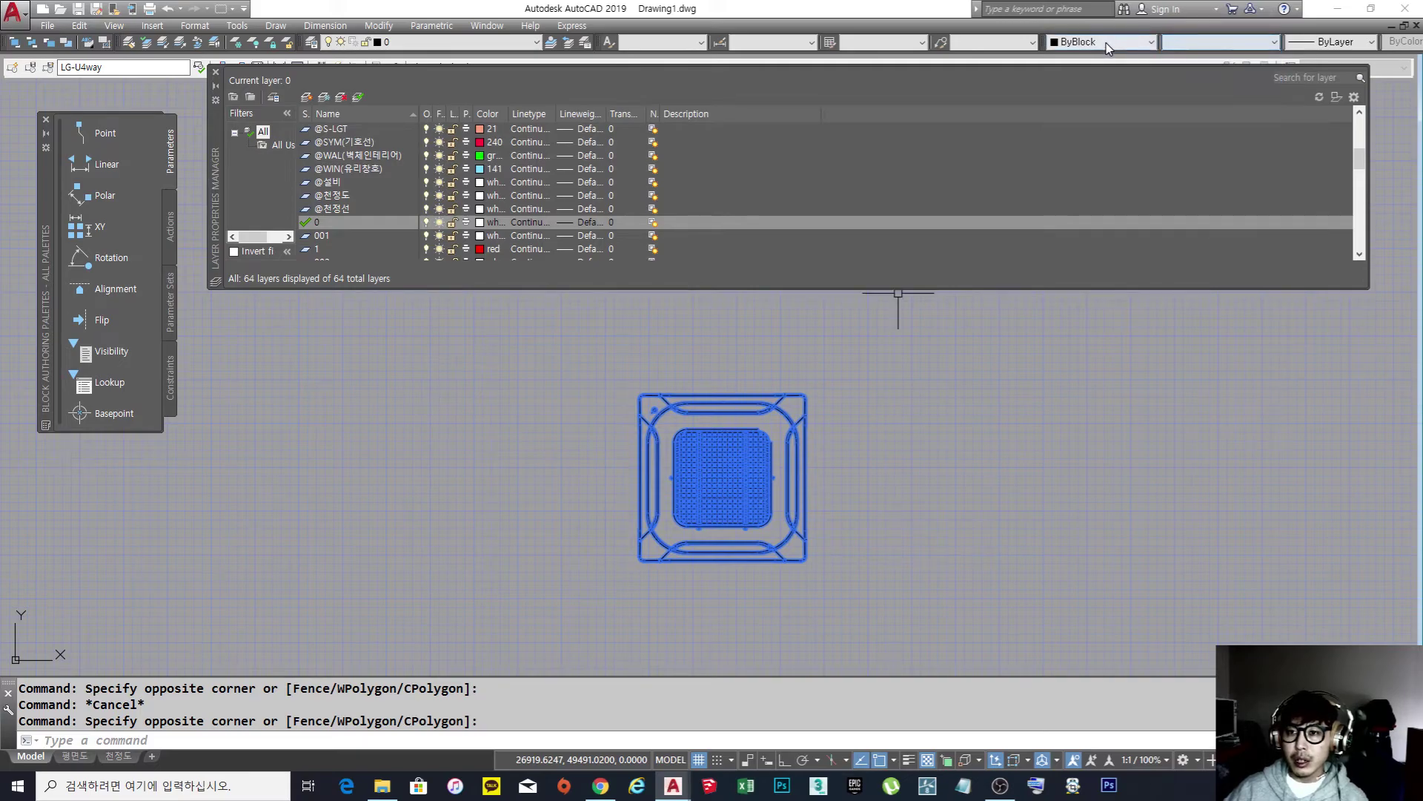
click(1108, 48)
click(1098, 69)
click(1178, 43)
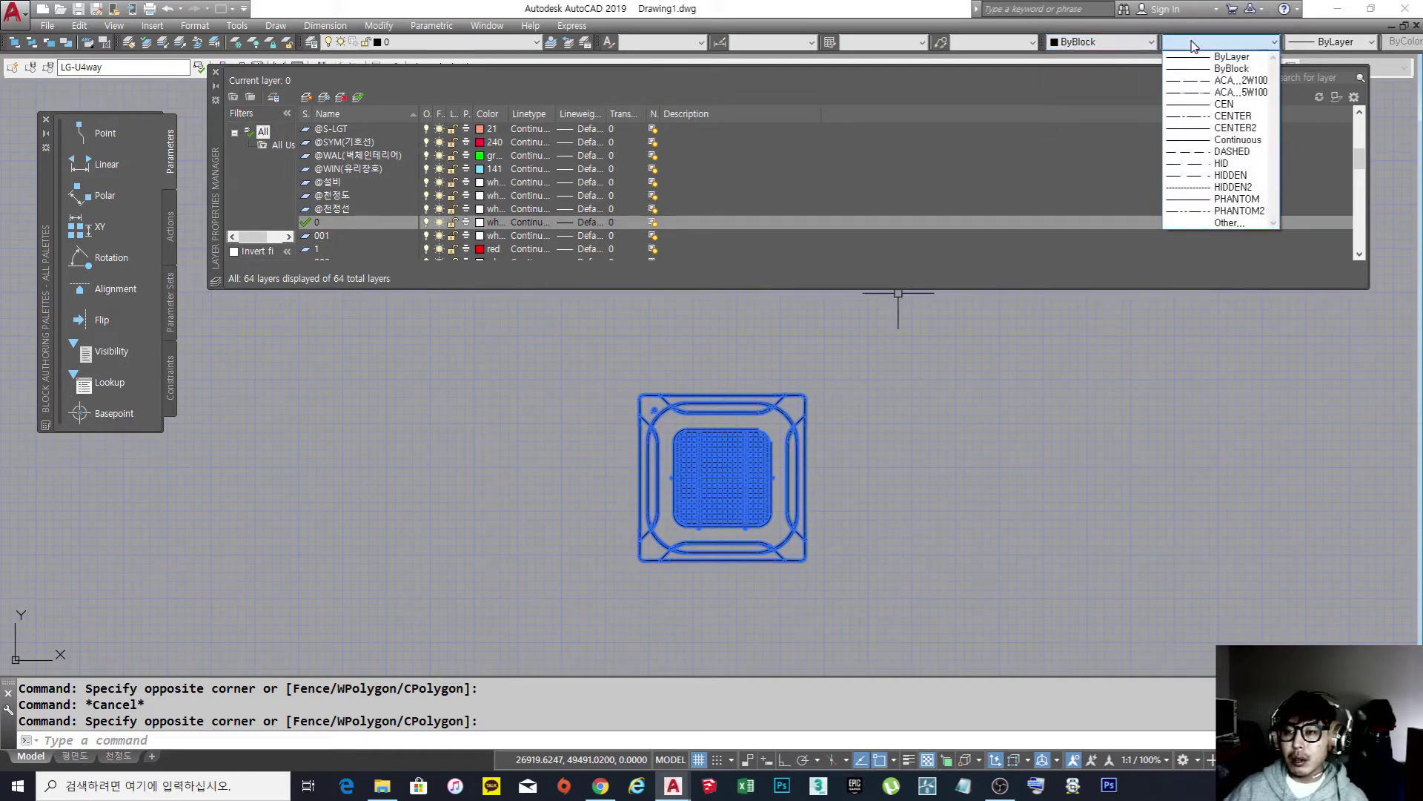
click(1213, 68)
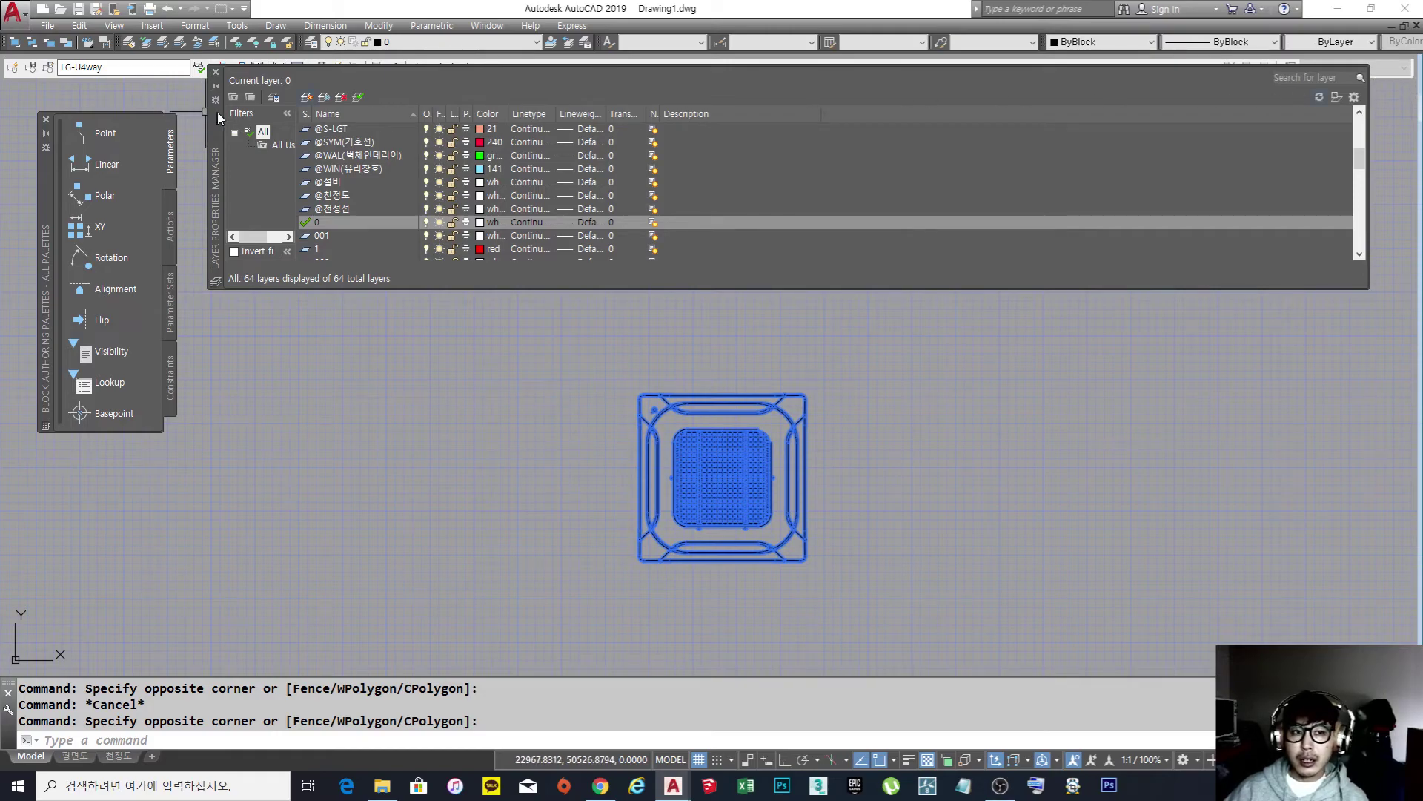
Close the Block Editor and save the changes to the LG-U4way block.
drag(220, 126, 217, 163)
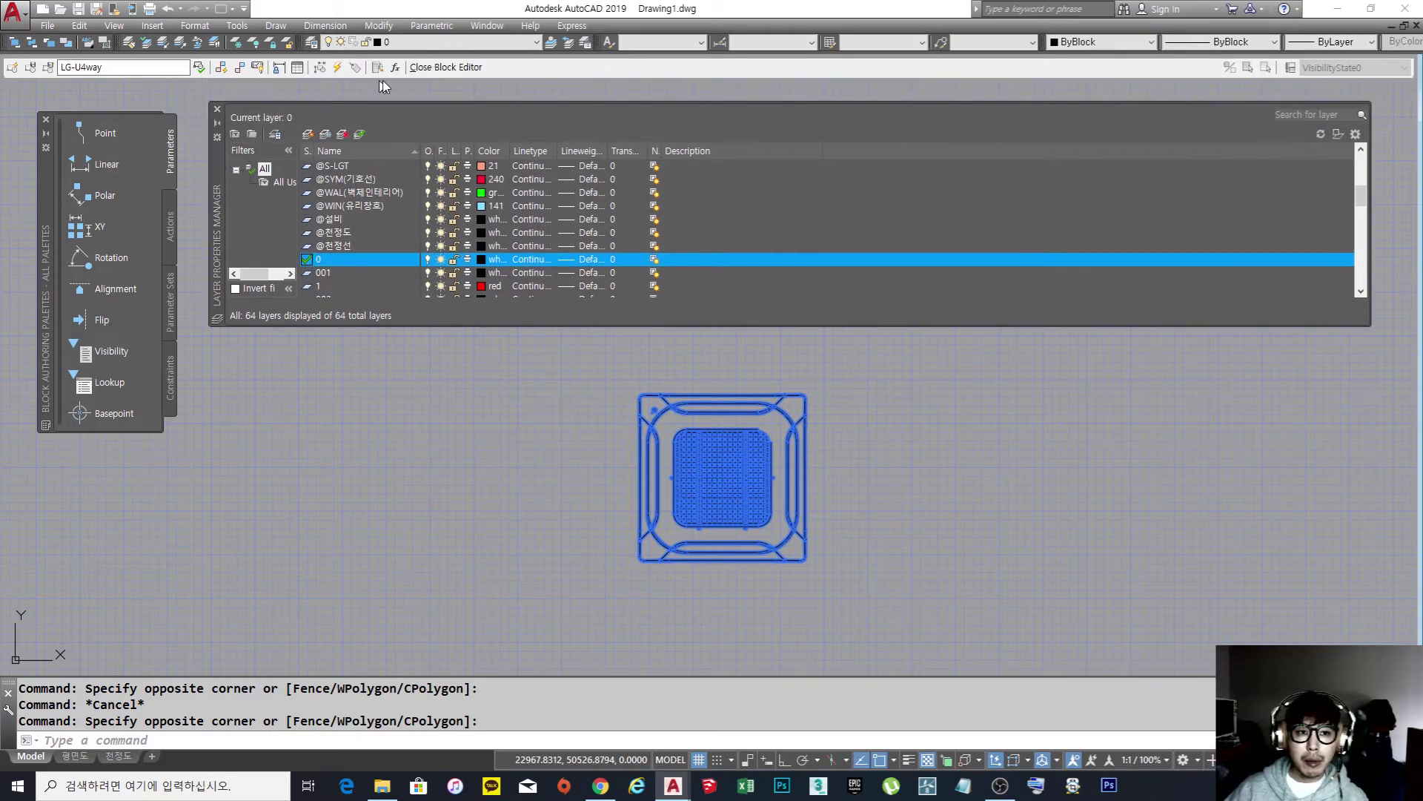
click(445, 67)
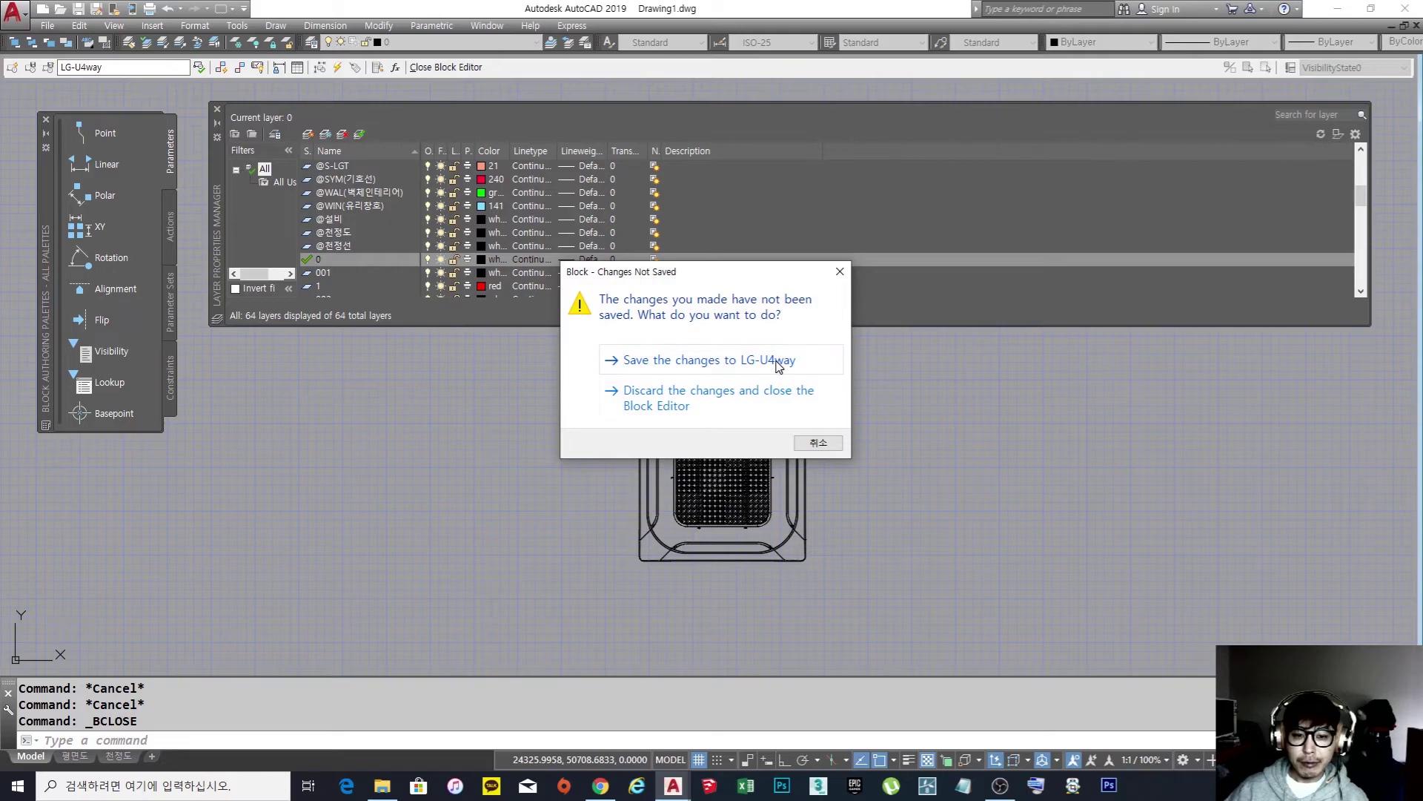
click(780, 360)
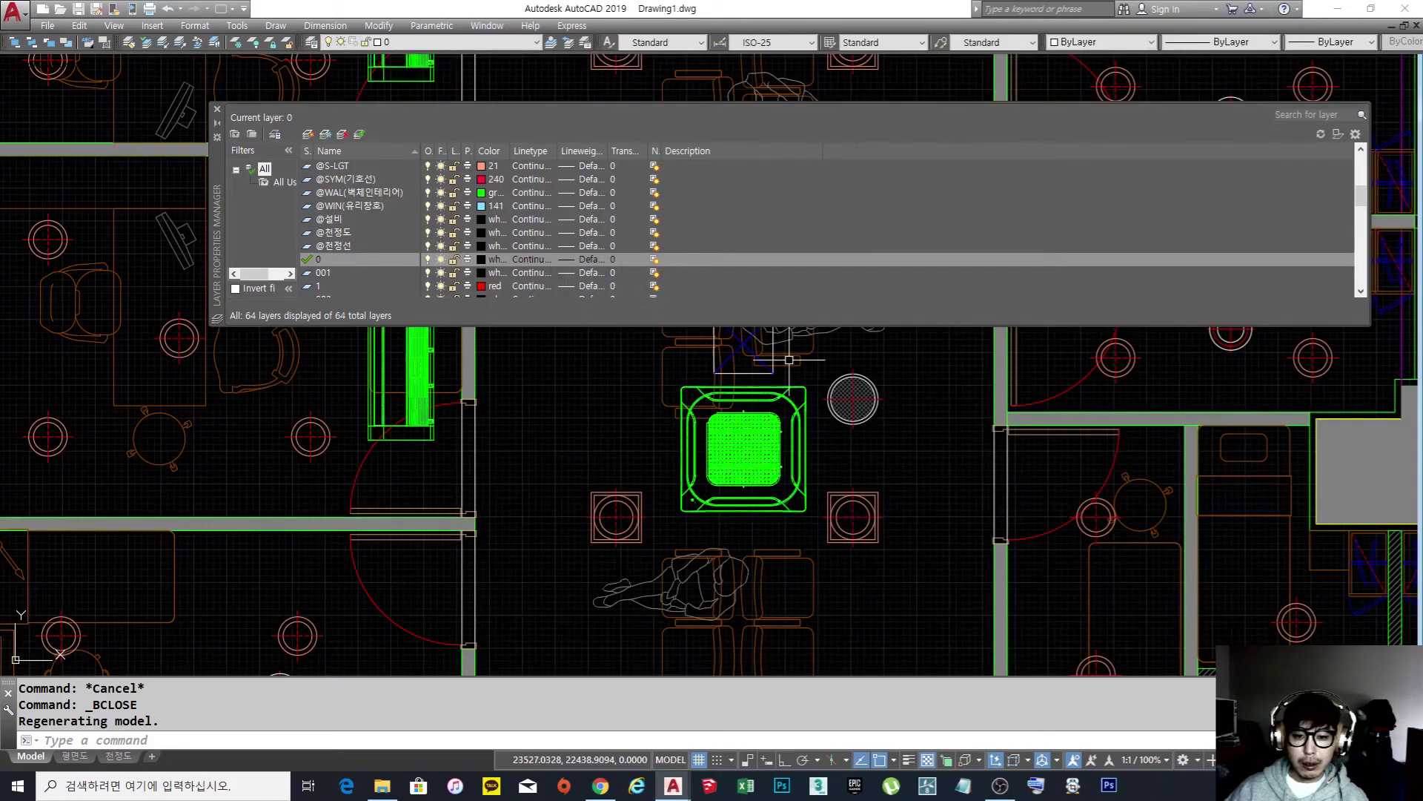
Set the central ceiling air conditioner's color to ByLayer in model space and clear the selection.
middle_drag(888, 459, 828, 491)
click(686, 482)
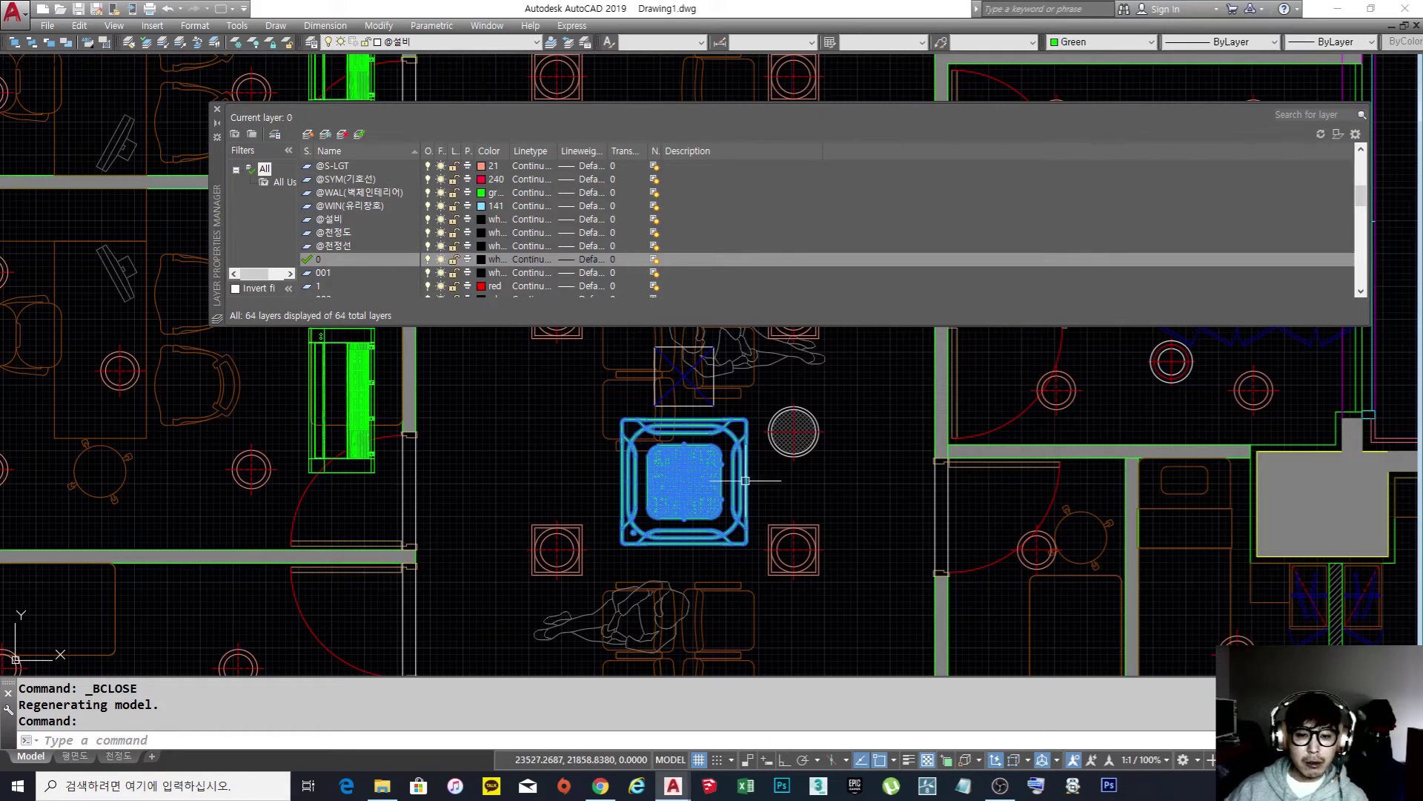
key(Escape)
click(682, 511)
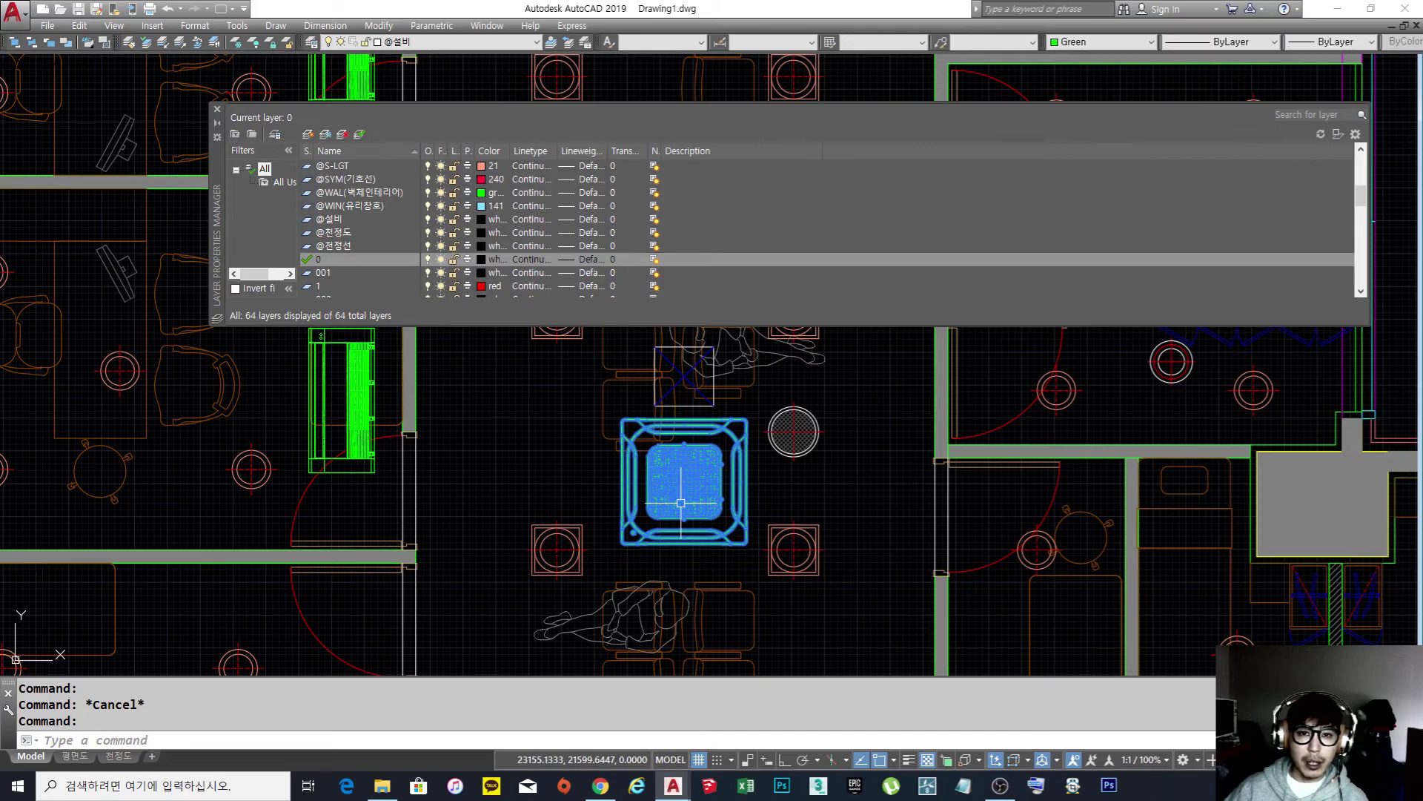
click(1087, 44)
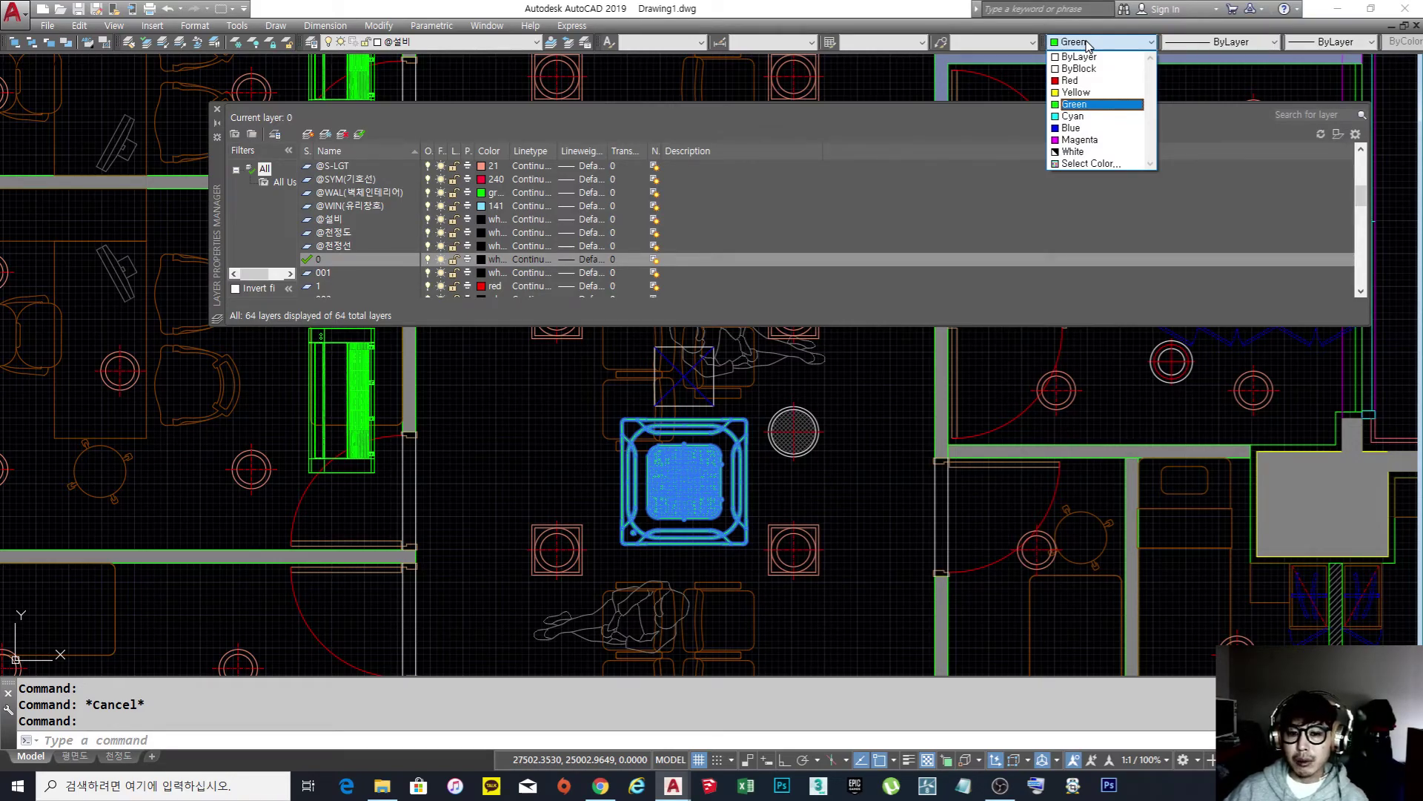
click(1082, 57)
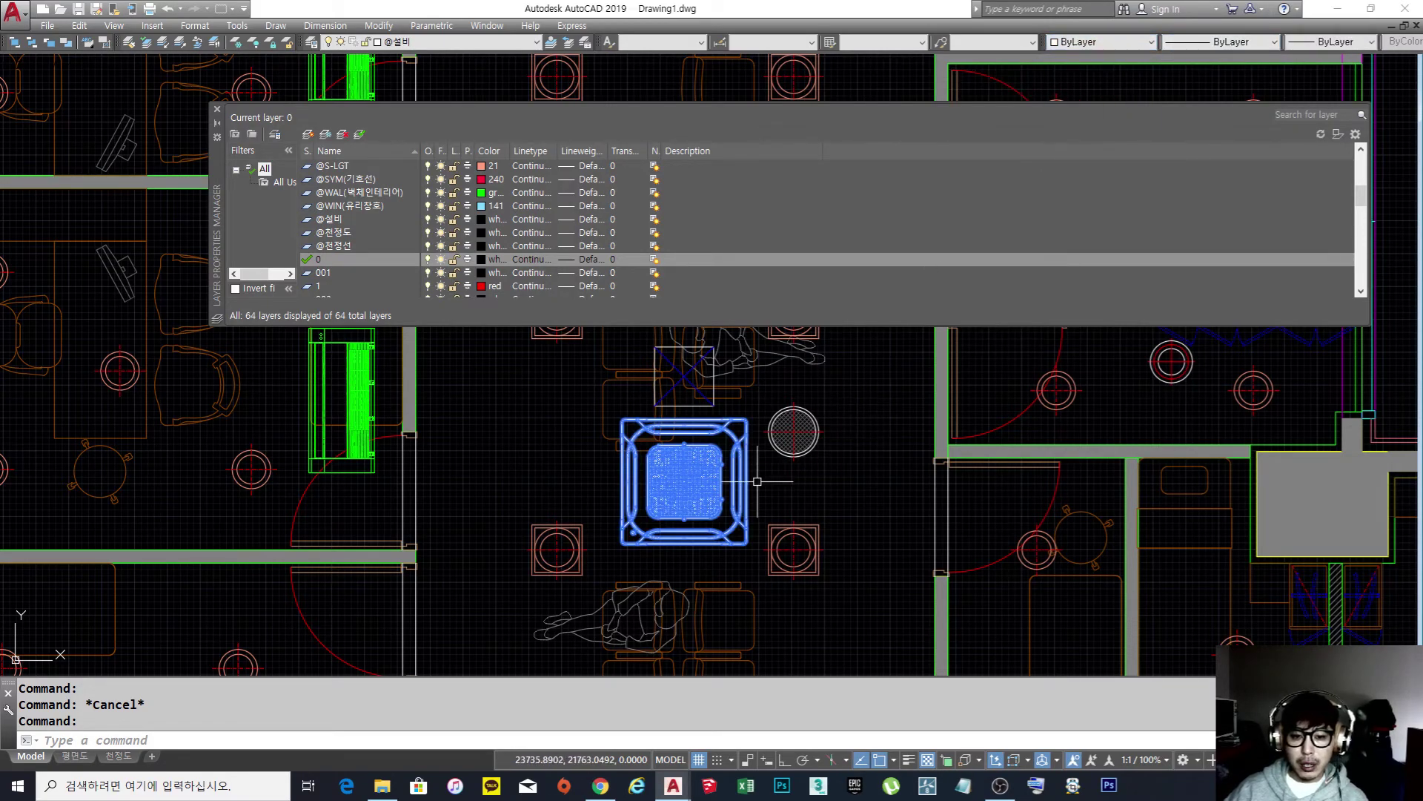
key(Escape)
key(Escape)
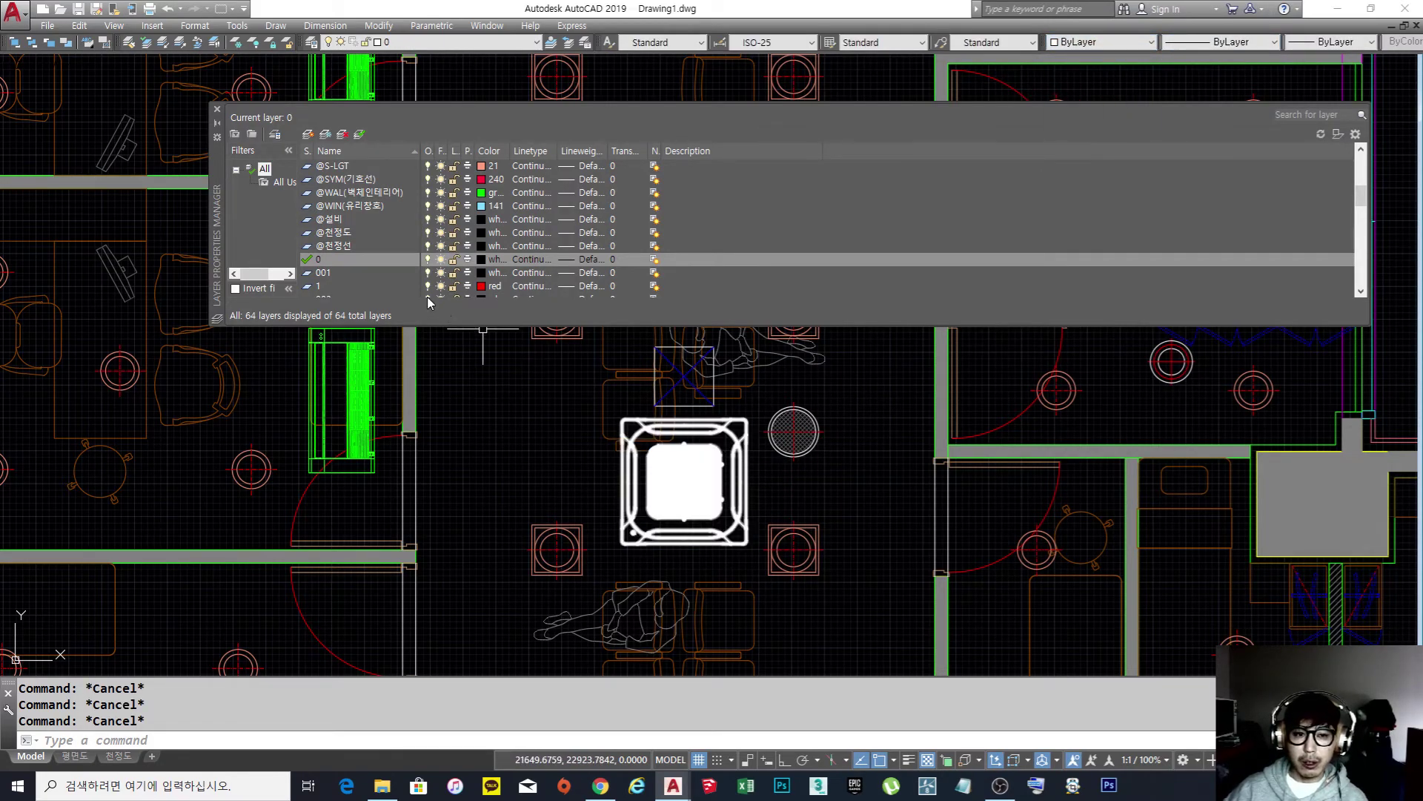
click(483, 220)
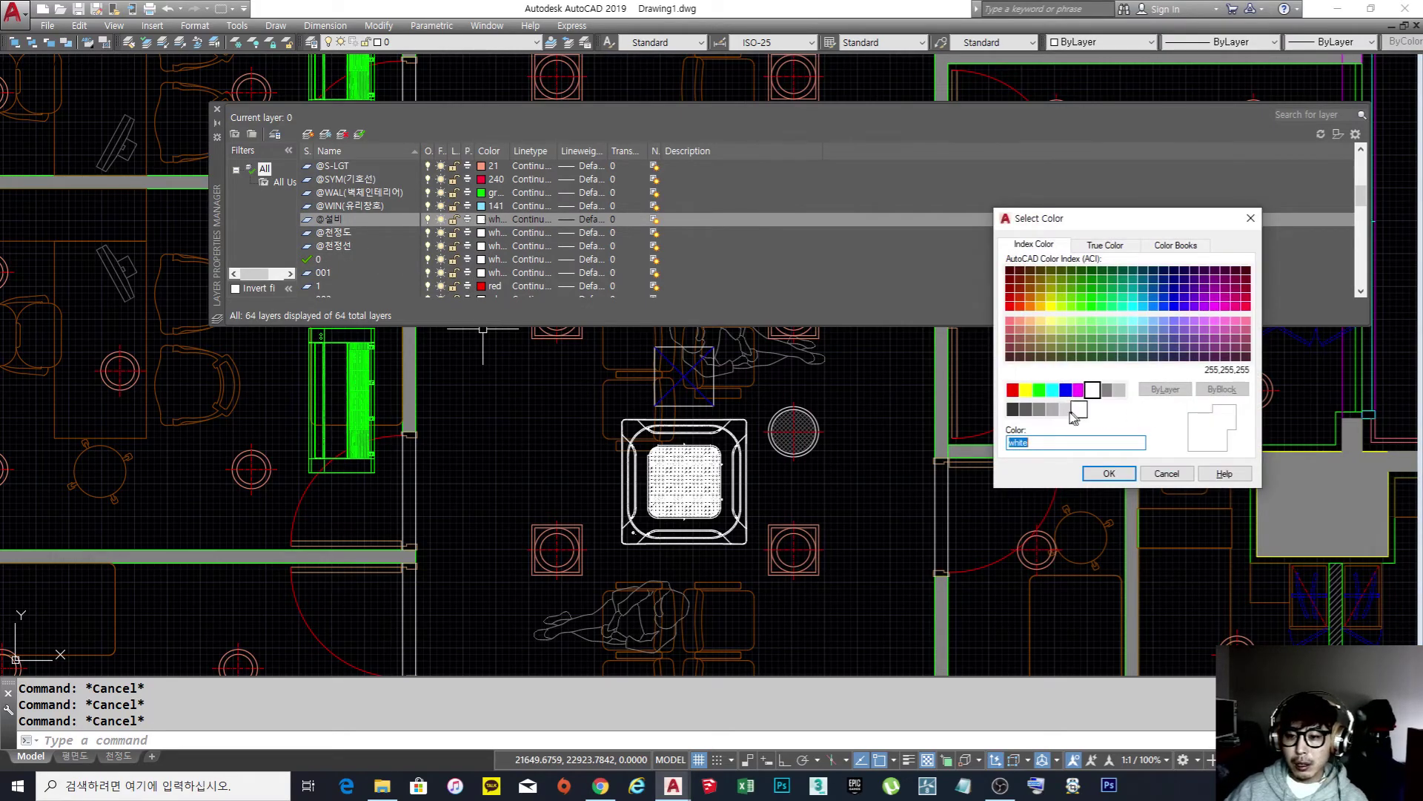
click(1040, 389)
click(1109, 473)
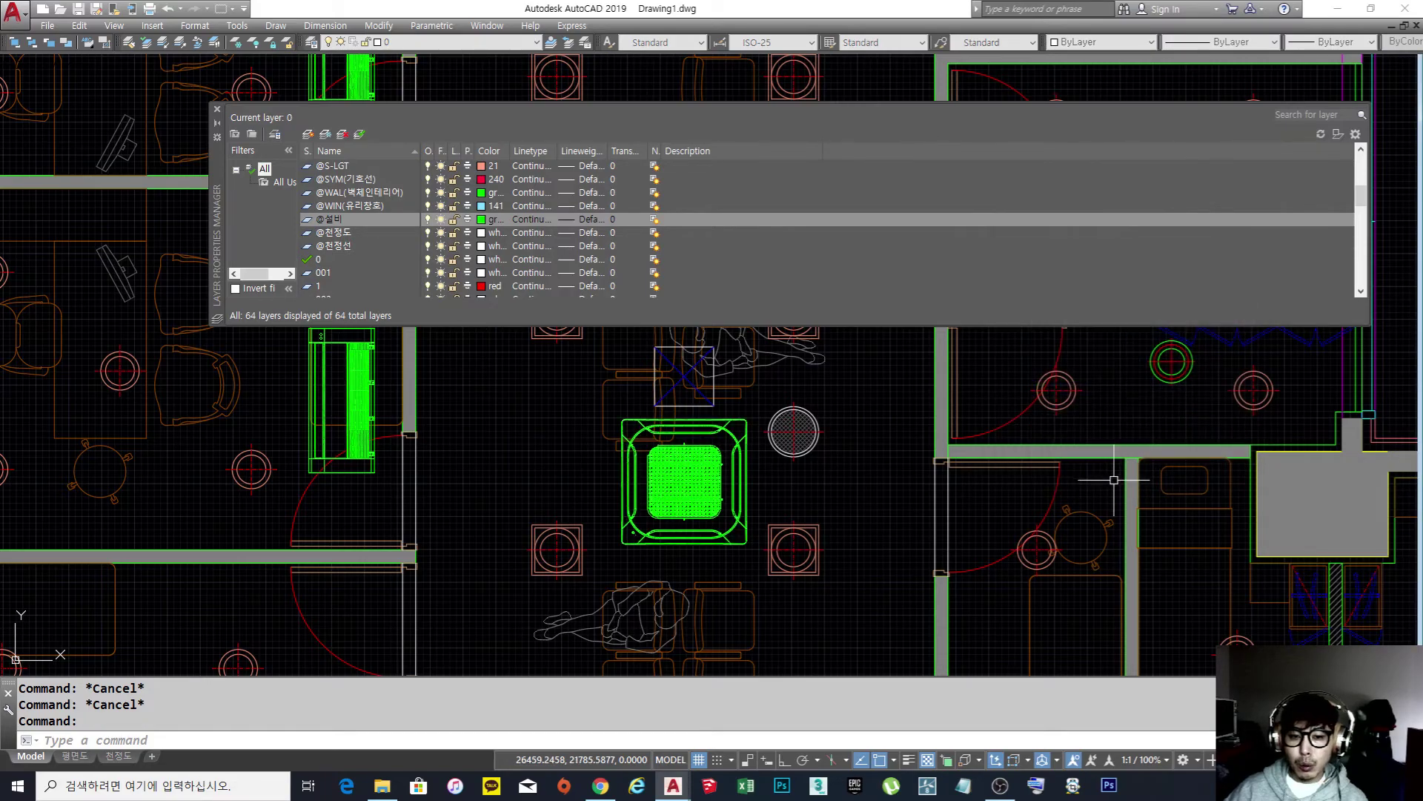
key(Escape)
Return to the 천정도 layout and examine how the central ceiling air conditioner is displayed in its viewport.
middle_drag(643, 577, 605, 617)
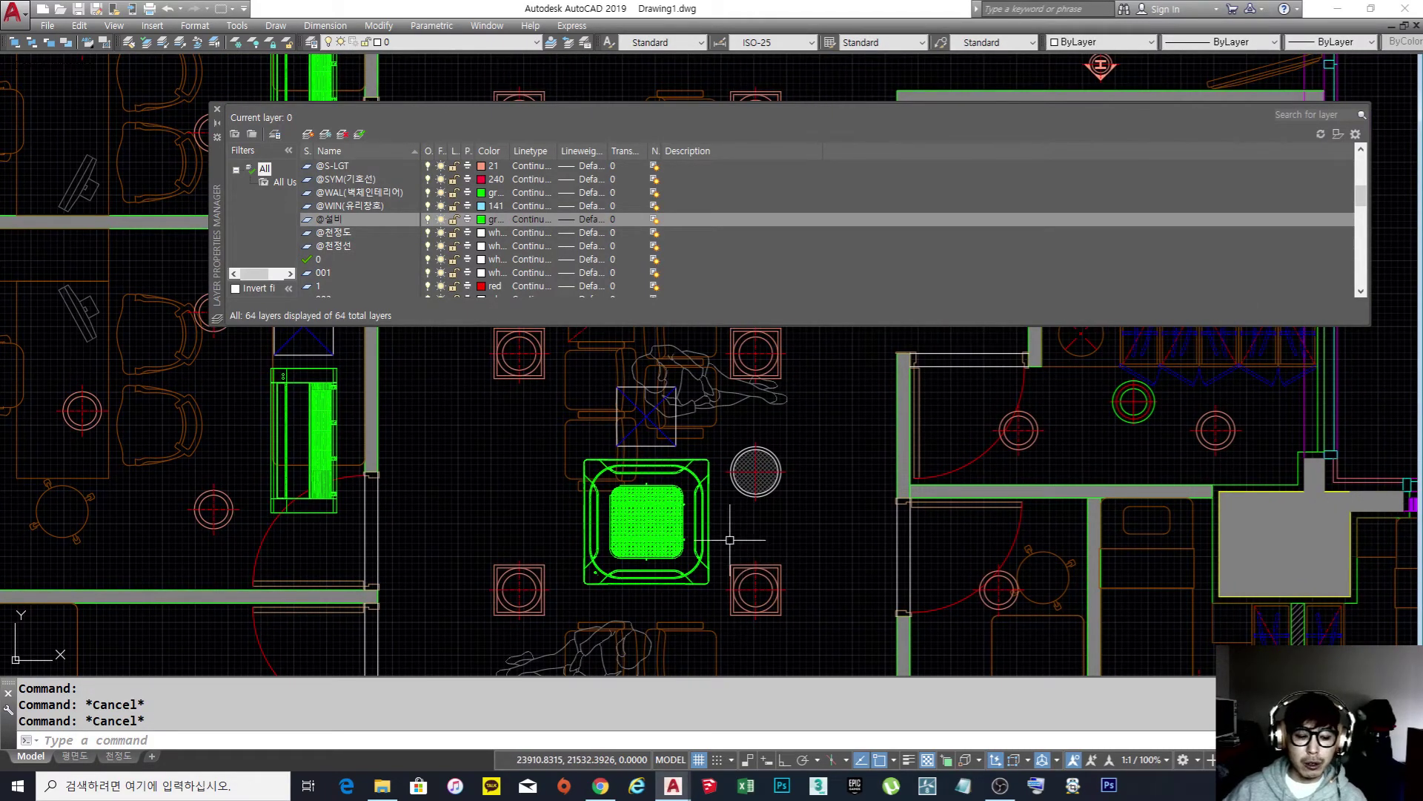
click(74, 756)
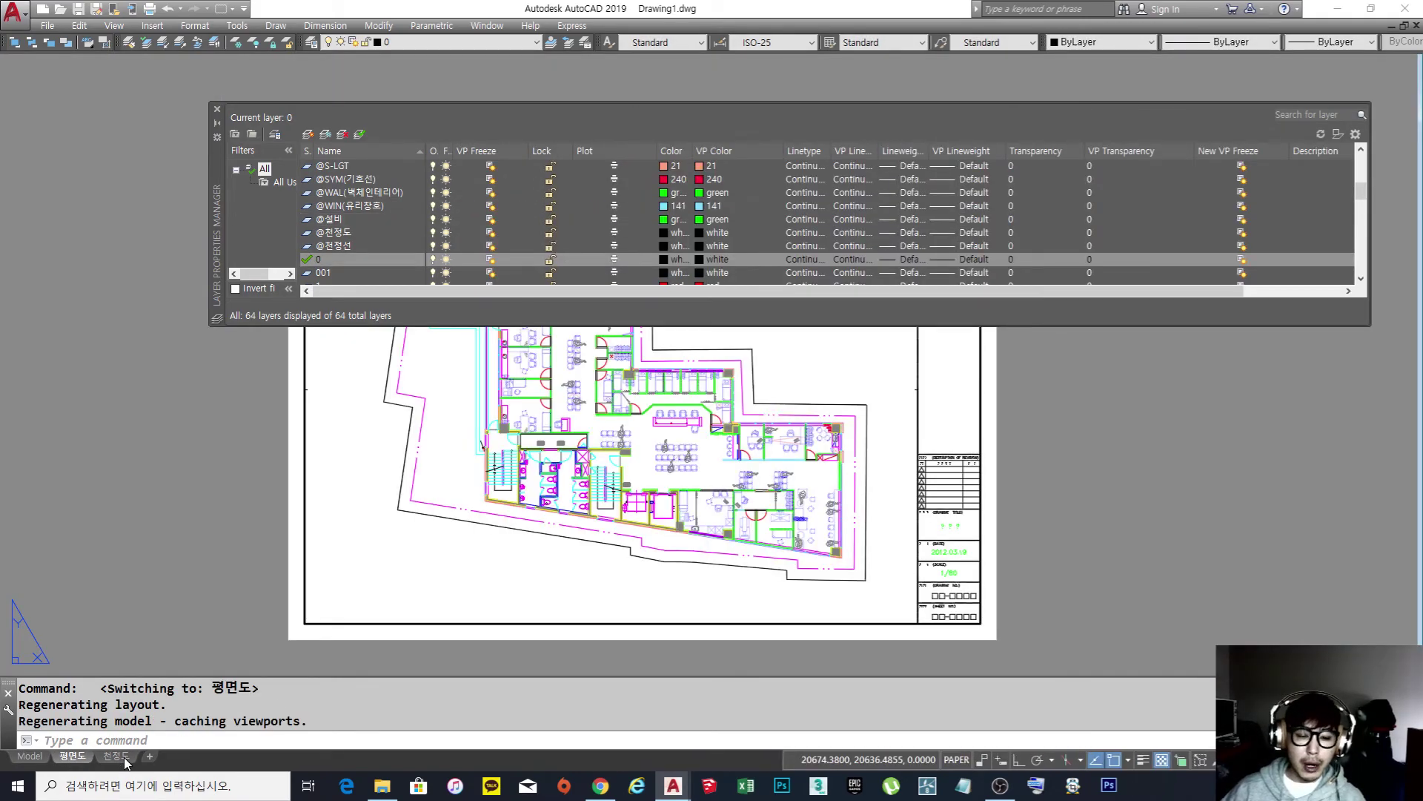
click(123, 758)
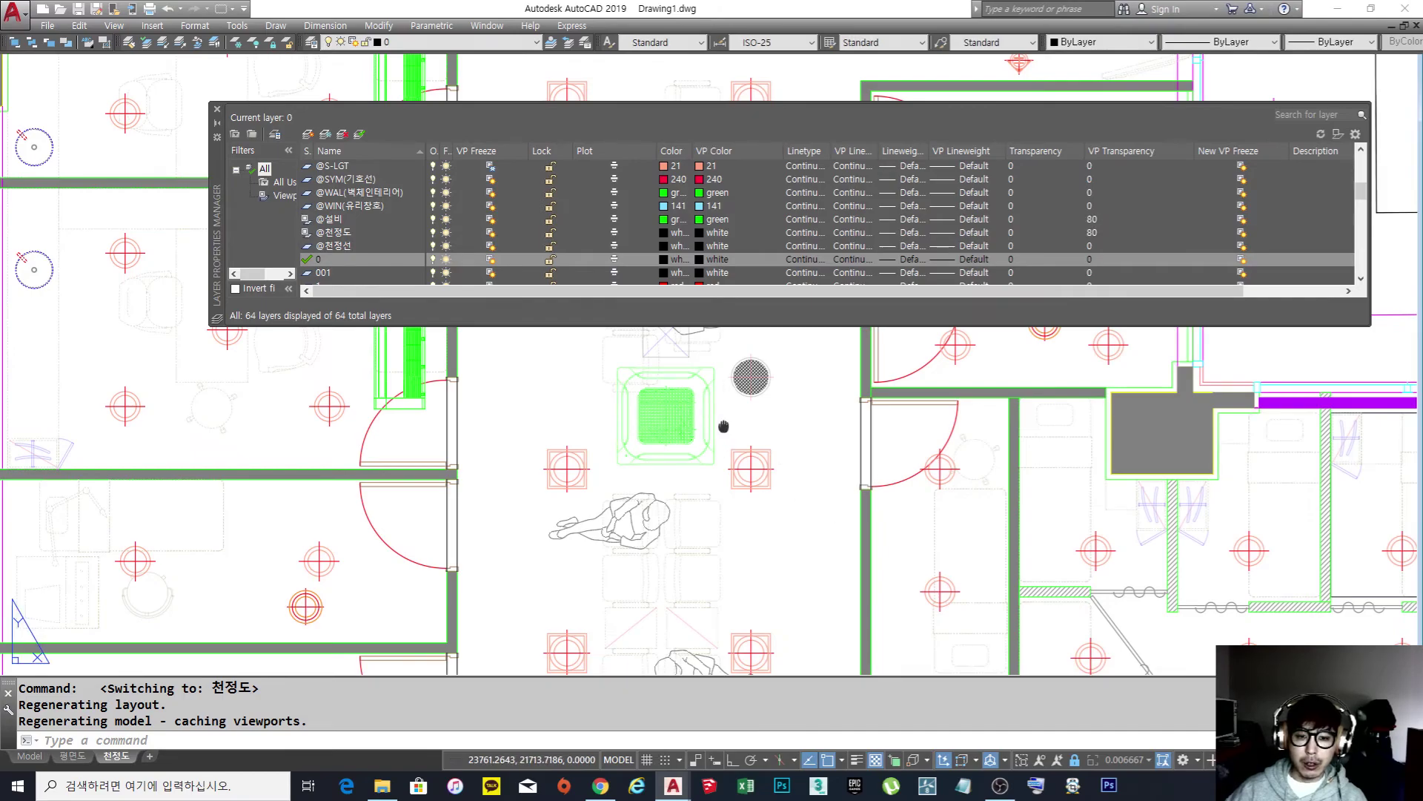
scroll(734, 386, up, 4)
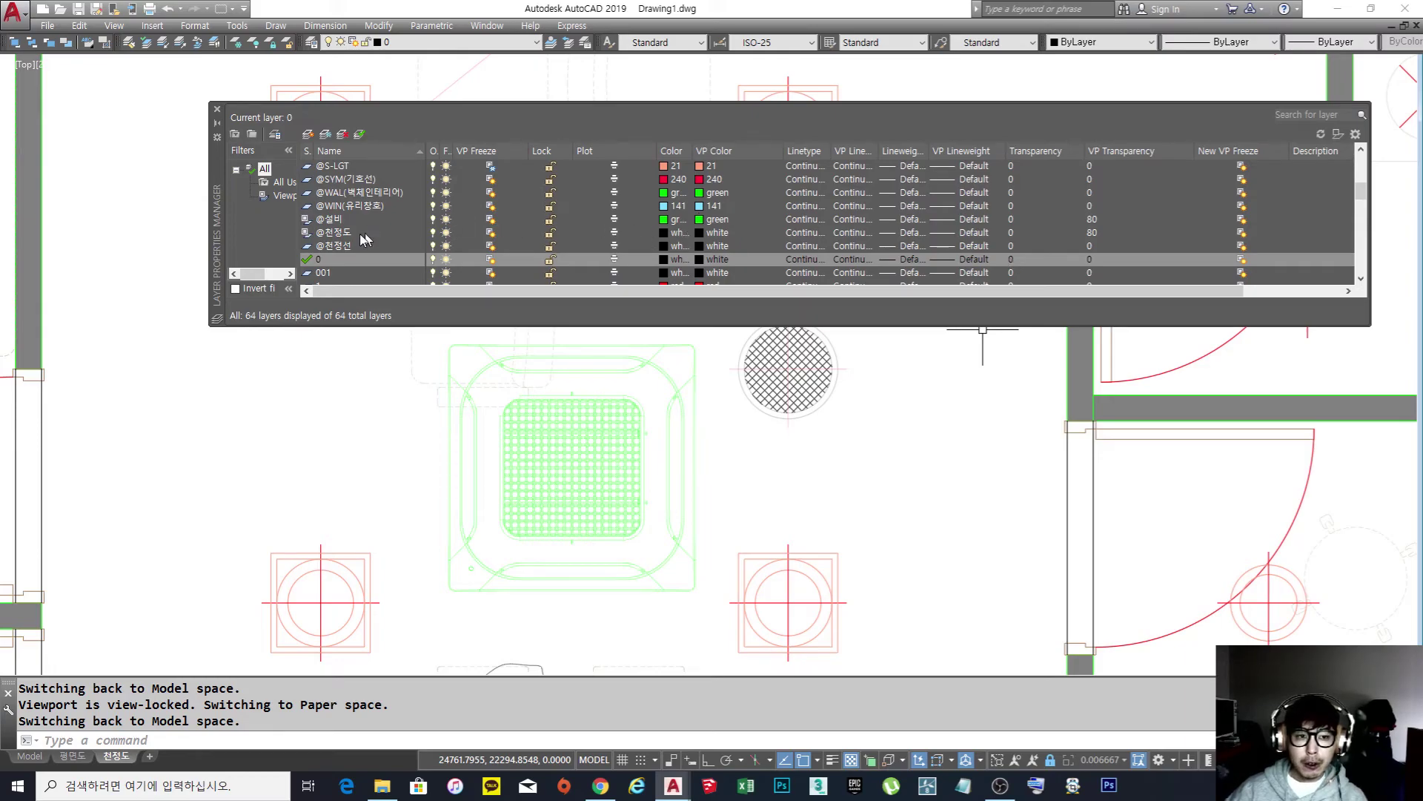
click(789, 475)
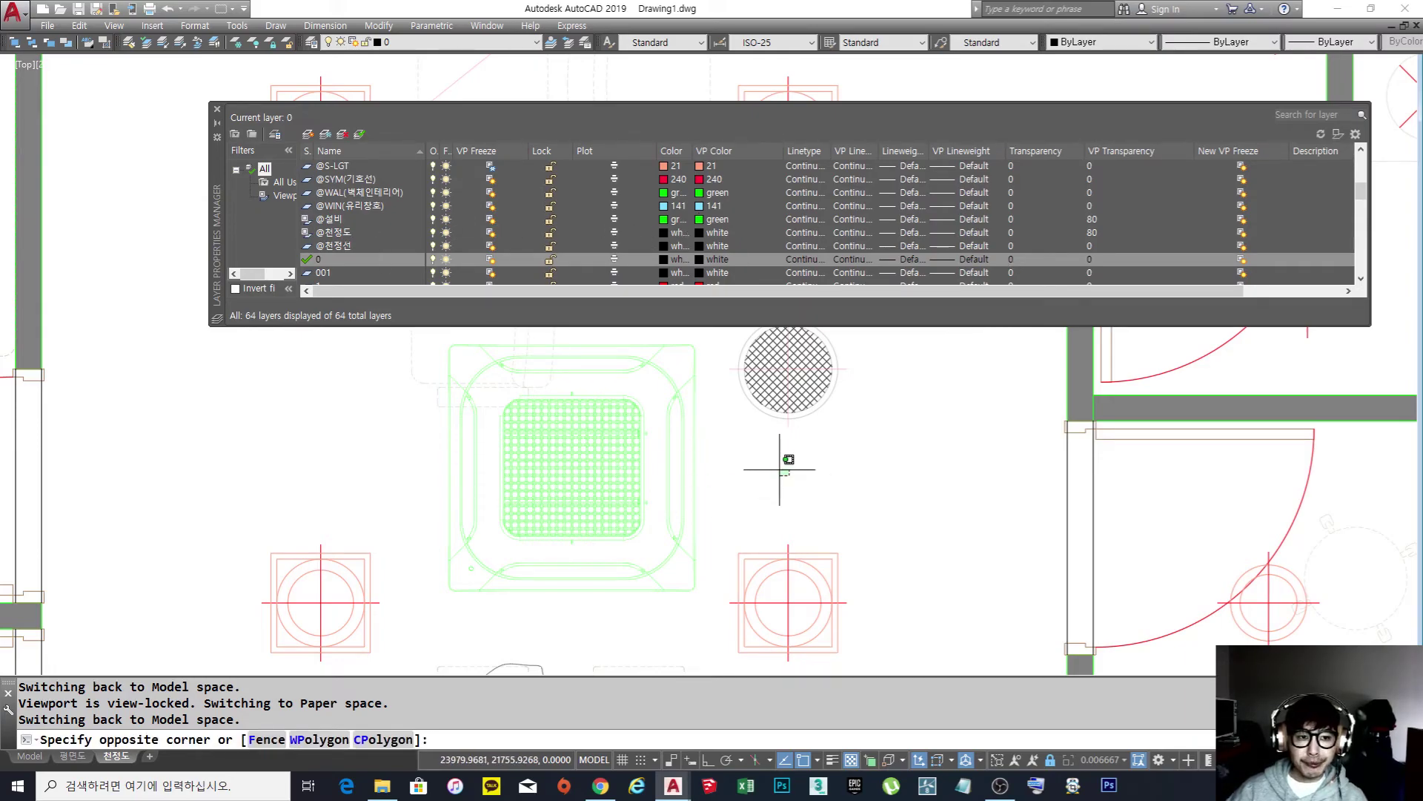
click(703, 220)
click(806, 405)
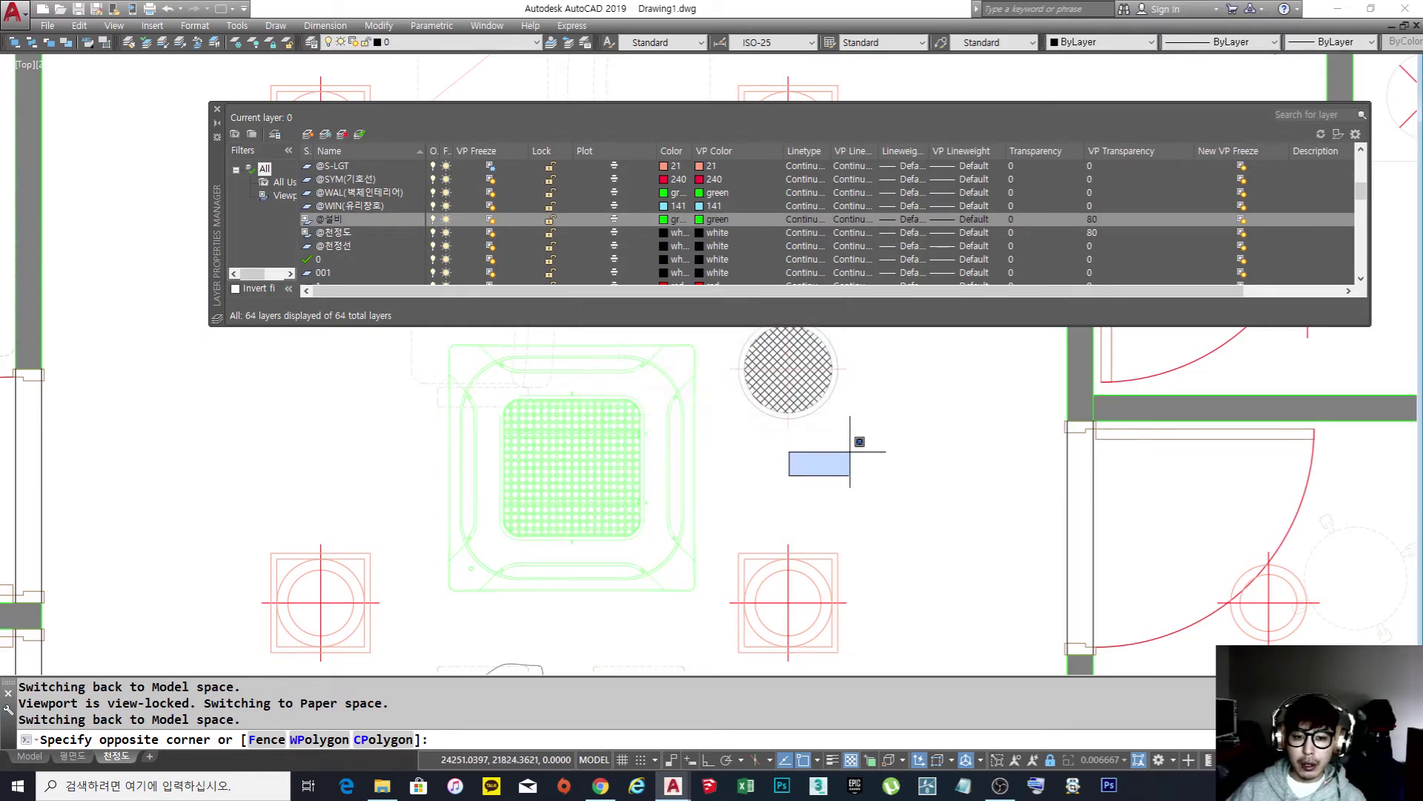
click(842, 470)
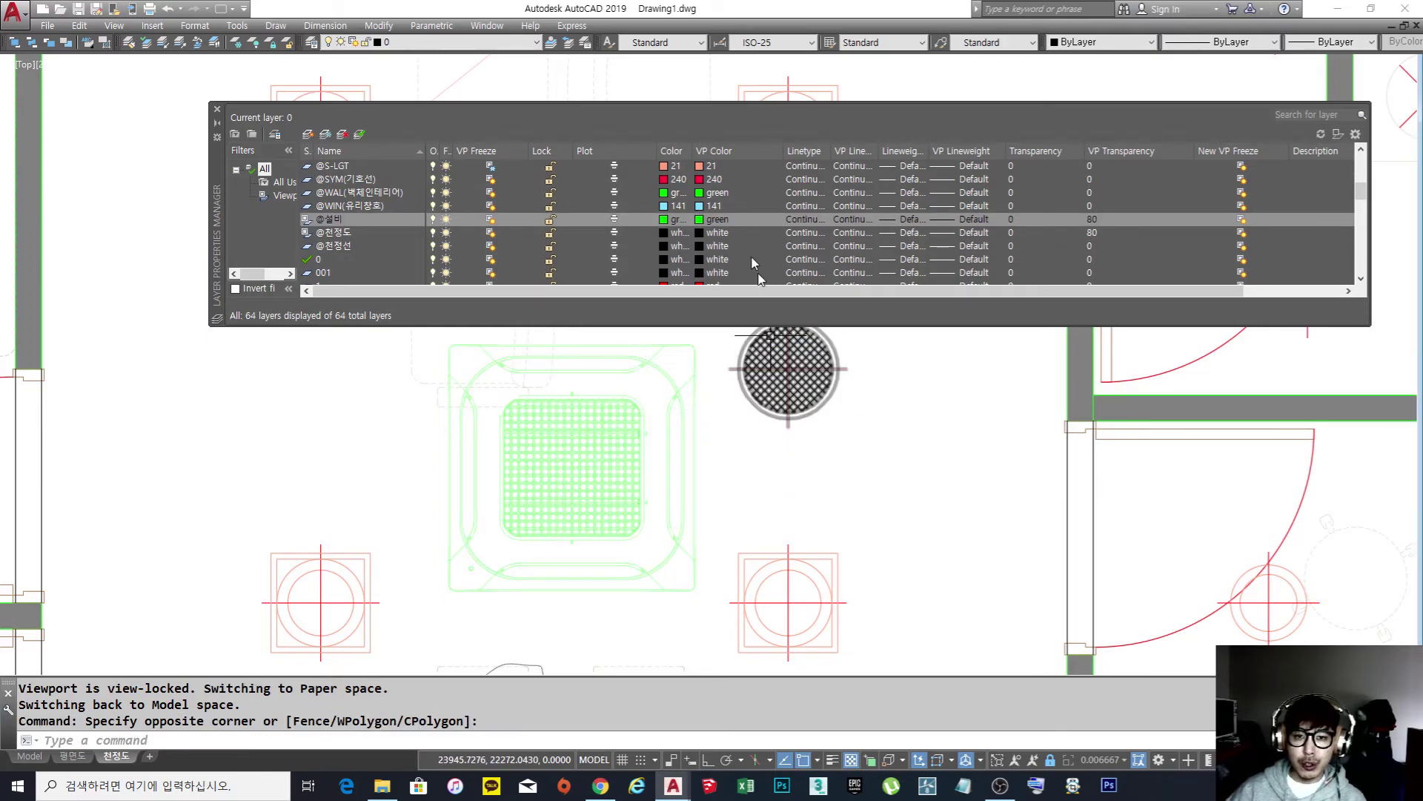
click(705, 220)
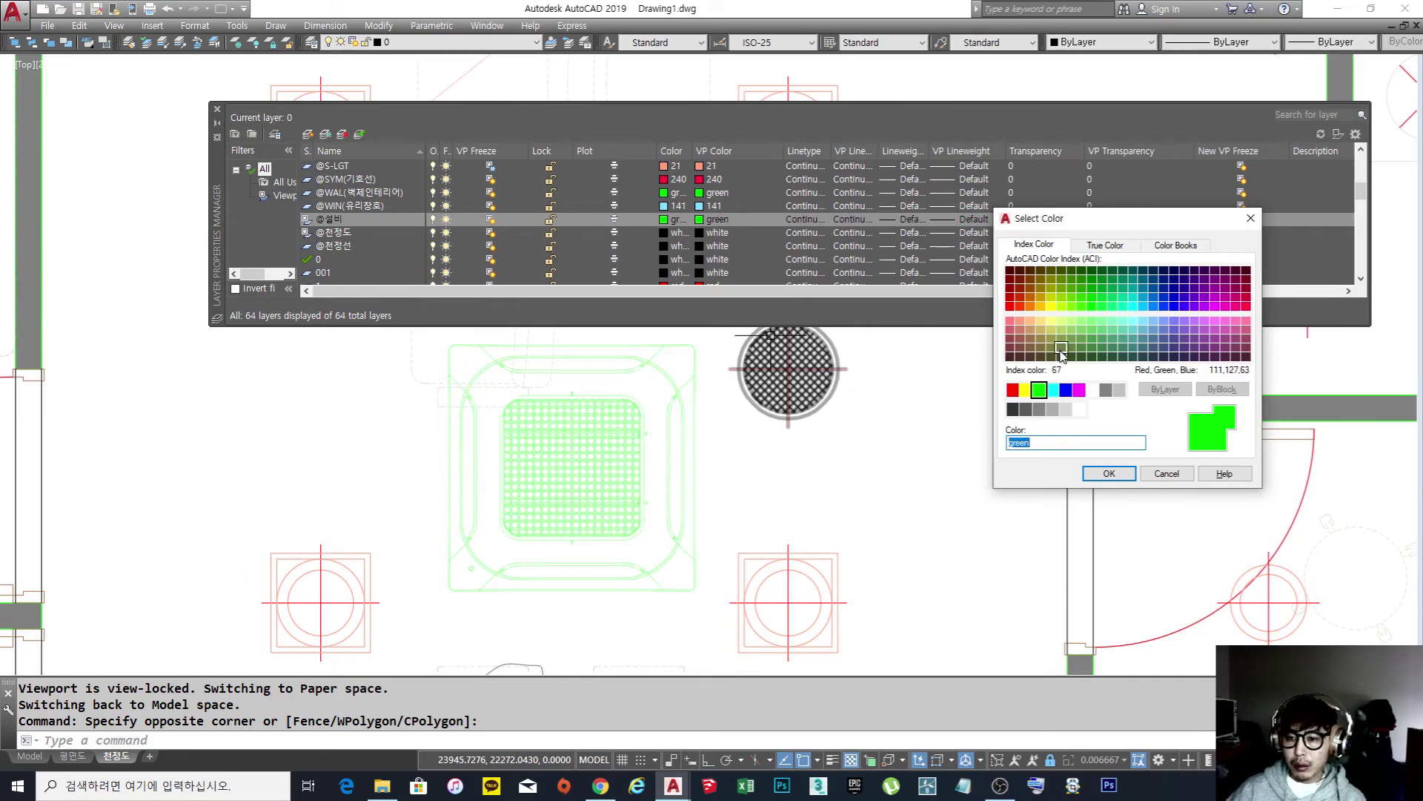
text(65)
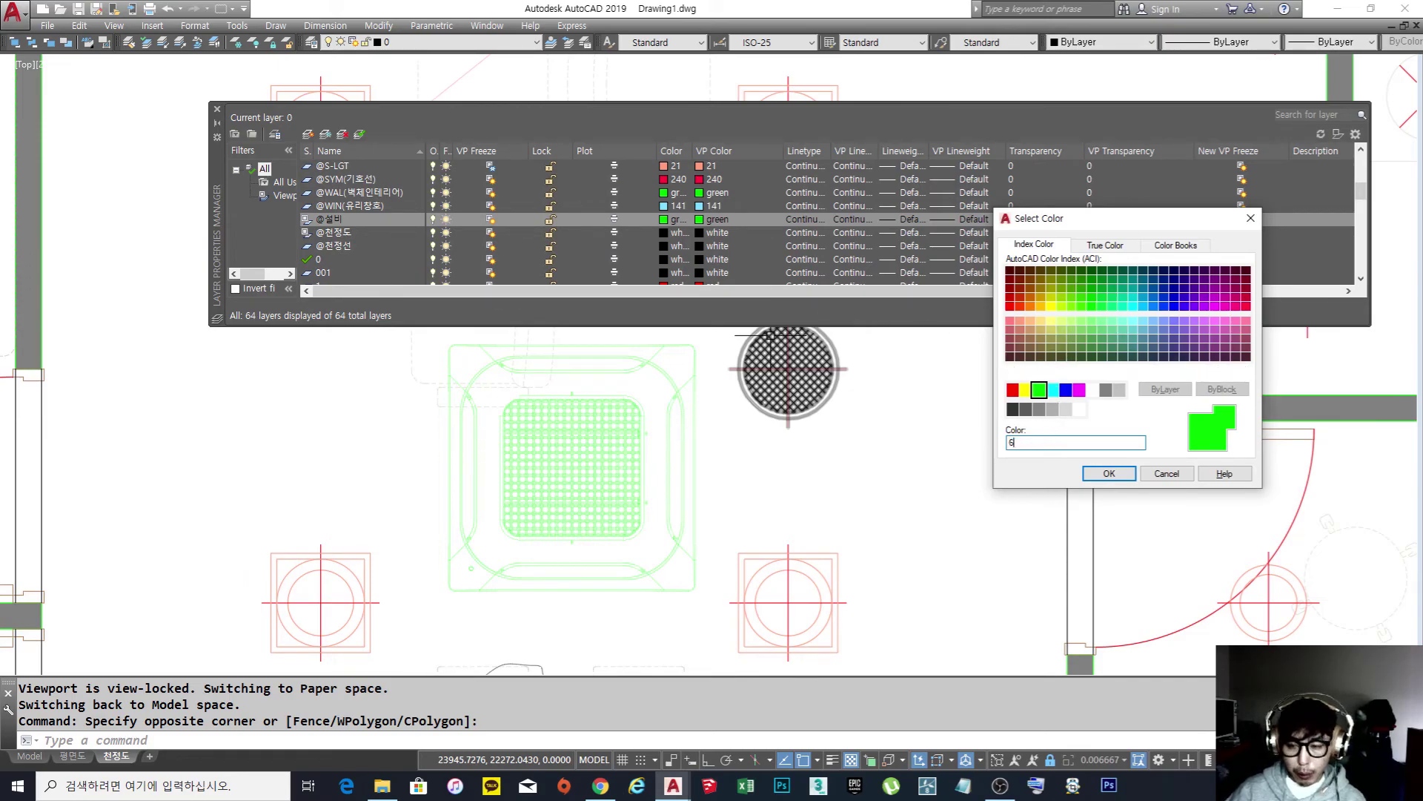
click(1109, 473)
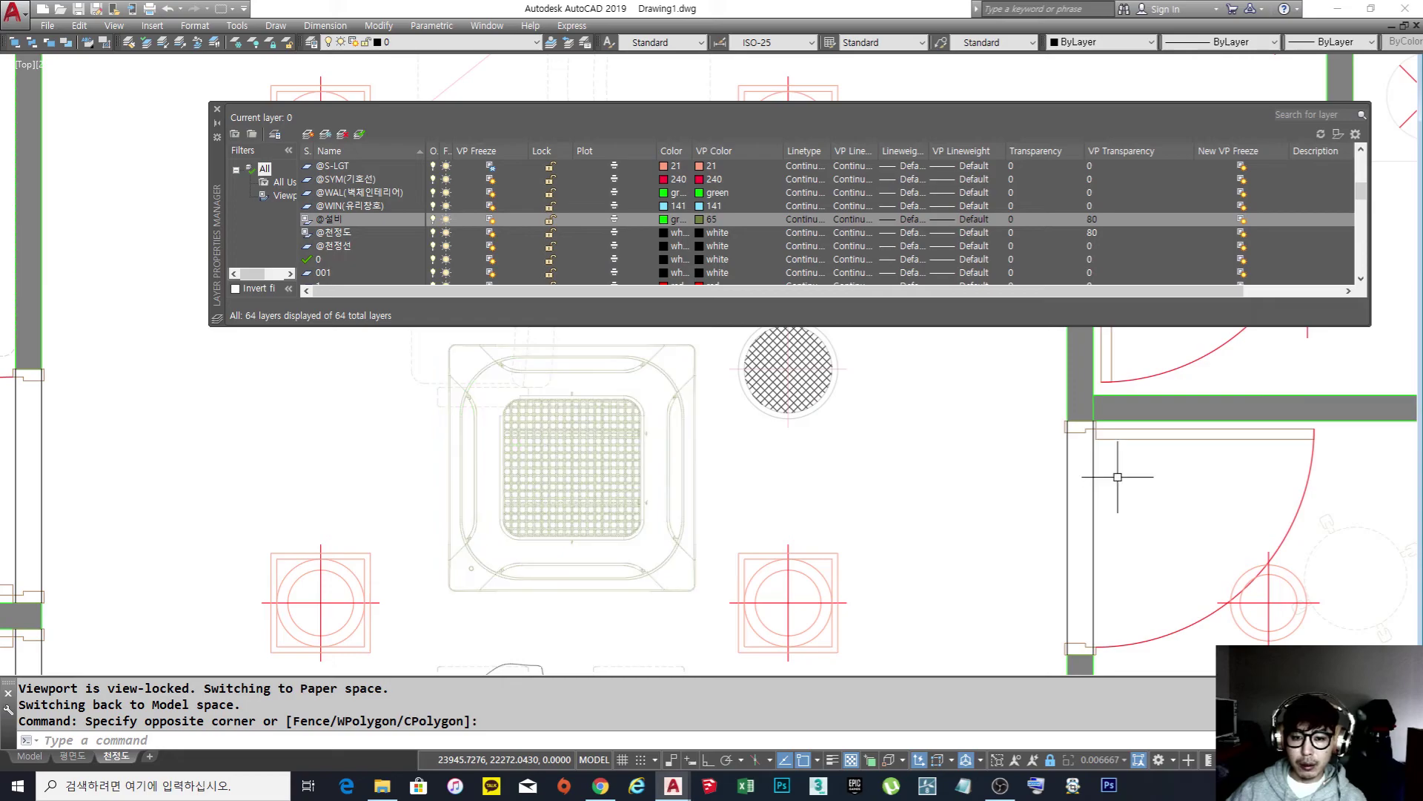
click(854, 223)
scroll(602, 424, down, 2)
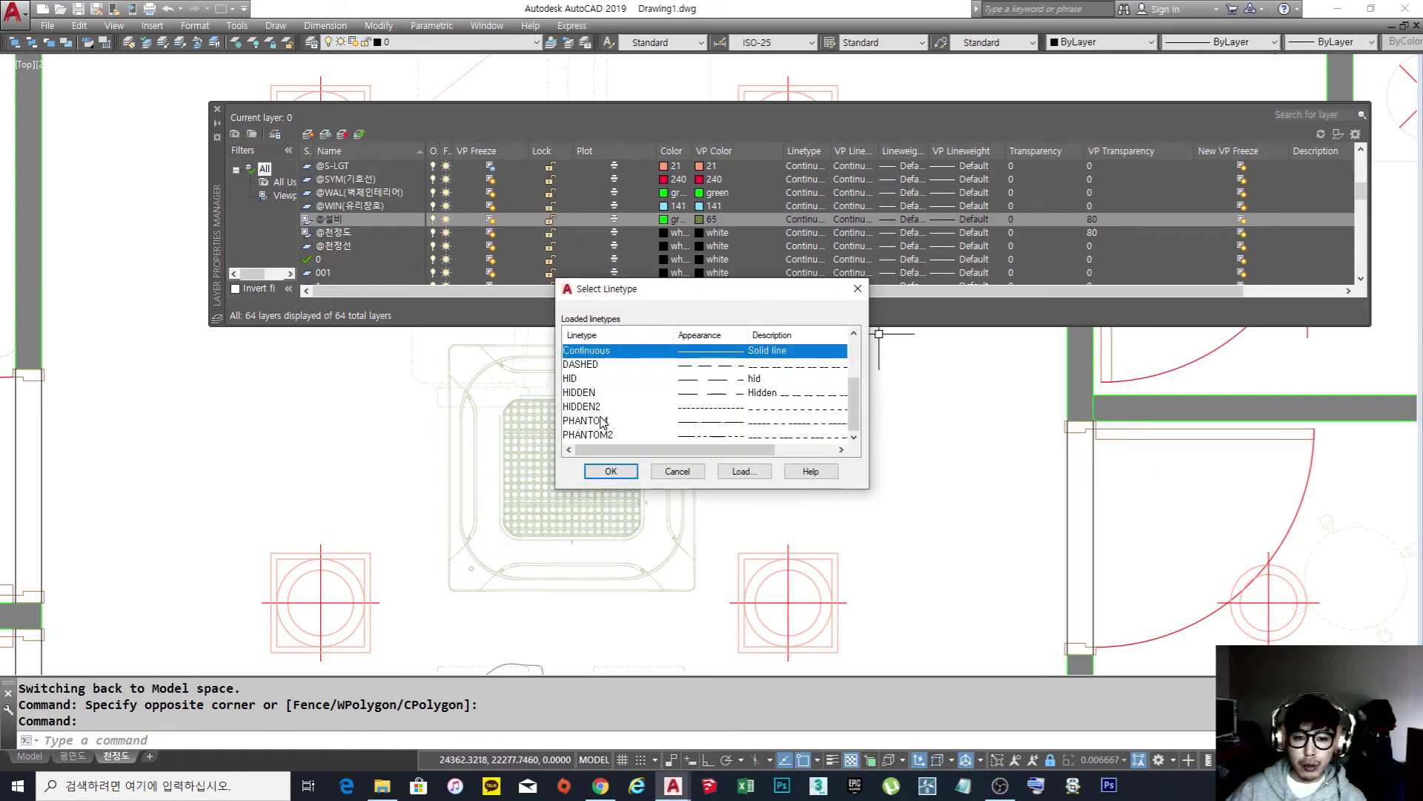
click(581, 406)
click(611, 471)
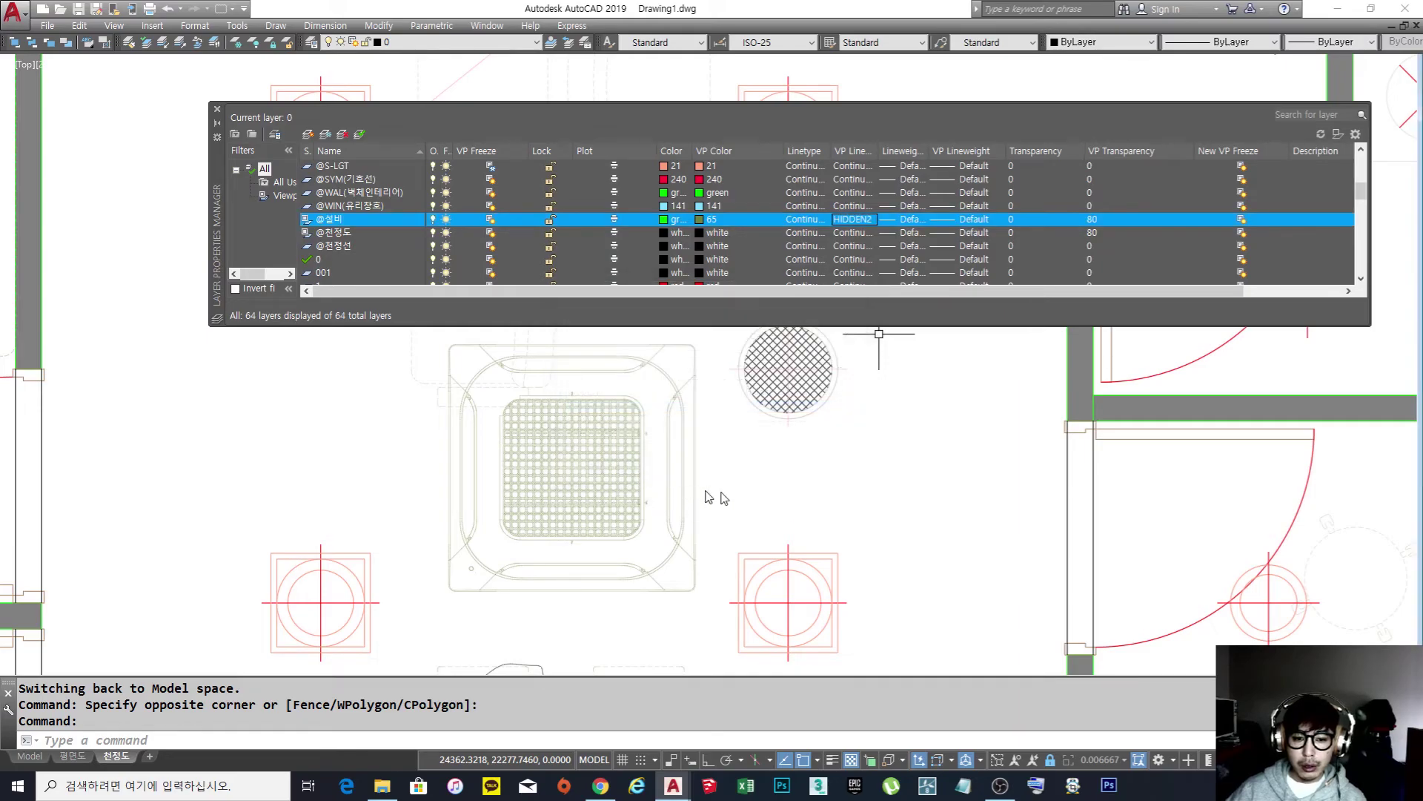
scroll(875, 472, down, 4)
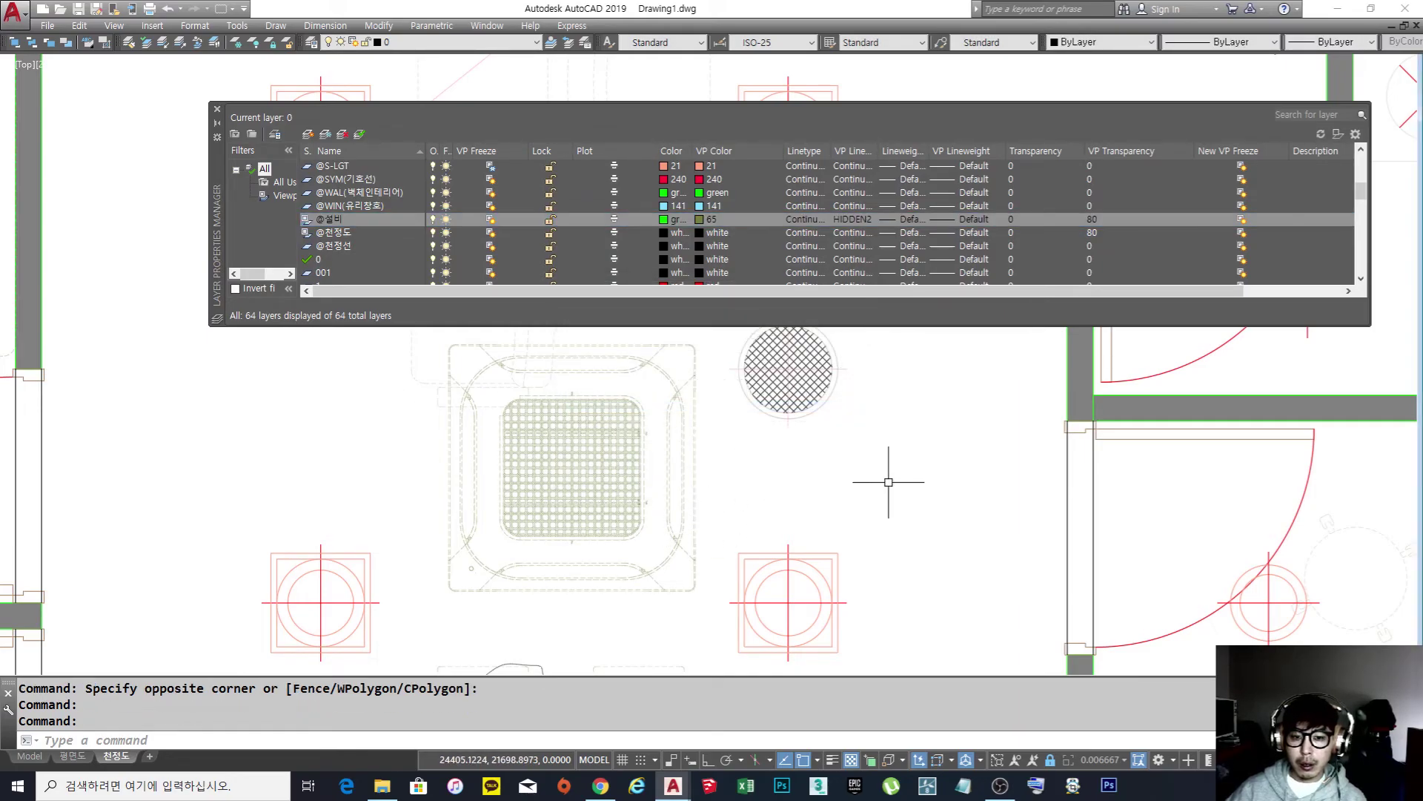
Leave the active viewport and switch to paper space with the whole 천정도 floor plan in view.
scroll(875, 471, down, 5)
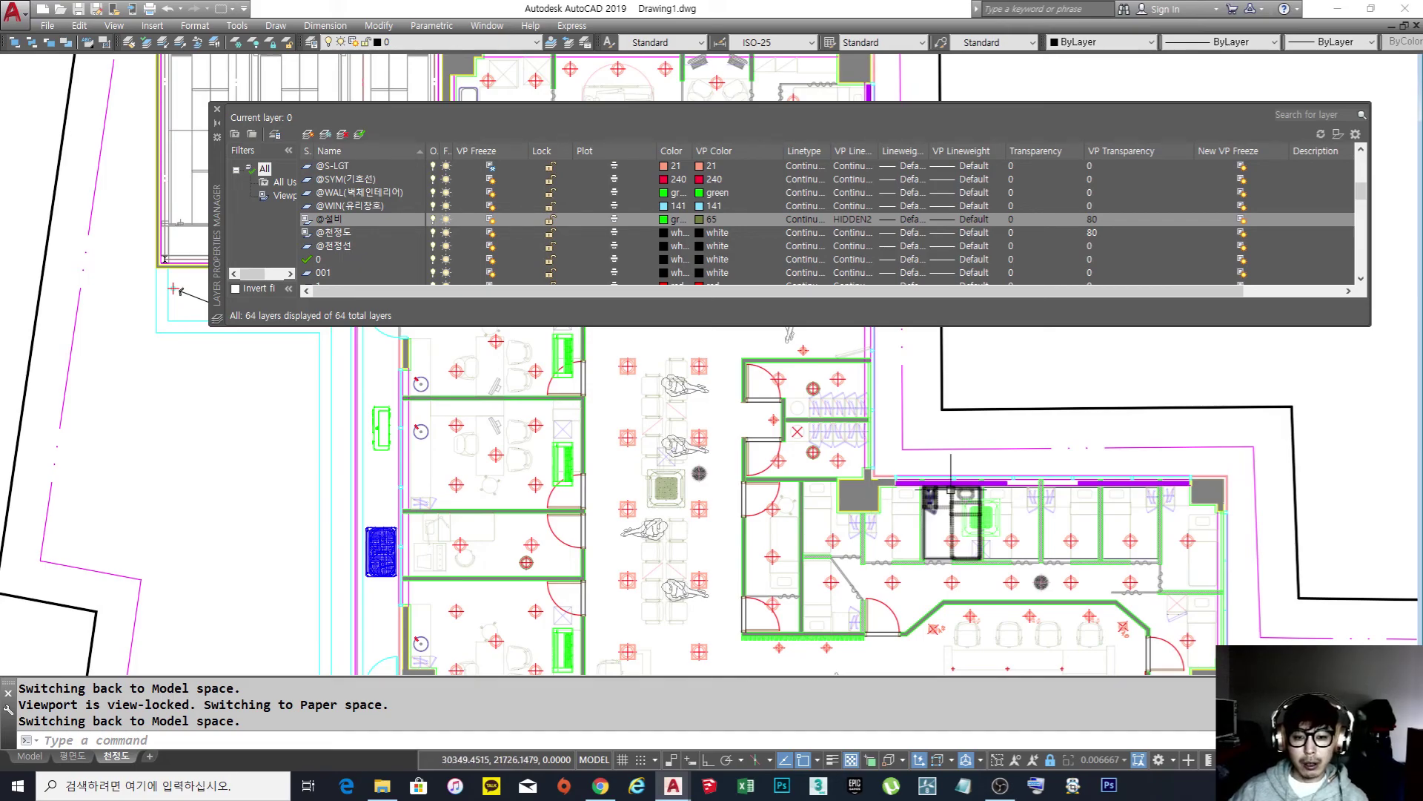
scroll(628, 451, down, 3)
middle_drag(709, 453, 726, 452)
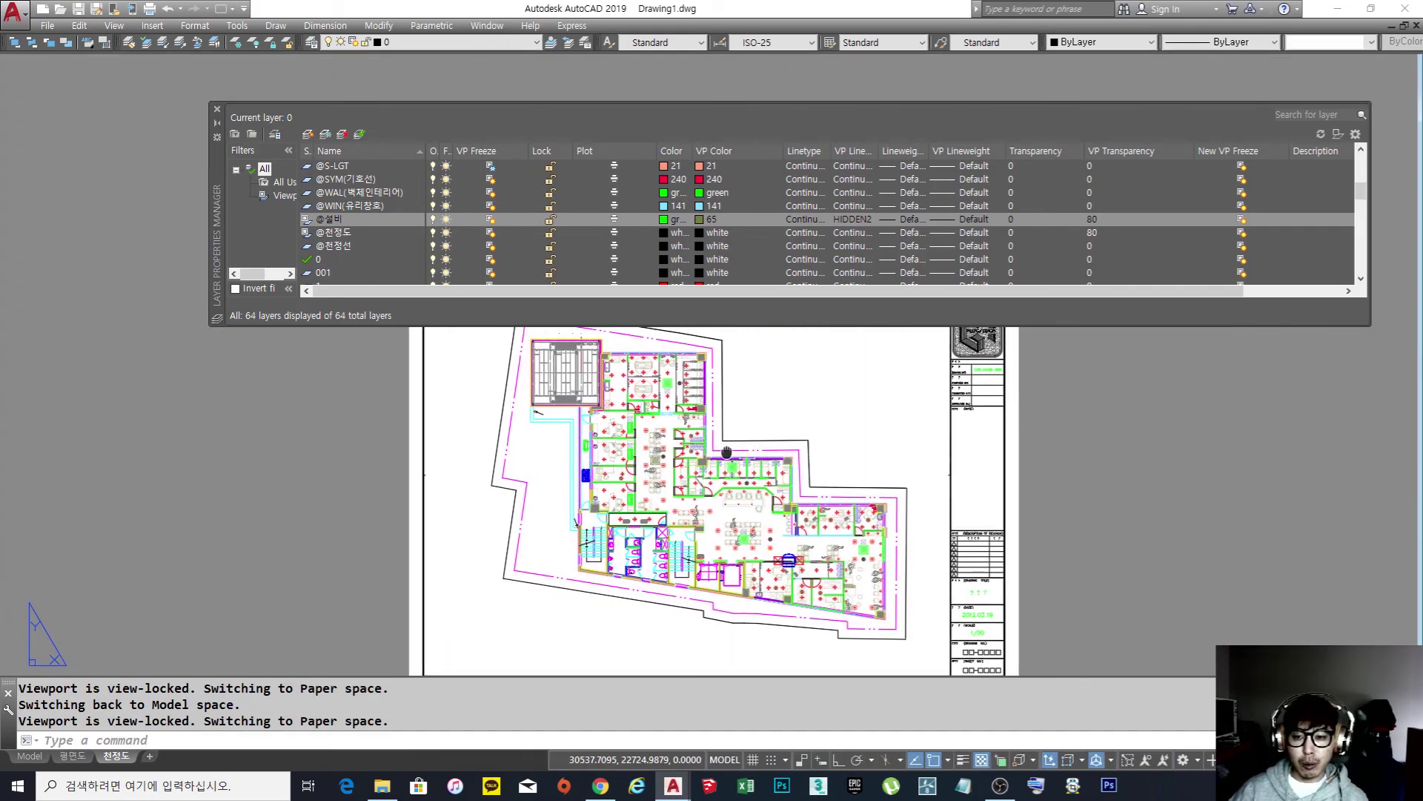
double_click(1039, 510)
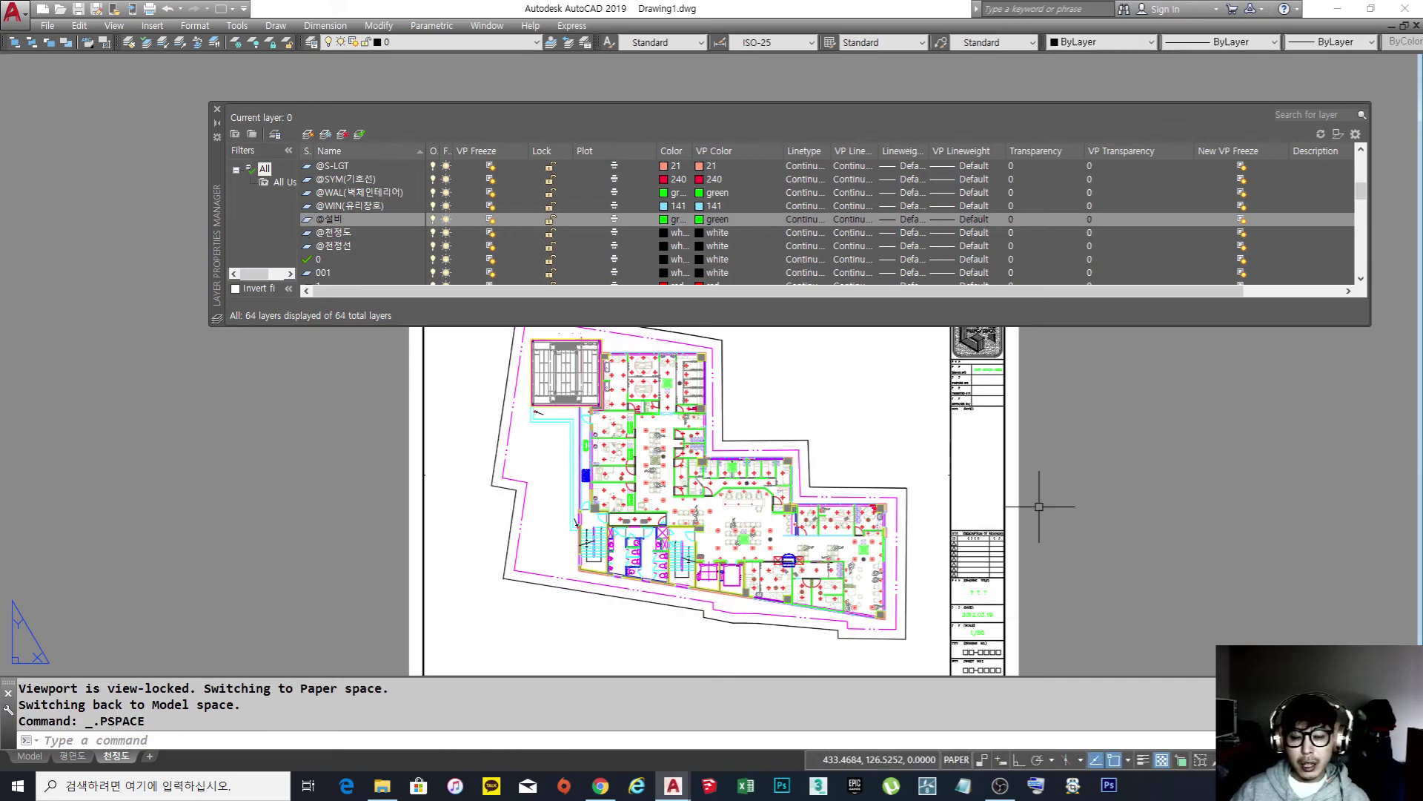